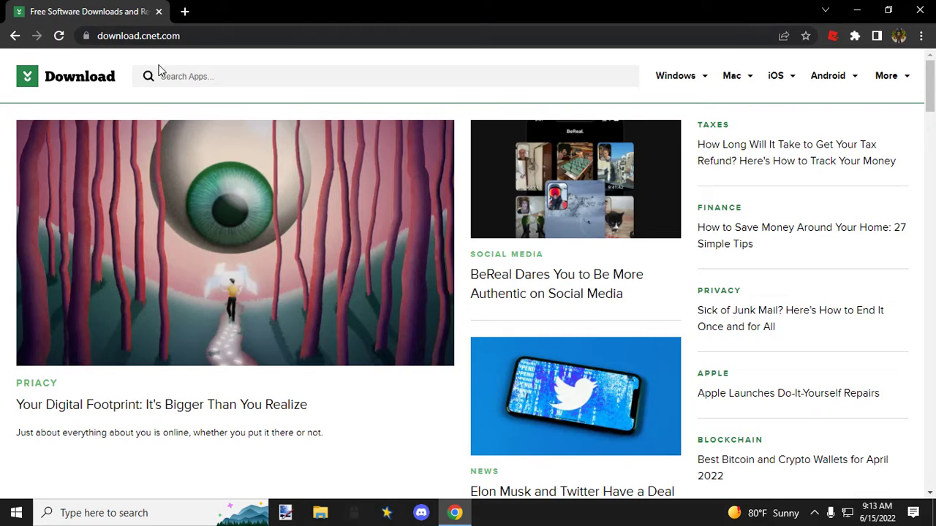
# Step: Search CNET Download for paint.net, and switch from the browser to the installed paint.net application
pyautogui.click(229, 75)
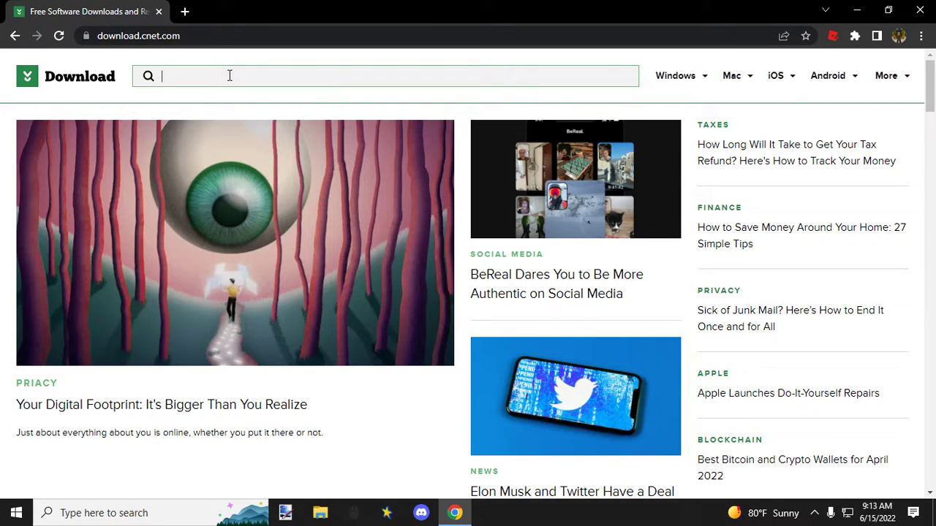
pyautogui.write('paint.net')
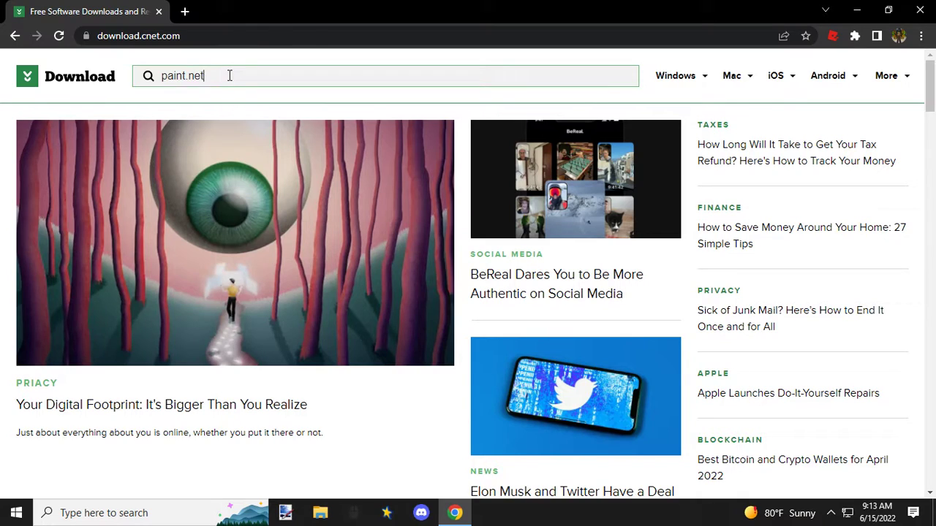
pyautogui.press('Return')
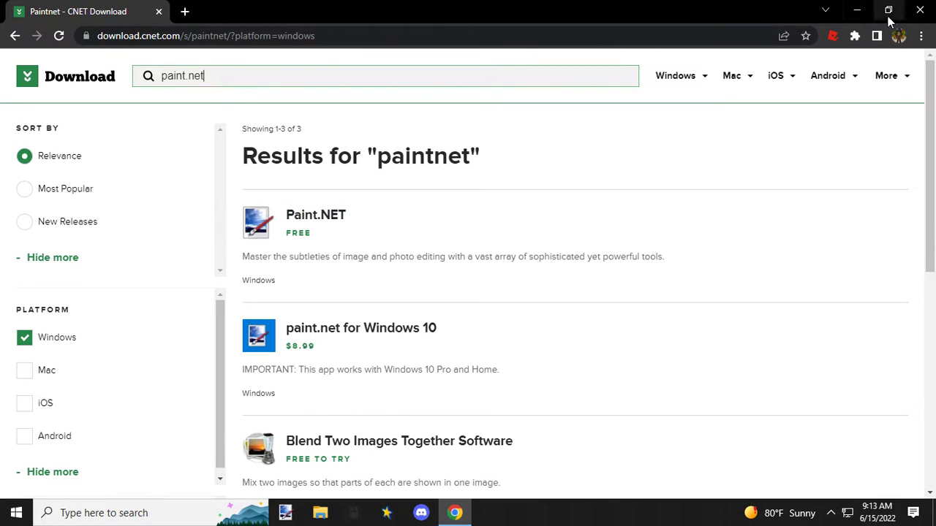
pyautogui.click(923, 11)
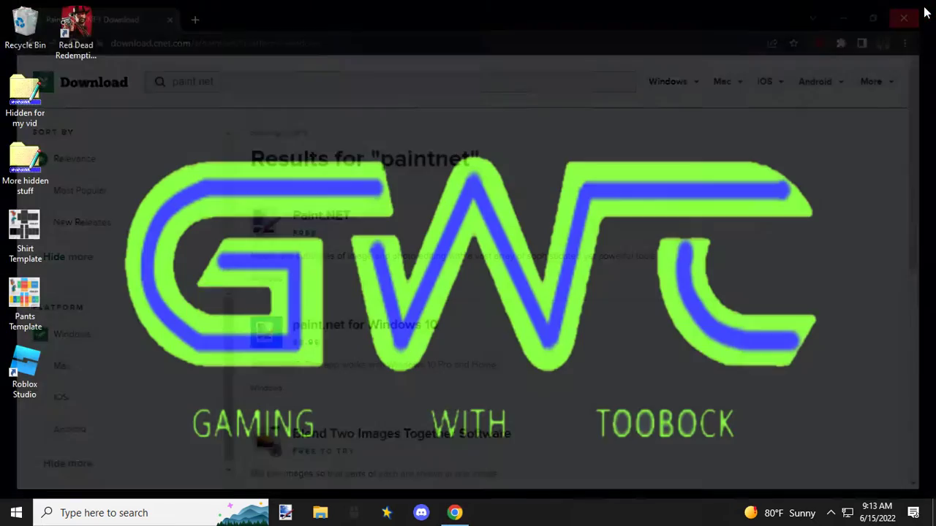
pyautogui.click(285, 515)
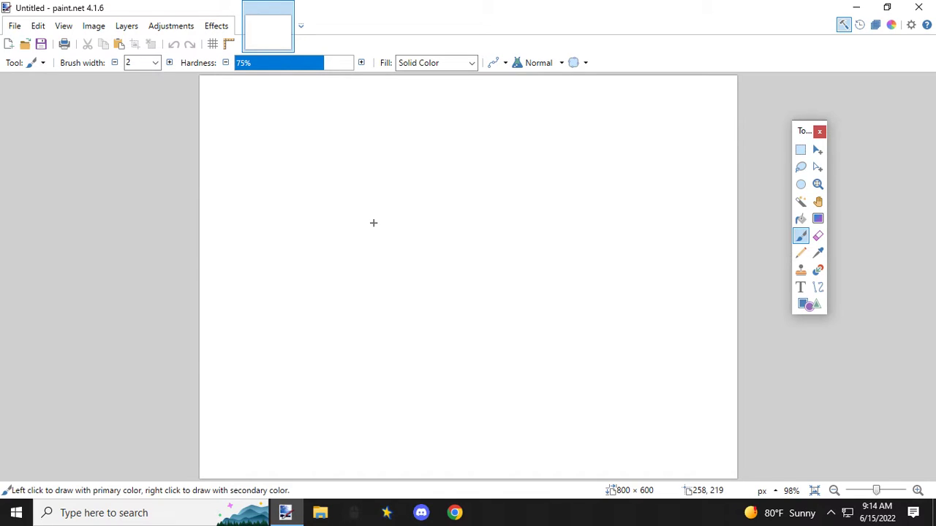
# Step: Switch to Chrome and open the shirt template image from Roblox's shirt creation page
pyautogui.click(455, 513)
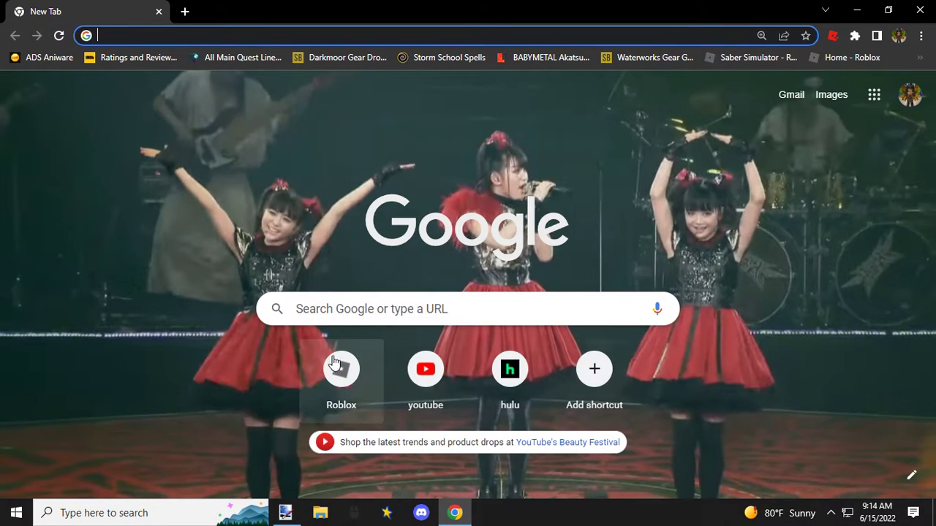
pyautogui.click(343, 373)
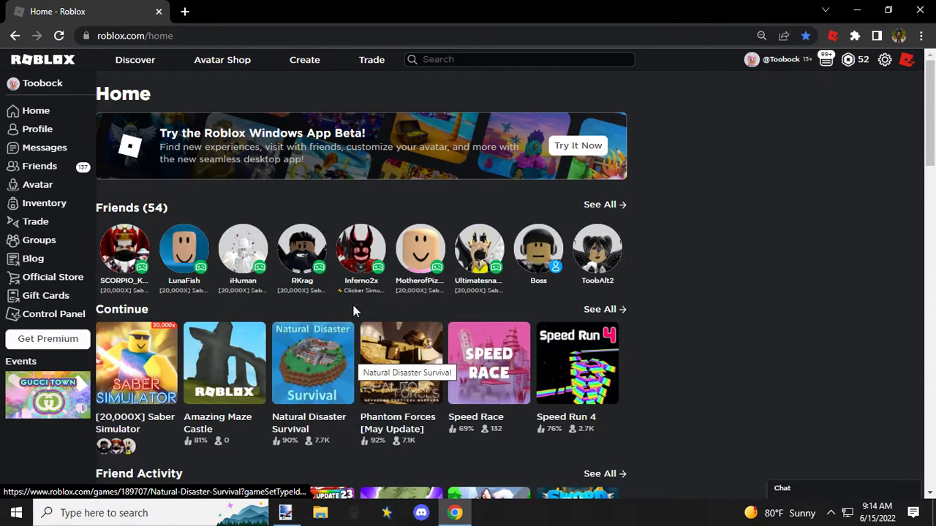
pyautogui.click(306, 66)
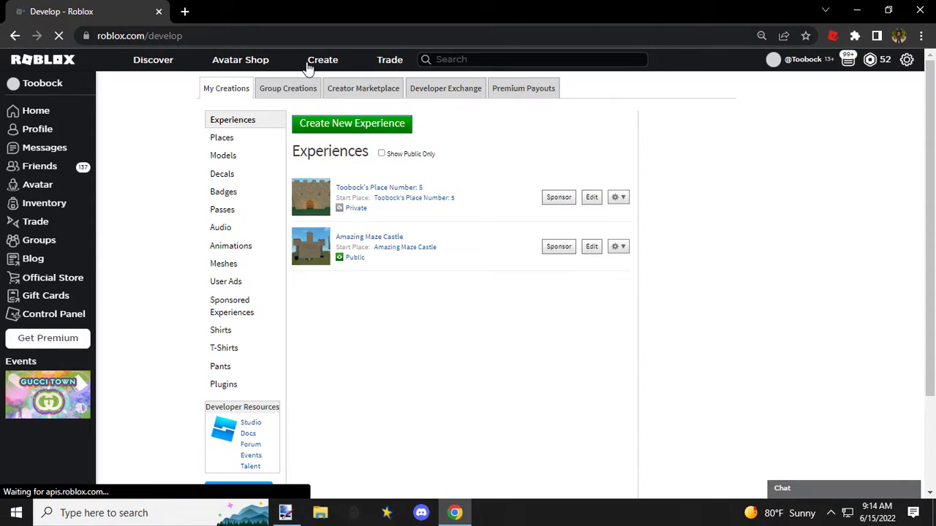
pyautogui.click(220, 333)
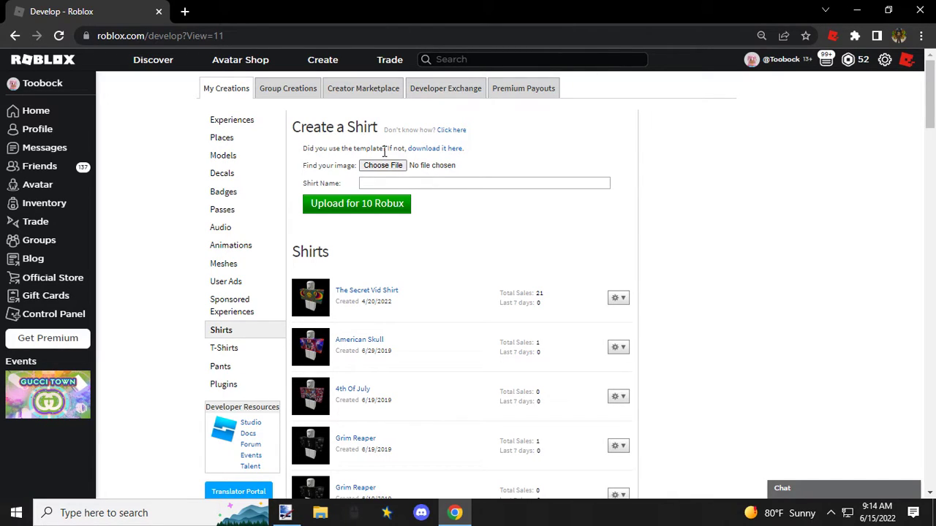
pyautogui.click(431, 149)
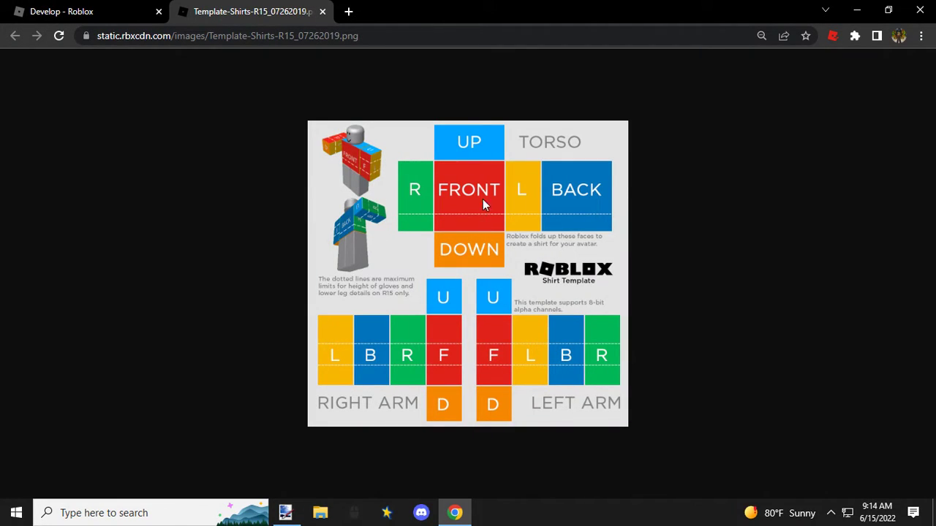
# Step: Try to save the shirt template image as a PNG on the Desktop, and leave the browser
pyautogui.rightClick(415, 259)
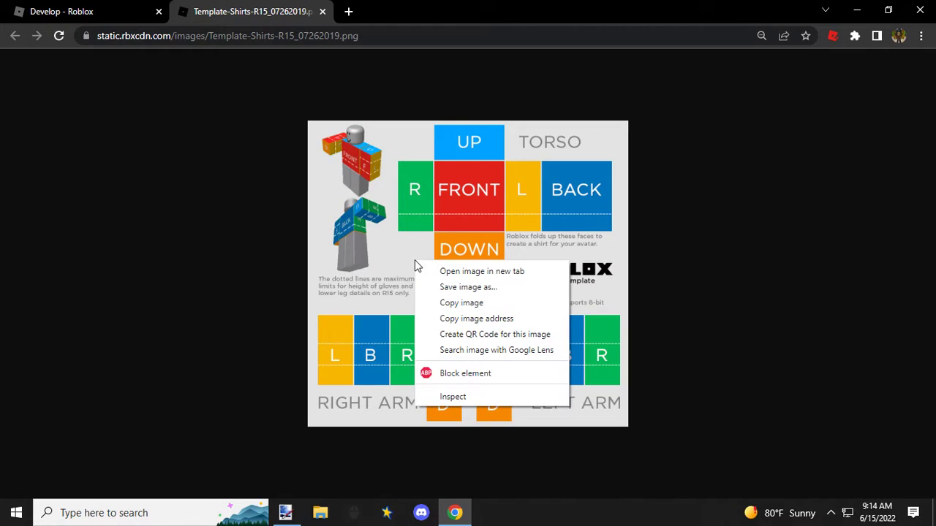
pyautogui.click(478, 292)
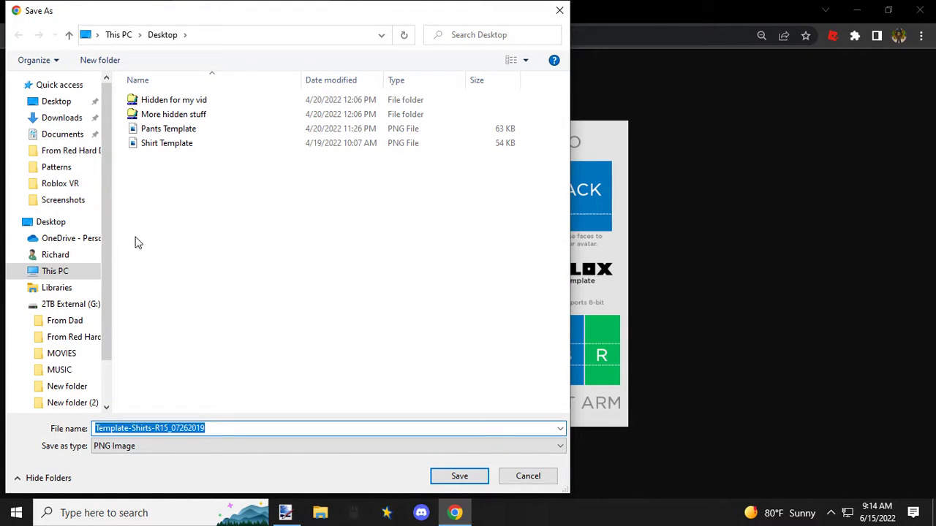
pyautogui.click(52, 222)
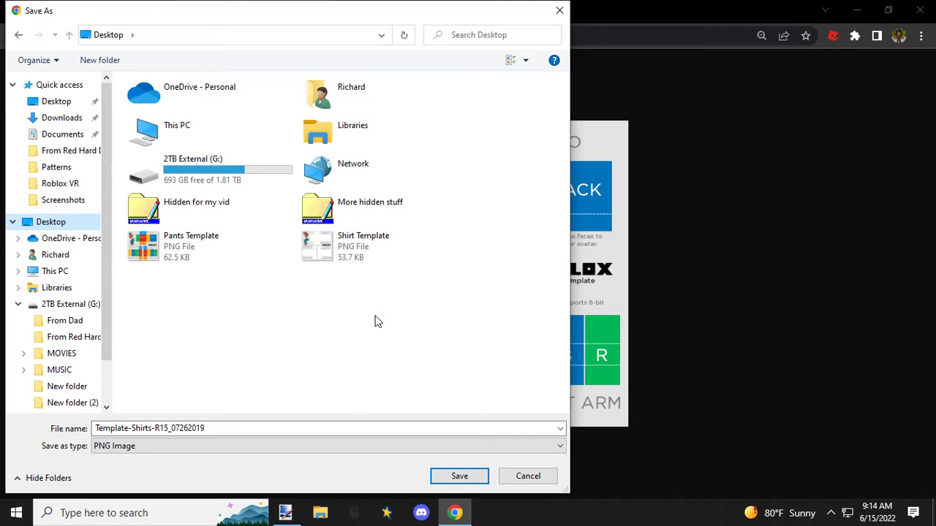
pyautogui.click(559, 10)
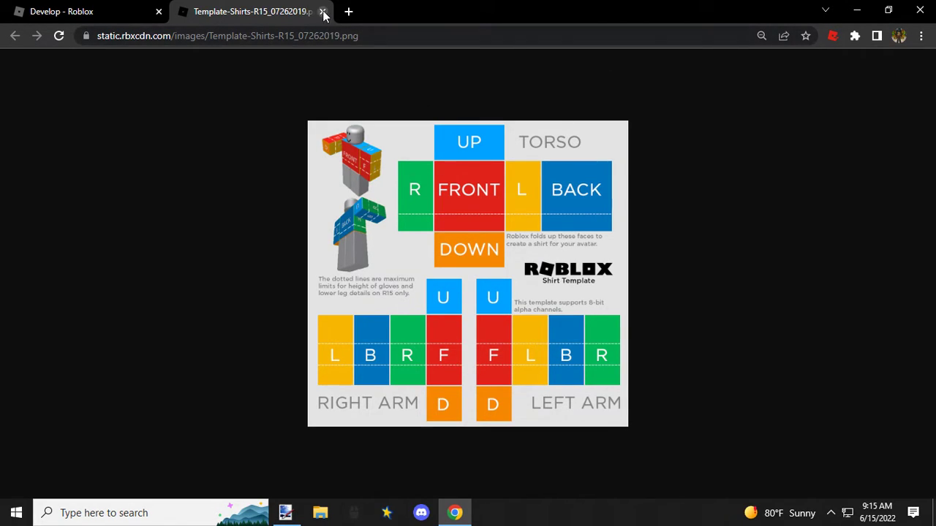
pyautogui.click(322, 12)
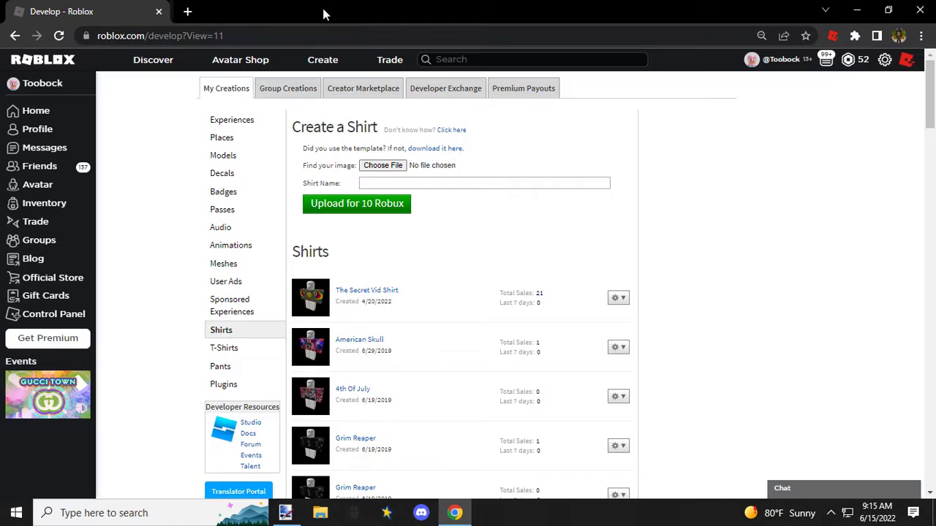
pyautogui.click(158, 11)
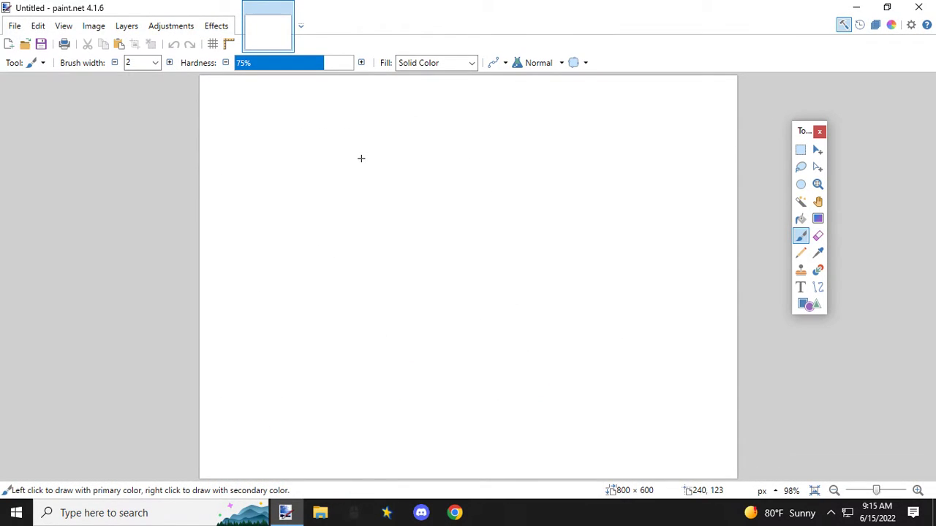
# Step: Open the Shirt Template PNG from the Desktop in paint.net
pyautogui.click(16, 30)
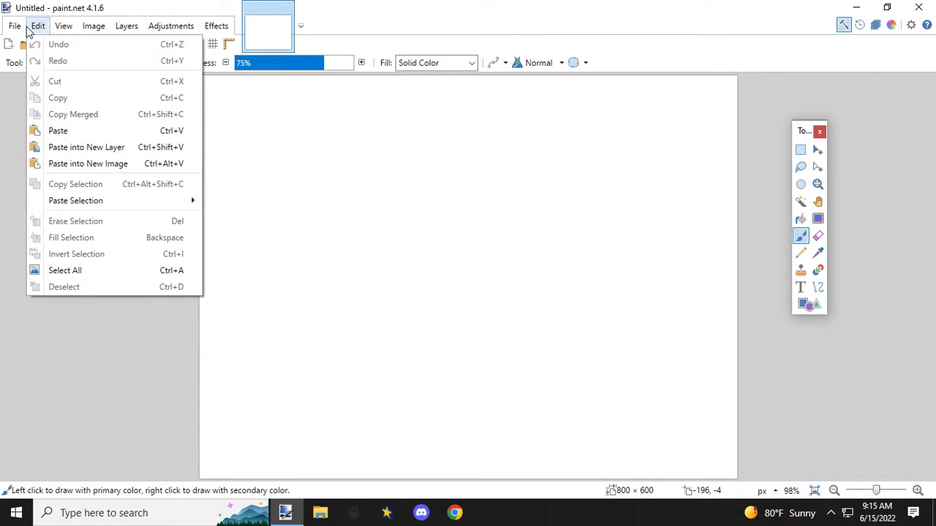
pyautogui.moveTo(21, 32)
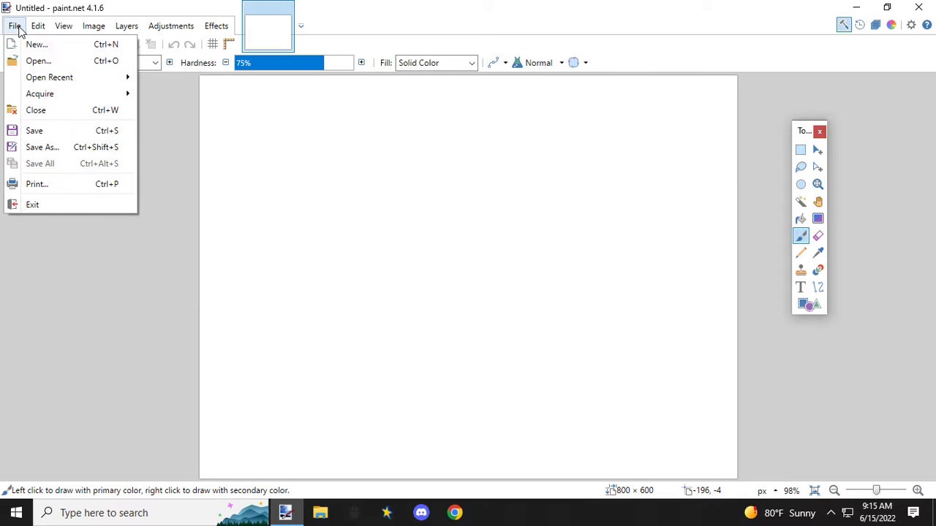
pyautogui.click(33, 60)
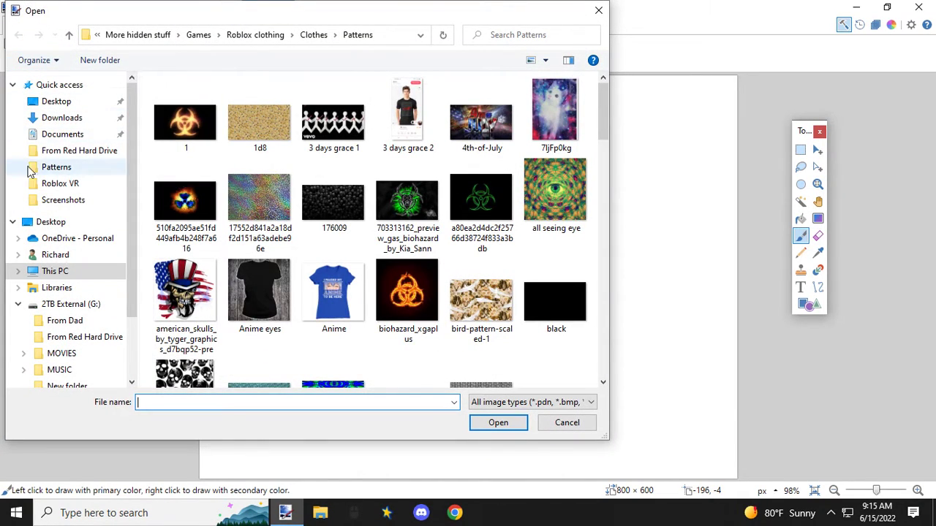
pyautogui.click(47, 107)
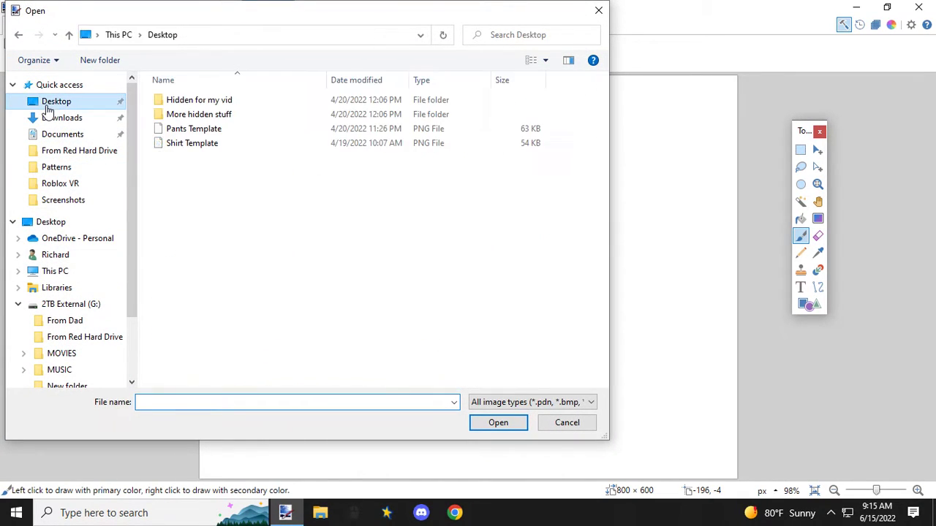
pyautogui.click(181, 145)
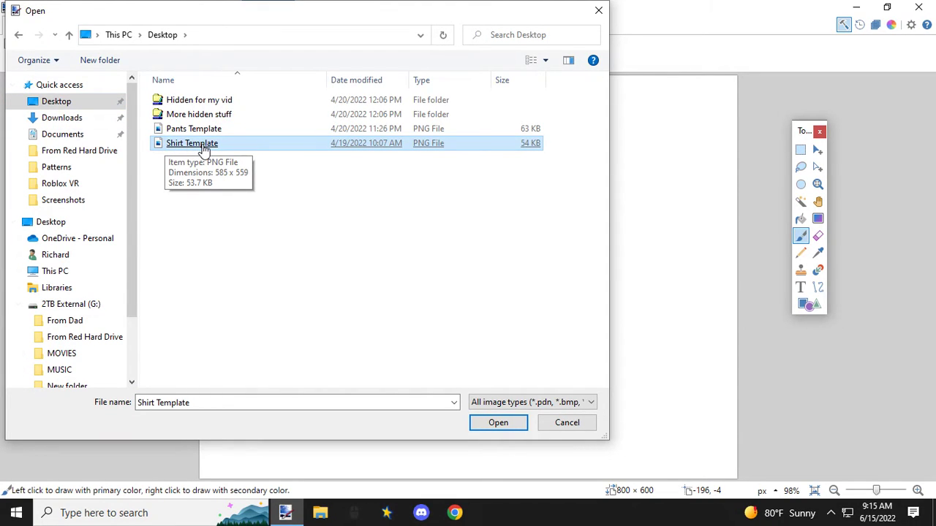
pyautogui.doubleClick(205, 150)
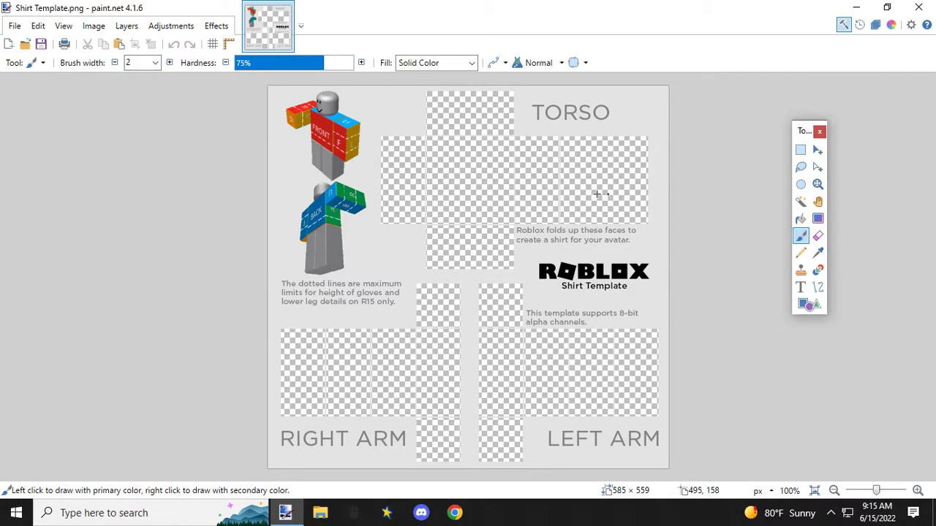
# Step: Open the Pants Template PNG from the Desktop as a second image
pyautogui.click(15, 25)
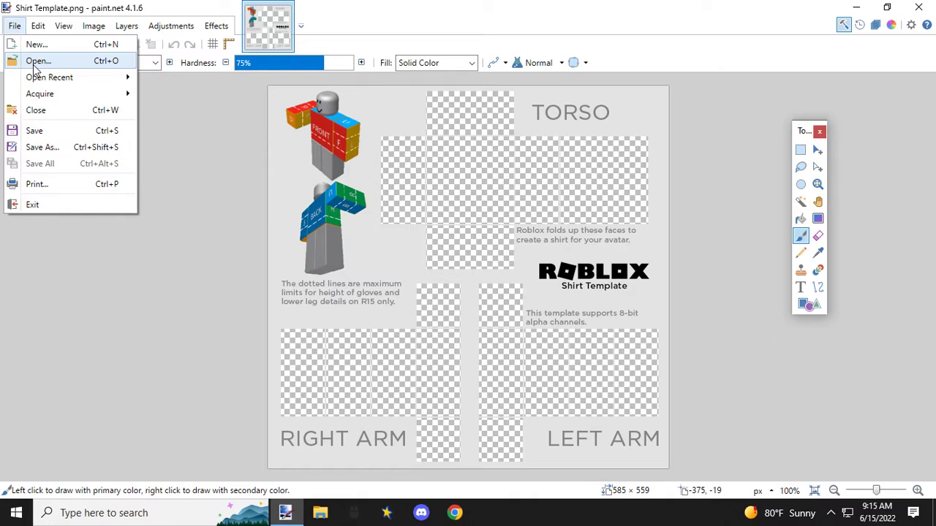
pyautogui.click(34, 63)
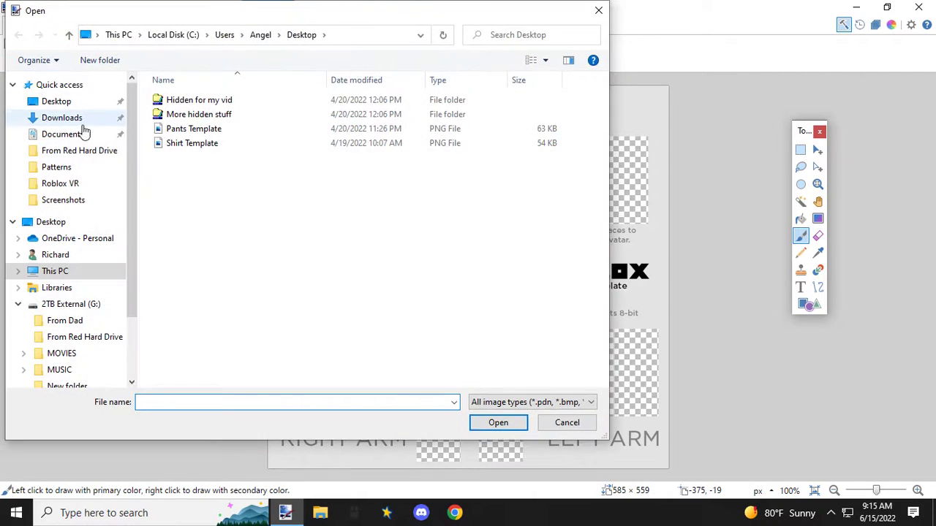
pyautogui.doubleClick(204, 134)
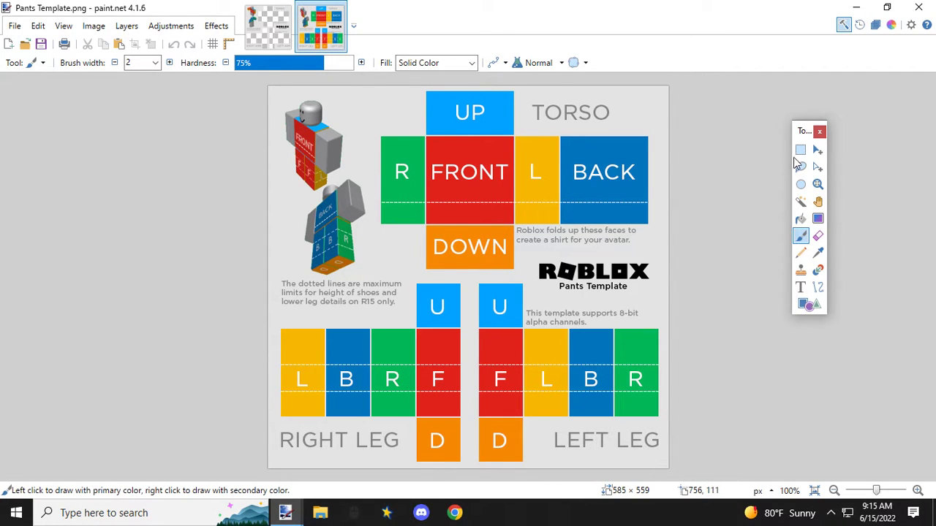
# Step: Erase the red torso FRONT panel of the pants template with a 128 × 128 px rectangular selection
pyautogui.click(801, 150)
pyautogui.scroll(1, 445, 153)
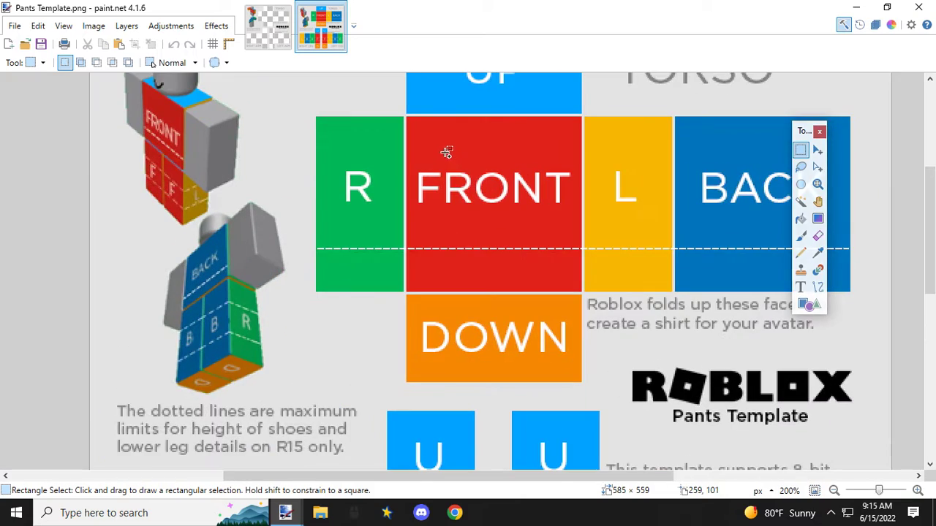
pyautogui.scroll(1, 446, 152)
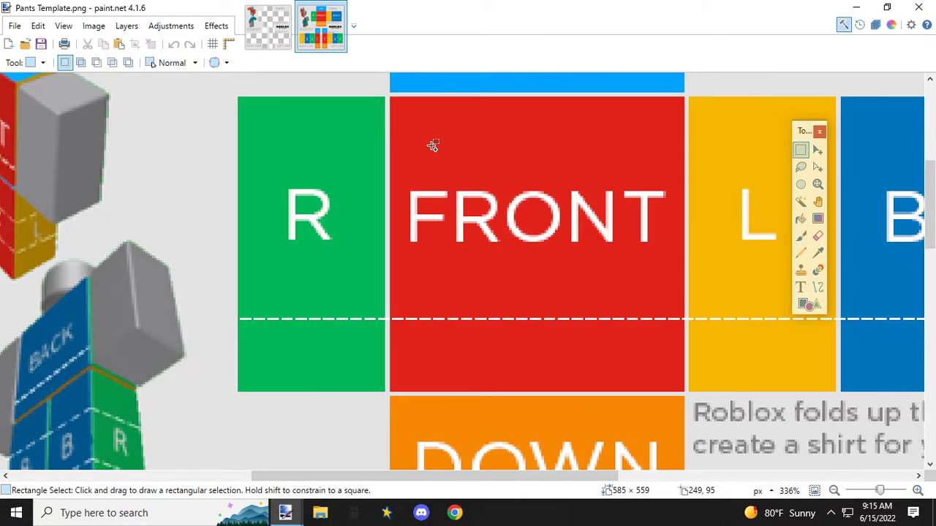
pyautogui.moveTo(391, 96)
pyautogui.mouseDown()
pyautogui.moveTo(456, 146)
pyautogui.moveTo(731, 285)
pyautogui.moveTo(840, 452)
pyautogui.moveTo(843, 411)
pyautogui.moveTo(868, 417)
pyautogui.mouseUp()
pyautogui.click(403, 109)
pyautogui.scroll(2, 392, 98)
pyautogui.scroll(-4, 731, 286)
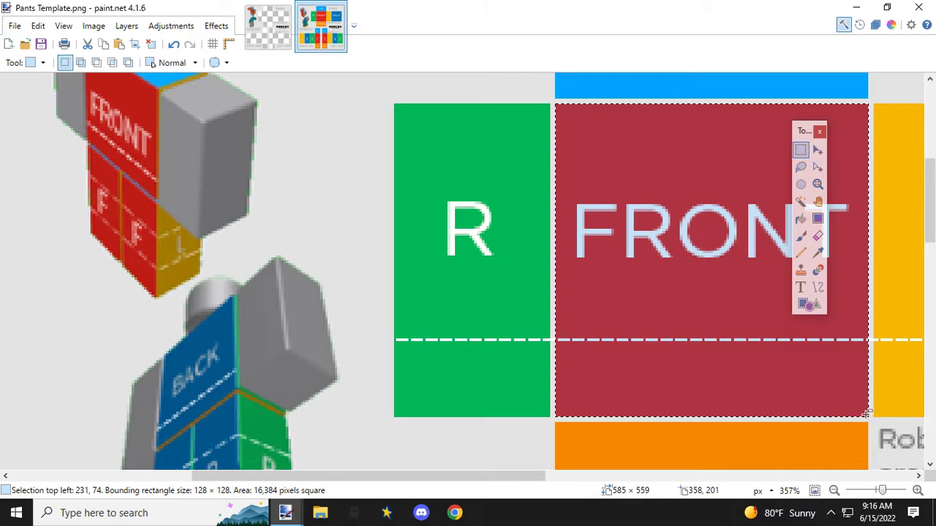
pyautogui.press('Delete')
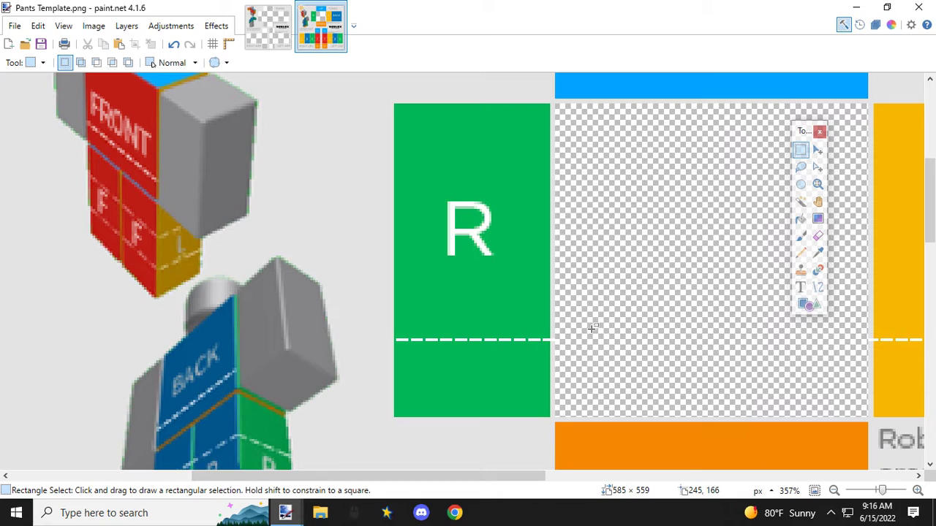
# Step: Close the pants template image and discard its unsaved changes
pyautogui.moveTo(533, 477); pyautogui.dragTo(602, 481)
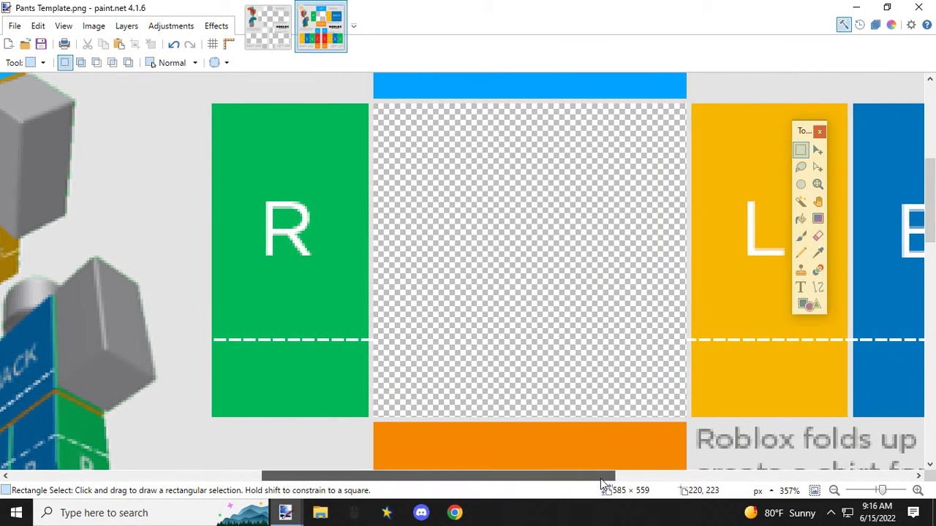
pyautogui.click(339, 11)
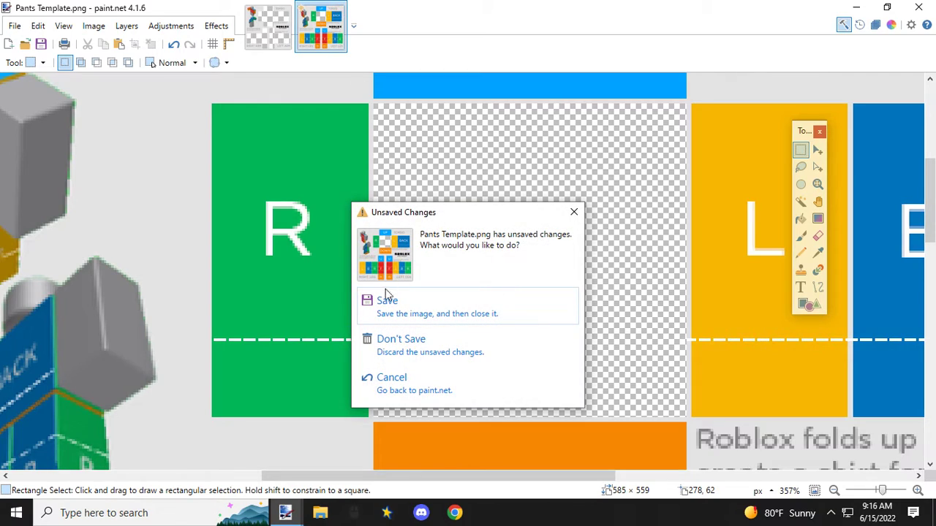
pyautogui.click(413, 348)
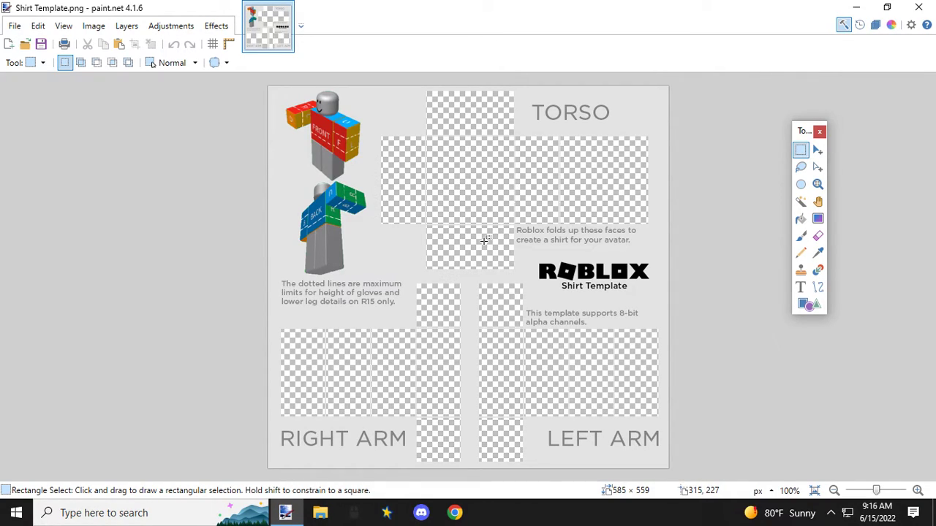
# Step: Open the blue, black, green pattern PNG from the Patterns folder inside Roblox clothing > Clothes
pyautogui.click(15, 26)
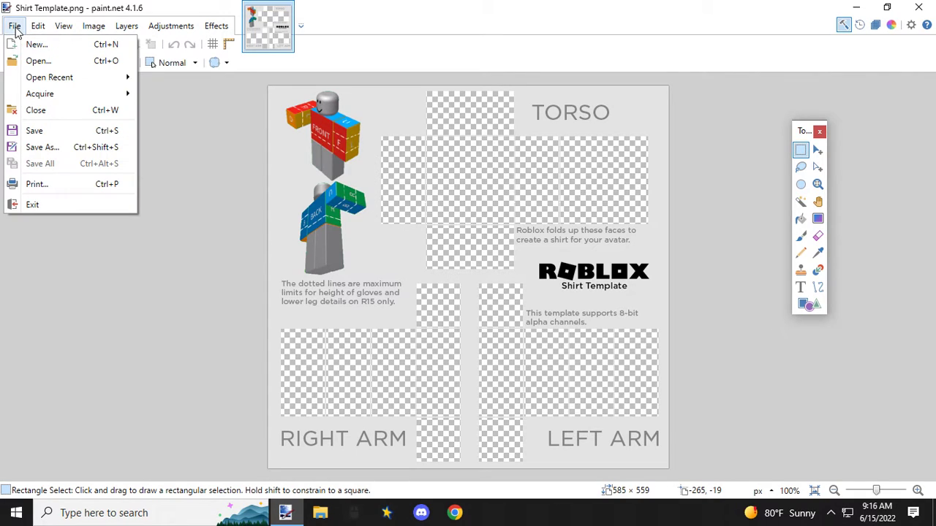
pyautogui.click(41, 65)
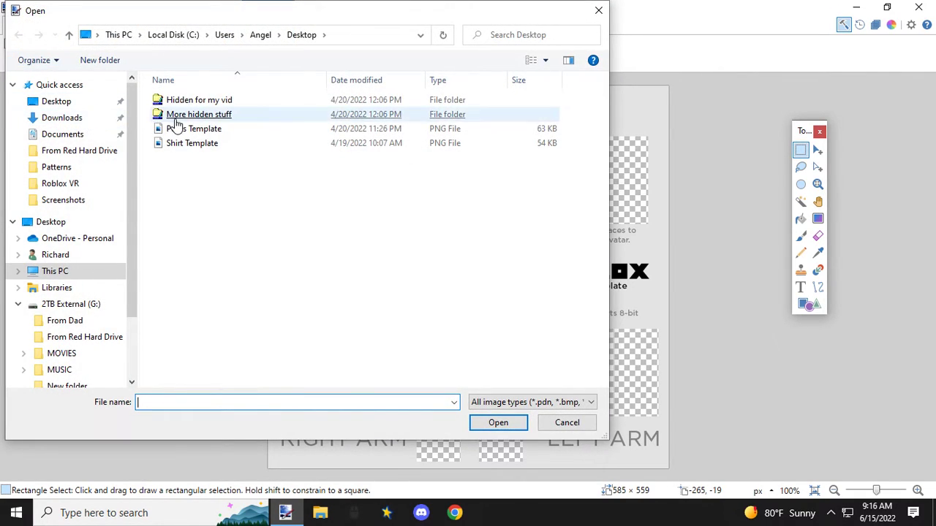
pyautogui.doubleClick(189, 117)
pyautogui.doubleClick(187, 100)
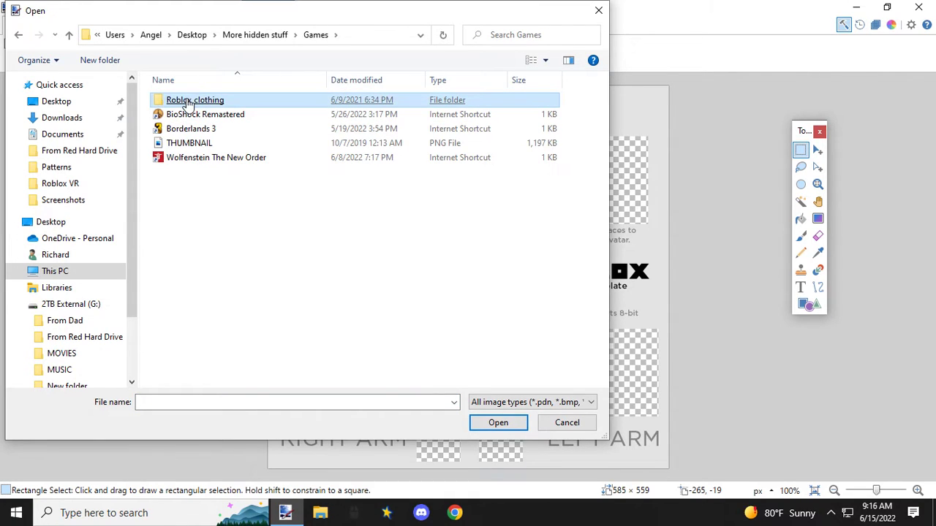
pyautogui.doubleClick(191, 100)
pyautogui.doubleClick(191, 104)
pyautogui.doubleClick(260, 109)
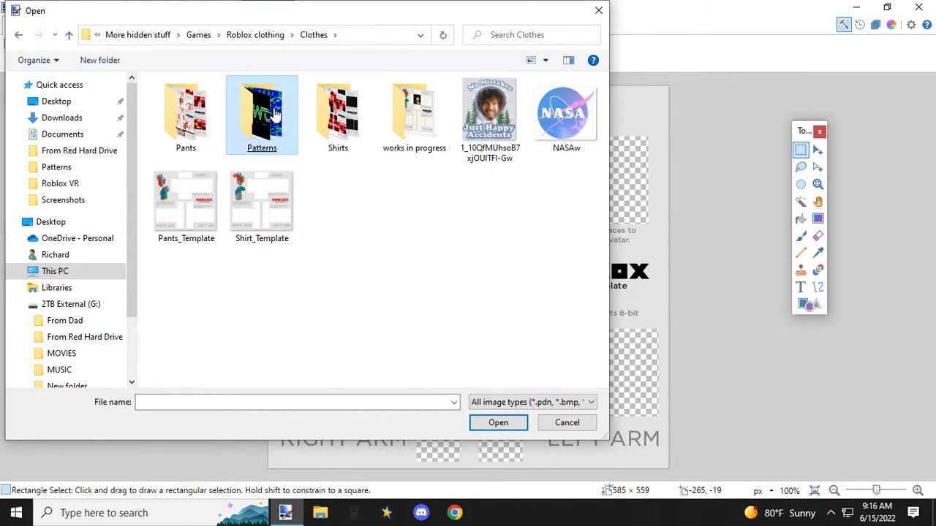
pyautogui.click(399, 241)
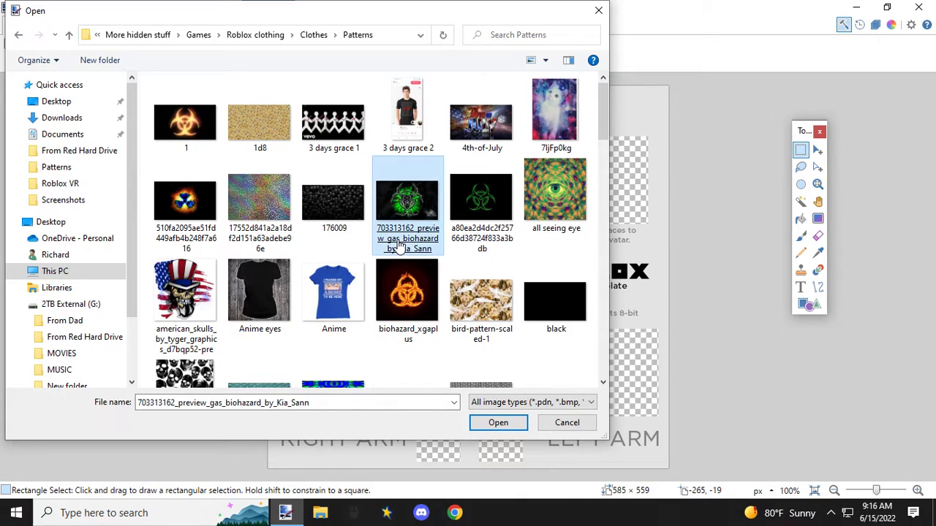
pyautogui.scroll(-3, 400, 247)
pyautogui.doubleClick(334, 260)
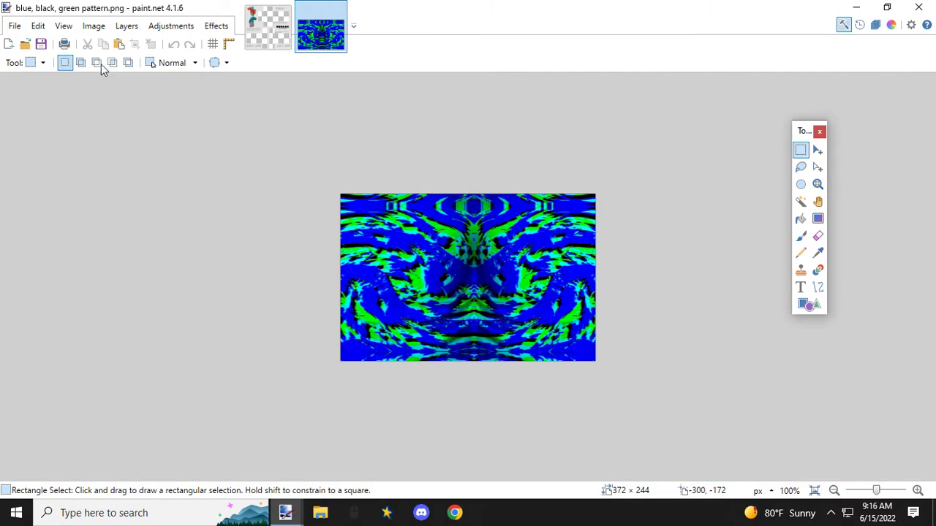
# Step: Open the Gaming with Toobock PNG from the same Patterns folder
pyautogui.click(14, 27)
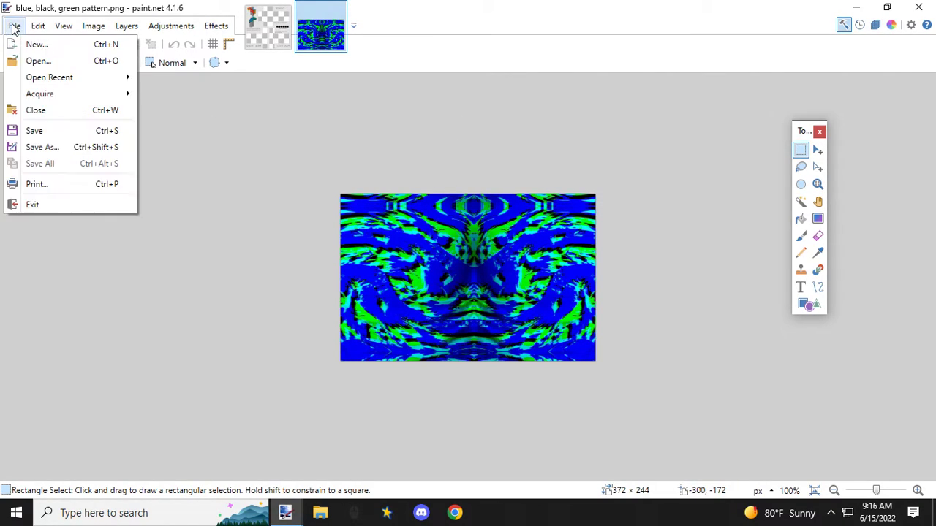
pyautogui.click(38, 61)
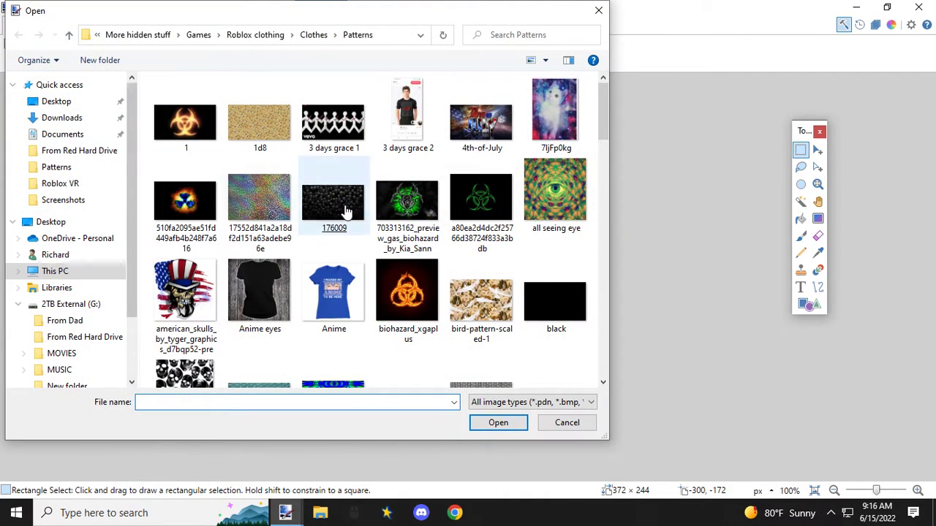
pyautogui.scroll(-10, 421, 223)
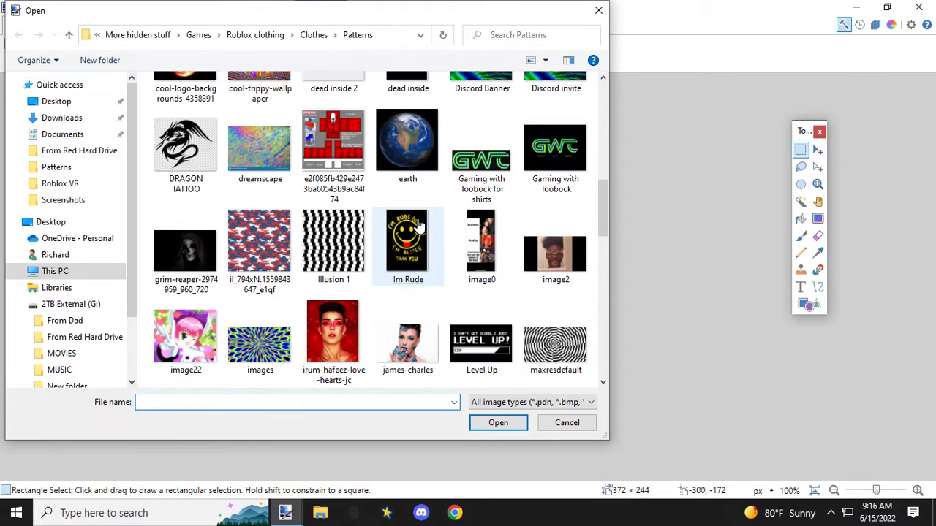
pyautogui.doubleClick(589, 325)
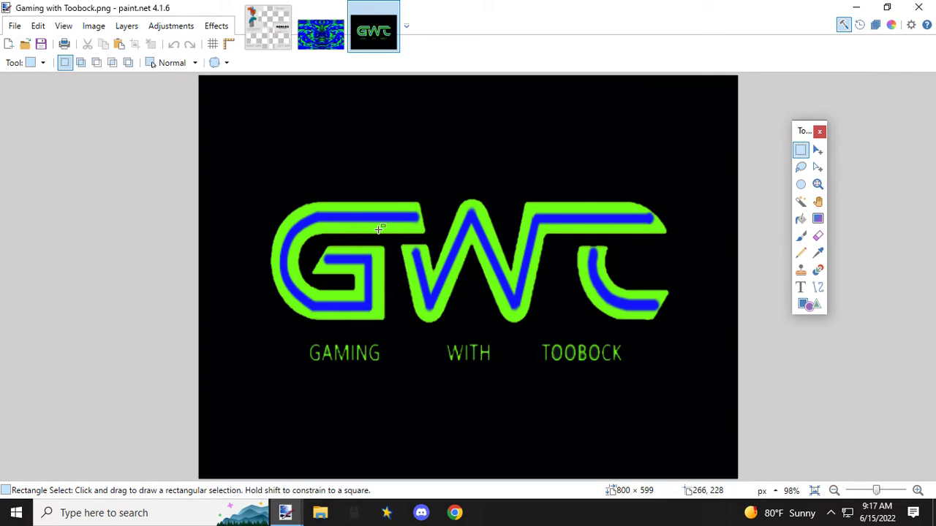
# Step: Copy an area of about 146 × 141 px from the middle of the blue, black, green pattern and paste it into the shirt template
pyautogui.click(313, 39)
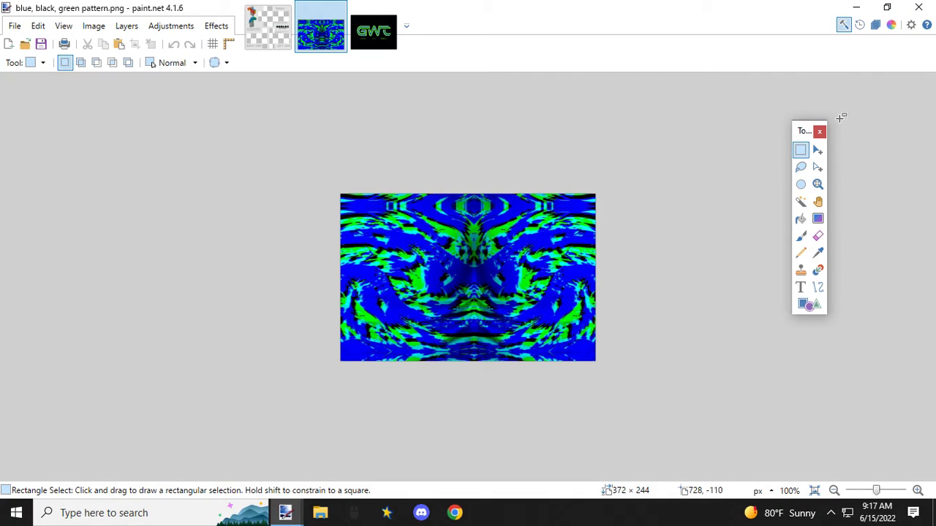
pyautogui.moveTo(427, 223); pyautogui.dragTo(524, 319)
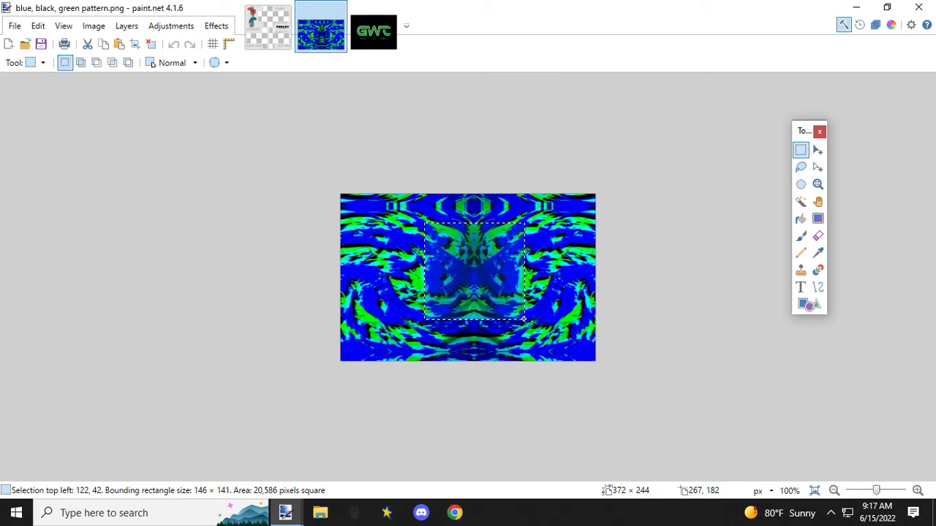
pyautogui.moveTo(523, 319); pyautogui.dragTo(524, 319)
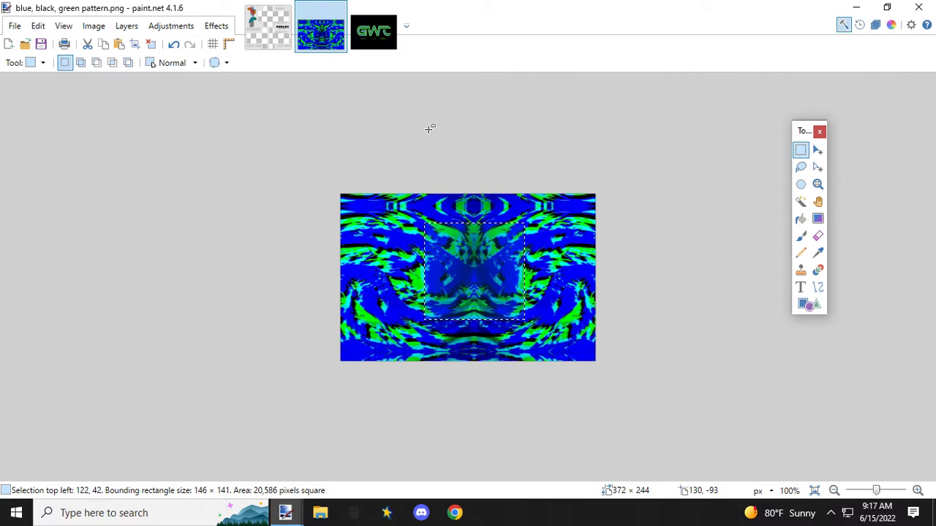
pyautogui.click(282, 48)
pyautogui.hotkey('ctrl', 'v')
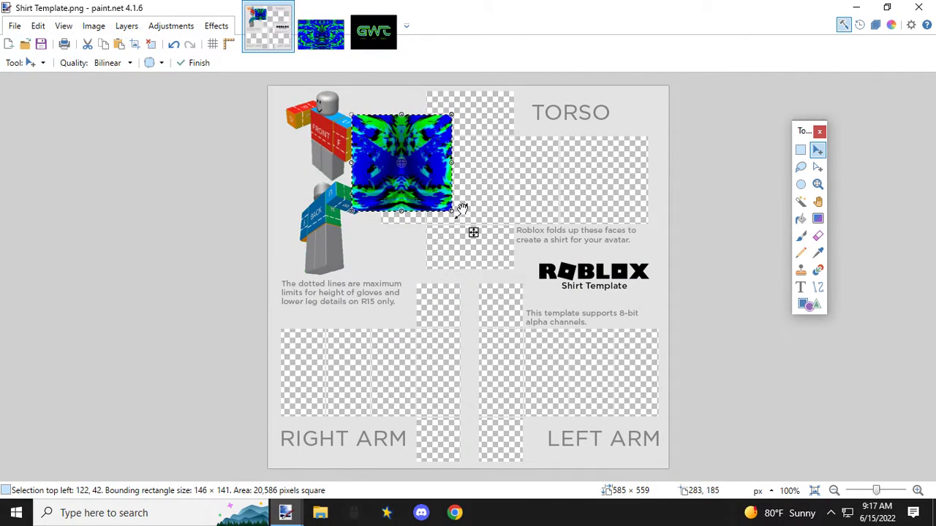
# Step: Shrink the pasted pattern to about 115 × 119 px and move it onto the torso's front panel
pyautogui.moveTo(457, 212); pyautogui.dragTo(431, 198)
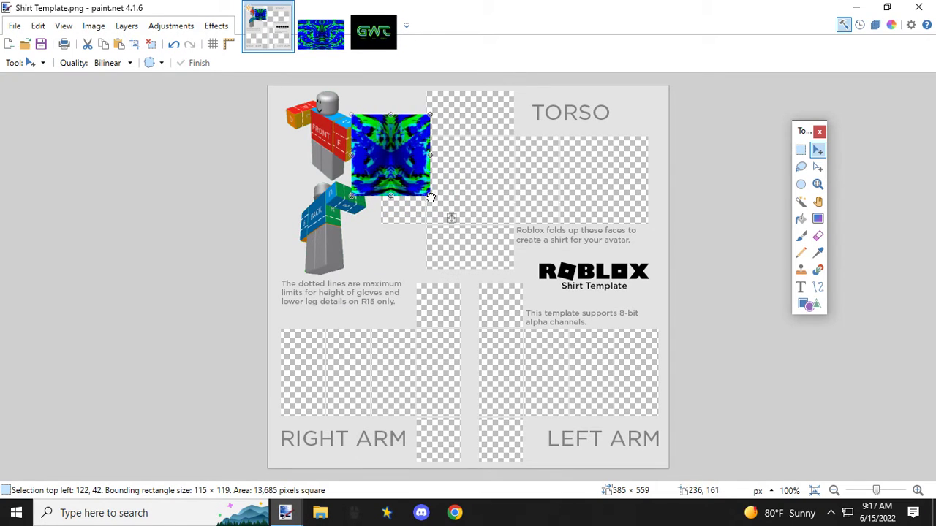
pyautogui.scroll(3, 423, 185)
pyautogui.moveTo(415, 149); pyautogui.dragTo(548, 195)
# Step: Examine up close how the pasted pattern's edges sit against the borders of the torso's front panel
pyautogui.scroll(3, 541, 176)
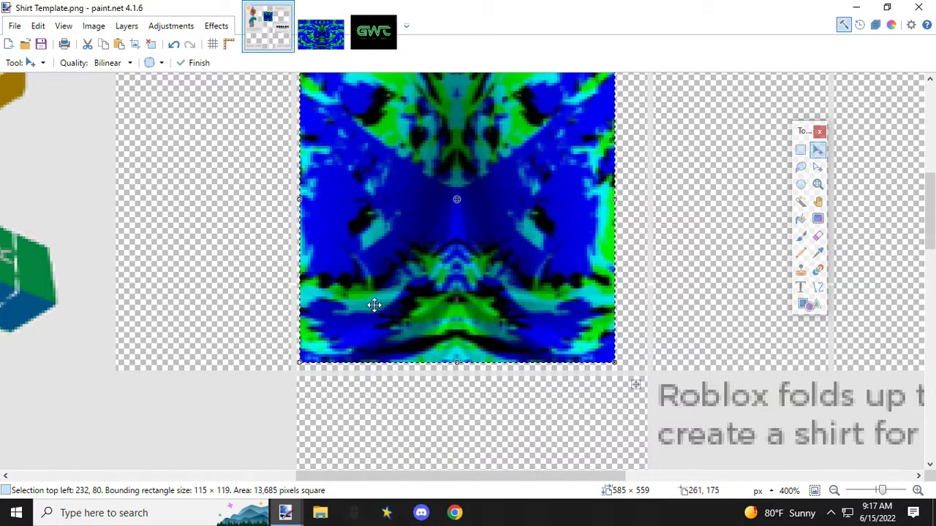
pyautogui.scroll(3, 373, 304)
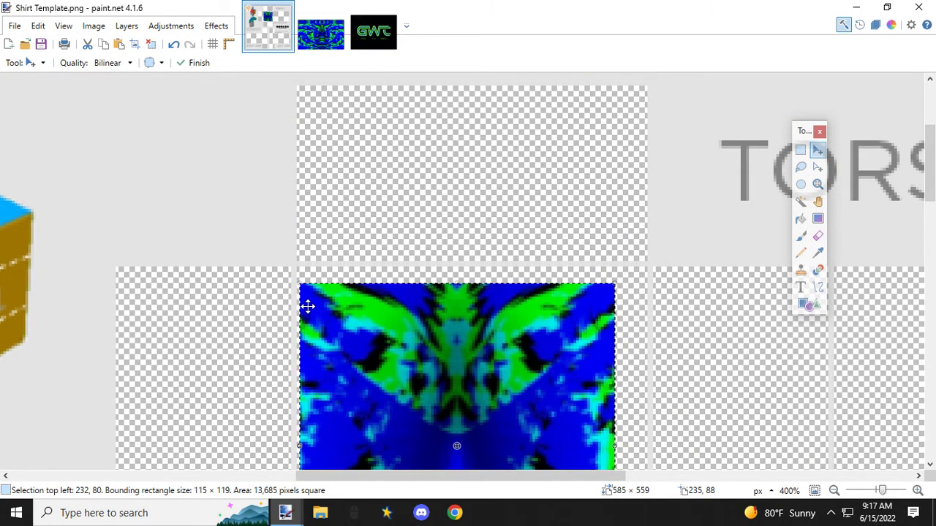
pyautogui.scroll(-5, 332, 311)
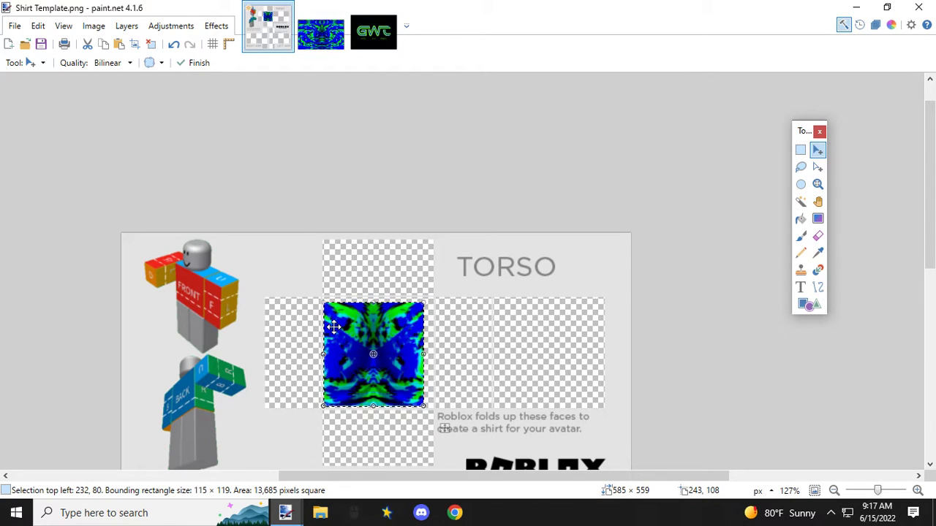
pyautogui.scroll(5, 332, 327)
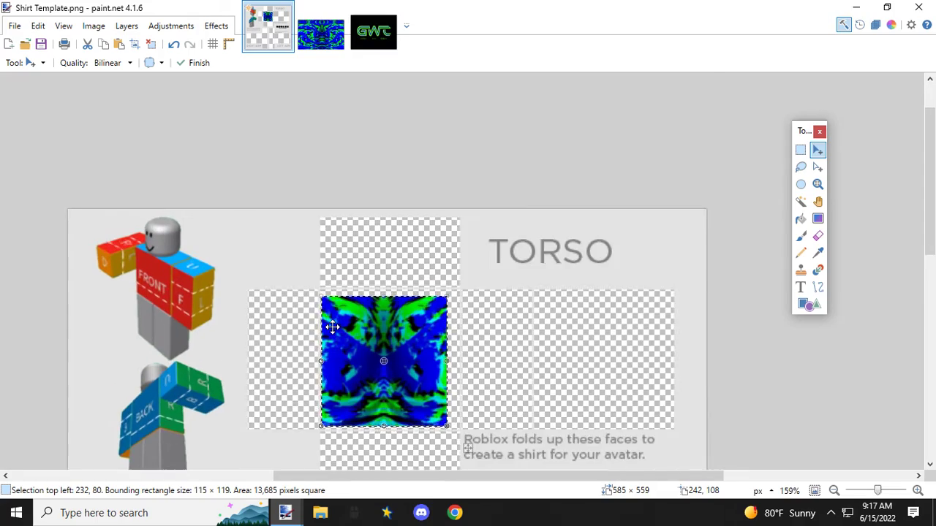
pyautogui.scroll(1, 332, 327)
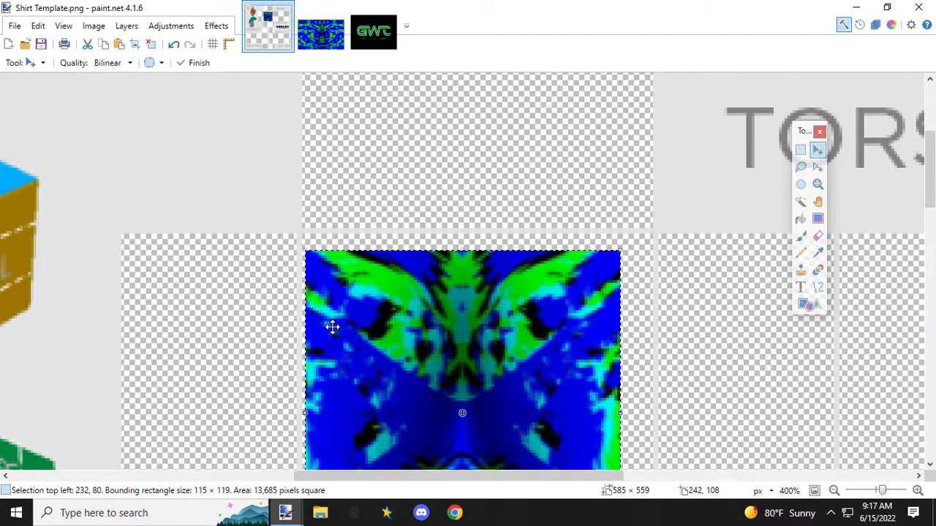
pyautogui.scroll(-4, 332, 328)
pyautogui.scroll(4, 332, 327)
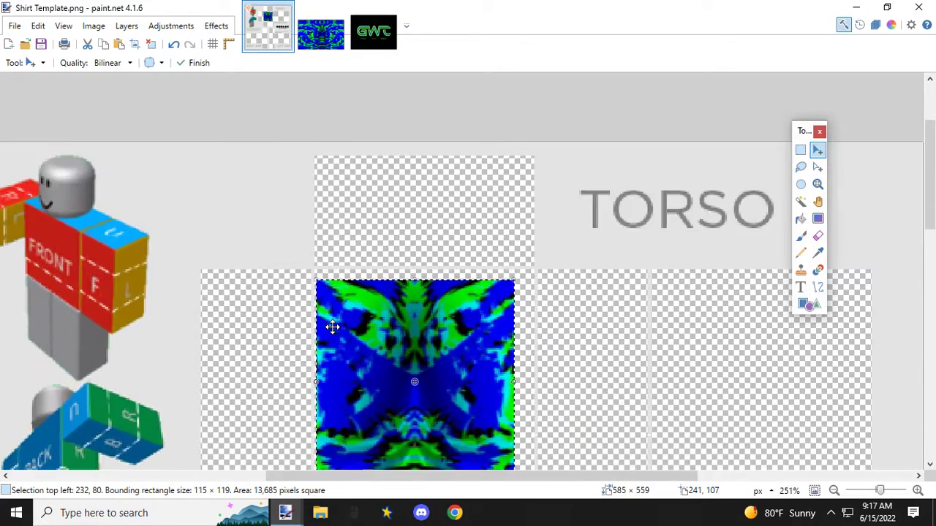
pyautogui.scroll(-7, 333, 328)
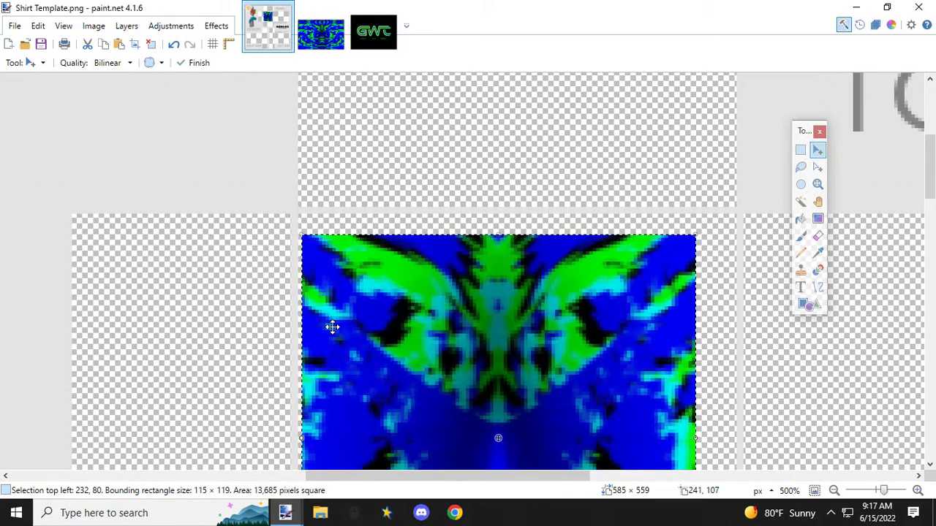
pyautogui.scroll(5, 333, 327)
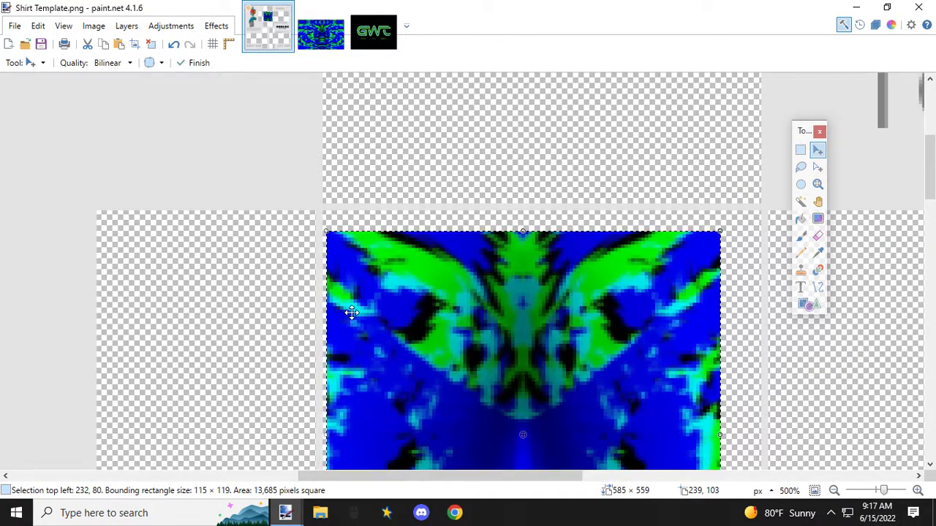
# Step: Try to align the pasted pattern with the front panel's upper-left corner at 231, 74, and undo the moves
pyautogui.moveTo(341, 270); pyautogui.dragTo(337, 241)
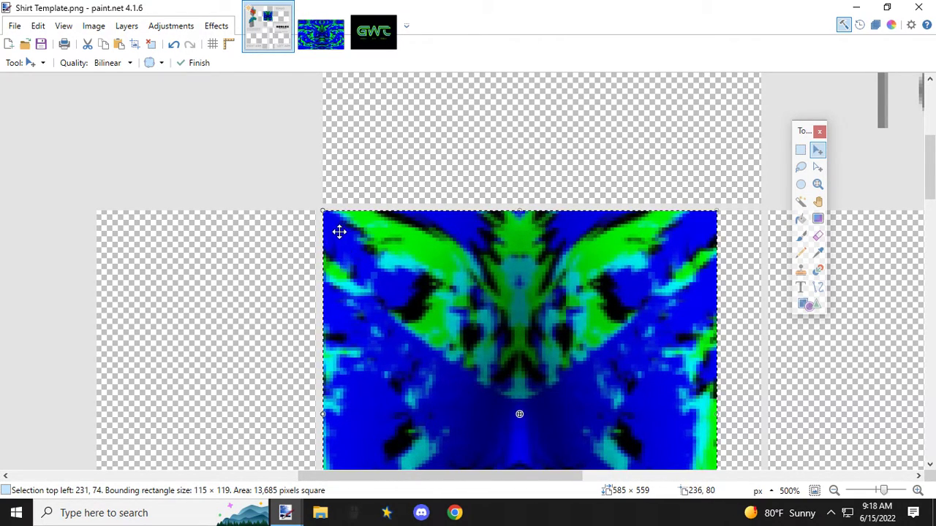
pyautogui.hotkey('ctrl', 'z')
pyautogui.scroll(4, 325, 216)
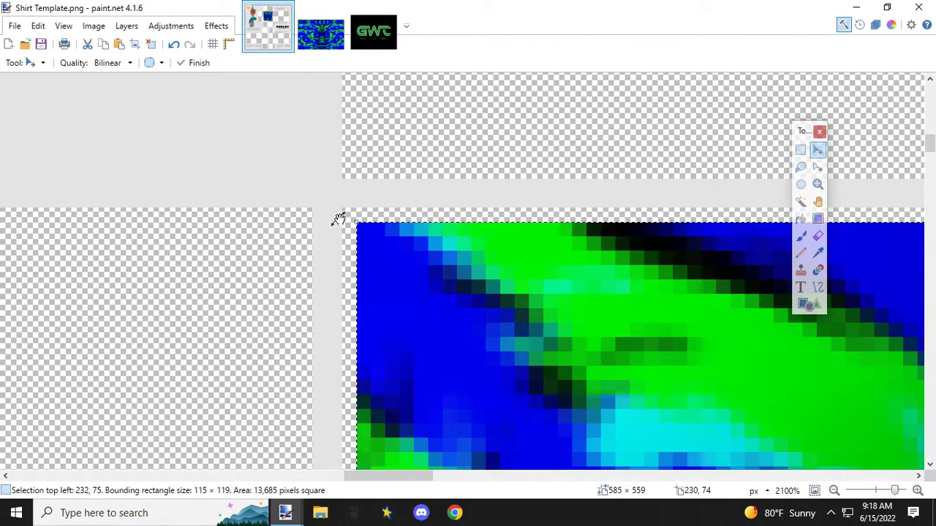
pyautogui.moveTo(376, 242); pyautogui.dragTo(365, 228)
pyautogui.scroll(-4, 366, 228)
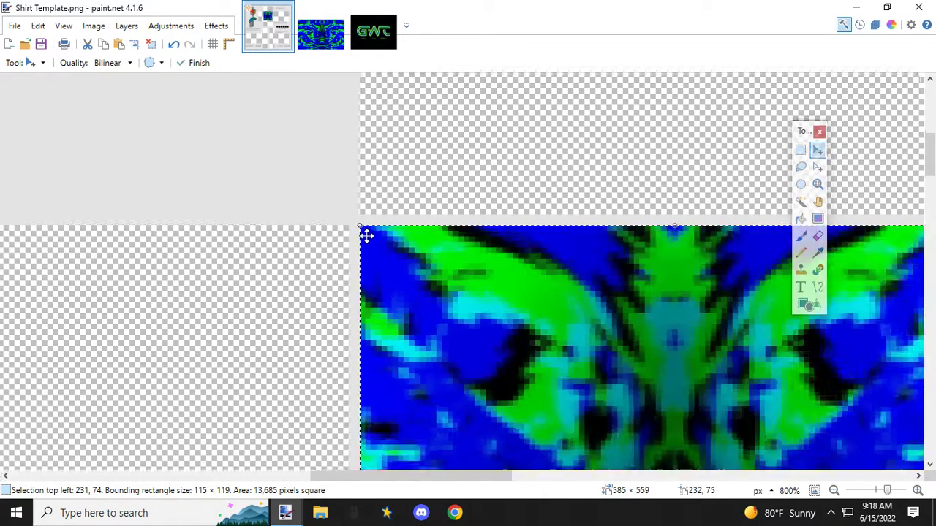
pyautogui.scroll(-4, 366, 235)
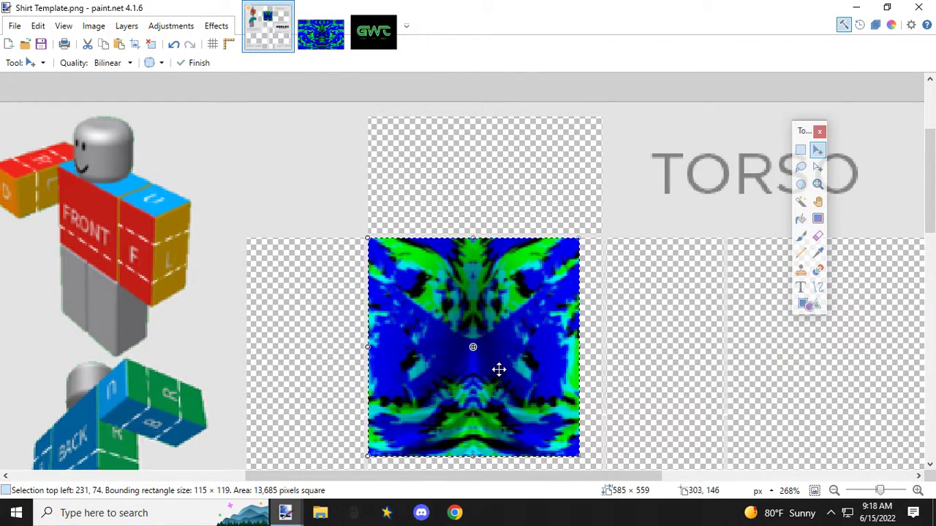
pyautogui.hotkey('ctrl', 'z')
pyautogui.hotkey('ctrl', 'z')
pyautogui.hotkey('ctrl', 'z')
pyautogui.hotkey('ctrl', 'z')
pyautogui.hotkey('ctrl', 'z')
# Step: Place the pasted pattern's upper-left corner exactly on the corner of the torso's front panel at 231, 74
pyautogui.moveTo(628, 432); pyautogui.dragTo(625, 430)
pyautogui.scroll(4, 510, 335)
pyautogui.scroll(2, 187, 200)
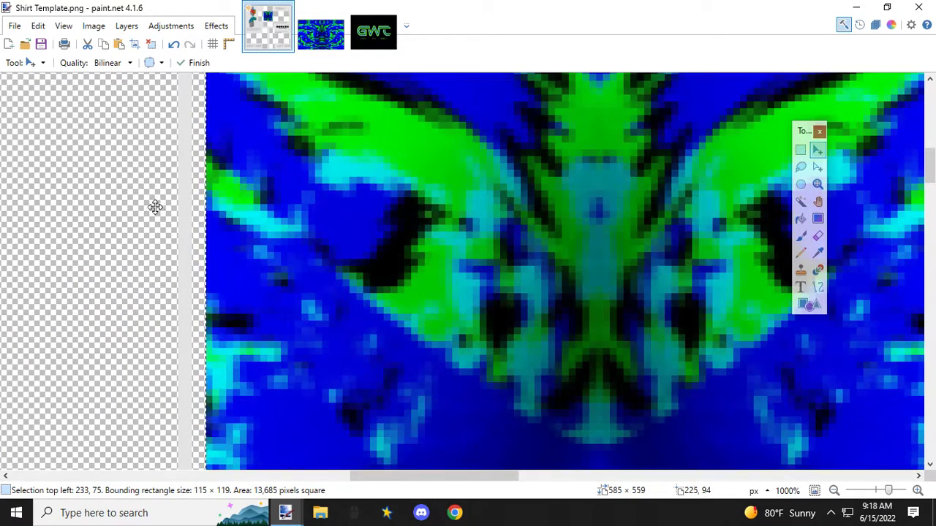
pyautogui.scroll(3, 179, 226)
pyautogui.moveTo(236, 329); pyautogui.dragTo(213, 326)
pyautogui.scroll(-5, 213, 326)
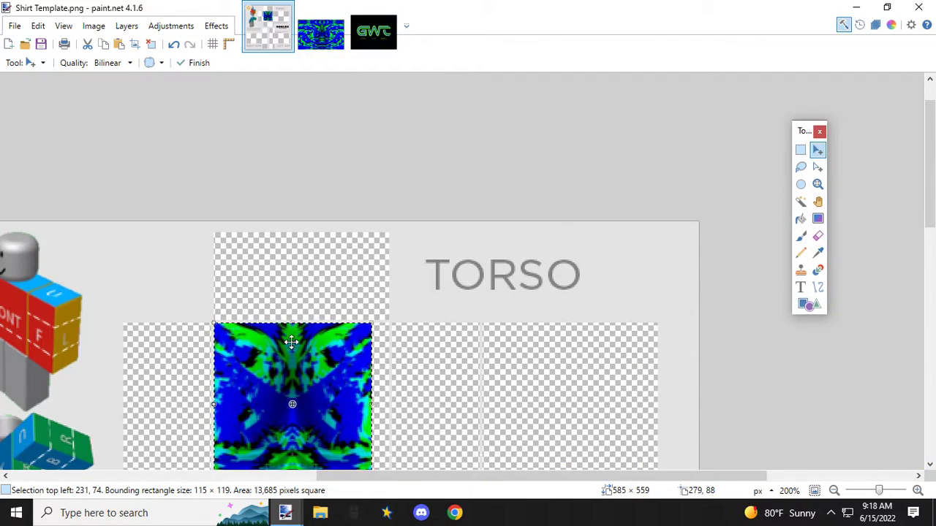
# Step: Stretch the pasted pattern from its lower-right corner to 128 × 128 px, filling the torso's front panel, and check its edges
pyautogui.scroll(-3, 219, 329)
pyautogui.scroll(6, 366, 227)
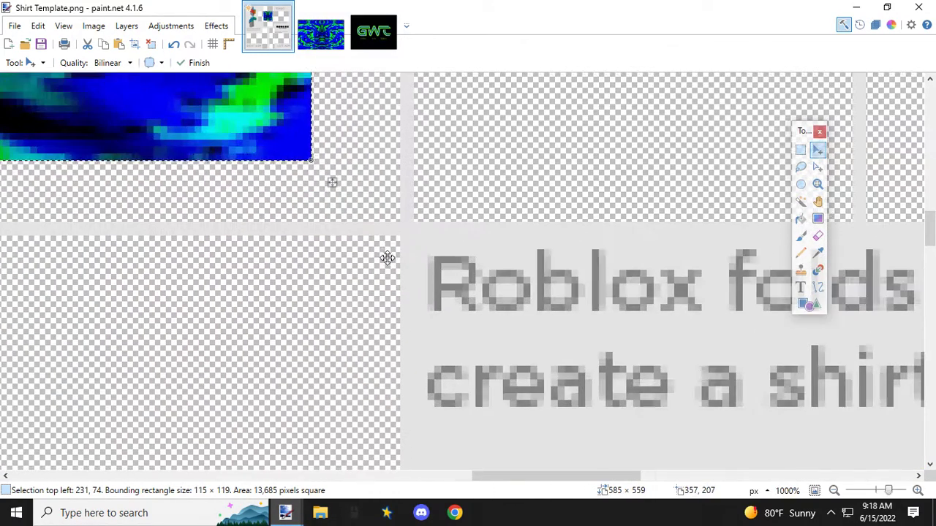
pyautogui.hotkey('ctrl', 'd')
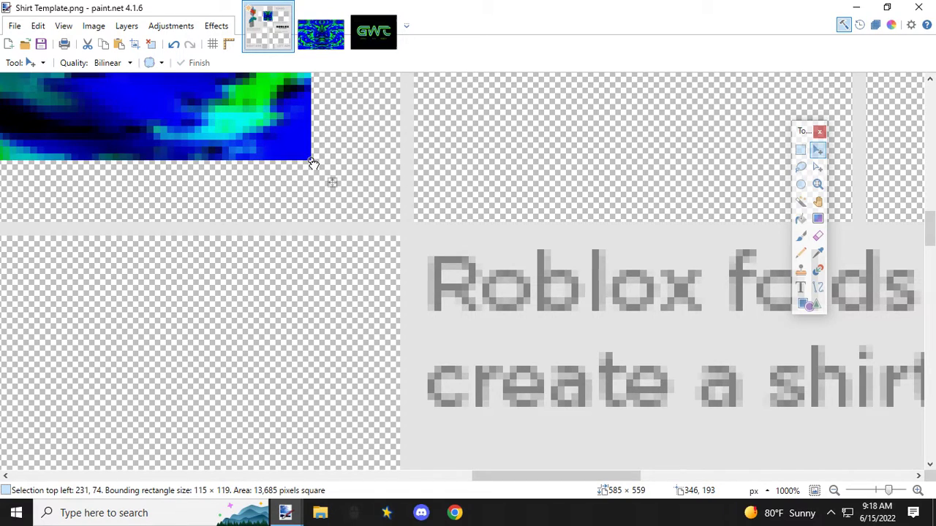
pyautogui.moveTo(317, 169); pyautogui.dragTo(401, 225)
pyautogui.scroll(-8, 288, 193)
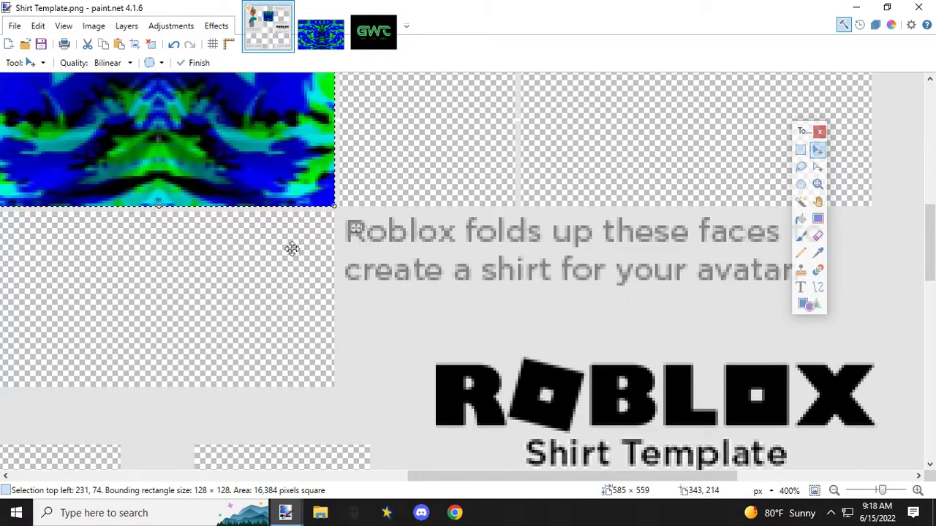
pyautogui.moveTo(438, 478); pyautogui.dragTo(357, 476)
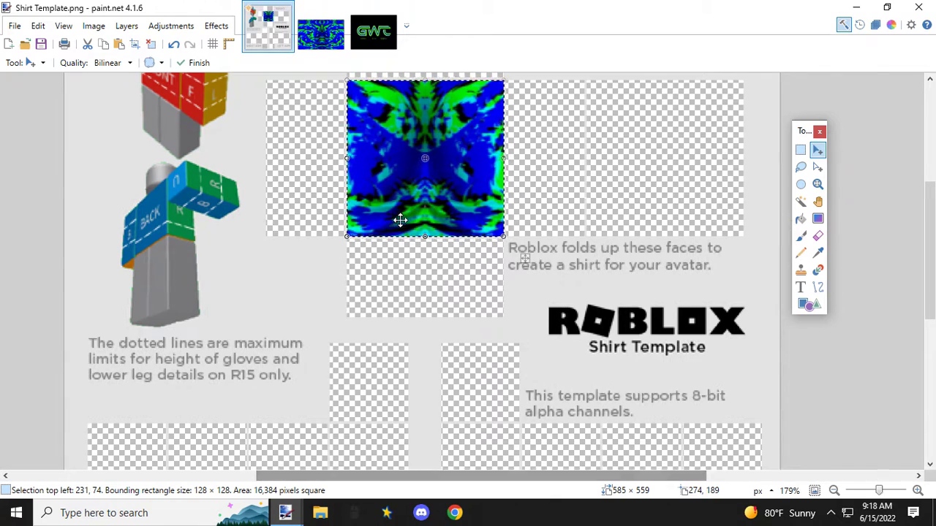
pyautogui.scroll(3, 400, 218)
pyautogui.scroll(1, 400, 217)
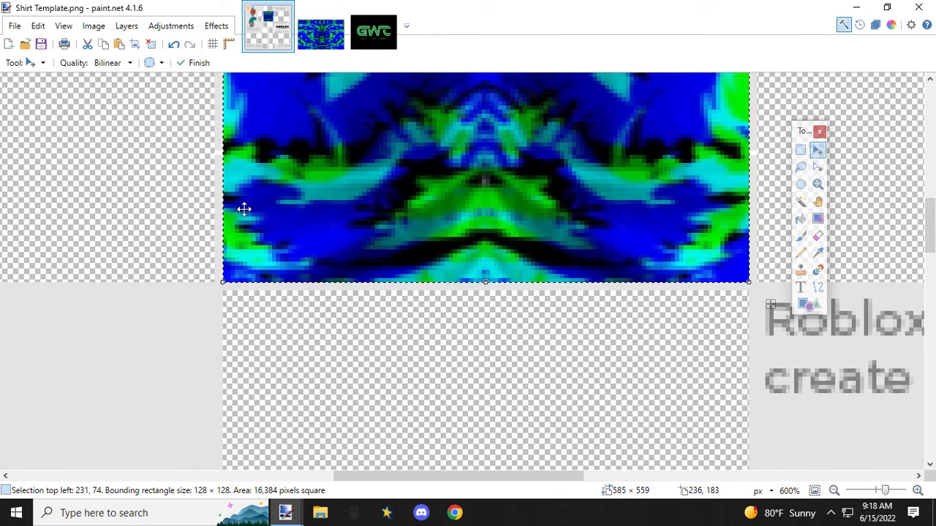
pyautogui.scroll(-3, 298, 243)
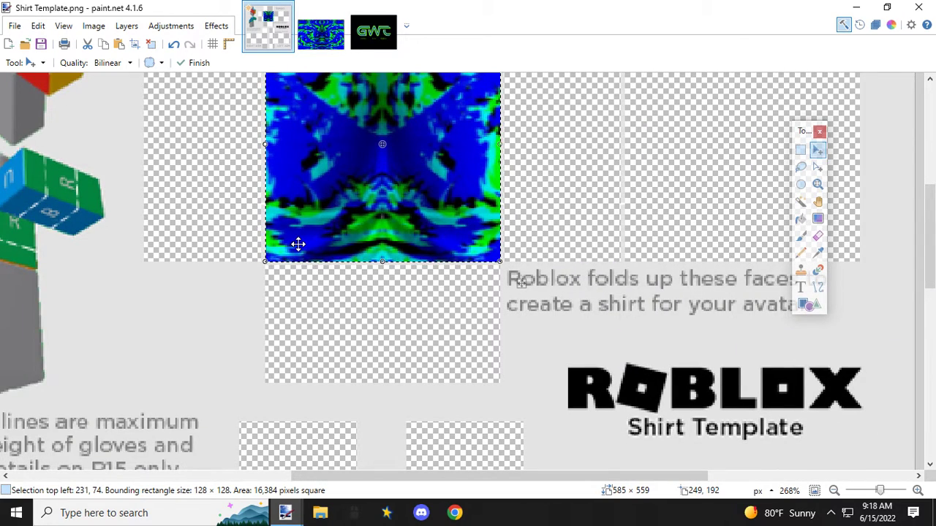
# Step: In the pattern image, select and copy a 51 × 142 px strip adjoining the central selection's right edge, starting at 268, 42
pyautogui.scroll(2, 297, 243)
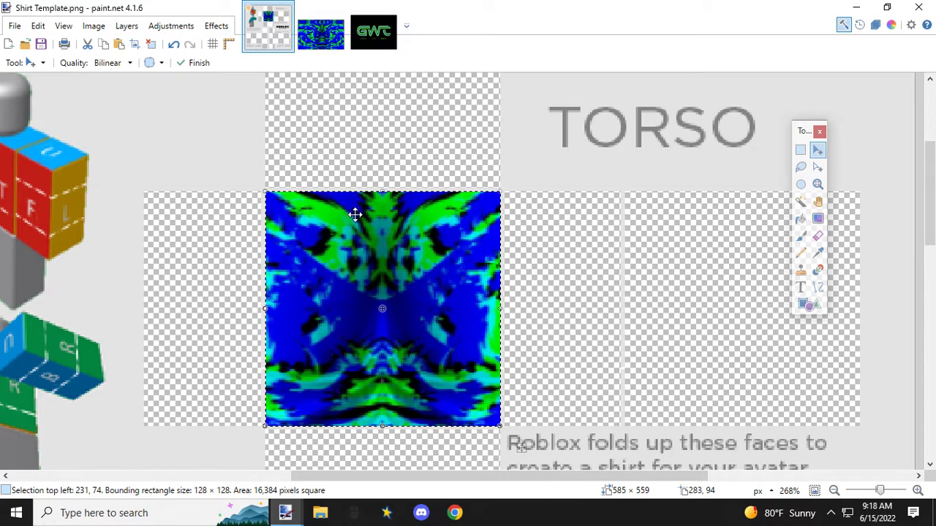
pyautogui.click(313, 35)
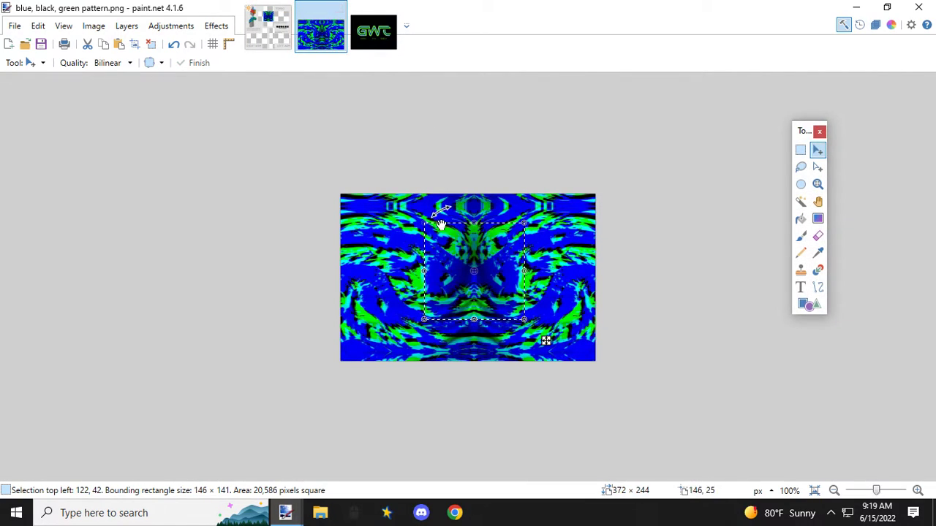
pyautogui.scroll(3, 539, 332)
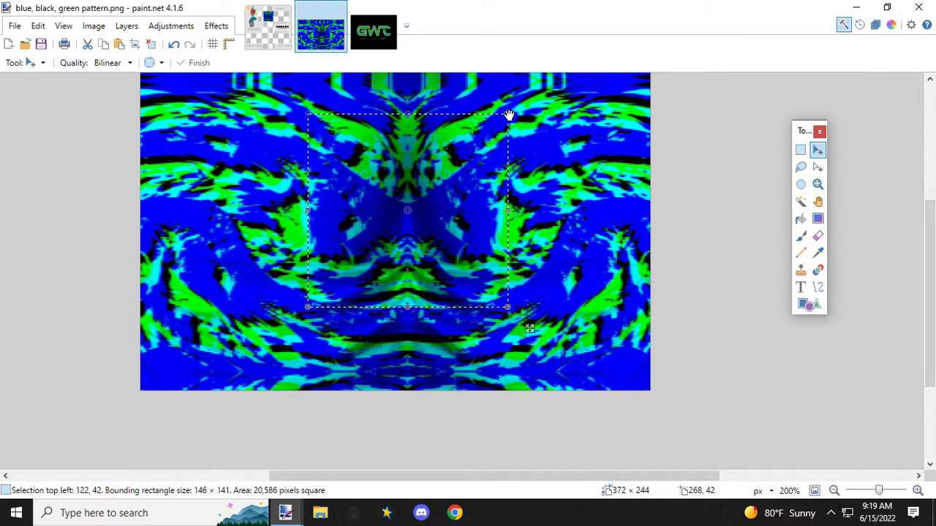
pyautogui.click(800, 149)
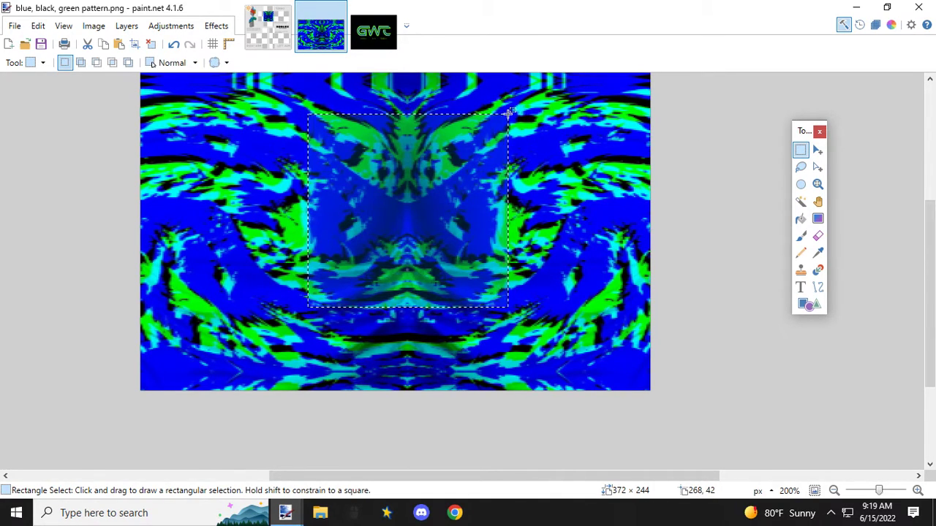
pyautogui.moveTo(508, 114); pyautogui.dragTo(577, 308)
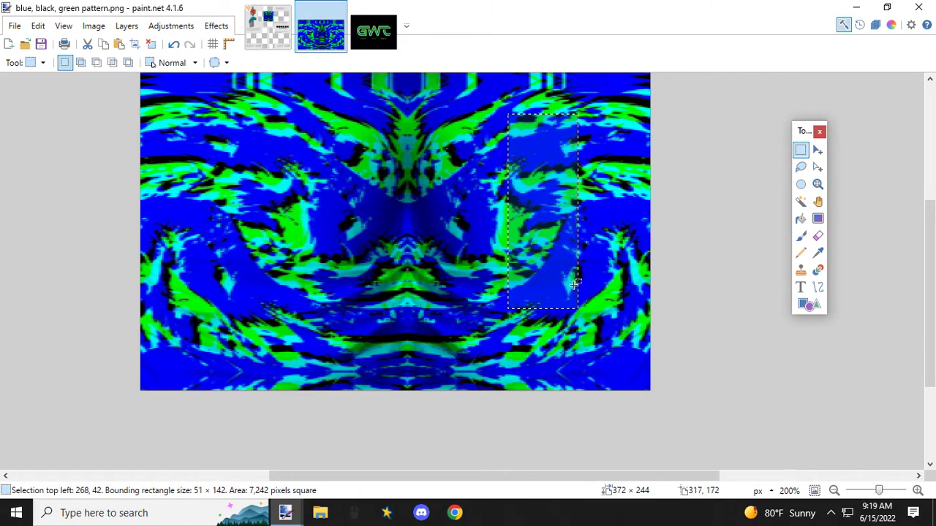
# Step: Paste the strip into the shirt template, shrink it to 39 × 88 px and move it onto the panel right of the torso's front
pyautogui.click(285, 33)
pyautogui.scroll(-3, 510, 198)
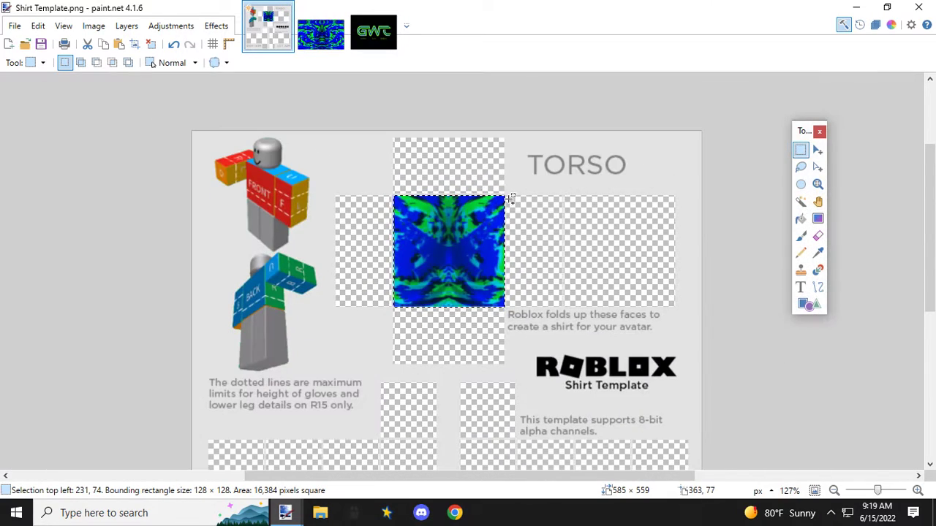
pyautogui.hotkey('ctrl', 'v')
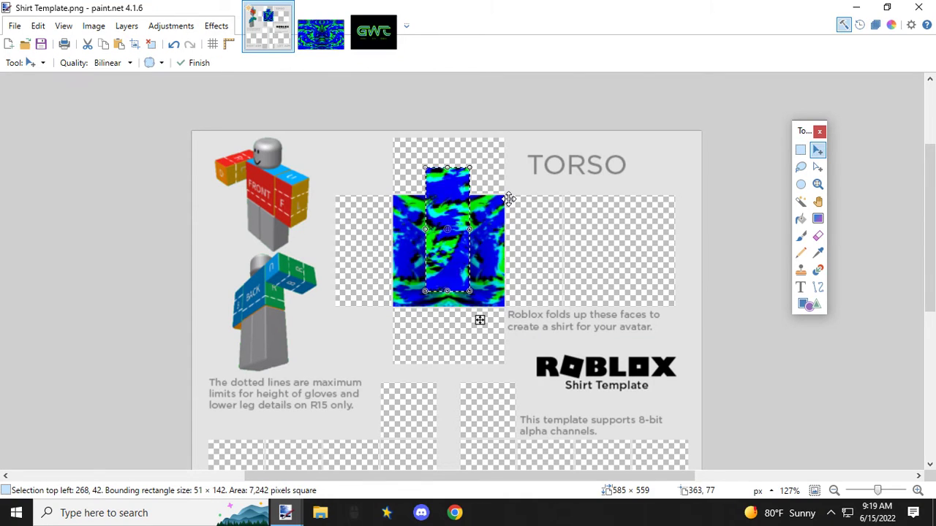
pyautogui.hotkey('ctrl', 'z')
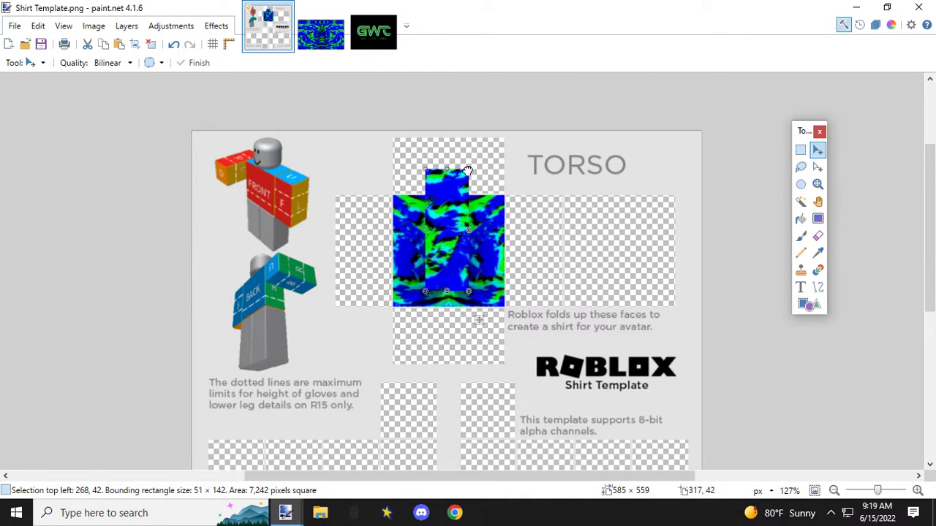
pyautogui.moveTo(460, 210); pyautogui.dragTo(533, 201)
pyautogui.scroll(6, 534, 202)
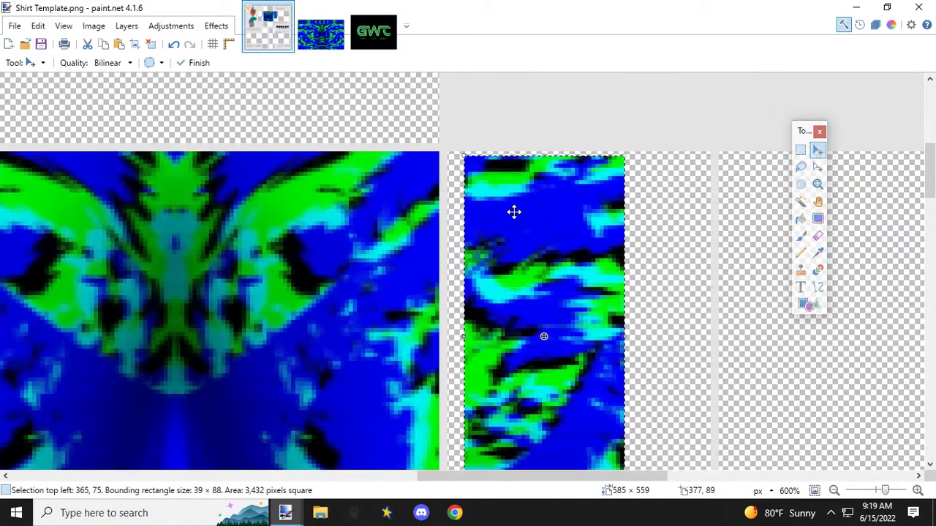
# Step: Align the strip's upper-left corner with the right side panel's corner at 361, 74 and stretch it to 64 × 128 px to fill the panel
pyautogui.scroll(2, 511, 202)
pyautogui.moveTo(490, 173); pyautogui.dragTo(445, 147)
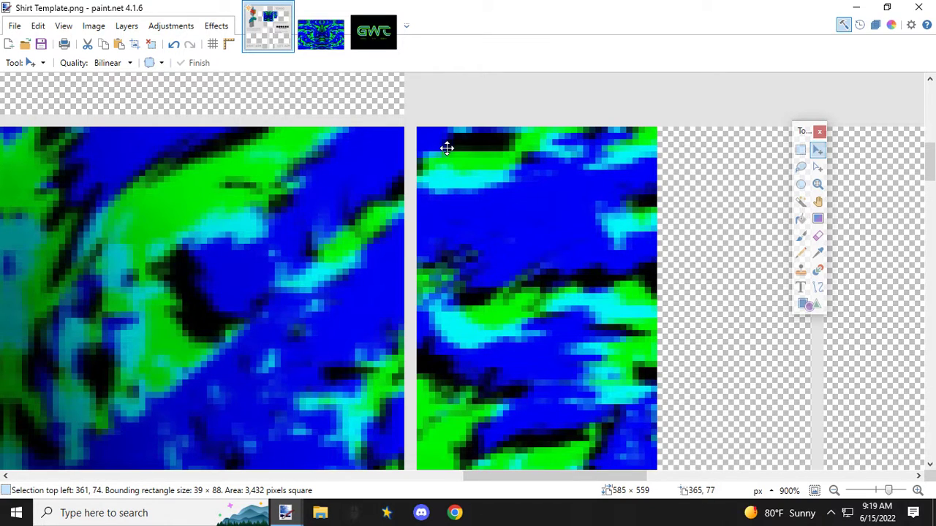
pyautogui.scroll(-5, 445, 157)
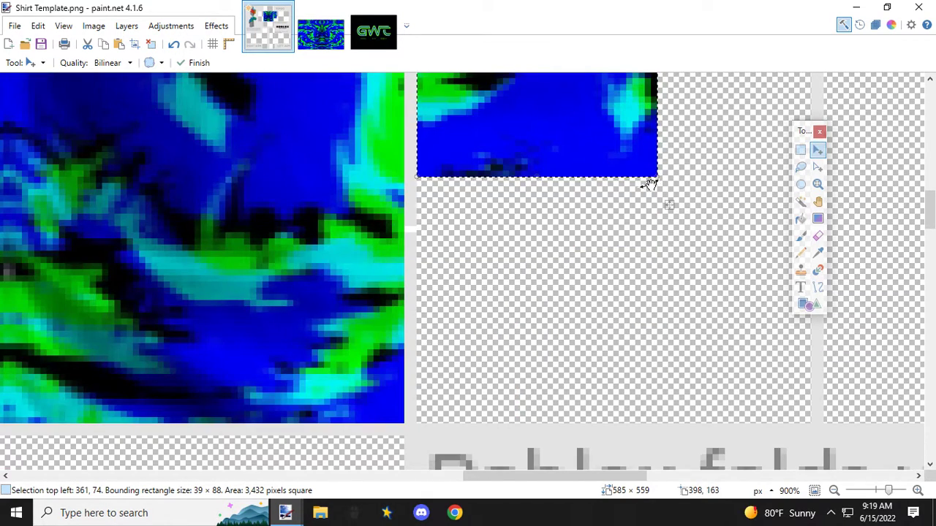
pyautogui.moveTo(656, 177); pyautogui.dragTo(810, 423)
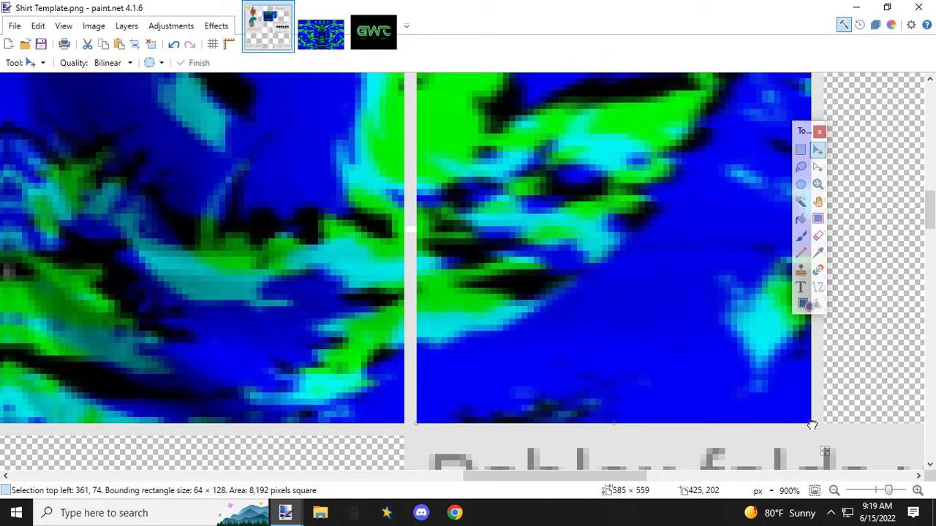
pyautogui.scroll(-5, 596, 364)
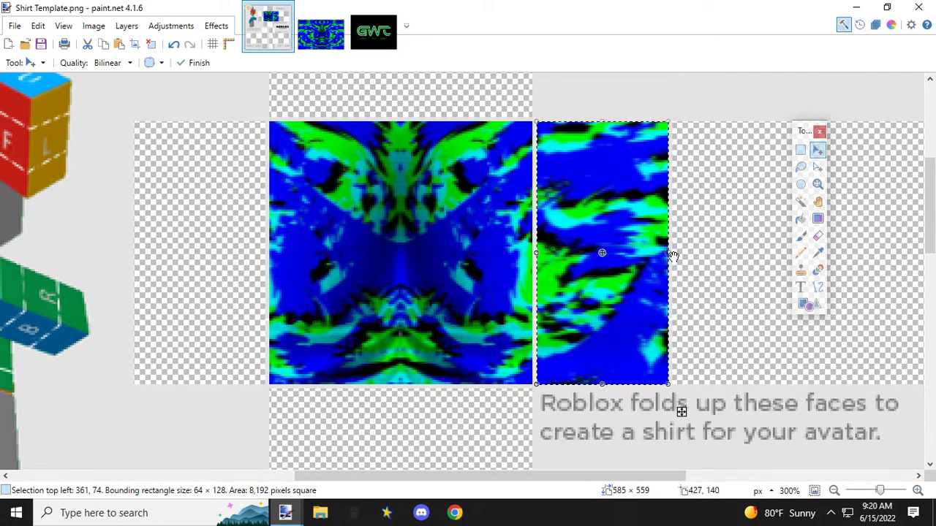
# Step: Try to fill the panel left of the torso's front with a mirrored copy of the strip, stretched to 65 × 128 px
pyautogui.moveTo(673, 254); pyautogui.dragTo(426, 252)
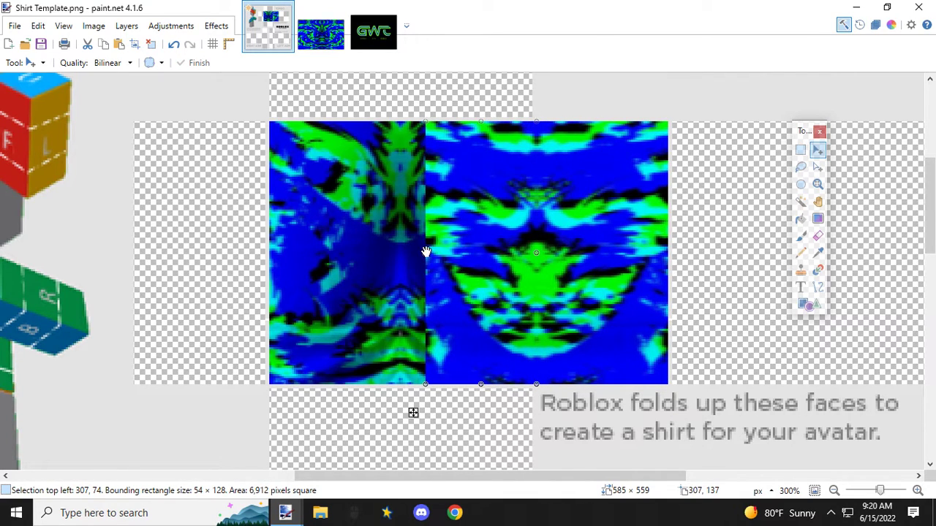
pyautogui.moveTo(501, 326); pyautogui.dragTo(210, 327)
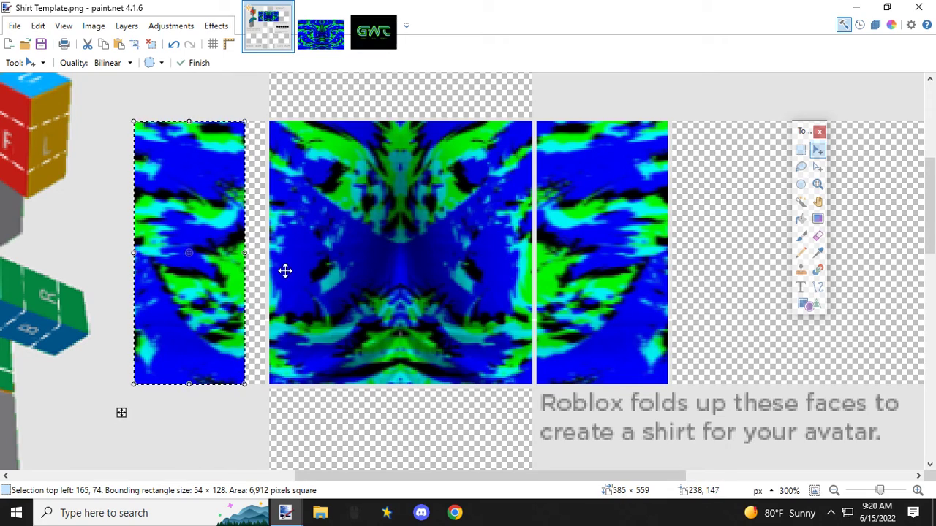
pyautogui.moveTo(245, 252); pyautogui.dragTo(269, 255)
pyautogui.scroll(2, 224, 314)
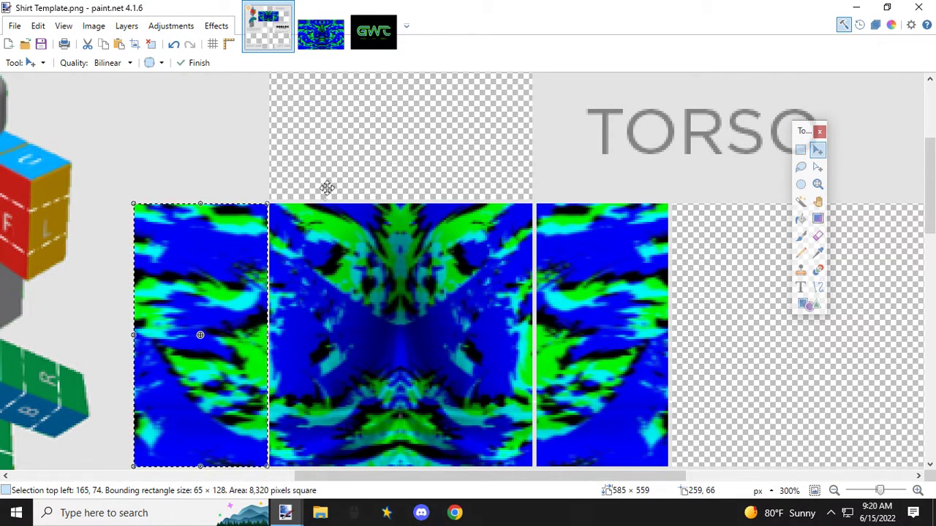
# Step: Undo the stretching, moving and mirroring of the strip, back to the filled right side panel
pyautogui.click(173, 44)
pyautogui.click(173, 45)
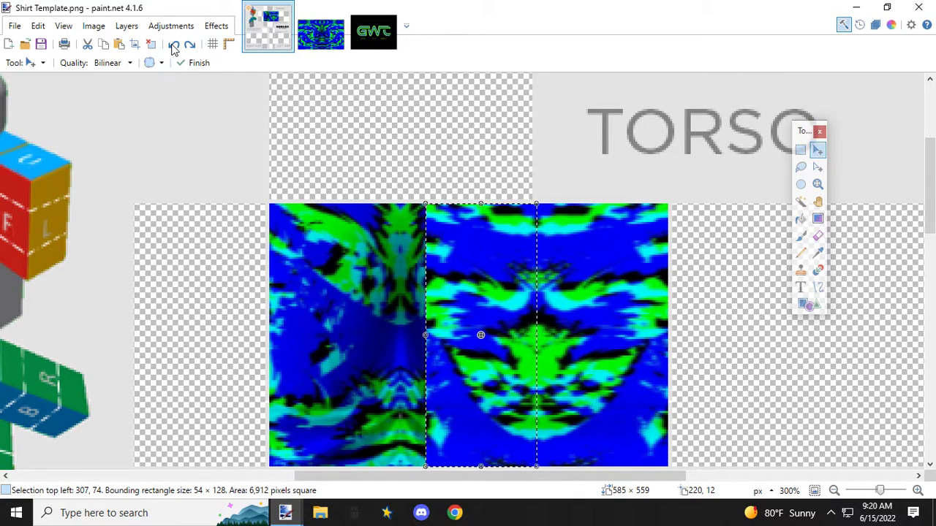
pyautogui.click(173, 44)
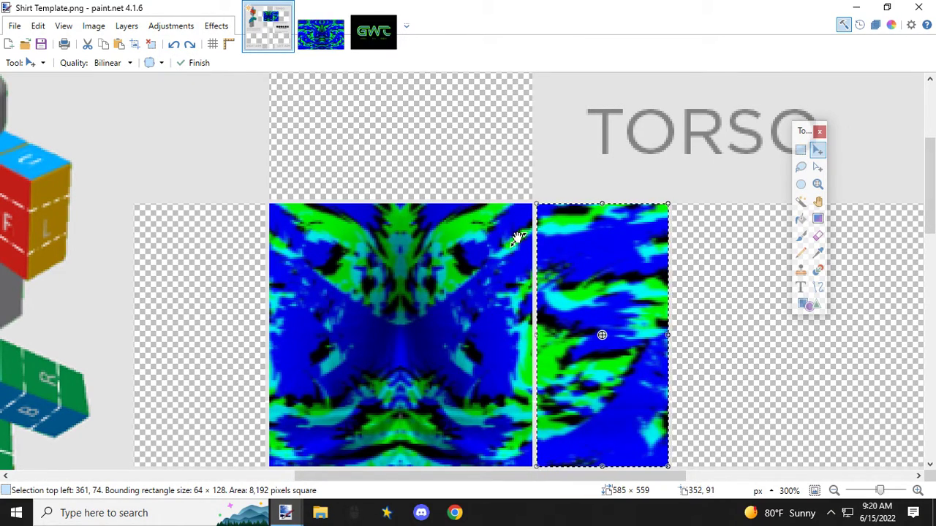
pyautogui.click(174, 47)
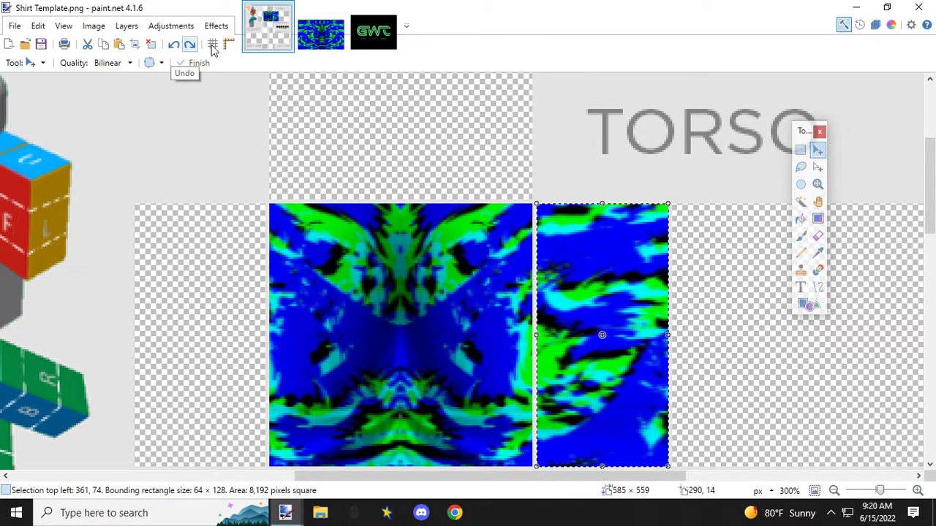
# Step: In the pattern image, restore the central selection and copy a 62 × 142 px strip adjoining its left edge, starting at 61, 42
pyautogui.click(320, 33)
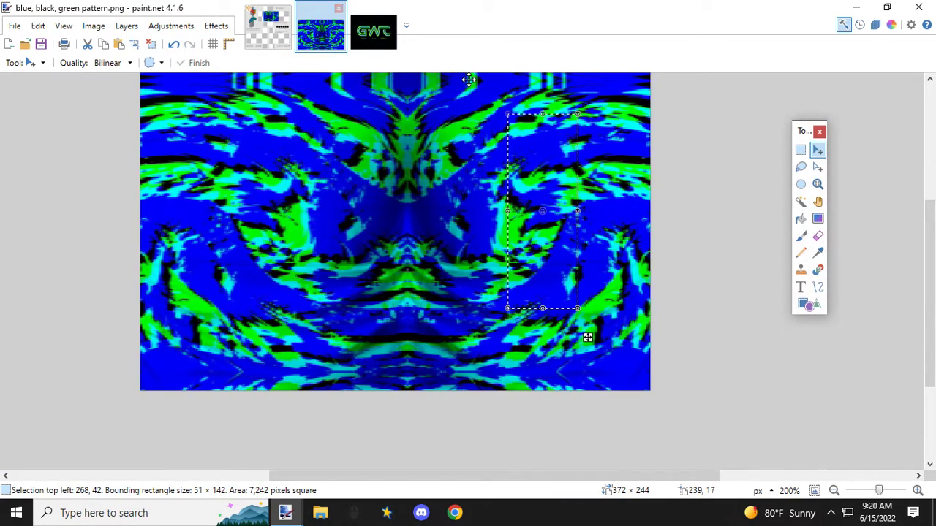
pyautogui.click(174, 44)
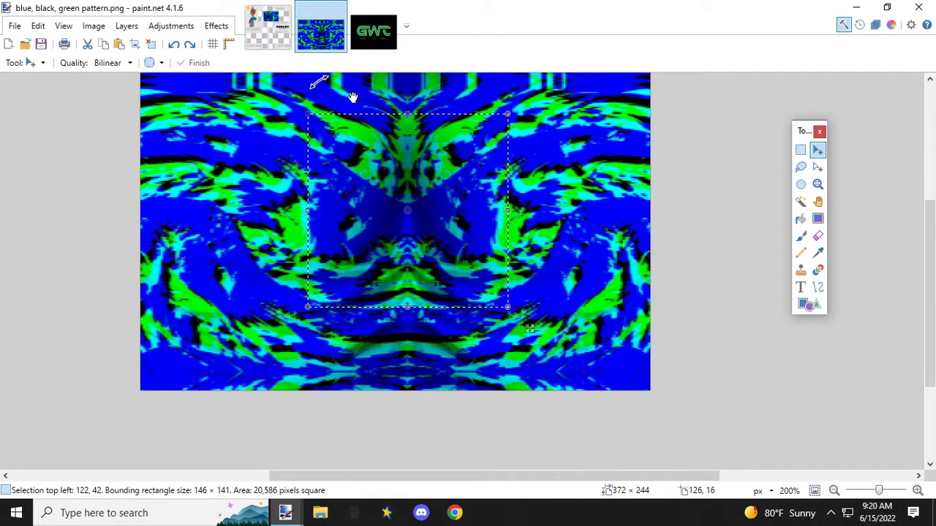
pyautogui.click(800, 150)
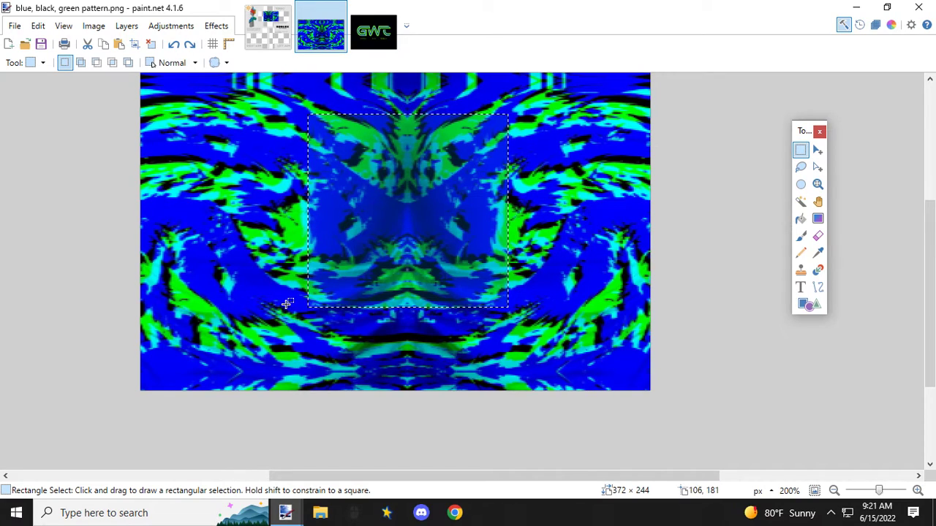
pyautogui.moveTo(351, 473); pyautogui.dragTo(290, 455)
pyautogui.scroll(2, 434, 334)
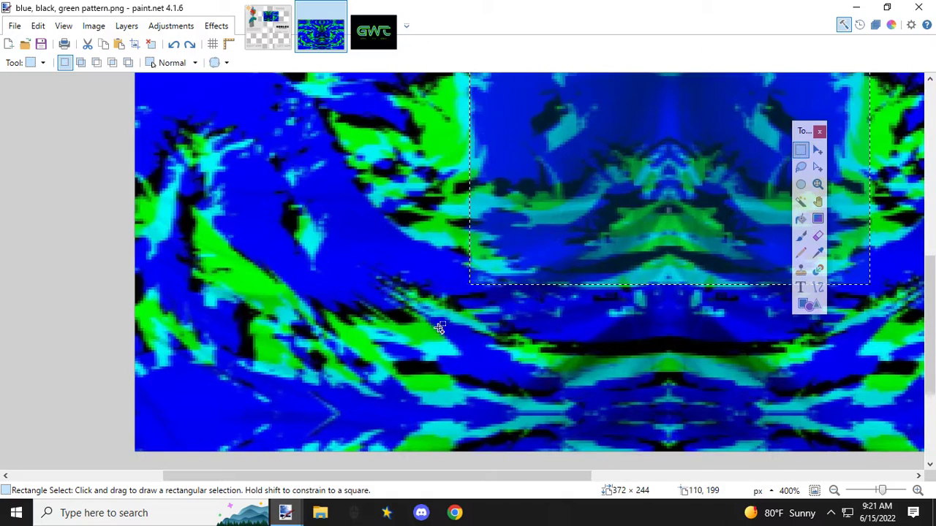
pyautogui.scroll(3, 437, 334)
pyautogui.scroll(-1, 438, 334)
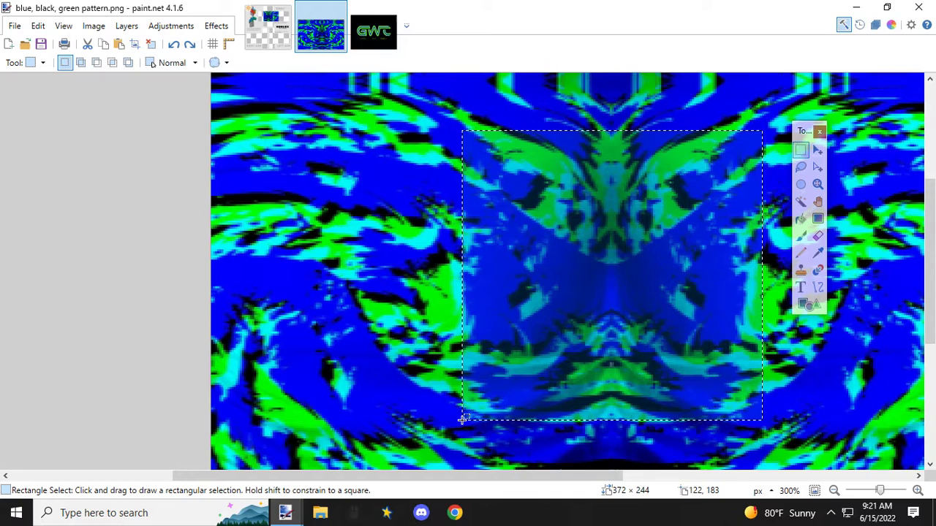
pyautogui.moveTo(462, 418); pyautogui.dragTo(337, 131)
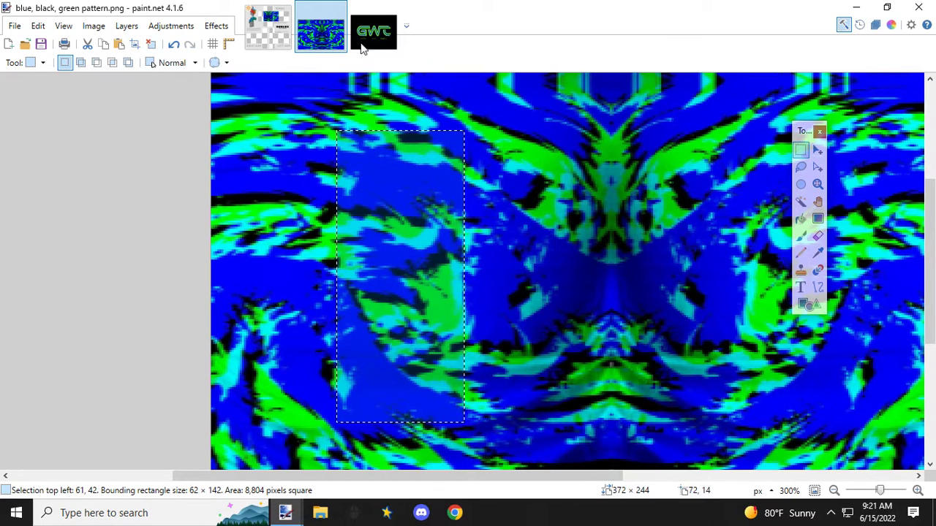
# Step: Paste the new strip into the shirt template, shrink it to 43 × 98 px and move it onto the panel left of the torso's front
pyautogui.click(267, 28)
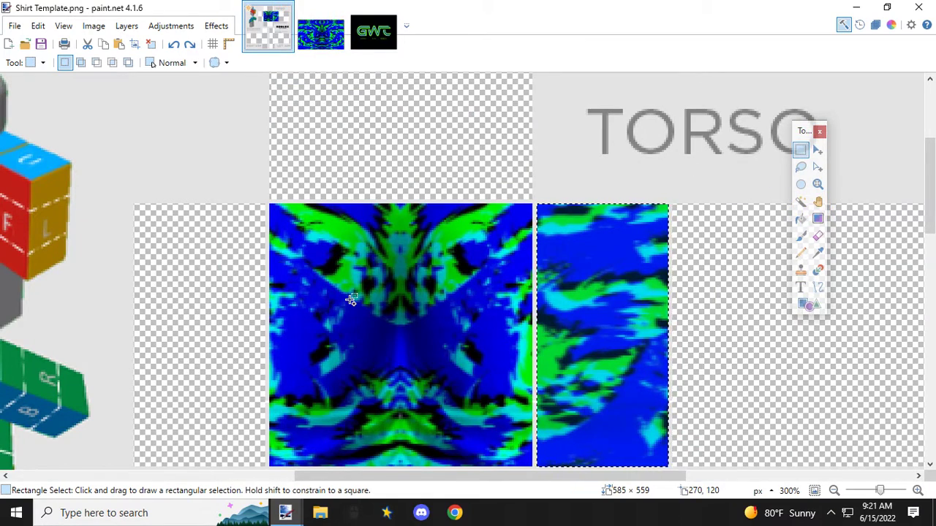
pyautogui.scroll(-3, 350, 299)
pyautogui.hotkey('ctrl', 'v')
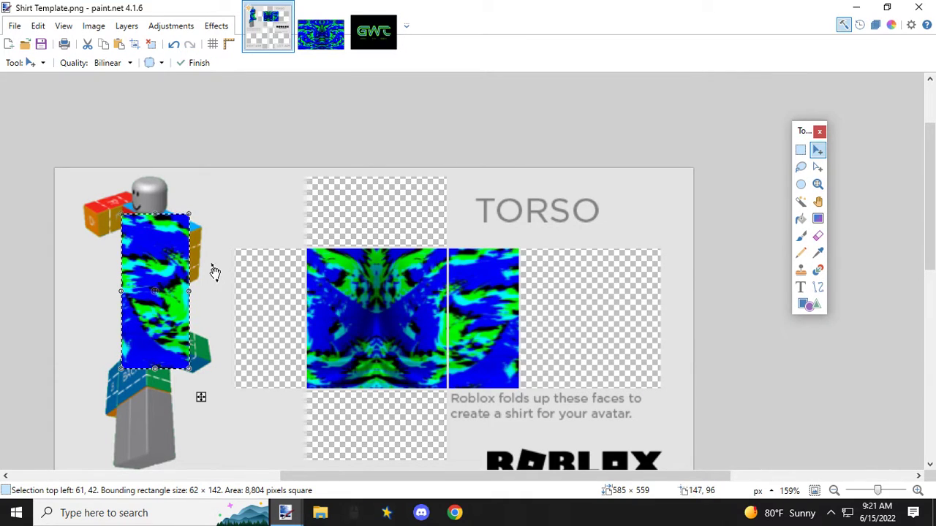
pyautogui.moveTo(184, 231); pyautogui.dragTo(248, 272)
pyautogui.scroll(5, 248, 272)
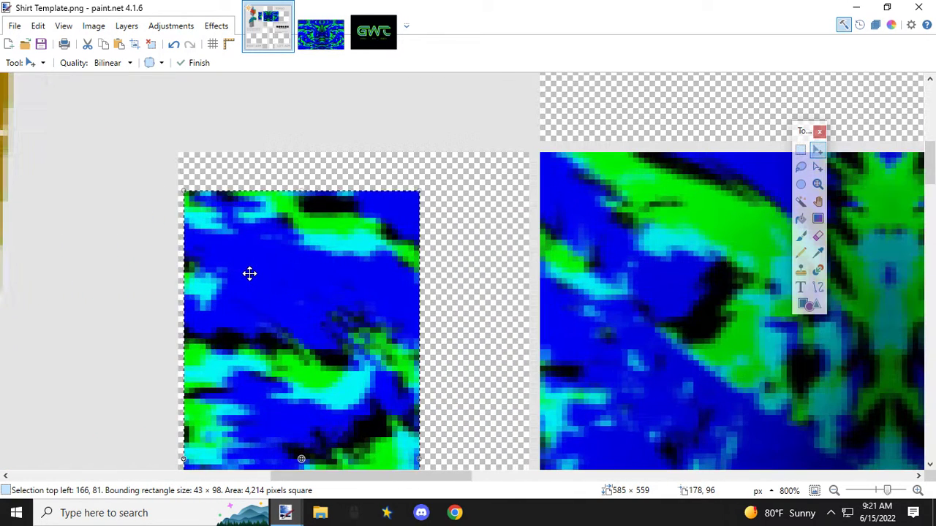
# Step: Align the strip's upper-left corner with the left side panel's corner at 165, 74, stretch it to 64 × 128 px and check the fit
pyautogui.moveTo(205, 232); pyautogui.dragTo(201, 194)
pyautogui.scroll(-6, 268, 242)
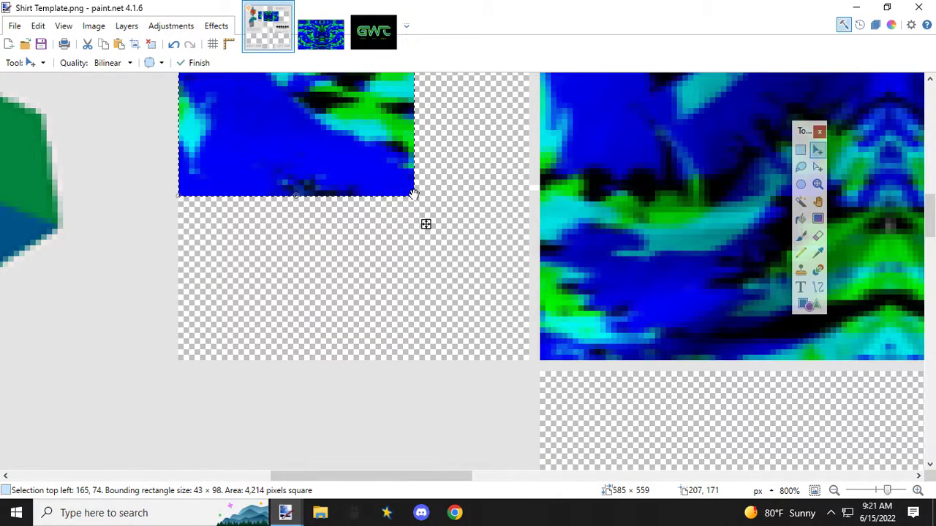
pyautogui.moveTo(412, 194); pyautogui.dragTo(526, 359)
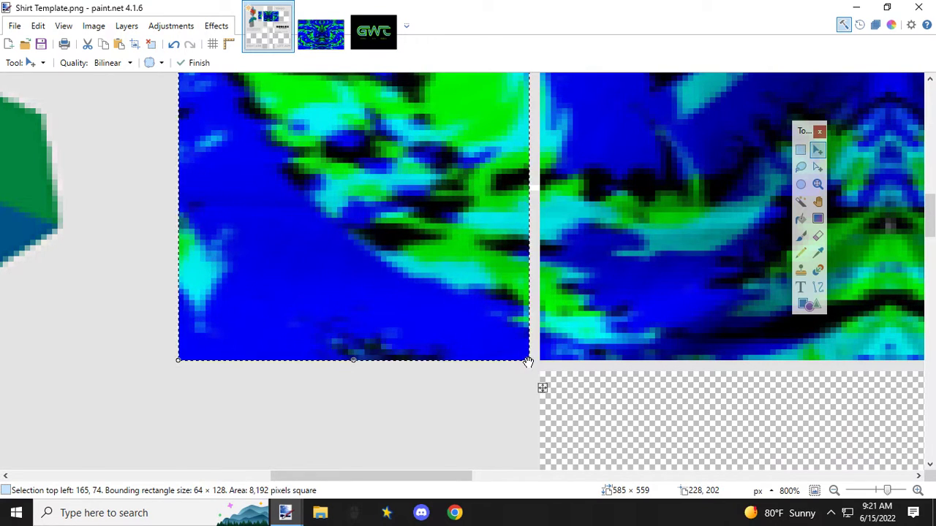
pyautogui.keyDown('ctrl'); pyautogui.scroll(-5, 478, 338); pyautogui.keyUp('ctrl')
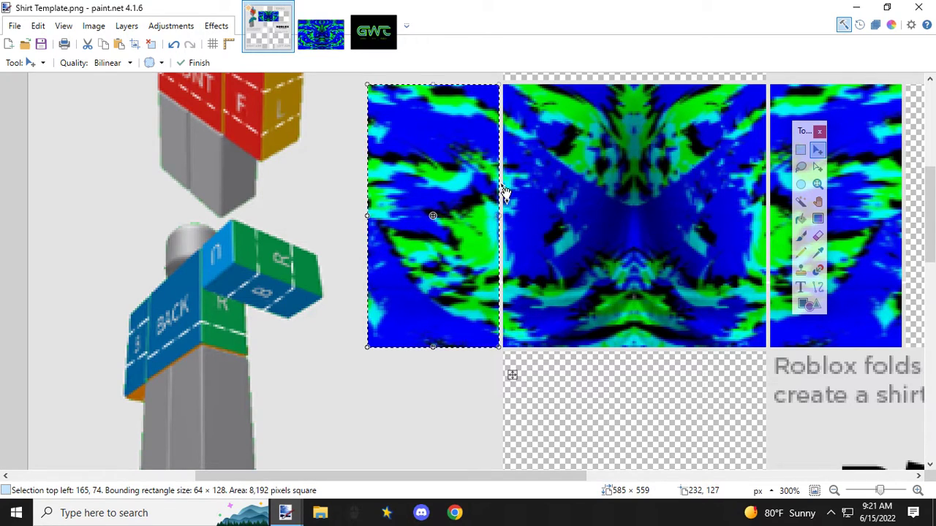
pyautogui.keyDown('ctrl'); pyautogui.scroll(-3, 475, 198); pyautogui.keyUp('ctrl')
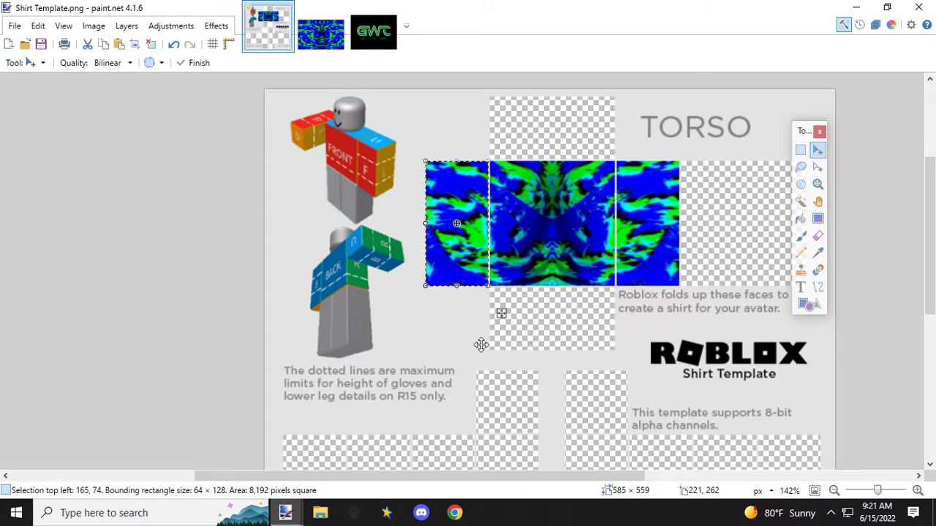
pyautogui.moveTo(522, 478); pyautogui.dragTo(566, 480)
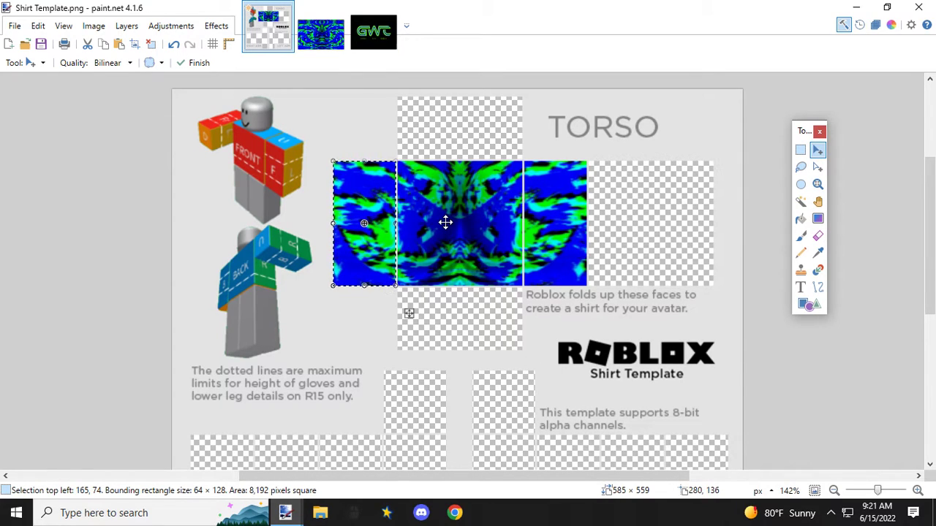
# Step: In the pattern image, restore the central selection and copy the 149 × 43 px strip directly above it, starting at 120, 0
pyautogui.click(313, 36)
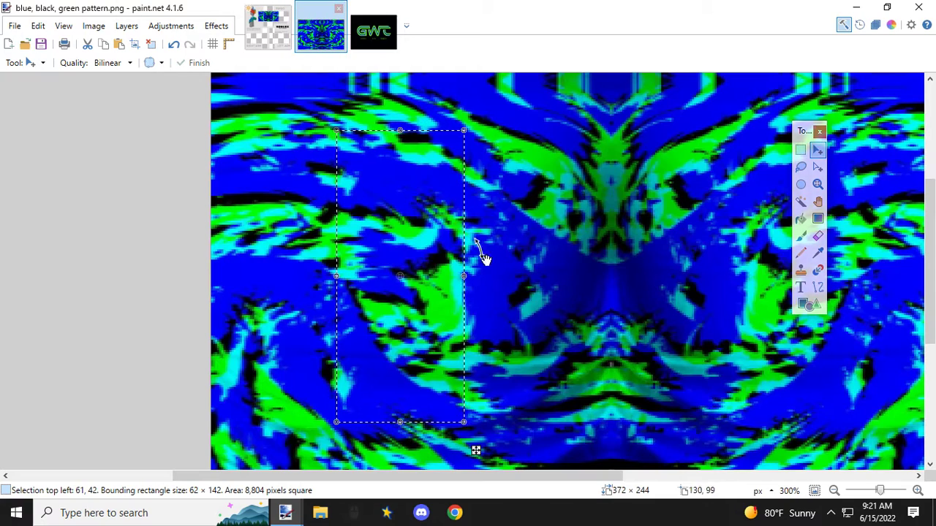
pyautogui.click(173, 45)
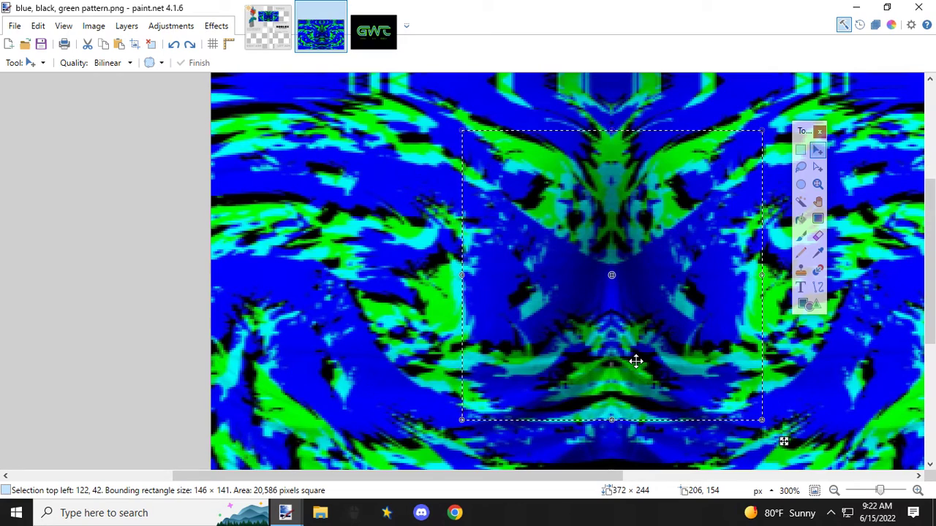
pyautogui.scroll(-1, 635, 360)
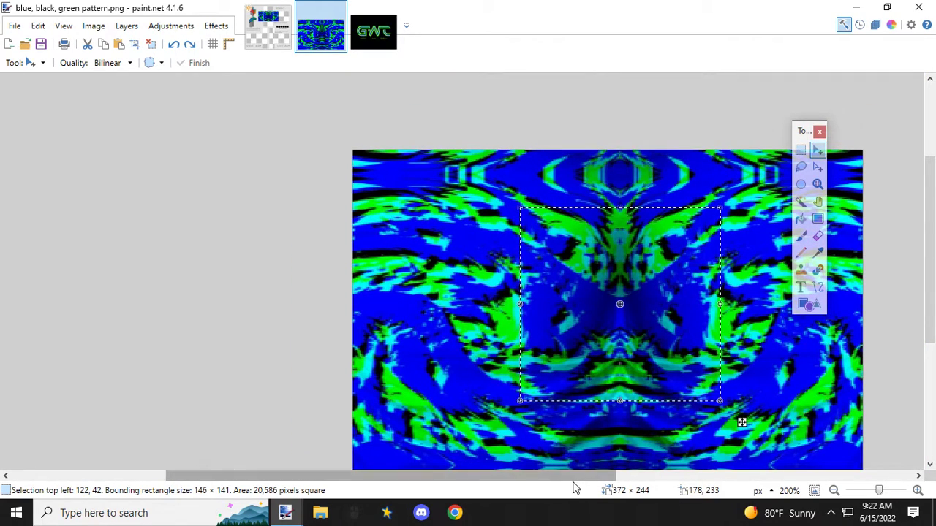
pyautogui.moveTo(574, 478); pyautogui.dragTo(624, 479)
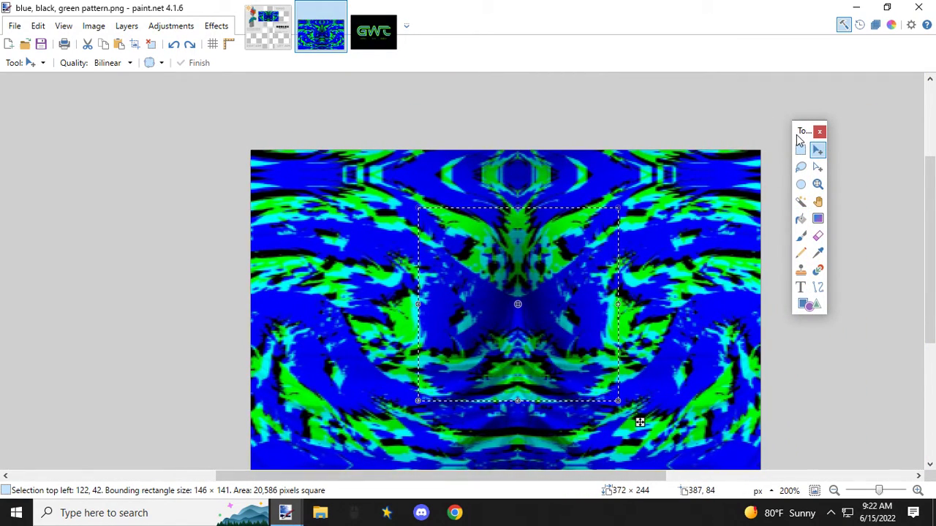
pyautogui.click(800, 151)
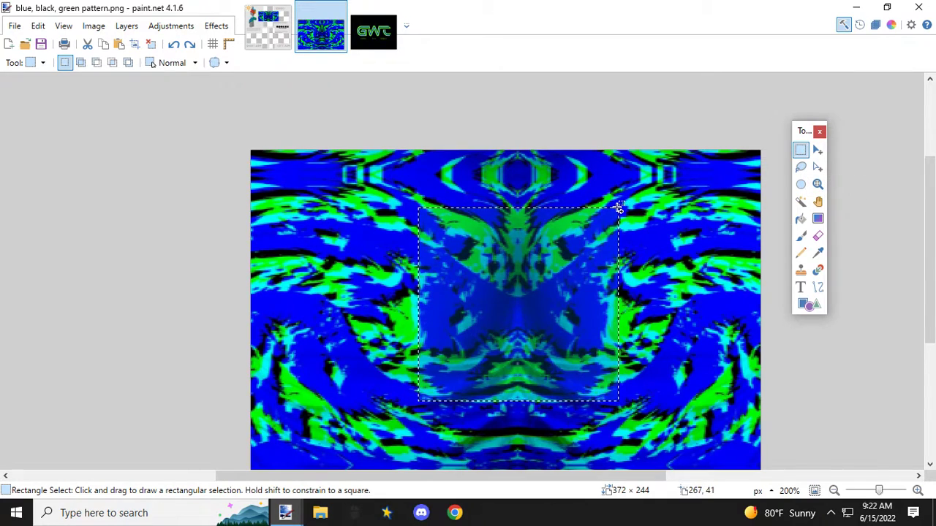
pyautogui.scroll(2, 619, 207)
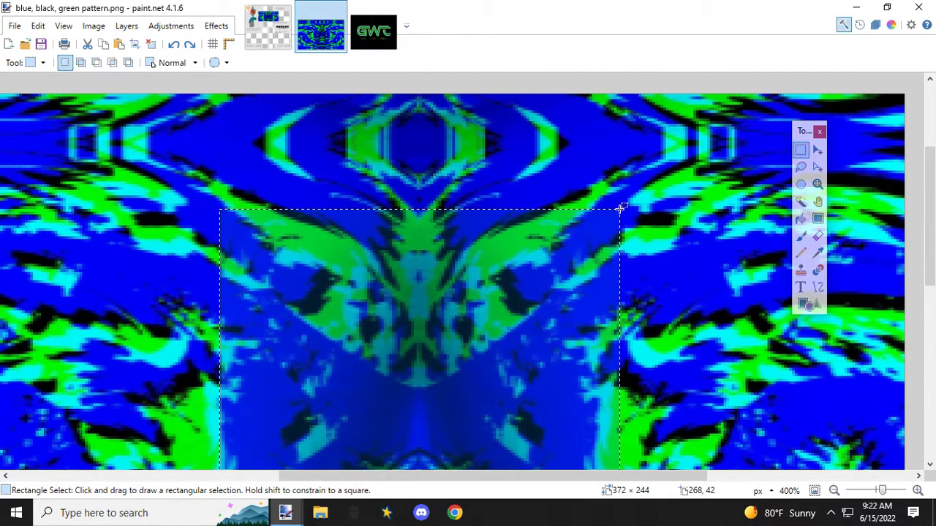
pyautogui.moveTo(619, 208); pyautogui.dragTo(216, 94)
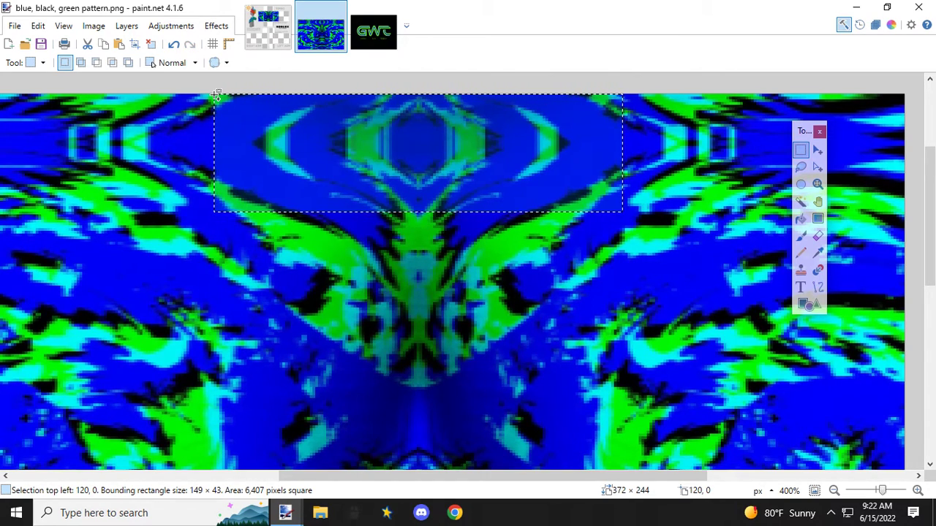
# Step: Paste the strip into the shirt template, shrink it to 100 × 38 px and move it onto the panel above the torso's front
pyautogui.click(268, 30)
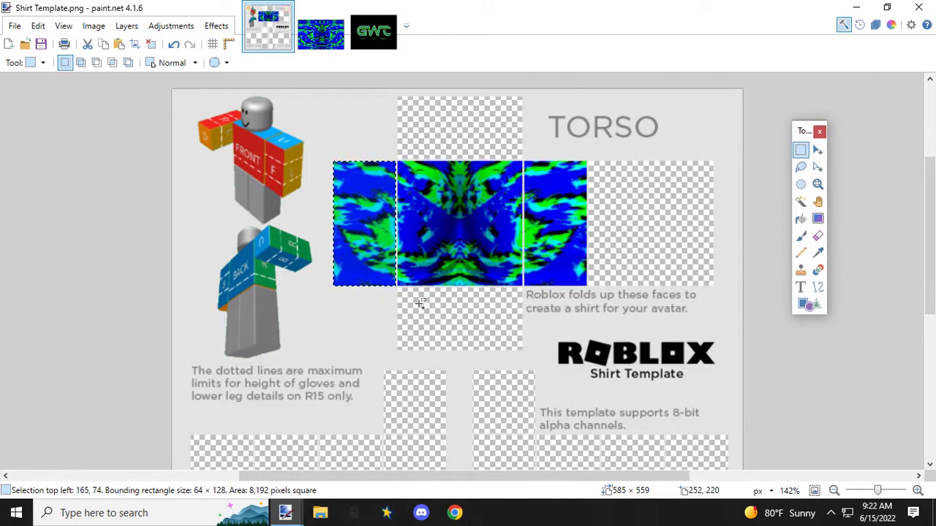
pyautogui.hotkey('ctrl', 'v')
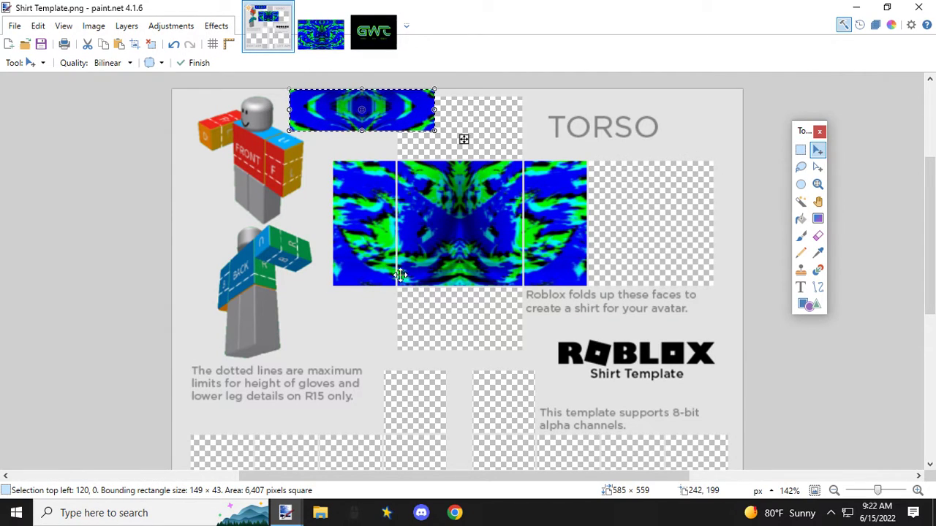
pyautogui.moveTo(432, 130); pyautogui.dragTo(458, 120)
pyautogui.scroll(2, 415, 137)
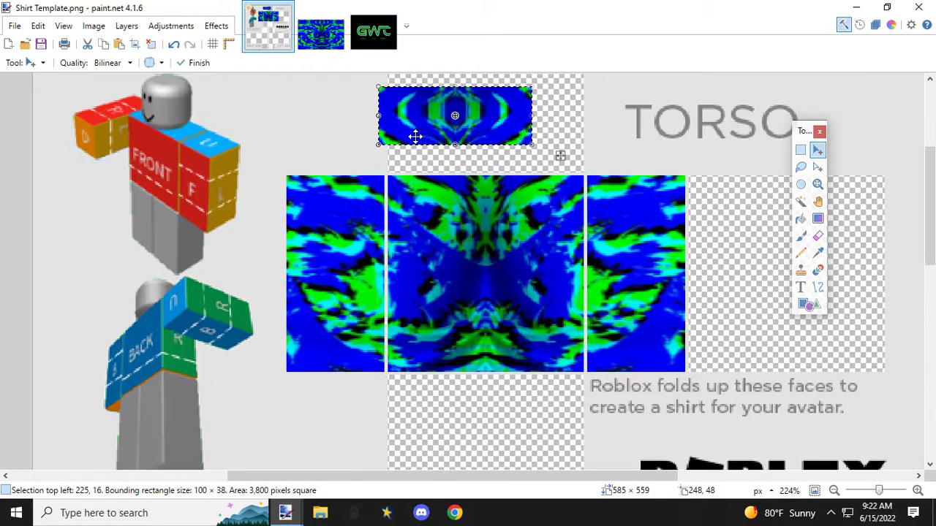
pyautogui.moveTo(397, 110); pyautogui.dragTo(407, 98)
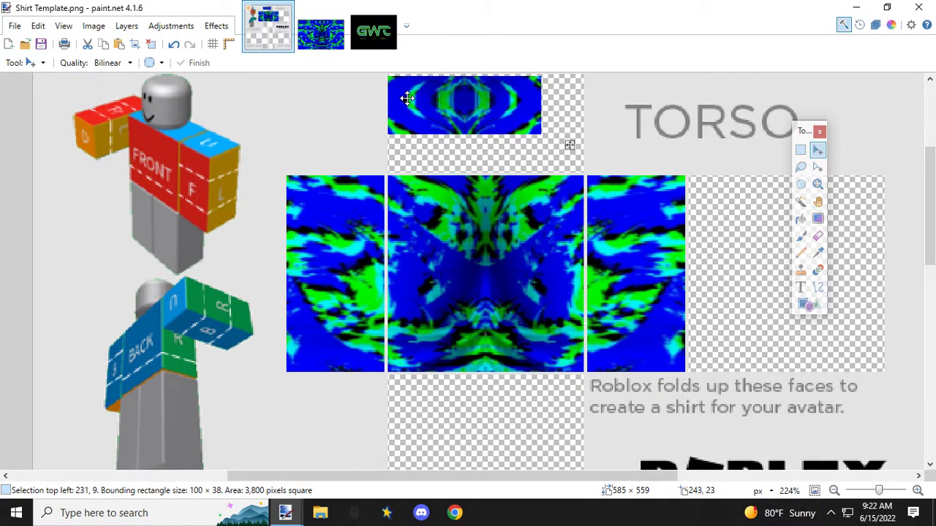
# Step: Align the strip's upper-left corner with the upper torso panel's corner at 231, 8, stretch it to 128 × 64 px and check the fit
pyautogui.scroll(2, 406, 97)
pyautogui.scroll(2, 405, 157)
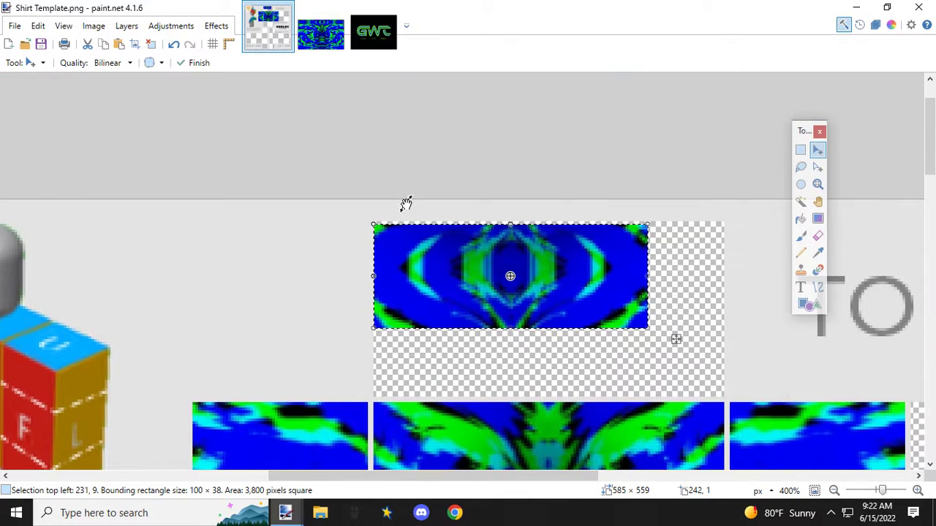
pyautogui.moveTo(385, 241); pyautogui.dragTo(385, 238)
pyautogui.moveTo(654, 342); pyautogui.dragTo(724, 402)
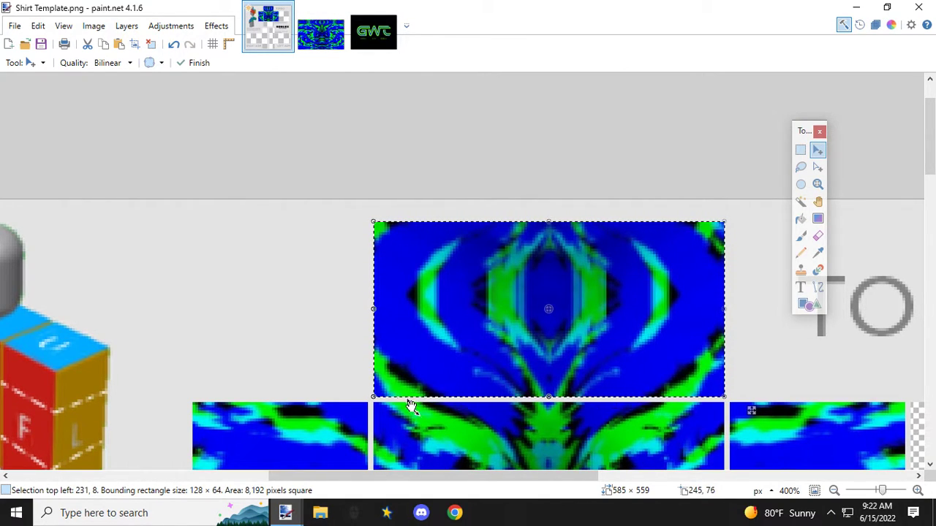
pyautogui.scroll(-5, 497, 376)
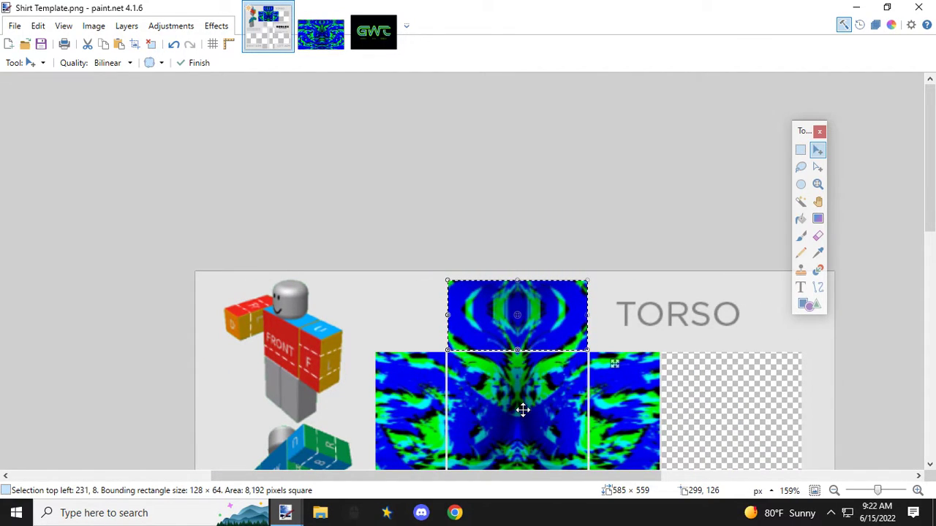
pyautogui.scroll(-3, 523, 410)
pyautogui.scroll(1, 523, 410)
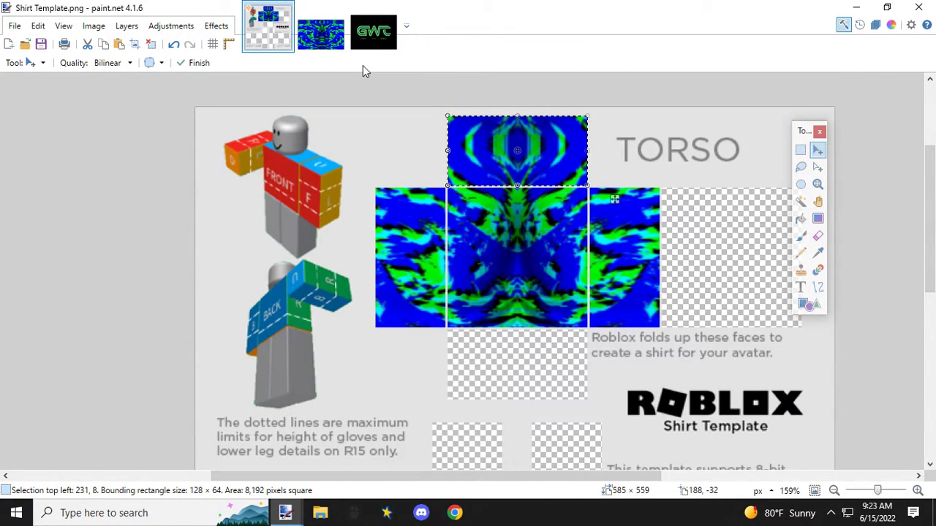
# Step: In the pattern image, restore the central selection and copy the 146 × 46 px strip directly below it, starting at 122, 183
pyautogui.click(321, 33)
pyautogui.scroll(-4, 401, 342)
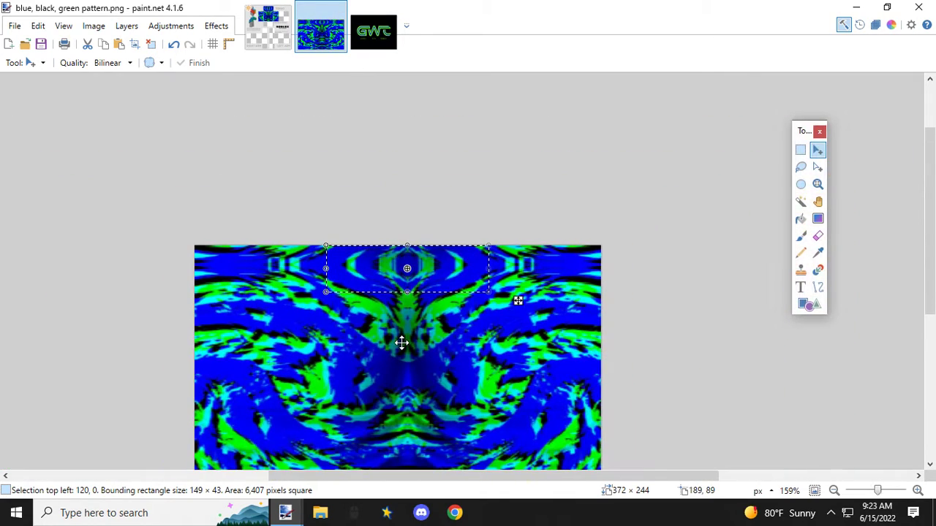
pyautogui.scroll(-2, 402, 346)
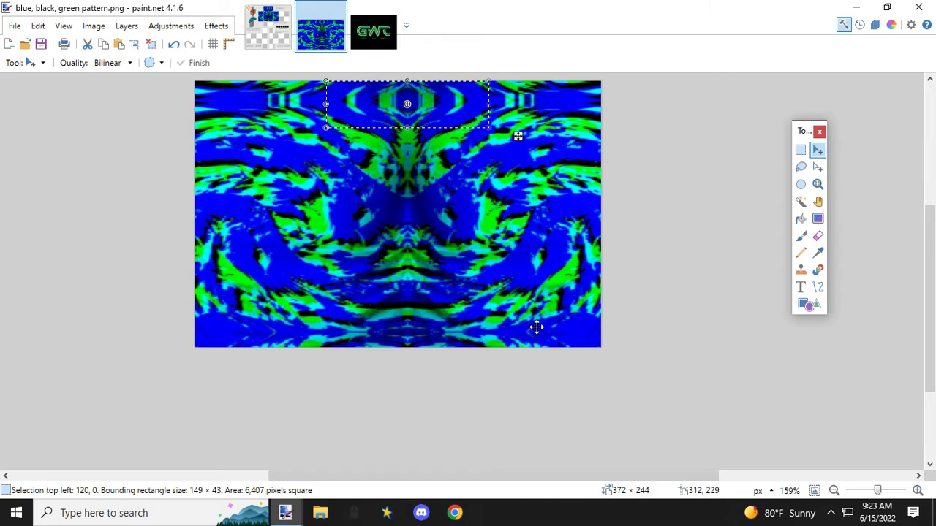
pyautogui.click(173, 45)
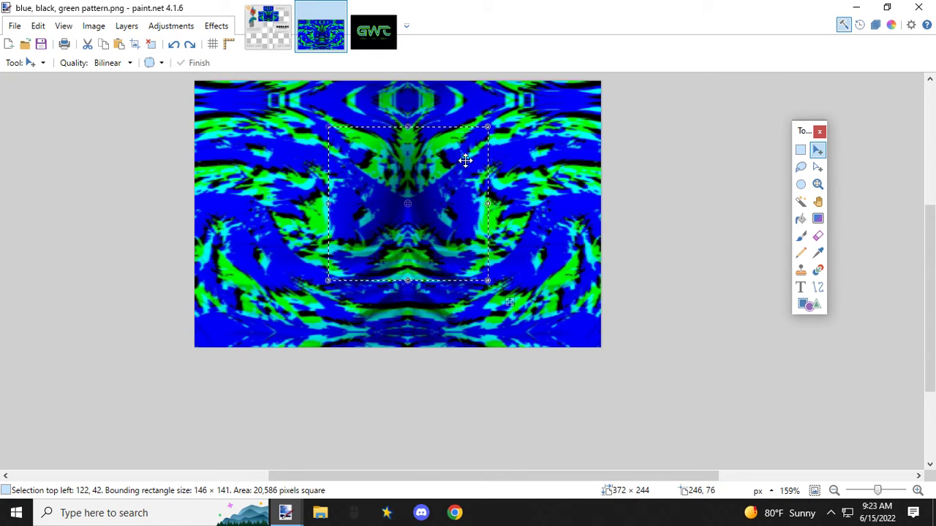
pyautogui.click(800, 150)
pyautogui.scroll(2, 334, 308)
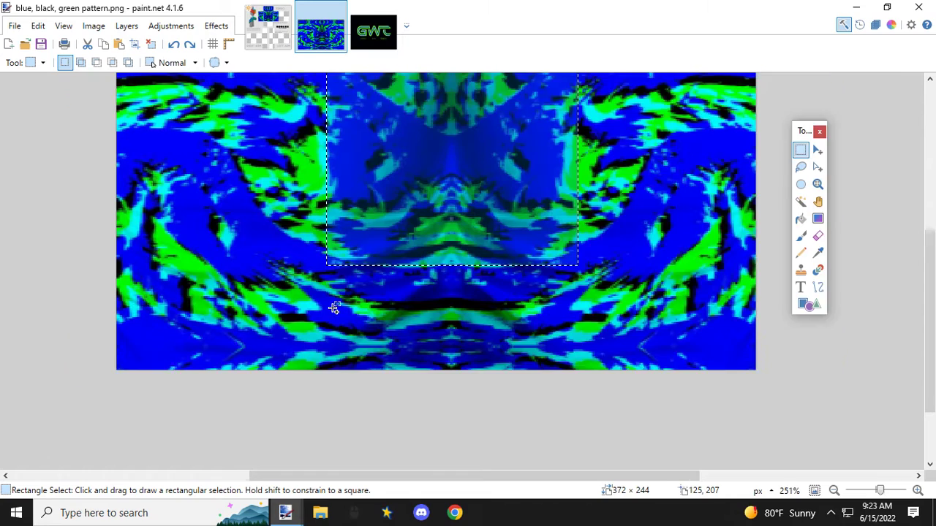
pyautogui.scroll(2, 334, 308)
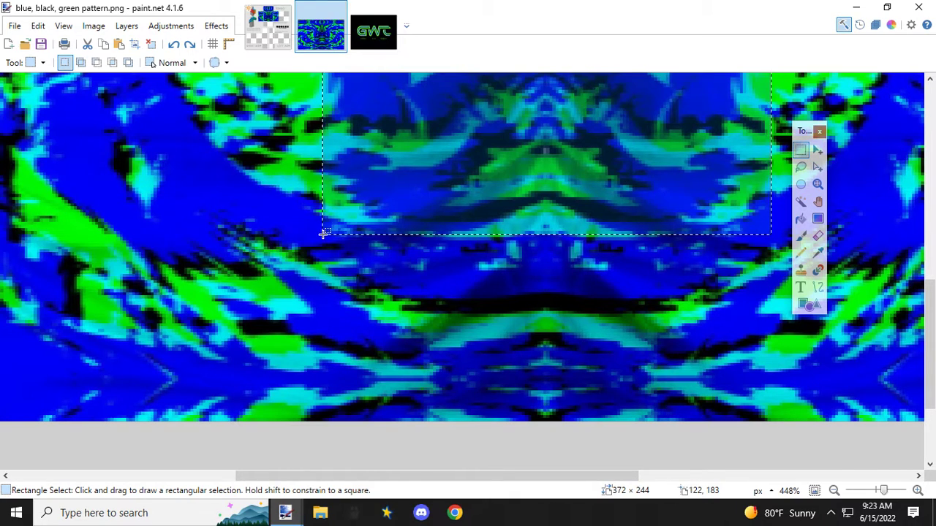
pyautogui.moveTo(324, 233); pyautogui.dragTo(756, 317)
pyautogui.moveTo(777, 326); pyautogui.dragTo(769, 373)
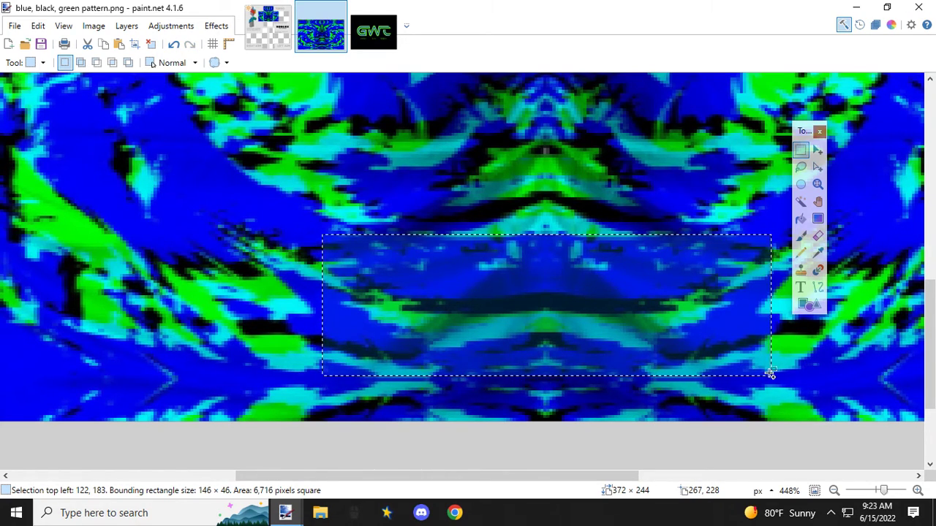
# Step: Paste the strip into the shirt template, narrow it to 109 × 46 px and place its corner at 231, 204 below the torso's front
pyautogui.click(267, 29)
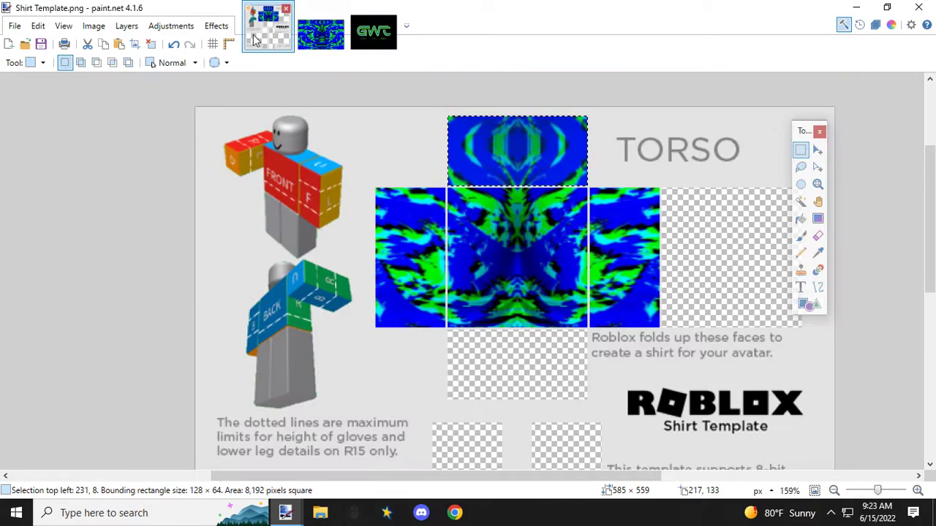
pyautogui.hotkey('ctrl', 'v')
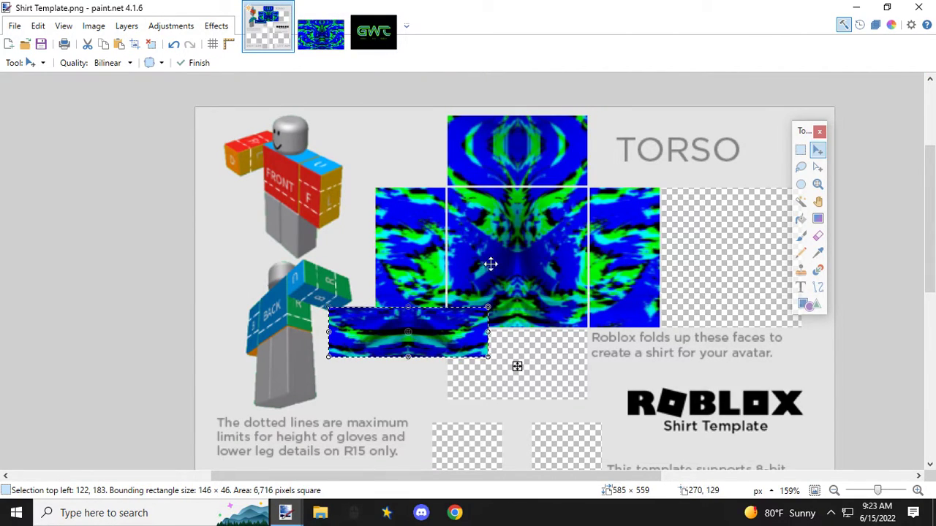
pyautogui.moveTo(488, 333); pyautogui.dragTo(536, 348)
pyautogui.scroll(3, 498, 339)
pyautogui.moveTo(408, 340); pyautogui.dragTo(385, 307)
# Step: Stretch the strip from its lower-right corner to 128 × 64 px to fill the panel below the torso's front
pyautogui.scroll(4, 410, 327)
pyautogui.scroll(4, 411, 329)
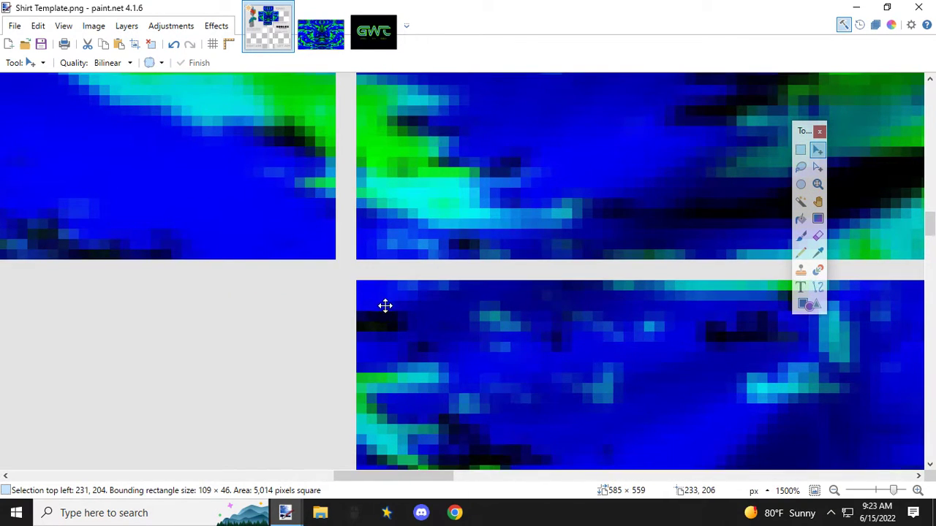
pyautogui.moveTo(434, 477); pyautogui.dragTo(578, 483)
pyautogui.scroll(-5, 494, 384)
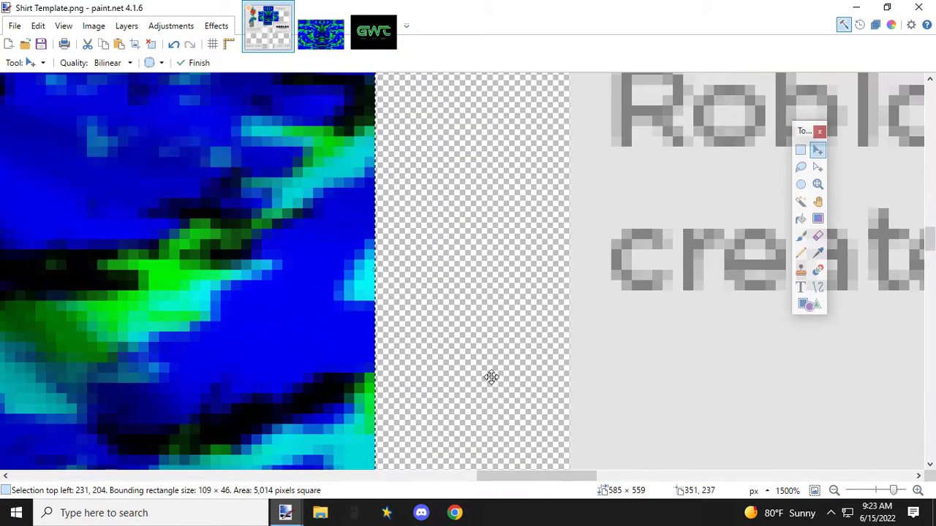
pyautogui.scroll(-2, 476, 359)
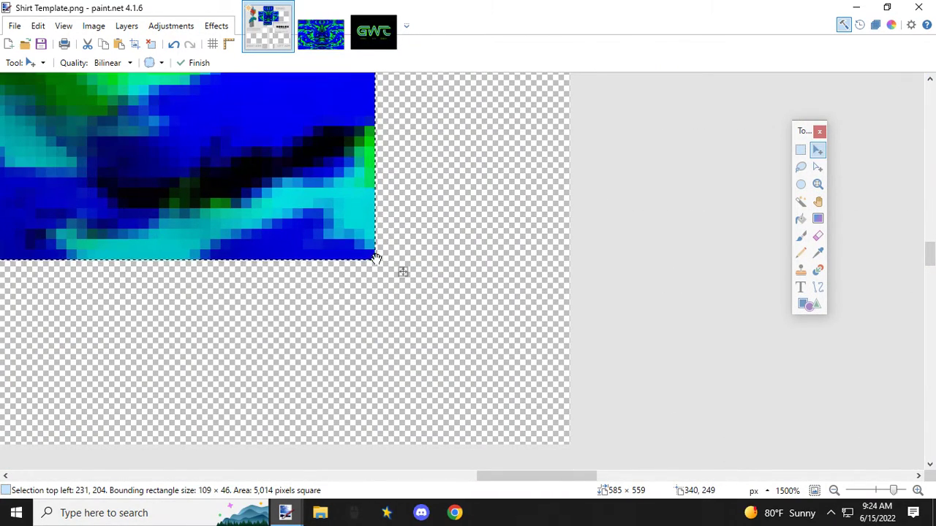
pyautogui.moveTo(372, 259); pyautogui.dragTo(568, 447)
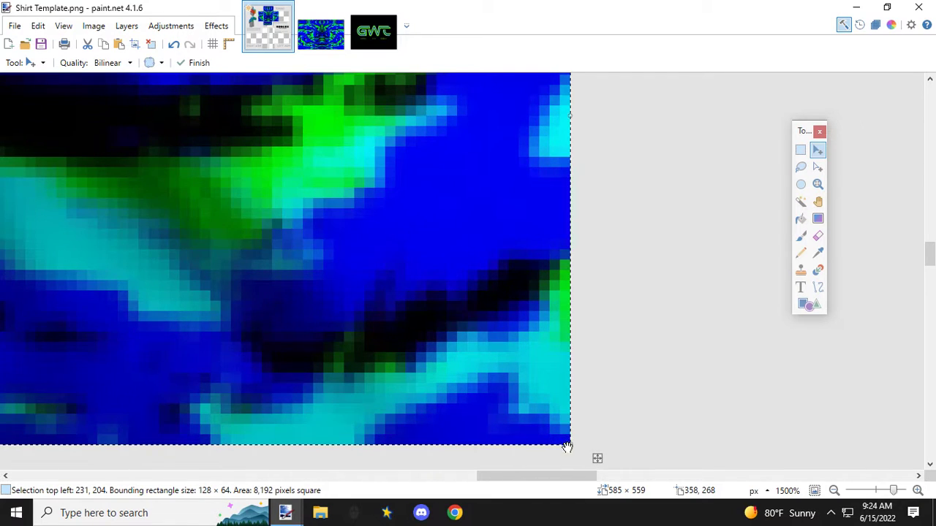
# Step: Examine the lower torso panel's edges and how its pattern lines up with the torso's front
pyautogui.scroll(-5, 435, 357)
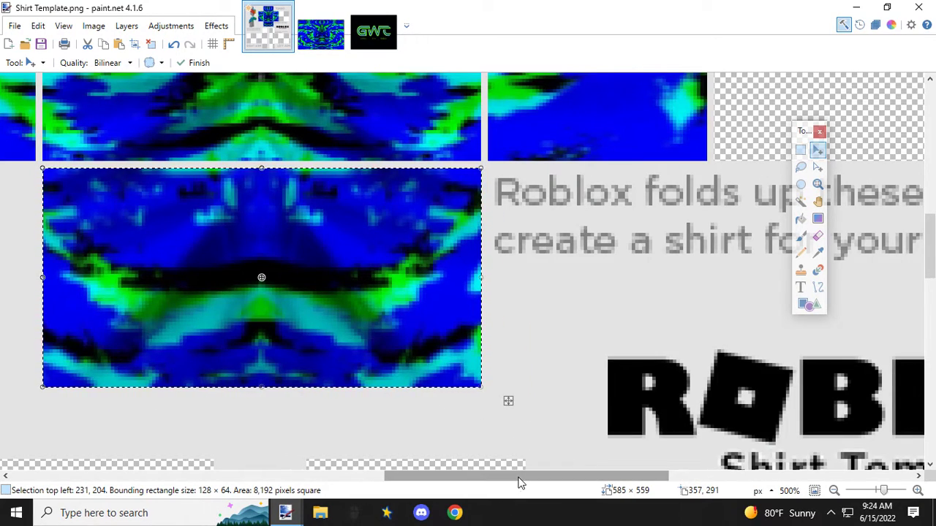
pyautogui.moveTo(519, 478); pyautogui.dragTo(427, 478)
pyautogui.scroll(-3, 538, 393)
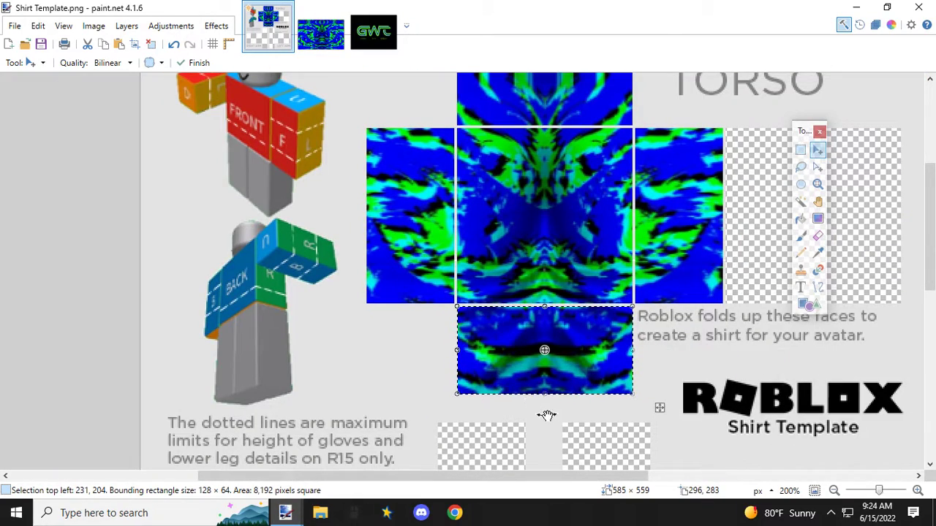
pyautogui.scroll(5, 576, 415)
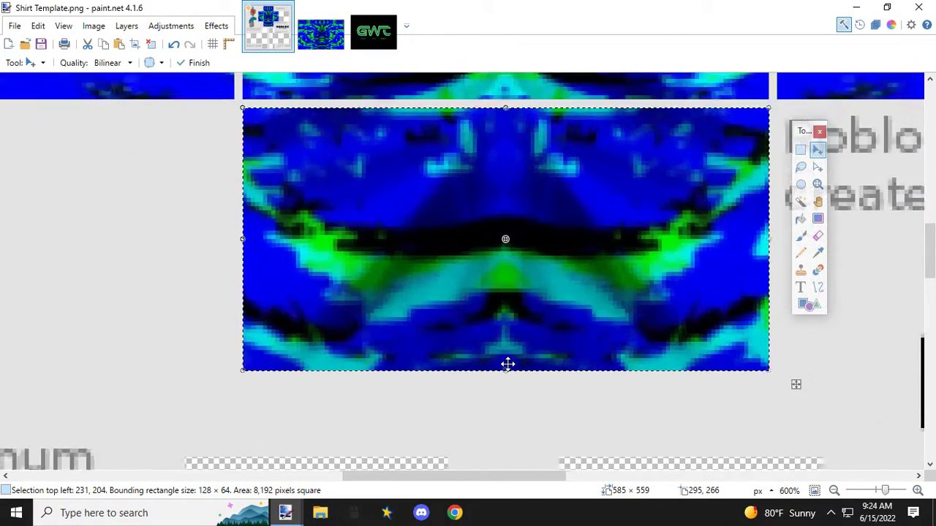
pyautogui.scroll(2, 438, 295)
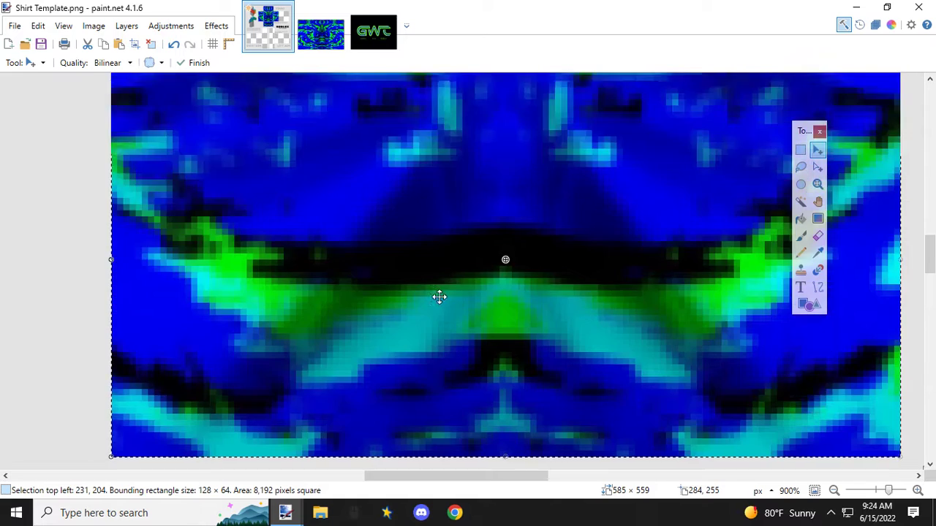
pyautogui.scroll(-7, 442, 267)
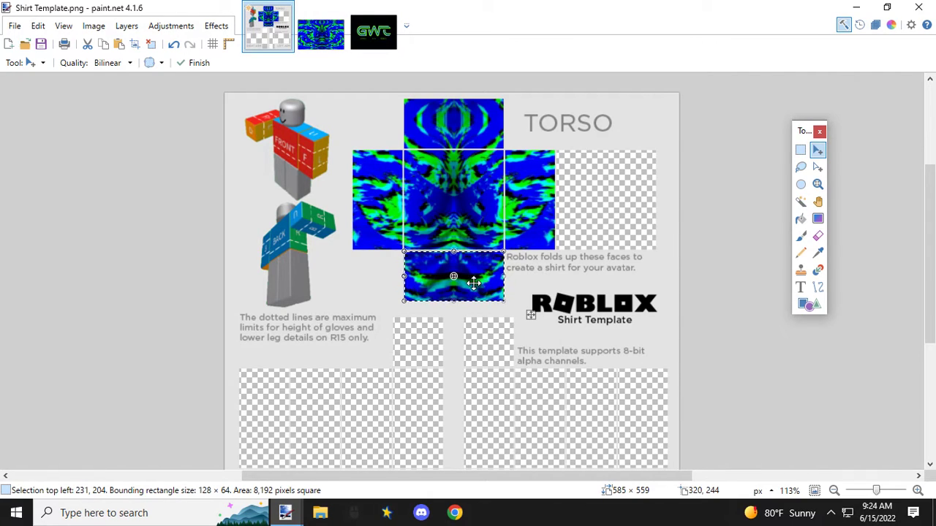
pyautogui.scroll(4, 459, 269)
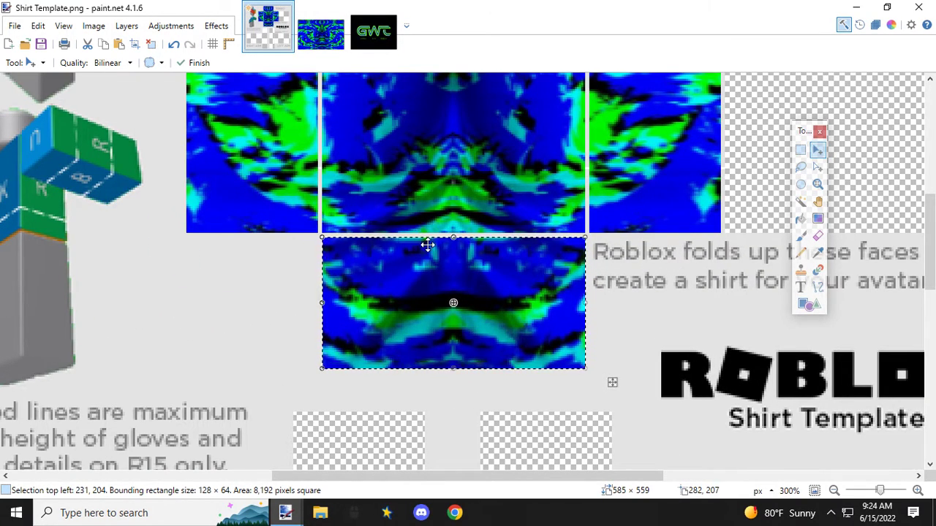
pyautogui.scroll(4, 428, 244)
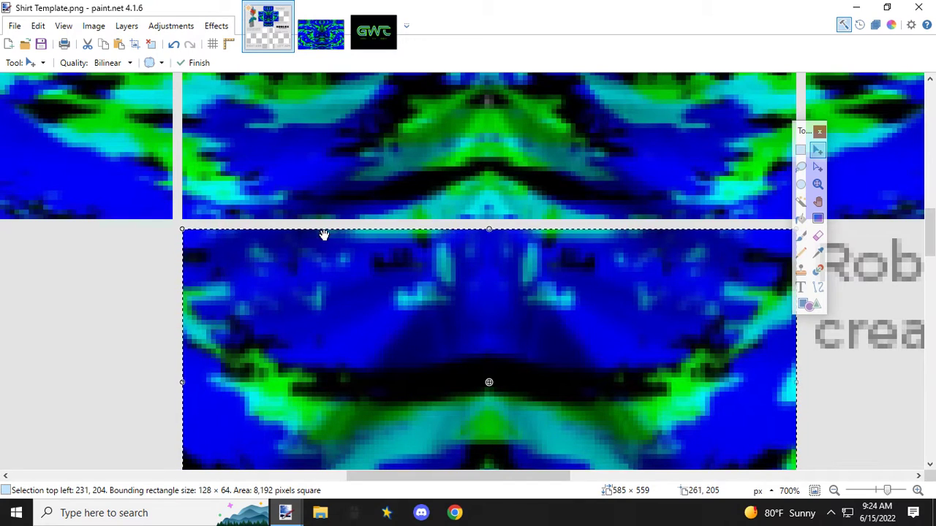
pyautogui.scroll(-4, 449, 309)
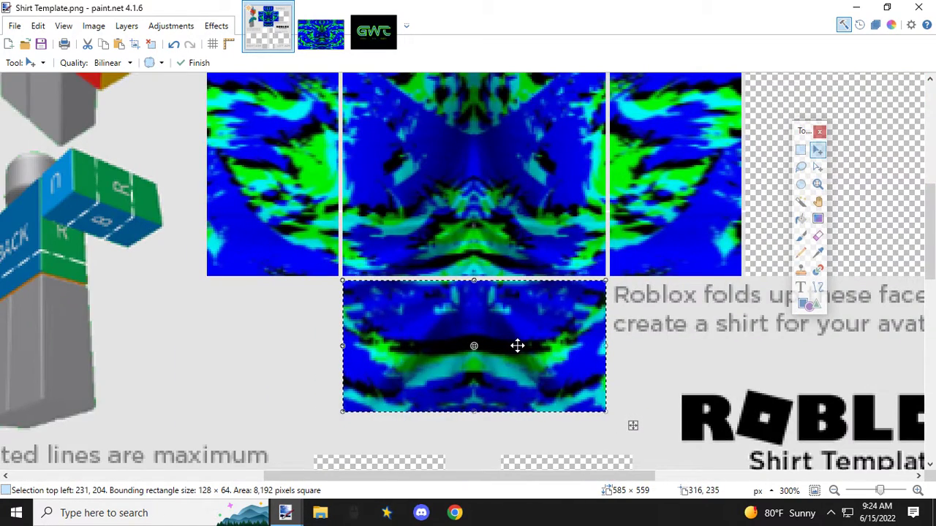
# Step: In the pattern image, restore the 146 × 141 px central selection at 122, 42 and copy it
pyautogui.scroll(-2, 517, 346)
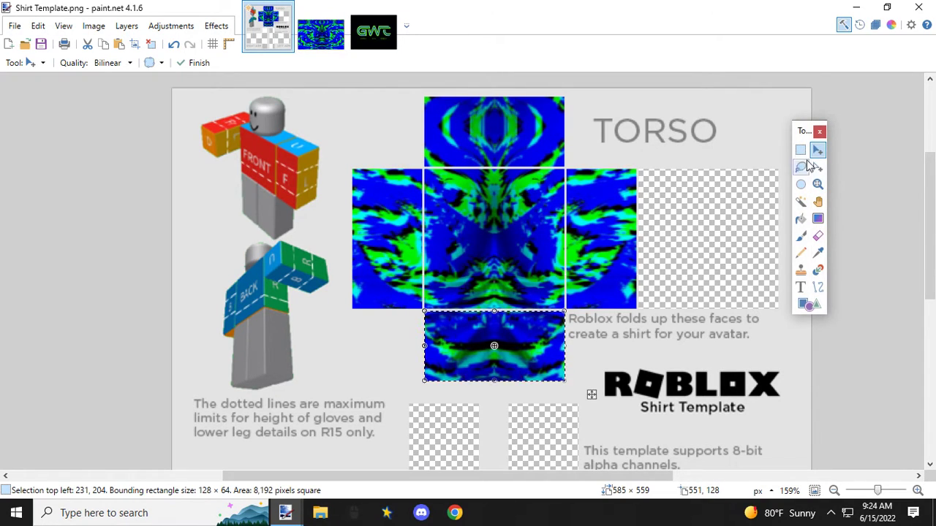
pyautogui.click(321, 41)
pyautogui.click(174, 44)
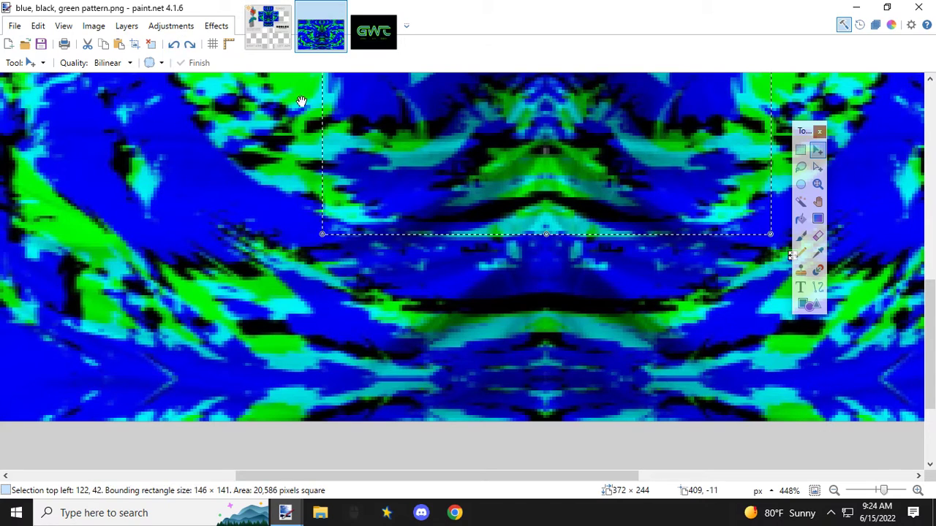
pyautogui.scroll(-5, 497, 238)
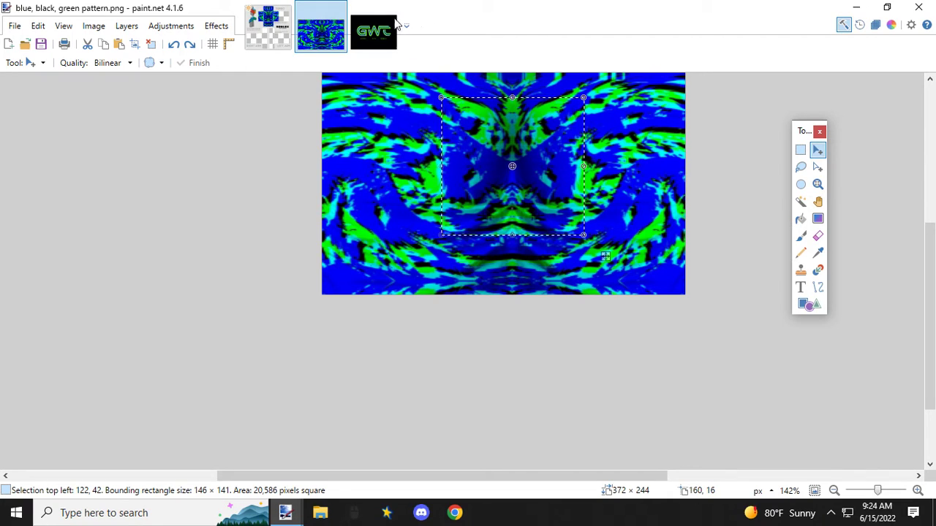
# Step: Paste the central piece into the shirt template, shrink it to 83 × 108 px and move it onto the empty torso back panel
pyautogui.click(271, 35)
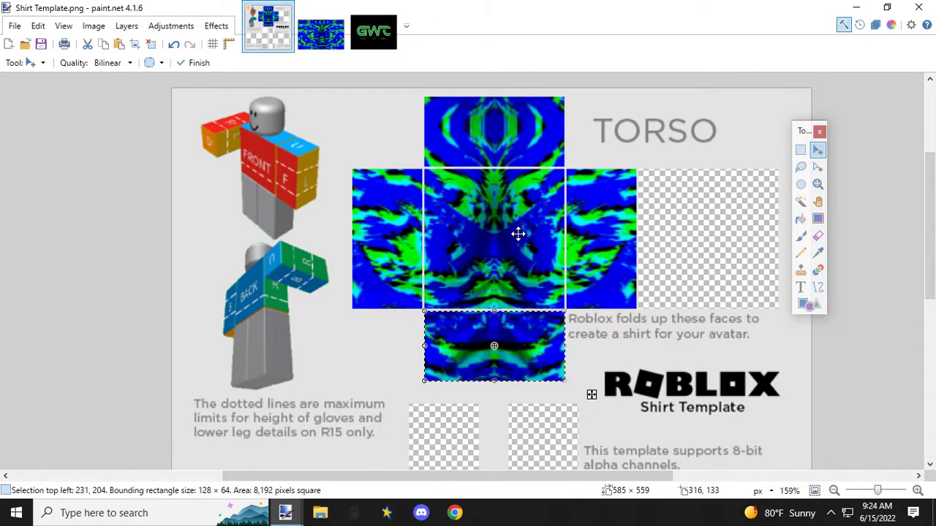
pyautogui.hotkey('ctrl', 'v')
pyautogui.moveTo(304, 210); pyautogui.dragTo(649, 225)
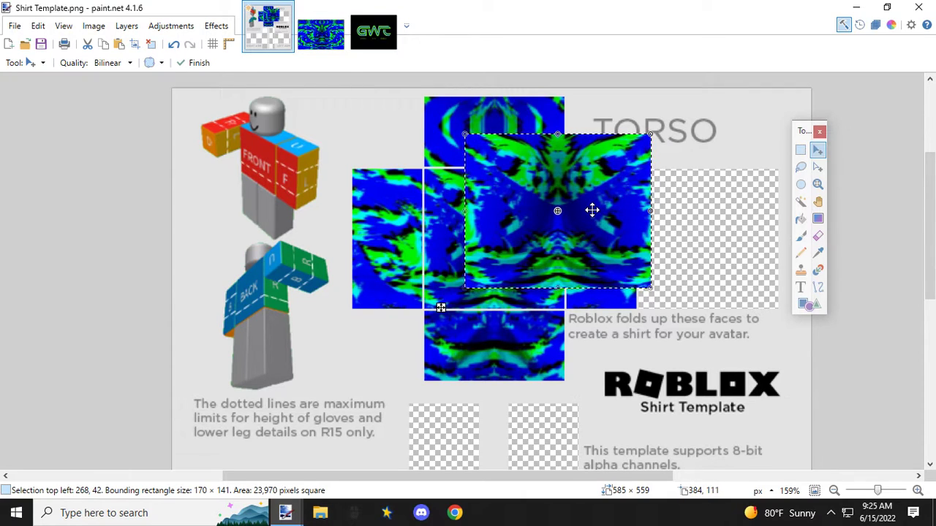
pyautogui.moveTo(561, 155); pyautogui.dragTo(607, 204)
pyautogui.moveTo(694, 178)
pyautogui.mouseDown()
pyautogui.moveTo(592, 221)
pyautogui.moveTo(607, 212)
pyautogui.moveTo(609, 233)
pyautogui.moveTo(697, 189)
pyautogui.mouseUp()
# Step: Align the pasted piece's upper-left corner with the back panel's corner at 427, 74
pyautogui.scroll(3, 680, 197)
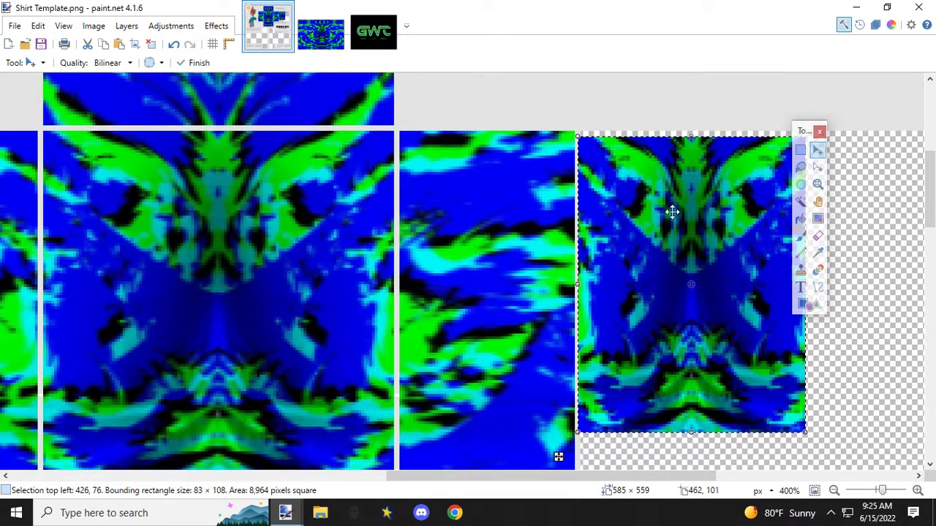
pyautogui.moveTo(602, 477); pyautogui.dragTo(691, 477)
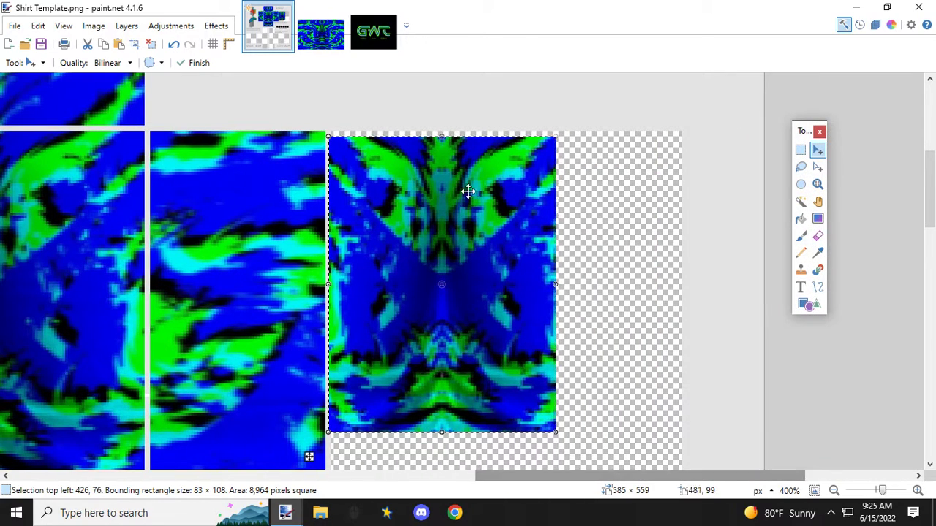
pyautogui.moveTo(338, 158); pyautogui.dragTo(343, 153)
pyautogui.scroll(3, 346, 155)
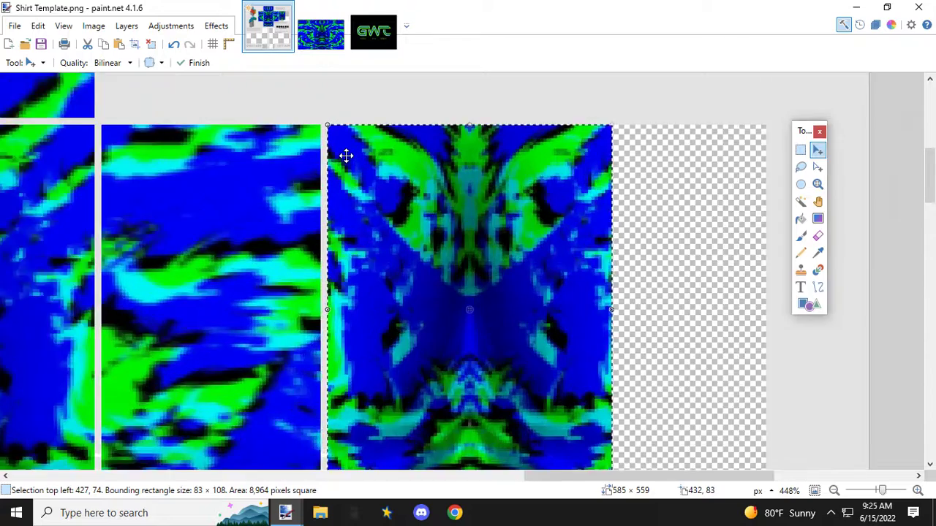
pyautogui.scroll(3, 347, 152)
pyautogui.moveTo(331, 361)
pyautogui.mouseDown()
pyautogui.moveTo(334, 372)
pyautogui.moveTo(329, 365)
pyautogui.mouseUp()
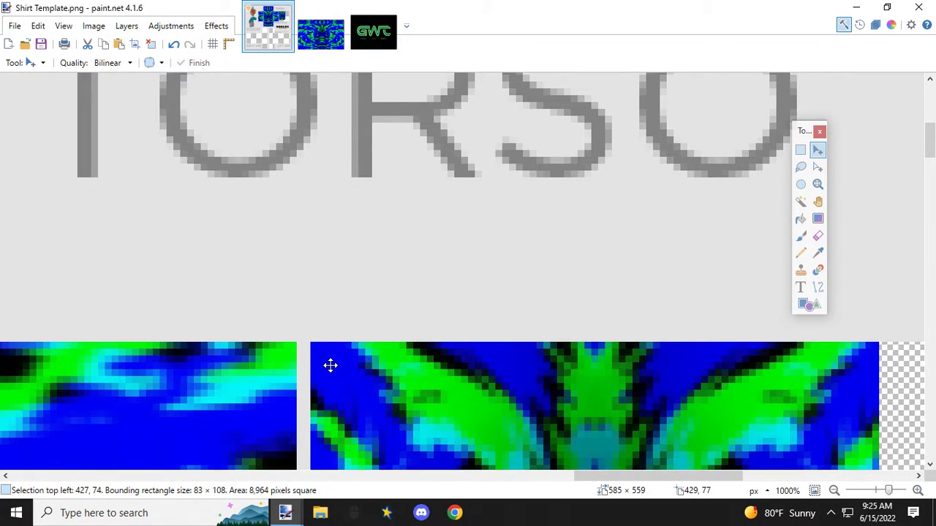
# Step: Stretch the piece from its lower-right corner to 128 × 128 px so it fills the torso's back panel
pyautogui.scroll(-4, 359, 351)
pyautogui.scroll(-2, 424, 369)
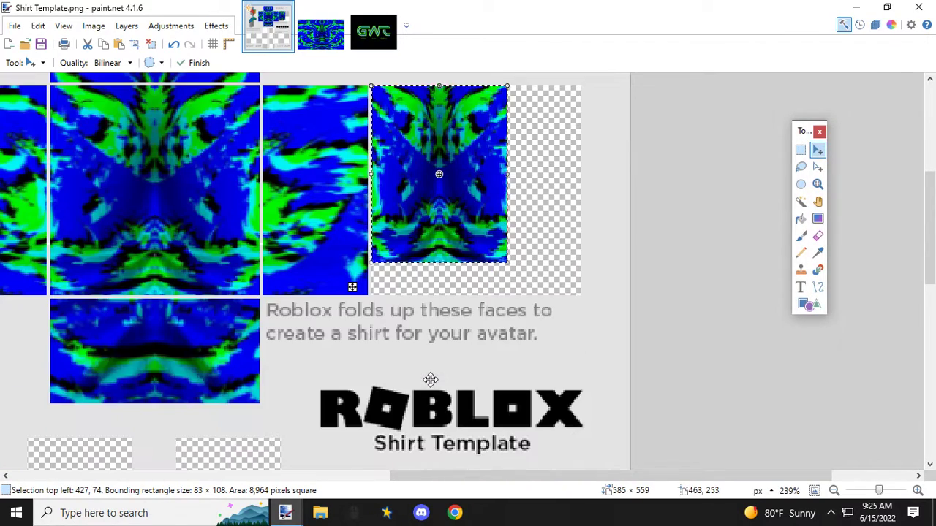
pyautogui.scroll(4, 577, 296)
pyautogui.scroll(2, 578, 291)
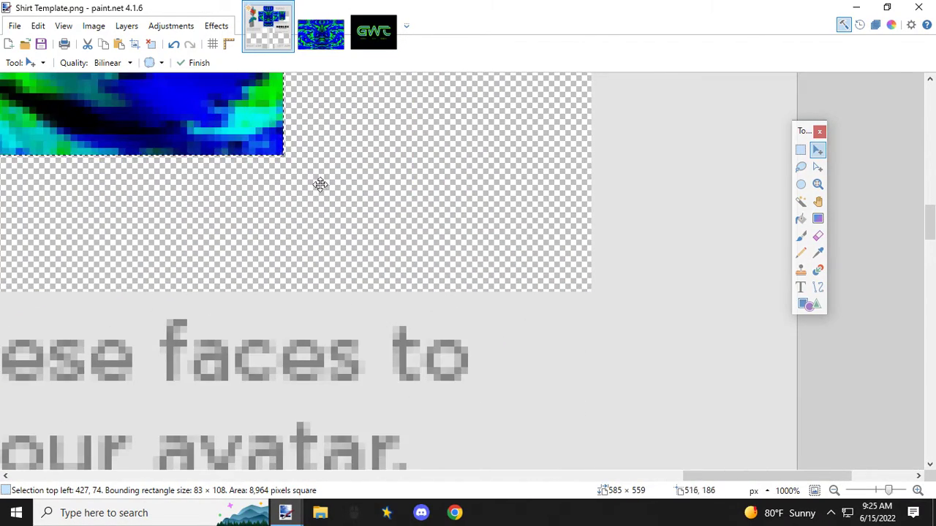
pyautogui.moveTo(281, 156); pyautogui.dragTo(595, 292)
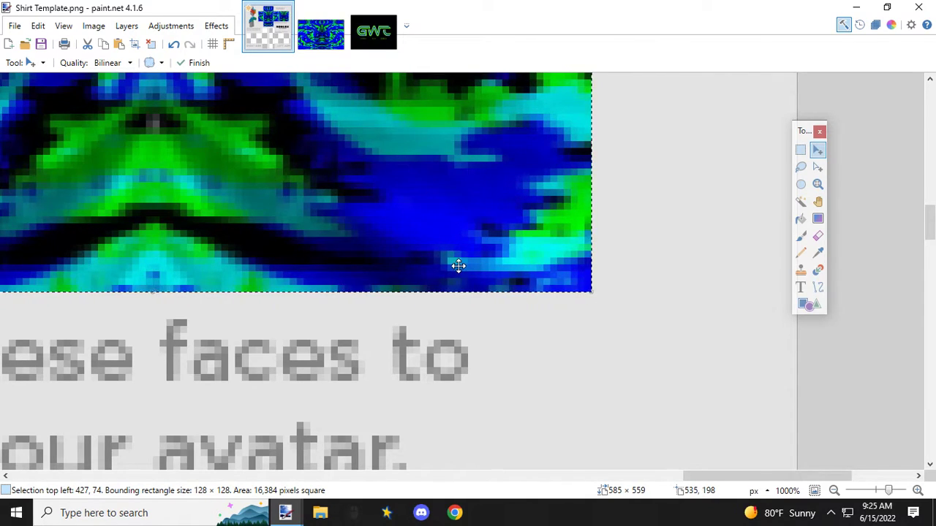
pyautogui.scroll(-3, 455, 263)
pyautogui.moveTo(556, 477); pyautogui.dragTo(424, 476)
pyautogui.scroll(-2, 447, 390)
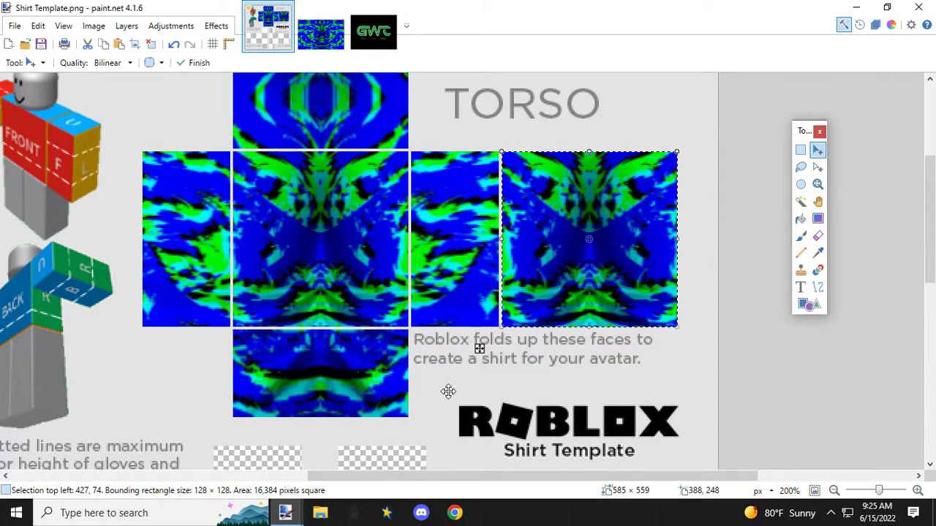
# Step: Select the 64 × 128 px side panel between the torso's front and back, starting at 361, 74
pyautogui.click(800, 149)
pyautogui.scroll(2, 426, 212)
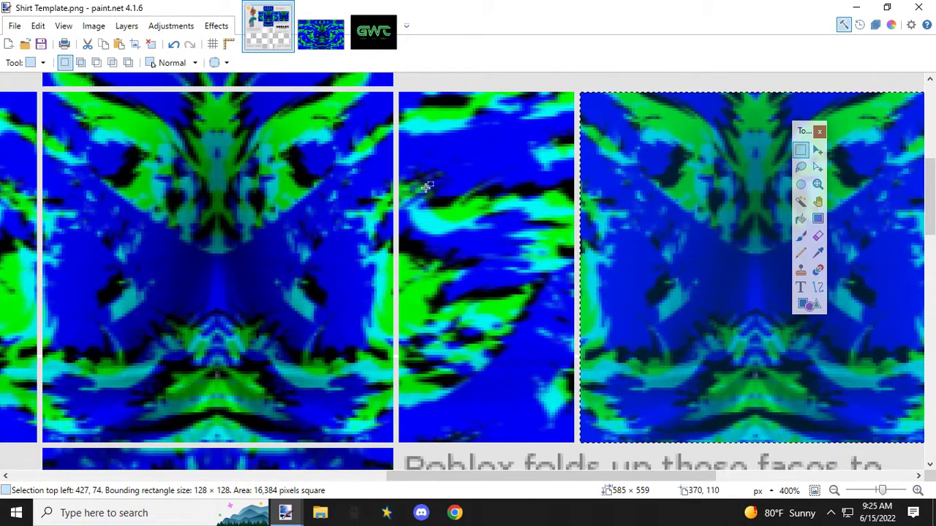
pyautogui.scroll(2, 401, 91)
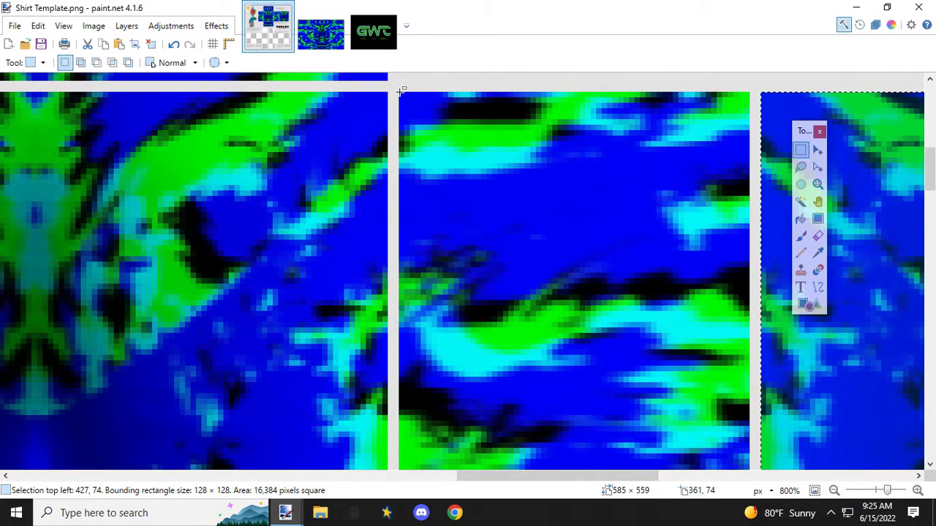
pyautogui.moveTo(402, 91); pyautogui.dragTo(747, 218)
pyautogui.scroll(-1, 679, 331)
pyautogui.scroll(-5, 682, 329)
pyautogui.scroll(-5, 633, 234)
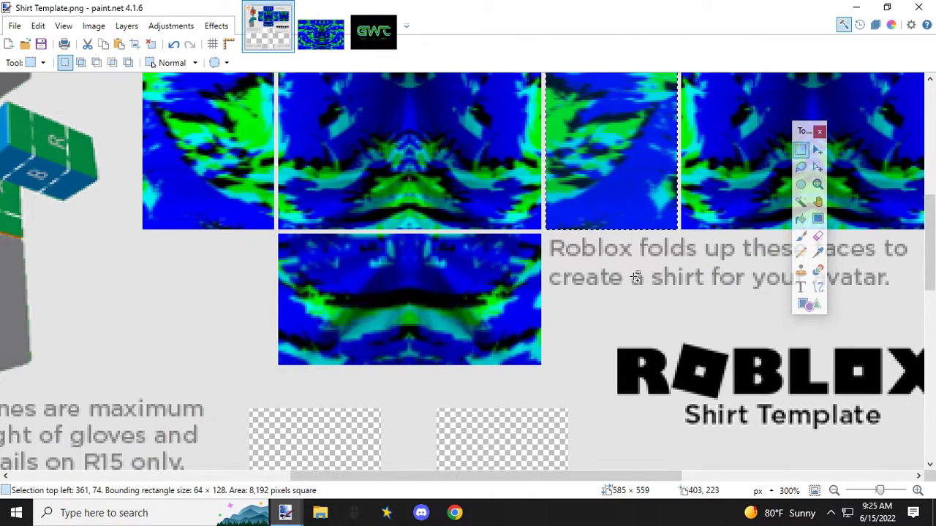
pyautogui.moveTo(563, 482); pyautogui.dragTo(633, 483)
pyautogui.scroll(3, 484, 385)
pyautogui.scroll(-1, 526, 385)
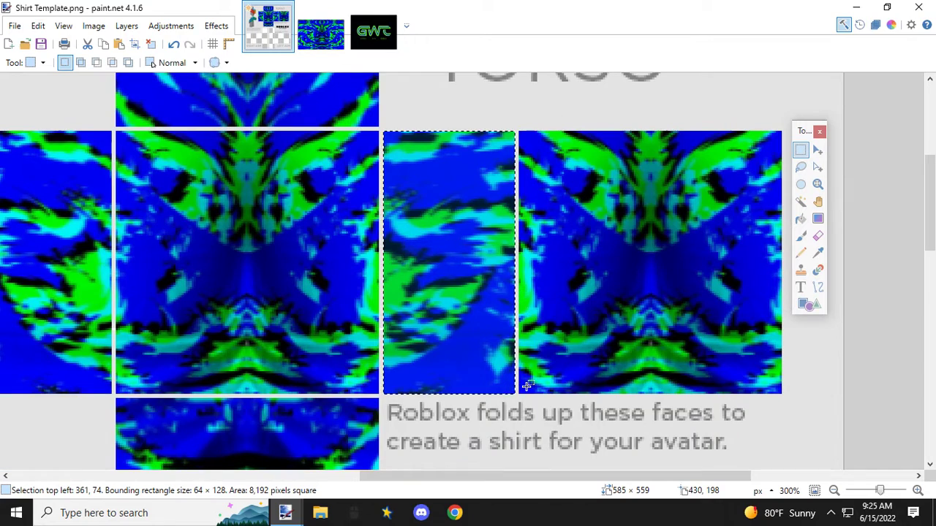
pyautogui.moveTo(568, 484); pyautogui.dragTo(543, 483)
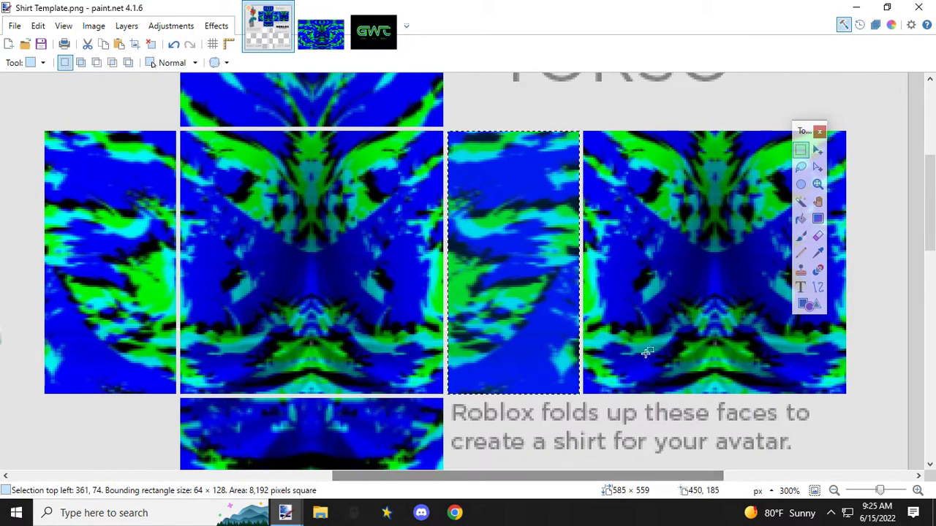
# Step: Squeeze the selected side panel horizontally to about half its width, keeping it against the torso's front
pyautogui.click(817, 150)
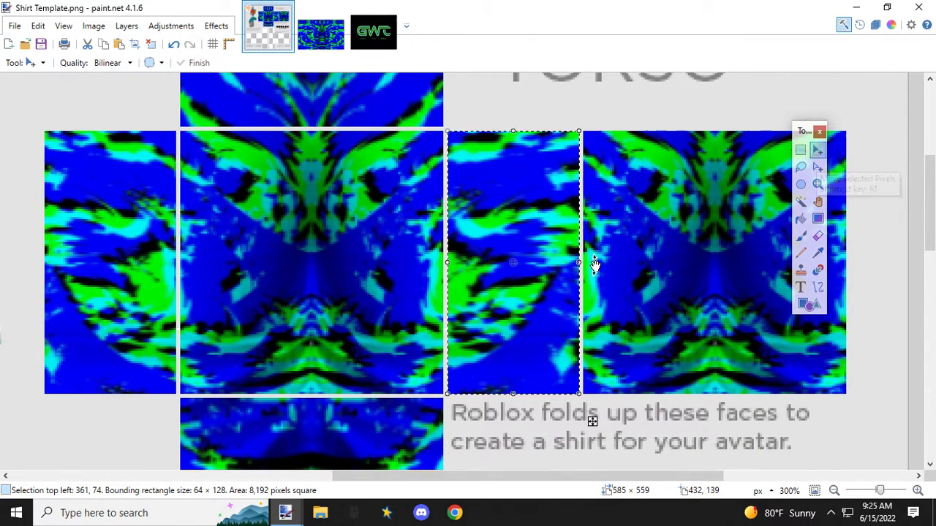
pyautogui.moveTo(579, 263); pyautogui.dragTo(516, 265)
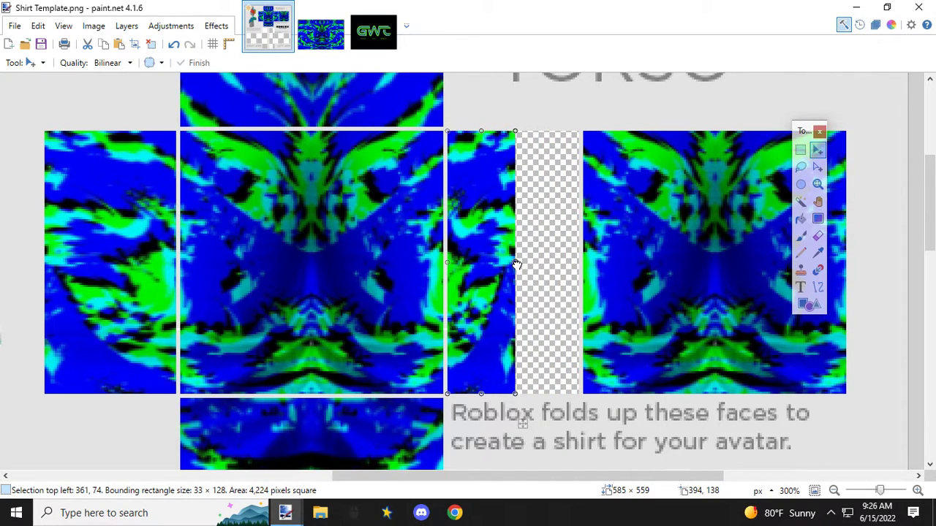
pyautogui.moveTo(516, 265); pyautogui.dragTo(516, 264)
# Step: Mirror a copy of the squeezed half into the gap beside the back panel at 31 × 128 px, and deselect it
pyautogui.moveTo(450, 262); pyautogui.dragTo(578, 262)
pyautogui.scroll(4, 579, 262)
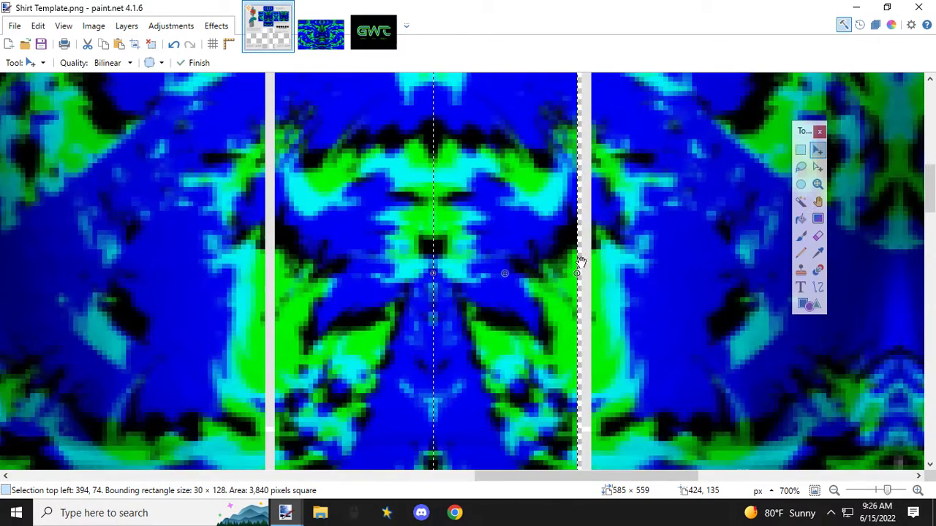
pyautogui.moveTo(582, 274); pyautogui.dragTo(583, 273)
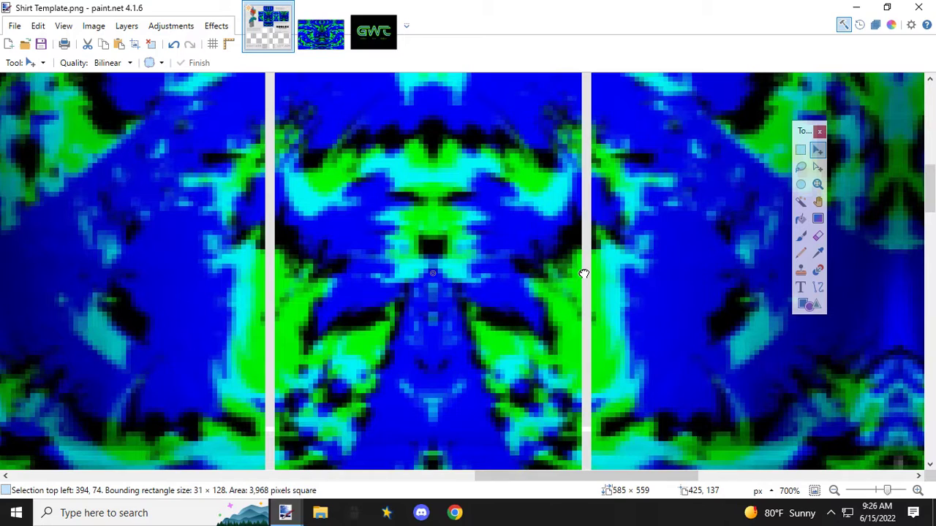
pyautogui.scroll(-5, 495, 274)
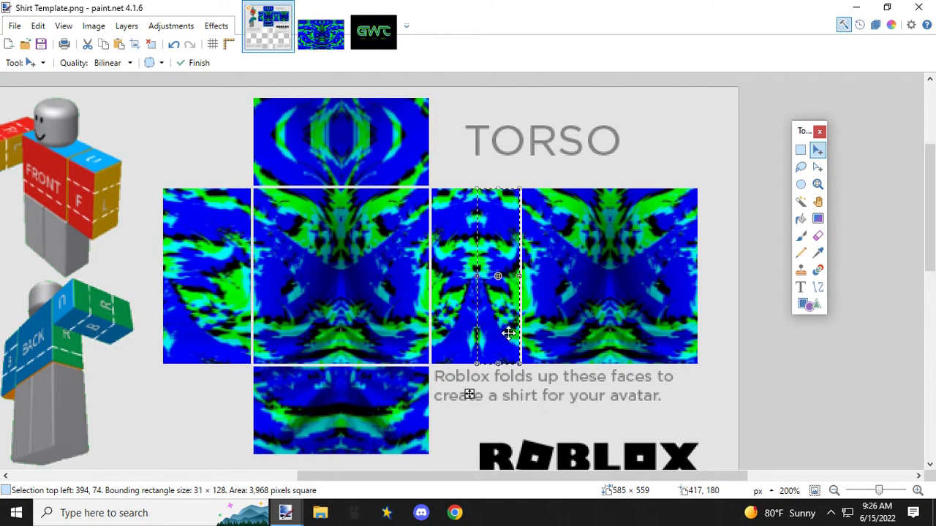
pyautogui.click(800, 150)
pyautogui.click(449, 335)
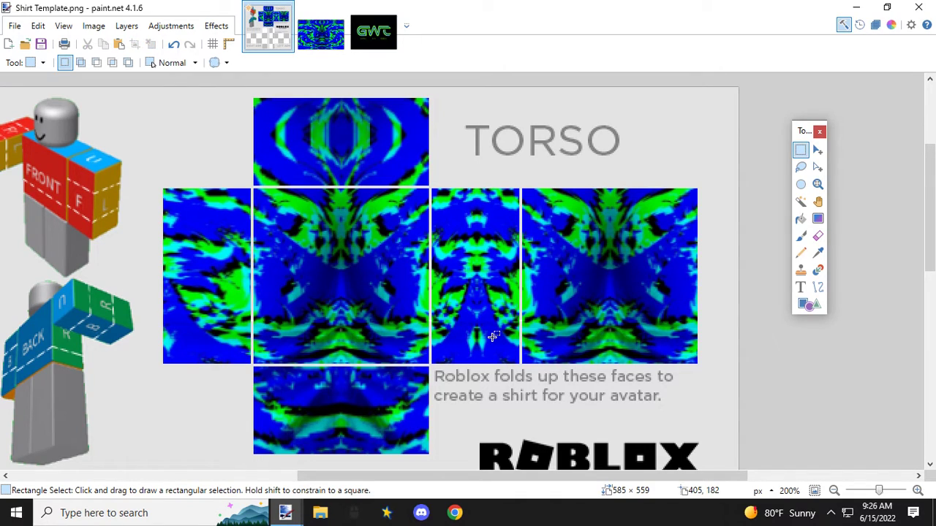
# Step: Select the 64 × 128 px side panel at the outer edge of the torso's front, starting at 165, 74
pyautogui.moveTo(568, 476); pyautogui.dragTo(457, 480)
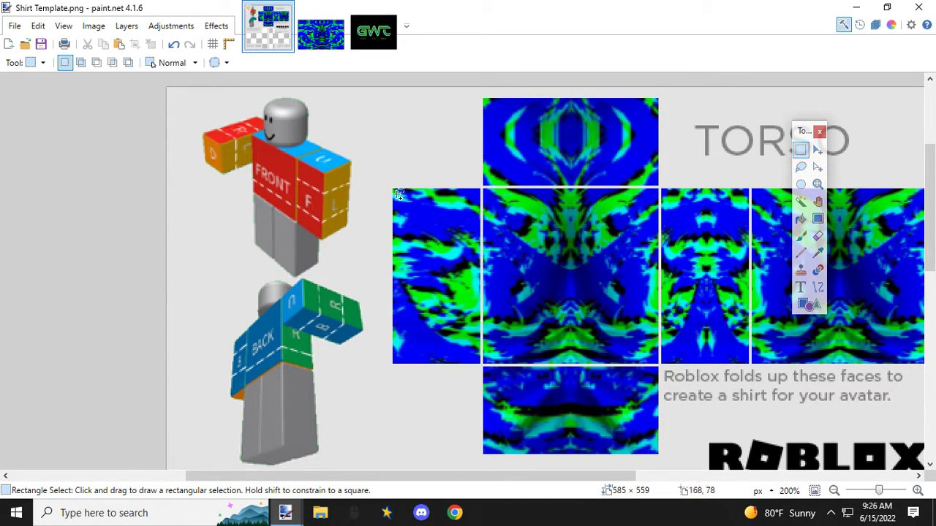
pyautogui.keyDown('ctrl'); pyautogui.scroll(4, 392, 190); pyautogui.keyUp('ctrl')
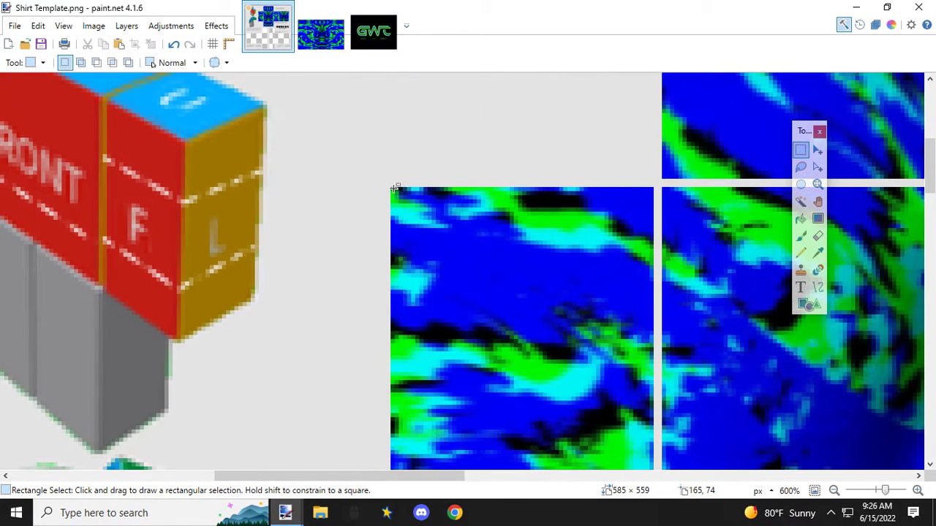
pyautogui.moveTo(392, 190); pyautogui.dragTo(650, 218)
pyautogui.scroll(-3, 620, 186)
pyautogui.scroll(-3, 621, 268)
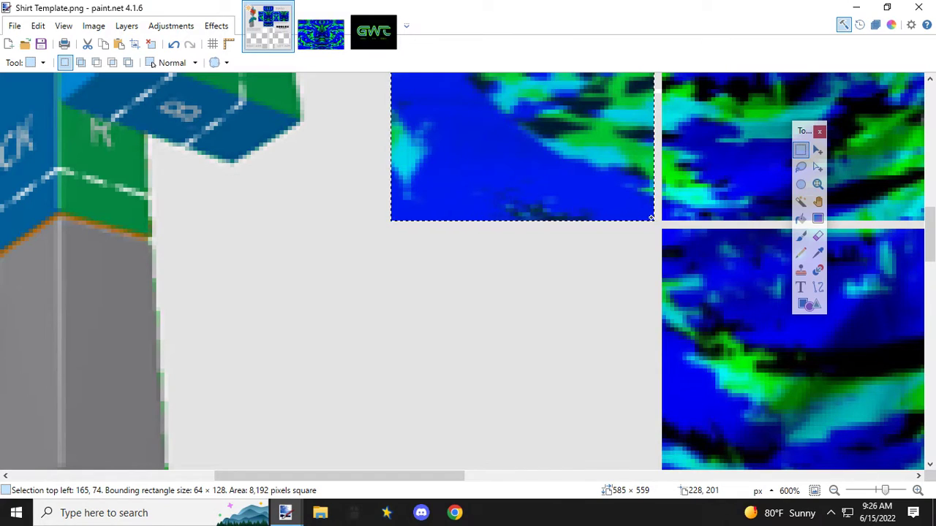
pyautogui.keyDown('ctrl'); pyautogui.scroll(-3, 506, 302); pyautogui.keyUp('ctrl')
pyautogui.scroll(5, 505, 302)
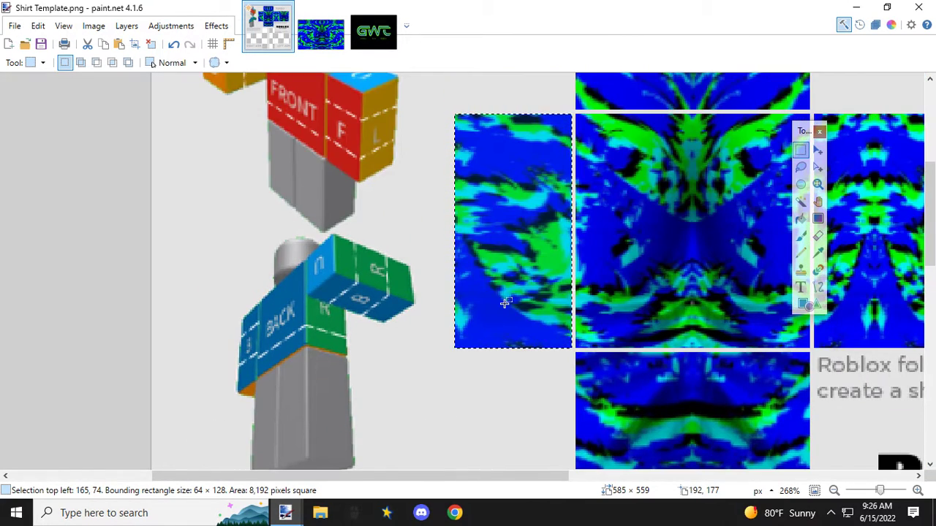
# Step: Squeeze the outer side panel to 32 × 128 px, keeping it against the torso's front
pyautogui.click(817, 150)
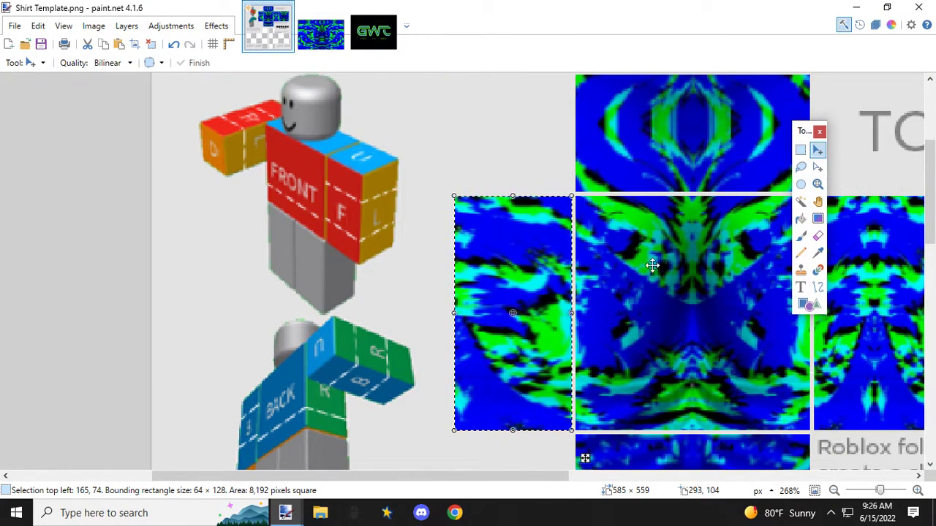
pyautogui.moveTo(453, 313); pyautogui.dragTo(510, 316)
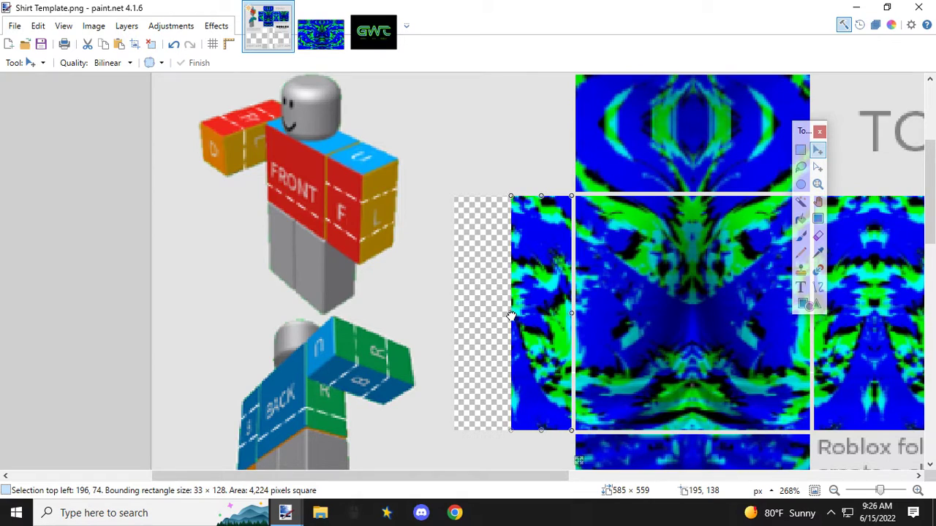
pyautogui.moveTo(511, 315); pyautogui.dragTo(512, 315)
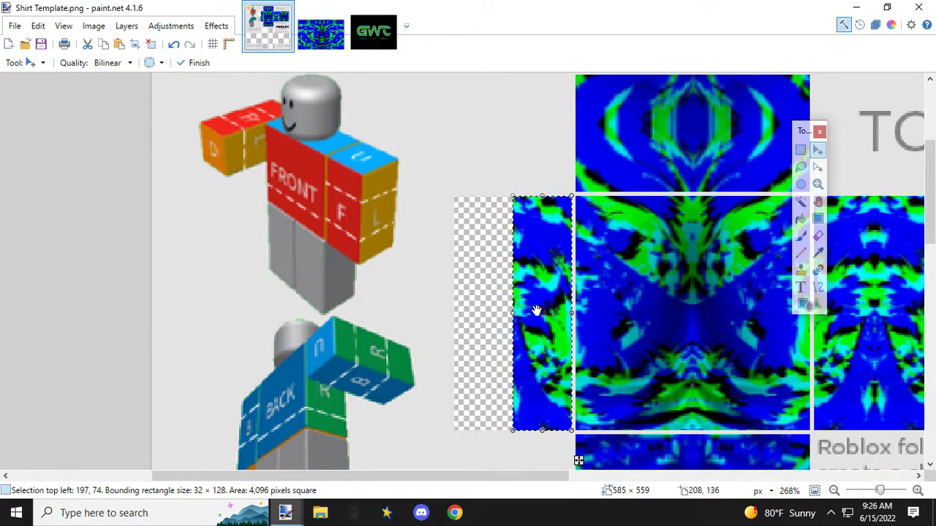
# Step: Mirror a copy of the squeezed half into the outer gap, fit it to 32 × 128 px at 165, 74 and finish it
pyautogui.moveTo(569, 315); pyautogui.dragTo(454, 316)
pyautogui.scroll(5, 454, 315)
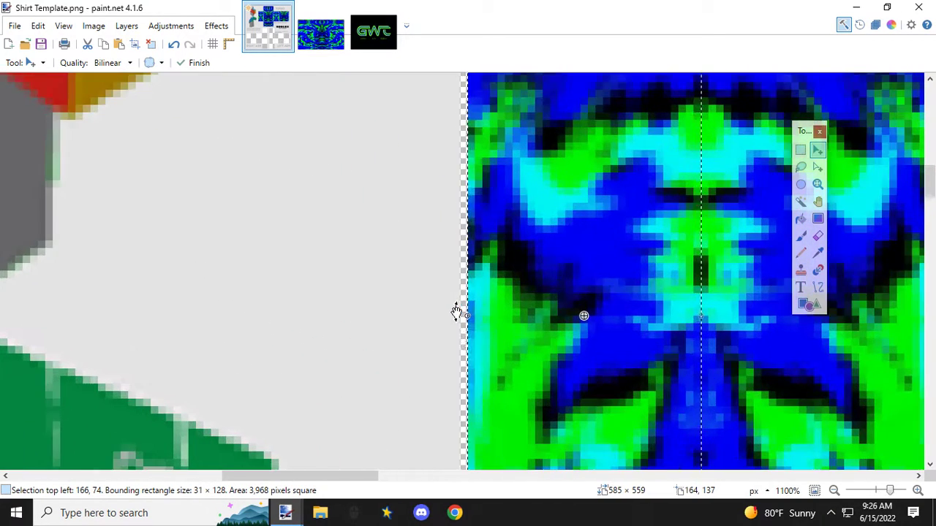
pyautogui.hotkey('ctrl', 'd')
pyautogui.moveTo(465, 317); pyautogui.dragTo(459, 317)
pyautogui.scroll(-4, 499, 320)
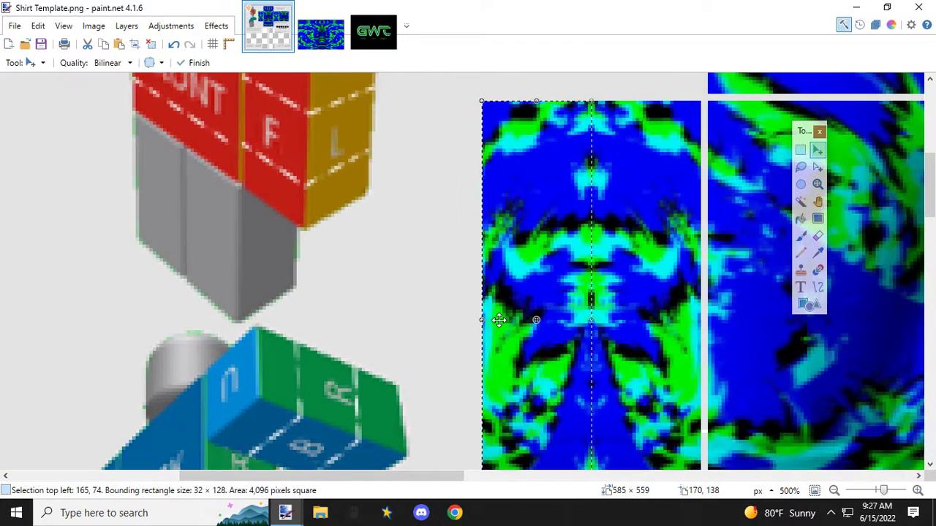
pyautogui.scroll(-2, 499, 320)
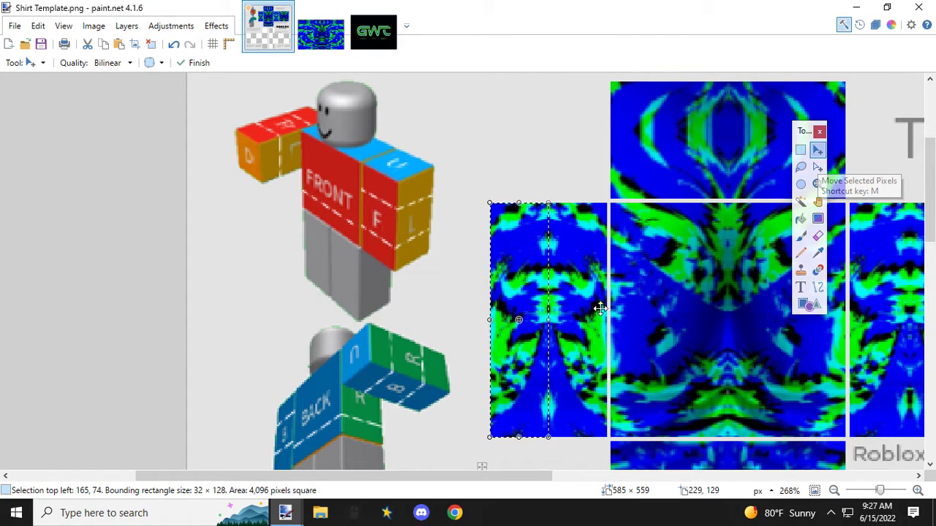
pyautogui.press('Return')
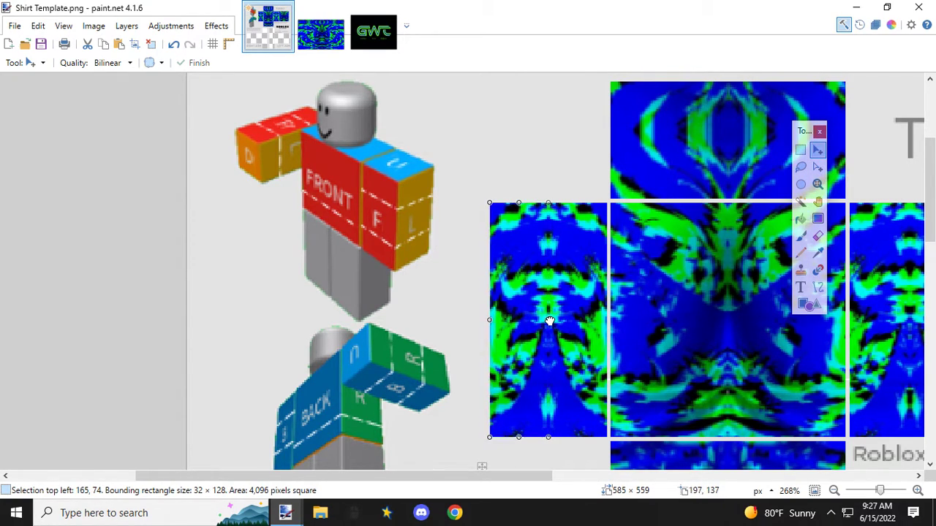
# Step: Flip the outer half of the torso's side panel outward and back, refitting it to 32 × 128 px at 165, 74
pyautogui.moveTo(549, 321); pyautogui.dragTo(426, 322)
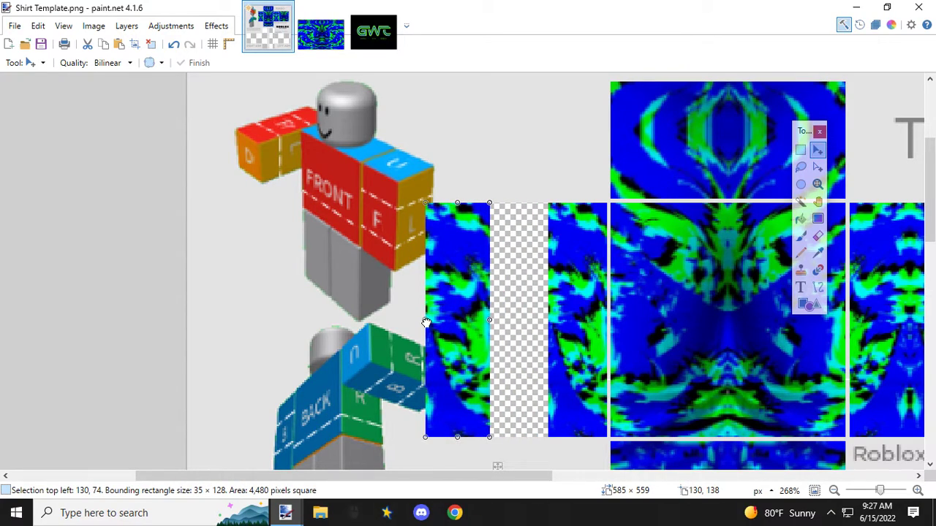
pyautogui.moveTo(426, 323); pyautogui.dragTo(545, 342)
pyautogui.scroll(5, 545, 342)
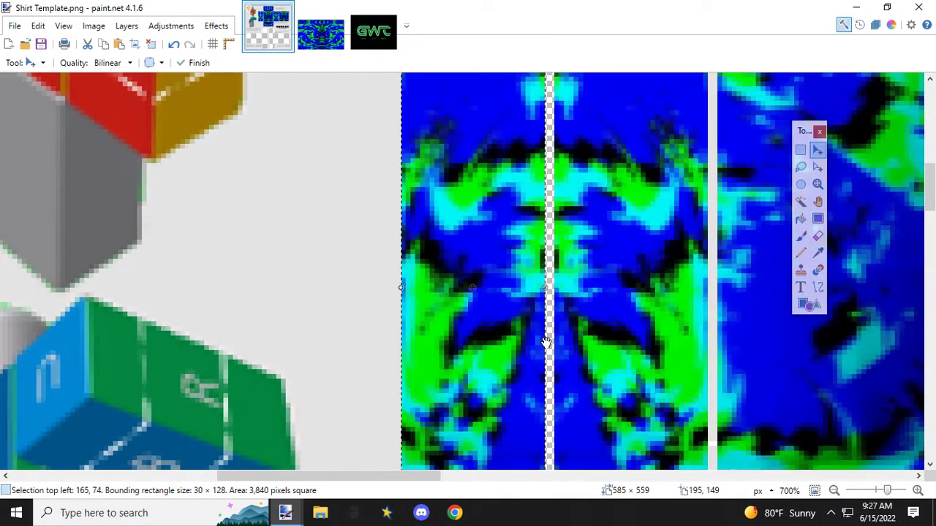
pyautogui.moveTo(546, 243); pyautogui.dragTo(565, 244)
pyautogui.scroll(-6, 556, 252)
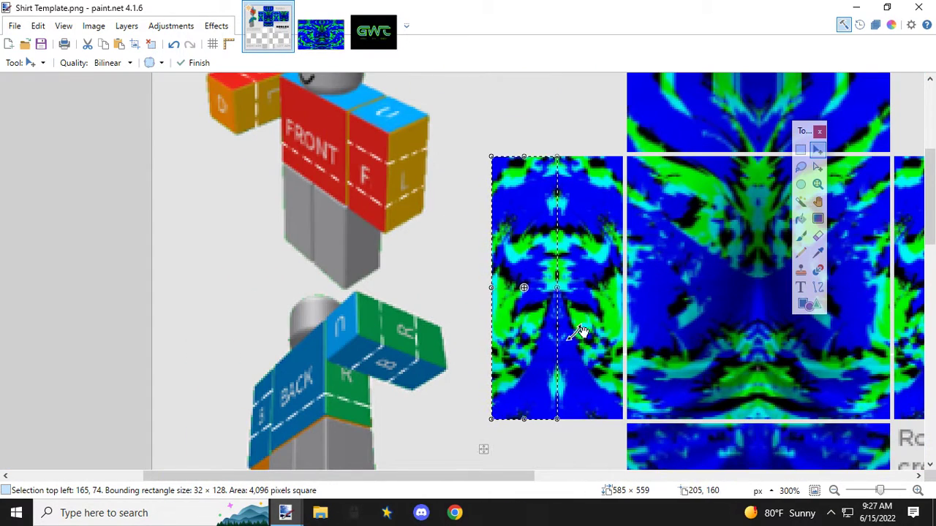
# Step: Copy a 34 × 36 px area starting at 266, 208 along the lower edge of the pattern image
pyautogui.moveTo(491, 482); pyautogui.dragTo(598, 484)
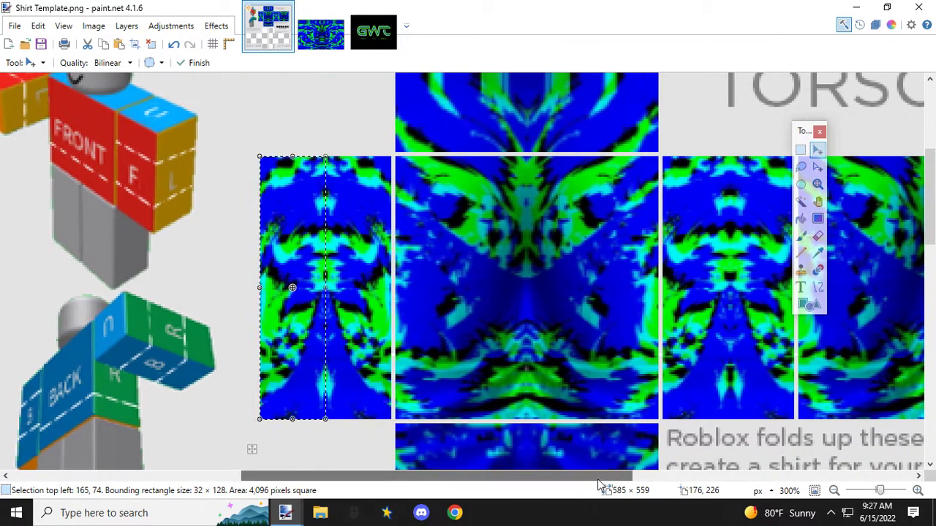
pyautogui.scroll(-4, 499, 362)
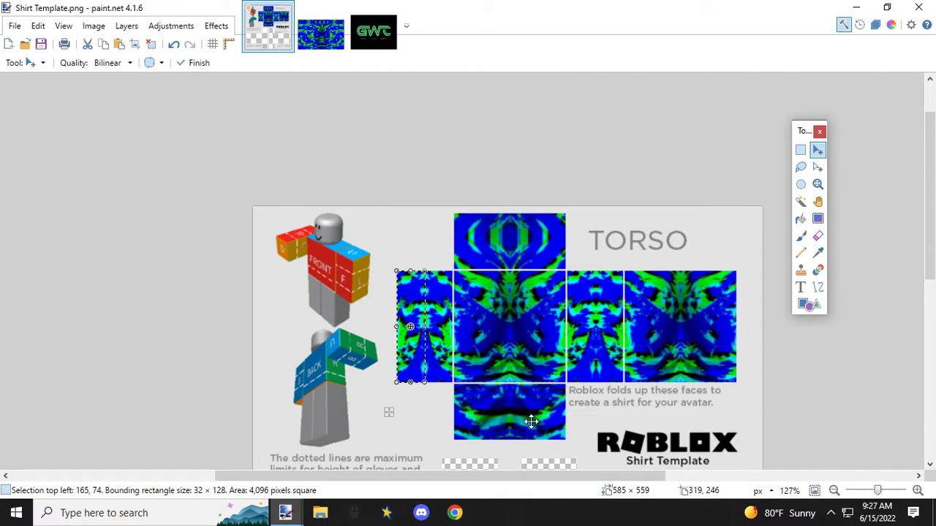
pyautogui.scroll(-3, 531, 421)
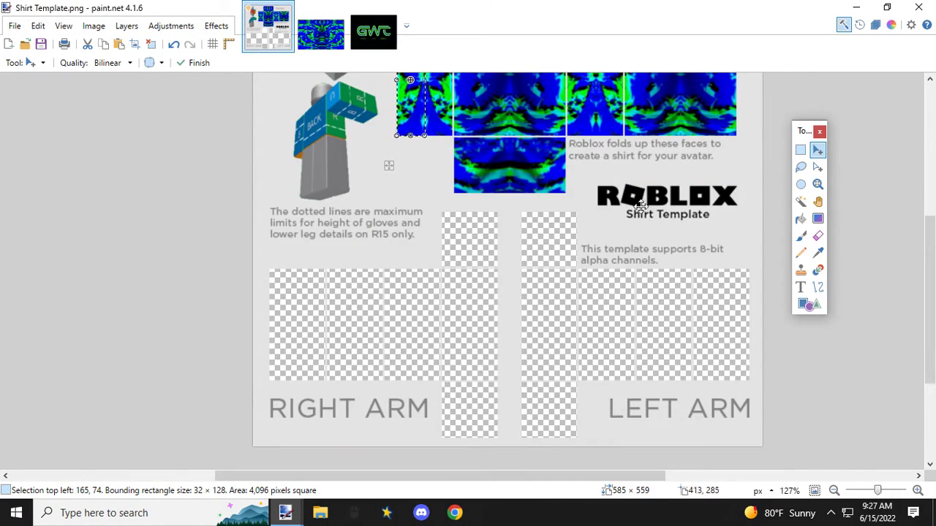
pyautogui.click(322, 33)
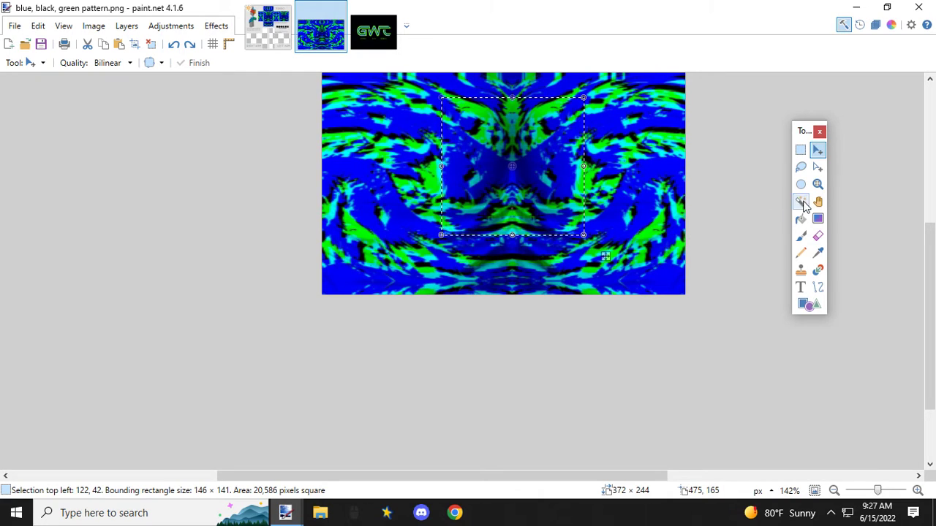
pyautogui.click(799, 150)
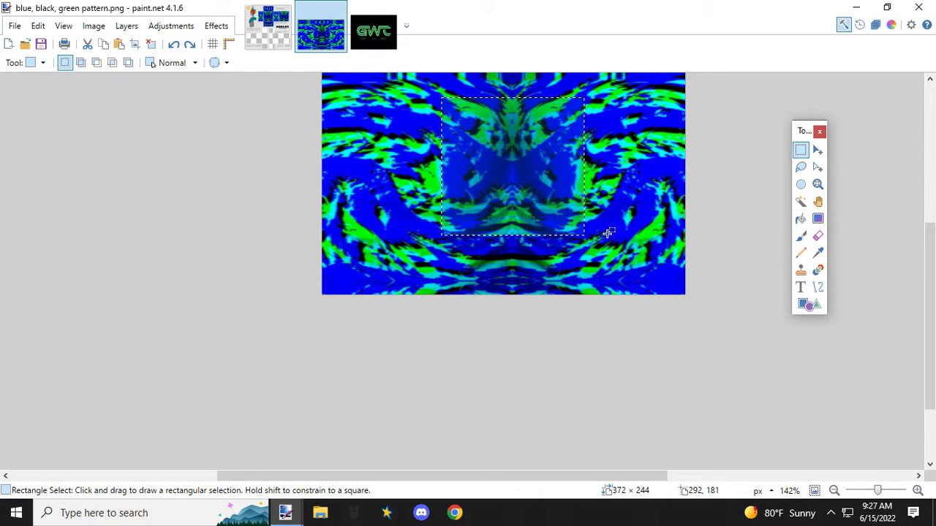
pyautogui.moveTo(583, 260); pyautogui.dragTo(614, 296)
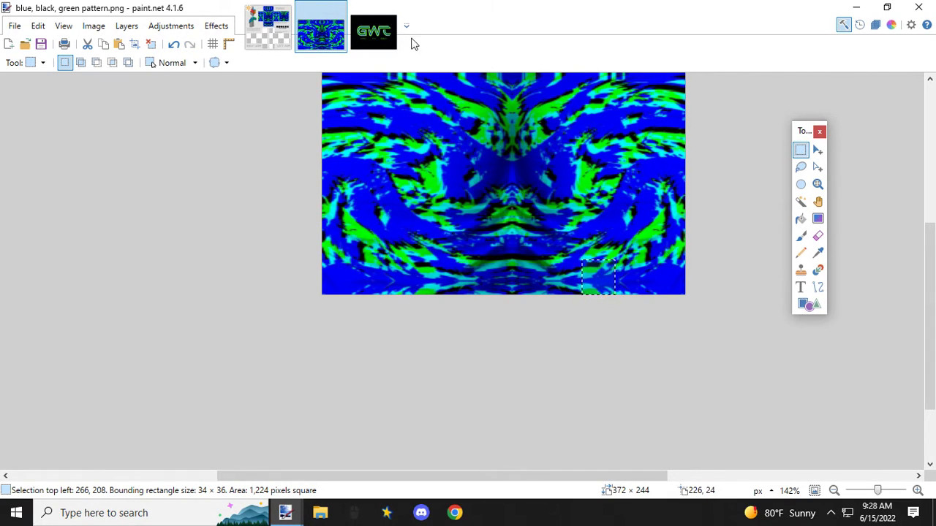
# Step: Paste the piece into the shirt template and fit it to the left arm's top panel at 64 × 64 px, starting at 308, 289
pyautogui.click(282, 39)
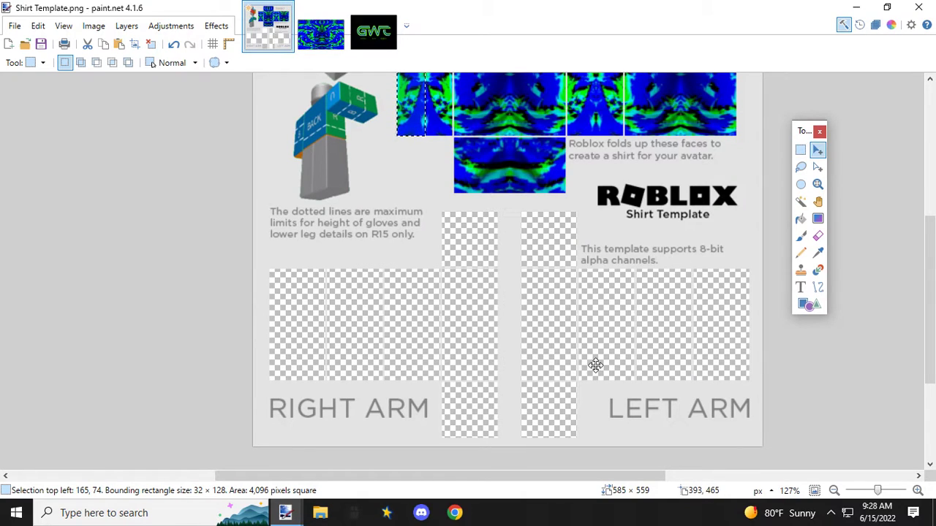
pyautogui.hotkey('ctrl', 'v')
pyautogui.scroll(3, 506, 162)
pyautogui.moveTo(508, 161); pyautogui.dragTo(583, 310)
pyautogui.scroll(4, 582, 310)
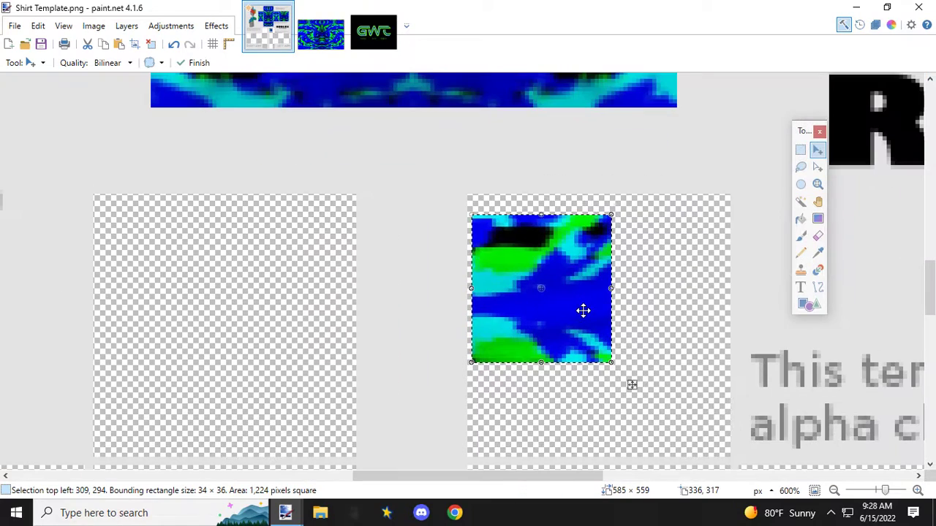
pyautogui.moveTo(495, 237); pyautogui.dragTo(490, 218)
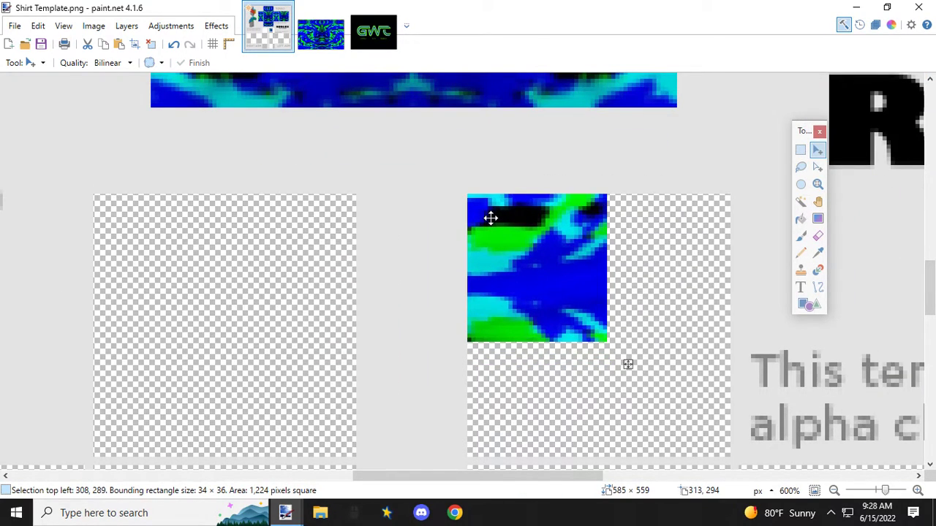
pyautogui.scroll(-1, 639, 350)
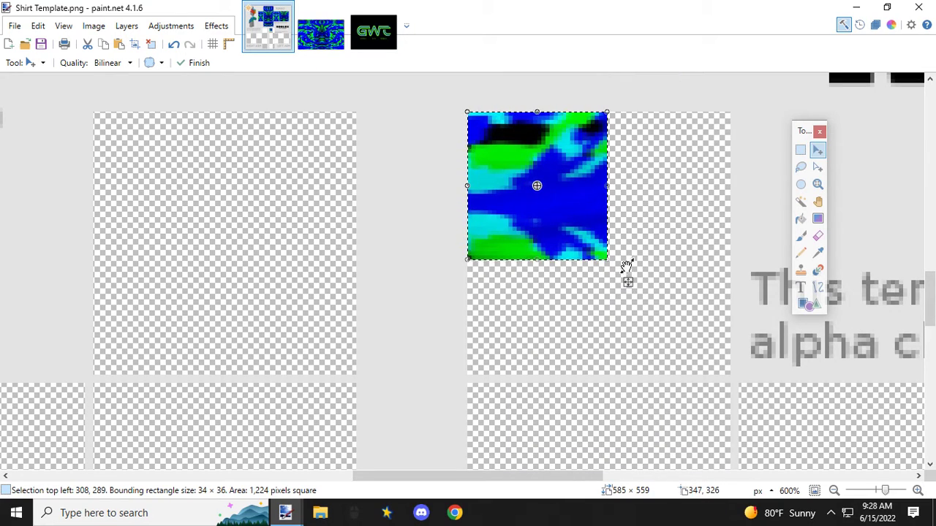
pyautogui.moveTo(609, 260); pyautogui.dragTo(732, 376)
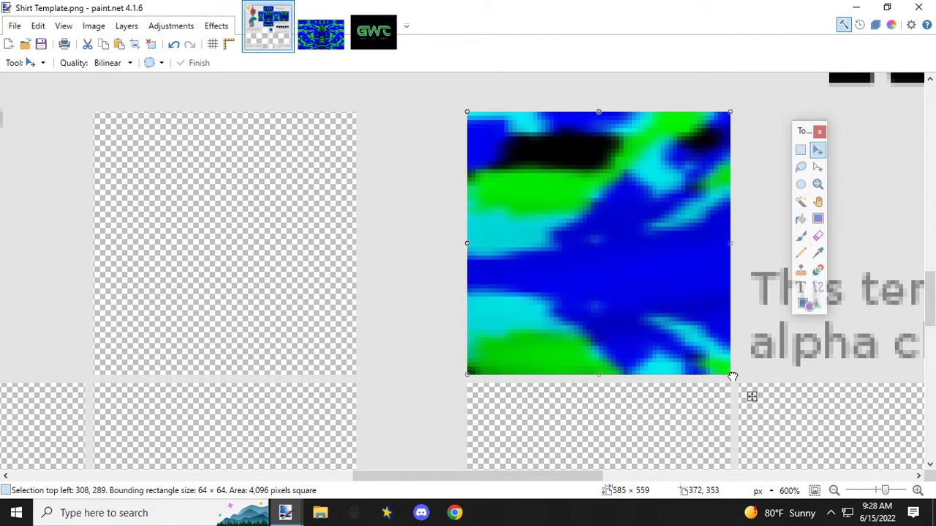
# Step: Place a mirrored 50 × 53 px copy of the piece in the right arm's top panel, aligned to its corner at 217, 289
pyautogui.scroll(-4, 668, 355)
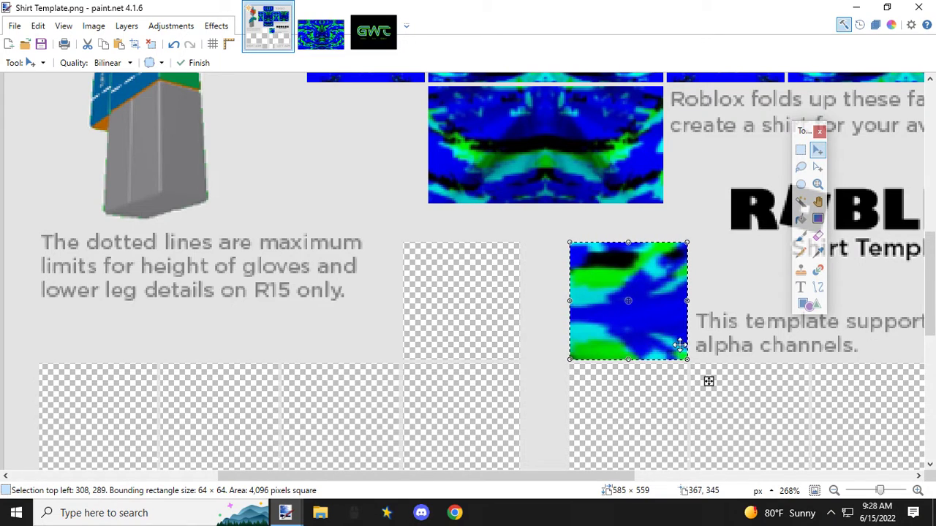
pyautogui.moveTo(686, 302); pyautogui.dragTo(458, 303)
pyautogui.moveTo(508, 279); pyautogui.dragTo(458, 282)
pyautogui.moveTo(519, 247); pyautogui.dragTo(497, 269)
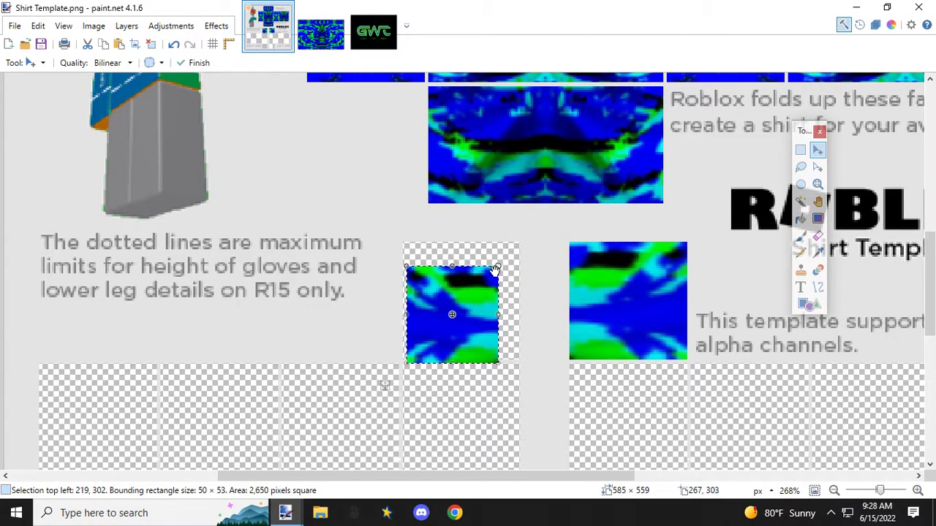
pyautogui.moveTo(445, 288); pyautogui.dragTo(396, 238)
# Step: Enlarge the mirrored piece to 64 × 64 px so it fills the right arm's top panel
pyautogui.scroll(4, 428, 261)
pyautogui.scroll(-3, 585, 337)
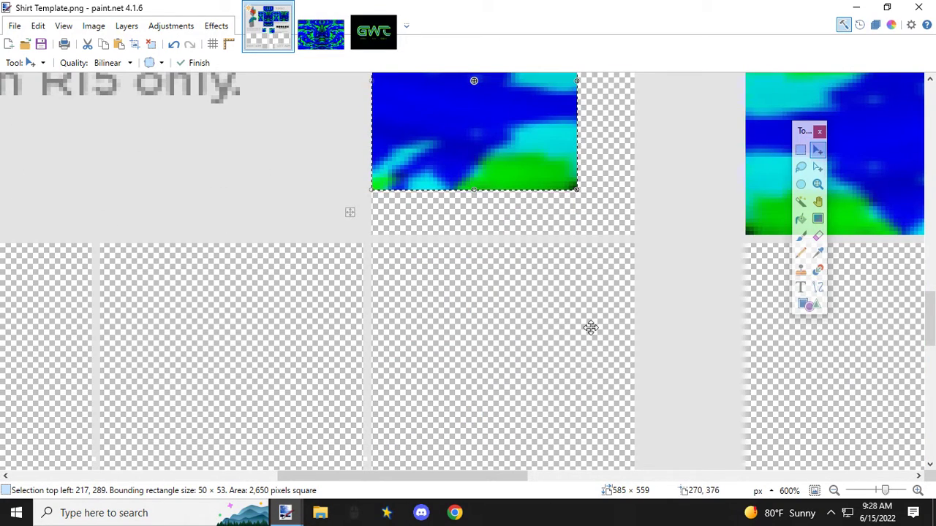
pyautogui.moveTo(577, 190); pyautogui.dragTo(622, 227)
pyautogui.scroll(5, 636, 238)
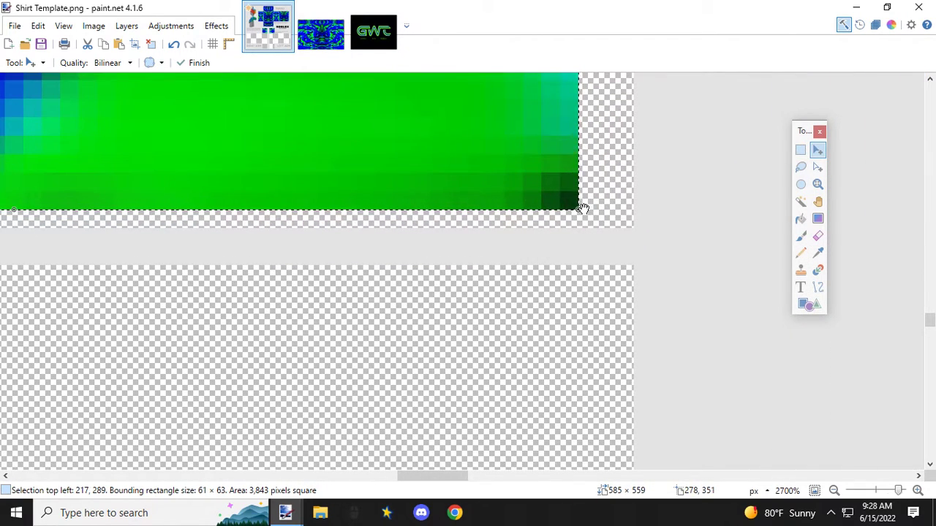
pyautogui.moveTo(597, 215); pyautogui.dragTo(635, 233)
pyautogui.scroll(-5, 525, 231)
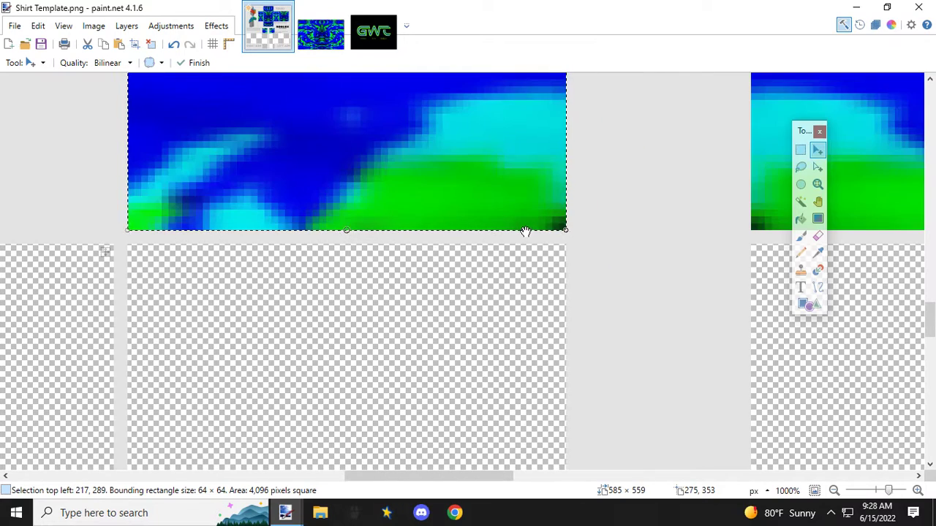
# Step: Copy a full-height 102 × 244 px strip of the pattern image, starting at its 0, 0 corner
pyautogui.scroll(-5, 537, 270)
pyautogui.moveTo(541, 476); pyautogui.dragTo(578, 477)
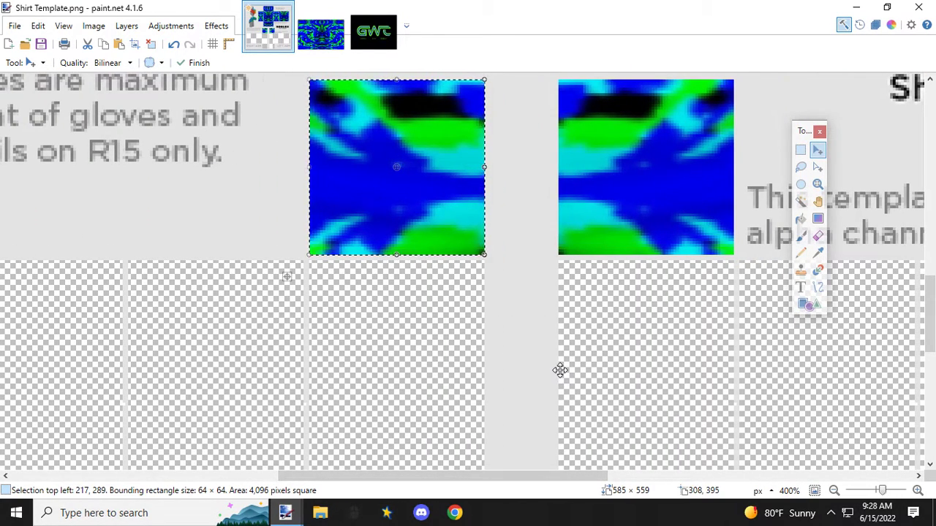
pyautogui.scroll(-2, 559, 370)
pyautogui.scroll(-2, 539, 338)
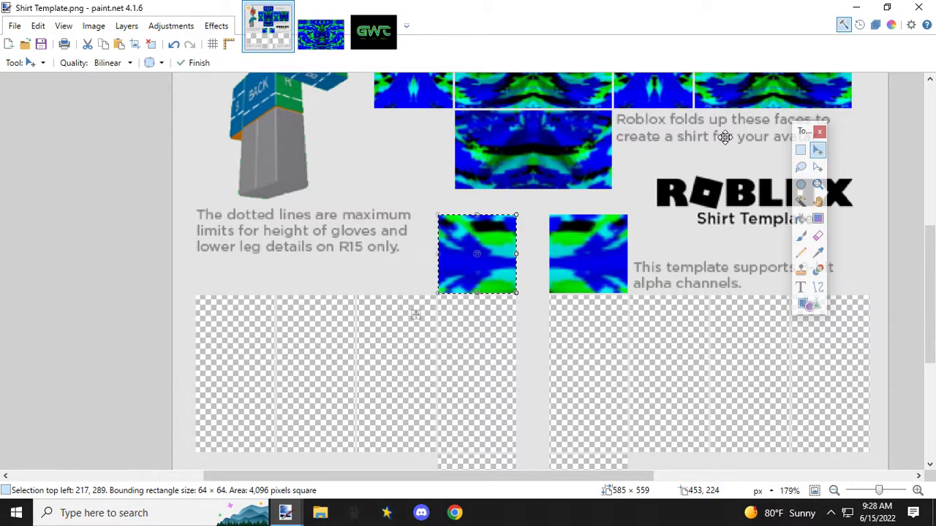
pyautogui.click(321, 33)
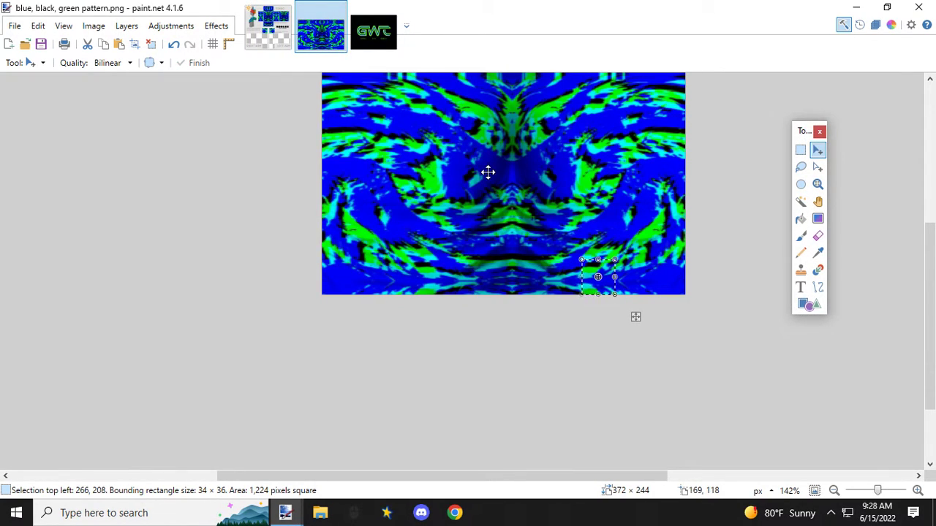
pyautogui.click(800, 150)
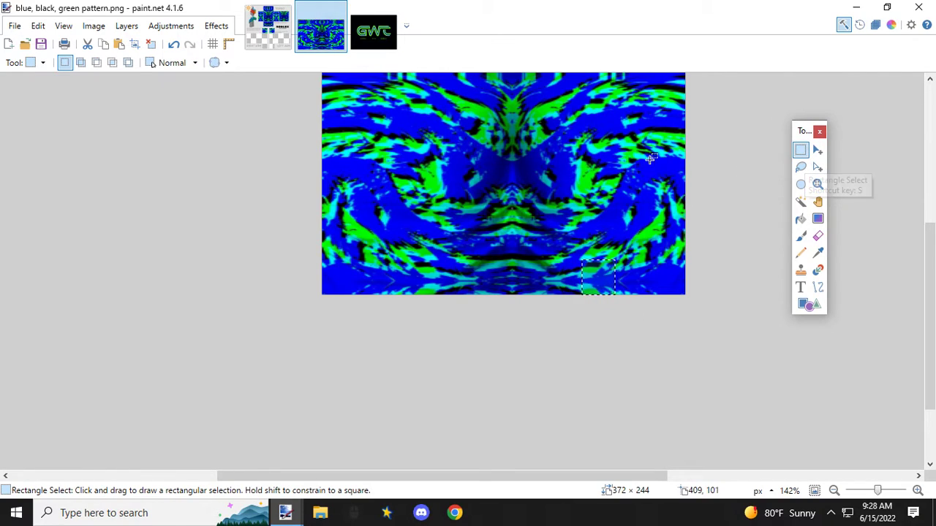
pyautogui.scroll(3, 445, 244)
pyautogui.scroll(-1, 446, 243)
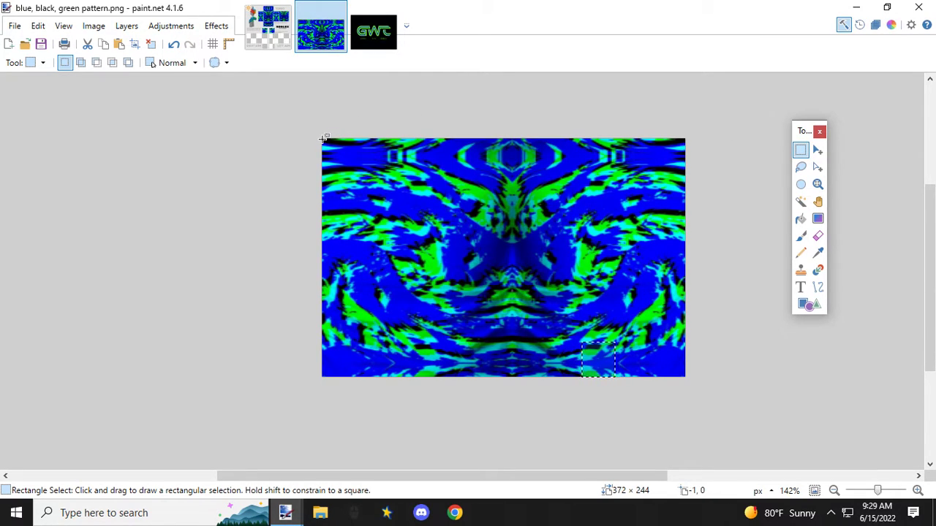
pyautogui.scroll(3, 324, 138)
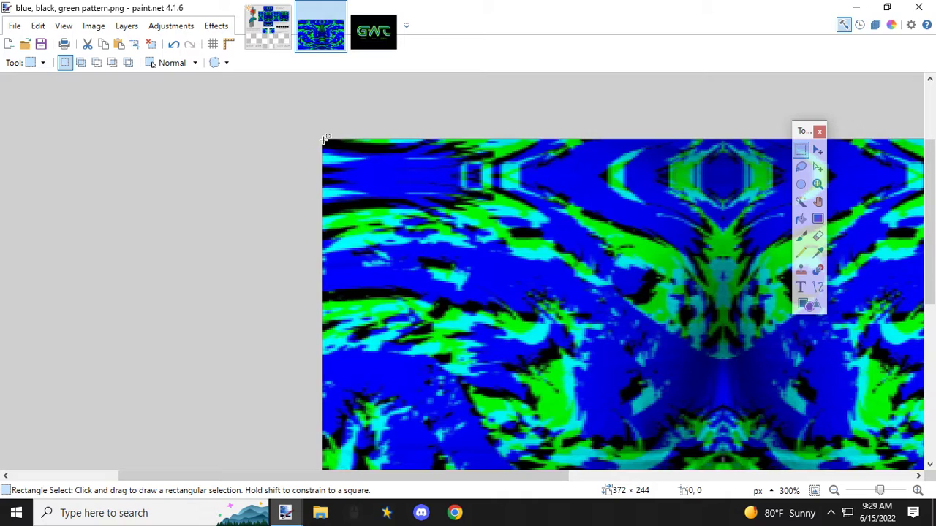
pyautogui.moveTo(325, 139); pyautogui.dragTo(521, 295)
pyautogui.scroll(-5, 466, 91)
pyautogui.scroll(-3, 521, 295)
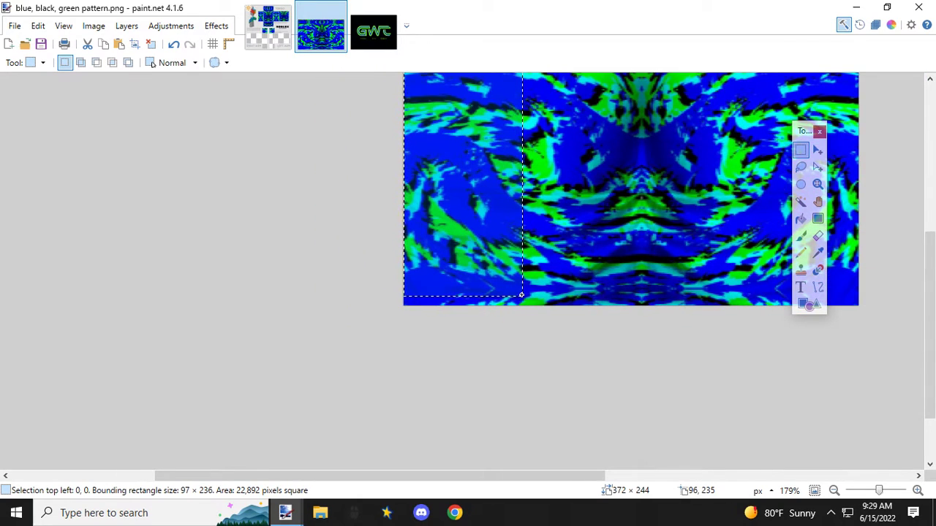
pyautogui.scroll(-3, 522, 295)
pyautogui.moveTo(522, 295); pyautogui.dragTo(525, 300)
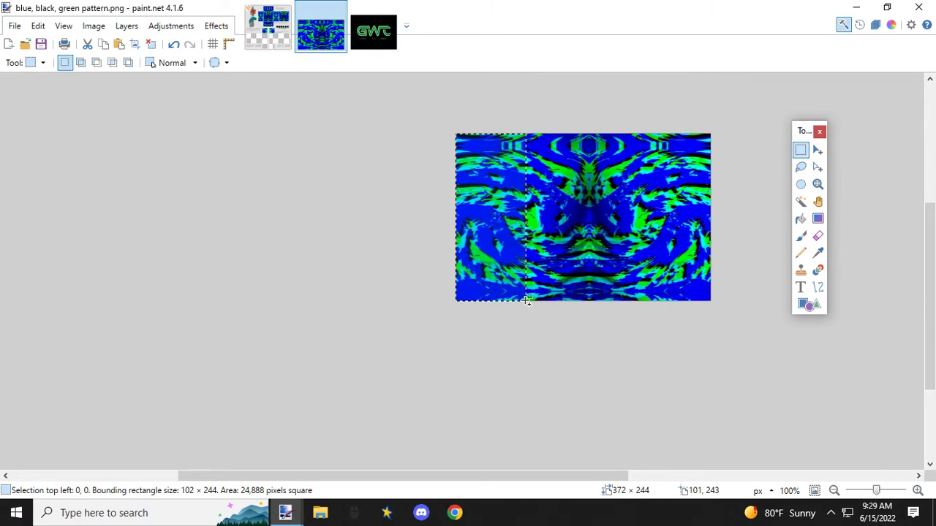
# Step: Paste the strip into the shirt template, shrink it to 56 × 95 px and move it over the left arm's panel below the filled top panel
pyautogui.click(285, 32)
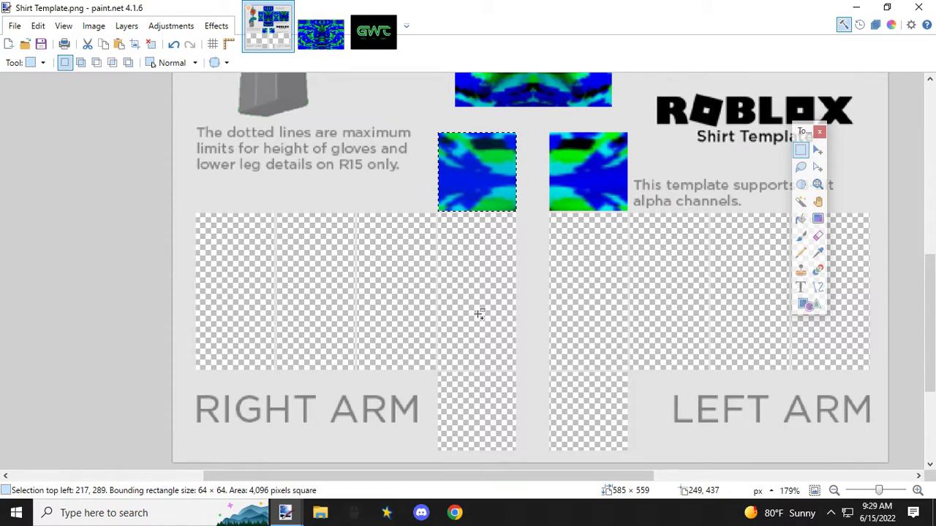
pyautogui.scroll(-2, 479, 314)
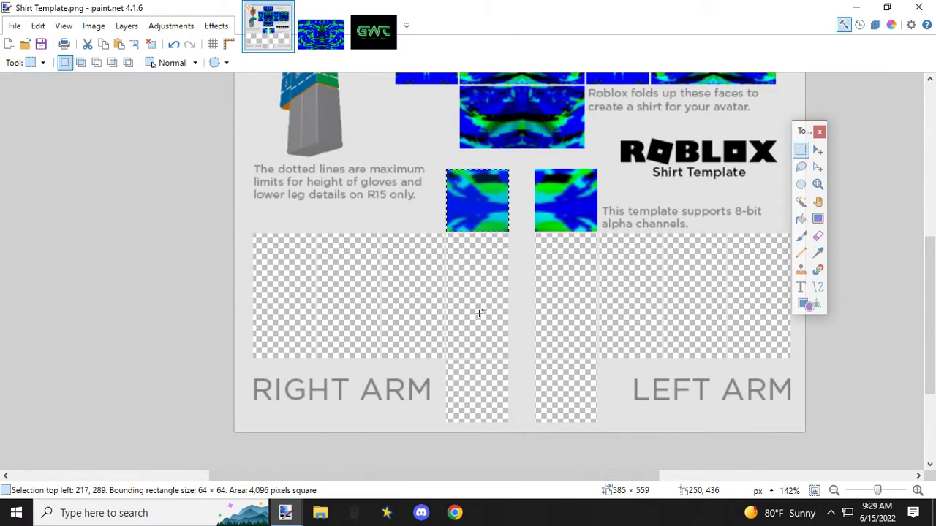
pyautogui.hotkey('ctrl', 'v')
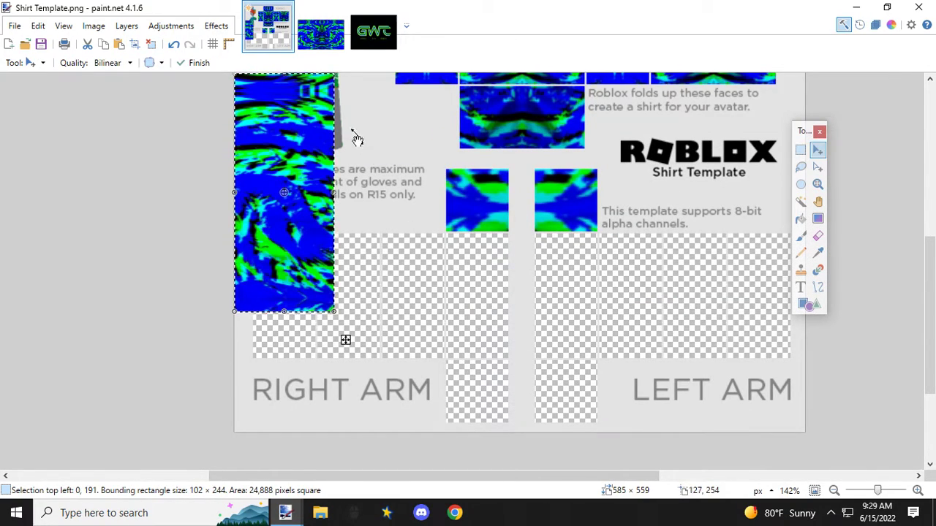
pyautogui.moveTo(335, 313); pyautogui.dragTo(288, 167)
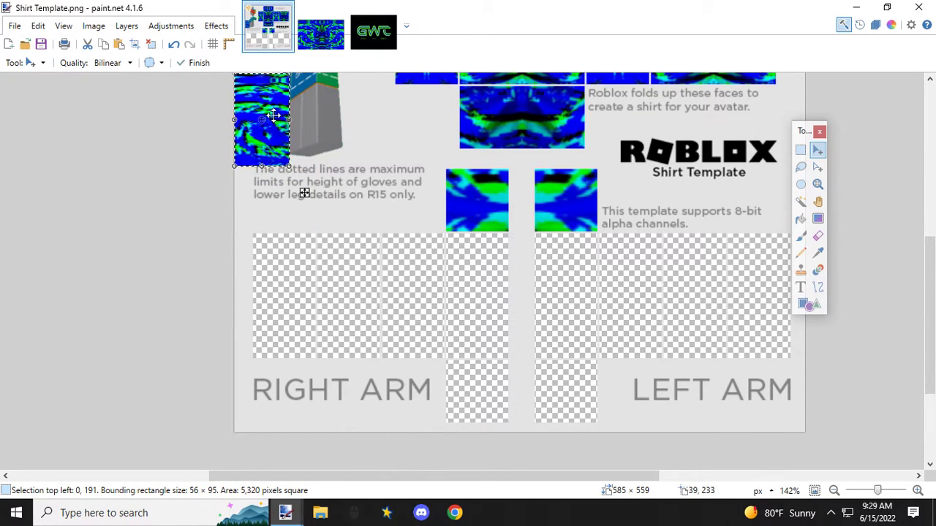
pyautogui.moveTo(260, 102); pyautogui.dragTo(563, 275)
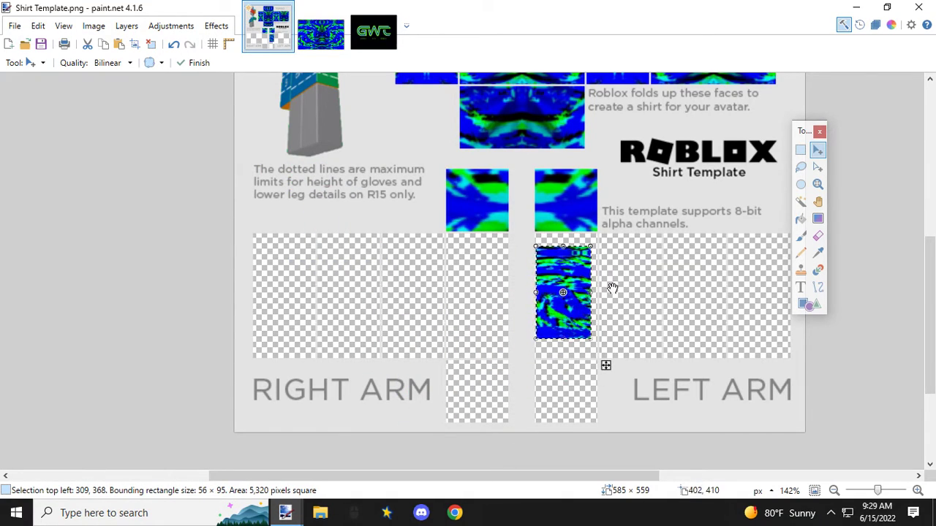
# Step: Align the pasted strip with the upper inner corner of the left arm's panel at 308, 355
pyautogui.scroll(3, 563, 289)
pyautogui.scroll(3, 557, 286)
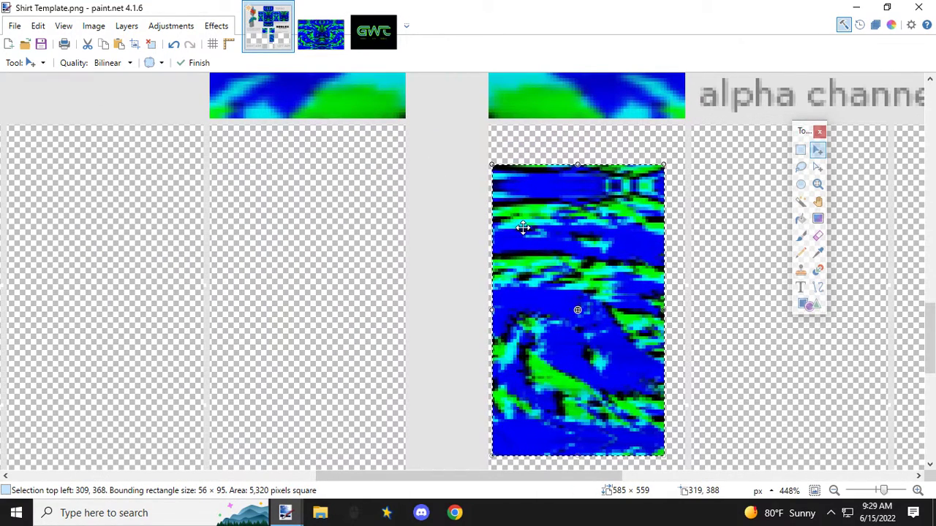
pyautogui.scroll(1, 516, 267)
pyautogui.hotkey('ctrl', 'd')
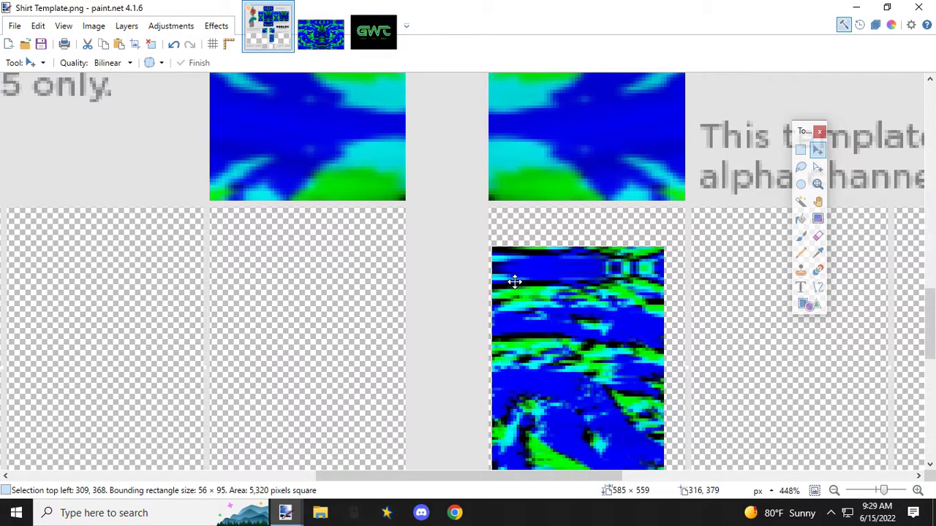
pyautogui.moveTo(515, 281); pyautogui.dragTo(510, 242)
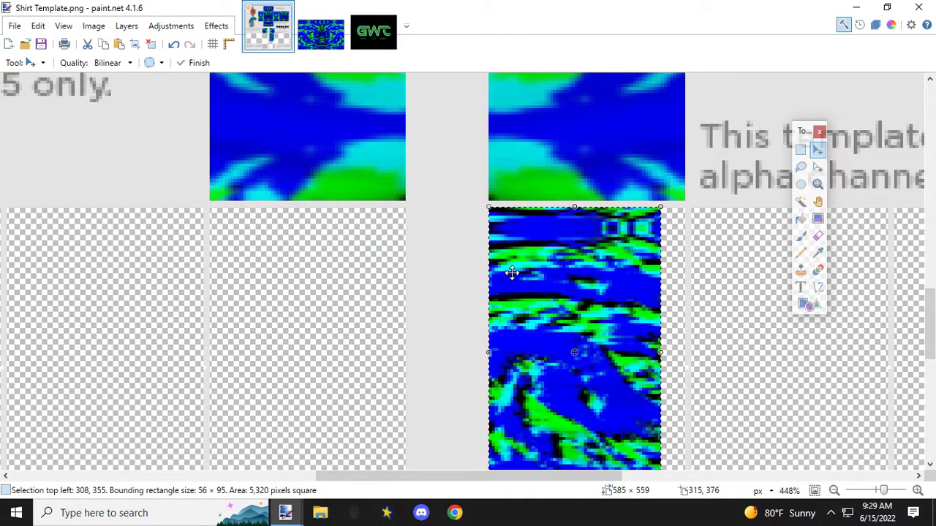
# Step: Stretch the pasted strip to 64 × 127 px so it fills the left arm's innermost panel below the top panel
pyautogui.scroll(-3, 512, 276)
pyautogui.moveTo(659, 249); pyautogui.dragTo(682, 354)
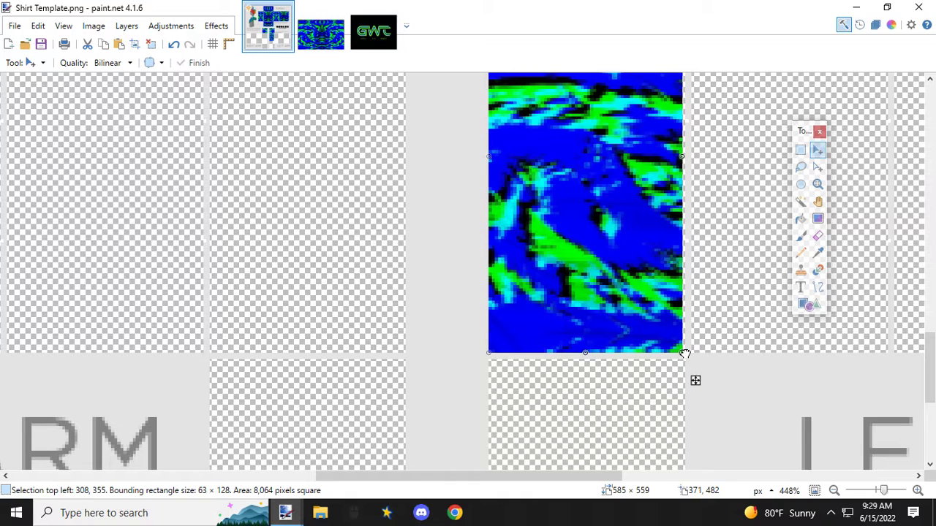
pyautogui.moveTo(684, 354); pyautogui.dragTo(685, 353)
pyautogui.scroll(3, 600, 345)
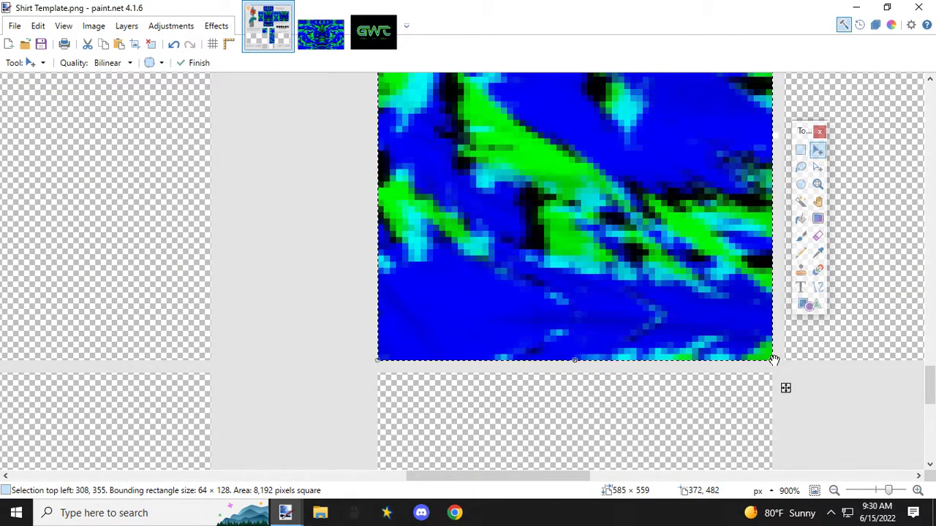
pyautogui.moveTo(774, 360); pyautogui.dragTo(775, 356)
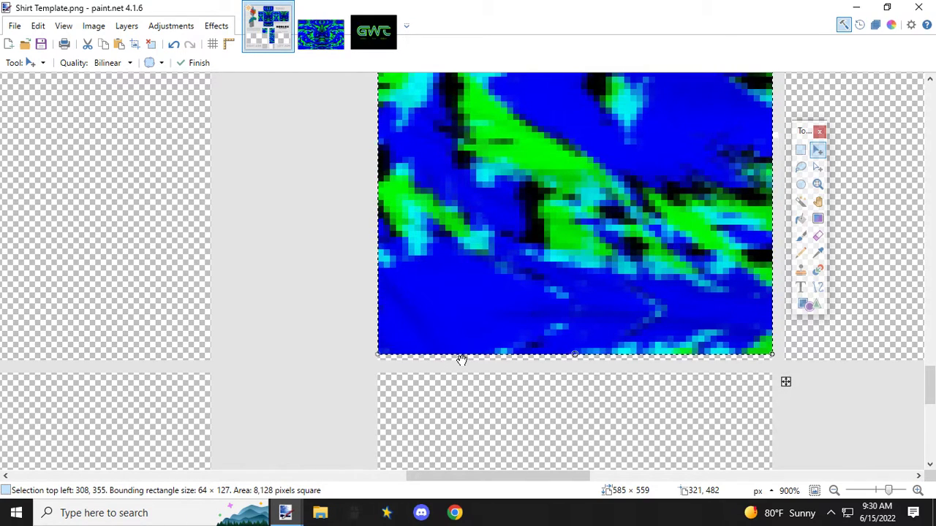
pyautogui.scroll(-4, 462, 359)
pyautogui.scroll(-3, 487, 416)
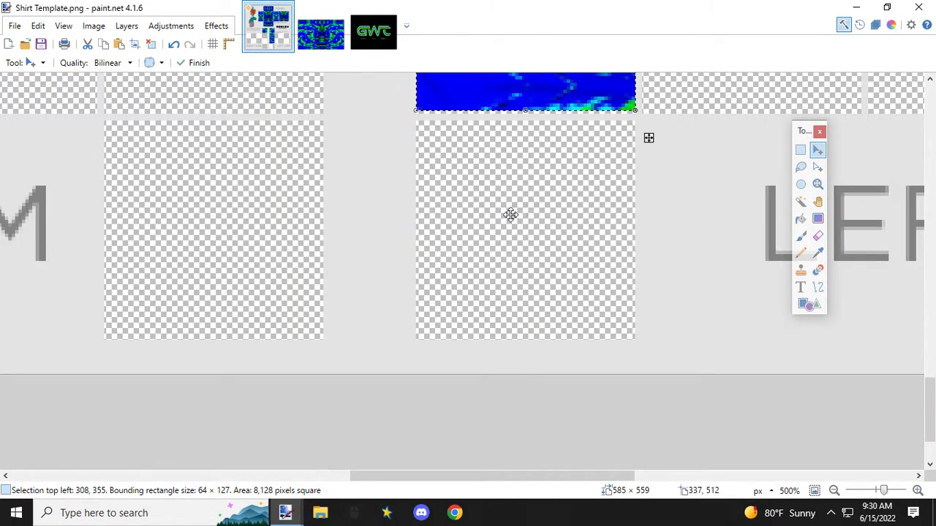
pyautogui.scroll(-2, 521, 236)
pyautogui.scroll(6, 522, 234)
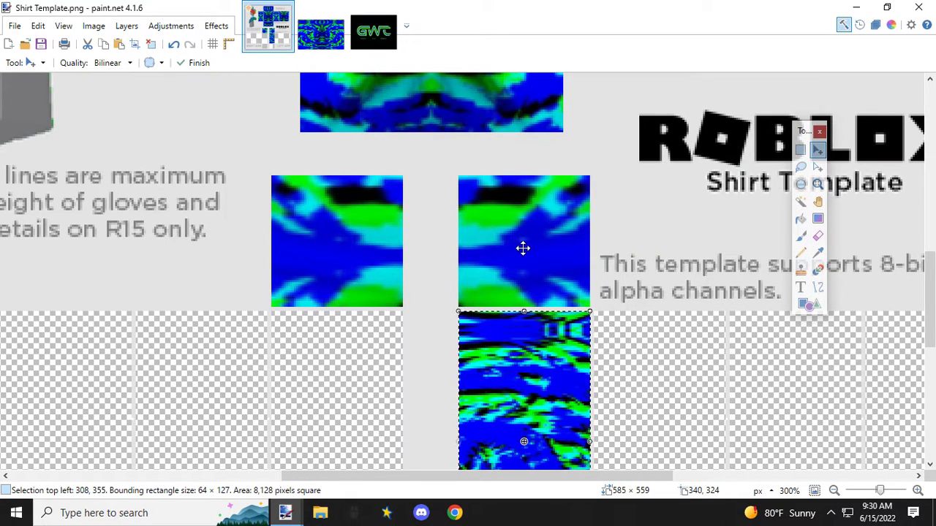
pyautogui.scroll(-2, 530, 356)
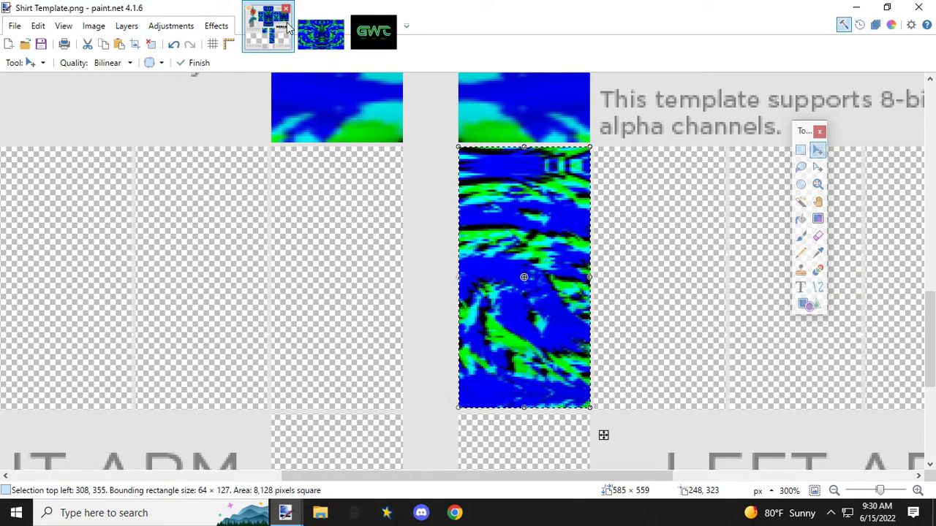
# Step: Copy the adjoining full-height 93 × 244 px strip of the pattern image, starting at 102, 0
pyautogui.click(320, 31)
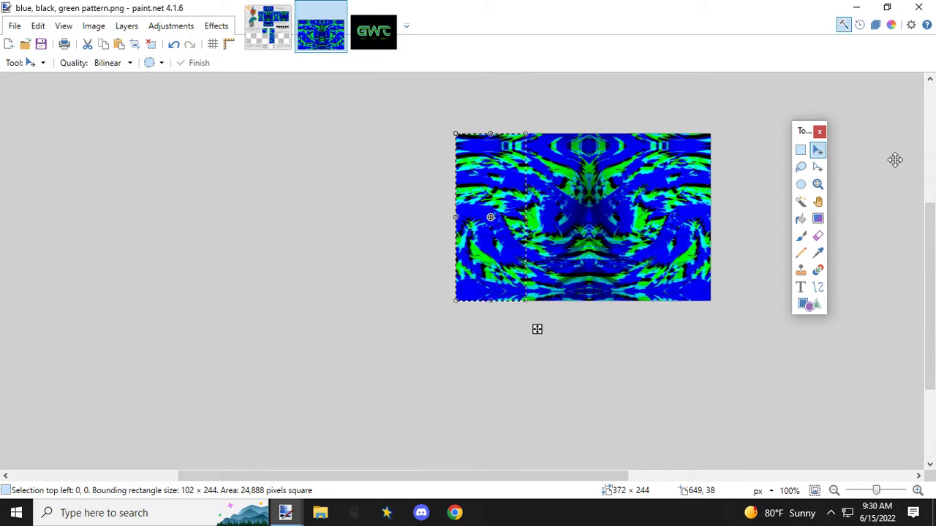
pyautogui.click(800, 150)
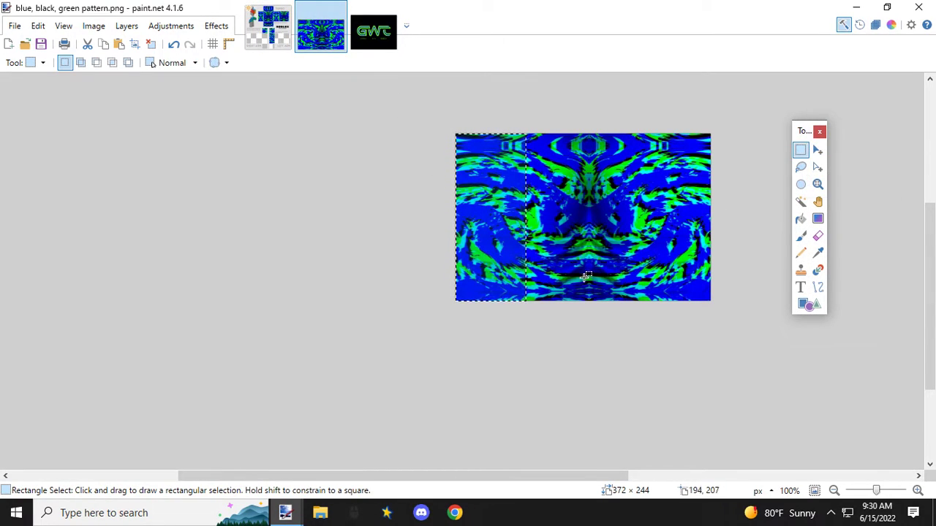
pyautogui.scroll(3, 533, 306)
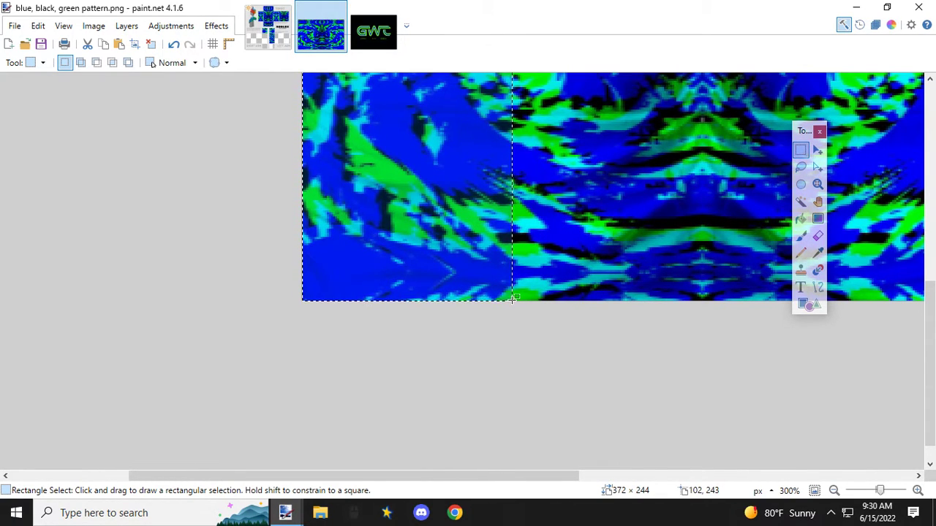
pyautogui.moveTo(512, 299); pyautogui.dragTo(701, 229)
pyautogui.scroll(4, 703, 229)
pyautogui.scroll(3, 702, 230)
pyautogui.moveTo(701, 262); pyautogui.dragTo(703, 261)
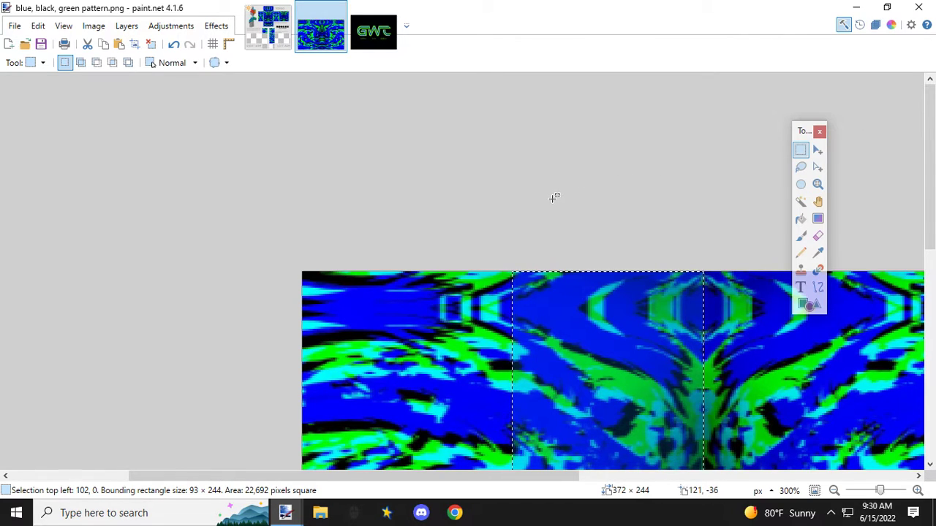
# Step: Paste the strip into the shirt template, shrink it to 50 × 85 px and move it over the left arm's second panel
pyautogui.click(268, 28)
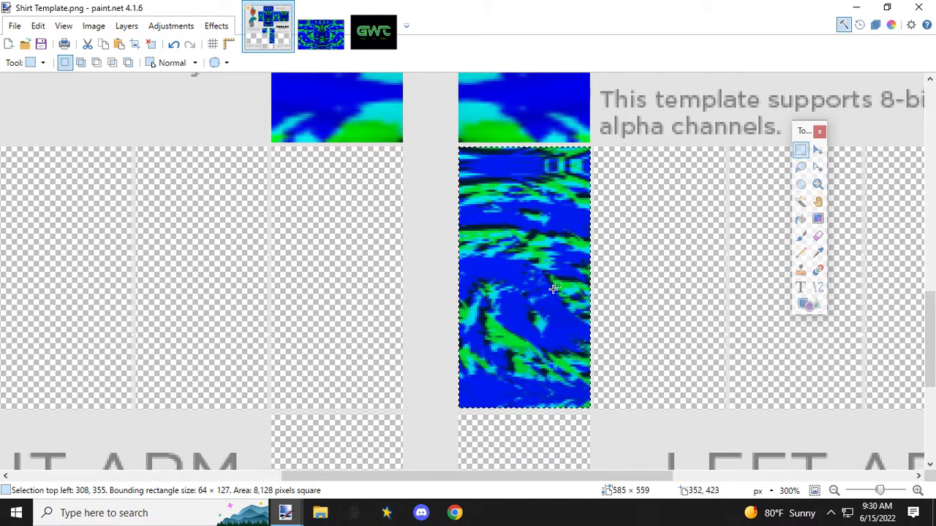
pyautogui.hotkey('ctrl', 'v')
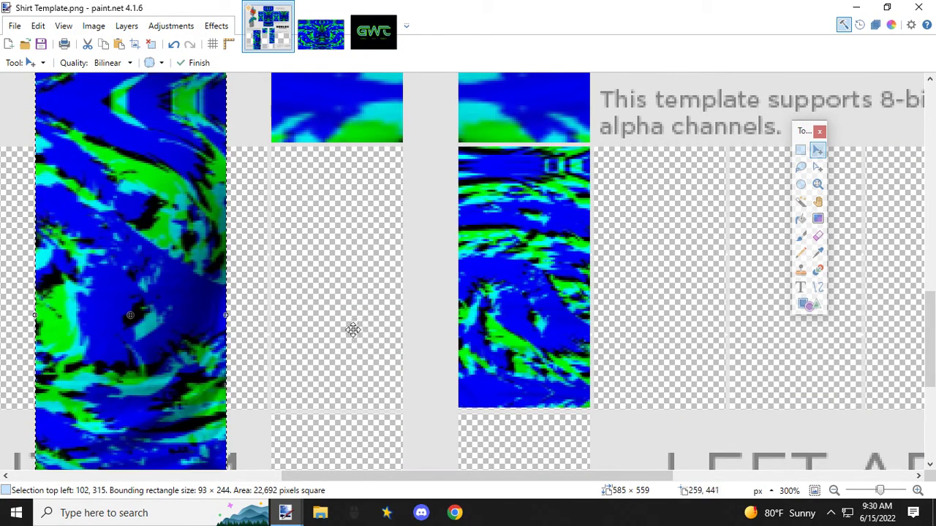
pyautogui.keyDown('ctrl'); pyautogui.scroll(-3, 265, 299); pyautogui.keyUp('ctrl')
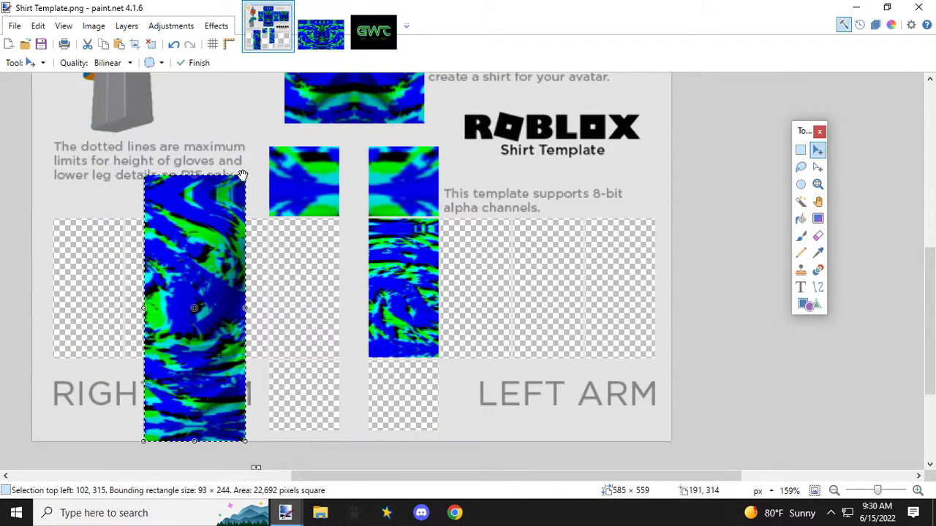
pyautogui.moveTo(242, 176); pyautogui.dragTo(468, 252)
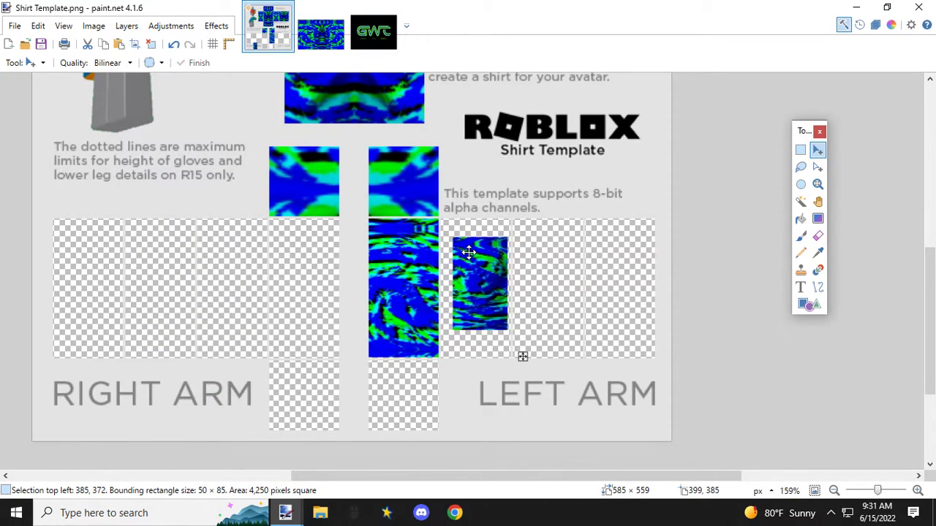
# Step: Align the strip with the second left-arm panel's upper inner corner at 374, 355 and enlarge it to 64 × 127 px
pyautogui.keyDown('ctrl'); pyautogui.scroll(6, 468, 252); pyautogui.keyUp('ctrl')
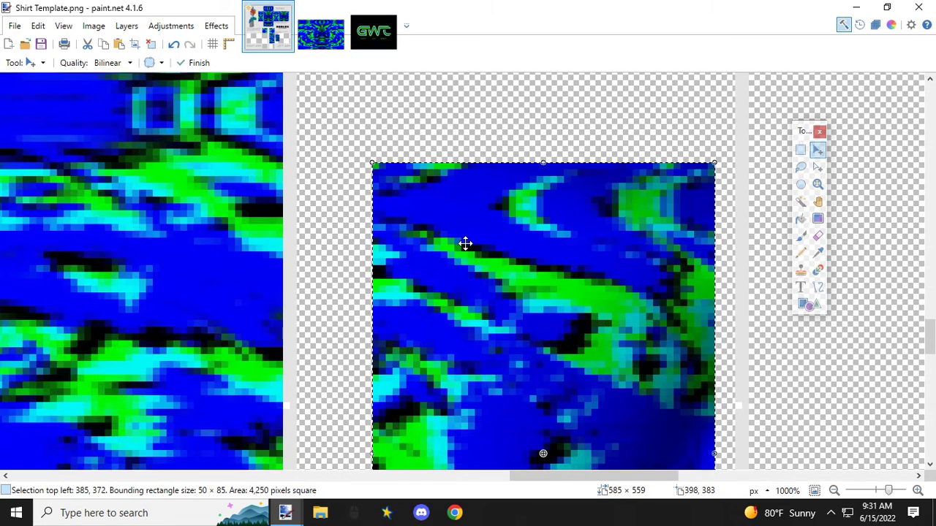
pyautogui.scroll(1, 466, 250)
pyautogui.moveTo(419, 281); pyautogui.dragTo(344, 163)
pyautogui.scroll(-3, 444, 211)
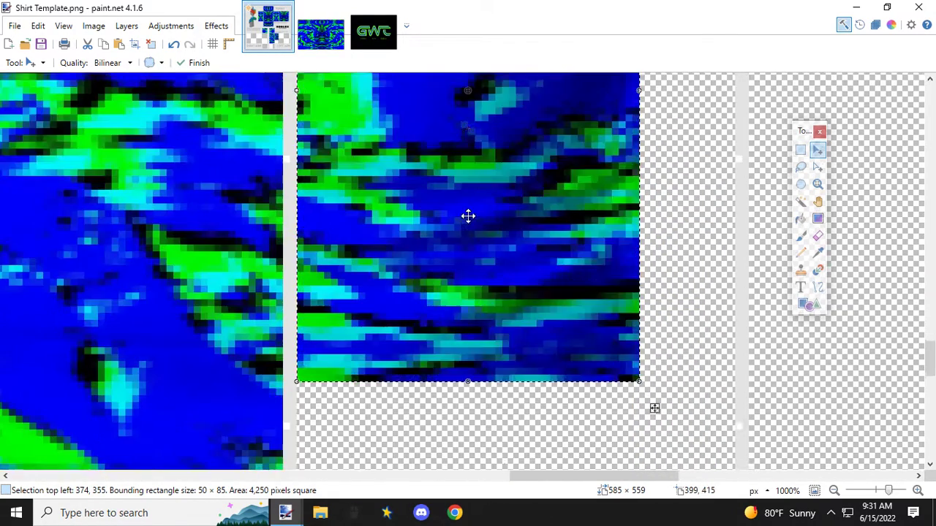
pyautogui.scroll(-1, 468, 216)
pyautogui.scroll(-4, 518, 221)
pyautogui.scroll(2, 553, 229)
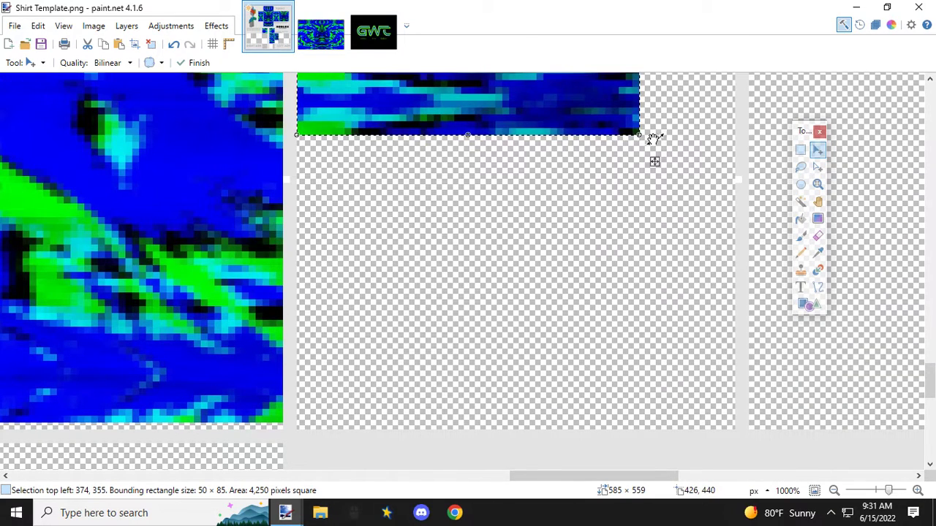
pyautogui.moveTo(639, 132); pyautogui.dragTo(736, 426)
pyautogui.scroll(-5, 495, 368)
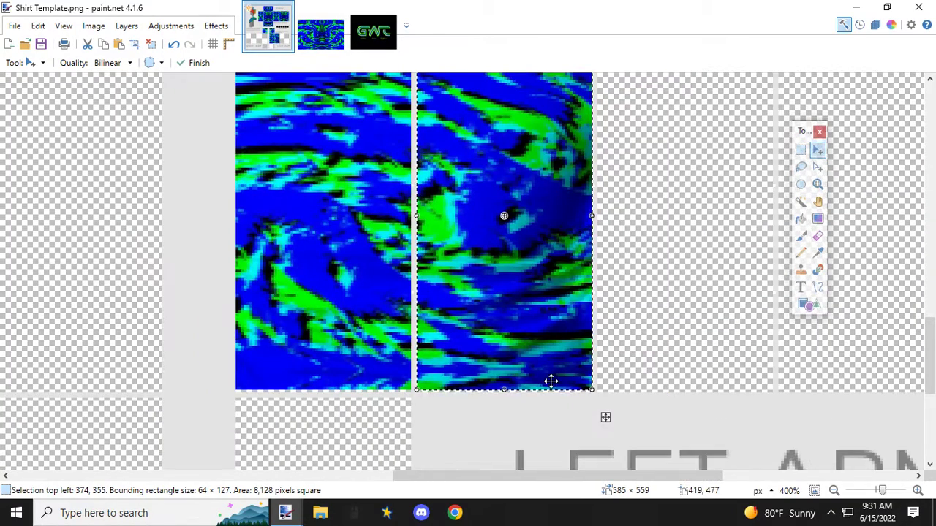
# Step: Duplicate the second left-arm strip, mirror it horizontally at 56 × 127 px and move it over the right arm's second panel from the inside
pyautogui.moveTo(563, 477); pyautogui.dragTo(522, 475)
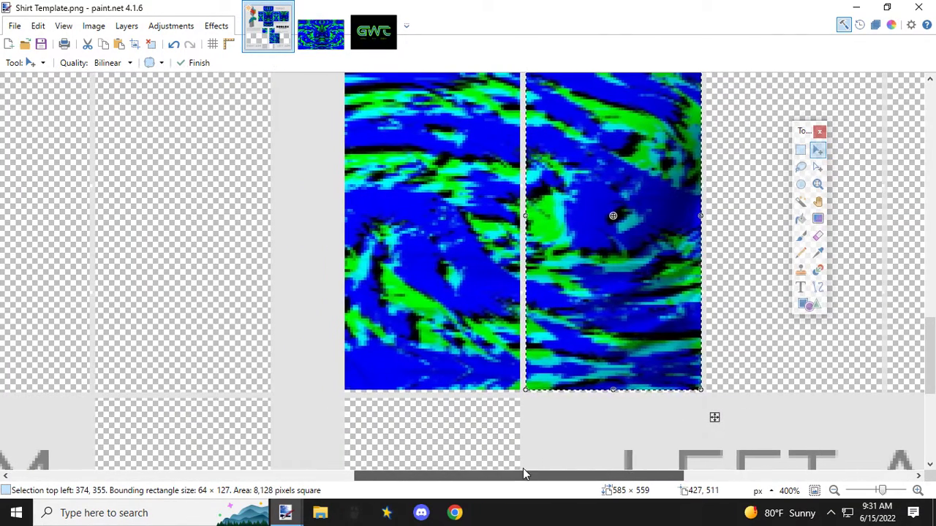
pyautogui.scroll(-2, 596, 383)
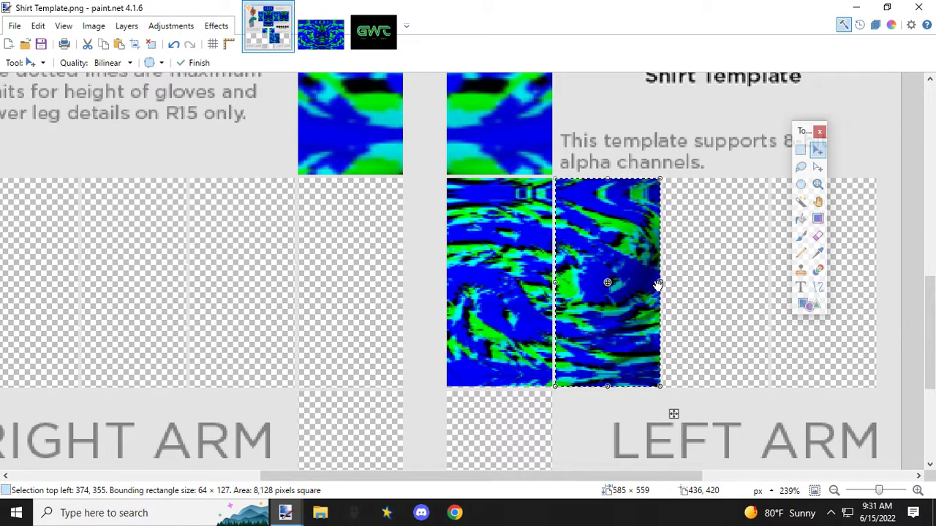
pyautogui.moveTo(661, 283); pyautogui.dragTo(462, 284)
pyautogui.moveTo(507, 233); pyautogui.dragTo(209, 240)
# Step: Align the mirrored strip with the right arm's second panel at 151, 355 and widen it to 64 × 127 px
pyautogui.keyDown('ctrl'); pyautogui.scroll(3, 198, 241); pyautogui.keyUp('ctrl')
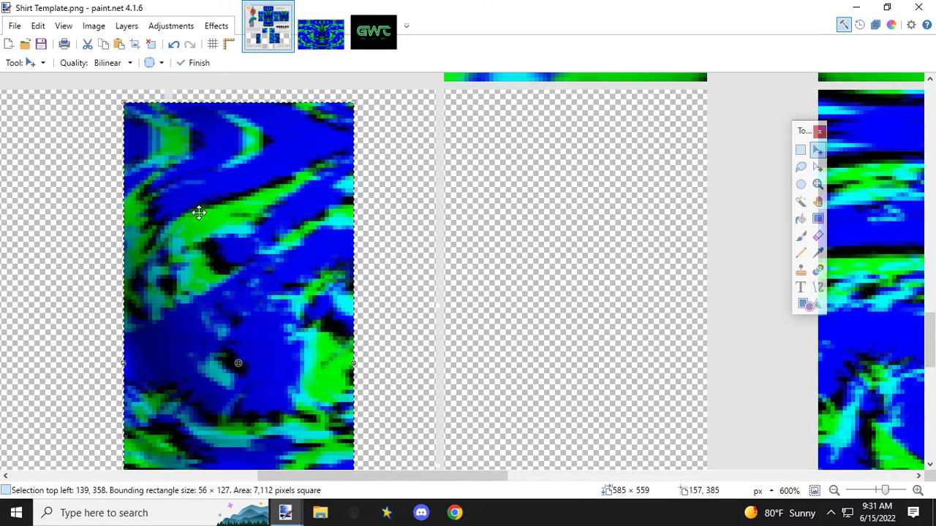
pyautogui.moveTo(148, 127); pyautogui.dragTo(195, 115)
pyautogui.scroll(-5, 246, 215)
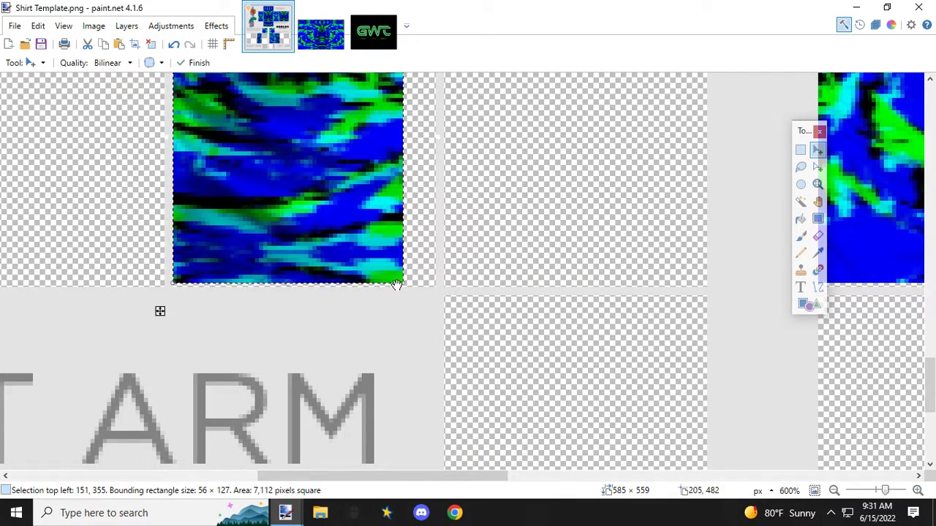
pyautogui.moveTo(403, 281); pyautogui.dragTo(436, 285)
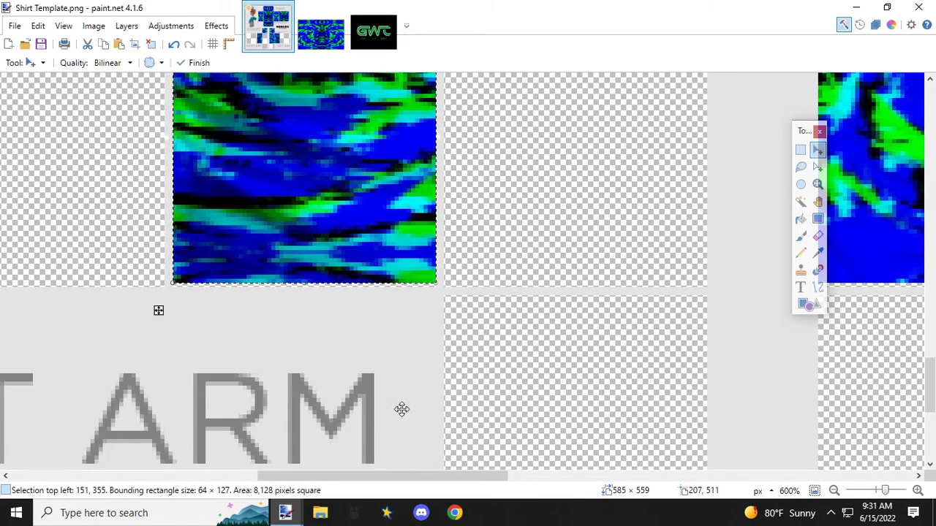
# Step: Select the left arm's innermost 64 × 127 px strip at 308, 355 and paste a copy of it
pyautogui.moveTo(376, 469); pyautogui.dragTo(521, 476)
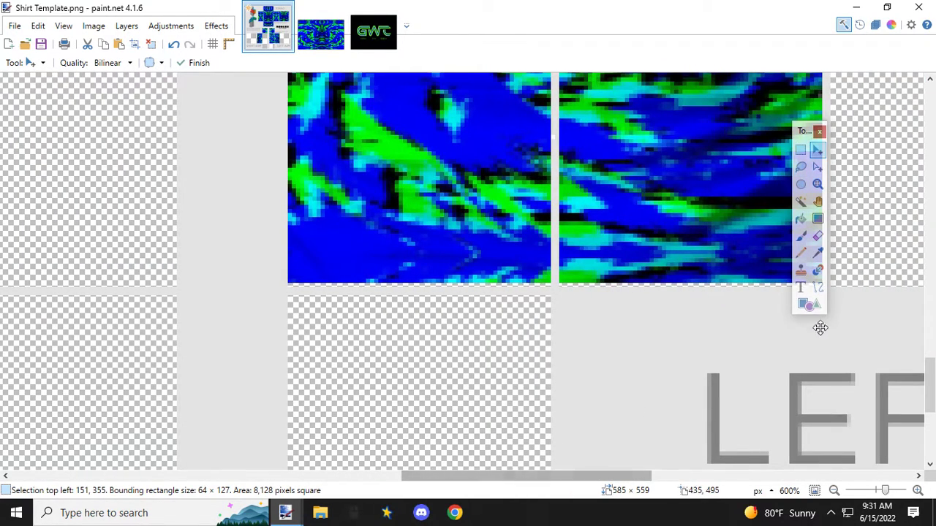
pyautogui.click(801, 149)
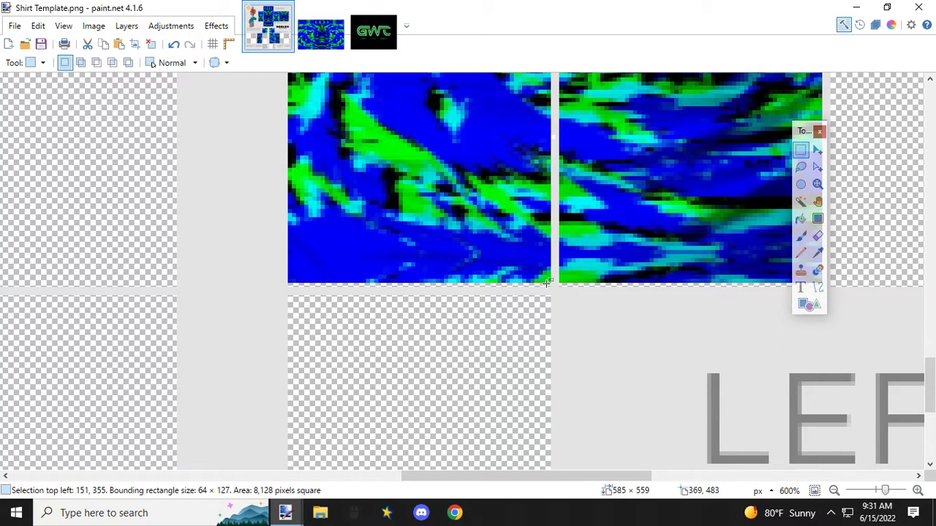
pyautogui.moveTo(550, 280); pyautogui.dragTo(291, 256)
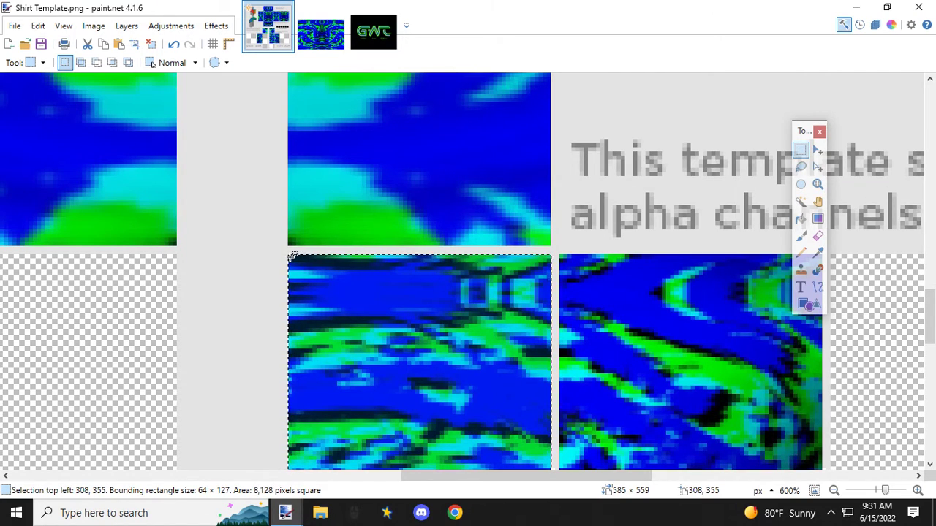
pyautogui.hotkey('ctrl', 'v')
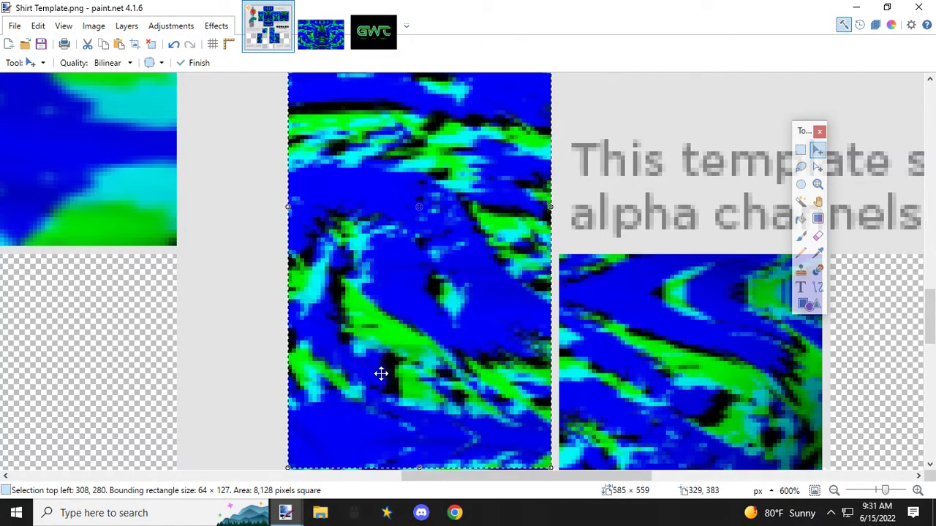
# Step: Mirror the copied strip horizontally, shrink it to 53 × 103 px and move it over the right arm's innermost panel
pyautogui.moveTo(505, 475); pyautogui.dragTo(434, 478)
pyautogui.moveTo(695, 268); pyautogui.dragTo(631, 284)
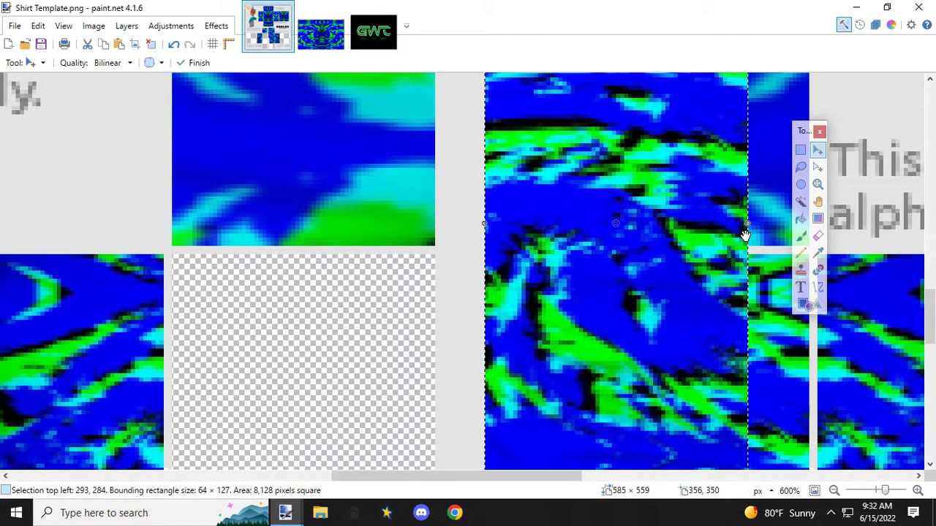
pyautogui.moveTo(749, 221); pyautogui.dragTo(267, 219)
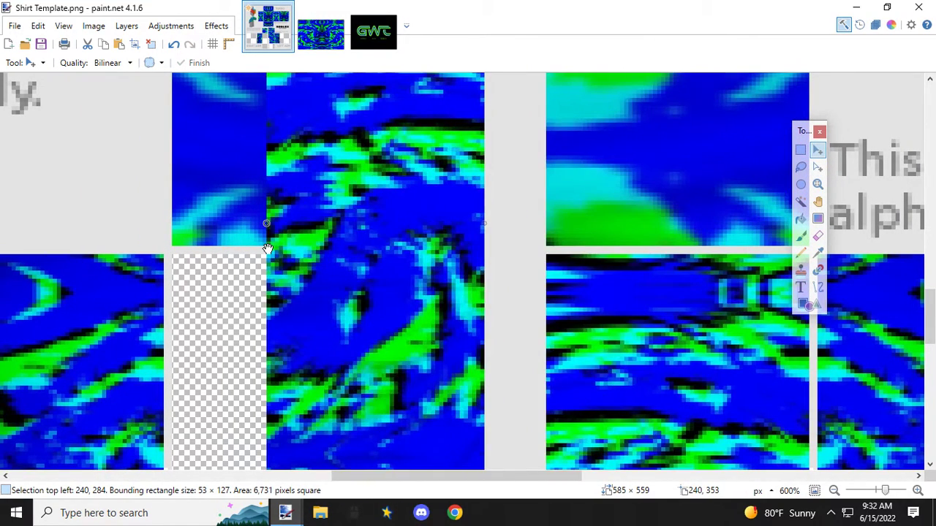
pyautogui.scroll(3, 321, 190)
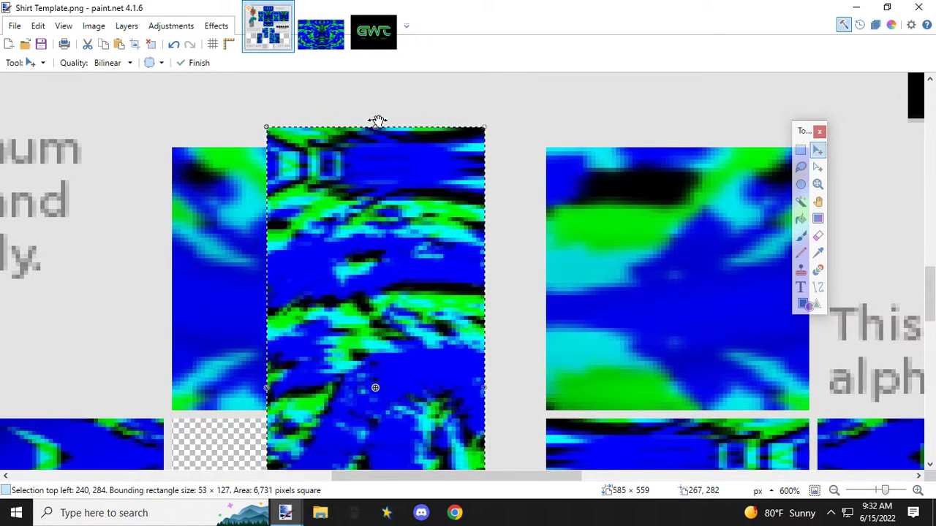
pyautogui.moveTo(375, 129); pyautogui.dragTo(366, 226)
pyautogui.moveTo(363, 263); pyautogui.dragTo(308, 430)
# Step: Align the mirrored strip with the right arm's innermost panel at 217, 355 and enlarge it to 64 × 127 px
pyautogui.scroll(-5, 353, 350)
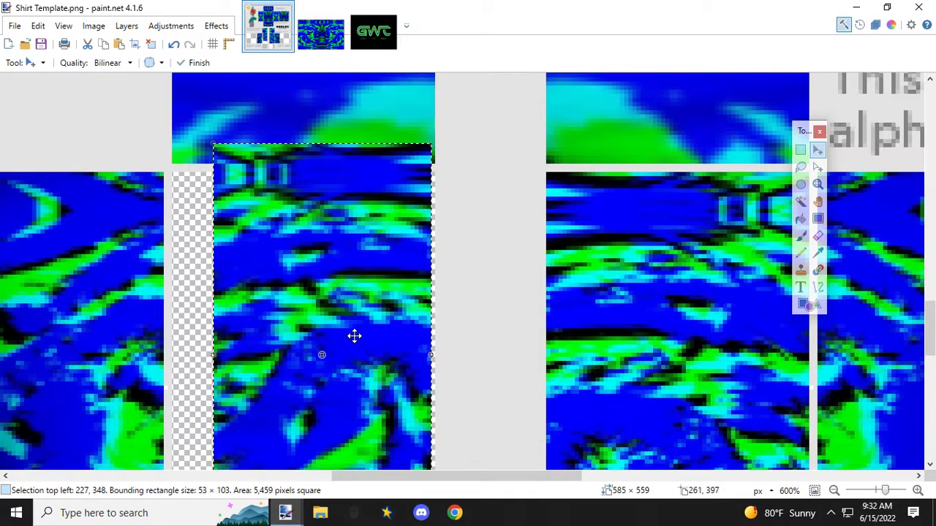
pyautogui.moveTo(254, 174); pyautogui.dragTo(210, 200)
pyautogui.scroll(-6, 284, 212)
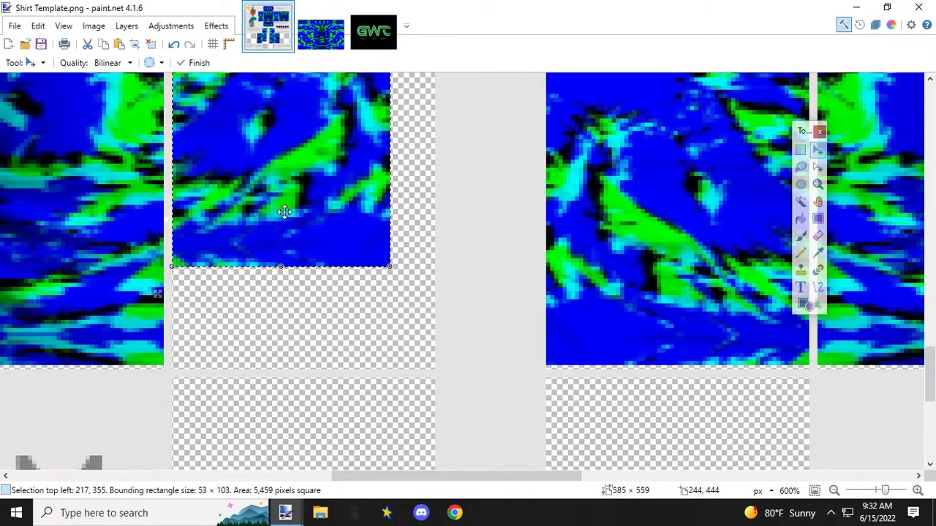
pyautogui.moveTo(387, 265); pyautogui.dragTo(434, 367)
pyautogui.scroll(-4, 377, 317)
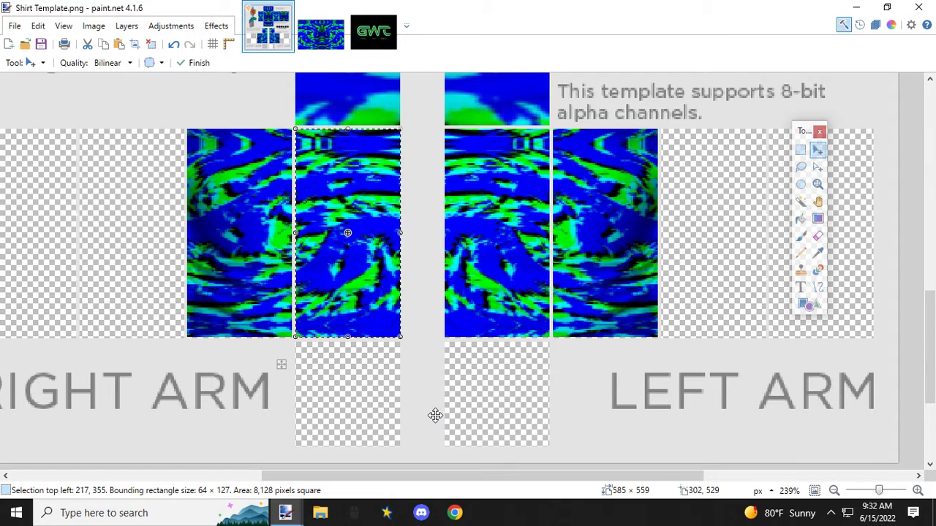
# Step: In the pattern image, select the 96 × 244 px strip at 195, 0 that begins at the pattern's mirror line
pyautogui.click(317, 45)
pyautogui.moveTo(552, 483); pyautogui.dragTo(701, 479)
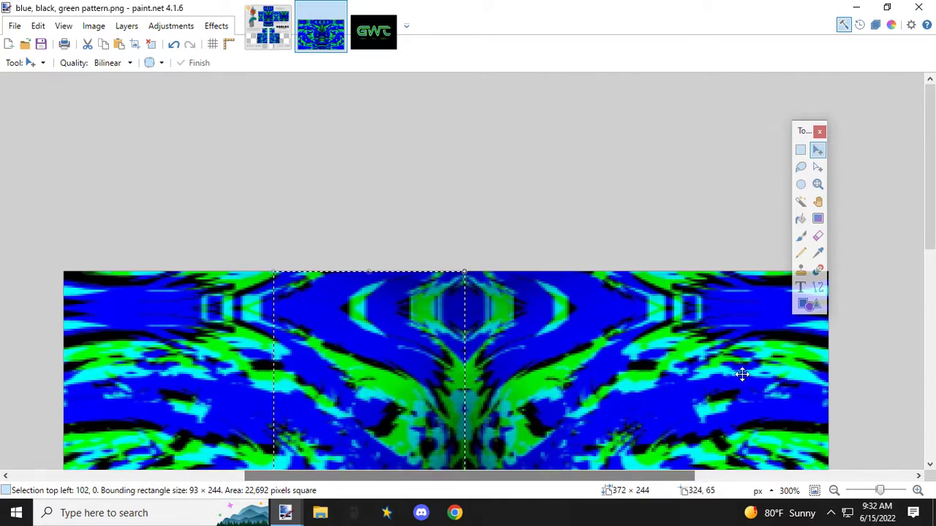
pyautogui.click(799, 152)
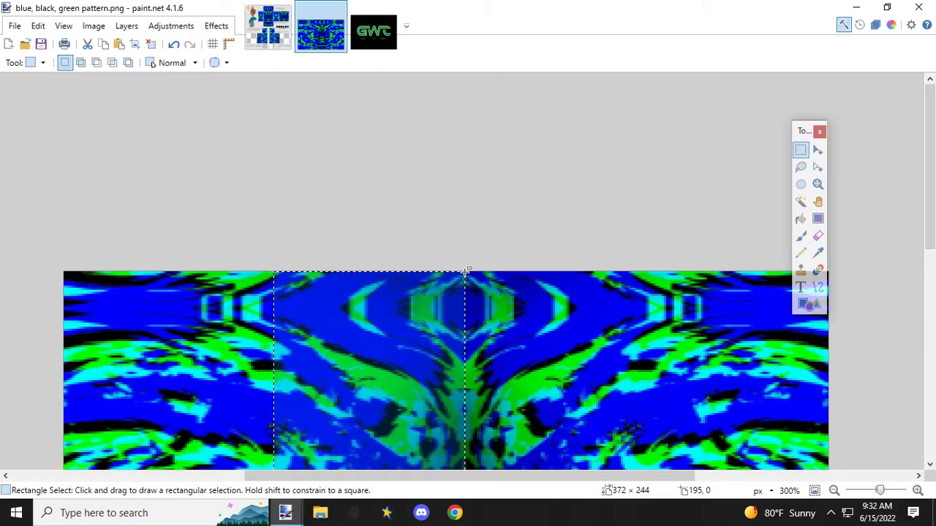
pyautogui.moveTo(465, 271); pyautogui.dragTo(663, 444)
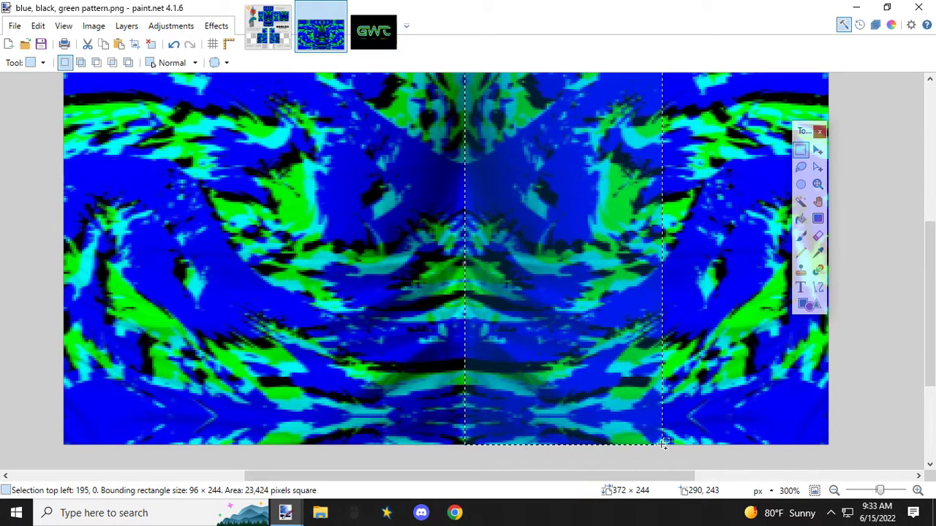
# Step: Paste the strip into the shirt template, shrink it to 38 × 98 px and move it over the left arm's third panel from the inside
pyautogui.click(267, 27)
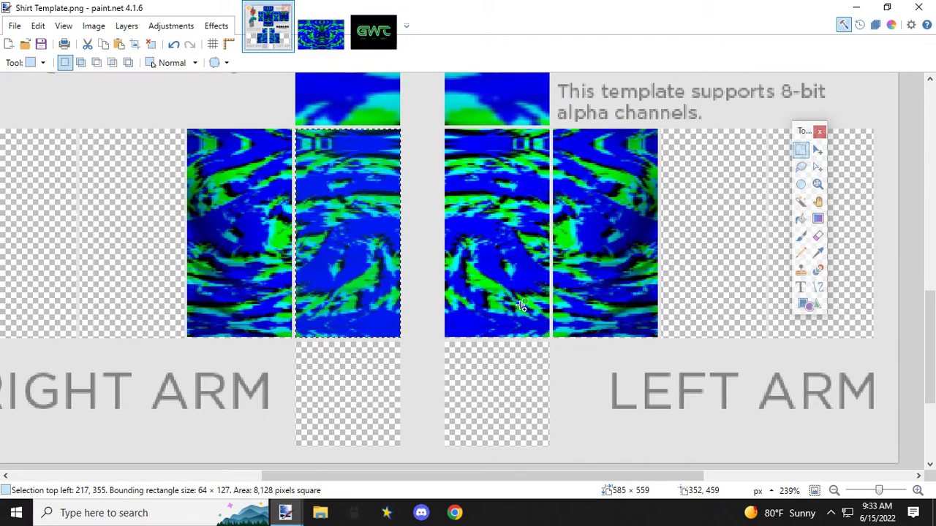
pyautogui.hotkey('ctrl', 'v')
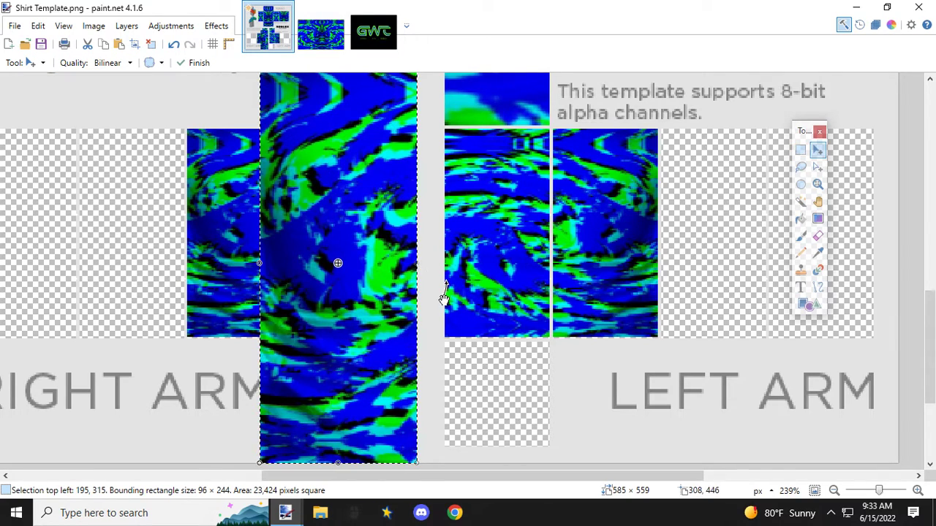
pyautogui.moveTo(415, 463); pyautogui.dragTo(322, 227)
pyautogui.moveTo(288, 106); pyautogui.dragTo(687, 180)
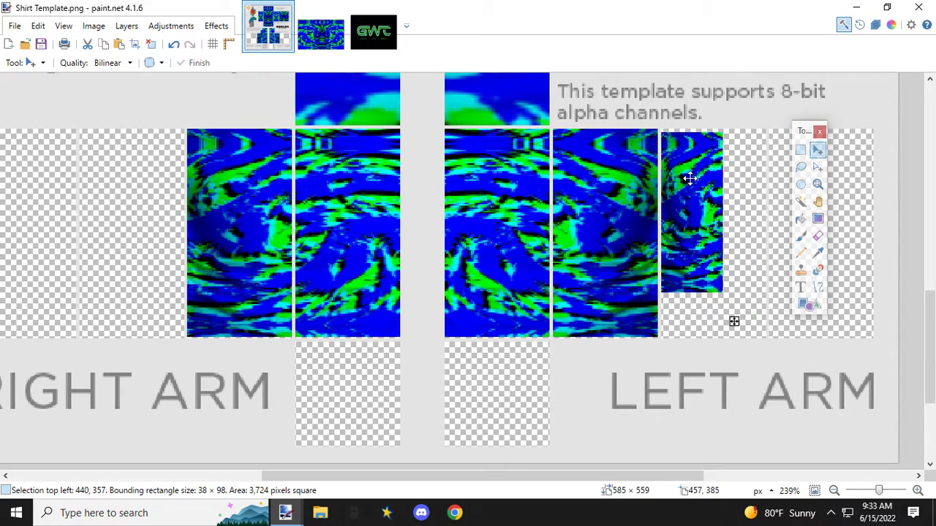
# Step: Align the pasted strip with the left arm's third panel at 440, 355 and enlarge it to 64 × 127 px
pyautogui.scroll(3, 687, 180)
pyautogui.scroll(3, 704, 148)
pyautogui.scroll(4, 627, 202)
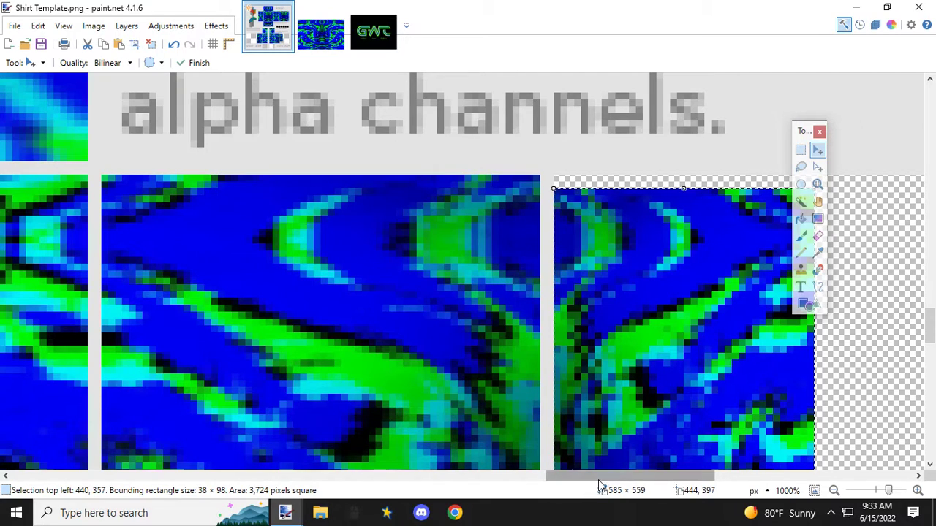
pyautogui.moveTo(597, 478); pyautogui.dragTo(644, 478)
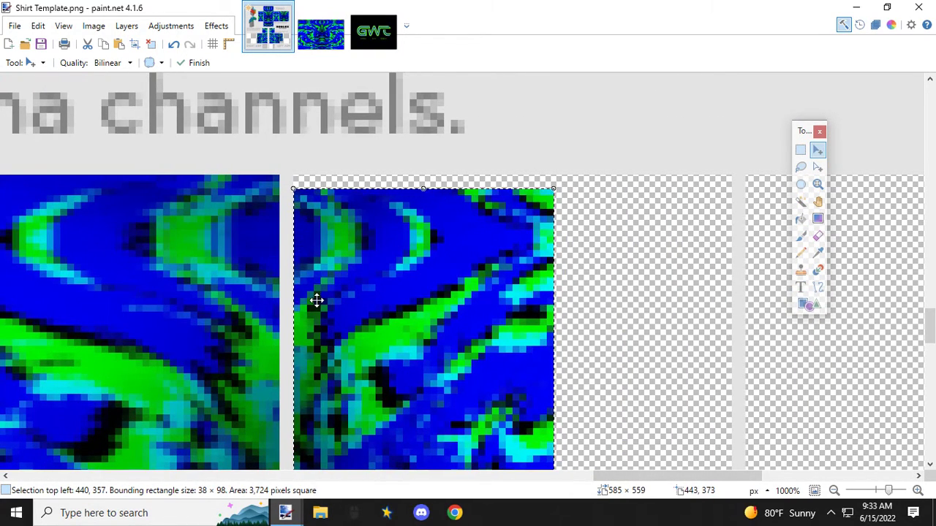
pyautogui.moveTo(305, 213); pyautogui.dragTo(307, 198)
pyautogui.scroll(-8, 388, 267)
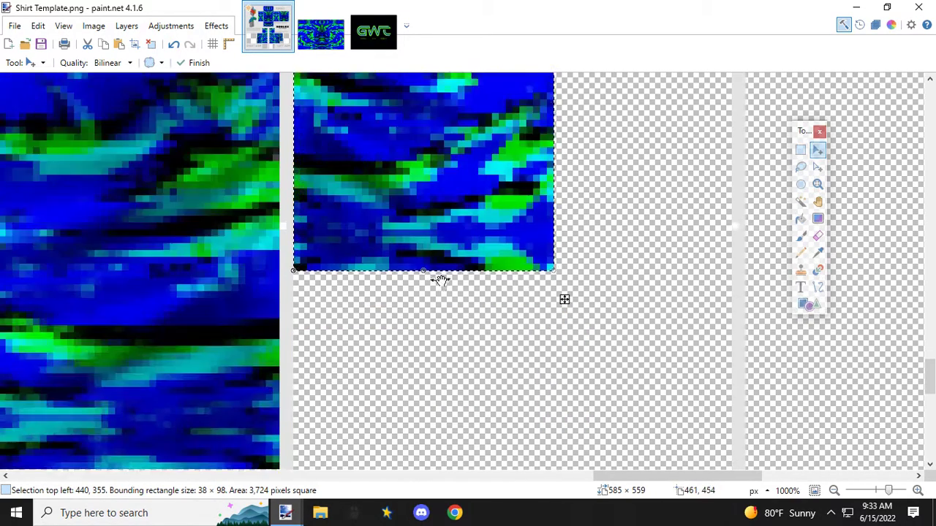
pyautogui.scroll(-3, 441, 280)
pyautogui.moveTo(556, 89); pyautogui.dragTo(714, 307)
pyautogui.moveTo(716, 312); pyautogui.dragTo(732, 310)
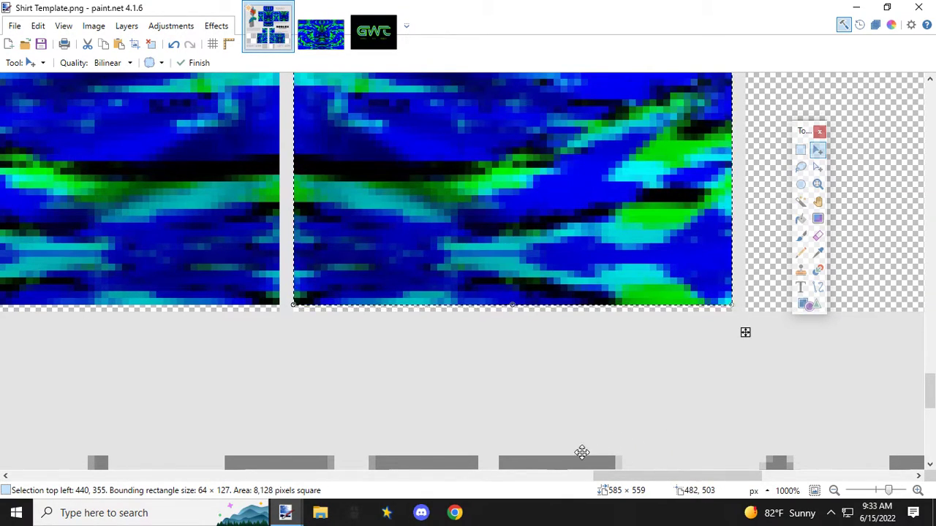
# Step: Mirror a copy of the strip horizontally, shrink it to 44 × 111 px and move it over the right arm's third panel from the inside
pyautogui.keyDown('ctrl'); pyautogui.scroll(-5, 501, 215); pyautogui.keyUp('ctrl')
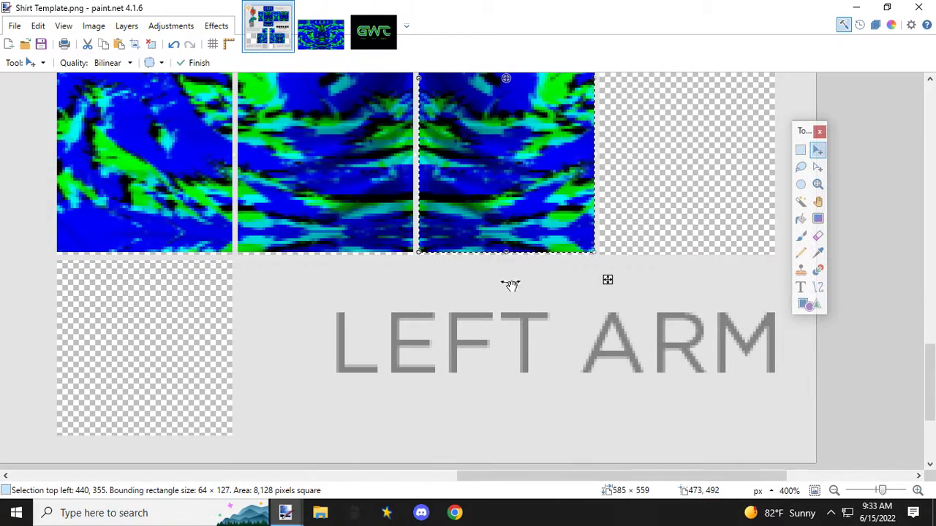
pyautogui.scroll(2, 509, 302)
pyautogui.scroll(-1, 509, 301)
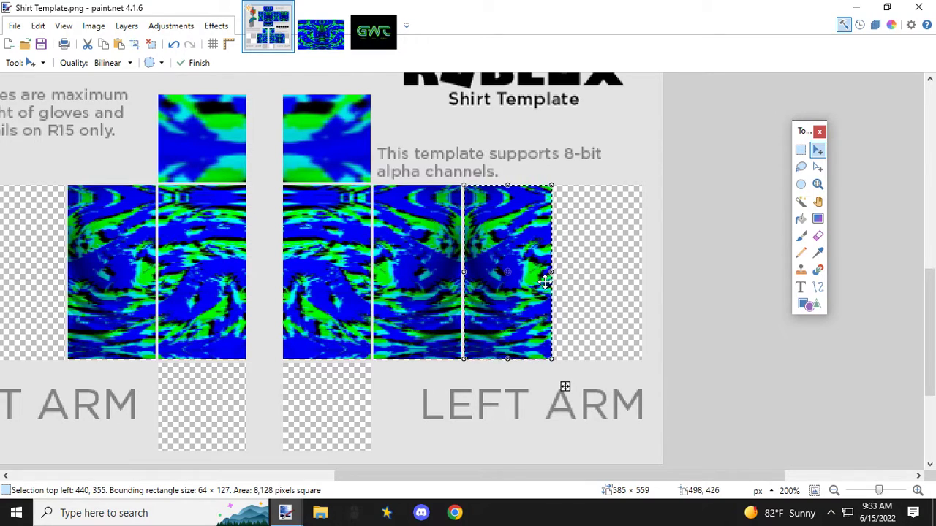
pyautogui.moveTo(550, 274); pyautogui.dragTo(375, 270)
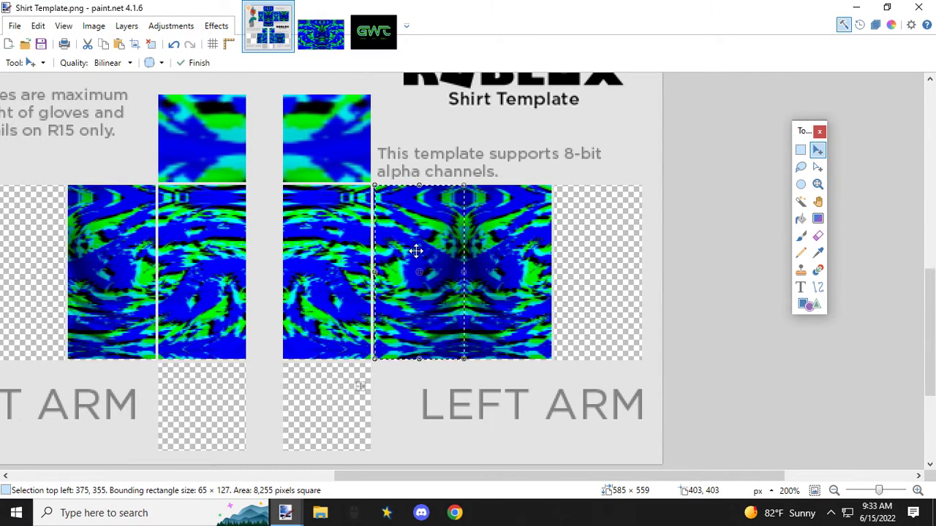
pyautogui.moveTo(481, 476); pyautogui.dragTo(364, 473)
pyautogui.moveTo(661, 211); pyautogui.dragTo(247, 215)
pyautogui.moveTo(289, 192); pyautogui.dragTo(241, 209)
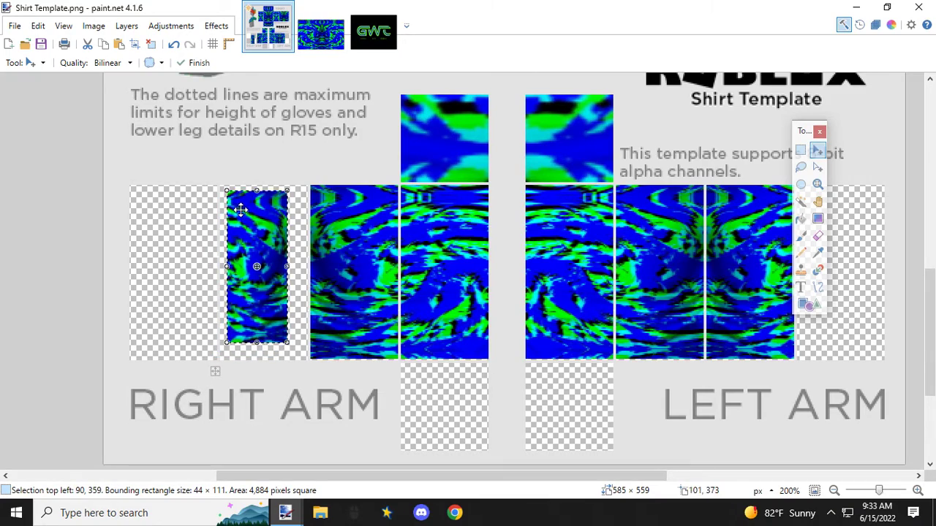
# Step: Align the mirrored strip with the right arm's third panel at 85, 355 and enlarge it to 64 × 127 px
pyautogui.scroll(3, 240, 209)
pyautogui.scroll(3, 231, 209)
pyautogui.moveTo(230, 178); pyautogui.dragTo(197, 140)
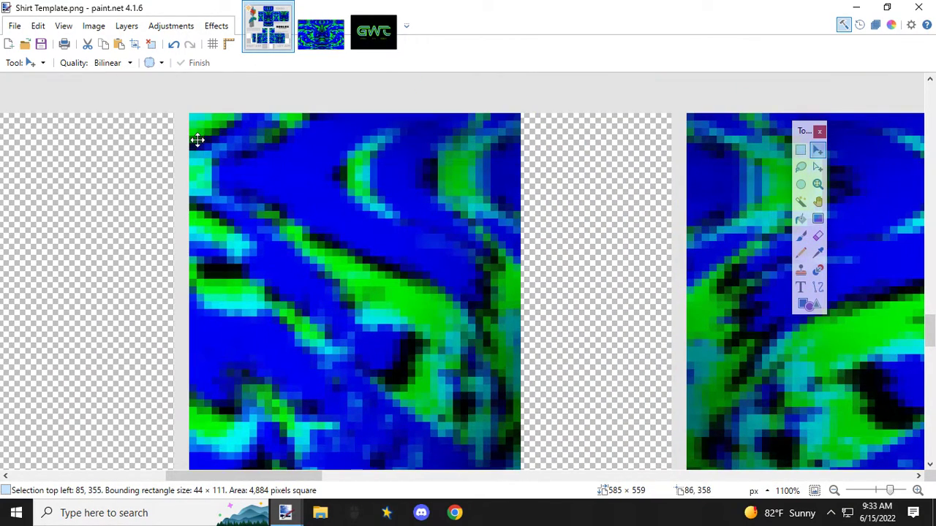
pyautogui.scroll(-5, 313, 213)
pyautogui.scroll(-5, 353, 235)
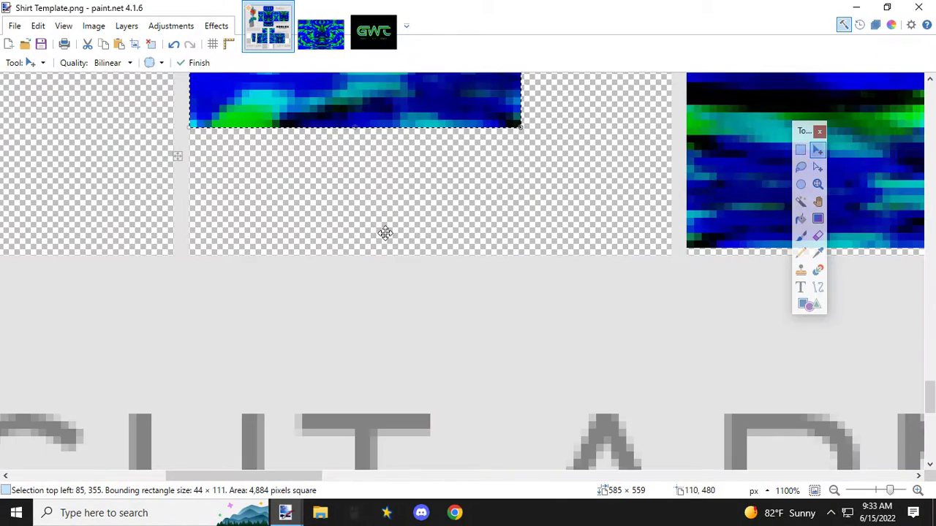
pyautogui.moveTo(522, 129); pyautogui.dragTo(671, 247)
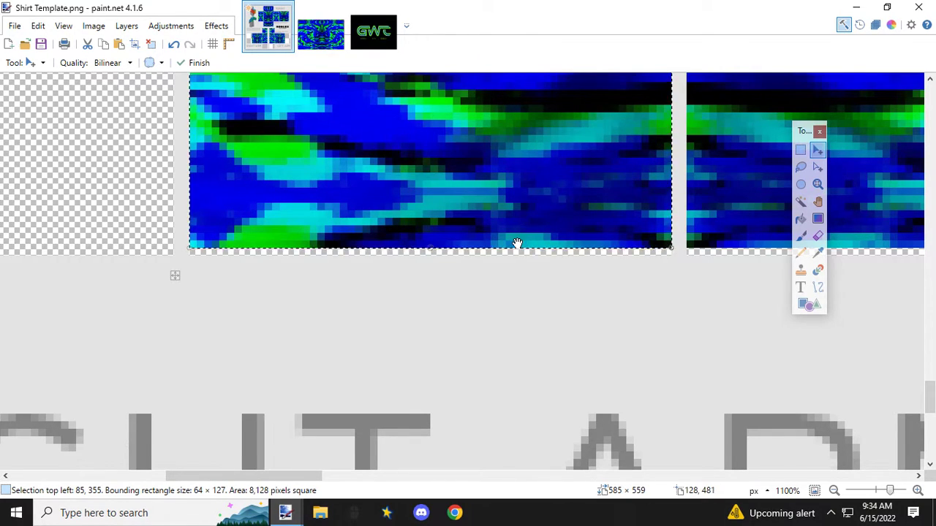
# Step: In the pattern image, select the 81 × 244 px strip from 291, 0 to the image's outer edge
pyautogui.scroll(-4, 517, 243)
pyautogui.moveTo(424, 478); pyautogui.dragTo(527, 477)
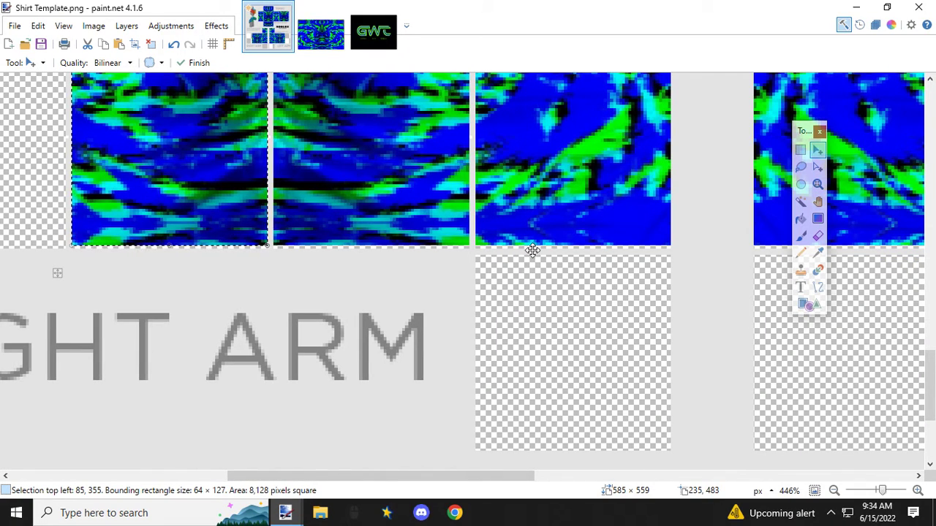
pyautogui.scroll(-1, 555, 377)
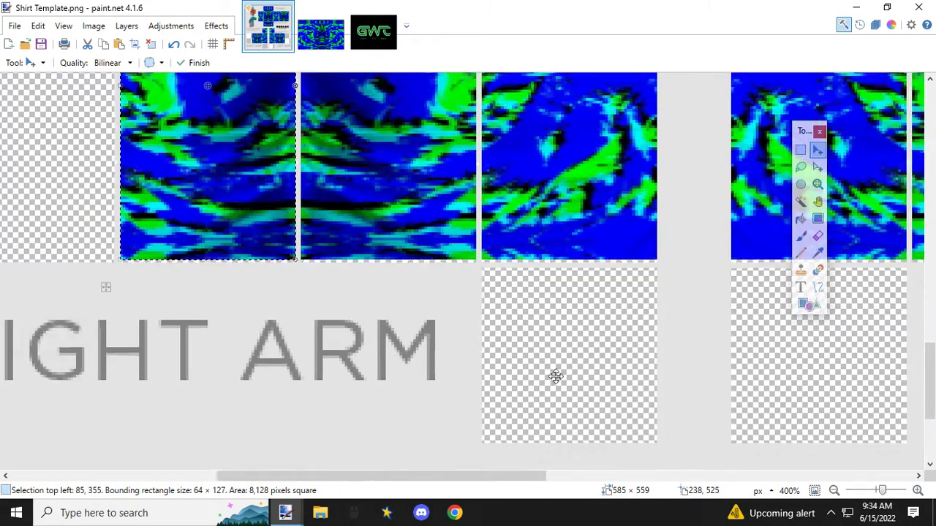
pyautogui.scroll(-2, 555, 377)
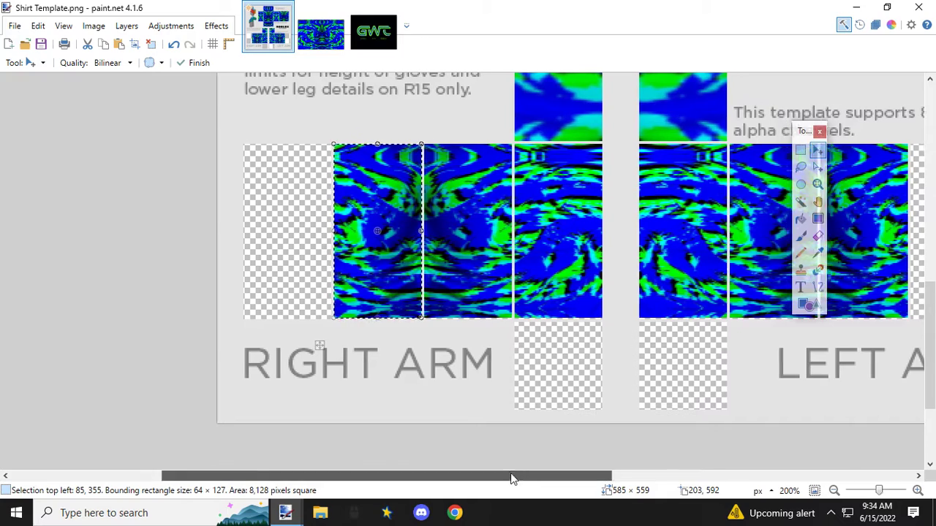
pyautogui.moveTo(512, 479); pyautogui.dragTo(618, 478)
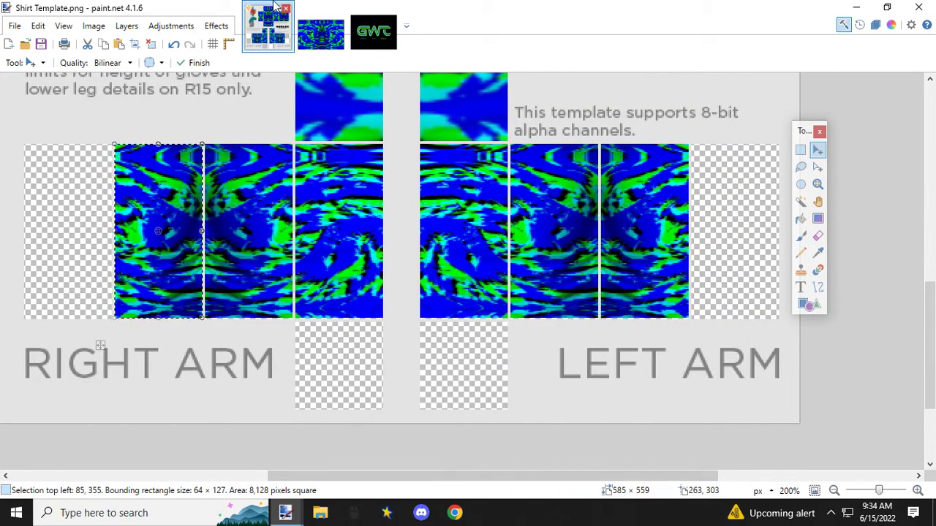
pyautogui.click(320, 31)
pyautogui.click(800, 150)
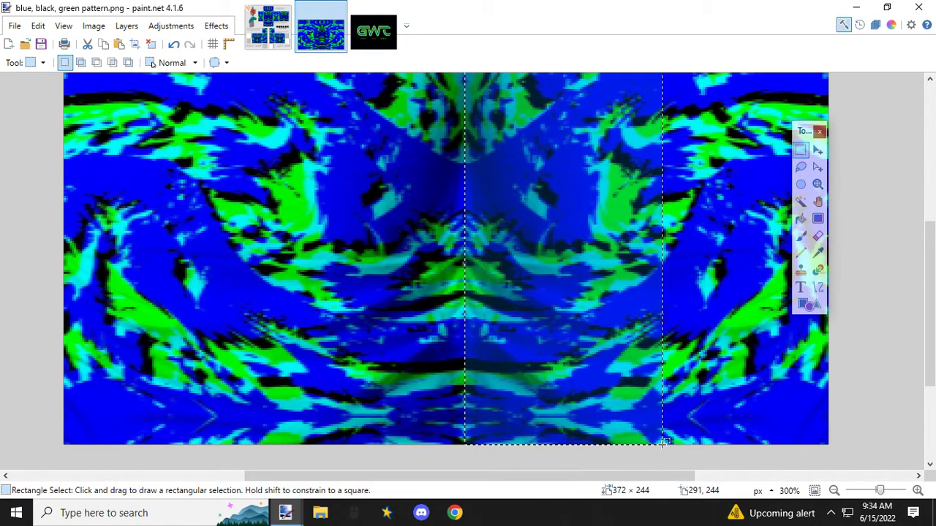
pyautogui.scroll(4, 663, 446)
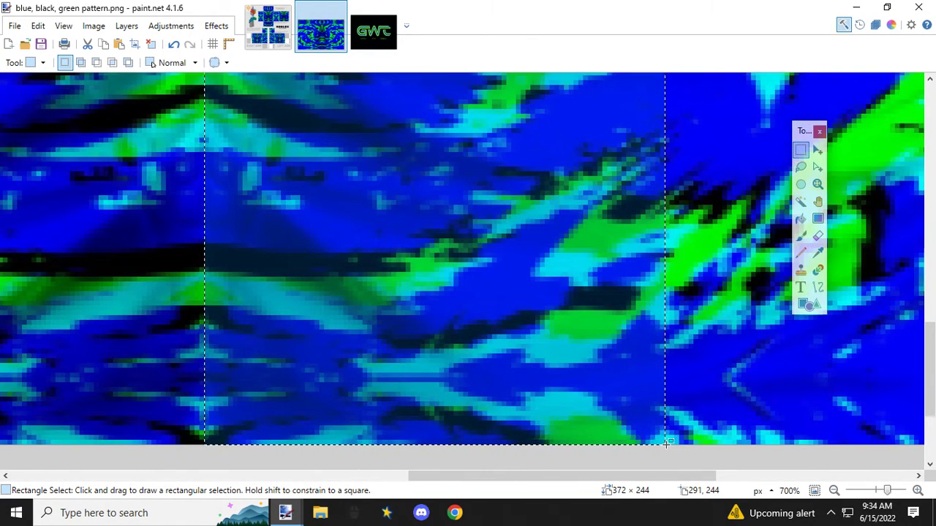
pyautogui.moveTo(665, 443); pyautogui.dragTo(915, 100)
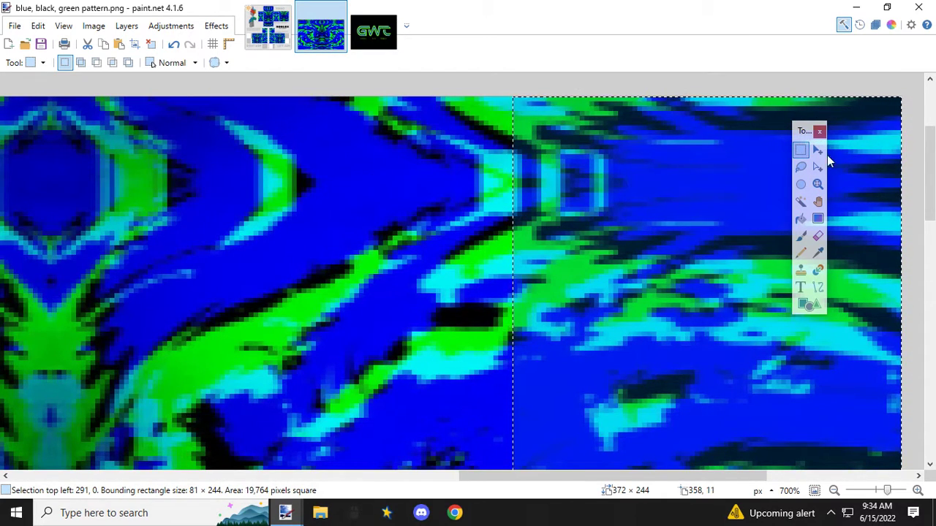
# Step: Paste the strip into the shirt template, shrink it to 56 × 107 px and move it over the left arm's outermost panel
pyautogui.click(268, 29)
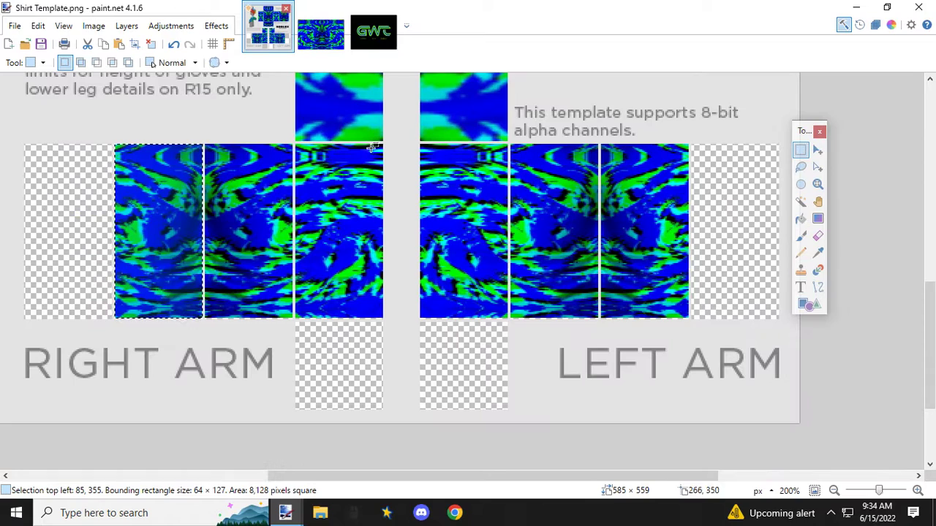
pyautogui.hotkey('ctrl', 'v')
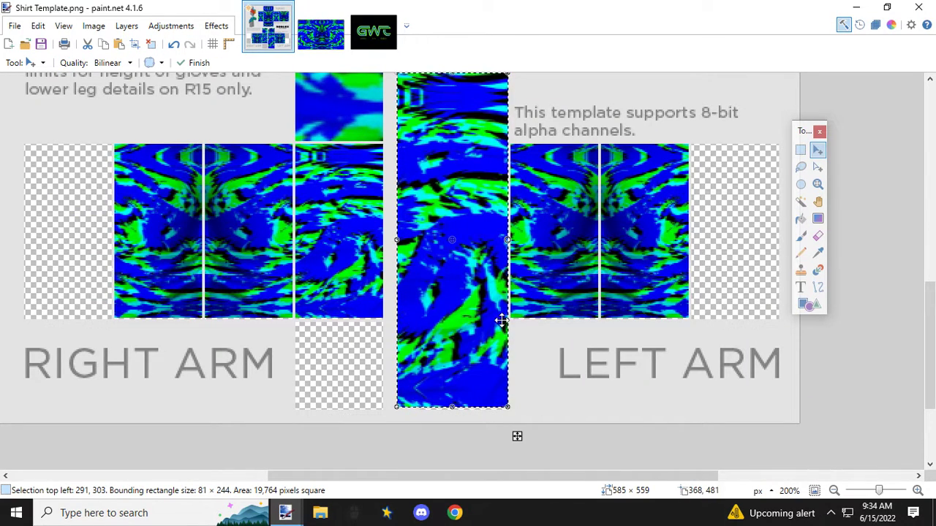
pyautogui.moveTo(508, 406); pyautogui.dragTo(474, 249)
pyautogui.moveTo(433, 98); pyautogui.dragTo(729, 180)
pyautogui.moveTo(773, 328); pyautogui.dragTo(771, 299)
pyautogui.scroll(3, 741, 222)
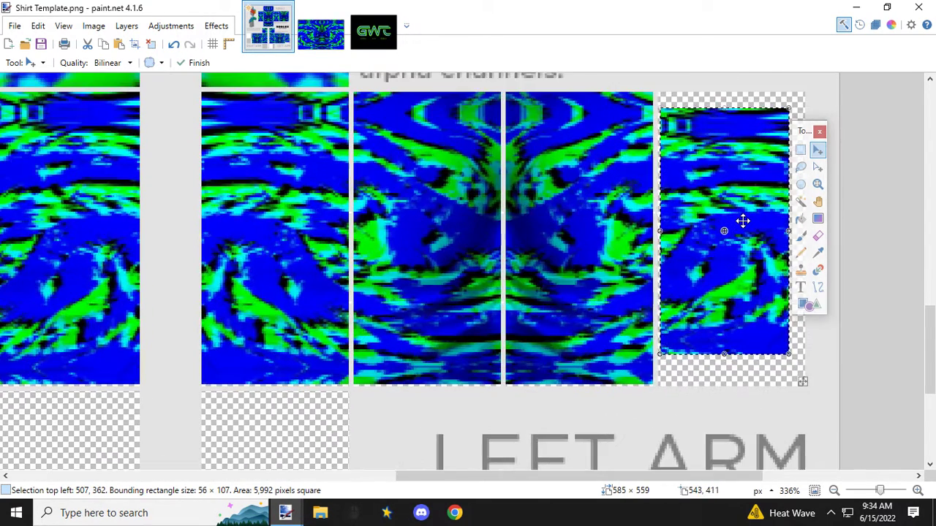
pyautogui.scroll(3, 710, 183)
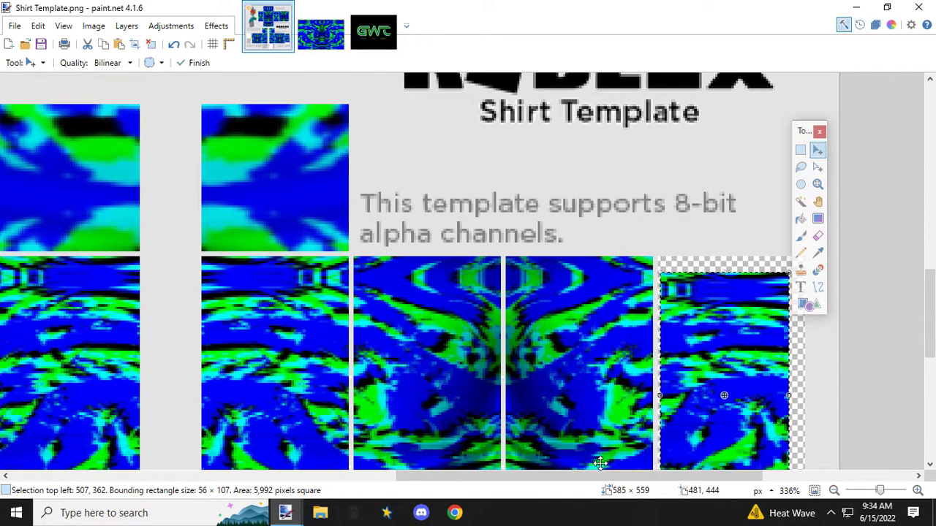
# Step: Align the pasted strip with the left arm's outermost panel at 506, 355 and enlarge it to 64 × 127 px
pyautogui.moveTo(598, 478); pyautogui.dragTo(662, 479)
pyautogui.moveTo(521, 292); pyautogui.dragTo(496, 251)
pyautogui.scroll(5, 520, 277)
pyautogui.scroll(-6, 595, 305)
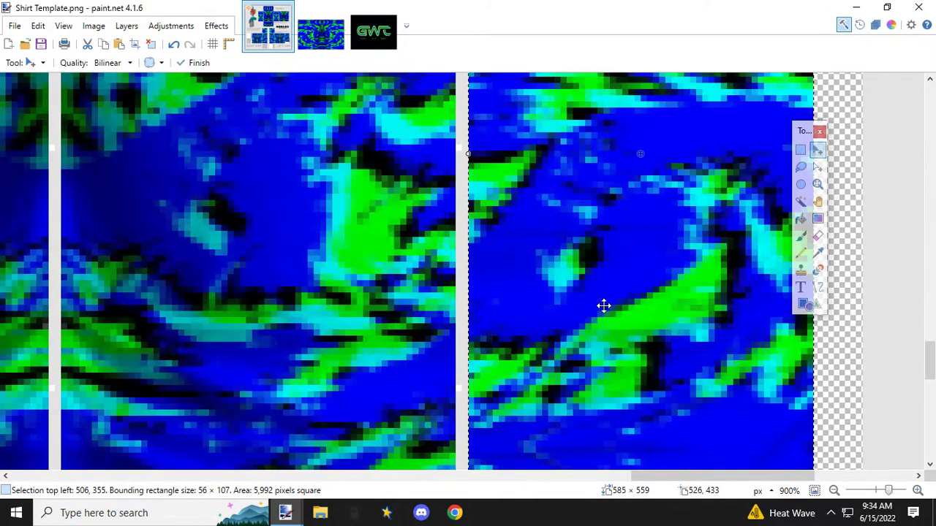
pyautogui.scroll(-6, 645, 309)
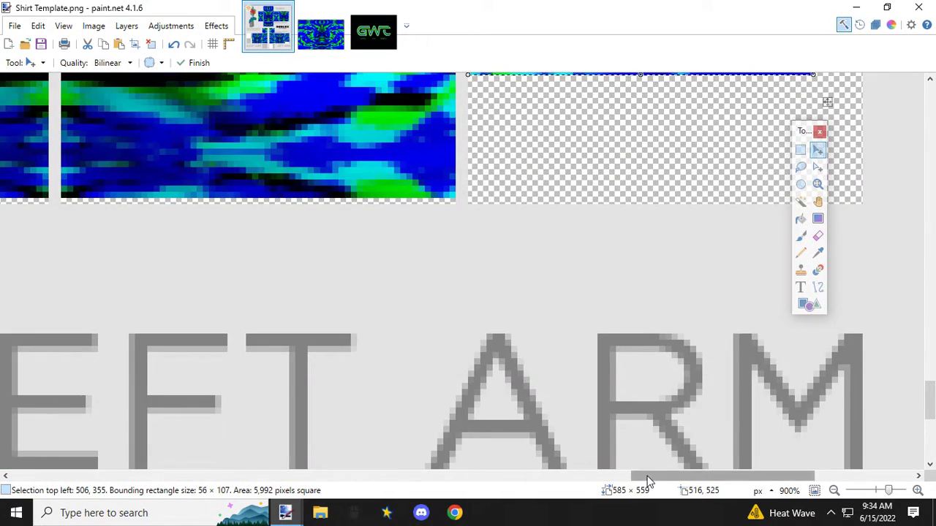
pyautogui.moveTo(648, 476); pyautogui.dragTo(691, 477)
pyautogui.scroll(1, 592, 298)
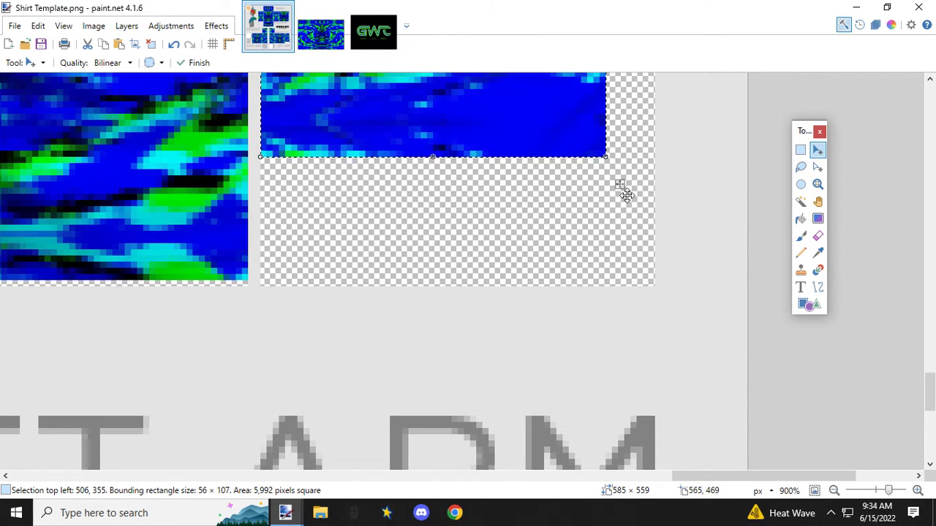
pyautogui.moveTo(607, 159); pyautogui.dragTo(656, 284)
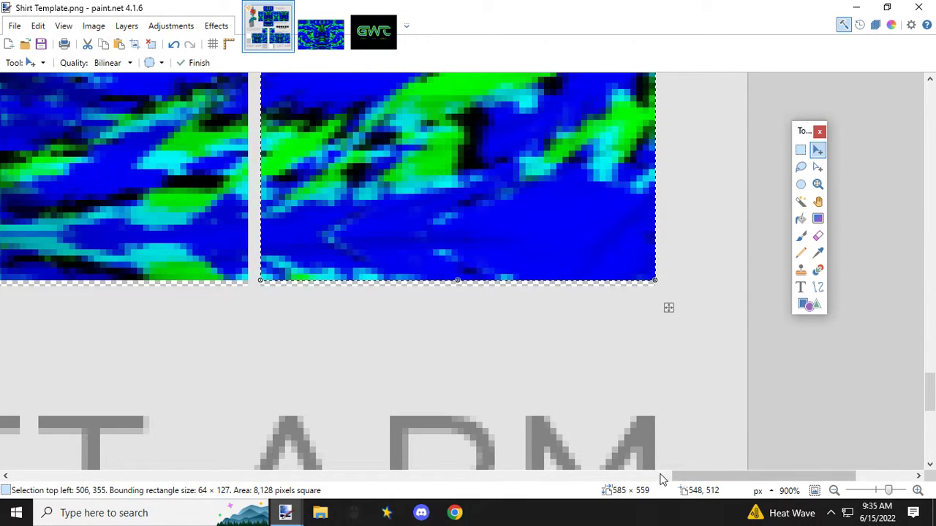
# Step: Paste a copy of the strip, mirror it horizontally at 50 × 127 px and move it over the right arm's outermost panel
pyautogui.moveTo(673, 476); pyautogui.dragTo(92, 401)
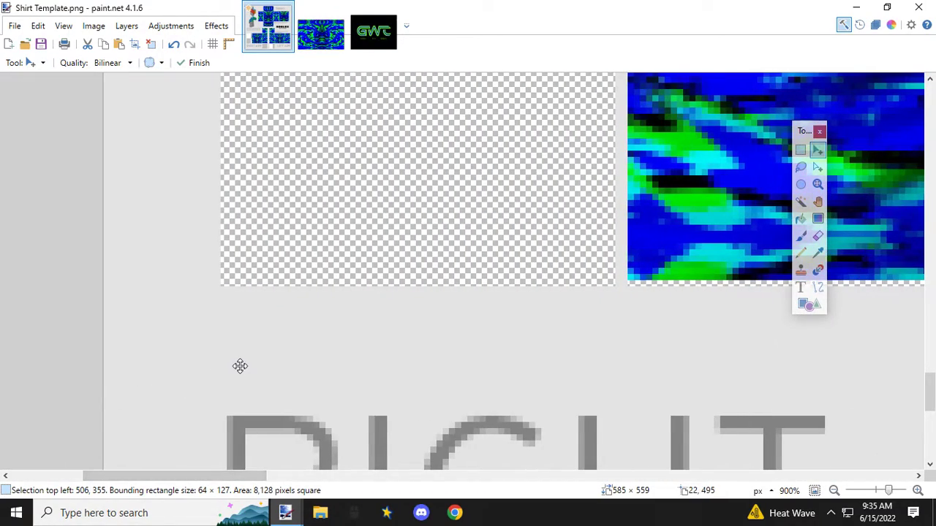
pyautogui.scroll(-5, 242, 366)
pyautogui.scroll(2, 287, 383)
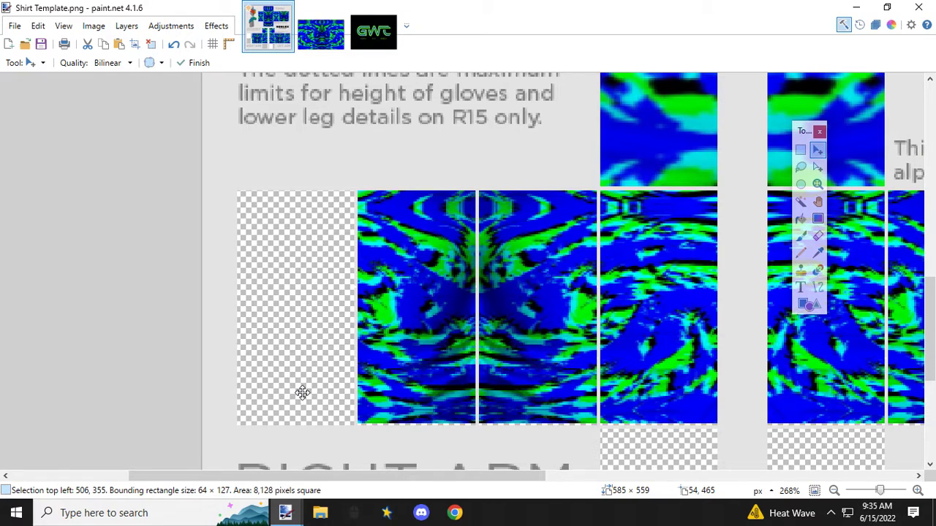
pyautogui.hotkey('ctrl', 'v')
pyautogui.moveTo(889, 256); pyautogui.dragTo(551, 269)
pyautogui.moveTo(585, 322); pyautogui.dragTo(374, 316)
pyautogui.moveTo(406, 238); pyautogui.dragTo(260, 228)
pyautogui.scroll(1, 226, 212)
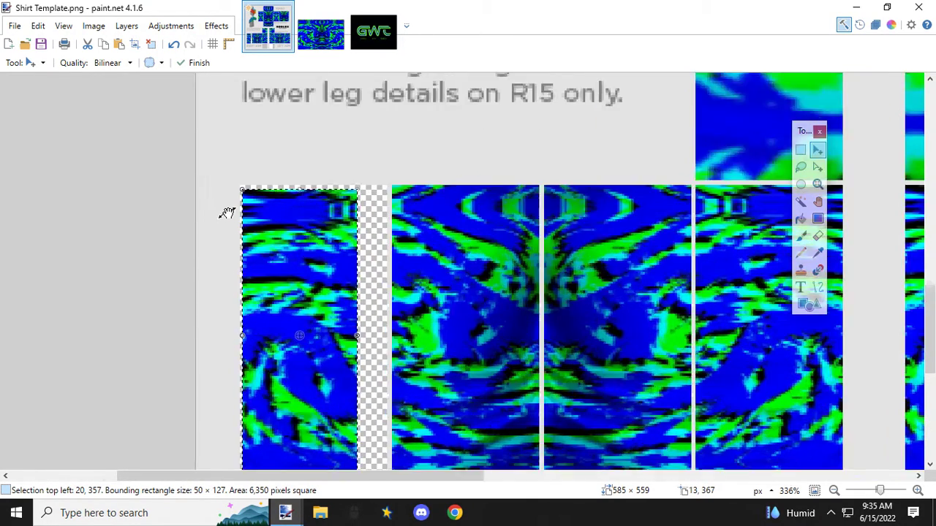
# Step: Align the pasted strip with the right arm's outermost panel at 19, 355 and widen it to 64 × 127 px
pyautogui.scroll(3, 227, 213)
pyautogui.moveTo(272, 190); pyautogui.dragTo(266, 182)
pyautogui.scroll(-4, 302, 227)
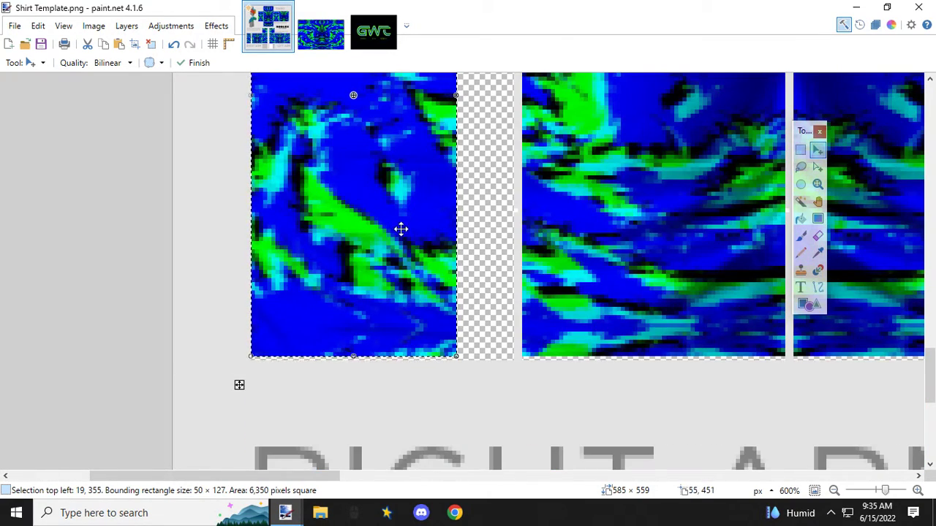
pyautogui.moveTo(456, 95); pyautogui.dragTo(516, 97)
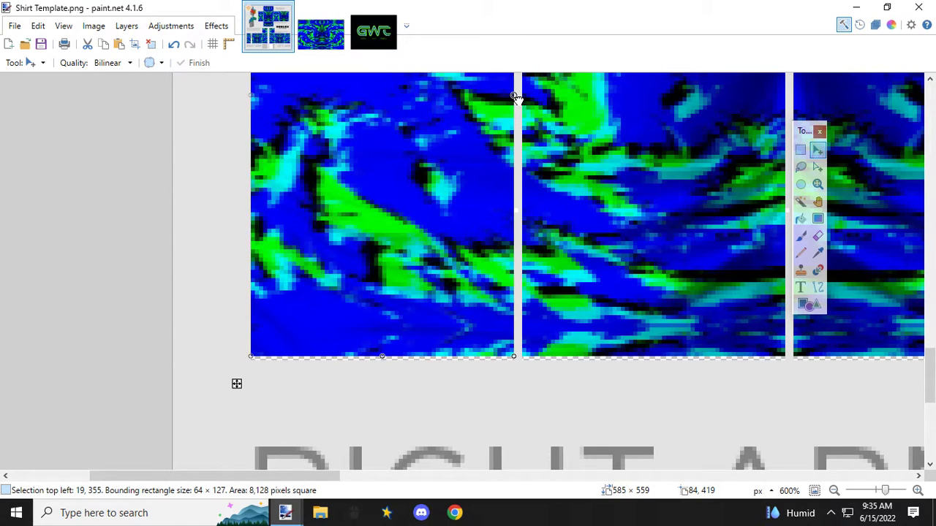
# Step: Check the strip's fit along the lower edge of the right arm panel and review the template's arm and torso panels
pyautogui.scroll(7, 479, 368)
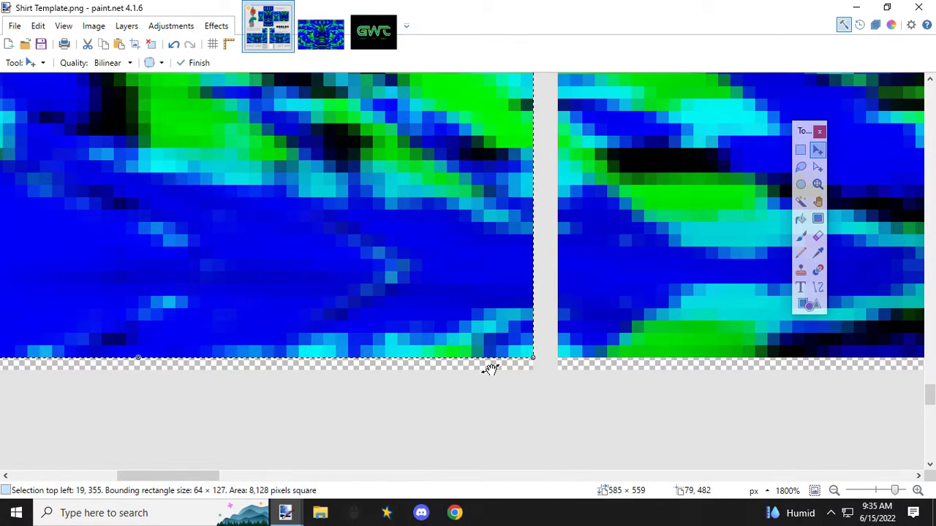
pyautogui.scroll(2, 520, 370)
pyautogui.scroll(-10, 522, 370)
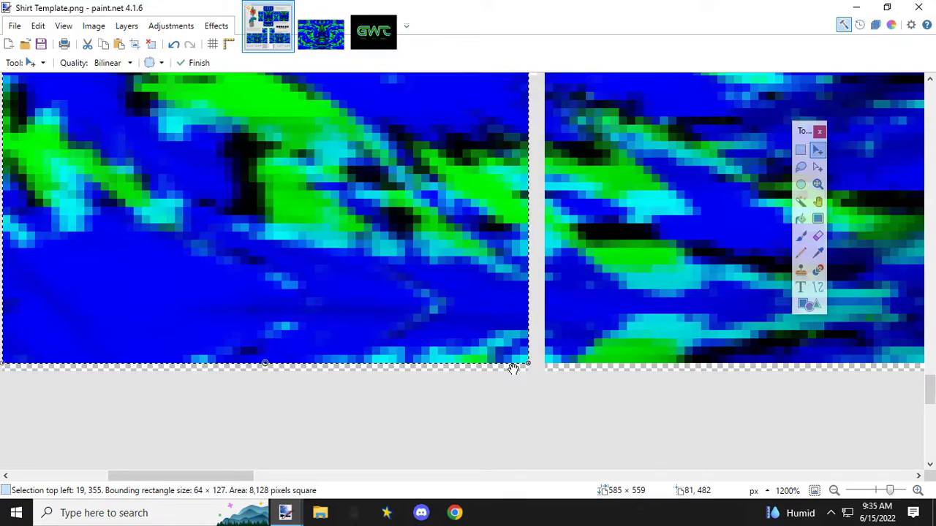
pyautogui.scroll(-3, 522, 370)
pyautogui.moveTo(474, 476); pyautogui.dragTo(666, 475)
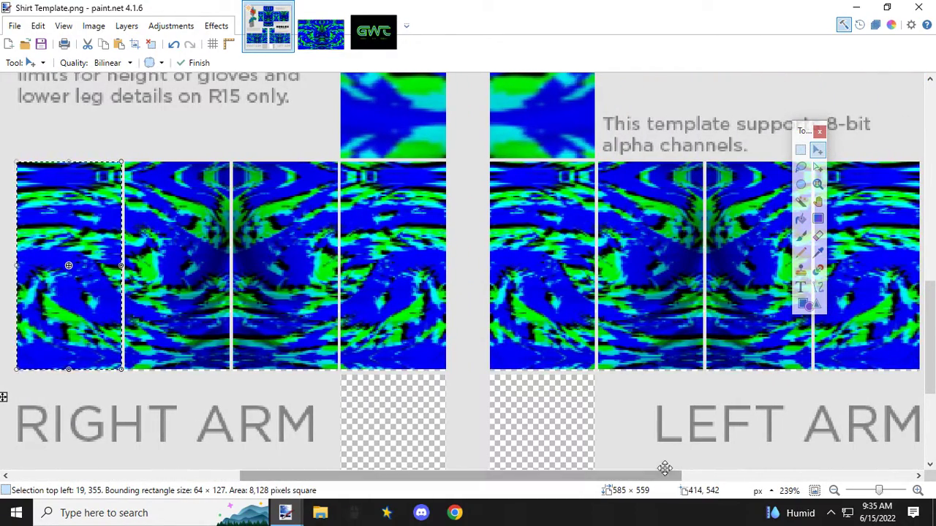
pyautogui.moveTo(554, 478); pyautogui.dragTo(510, 464)
pyautogui.scroll(10, 515, 446)
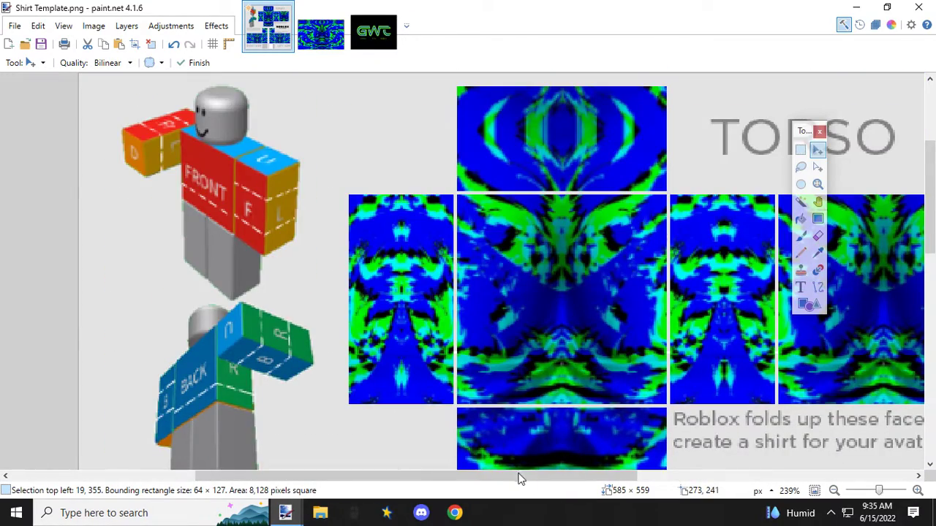
pyautogui.moveTo(518, 479); pyautogui.dragTo(543, 479)
pyautogui.scroll(-4, 519, 395)
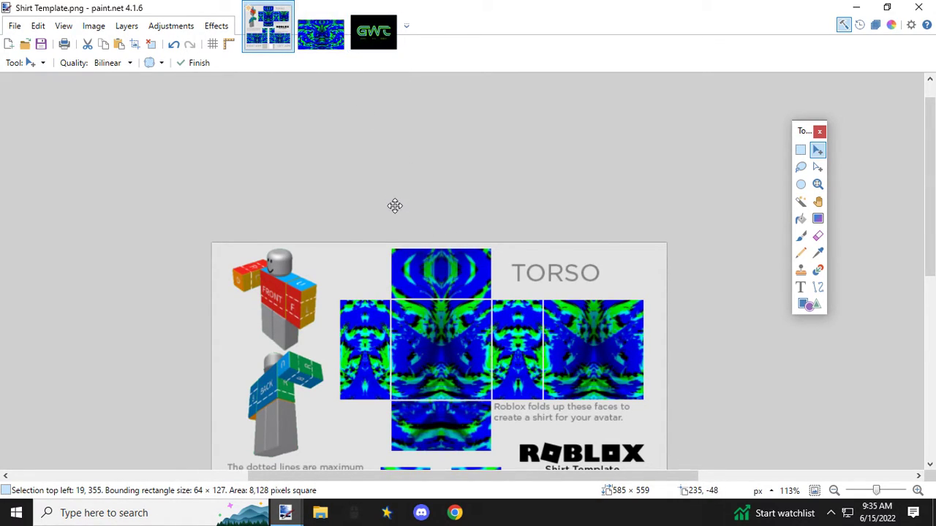
# Step: Switch to the GWT logo image and activate the Rectangle Select tool
pyautogui.click(378, 40)
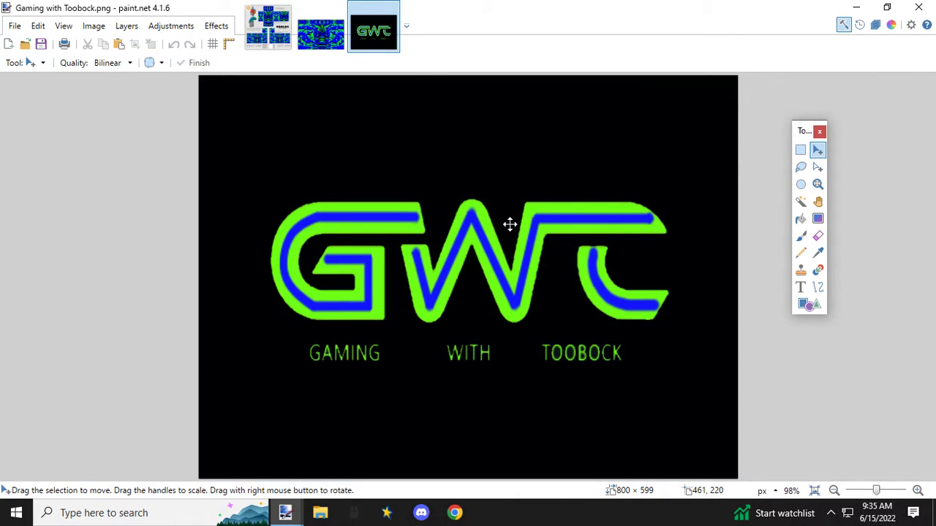
pyautogui.click(801, 151)
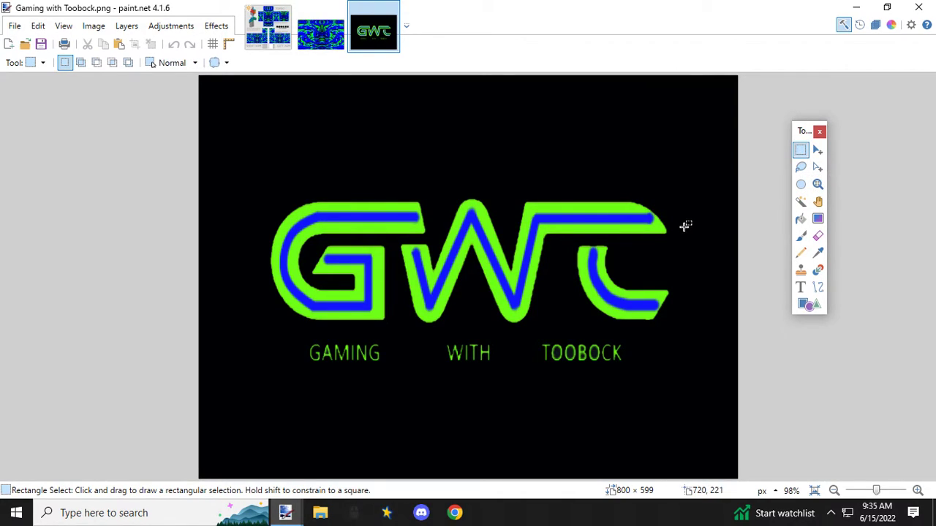
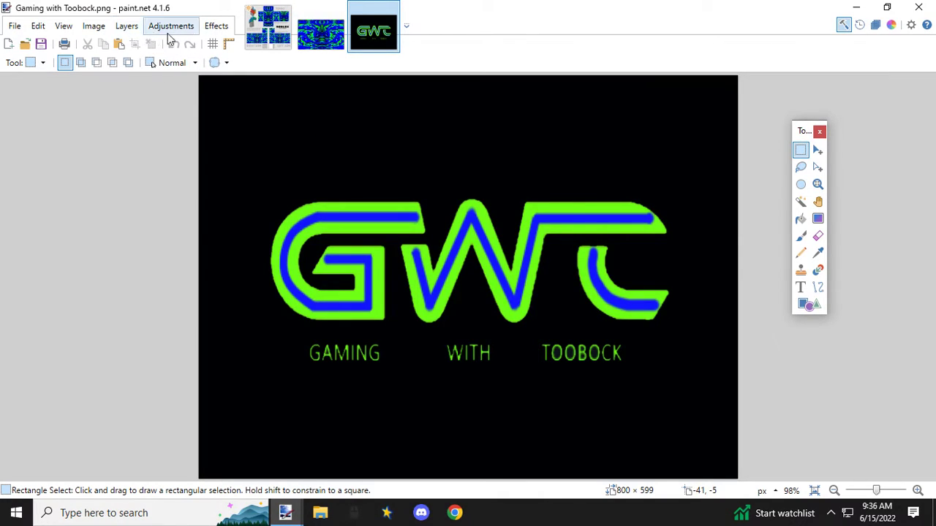
# Step: Check the template's size, and resize the GWT logo image to 500 × 374 px with the aspect ratio maintained
pyautogui.click(269, 45)
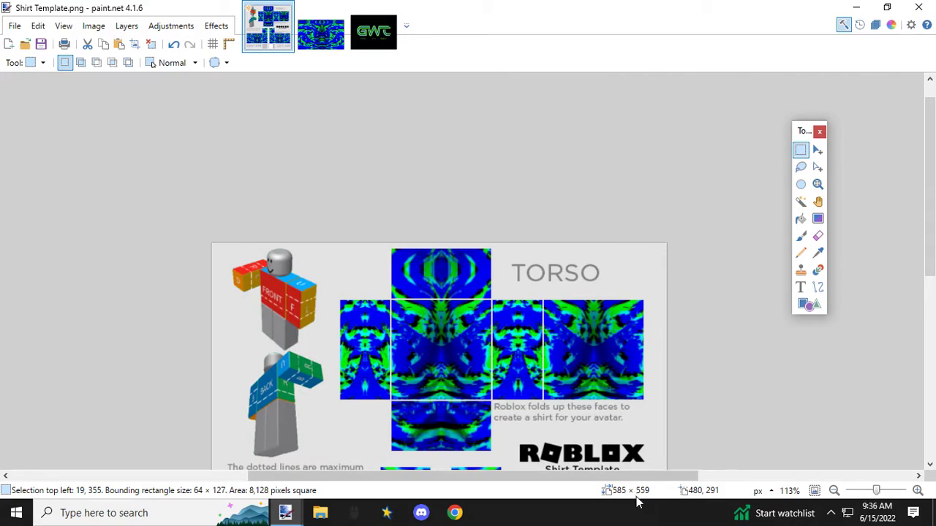
pyautogui.click(375, 38)
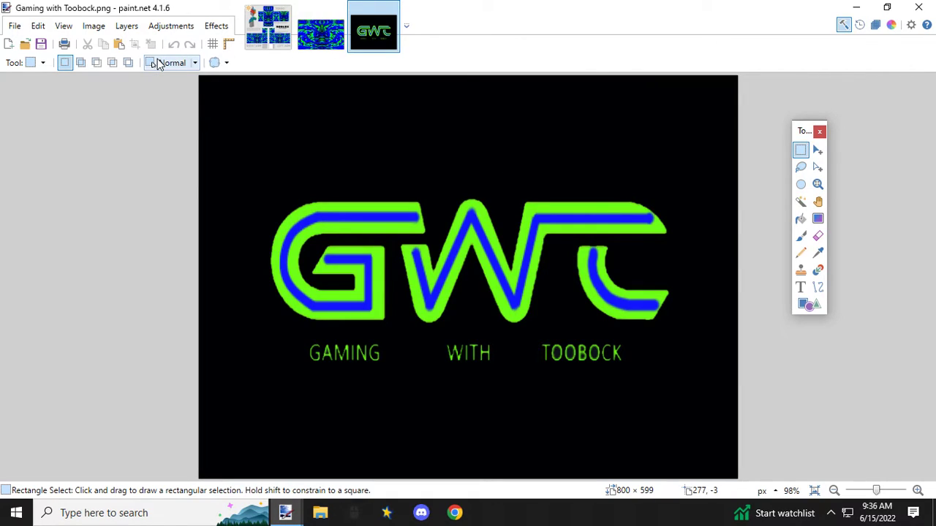
pyautogui.click(64, 27)
pyautogui.moveTo(94, 31)
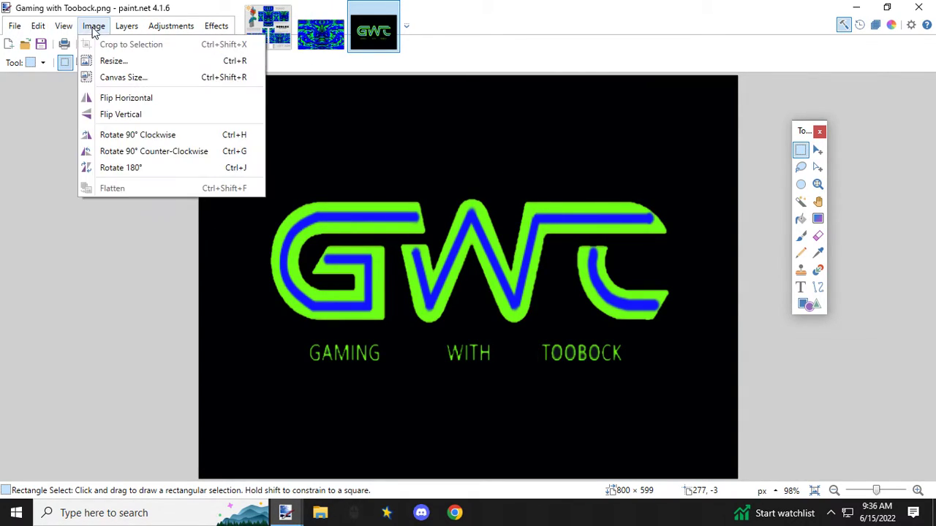
pyautogui.click(113, 61)
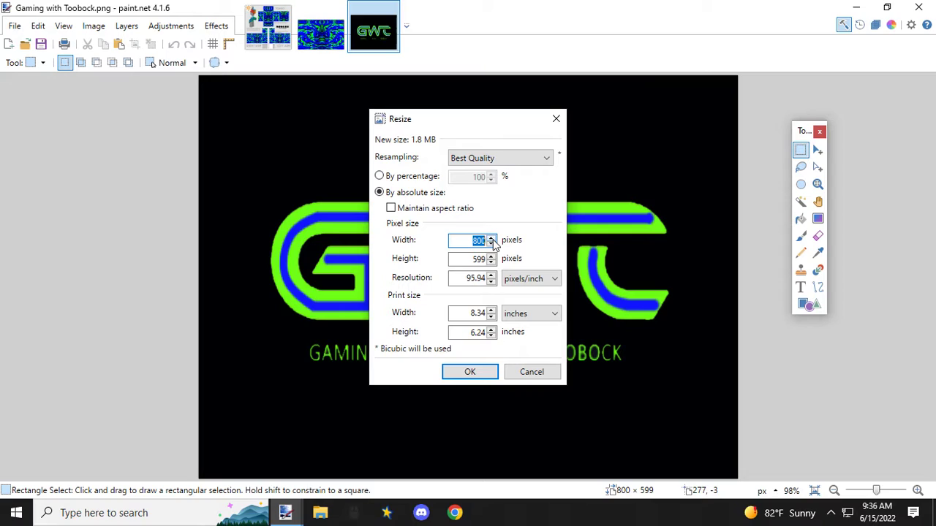
pyautogui.click(391, 209)
pyautogui.write('500')
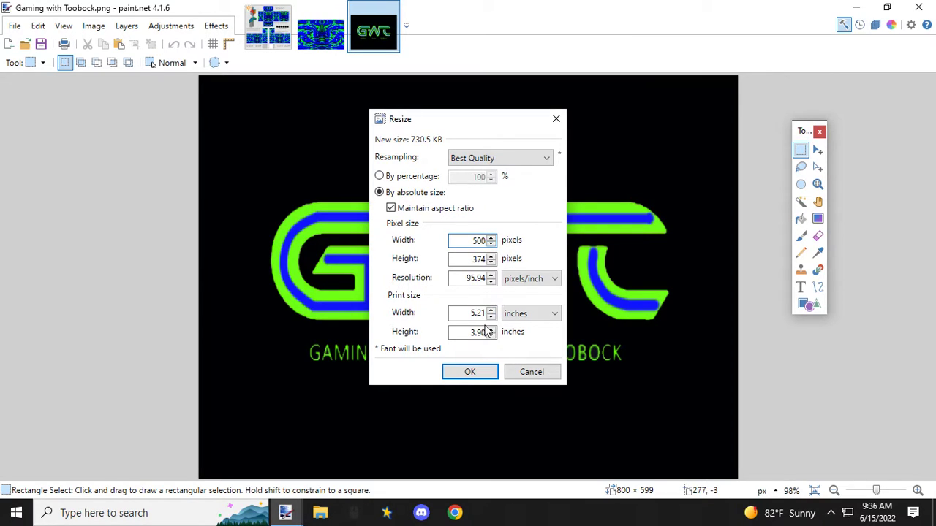
pyautogui.click(486, 368)
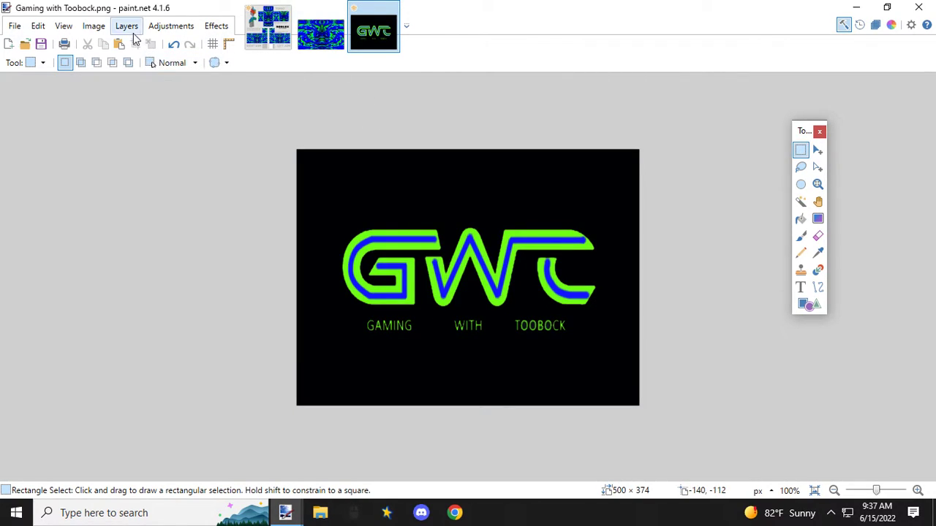
# Step: Resize the GWT logo image to 100 × 75 px, keeping the aspect ratio
pyautogui.click(95, 28)
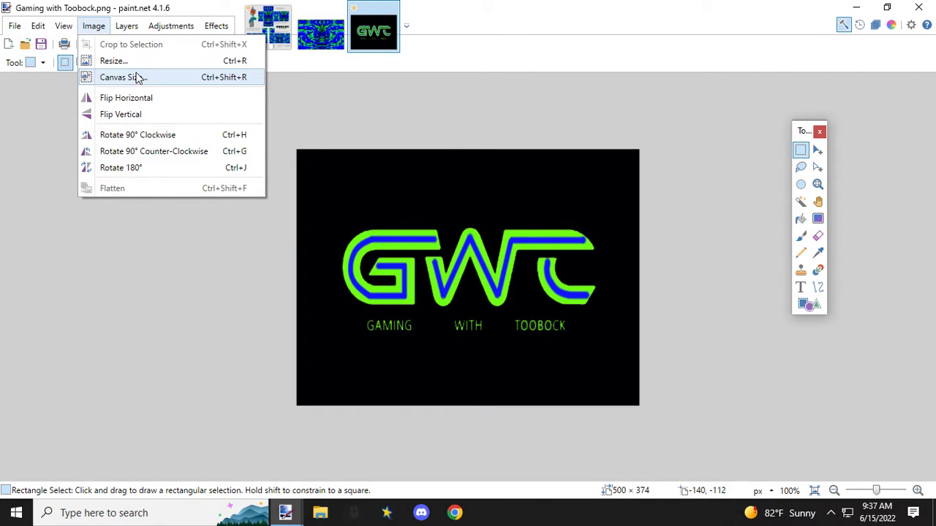
pyautogui.click(149, 63)
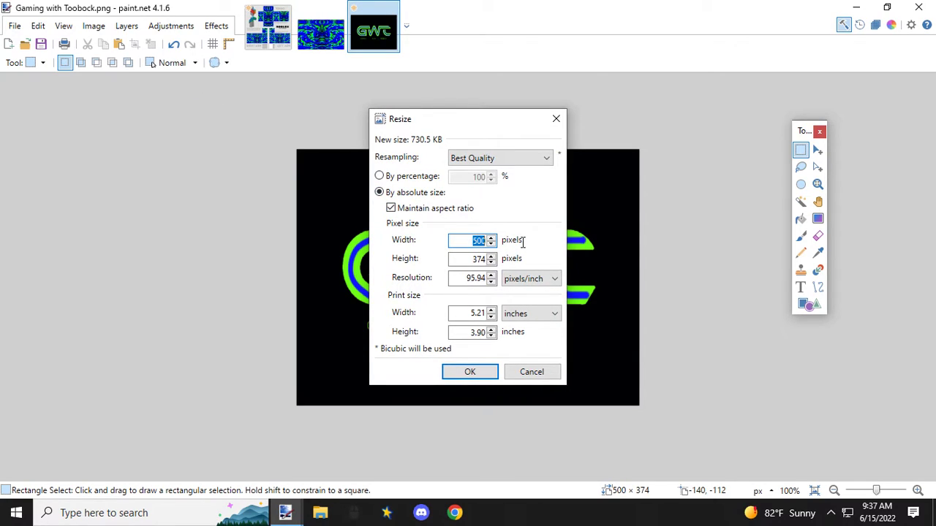
pyautogui.write('100')
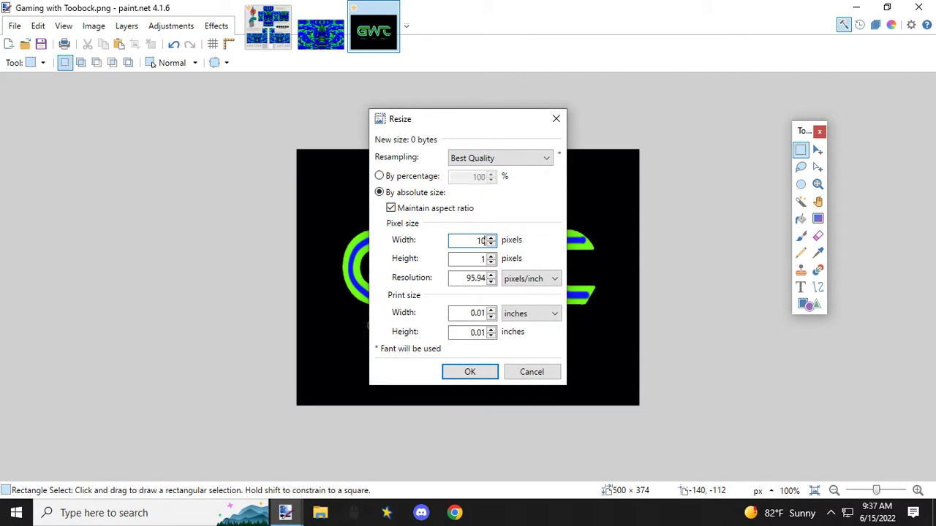
pyautogui.click(475, 372)
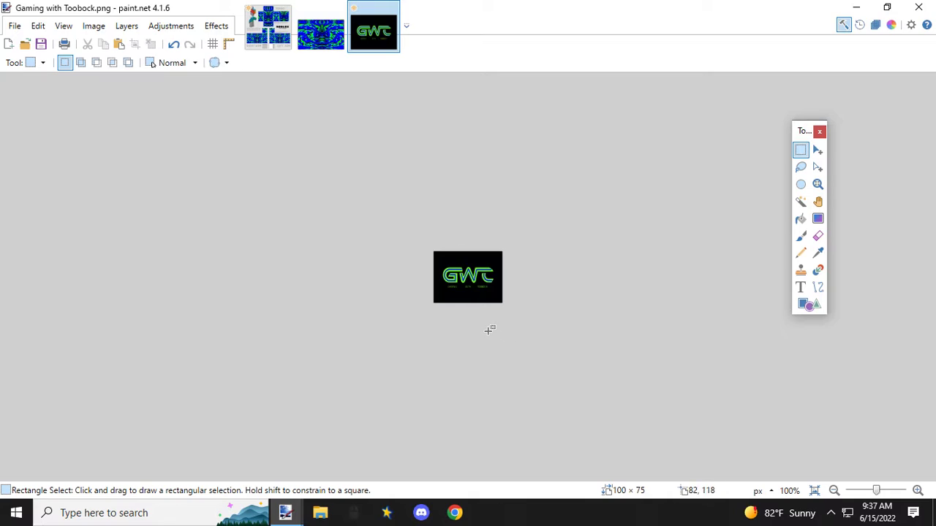
# Step: Cover the small text under the GWT lettering with a black area stretched to 69 × 21 px, and clear the selection
pyautogui.scroll(1, 476, 311)
pyautogui.scroll(1, 474, 313)
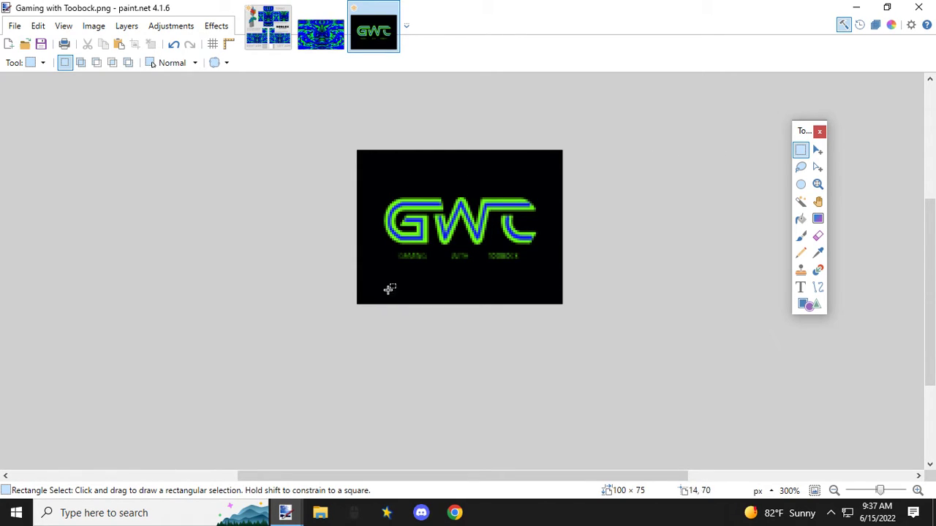
pyautogui.moveTo(387, 273); pyautogui.dragTo(529, 292)
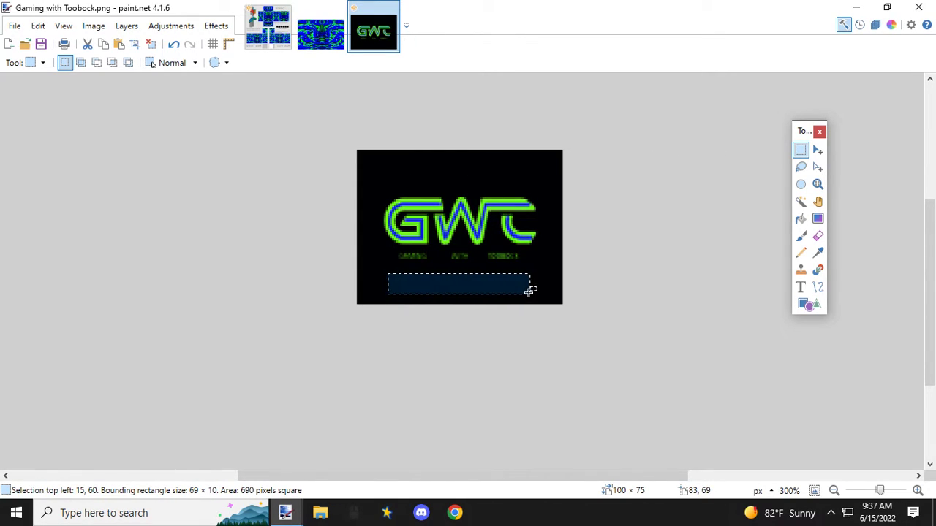
pyautogui.press('m')
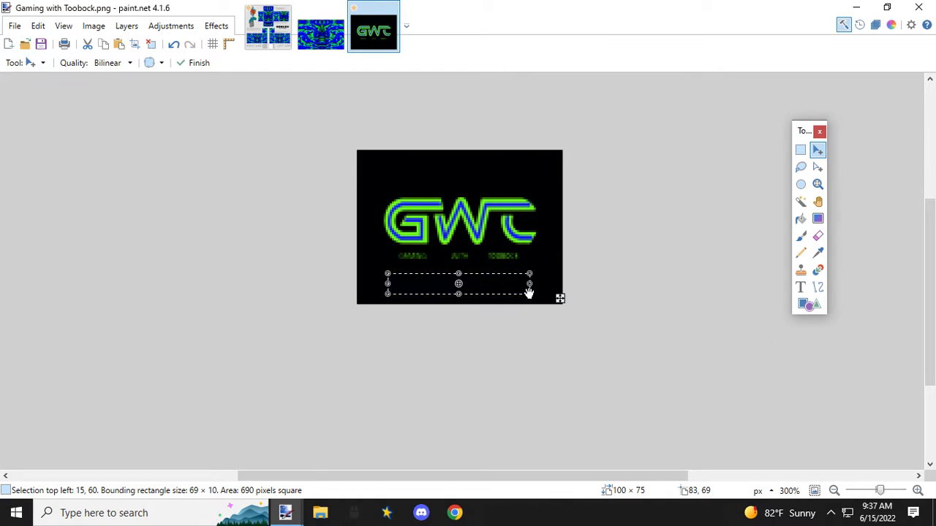
pyautogui.moveTo(459, 270); pyautogui.dragTo(460, 250)
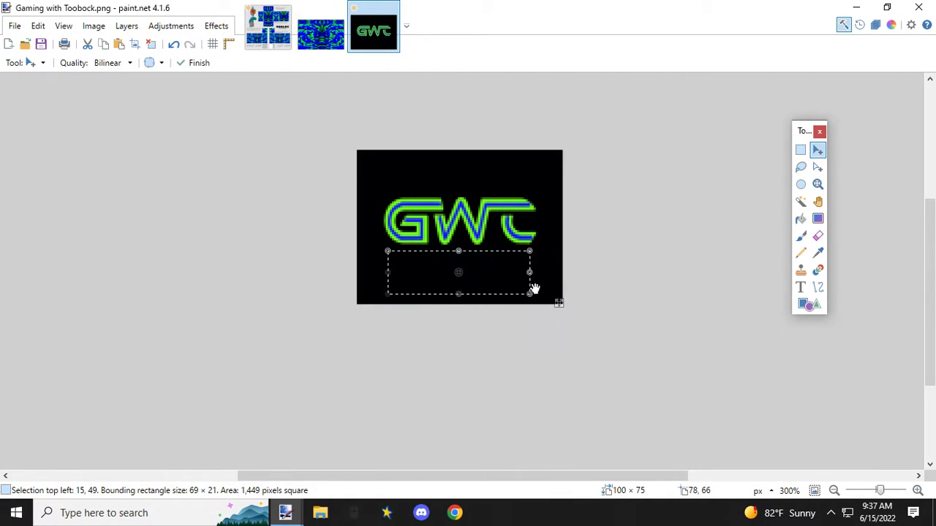
pyautogui.click(800, 150)
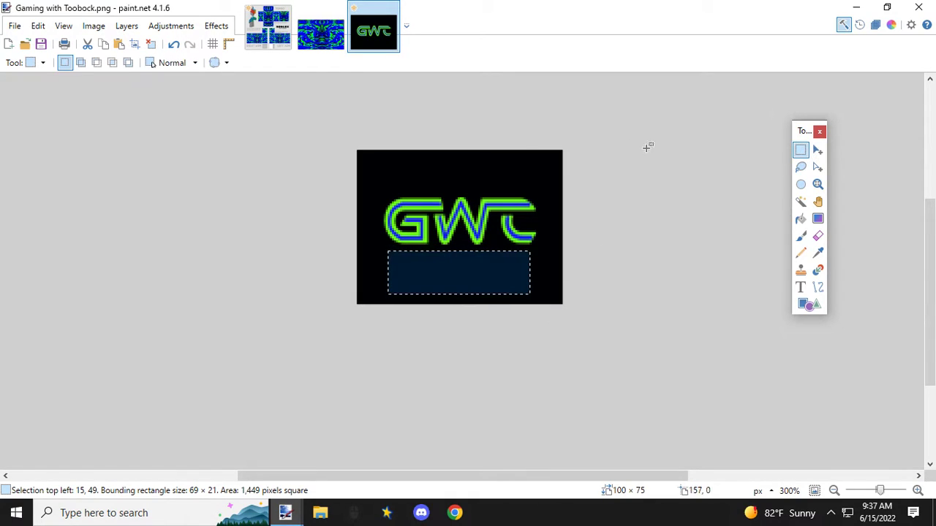
pyautogui.click(462, 174)
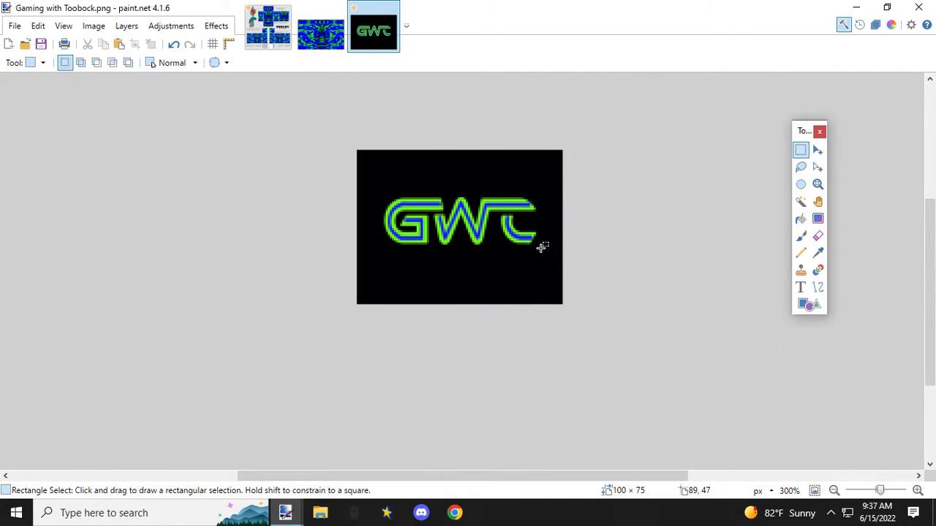
# Step: Copy a 76 × 25 px selection around the GWT lettering and paste it onto the shirt template's front torso panel at 253, 108
pyautogui.moveTo(541, 248)
pyautogui.mouseDown()
pyautogui.moveTo(396, 228)
pyautogui.moveTo(377, 209)
pyautogui.moveTo(384, 194)
pyautogui.moveTo(536, 245)
pyautogui.mouseUp()
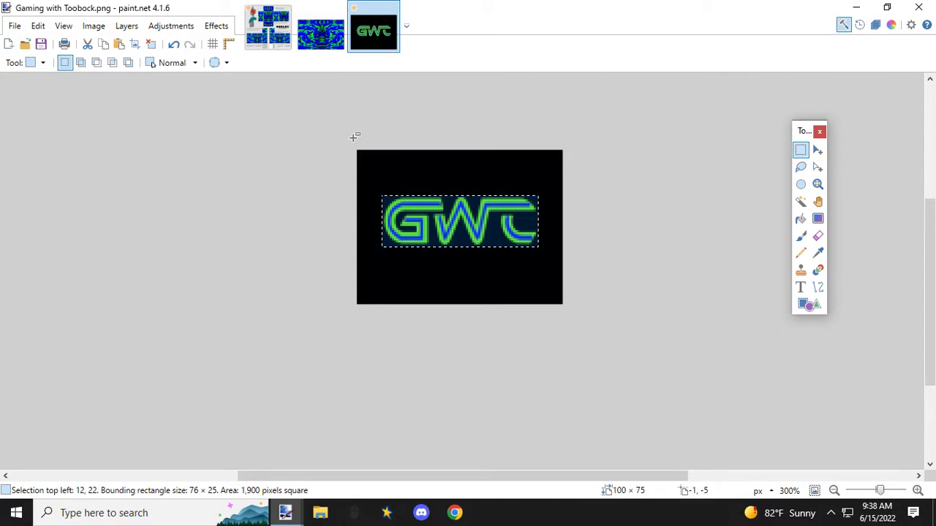
pyautogui.click(274, 40)
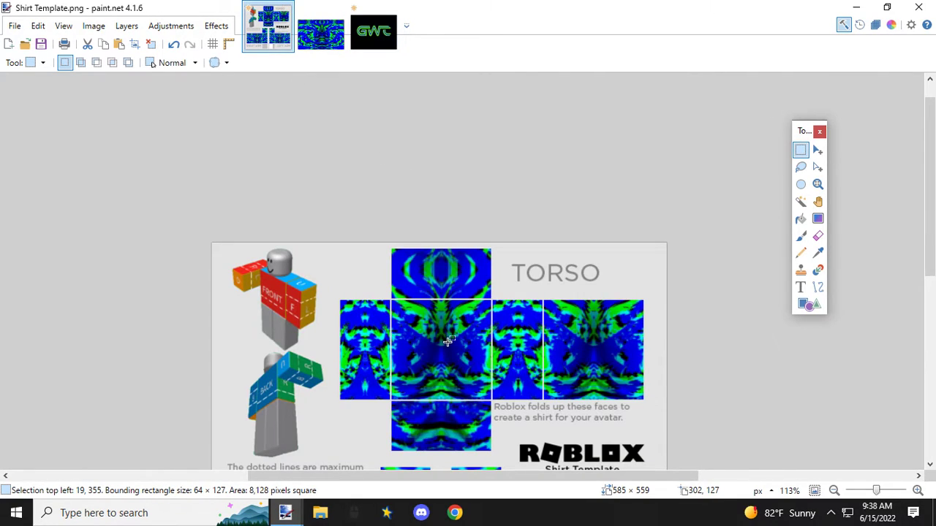
pyautogui.hotkey('ctrl', 'v')
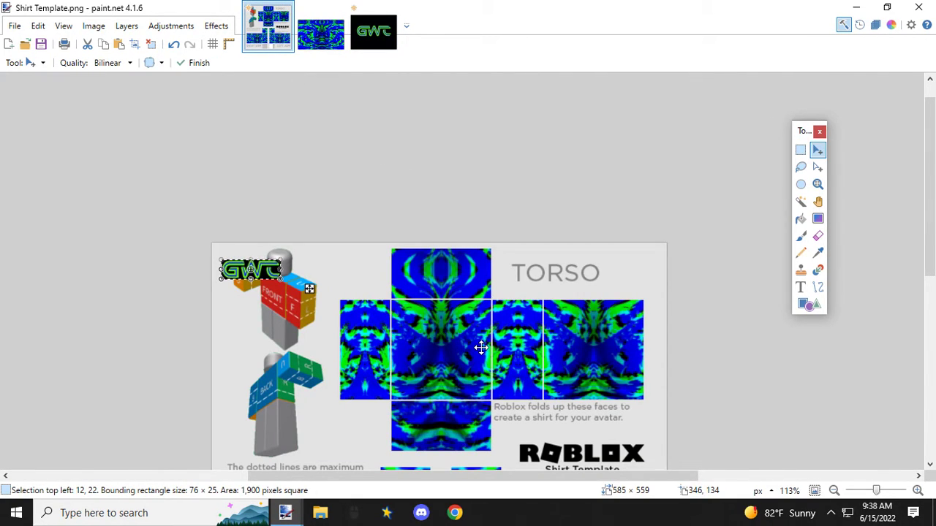
pyautogui.moveTo(312, 290); pyautogui.dragTo(453, 335)
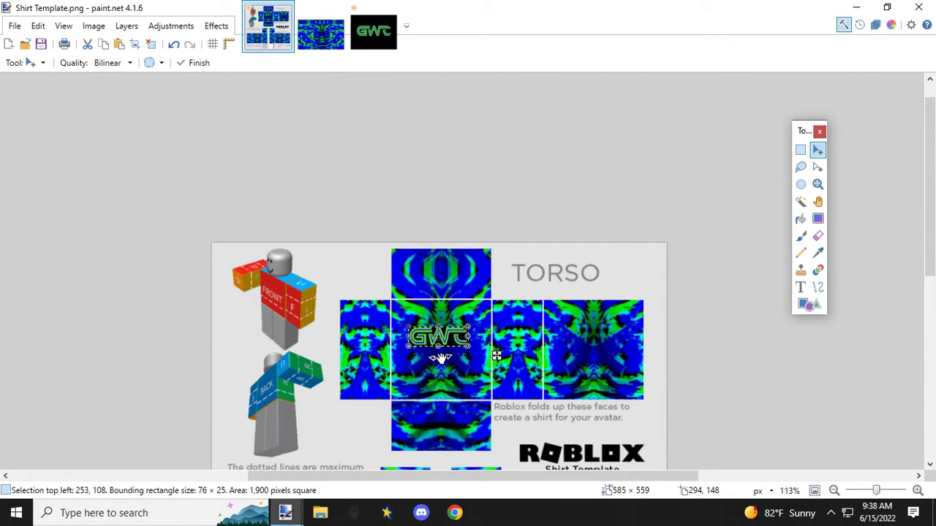
# Step: Enlarge the pasted logo to 97 × 41 px at 246, 97 on the front torso panel and deselect it
pyautogui.scroll(3, 431, 350)
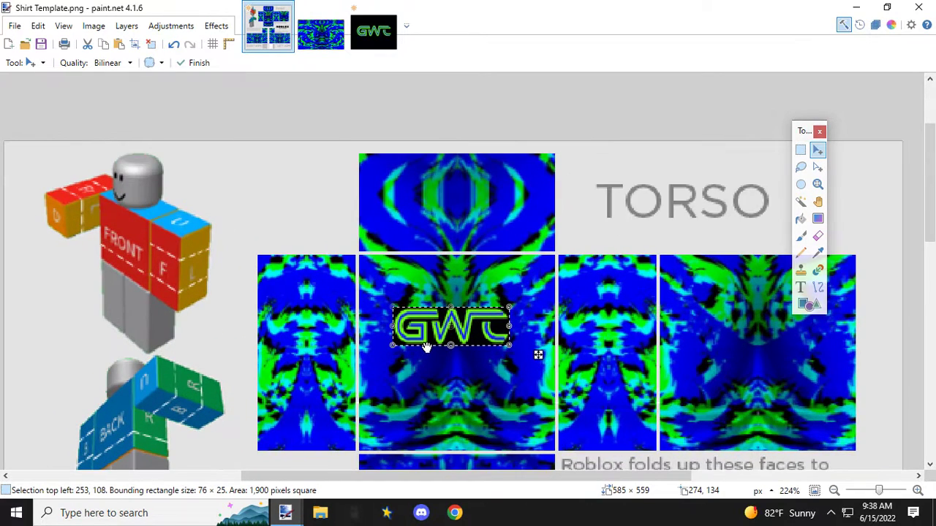
pyautogui.moveTo(392, 306); pyautogui.dragTo(381, 291)
pyautogui.moveTo(510, 344); pyautogui.dragTo(530, 354)
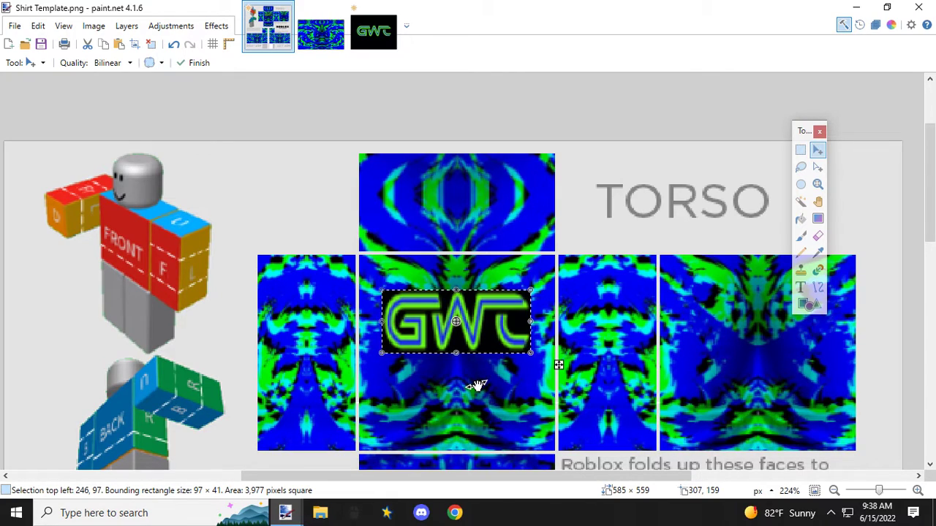
pyautogui.click(800, 152)
pyautogui.click(788, 398)
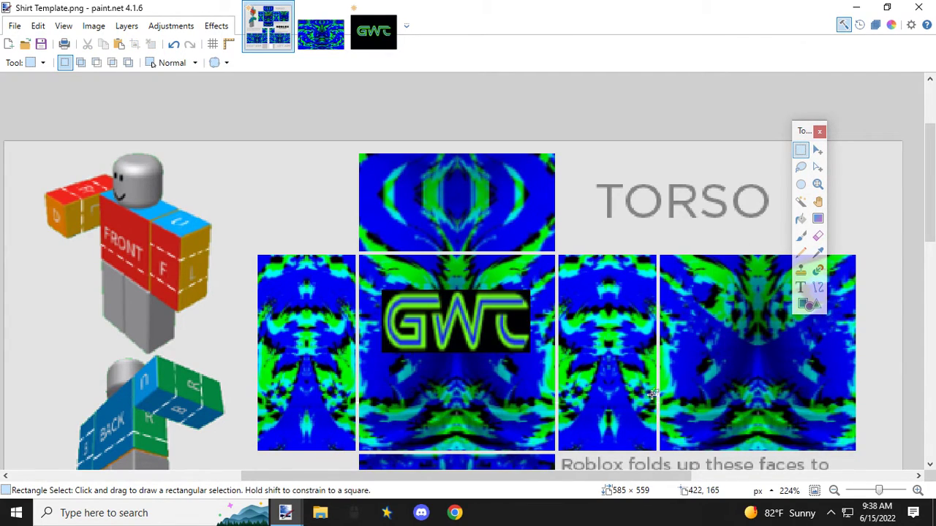
# Step: Restore the logo's selection and try to move it to 272, 133 on the torso
pyautogui.scroll(-4, 595, 387)
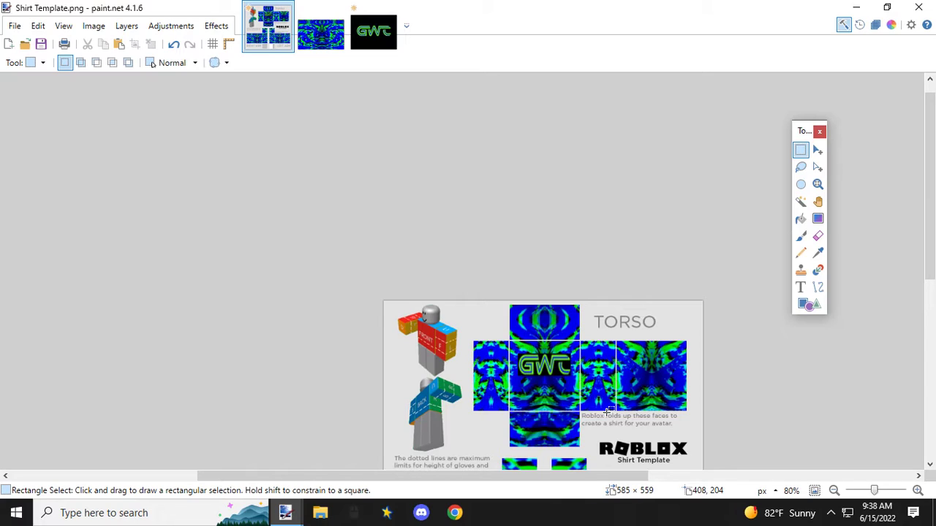
pyautogui.scroll(-3, 606, 412)
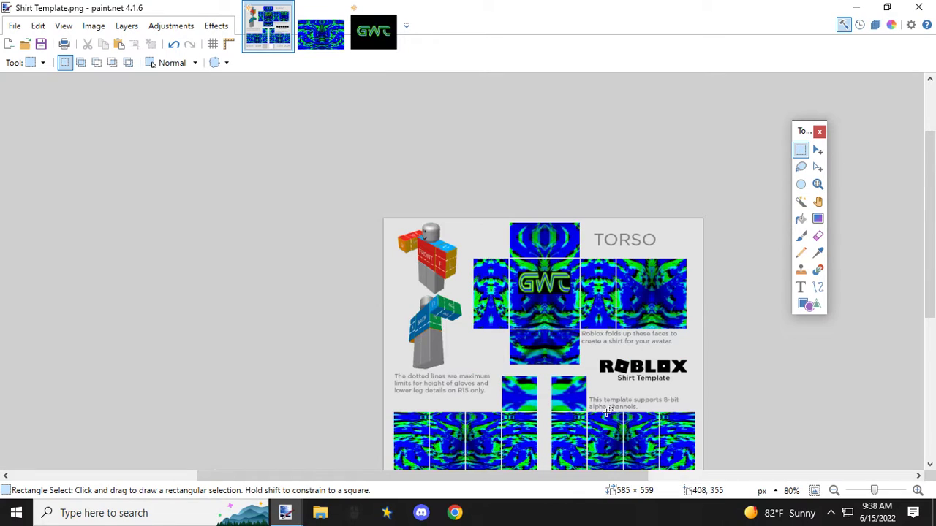
pyautogui.scroll(2, 607, 412)
pyautogui.scroll(-4, 601, 387)
pyautogui.scroll(2, 596, 369)
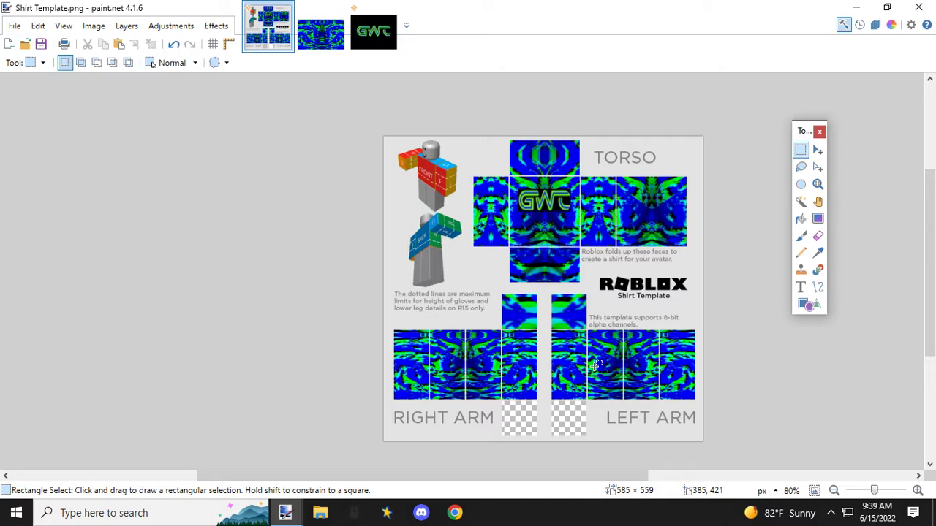
pyautogui.click(173, 44)
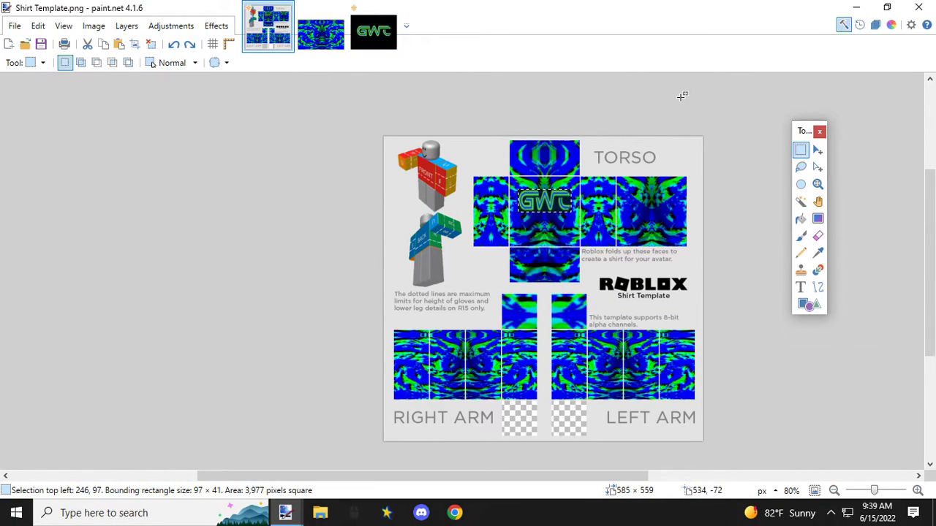
pyautogui.click(818, 150)
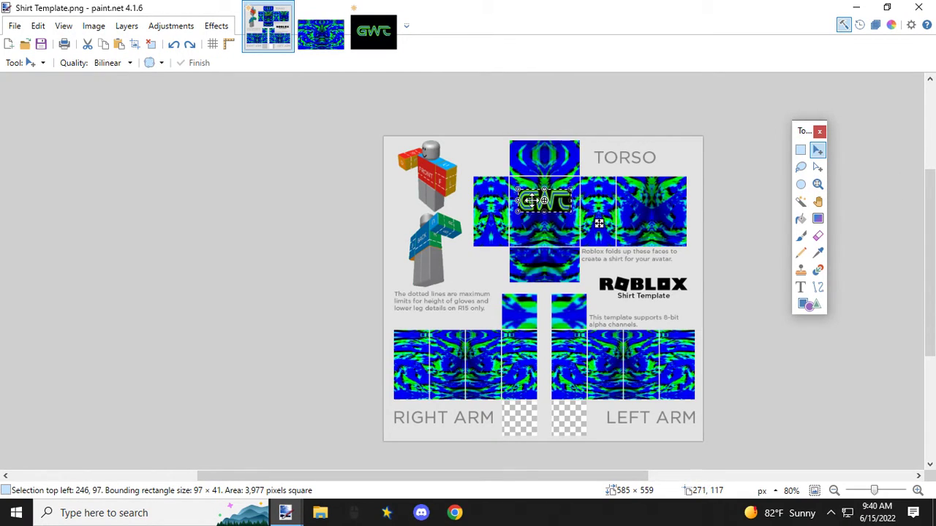
pyautogui.moveTo(529, 201); pyautogui.dragTo(545, 222)
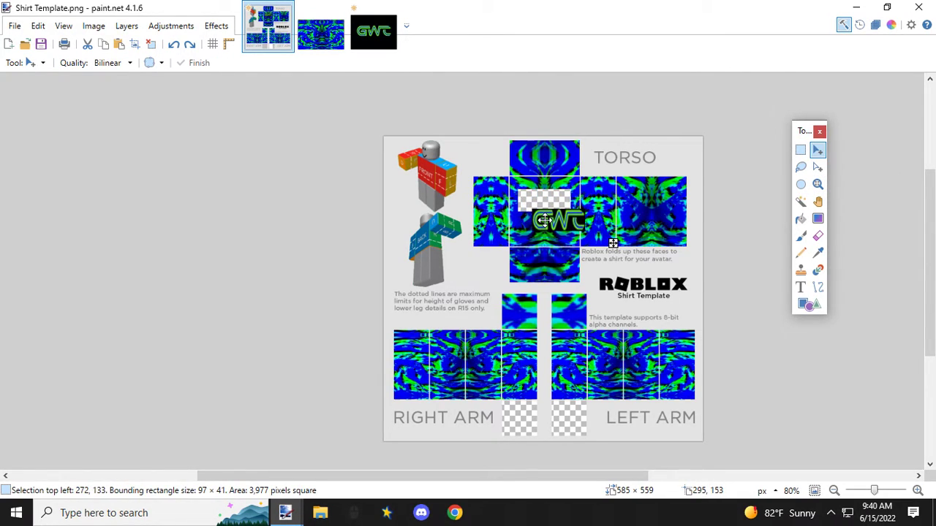
# Step: Undo the logo's move and its last enlargement on the front torso panel
pyautogui.click(174, 44)
pyautogui.click(174, 44)
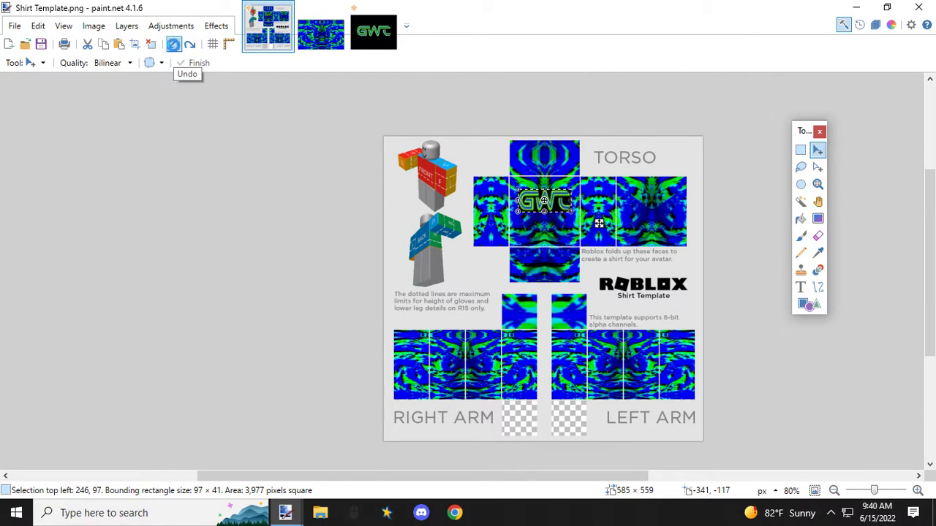
pyautogui.click(174, 44)
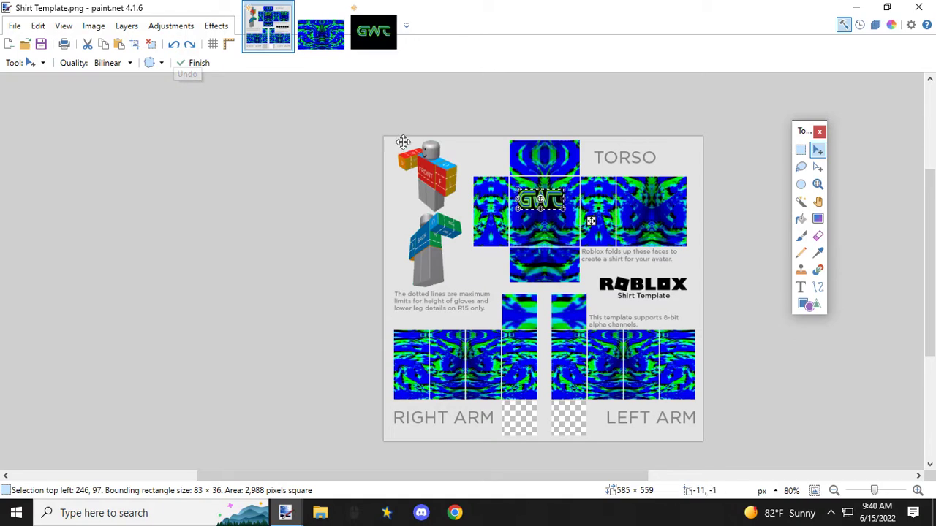
# Step: Move the floating logo to the torso's back panel at 436, 92, enlarge it to 110 × 51 px and deselect it
pyautogui.moveTo(525, 198); pyautogui.dragTo(629, 205)
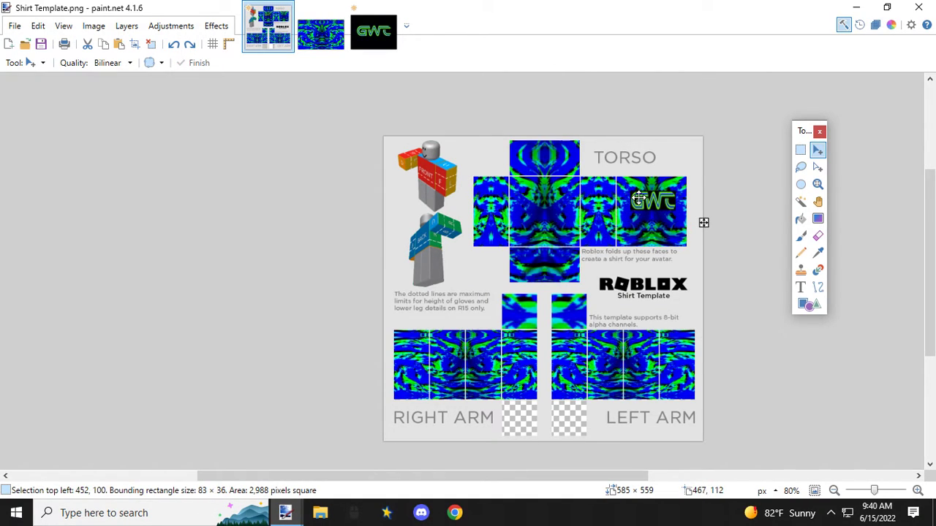
pyautogui.moveTo(638, 197); pyautogui.dragTo(629, 192)
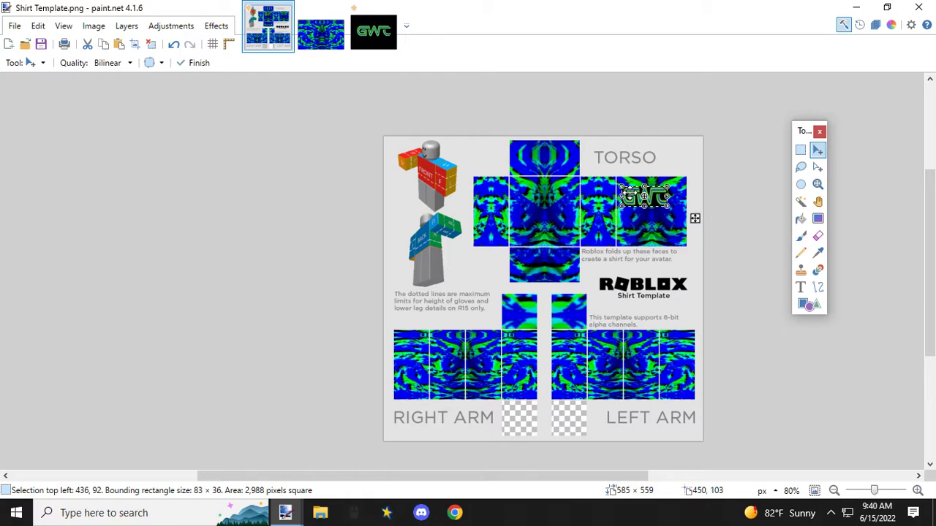
pyautogui.moveTo(666, 207); pyautogui.dragTo(680, 217)
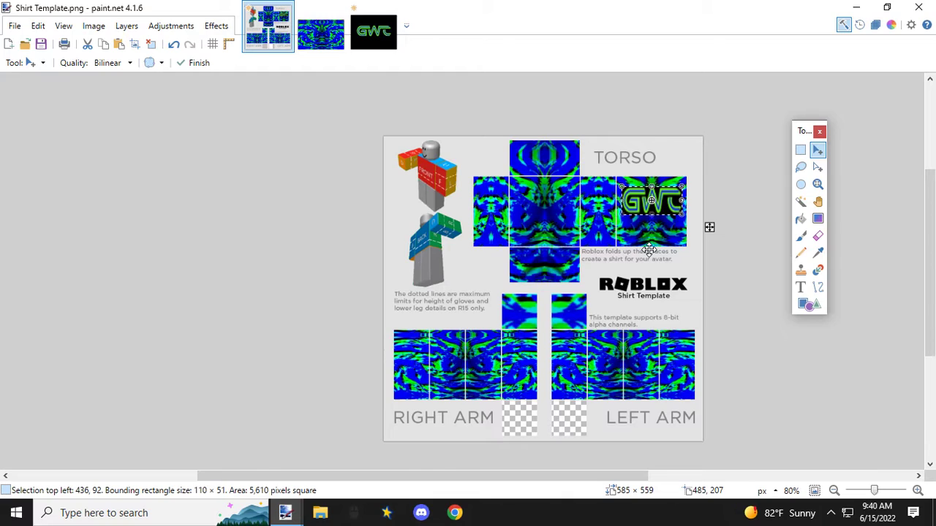
pyautogui.click(800, 150)
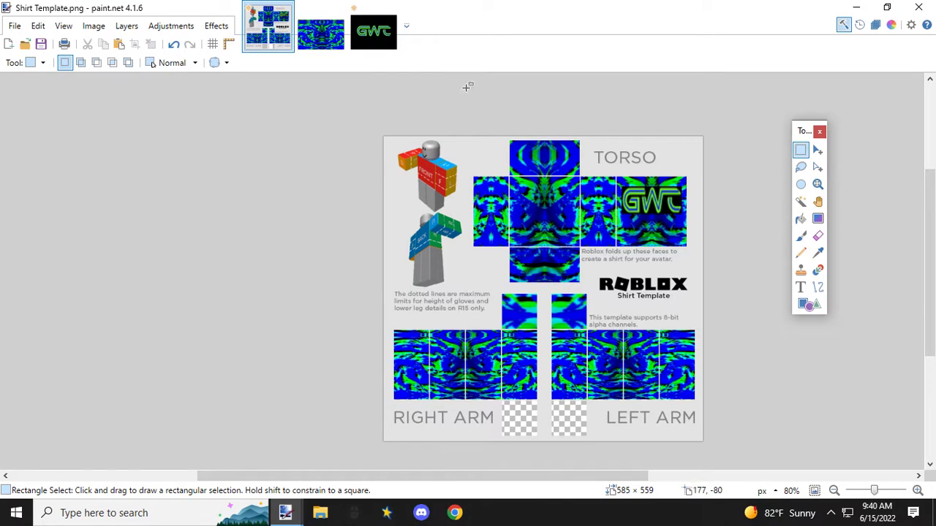
# Step: Undo the logo's deselection, its last enlargement and its move to the torso's back panel
pyautogui.click(174, 46)
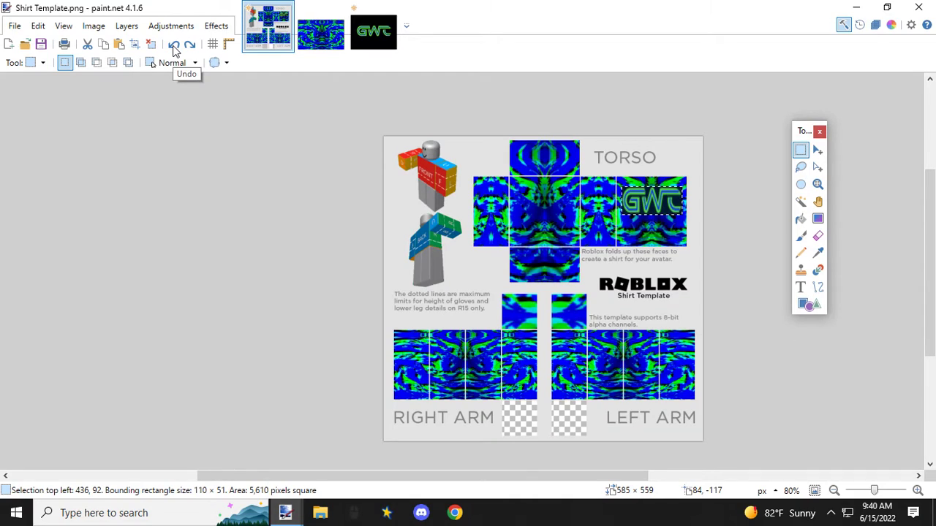
pyautogui.press('m')
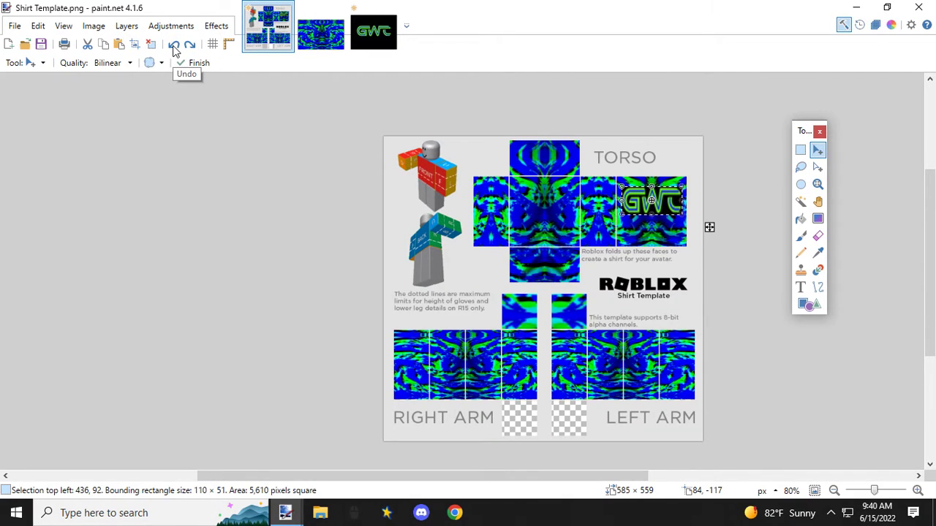
pyautogui.click(174, 47)
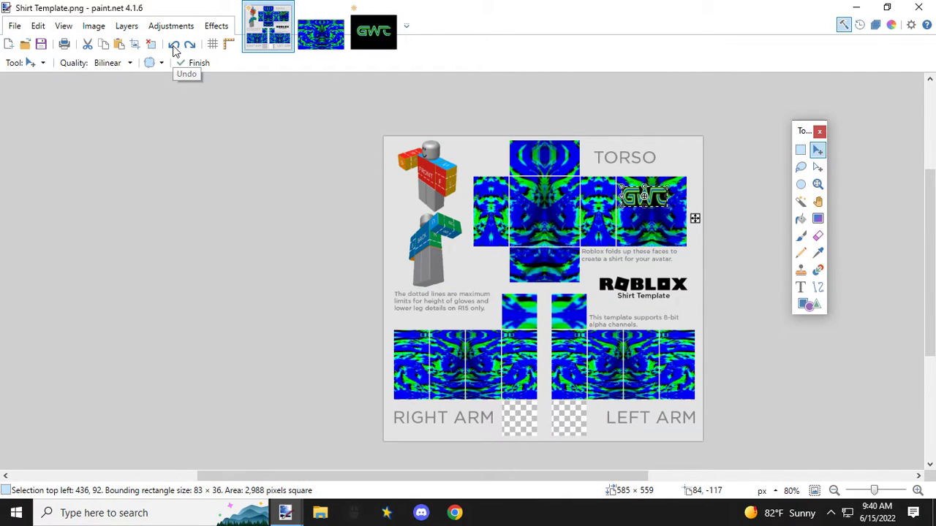
pyautogui.click(174, 46)
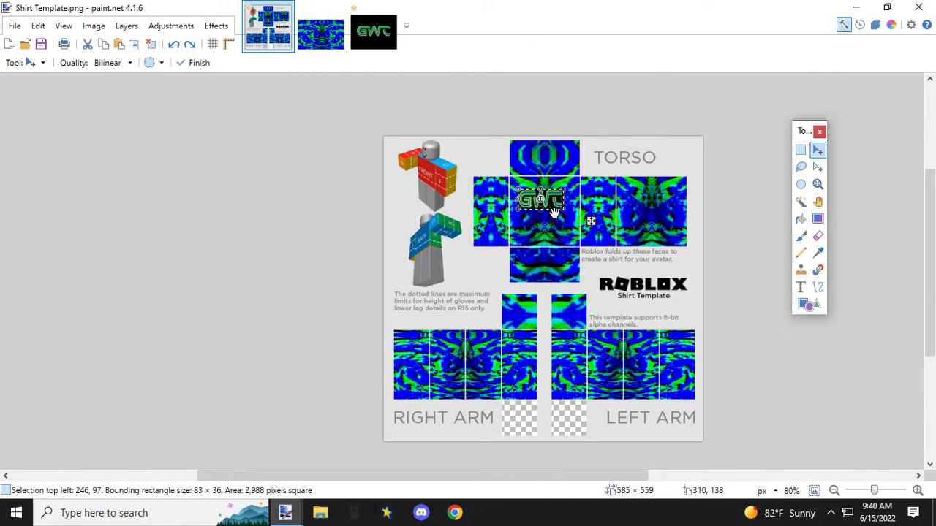
# Step: Enlarge the logo to 100 × 41 px at 246, 97 on the front torso panel and deselect it
pyautogui.scroll(3, 554, 211)
pyautogui.moveTo(577, 206); pyautogui.dragTo(592, 210)
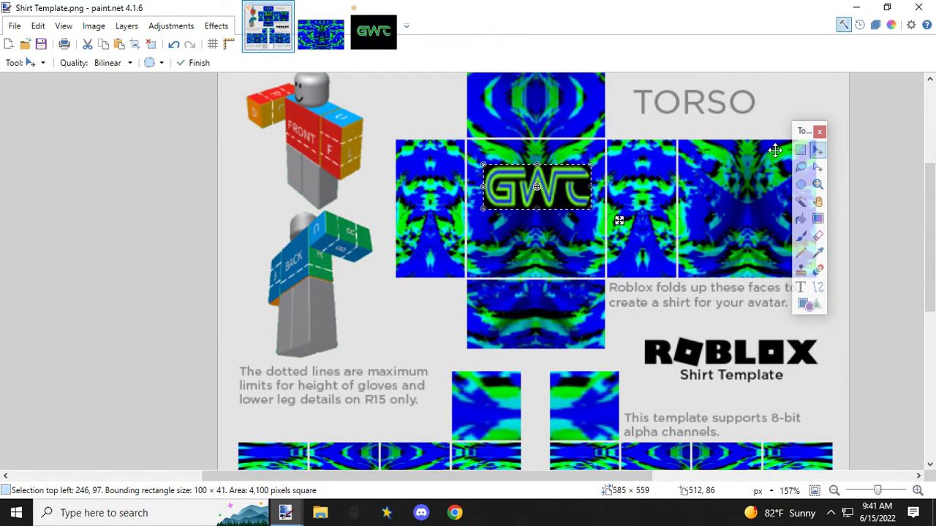
pyautogui.click(800, 150)
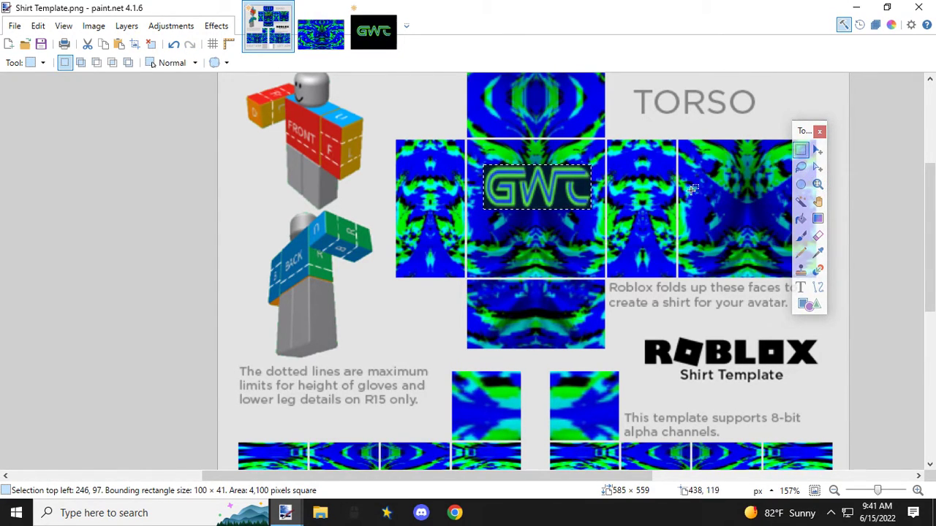
pyautogui.click(667, 208)
pyautogui.scroll(-6, 653, 209)
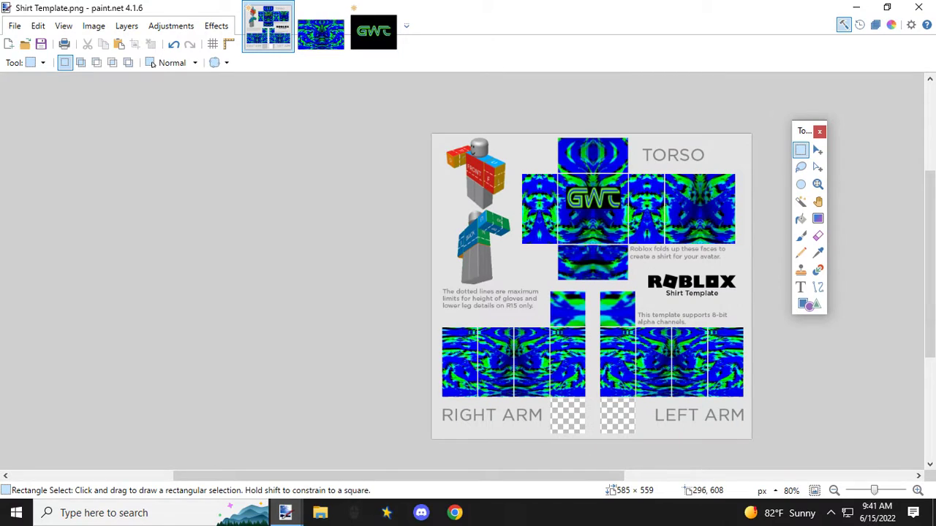
pyautogui.moveTo(575, 476); pyautogui.dragTo(618, 476)
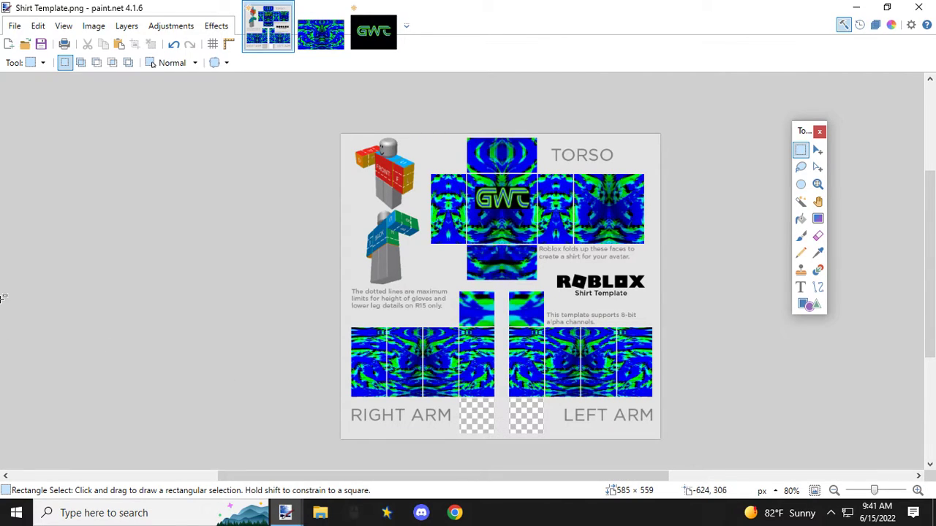
# Step: Start saving the image under a new name in More hidden stuff > Games > Roblox clothing > Clothes > Shirts on the Desktop
pyautogui.click(15, 28)
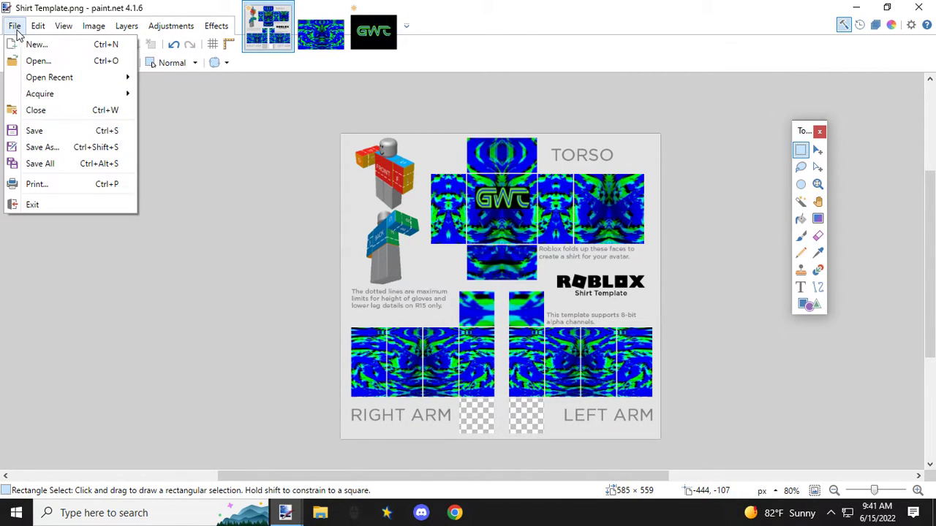
pyautogui.click(58, 149)
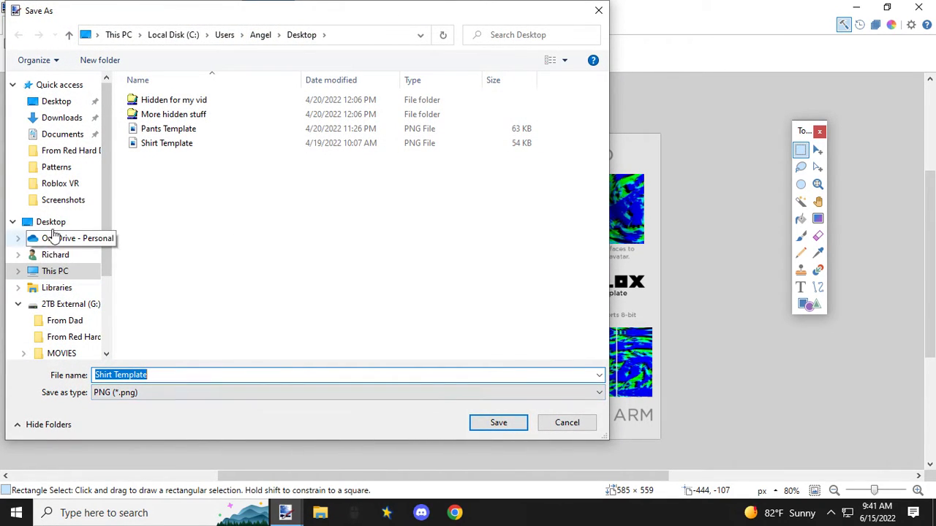
pyautogui.doubleClick(166, 115)
pyautogui.doubleClick(168, 103)
pyautogui.doubleClick(168, 103)
pyautogui.doubleClick(167, 105)
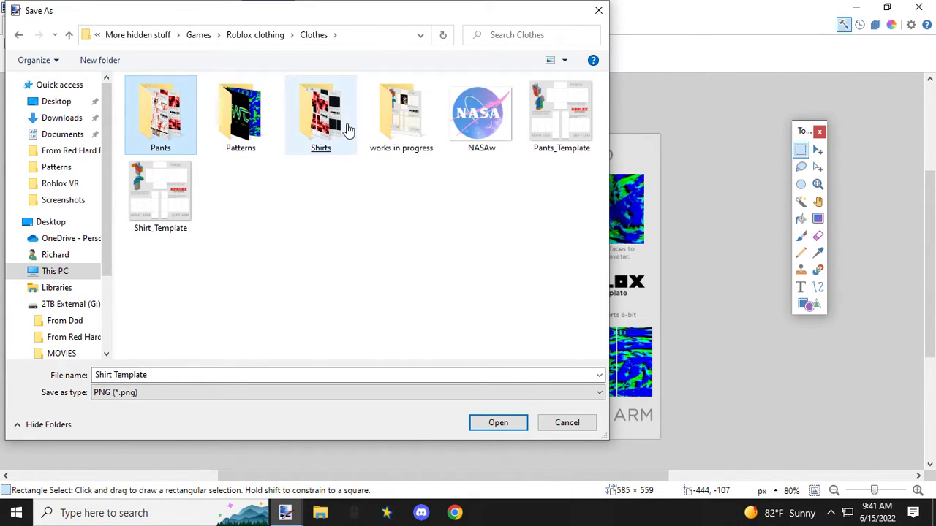
pyautogui.click(349, 130)
pyautogui.doubleClick(348, 129)
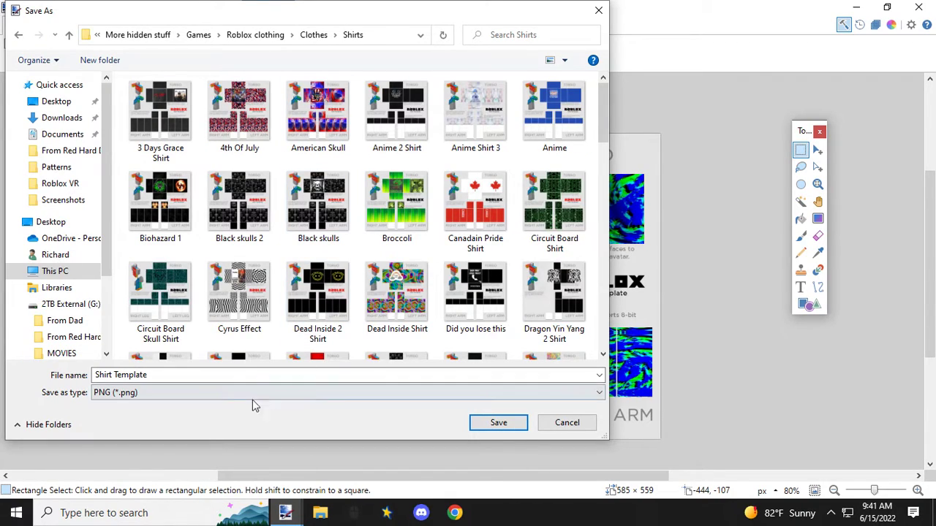
# Step: Look through the existing shirt files in the Shirts folder to check which names are already used
pyautogui.click(169, 374)
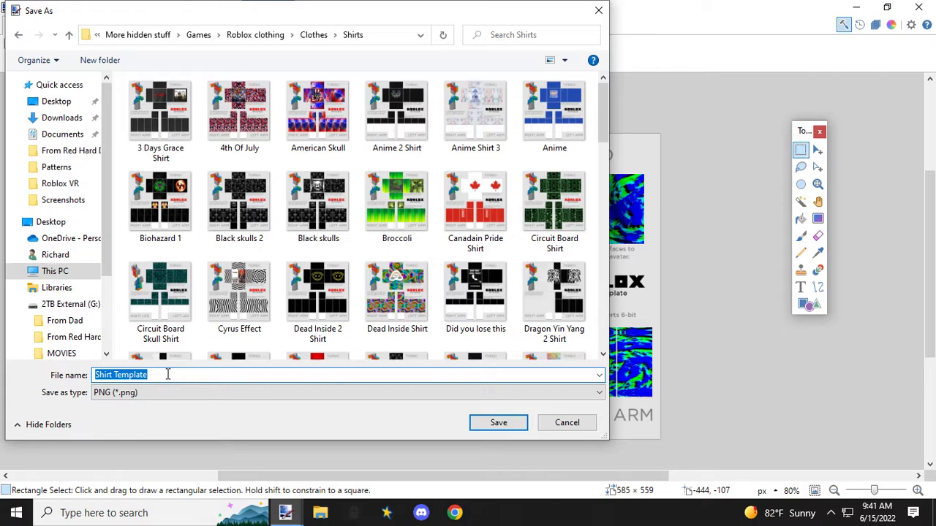
pyautogui.scroll(-15, 329, 281)
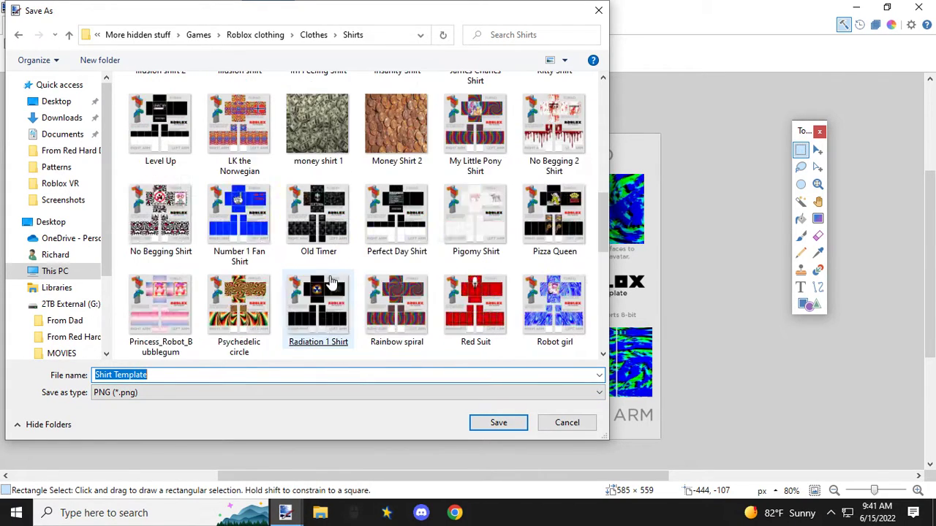
pyautogui.scroll(-1, 332, 283)
pyautogui.scroll(2, 331, 283)
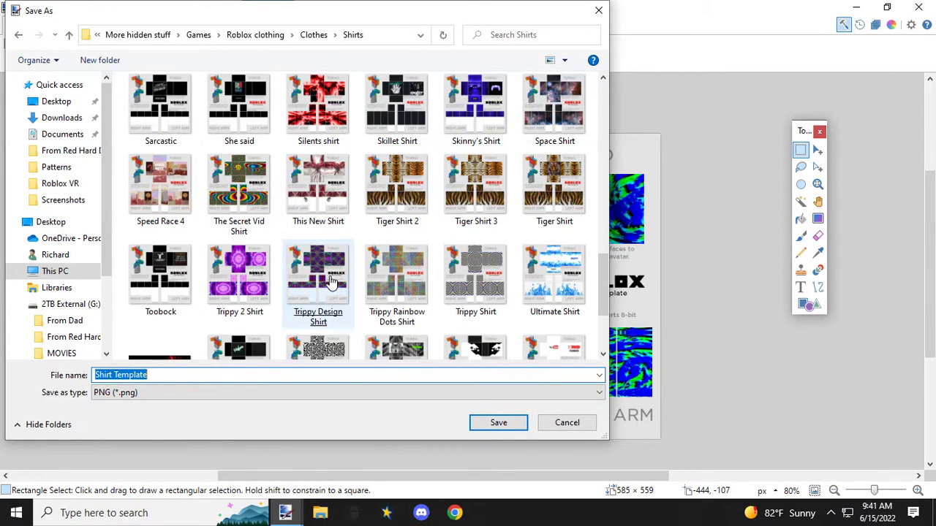
pyautogui.scroll(2, 331, 283)
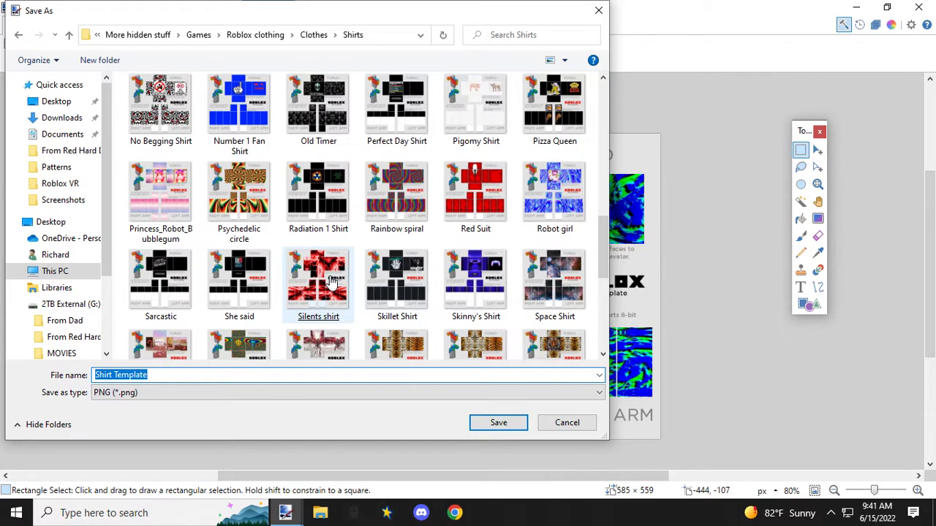
pyautogui.scroll(2, 331, 283)
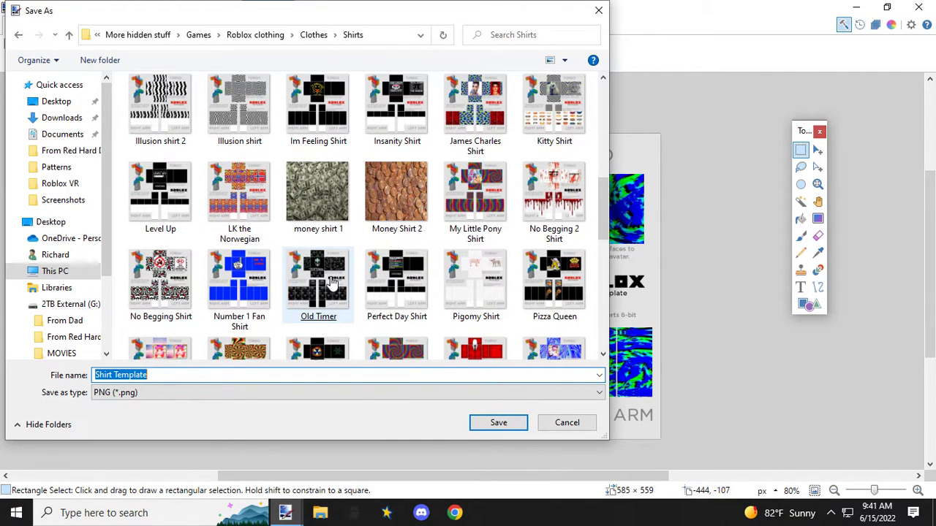
pyautogui.scroll(2, 332, 283)
pyautogui.scroll(2, 331, 283)
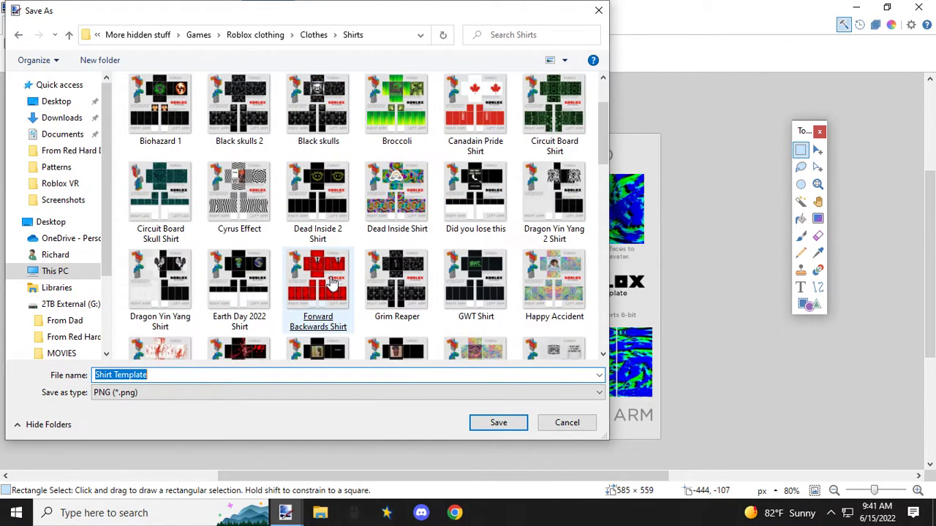
pyautogui.scroll(-6, 316, 262)
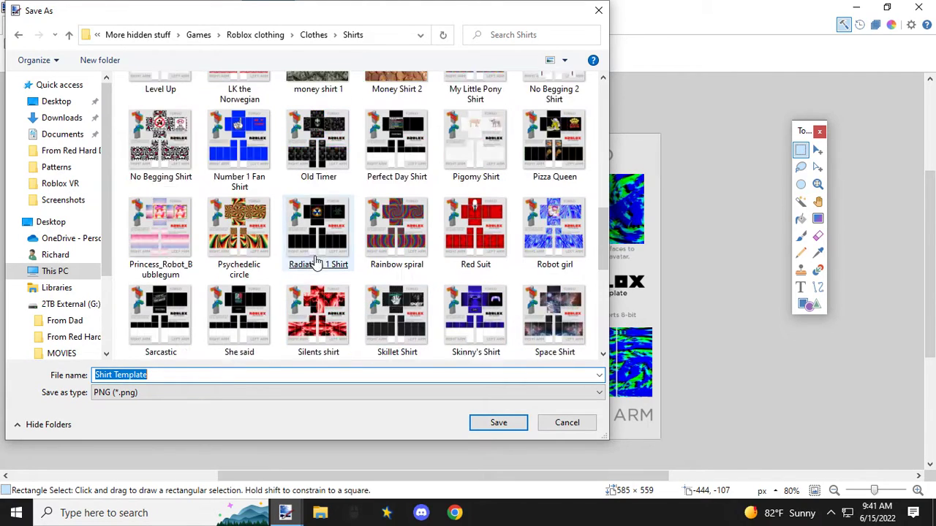
pyautogui.scroll(-2, 316, 261)
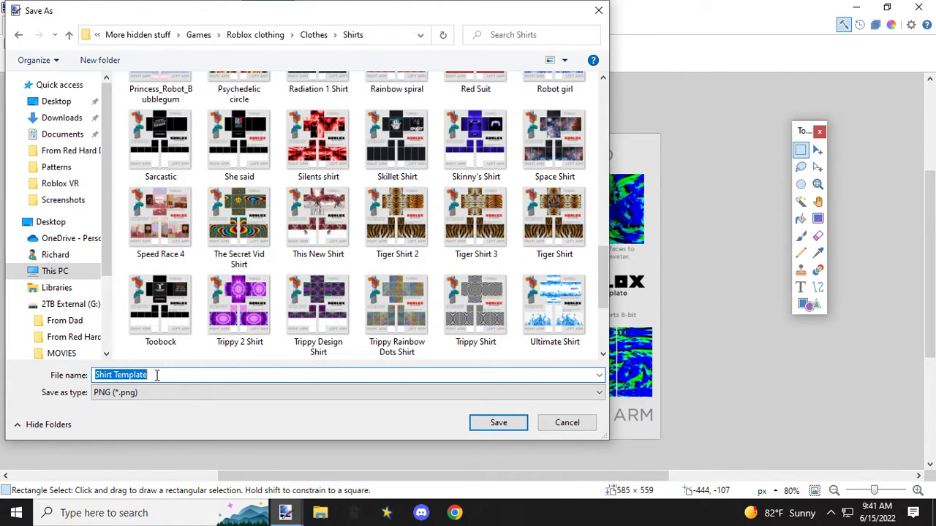
# Step: Name the PNG file GWT 2 Shirt and save it with the Auto-detect bit depth
pyautogui.write('GWT')
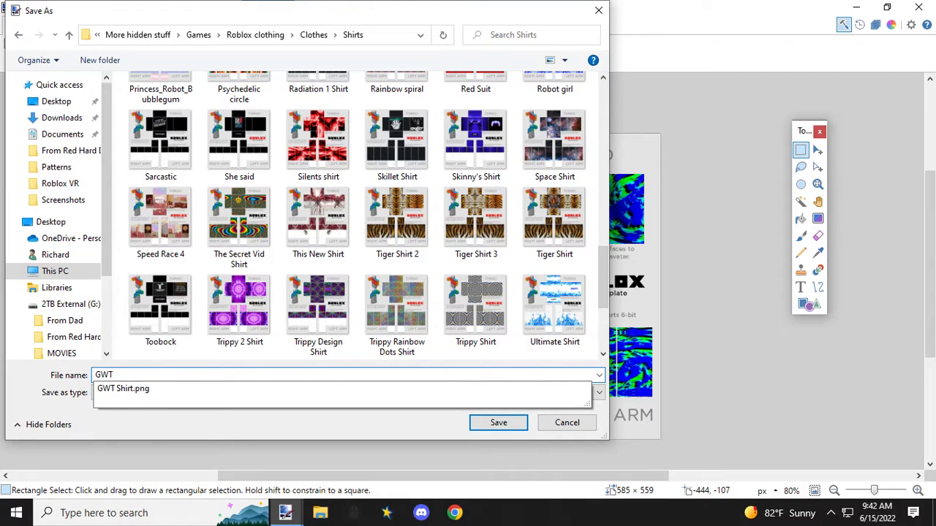
pyautogui.write(' 2 Shirt')
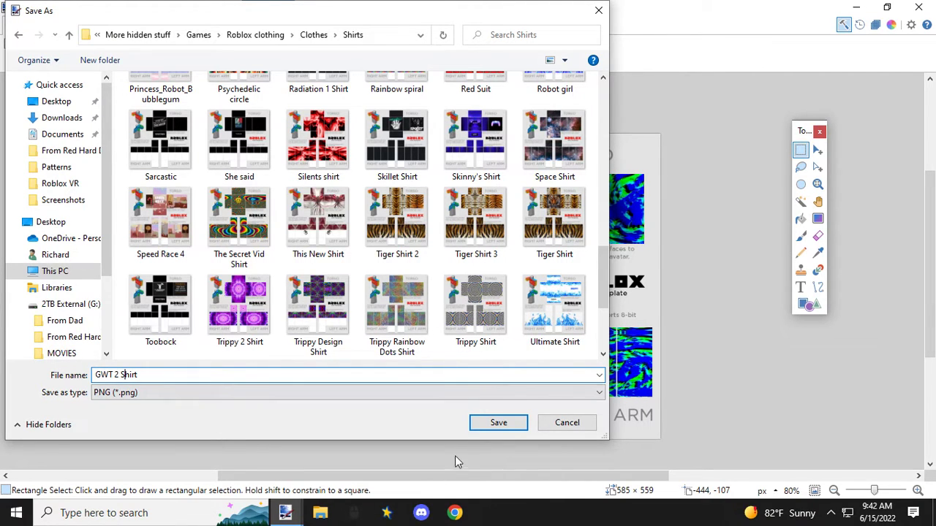
pyautogui.click(497, 422)
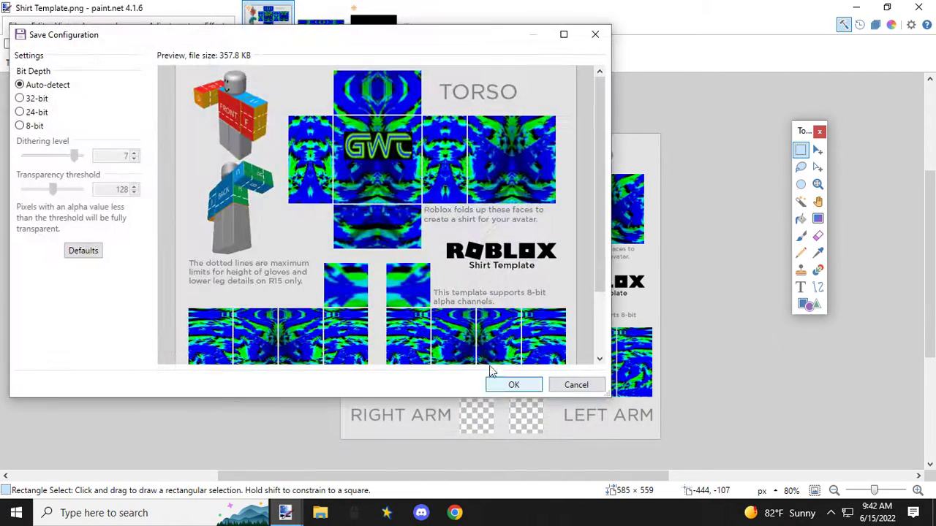
pyautogui.click(523, 384)
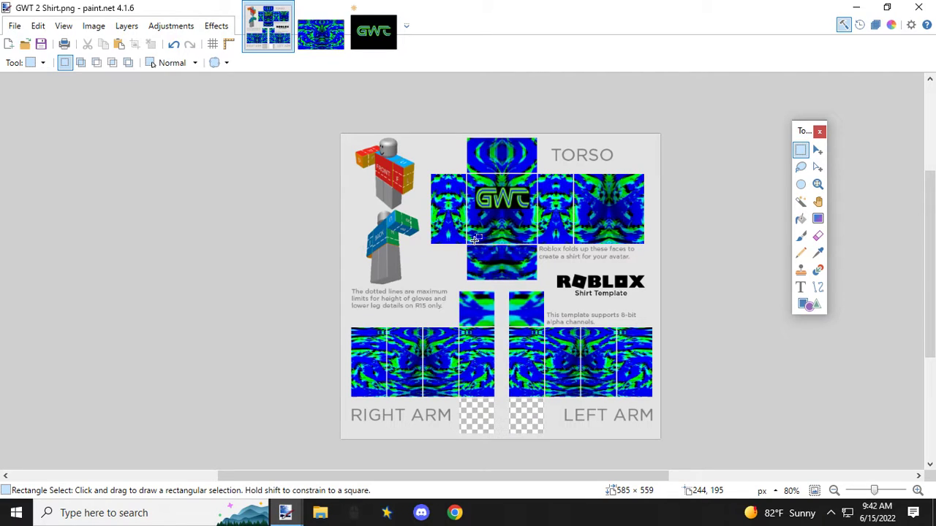
# Step: Close Gaming with Toobock.png without saving its changes, and close the blue, black, green pattern image
pyautogui.click(392, 15)
pyautogui.click(392, 9)
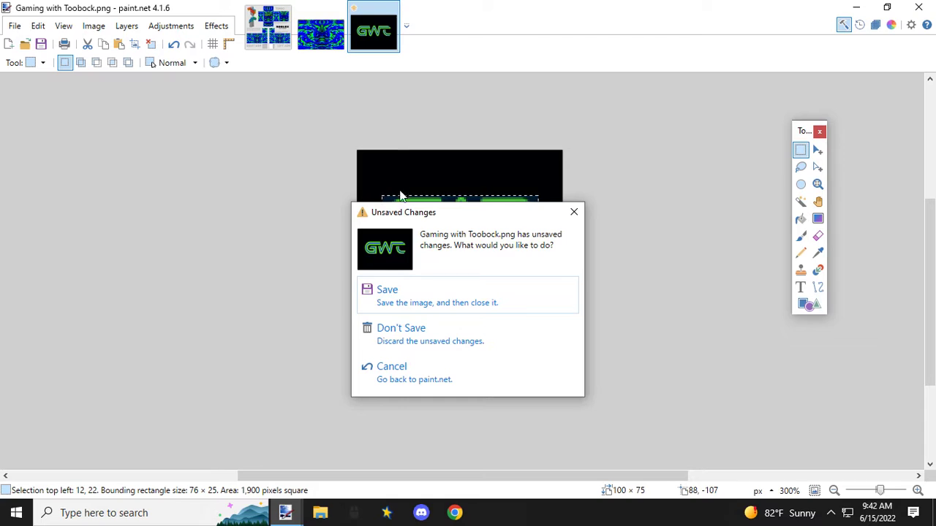
pyautogui.click(408, 338)
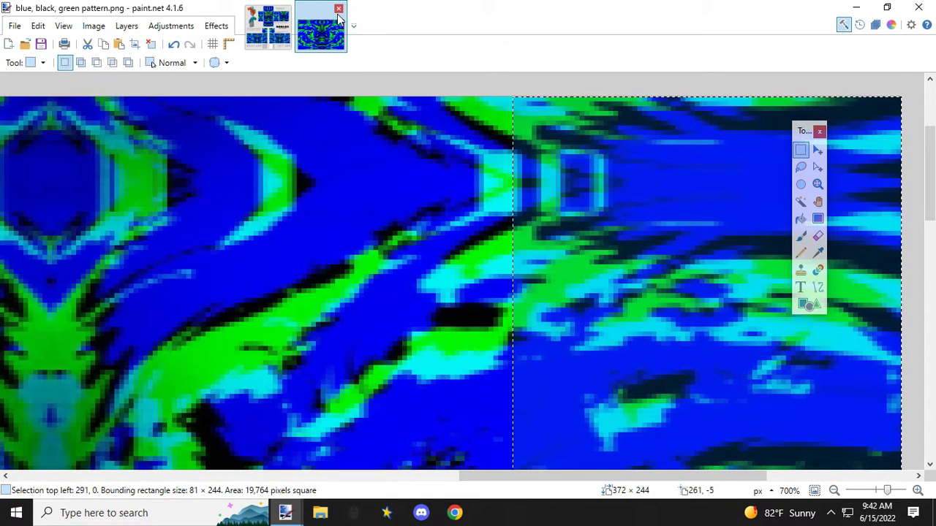
pyautogui.click(338, 8)
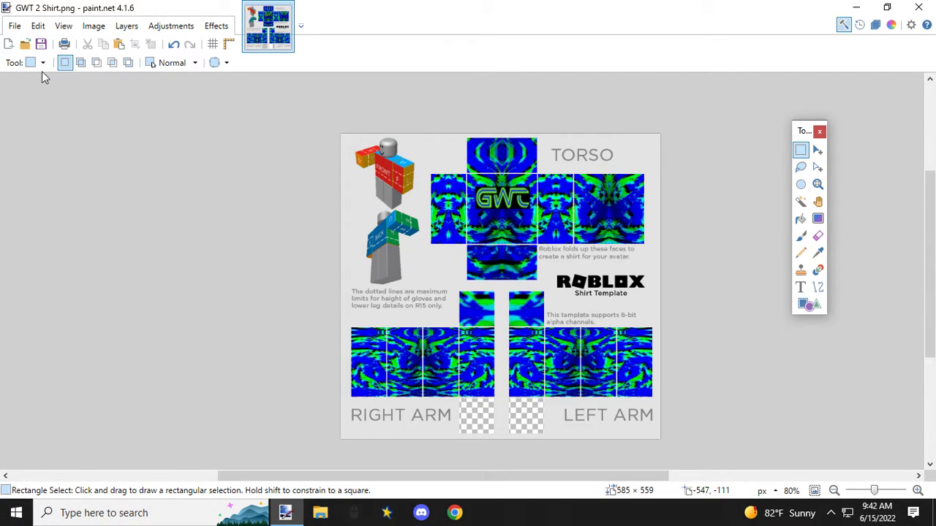
# Step: Open Pants Template.png from the Desktop and place it ahead of the shirt in the order of open images
pyautogui.click(15, 26)
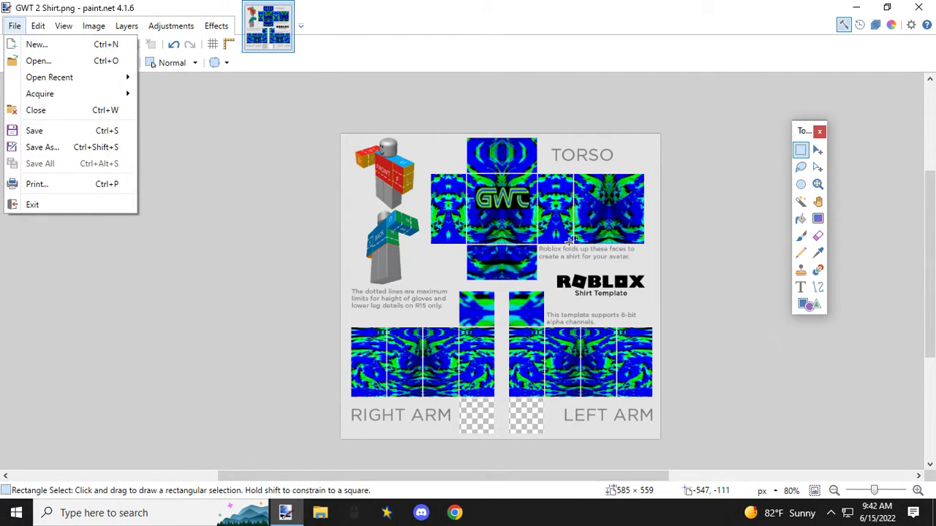
pyautogui.click(48, 61)
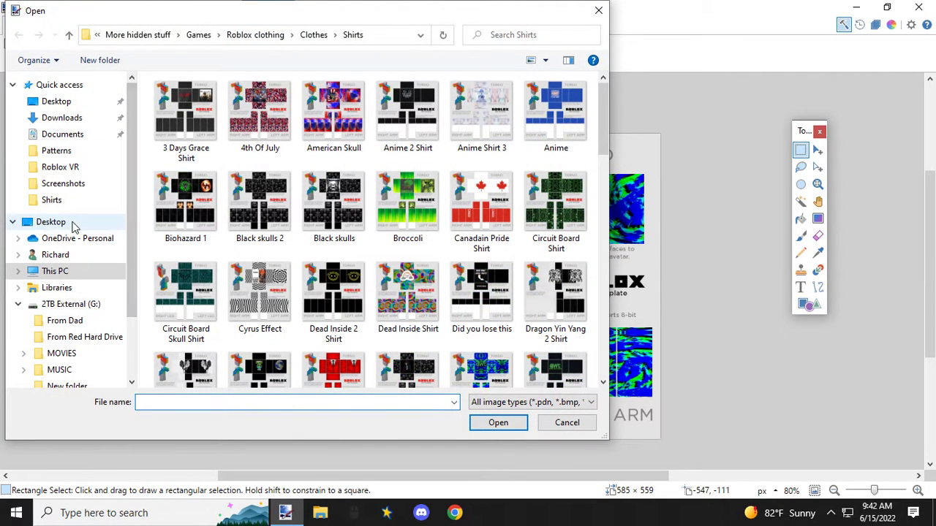
pyautogui.click(67, 103)
pyautogui.click(203, 131)
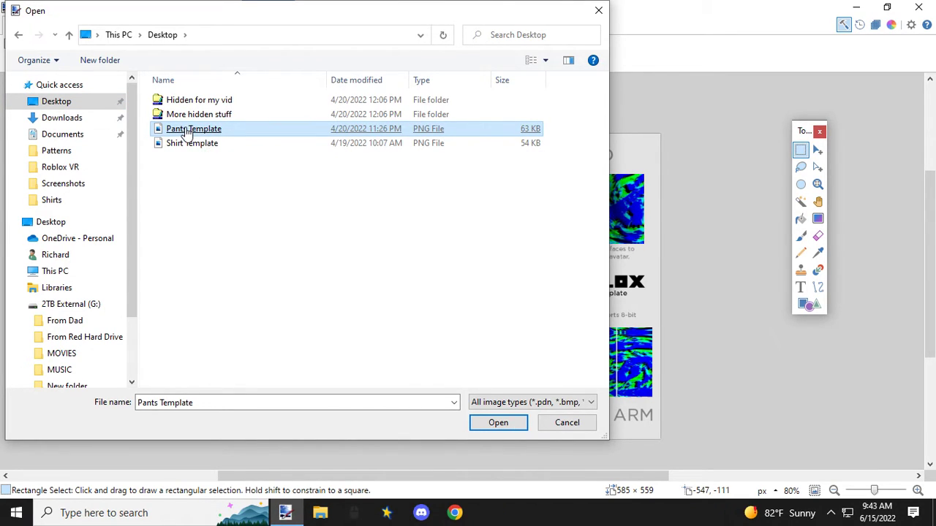
pyautogui.doubleClick(187, 132)
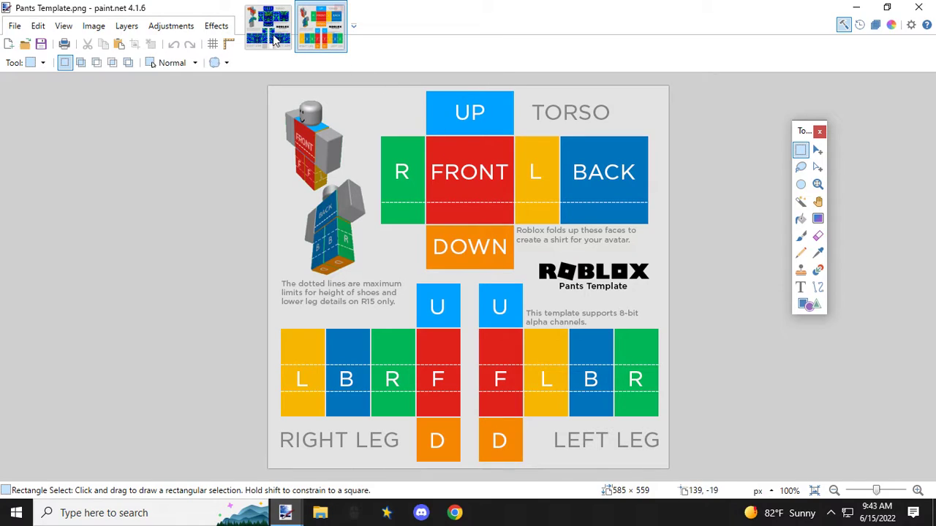
pyautogui.moveTo(261, 27); pyautogui.dragTo(336, 34)
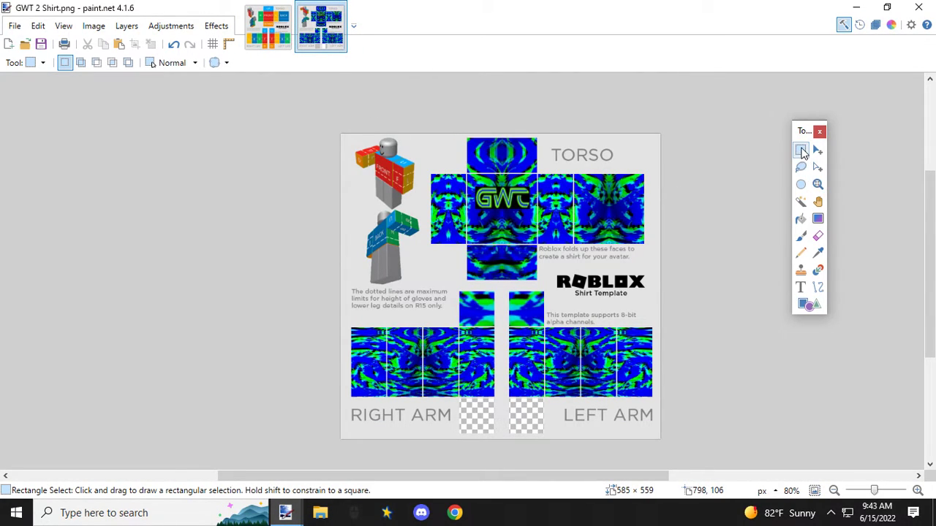
pyautogui.click(277, 32)
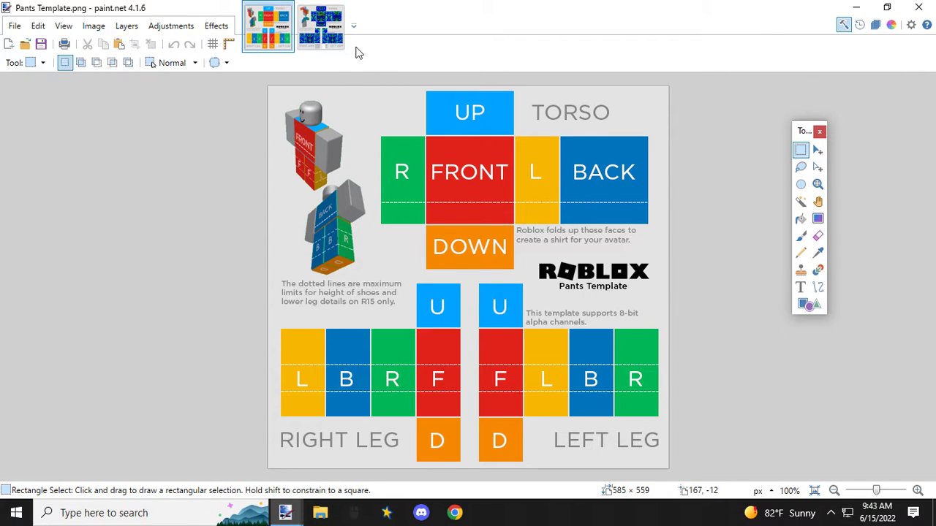
# Step: Copy the 128 × 64 px upper torso panel from GWT 2 Shirt.png onto the UP panel of Pants Template.png
pyautogui.click(322, 23)
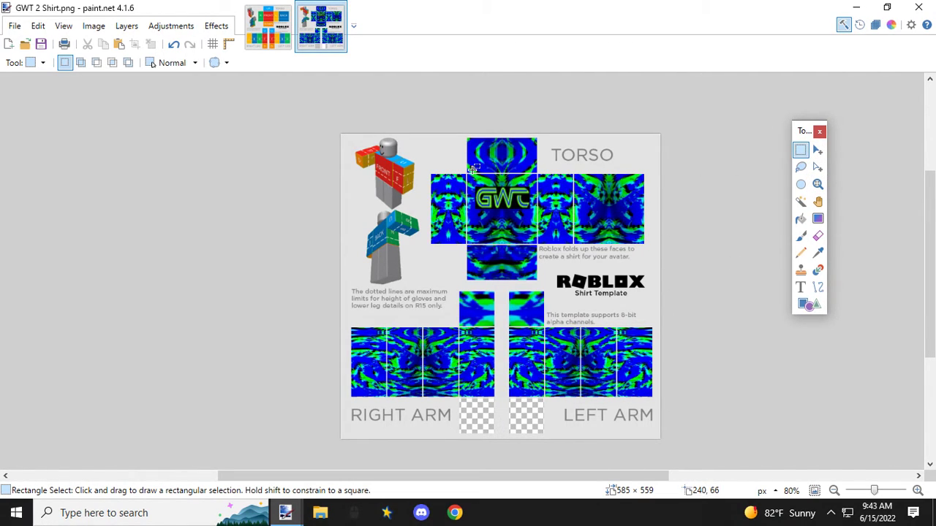
pyautogui.scroll(3, 475, 170)
pyautogui.scroll(1, 475, 170)
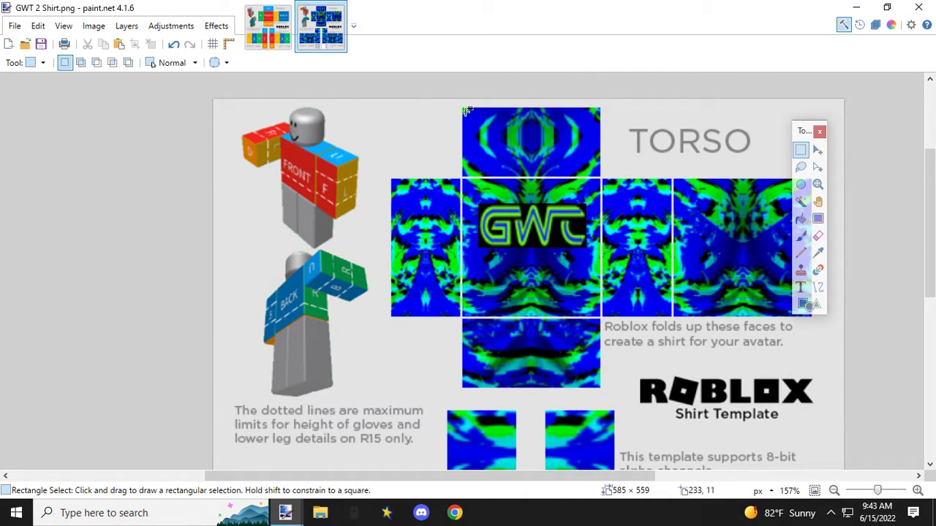
pyautogui.scroll(5, 465, 109)
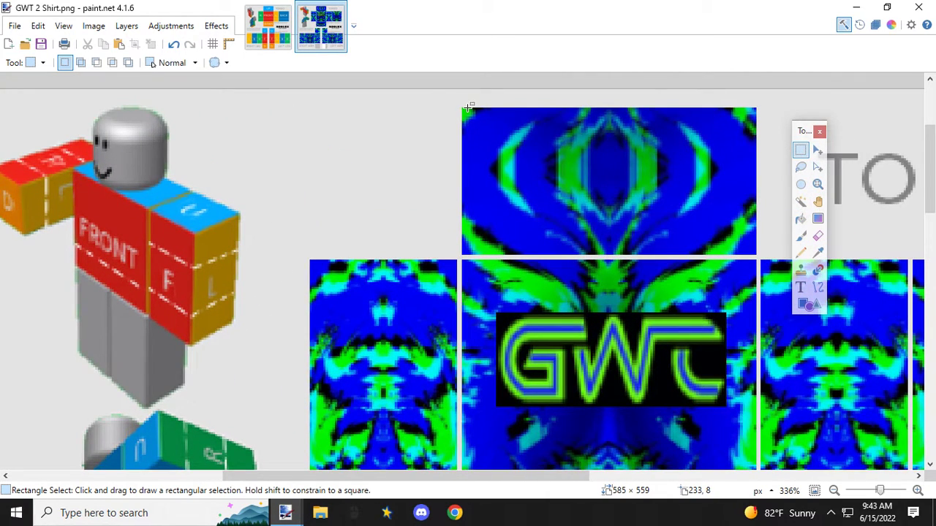
pyautogui.moveTo(463, 108); pyautogui.dragTo(756, 255)
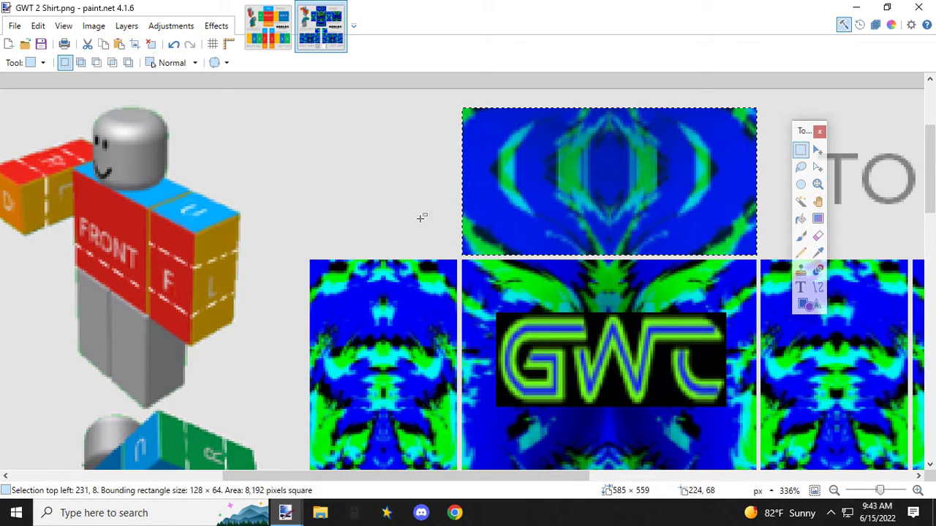
pyautogui.click(285, 47)
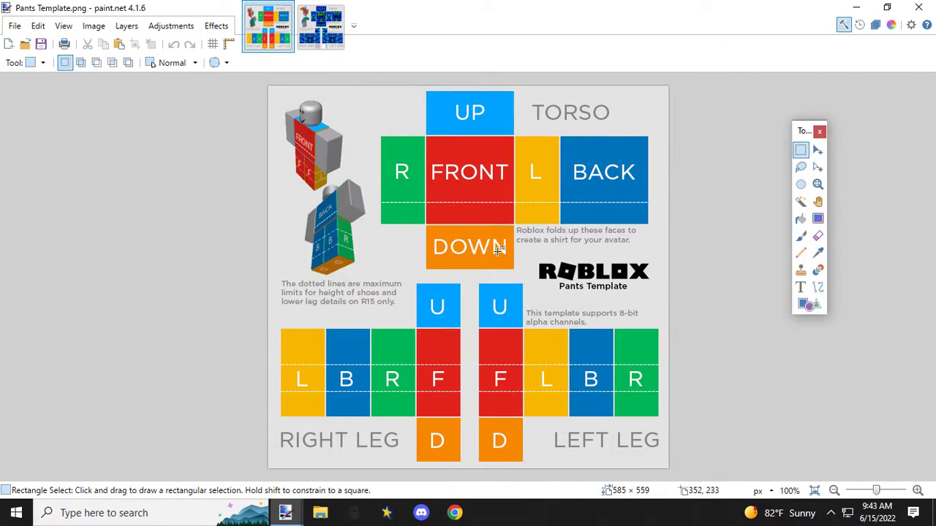
pyautogui.hotkey('ctrl', 'v')
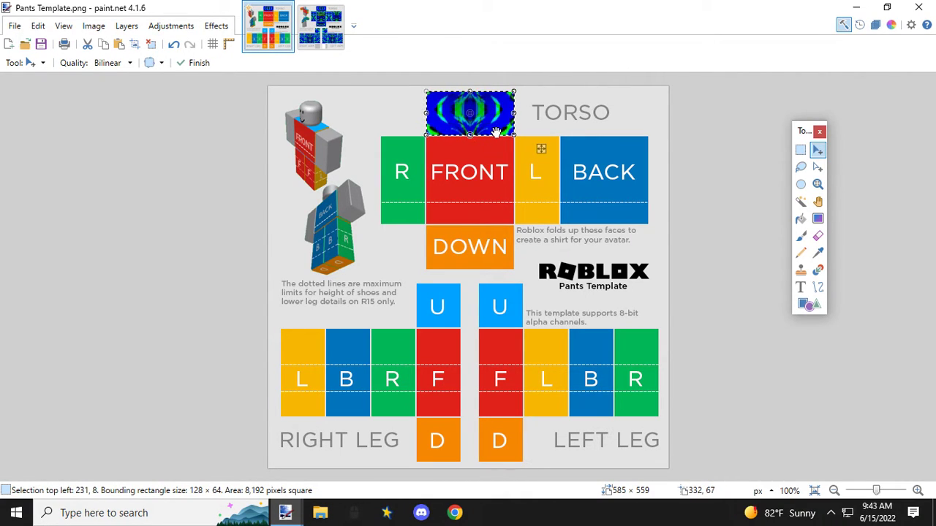
pyautogui.scroll(3, 495, 128)
pyautogui.scroll(2, 495, 130)
pyautogui.scroll(-2, 495, 130)
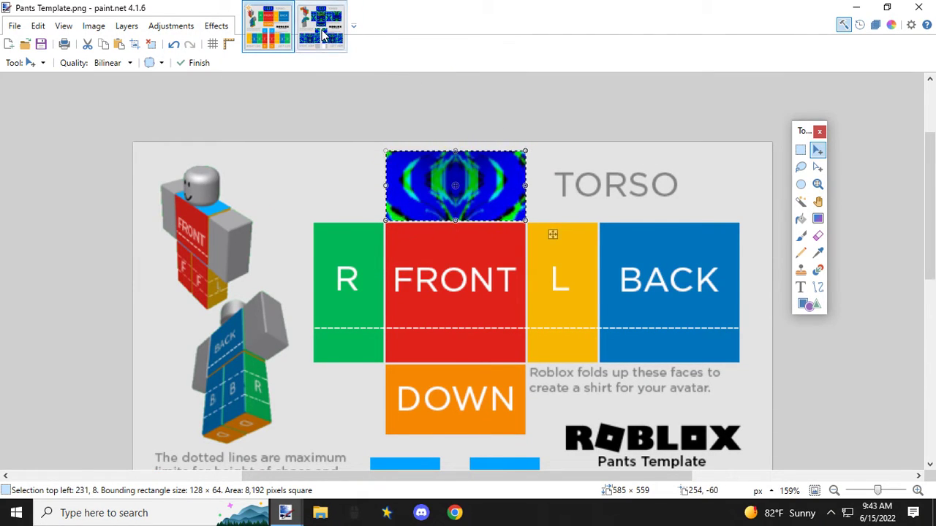
# Step: Copy the shirt's 64 × 128 px right torso side panel onto the torso's R panel in the pants template
pyautogui.click(320, 27)
pyautogui.click(800, 150)
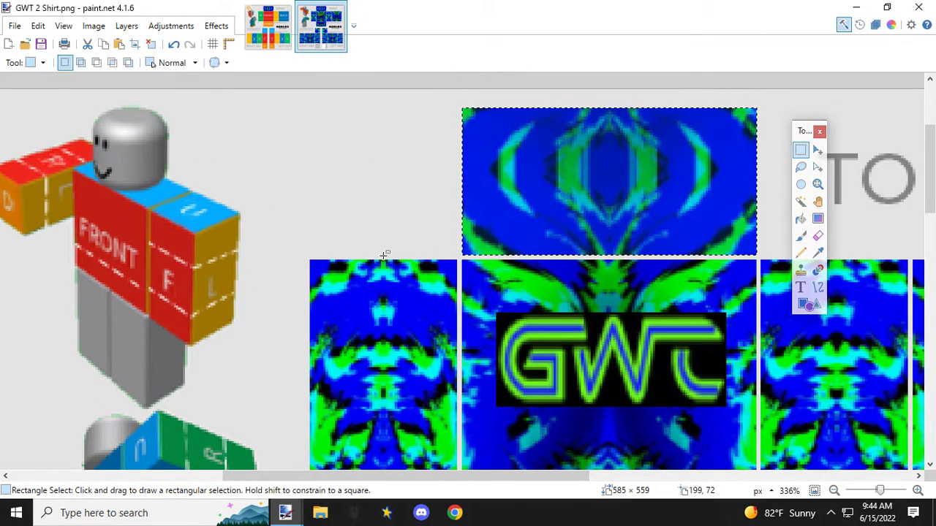
pyautogui.moveTo(312, 259); pyautogui.dragTo(456, 389)
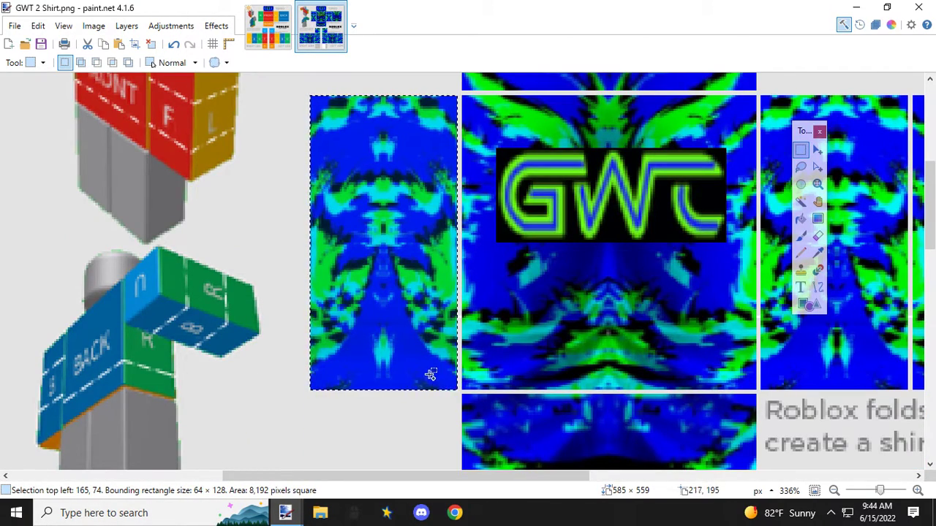
pyautogui.click(267, 27)
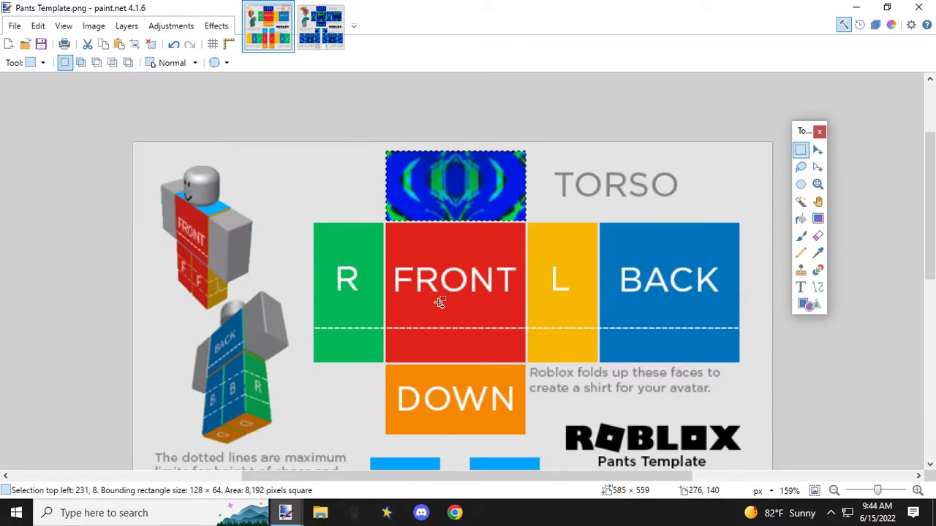
pyautogui.hotkey('ctrl', 'v')
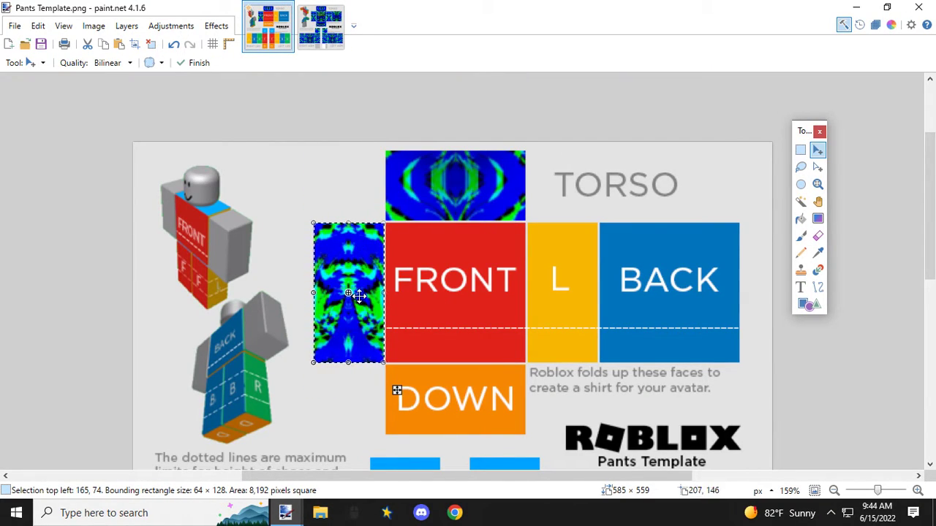
# Step: Copy the shirt's 128 × 128 px front torso panel with the GWT logo onto the FRONT panel of the pants template
pyautogui.click(335, 38)
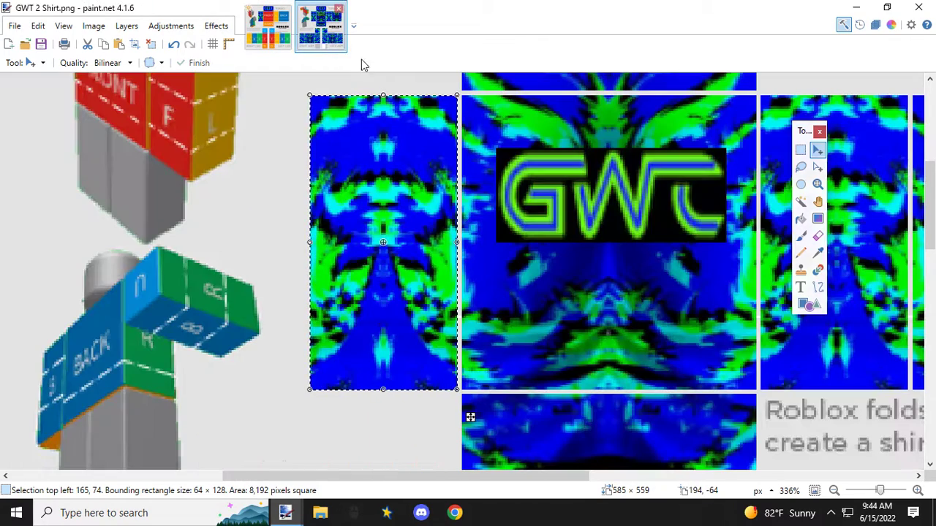
pyautogui.click(800, 149)
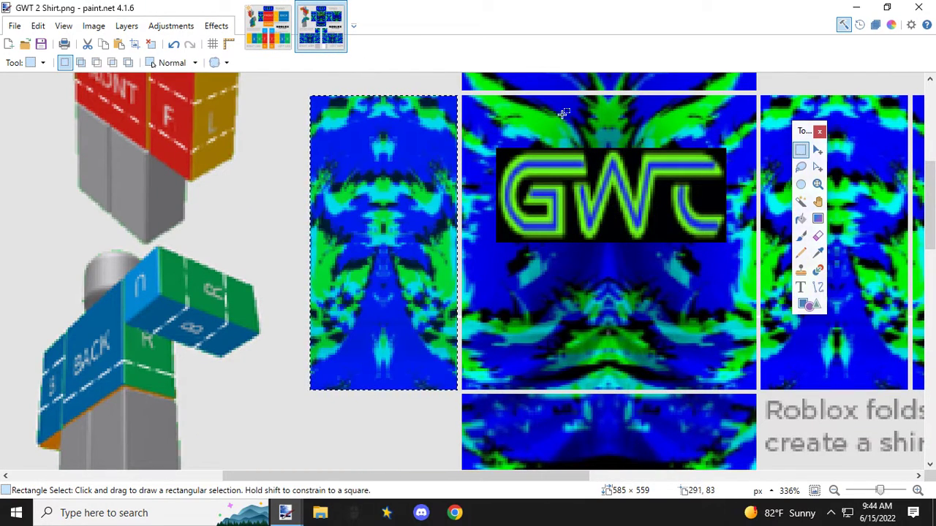
pyautogui.moveTo(463, 93); pyautogui.dragTo(759, 388)
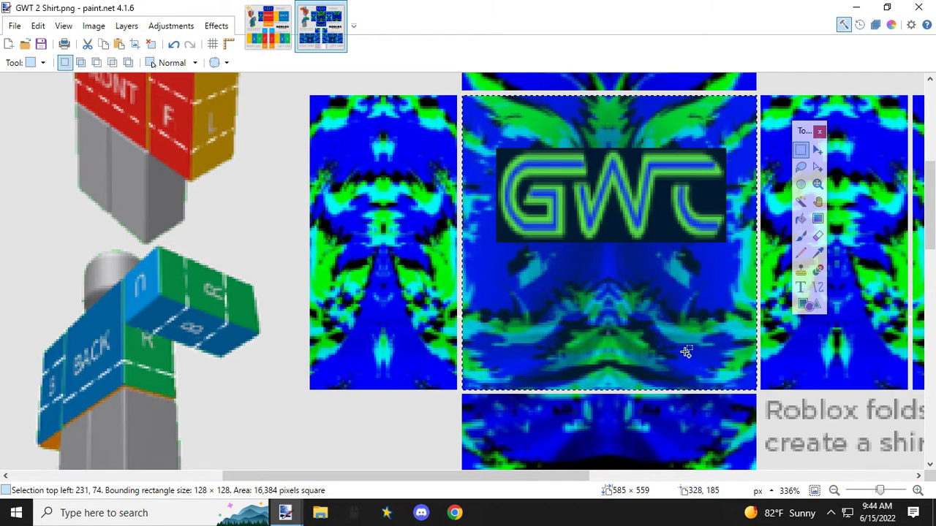
pyautogui.click(268, 28)
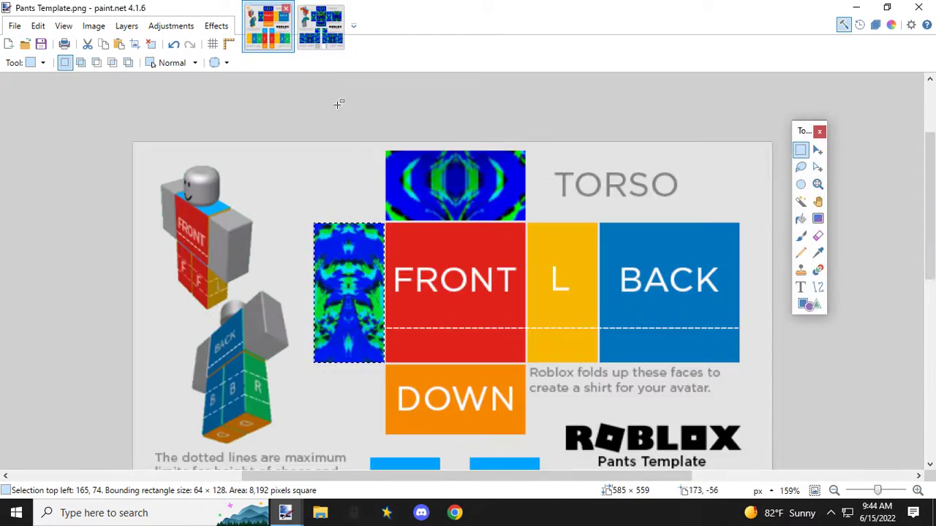
pyautogui.hotkey('ctrl', 'v')
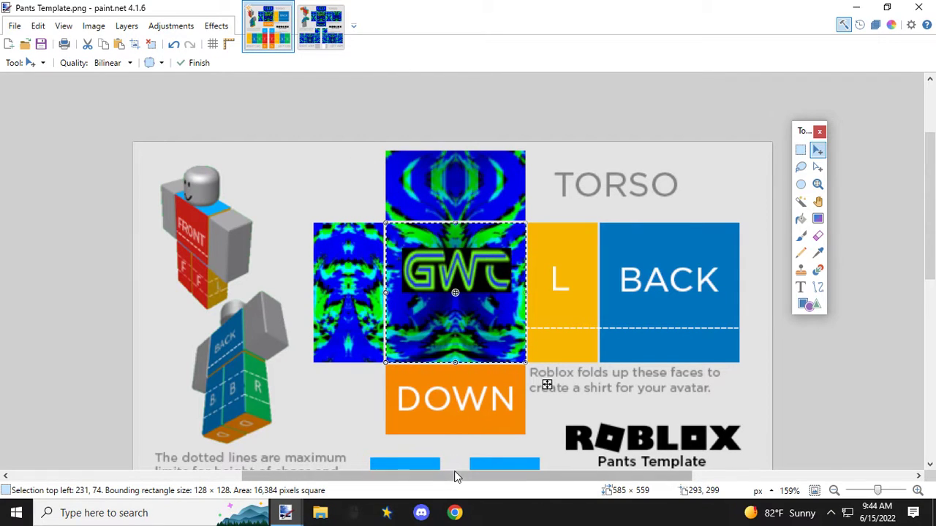
# Step: Copy the shirt's 64 × 128 px left torso side panel onto the torso's L panel in the pants template
pyautogui.click(320, 29)
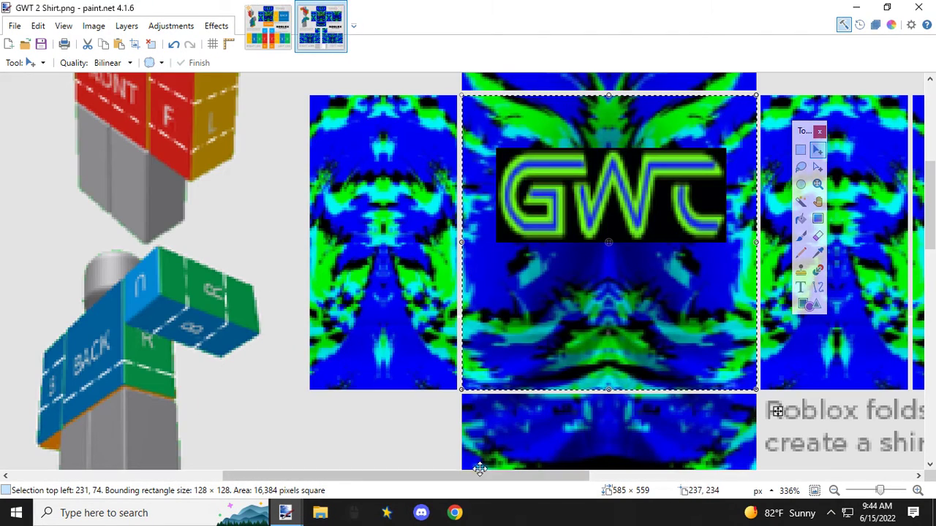
pyautogui.scroll(-2, 555, 299)
pyautogui.moveTo(568, 473); pyautogui.dragTo(675, 472)
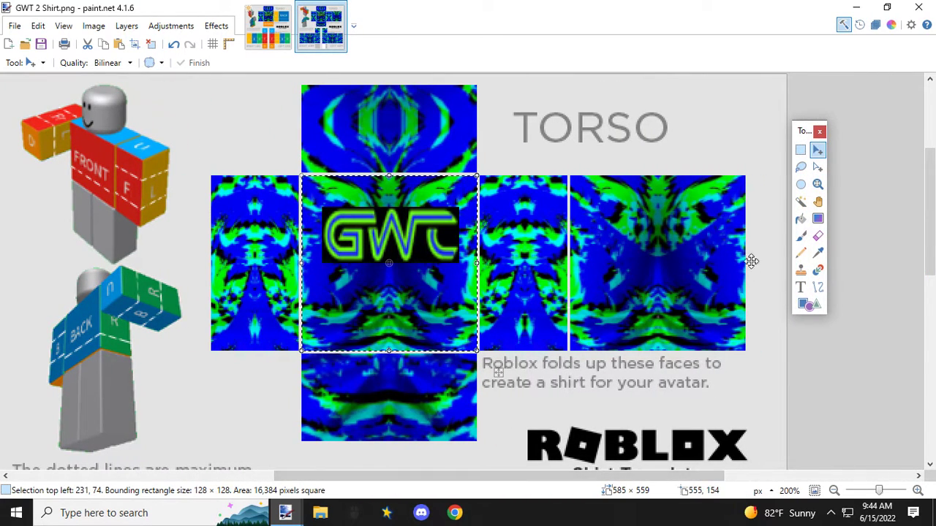
pyautogui.click(800, 150)
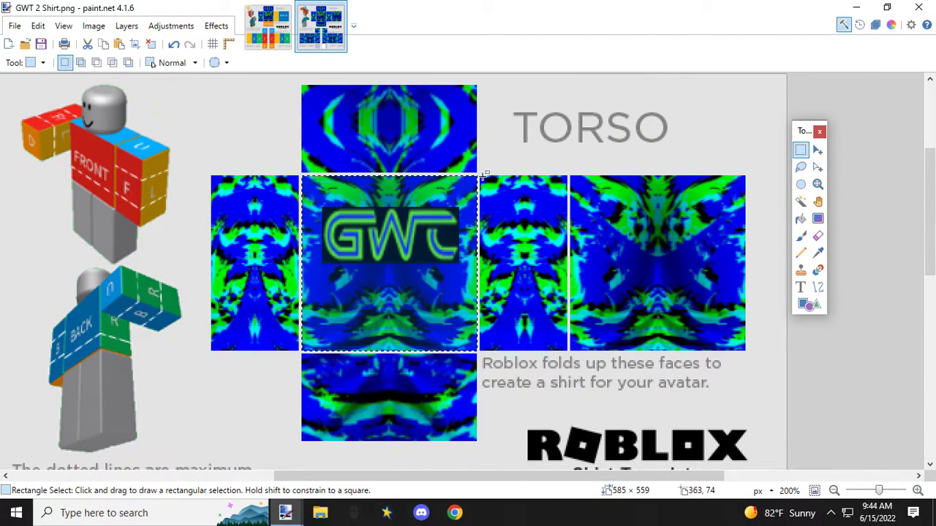
pyautogui.scroll(1, 483, 177)
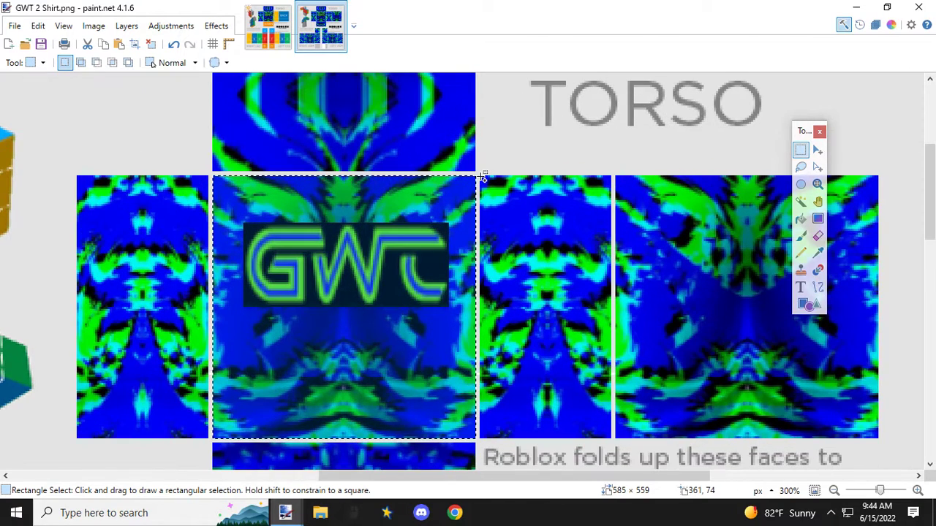
pyautogui.moveTo(480, 176); pyautogui.dragTo(612, 436)
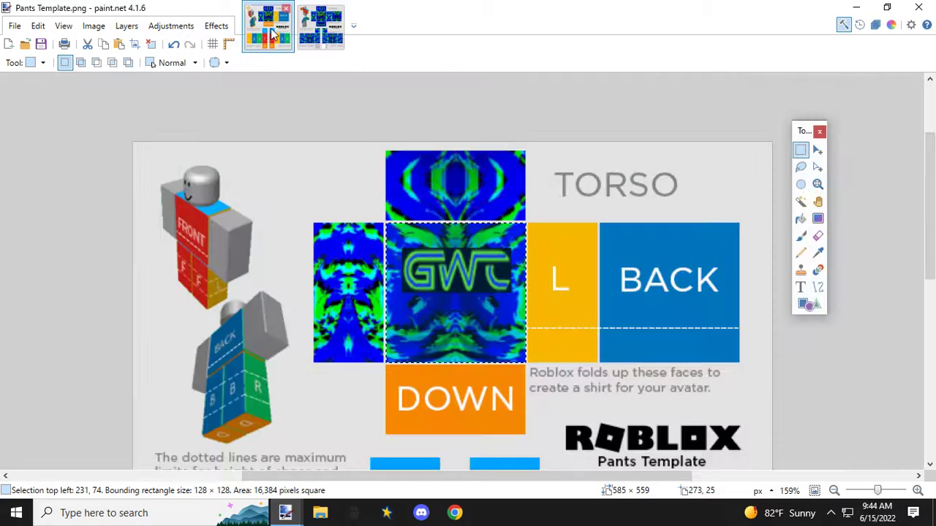
pyautogui.click(275, 35)
pyautogui.hotkey('ctrl', 'v')
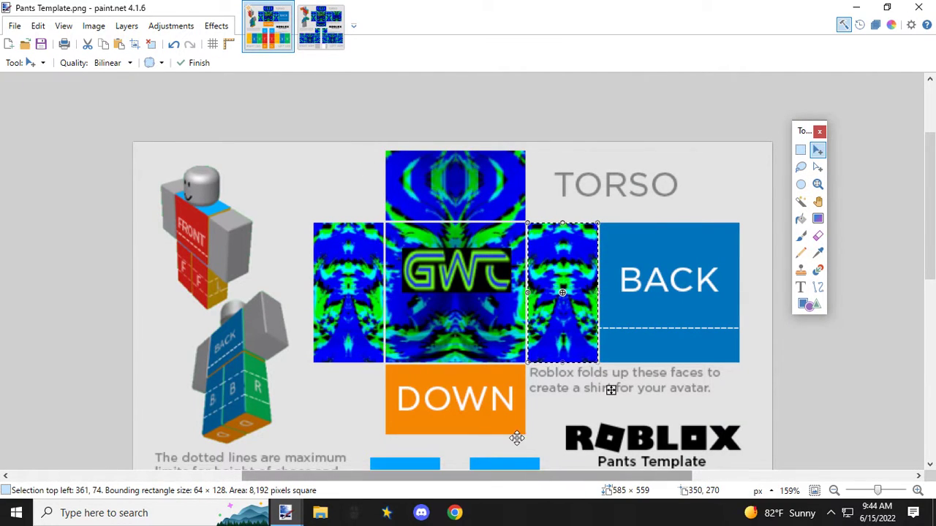
# Step: Copy the shirt's 128 × 128 px back torso panel onto the BACK panel of the pants template
pyautogui.click(320, 31)
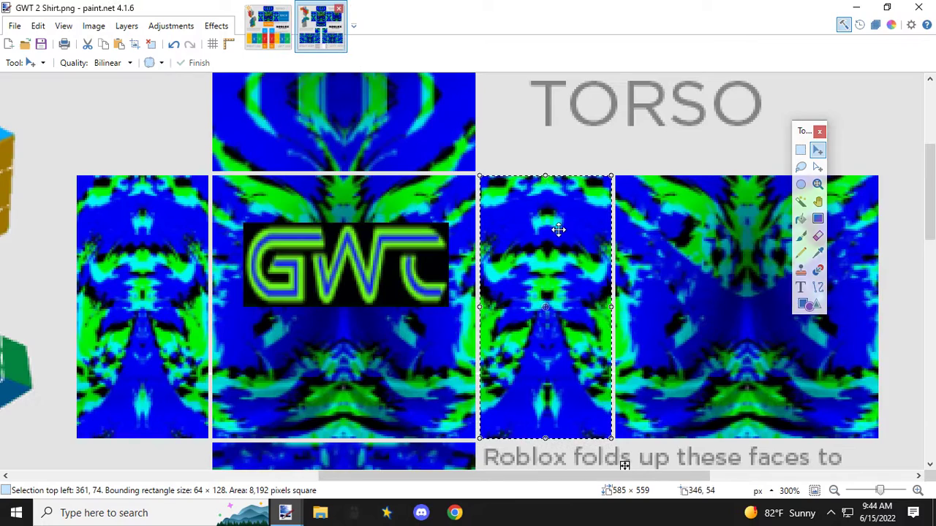
pyautogui.moveTo(612, 475); pyautogui.dragTo(703, 478)
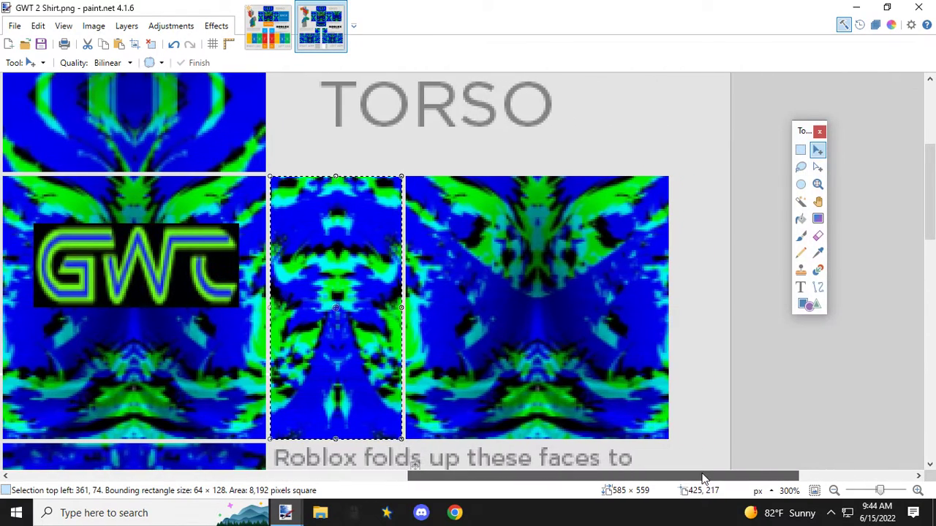
pyautogui.click(800, 150)
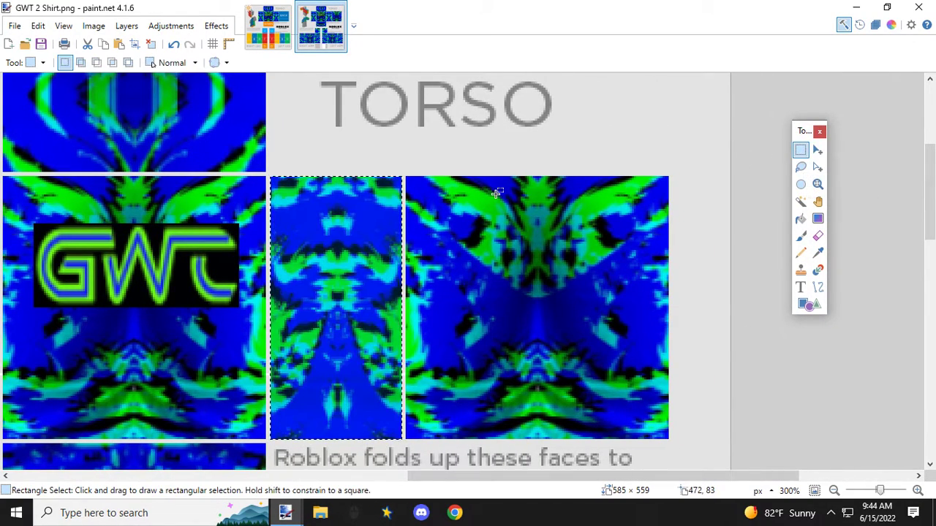
pyautogui.moveTo(407, 176); pyautogui.dragTo(668, 435)
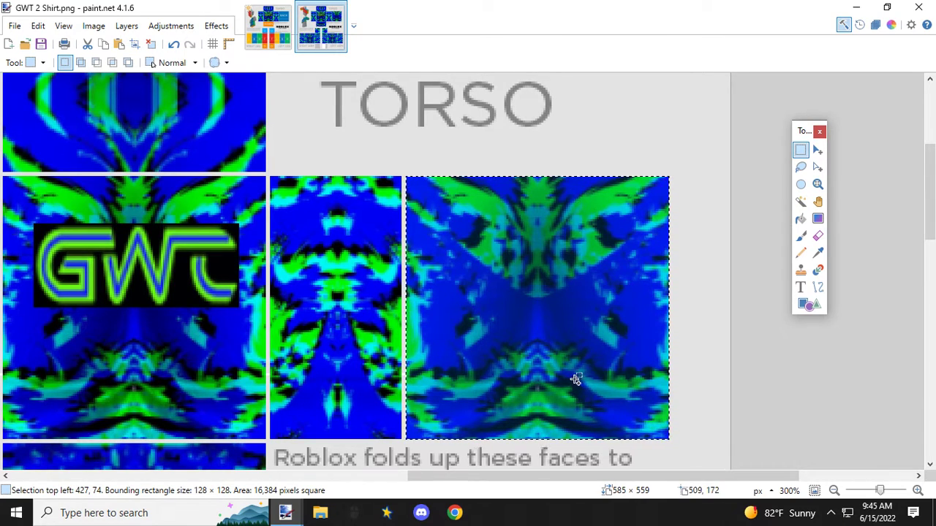
pyautogui.click(282, 33)
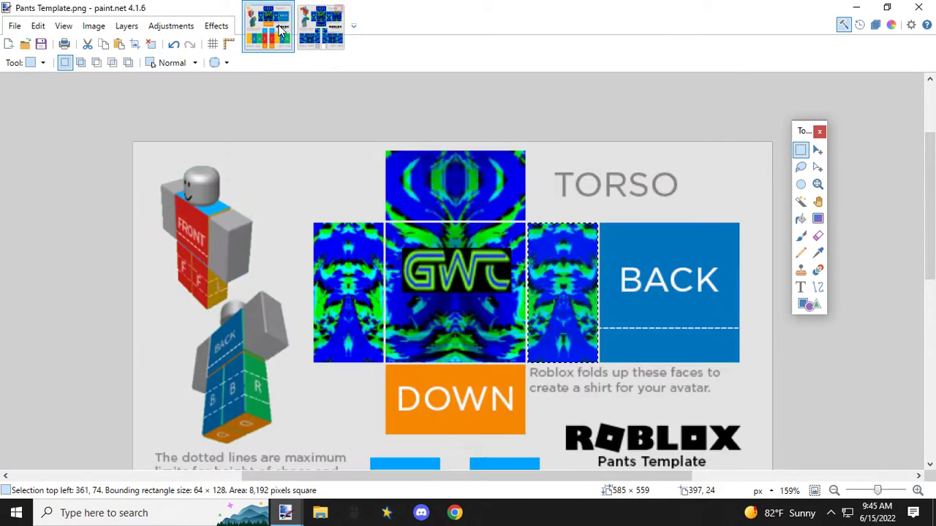
pyautogui.hotkey('ctrl', 'v')
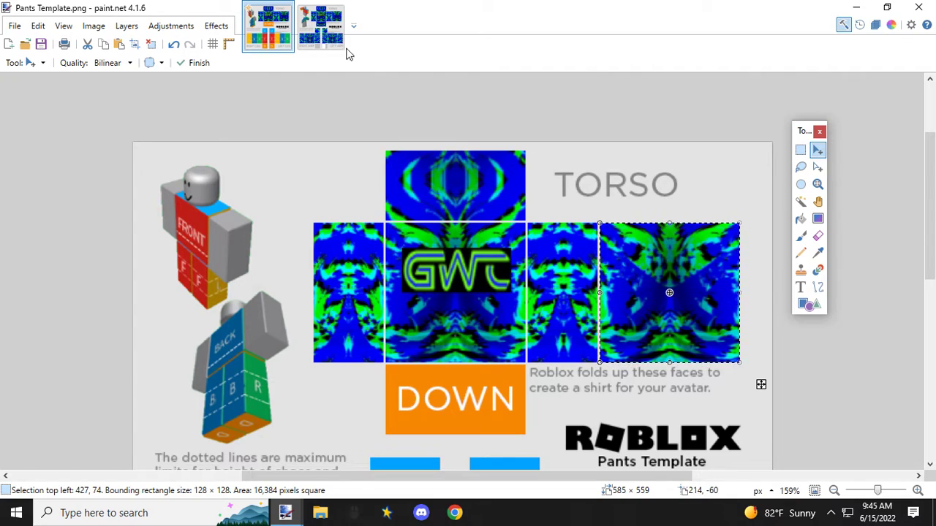
# Step: Copy the shirt's 128 × 64 px lower torso panel onto the DOWN panel of the pants template and return to the shirt image
pyautogui.click(325, 32)
pyautogui.moveTo(545, 478); pyautogui.dragTo(393, 441)
pyautogui.scroll(-5, 431, 319)
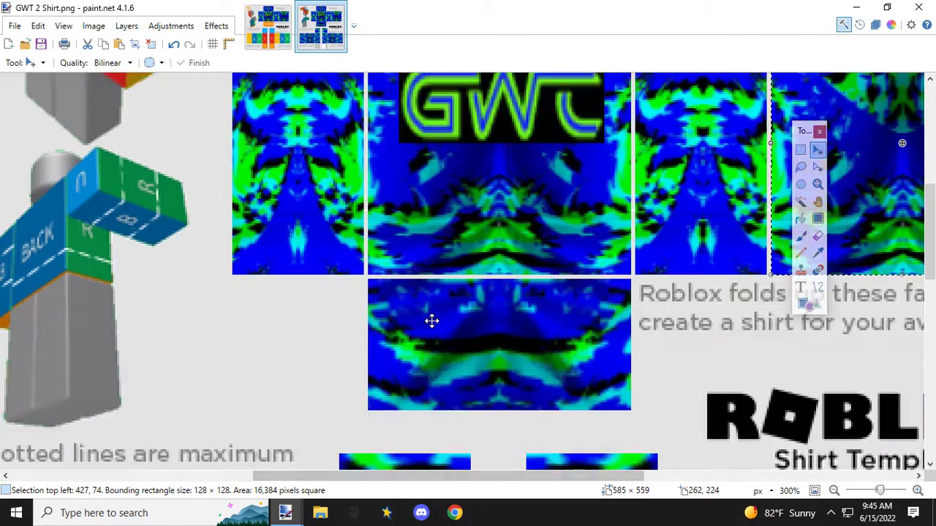
pyautogui.click(800, 149)
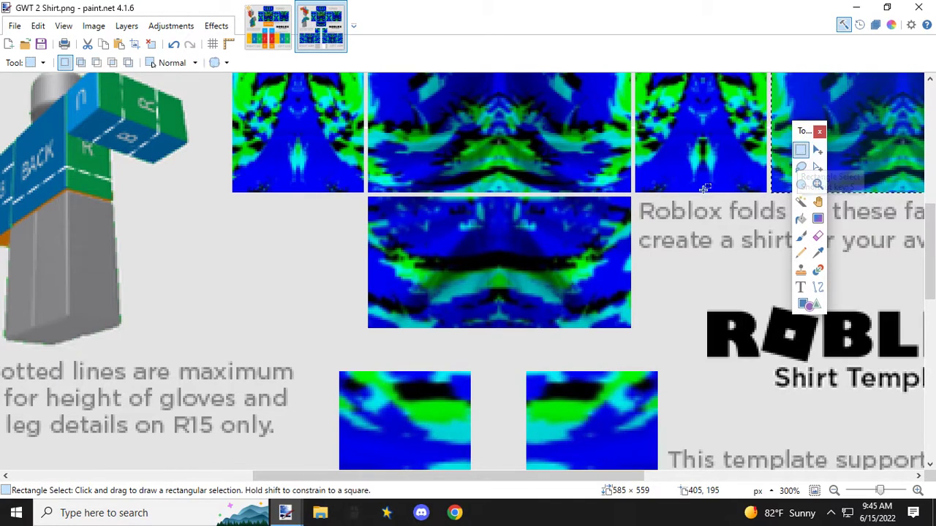
pyautogui.moveTo(367, 196); pyautogui.dragTo(627, 326)
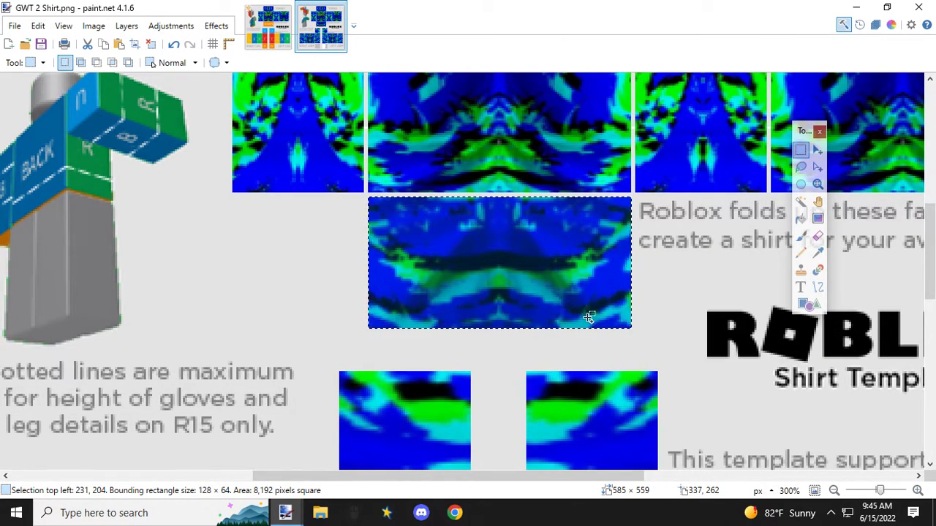
pyautogui.click(268, 37)
pyautogui.hotkey('ctrl', 'v')
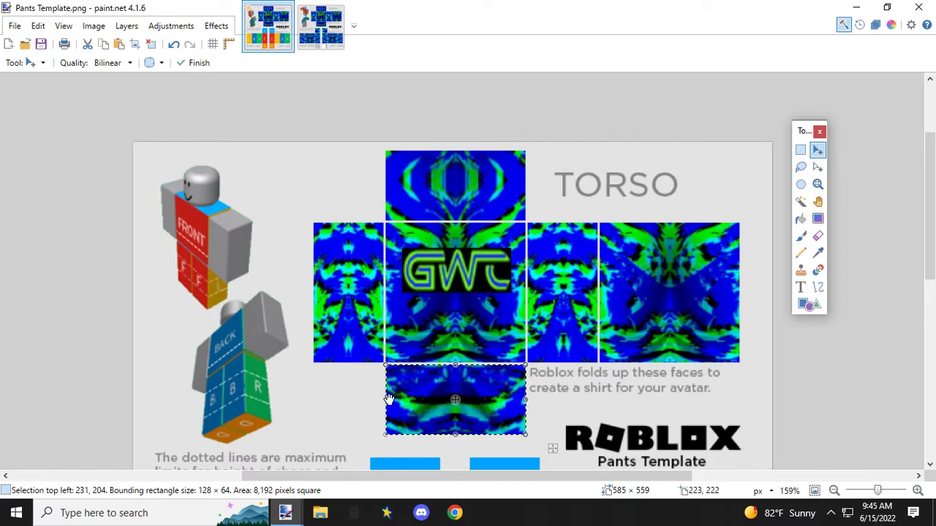
pyautogui.scroll(2, 406, 413)
pyautogui.scroll(1, 397, 386)
pyautogui.scroll(-2, 397, 386)
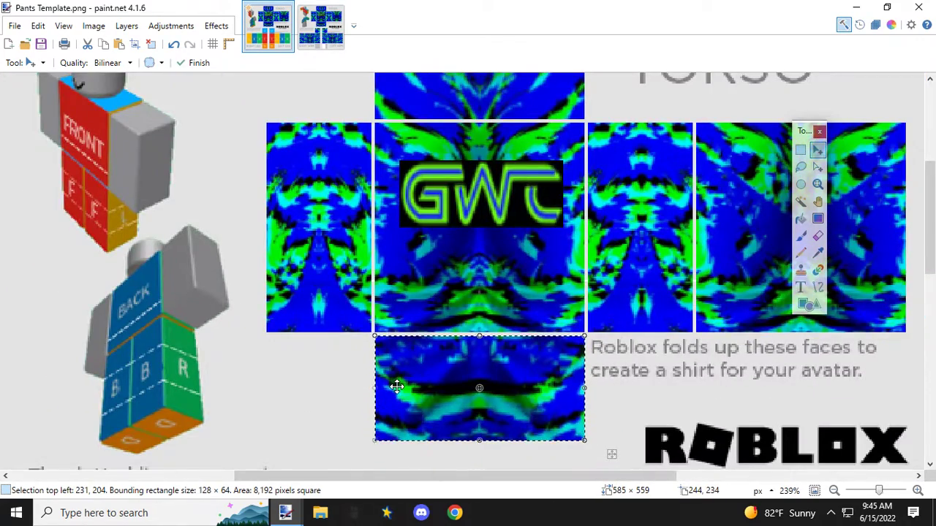
pyautogui.scroll(-2, 398, 386)
pyautogui.scroll(-2, 399, 386)
pyautogui.click(320, 25)
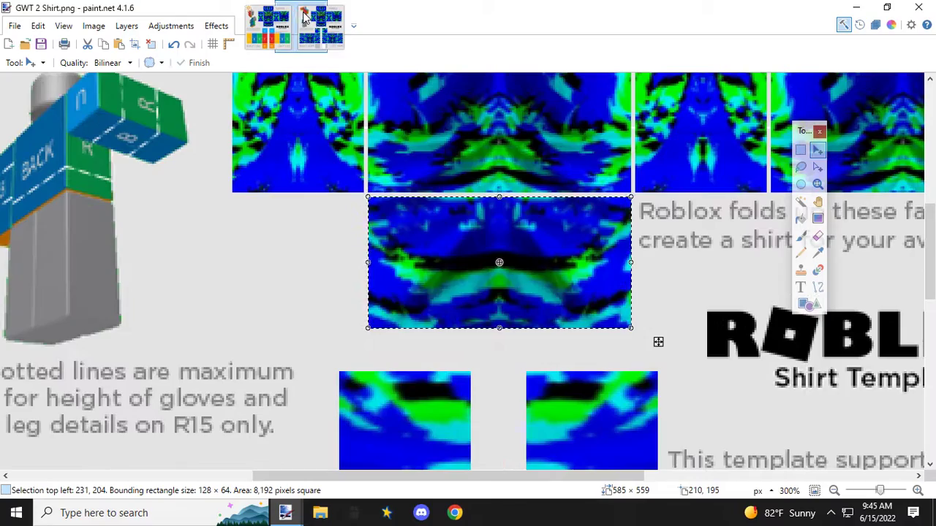
# Step: Copy the shirt's 64 × 64 px upper right-arm panel onto the right leg's U panel in the pants template
pyautogui.scroll(-3, 452, 267)
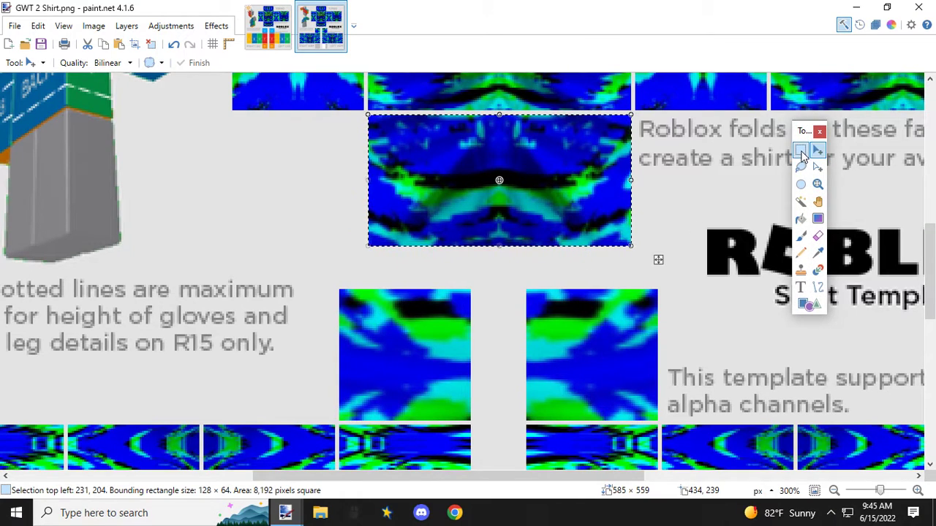
pyautogui.press('s')
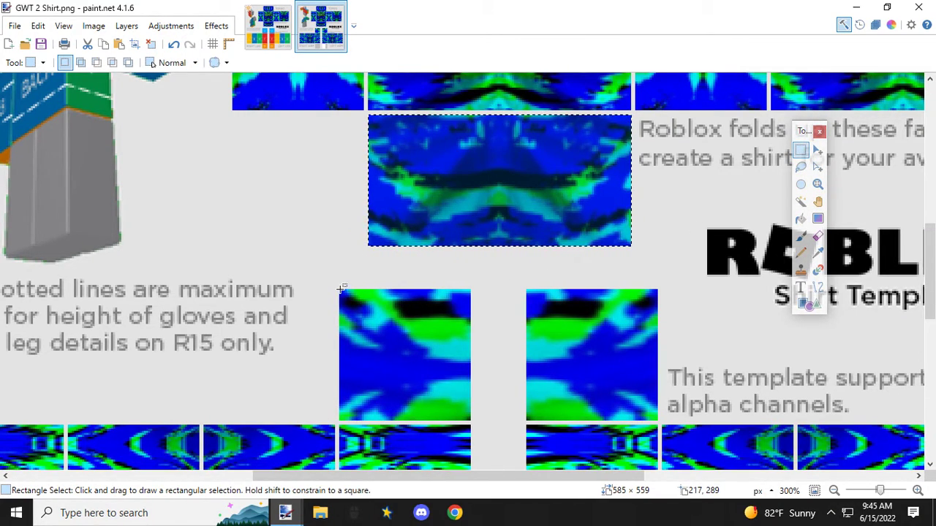
pyautogui.moveTo(341, 289); pyautogui.dragTo(471, 418)
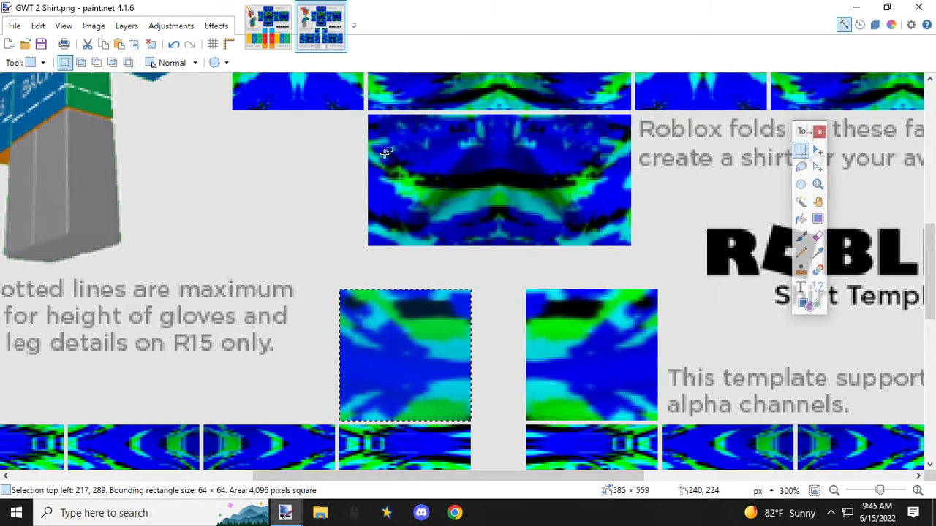
pyautogui.click(274, 33)
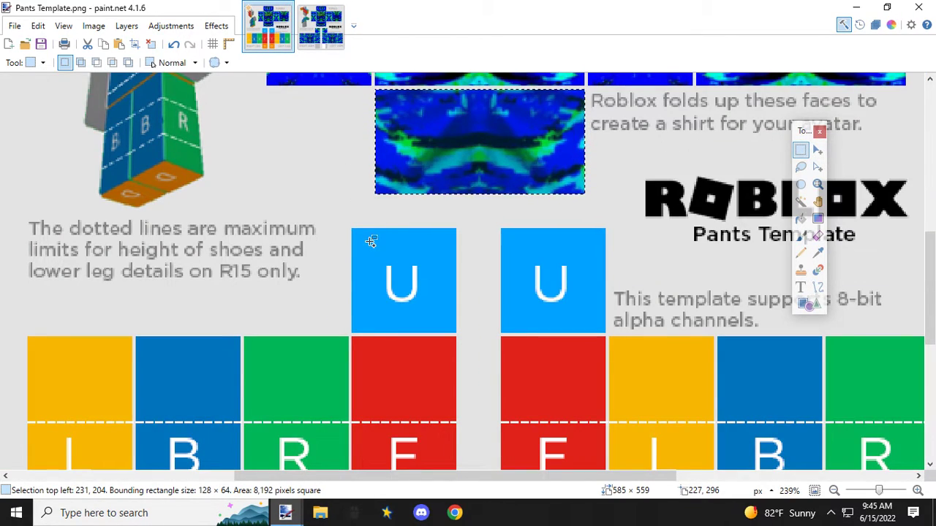
pyautogui.hotkey('ctrl', 'v')
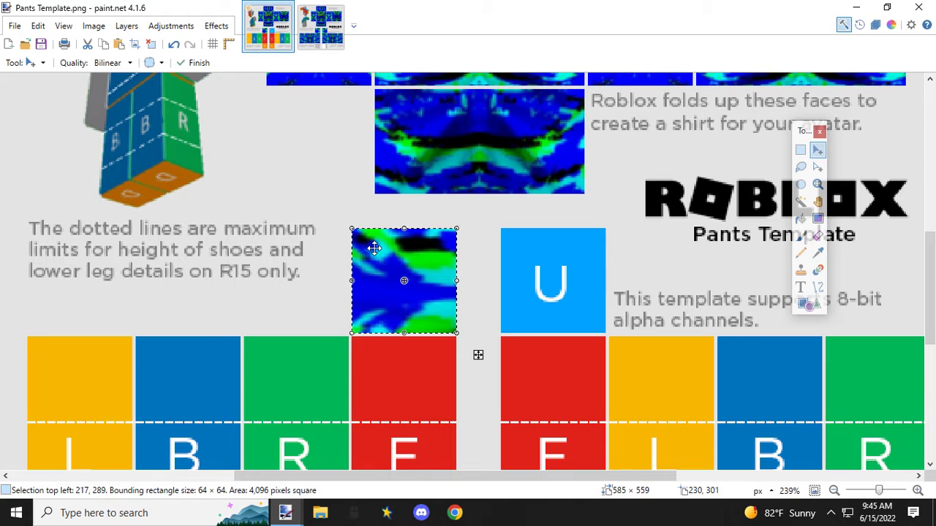
# Step: Mirror the pasted upper panel horizontally and fit it at 64 × 64 px onto the left leg's U panel
pyautogui.moveTo(353, 282); pyautogui.dragTo(557, 282)
pyautogui.moveTo(471, 256); pyautogui.dragTo(515, 256)
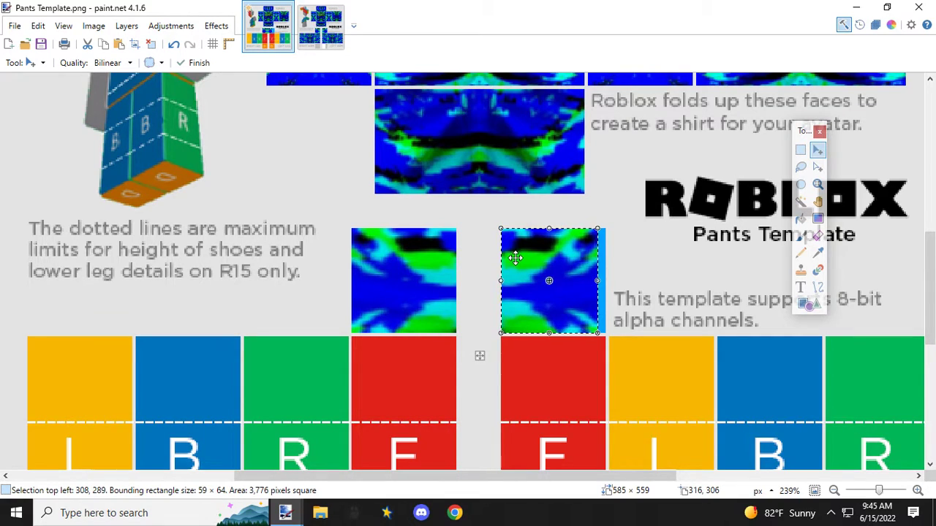
pyautogui.scroll(2, 580, 277)
pyautogui.moveTo(610, 283); pyautogui.dragTo(620, 284)
pyautogui.scroll(-2, 547, 298)
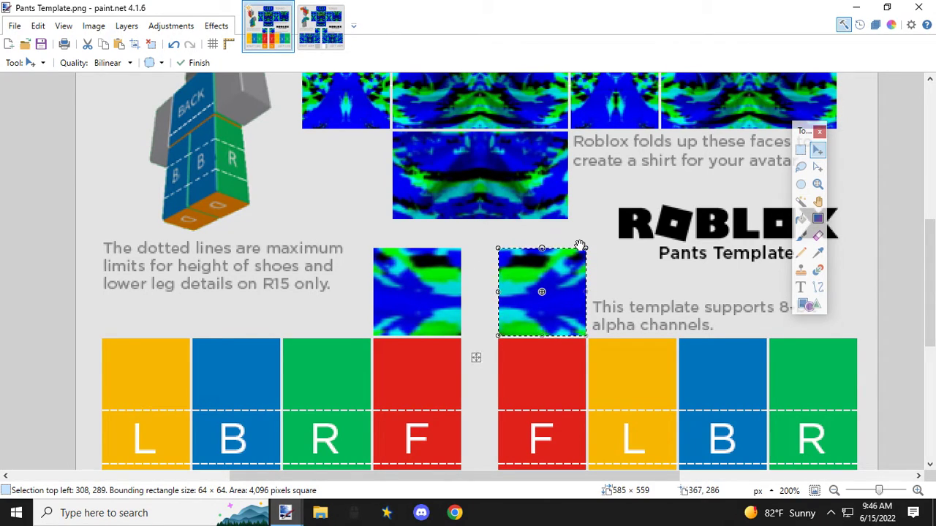
pyautogui.scroll(-2, 512, 241)
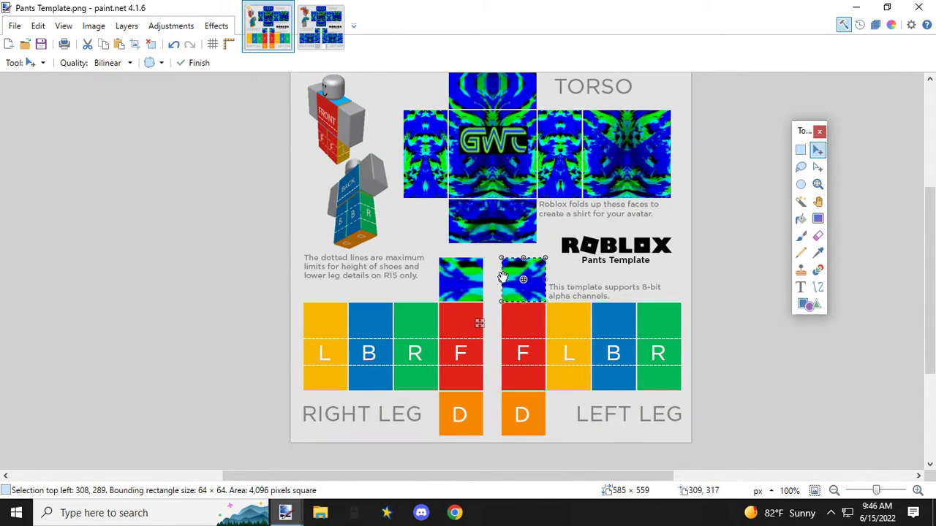
# Step: Copy the shirt's left-arm front panel, selected at 64 × 127 px, onto the left leg's F panel of the pants template
pyautogui.click(300, 29)
pyautogui.scroll(-3, 468, 319)
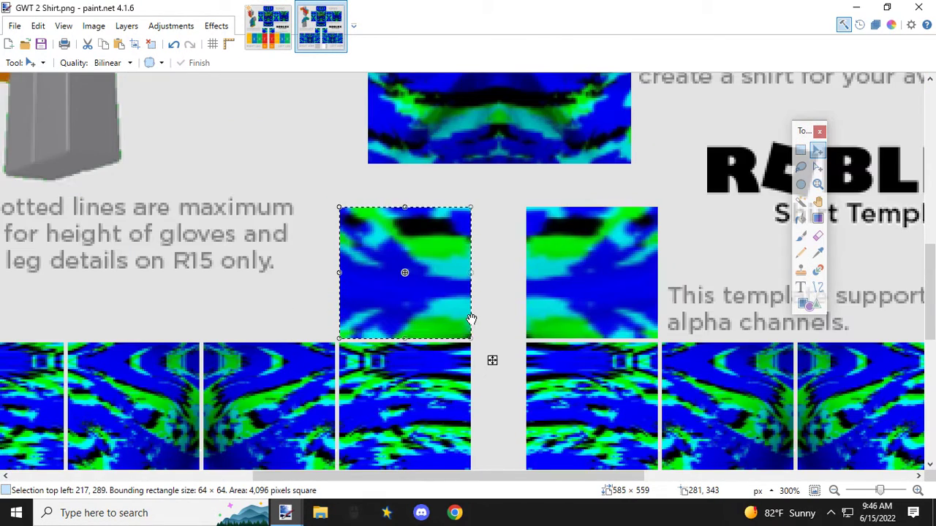
pyautogui.click(800, 149)
pyautogui.scroll(-6, 672, 246)
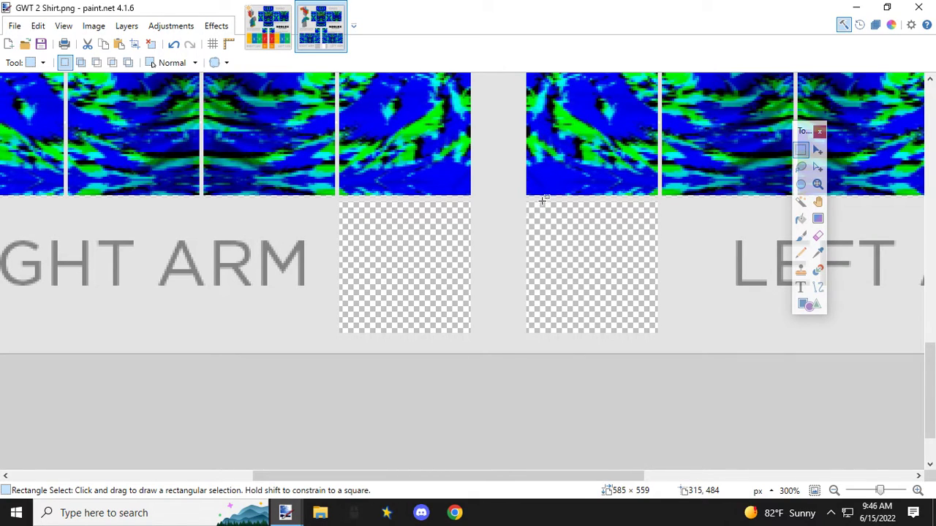
pyautogui.scroll(6, 540, 197)
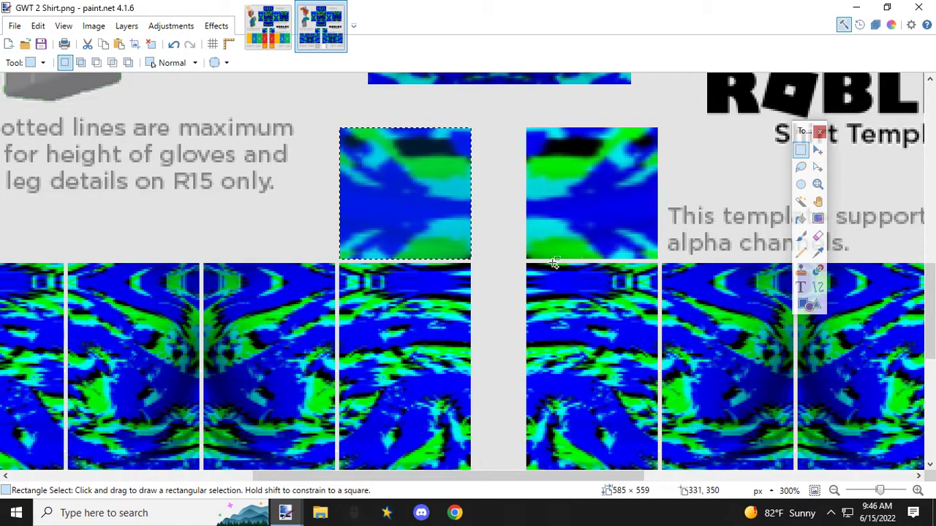
pyautogui.keyDown('ctrl'); pyautogui.scroll(5, 533, 267); pyautogui.keyUp('ctrl')
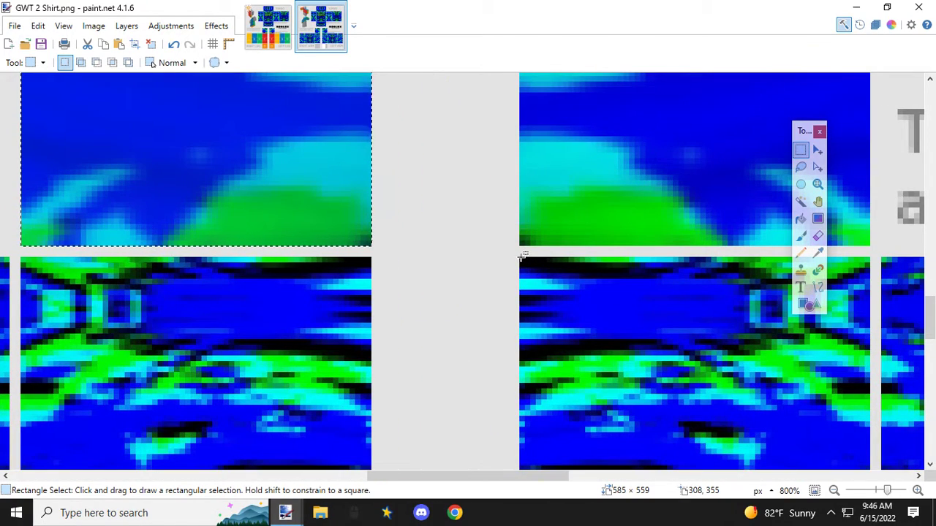
pyautogui.moveTo(521, 256); pyautogui.dragTo(868, 374)
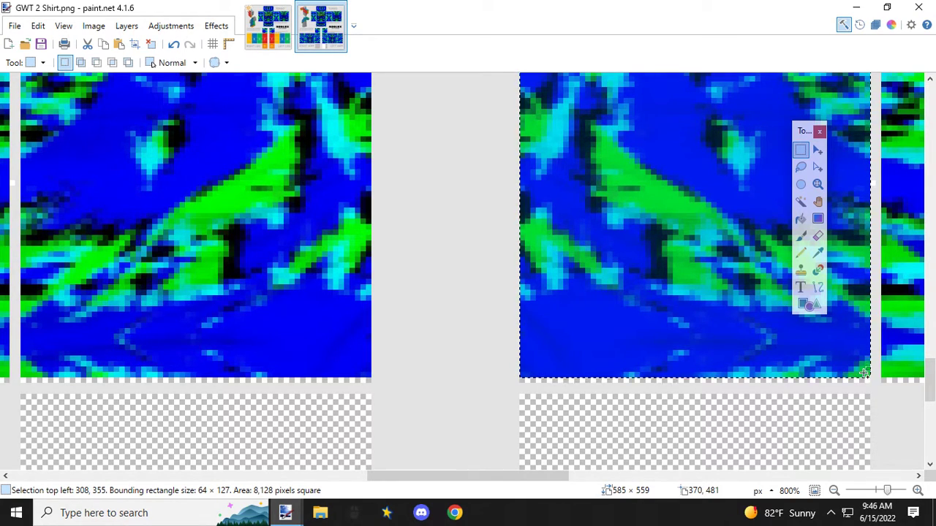
pyautogui.click(275, 32)
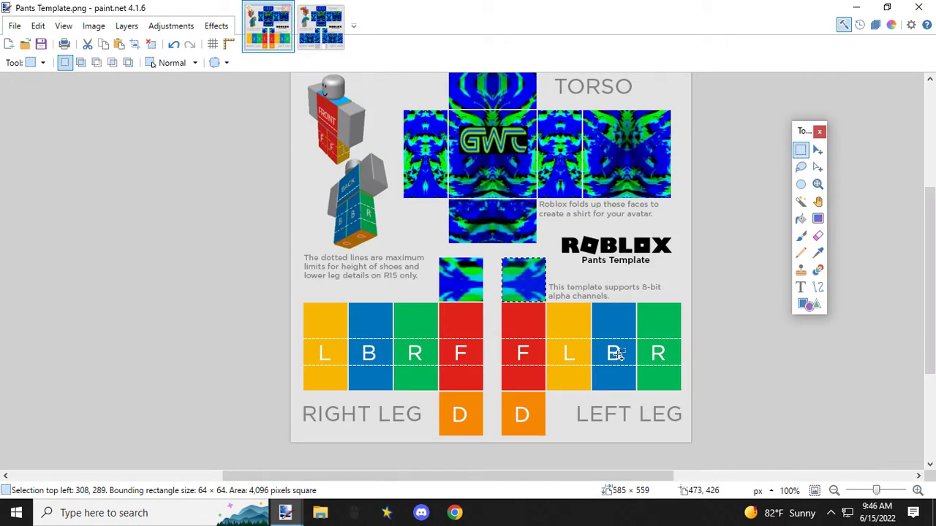
pyautogui.hotkey('ctrl', 'v')
# Step: Try to stretch the lower edge of the pasted left-leg front panel over the remaining red strip
pyautogui.scroll(4, 531, 398)
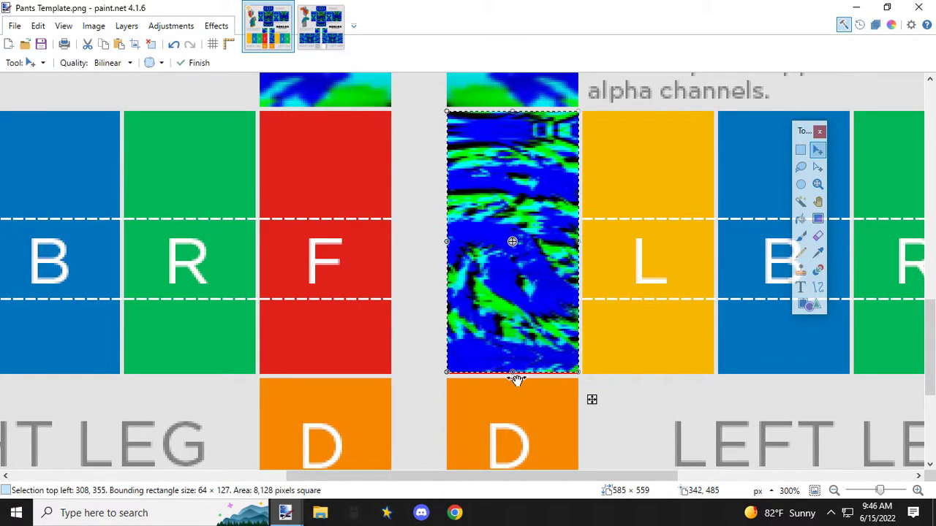
pyautogui.scroll(5, 516, 380)
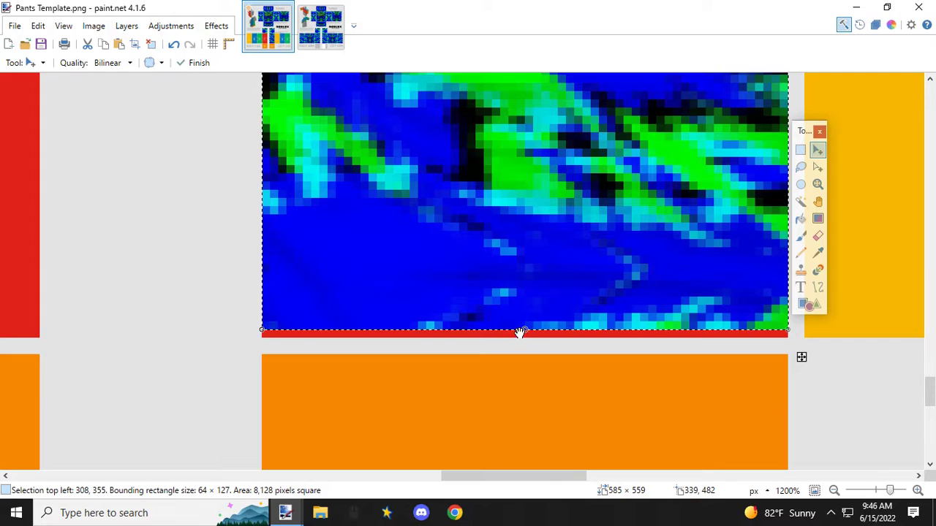
pyautogui.press('Return')
pyautogui.moveTo(525, 335); pyautogui.dragTo(525, 328)
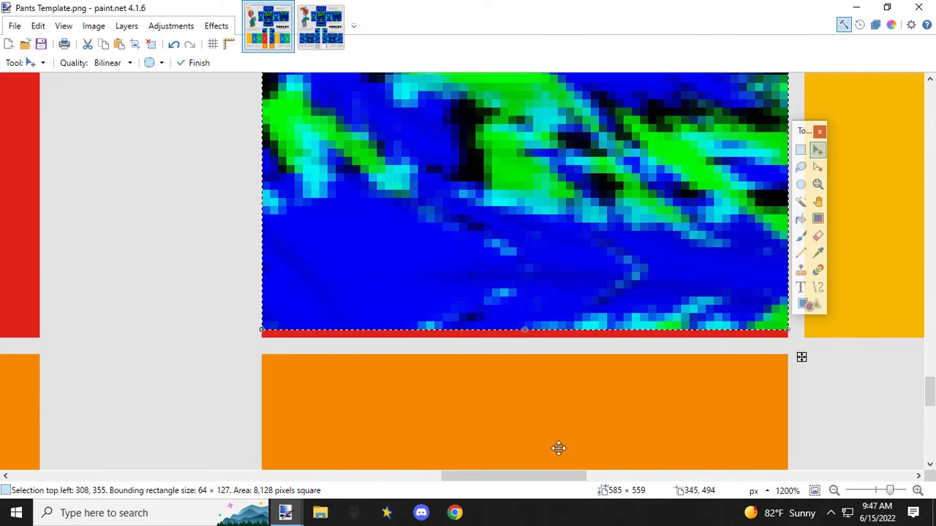
pyautogui.moveTo(532, 481); pyautogui.dragTo(548, 478)
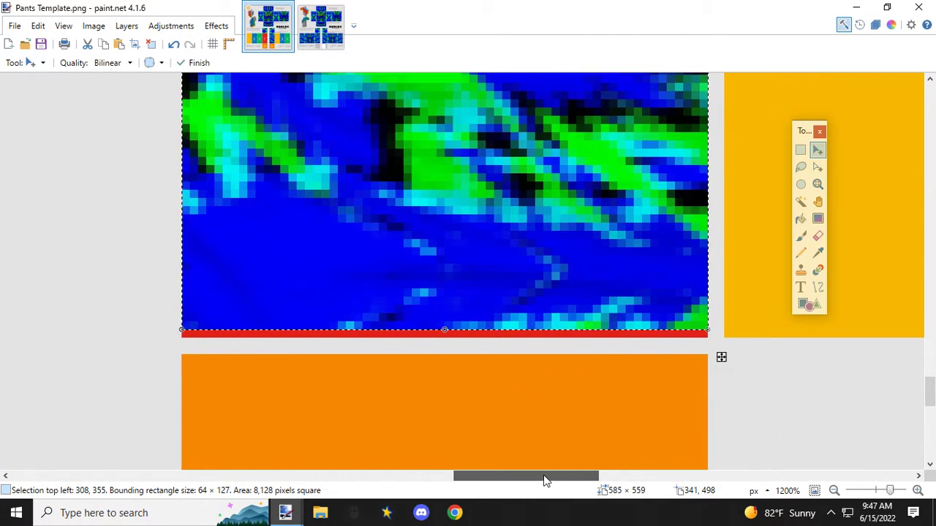
# Step: Mirror the pasted front panel horizontally and align it with the upper-left corner of the right leg's F panel
pyautogui.scroll(-5, 503, 424)
pyautogui.scroll(-2, 503, 424)
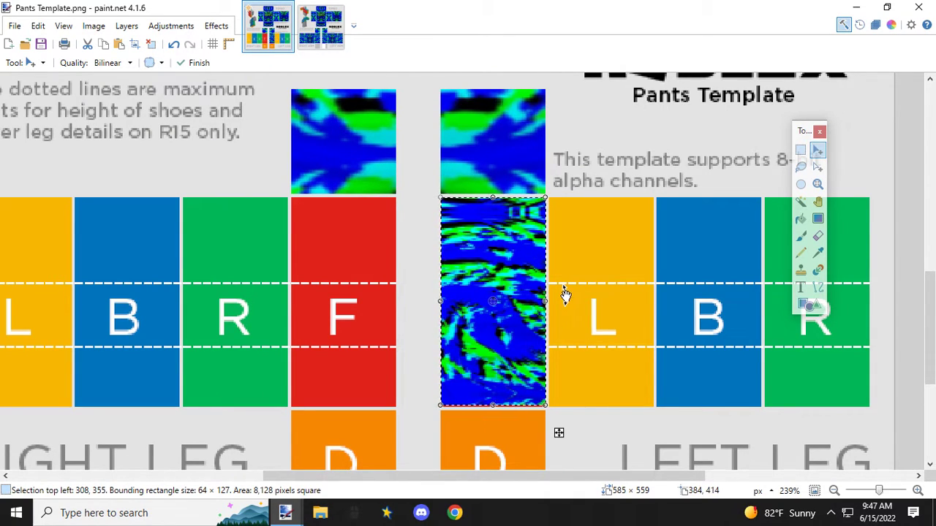
pyautogui.moveTo(547, 302); pyautogui.dragTo(361, 315)
pyautogui.moveTo(408, 254); pyautogui.dragTo(335, 258)
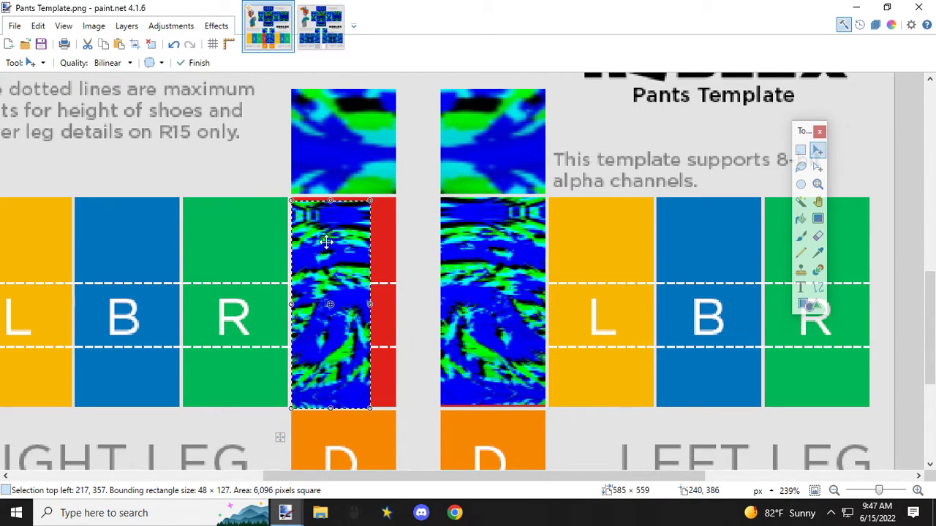
pyautogui.scroll(4, 327, 242)
pyautogui.press('Up')
pyautogui.press('Up')
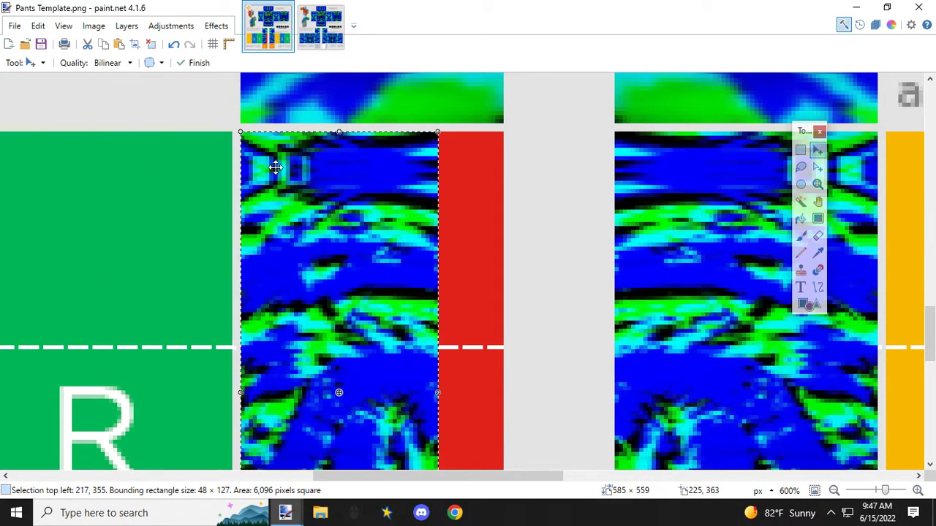
# Step: Widen the mirrored front panel to 64 px to span the right leg's F panel
pyautogui.scroll(-2, 320, 230)
pyautogui.scroll(-1, 319, 230)
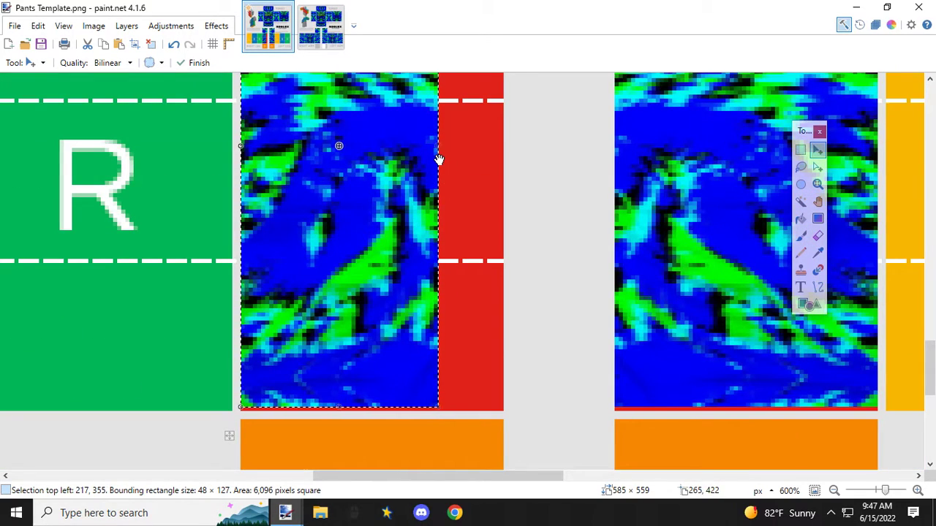
pyautogui.moveTo(437, 148); pyautogui.dragTo(503, 149)
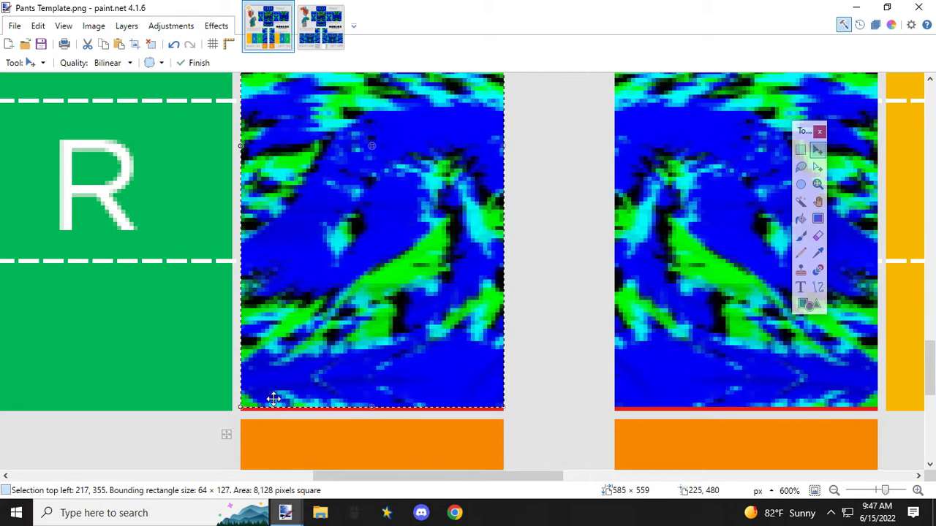
pyautogui.scroll(-4, 359, 358)
# Step: Copy the shirt's left-arm L panel, selected at 64 × 127 px, onto the left leg's L panel of the pants template
pyautogui.click(320, 26)
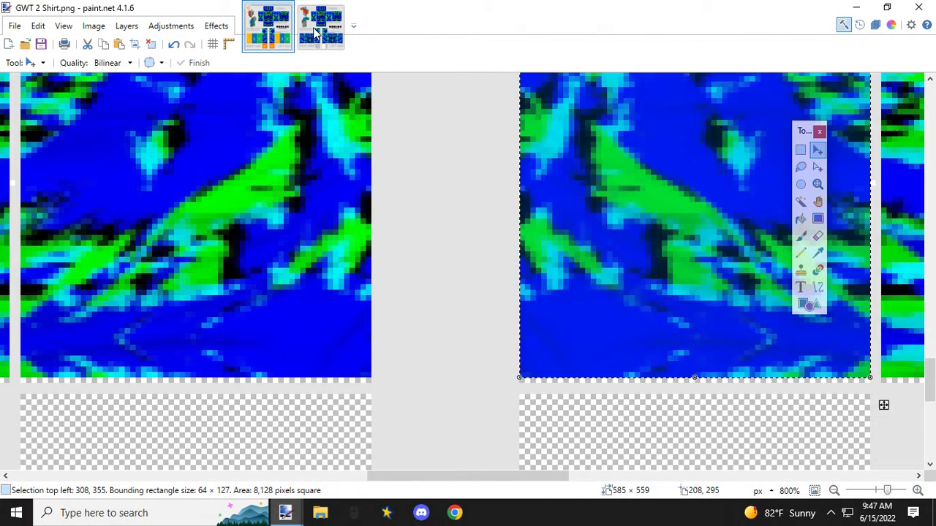
pyautogui.moveTo(550, 475); pyautogui.dragTo(679, 477)
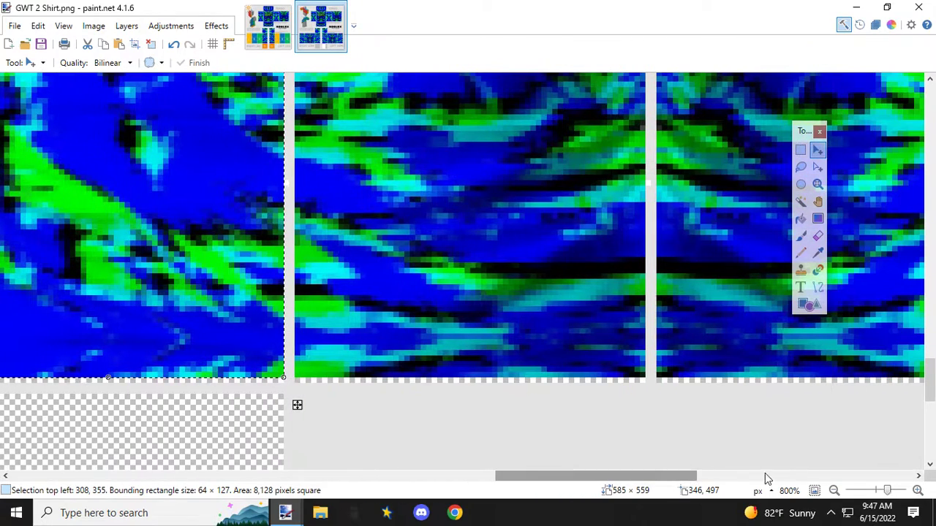
pyautogui.click(800, 150)
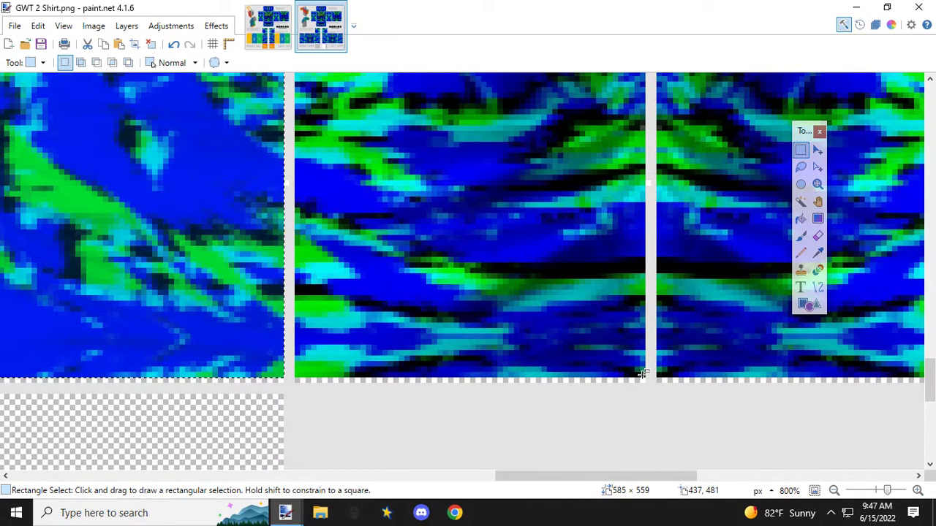
pyautogui.moveTo(641, 373); pyautogui.dragTo(300, 178)
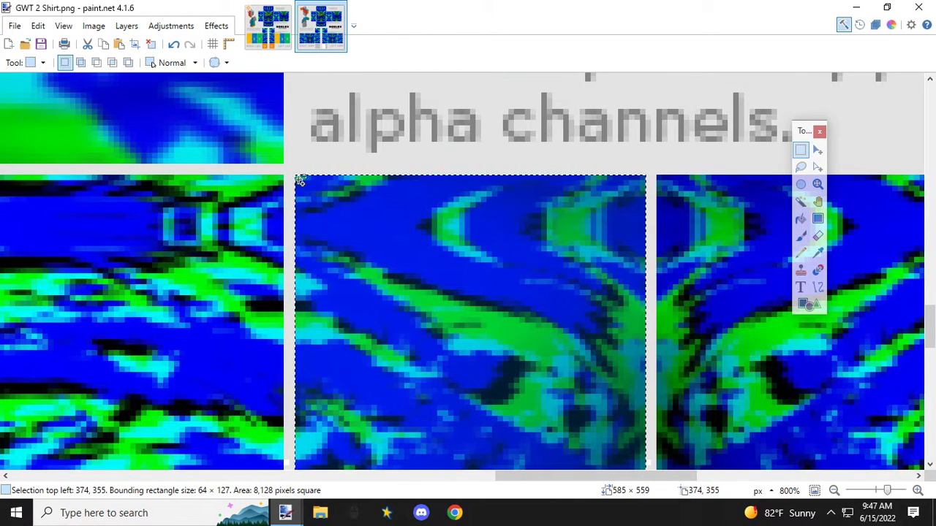
pyautogui.click(267, 27)
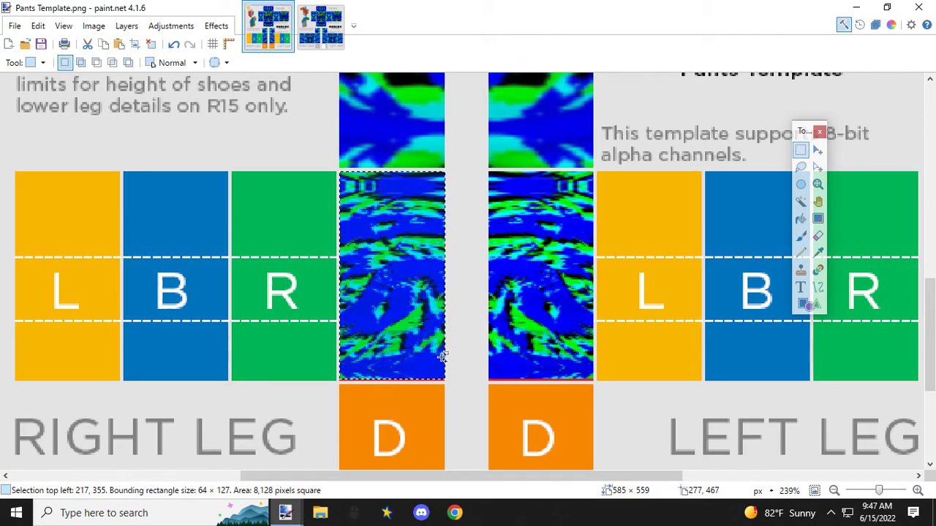
pyautogui.hotkey('ctrl', 'v')
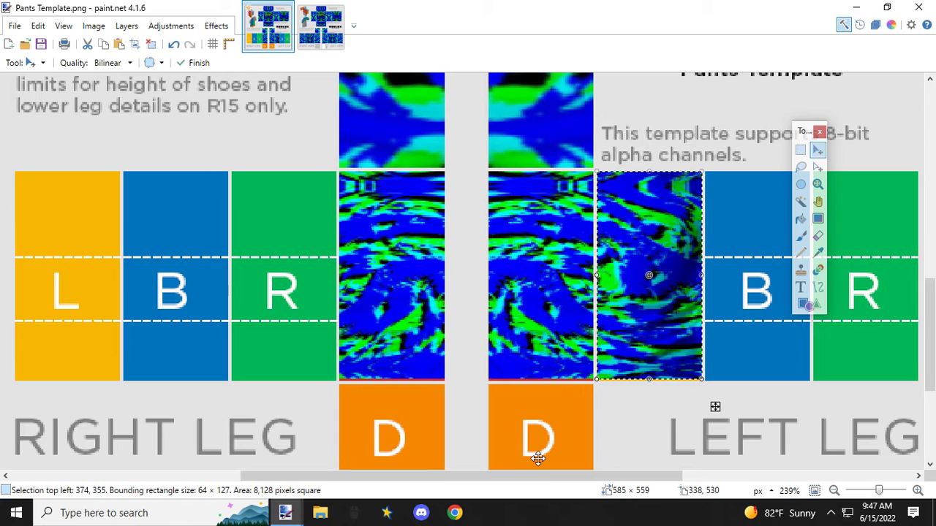
# Step: Mirror the pasted side panel onto the right leg's R panel, fit it to 64 px wide, and return to the shirt image
pyautogui.moveTo(701, 276); pyautogui.dragTo(515, 281)
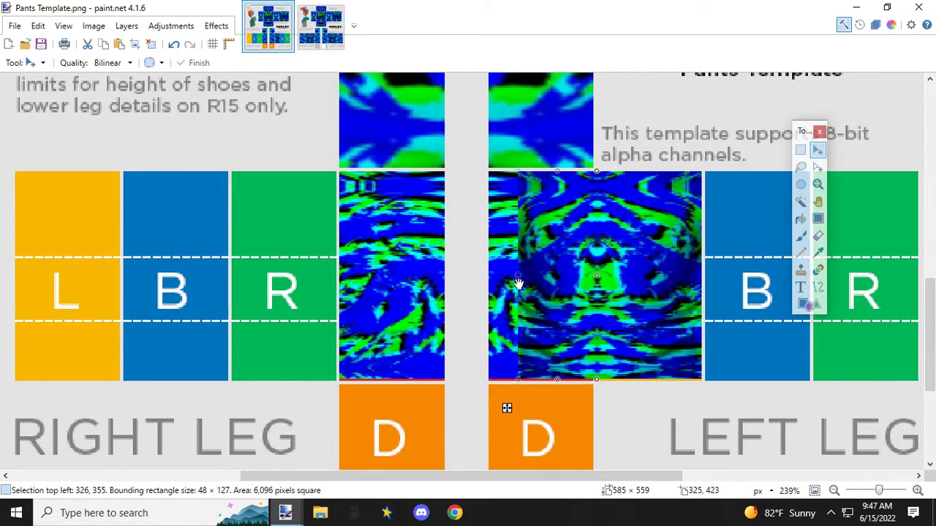
pyautogui.moveTo(563, 221); pyautogui.dragTo(274, 223)
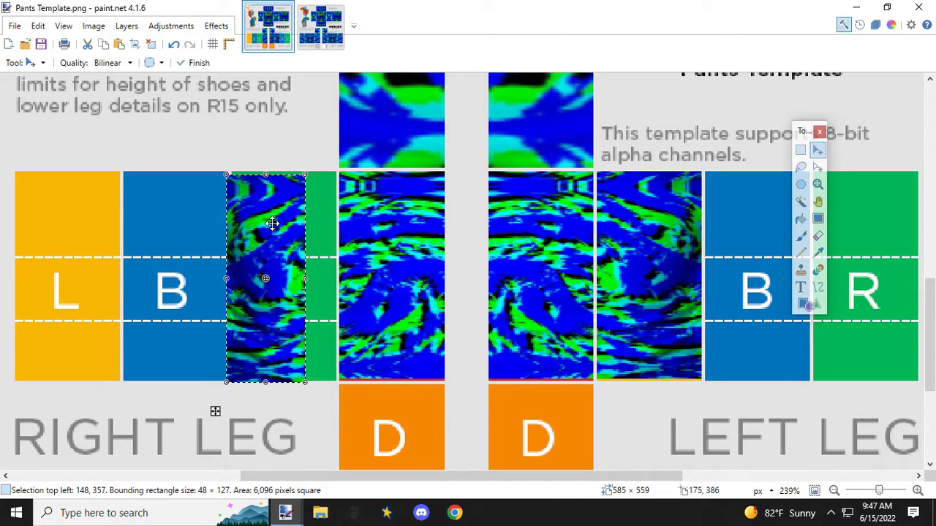
pyautogui.scroll(3, 259, 195)
pyautogui.moveTo(193, 167); pyautogui.dragTo(230, 167)
pyautogui.scroll(-3, 292, 278)
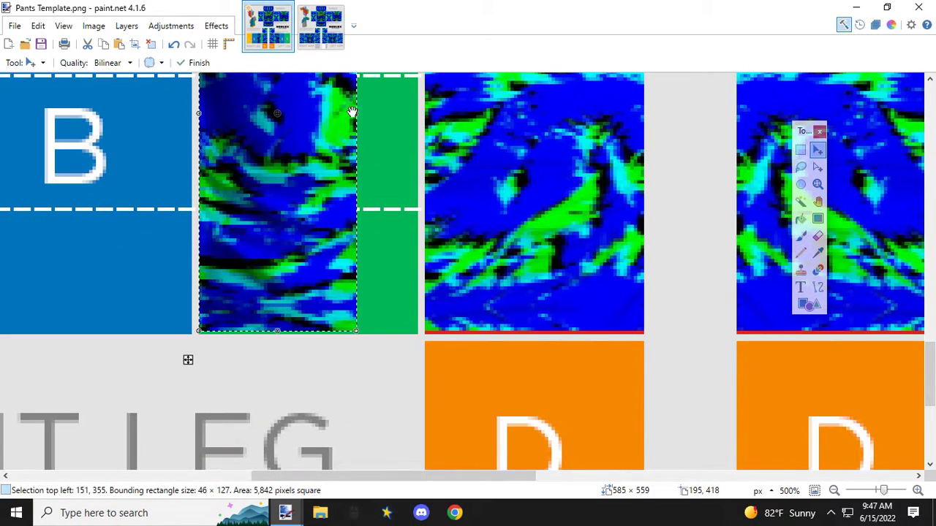
pyautogui.moveTo(354, 113); pyautogui.dragTo(417, 118)
pyautogui.scroll(-3, 376, 267)
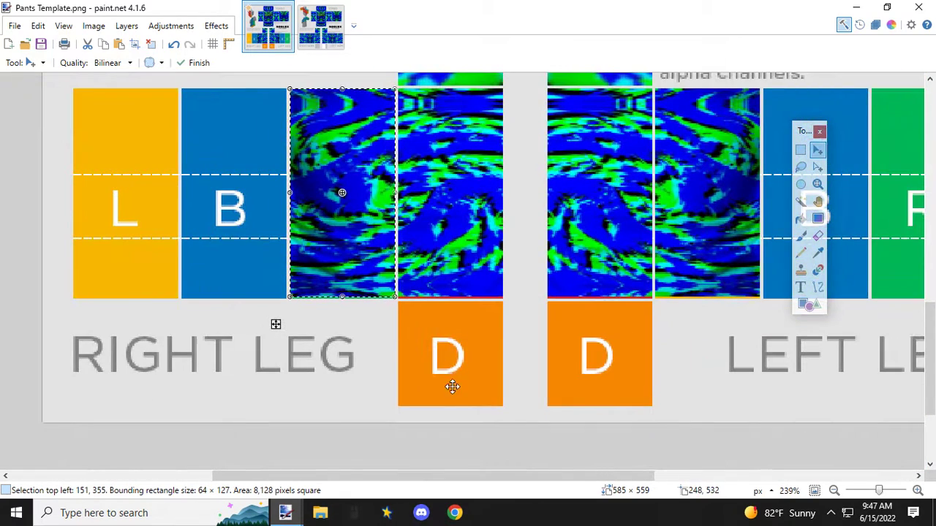
pyautogui.moveTo(491, 476); pyautogui.dragTo(610, 477)
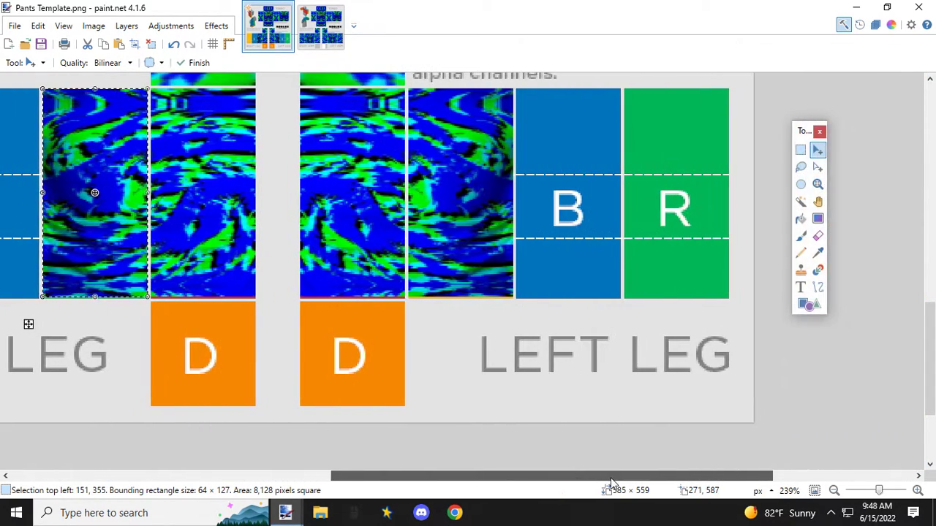
pyautogui.click(320, 30)
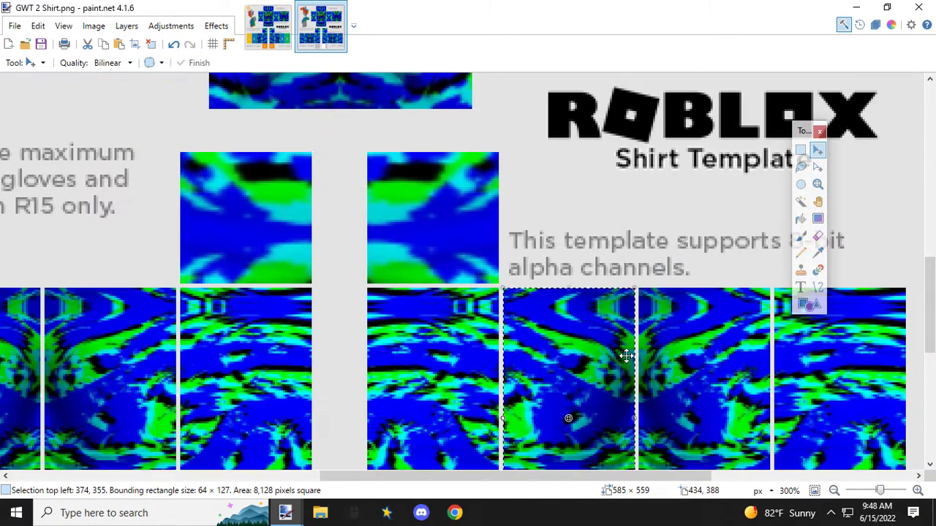
# Step: Copy the shirt's left-arm B panel, selected at 64 × 127 px, onto the left leg's B panel of the pants template
pyautogui.moveTo(619, 478); pyautogui.dragTo(700, 478)
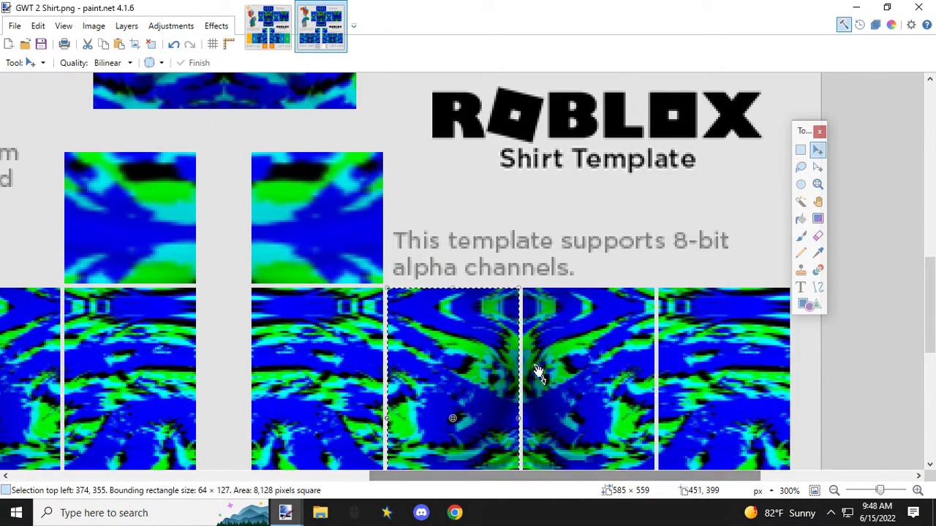
pyautogui.click(801, 150)
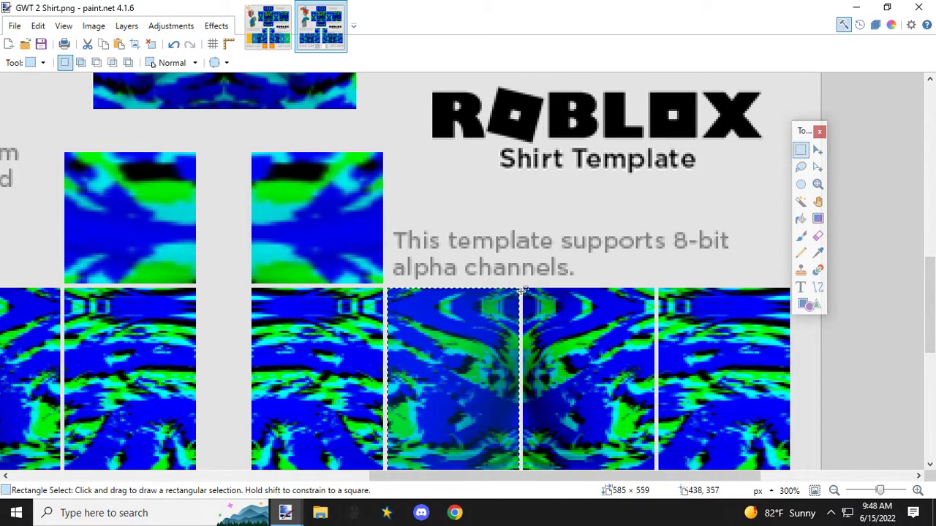
pyautogui.moveTo(524, 288); pyautogui.dragTo(667, 290)
pyautogui.scroll(-3, 653, 357)
pyautogui.scroll(5, 651, 301)
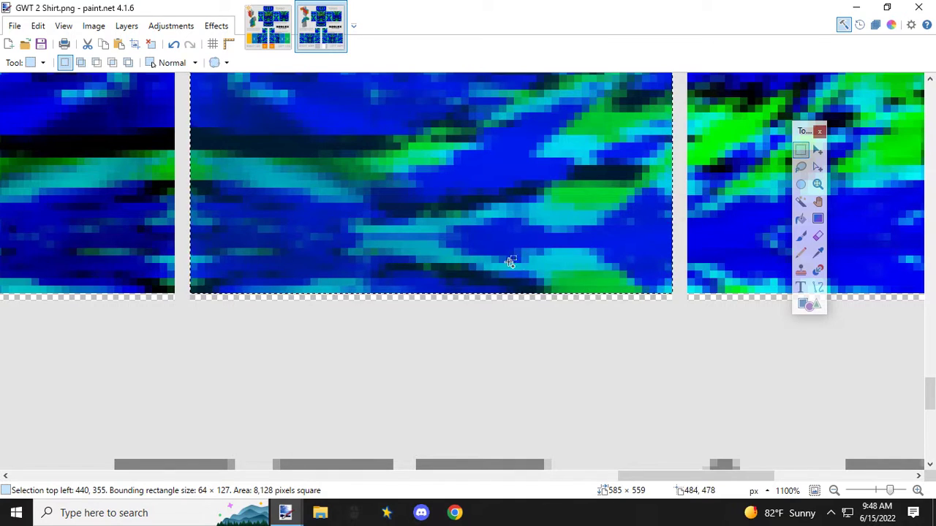
pyautogui.scroll(-7, 434, 267)
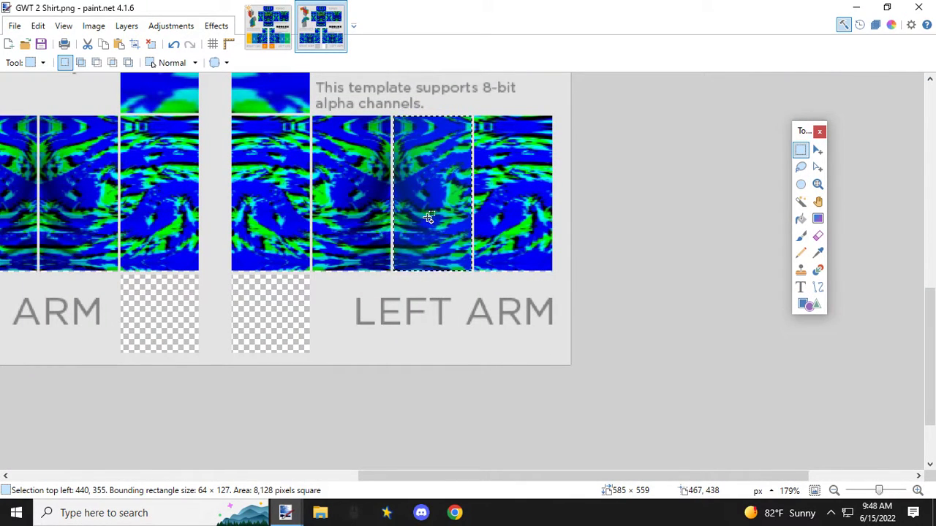
pyautogui.click(277, 42)
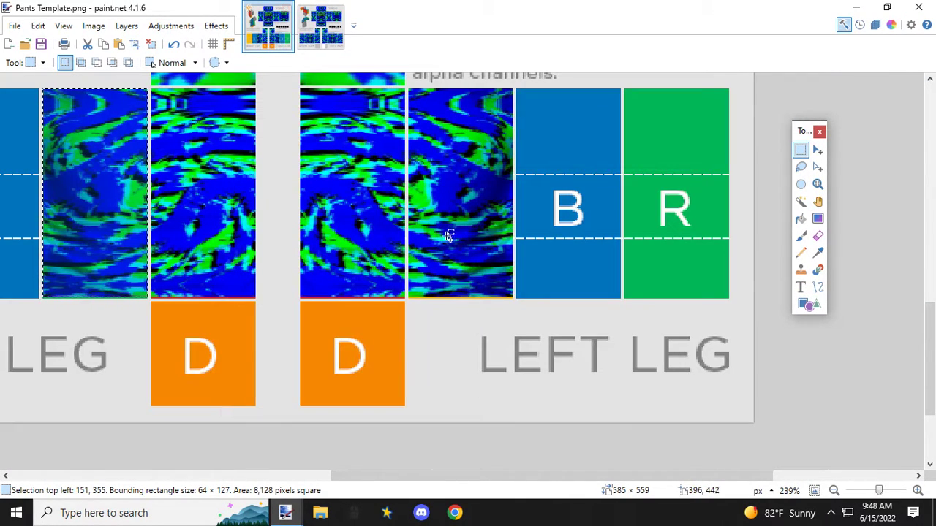
pyautogui.hotkey('ctrl', 'v')
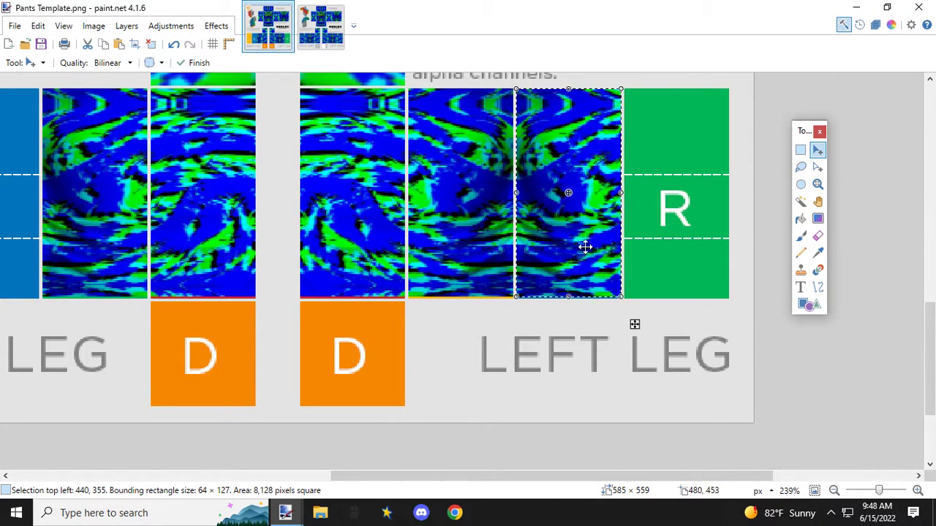
# Step: Mirror the pasted back panel horizontally onto the right leg's B panel and fit it to 64 × 127 px
pyautogui.moveTo(621, 192); pyautogui.dragTo(443, 195)
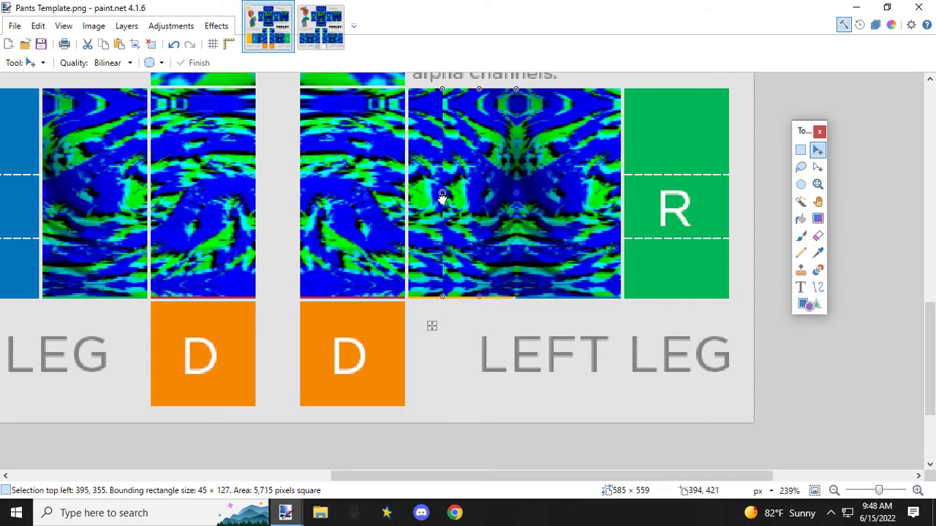
pyautogui.moveTo(479, 297); pyautogui.dragTo(479, 273)
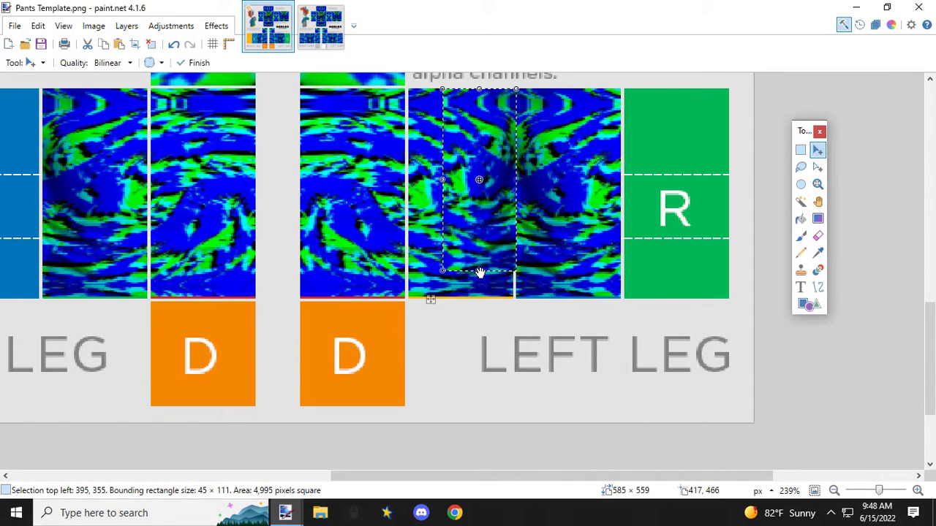
pyautogui.moveTo(472, 139); pyautogui.dragTo(59, 148)
pyautogui.moveTo(387, 476); pyautogui.dragTo(244, 430)
pyautogui.moveTo(388, 125); pyautogui.dragTo(274, 96)
pyautogui.scroll(3, 277, 99)
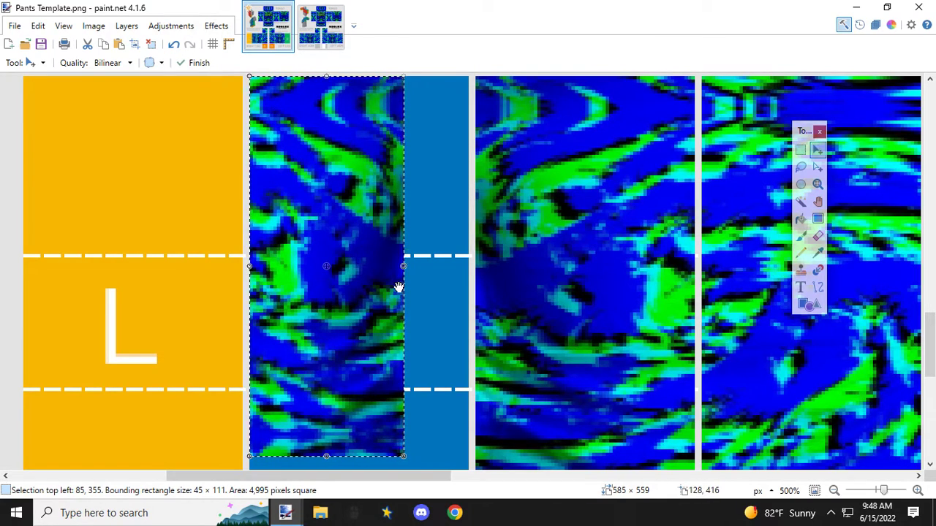
pyautogui.scroll(-3, 399, 287)
pyautogui.moveTo(404, 210); pyautogui.dragTo(468, 267)
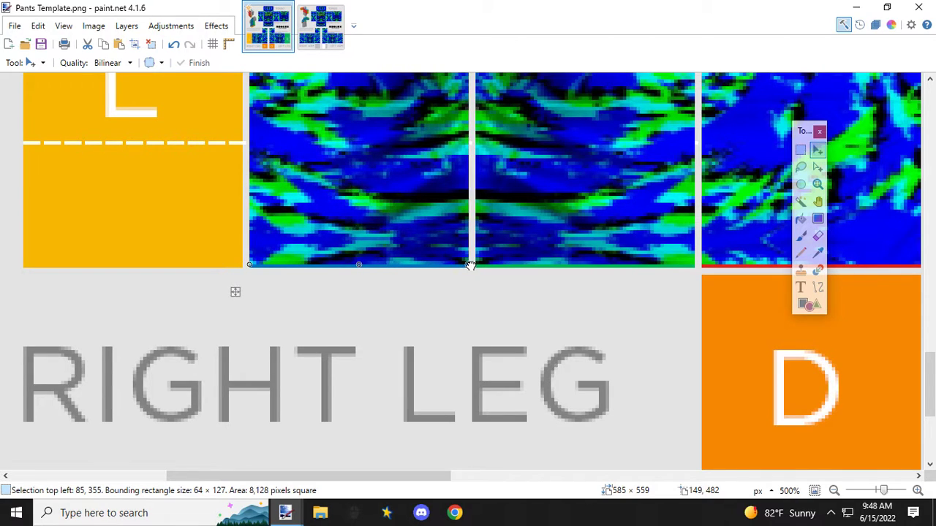
# Step: Copy the shirt's left-arm R panel, selected at 64 × 127 px, onto the left leg's R panel of the pants template
pyautogui.scroll(-1, 424, 267)
pyautogui.scroll(-8, 421, 266)
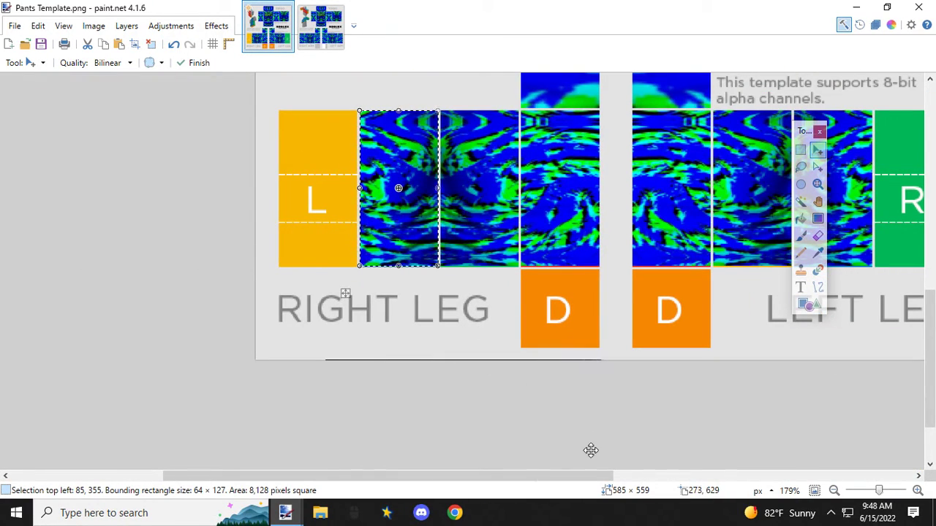
pyautogui.moveTo(597, 476); pyautogui.dragTo(764, 486)
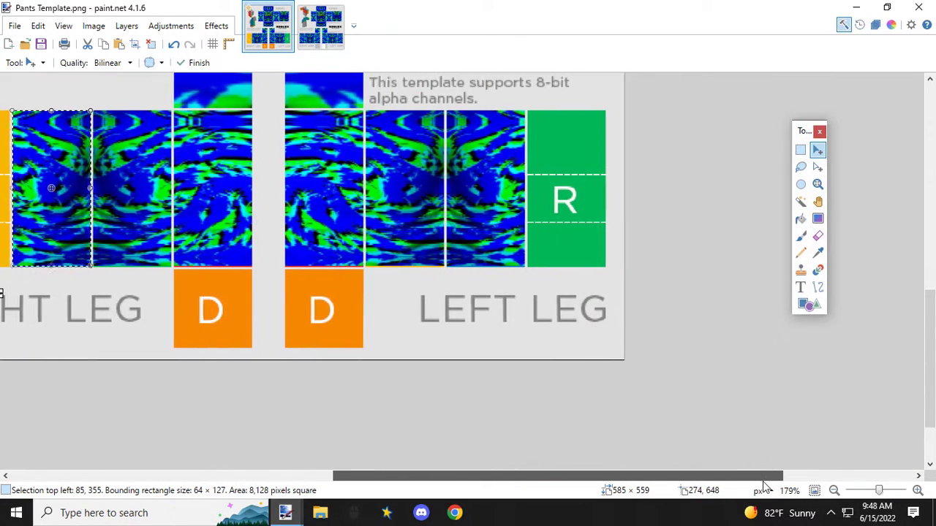
pyautogui.click(327, 33)
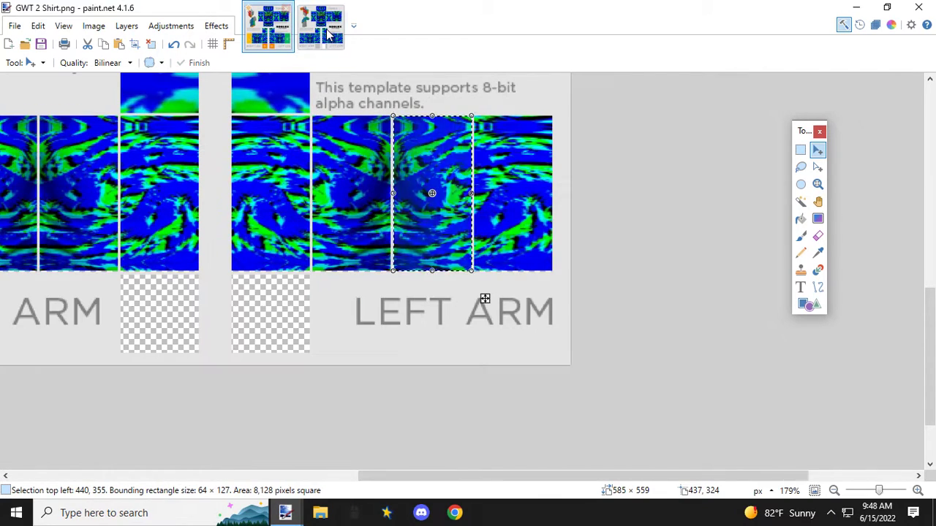
pyautogui.click(800, 150)
pyautogui.scroll(3, 500, 121)
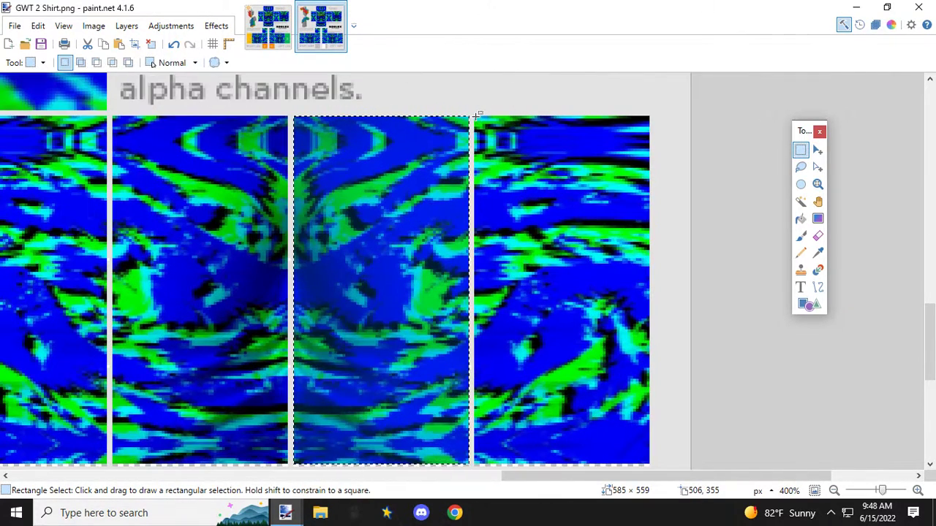
pyautogui.moveTo(474, 116); pyautogui.dragTo(648, 297)
pyautogui.scroll(-4, 636, 280)
pyautogui.scroll(2, 641, 230)
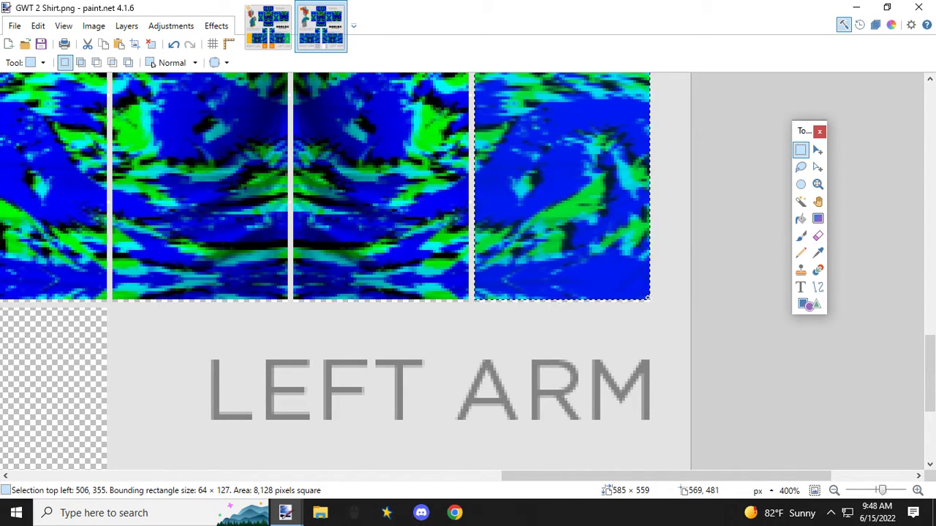
pyautogui.click(272, 40)
pyautogui.hotkey('ctrl', 'v')
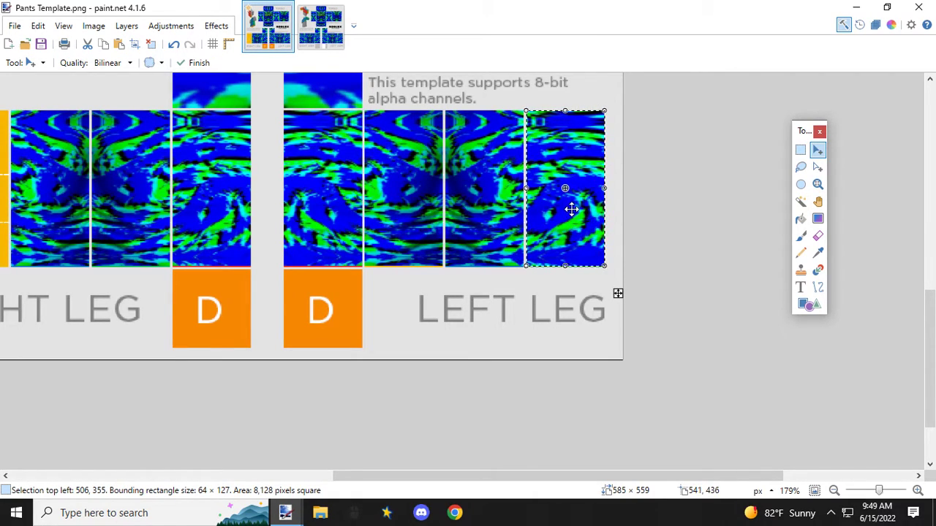
# Step: Mirror the pasted R panel horizontally and align it with the upper-left corner of the right leg's L panel
pyautogui.moveTo(604, 189); pyautogui.dragTo(472, 190)
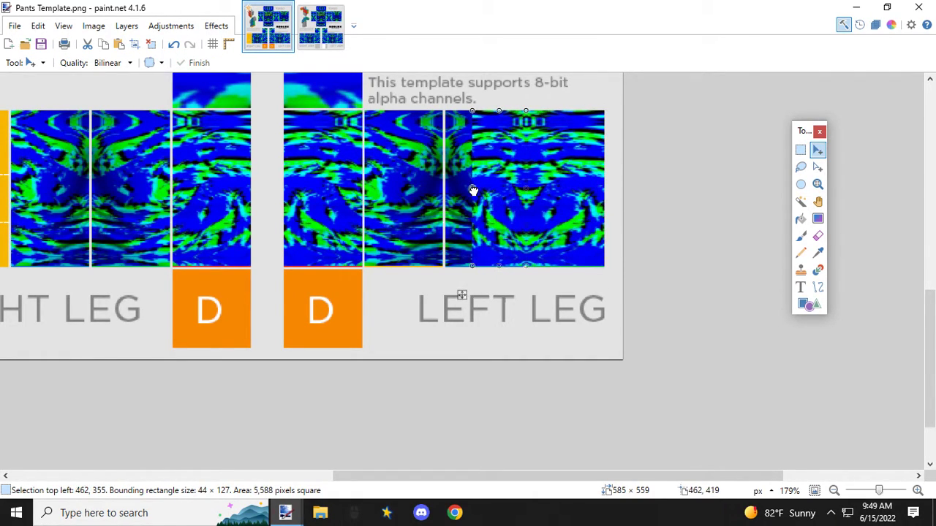
pyautogui.moveTo(500, 230); pyautogui.dragTo(79, 231)
pyautogui.moveTo(467, 477); pyautogui.dragTo(260, 476)
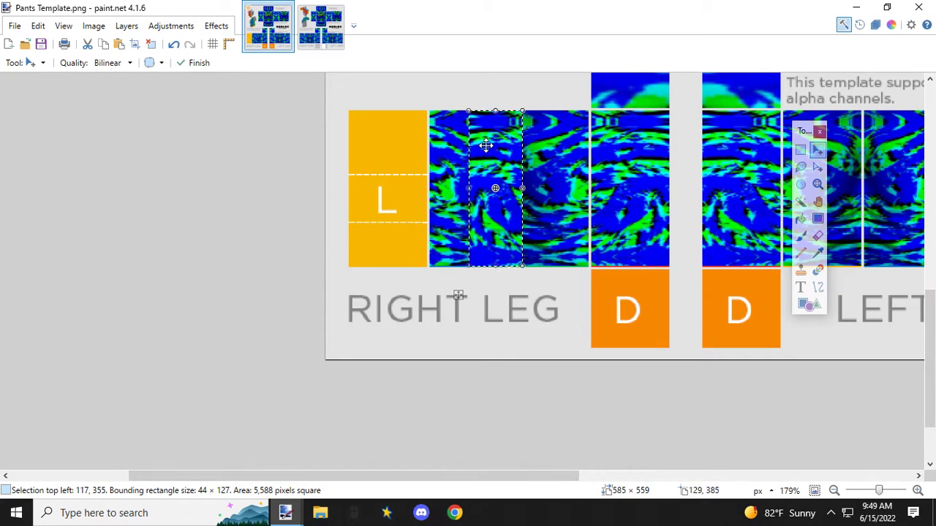
pyautogui.moveTo(493, 136); pyautogui.dragTo(361, 131)
pyautogui.scroll(6, 354, 128)
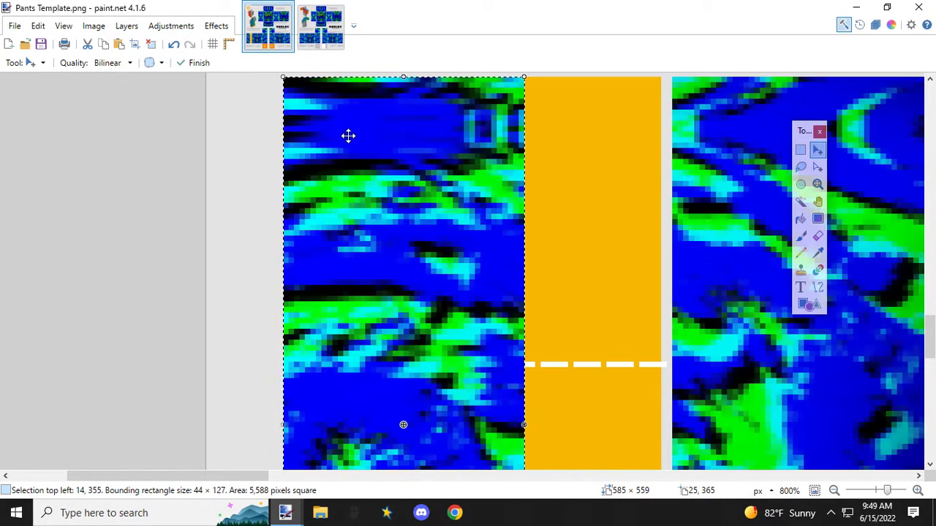
pyautogui.scroll(1, 348, 136)
pyautogui.moveTo(317, 174); pyautogui.dragTo(344, 177)
pyautogui.scroll(-5, 365, 186)
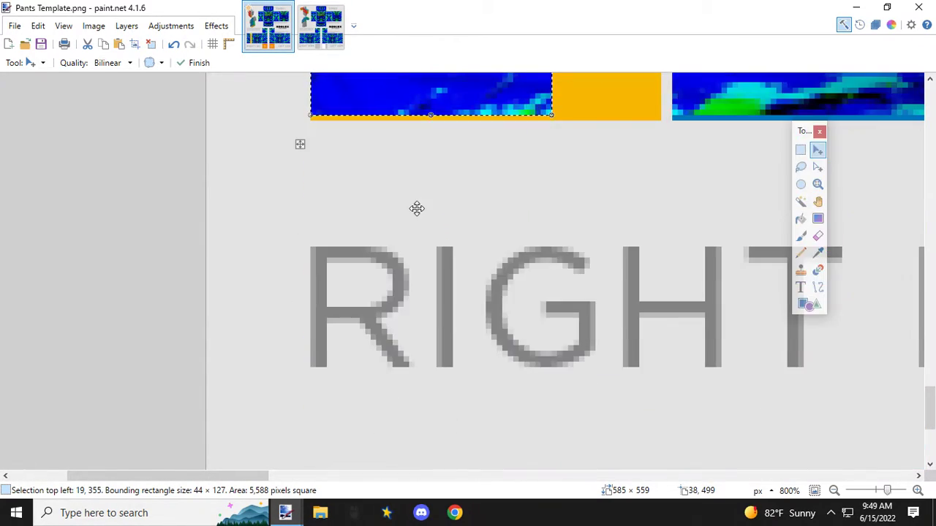
# Step: Widen the mirrored panel to 64 px to span the right leg's L panel, and close the GWT 2 Shirt image
pyautogui.scroll(5, 418, 209)
pyautogui.moveTo(547, 182); pyautogui.dragTo(664, 184)
pyautogui.scroll(-5, 579, 233)
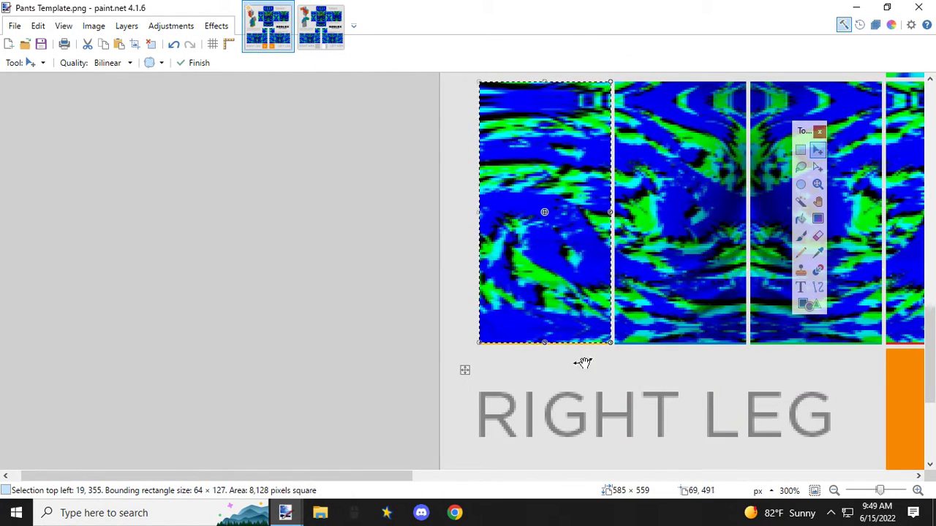
pyautogui.moveTo(369, 484); pyautogui.dragTo(544, 487)
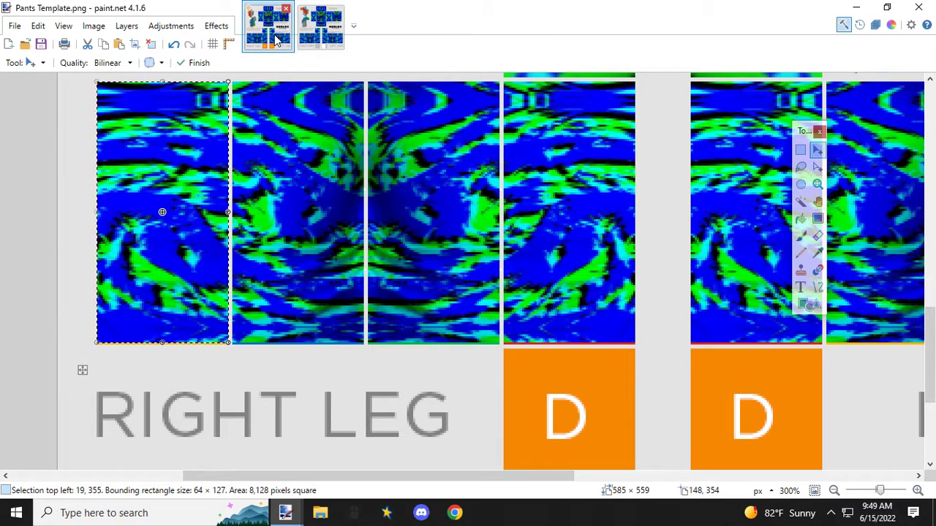
pyautogui.click(322, 36)
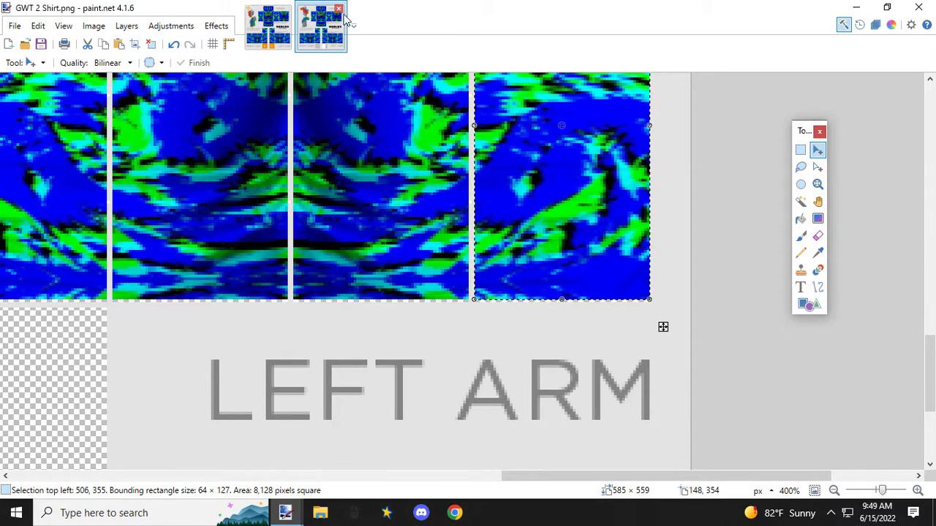
pyautogui.click(339, 8)
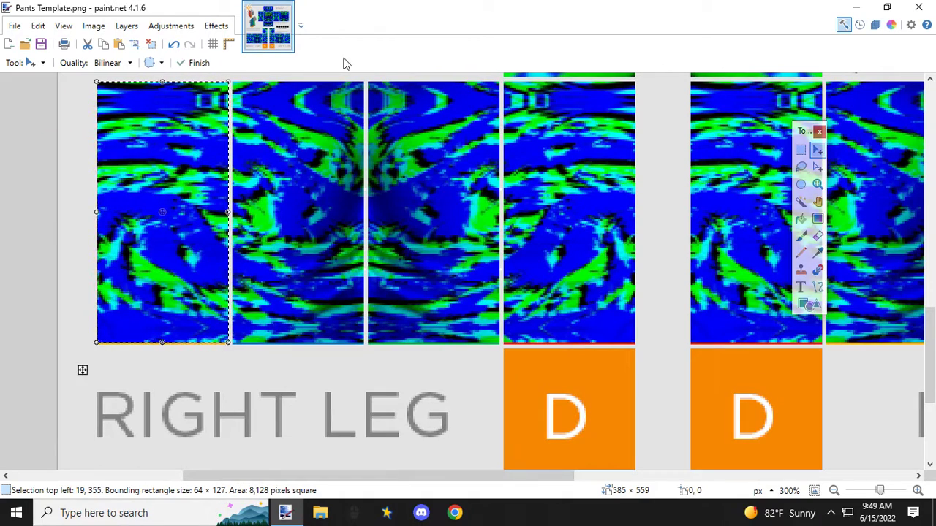
# Step: Start opening another image and browse through More hidden stuff, Games, Roblox clothing and Clothes to the Patterns folder
pyautogui.click(15, 26)
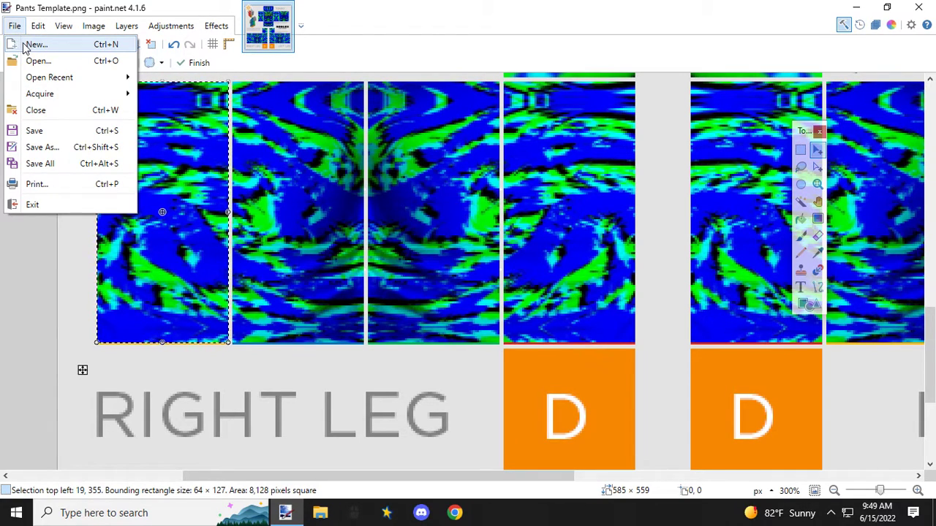
pyautogui.click(38, 62)
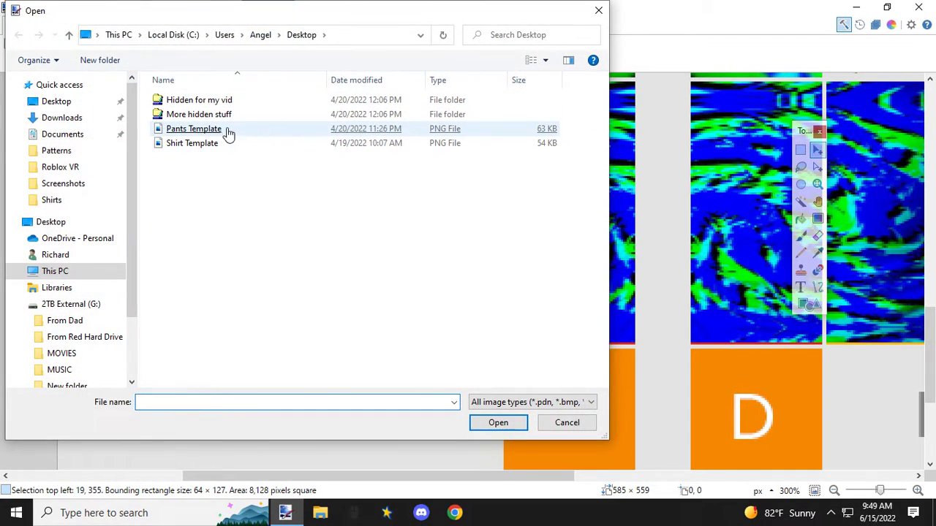
pyautogui.doubleClick(198, 117)
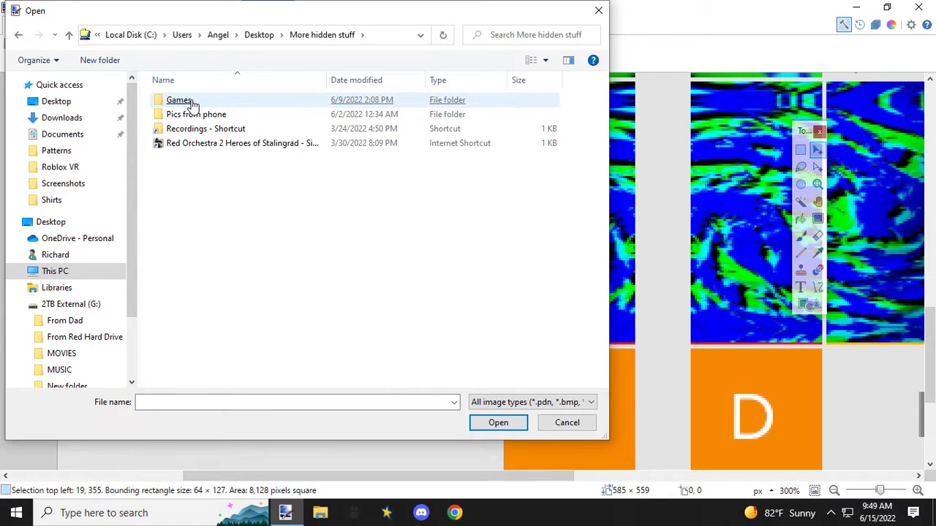
pyautogui.doubleClick(189, 100)
pyautogui.click(193, 103)
pyautogui.doubleClick(193, 103)
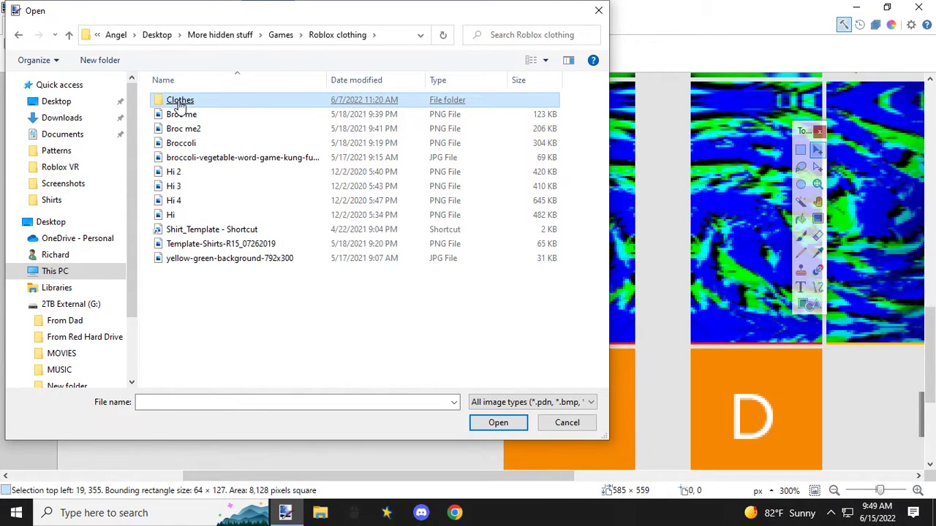
pyautogui.doubleClick(179, 104)
pyautogui.doubleClick(261, 115)
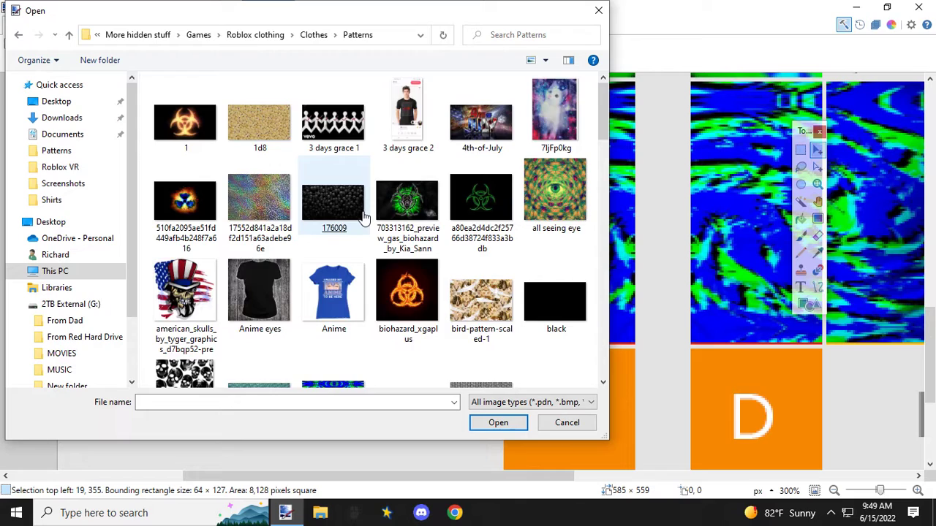
# Step: Look through the Patterns folder, open the shoe treds image to check it, and close it again
pyautogui.scroll(-5, 363, 217)
pyautogui.click(363, 217)
pyautogui.click(364, 215)
pyautogui.scroll(-4, 363, 215)
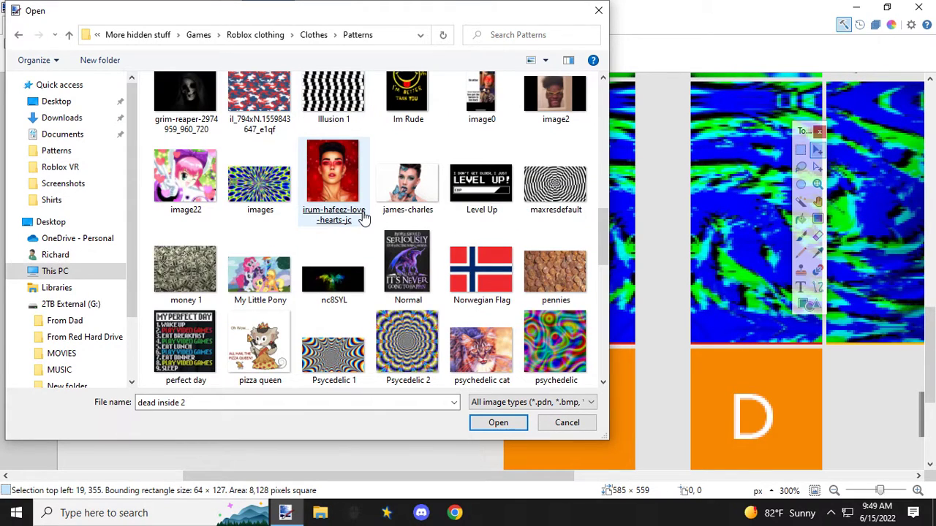
pyautogui.scroll(-6, 363, 217)
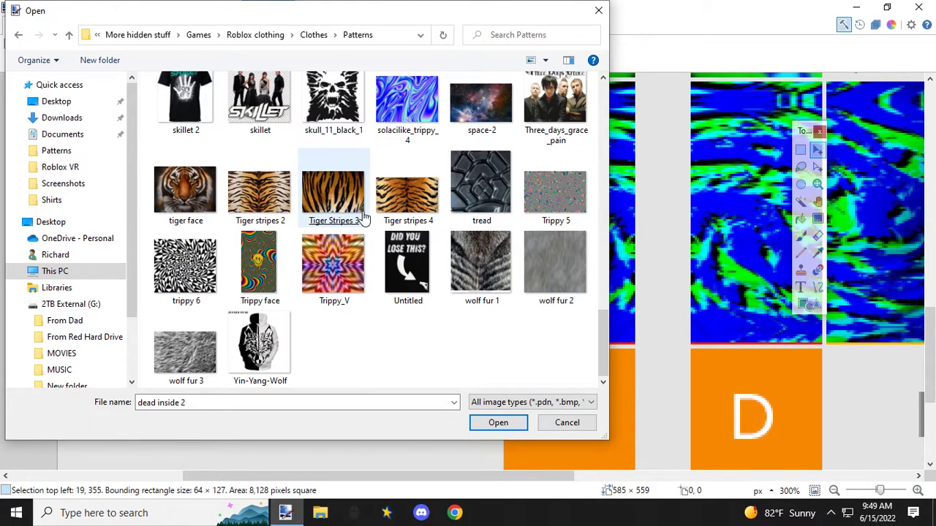
pyautogui.scroll(4, 364, 217)
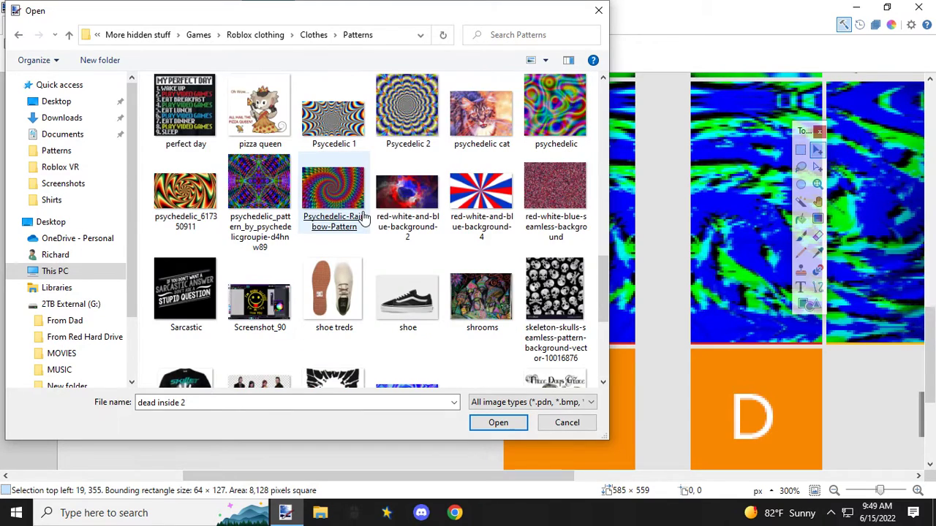
pyautogui.scroll(-2, 365, 217)
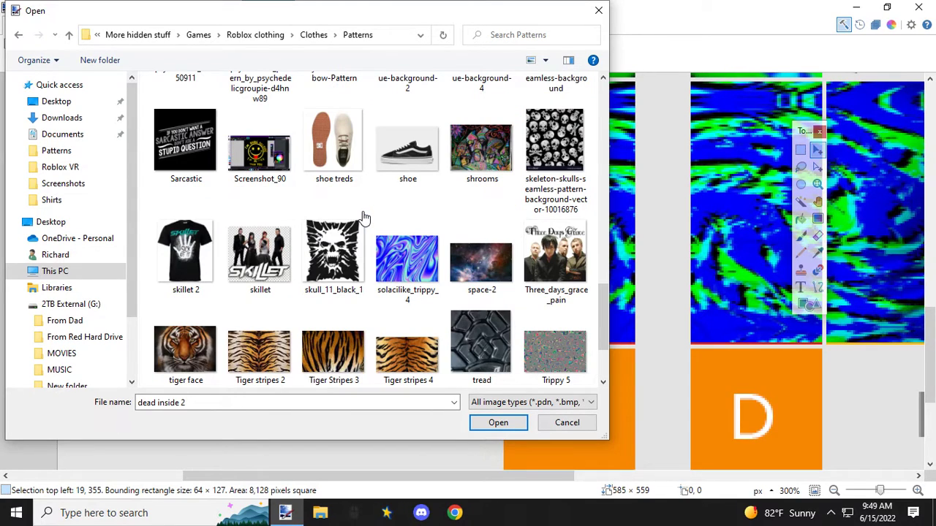
pyautogui.click(322, 153)
pyautogui.doubleClick(322, 153)
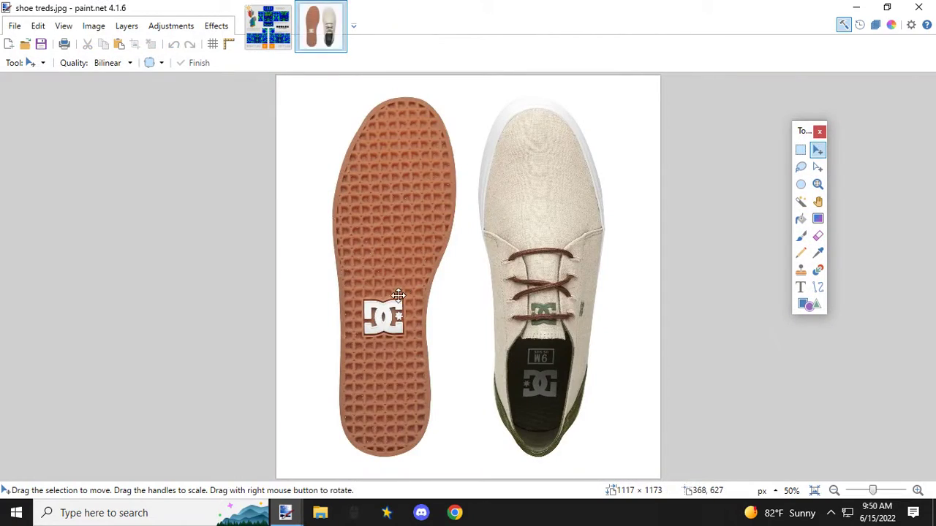
pyautogui.click(338, 11)
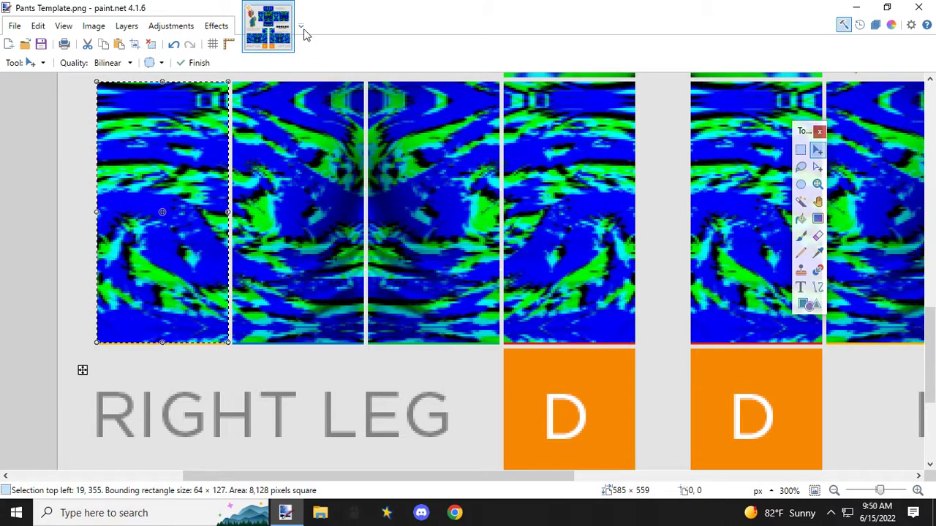
# Step: Open the shoe treds image from the Patterns folder
pyautogui.click(15, 26)
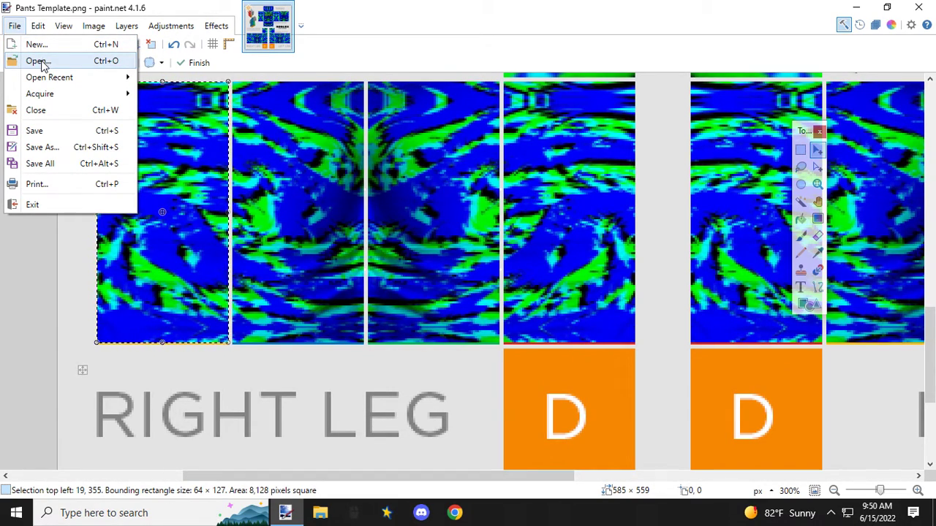
pyautogui.click(38, 62)
pyautogui.scroll(-4, 278, 219)
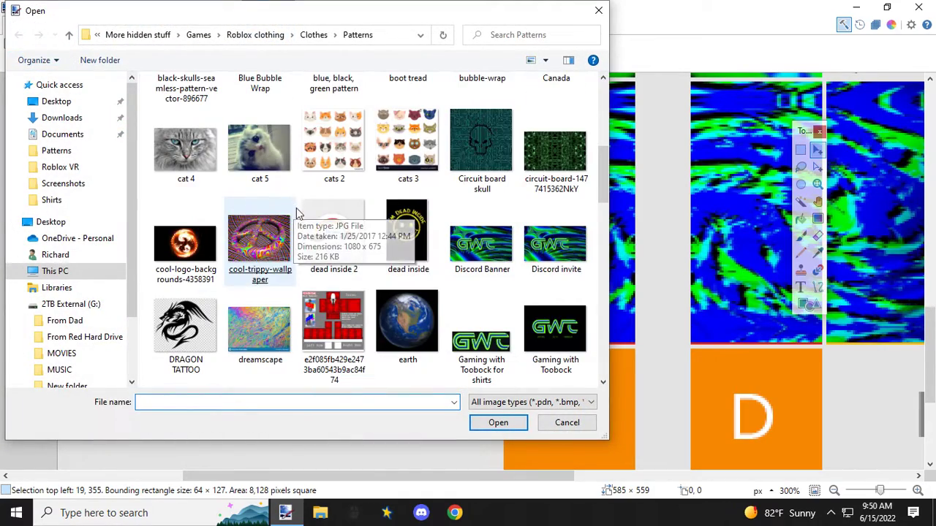
pyautogui.scroll(-5, 336, 223)
pyautogui.scroll(-5, 336, 227)
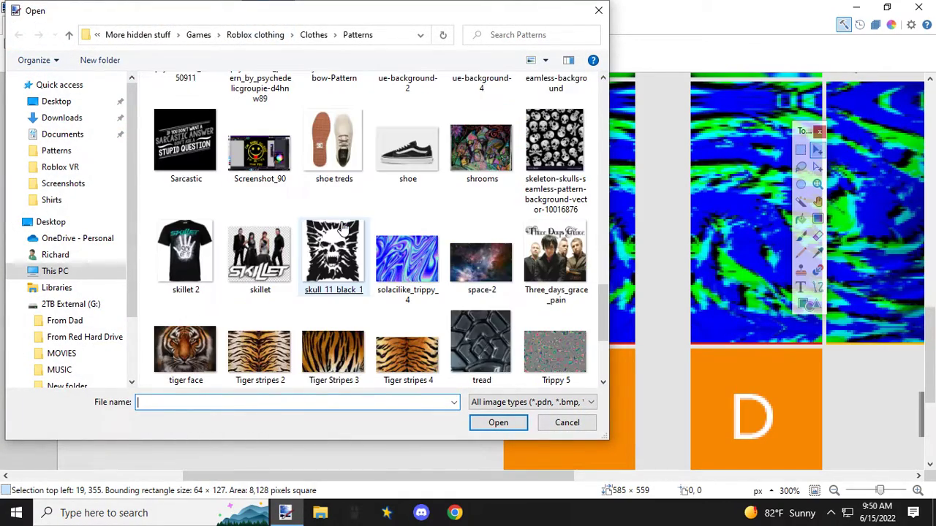
pyautogui.doubleClick(333, 150)
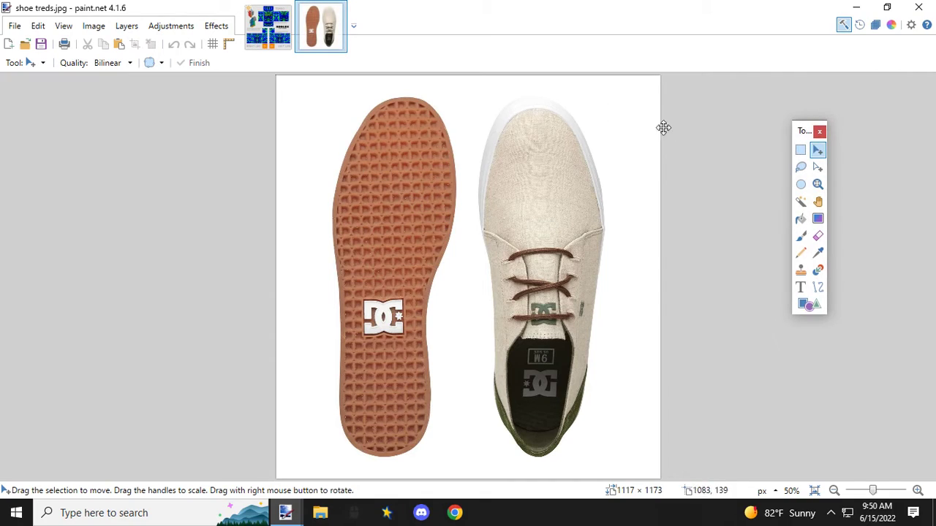
# Step: Copy a 234 × 268 px area around the DC logo on the shoe sole and paste it into the pants template
pyautogui.click(801, 150)
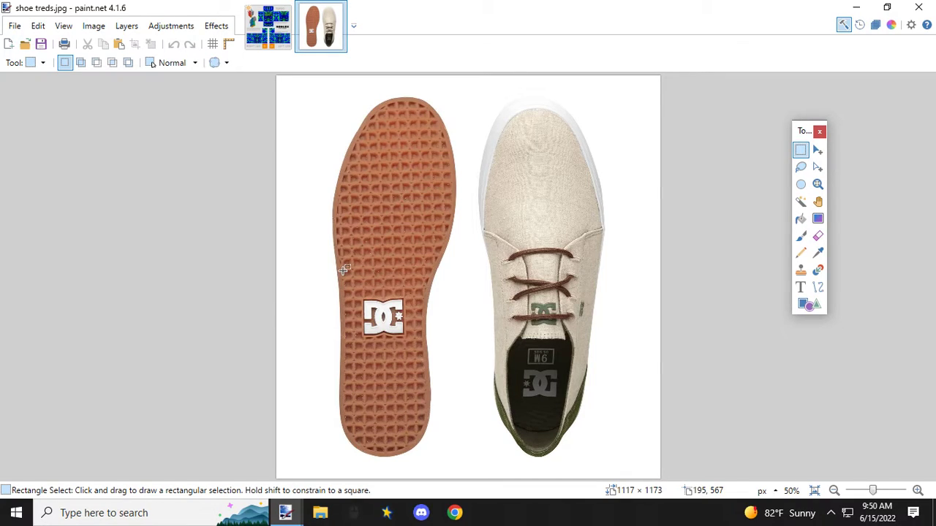
pyautogui.moveTo(344, 268); pyautogui.dragTo(423, 360)
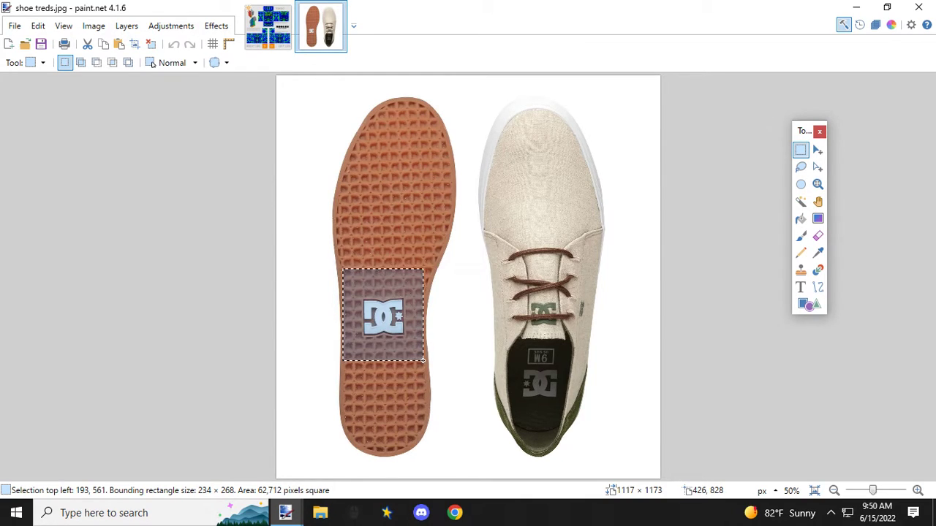
pyautogui.moveTo(423, 361); pyautogui.dragTo(423, 360)
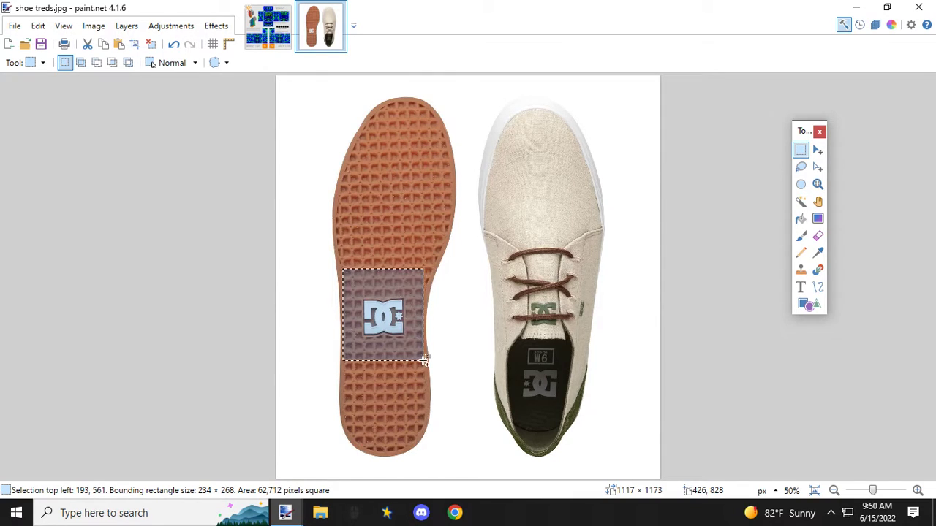
pyautogui.click(276, 39)
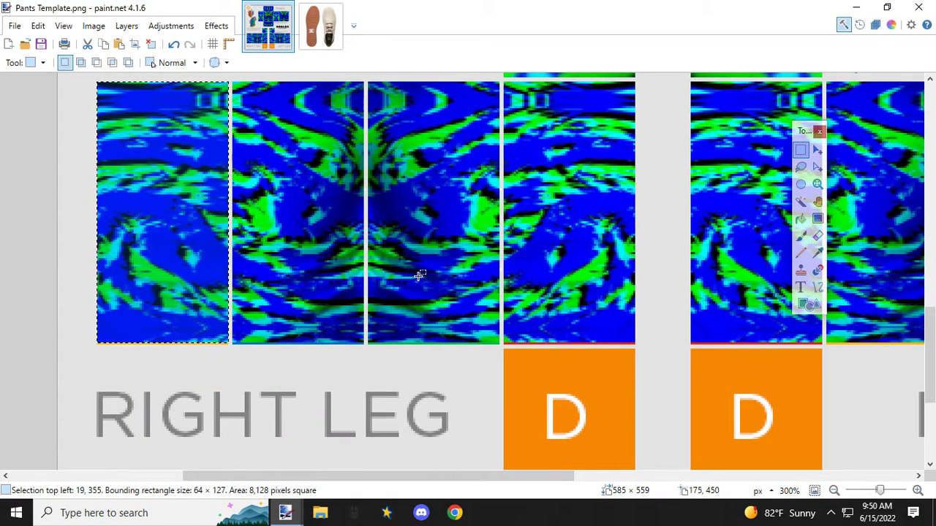
pyautogui.hotkey('ctrl', 'v')
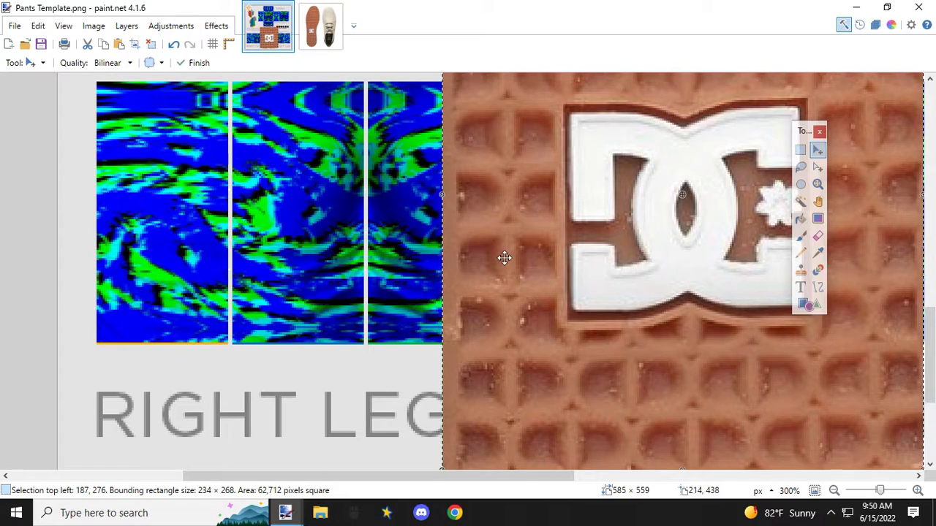
# Step: Move the pasted sole tread onto the right leg's D panel and resize it to 64 × 64 px to cover the panel
pyautogui.keyDown('ctrl'); pyautogui.scroll(-4, 504, 256); pyautogui.keyUp('ctrl')
pyautogui.moveTo(714, 100); pyautogui.dragTo(528, 318)
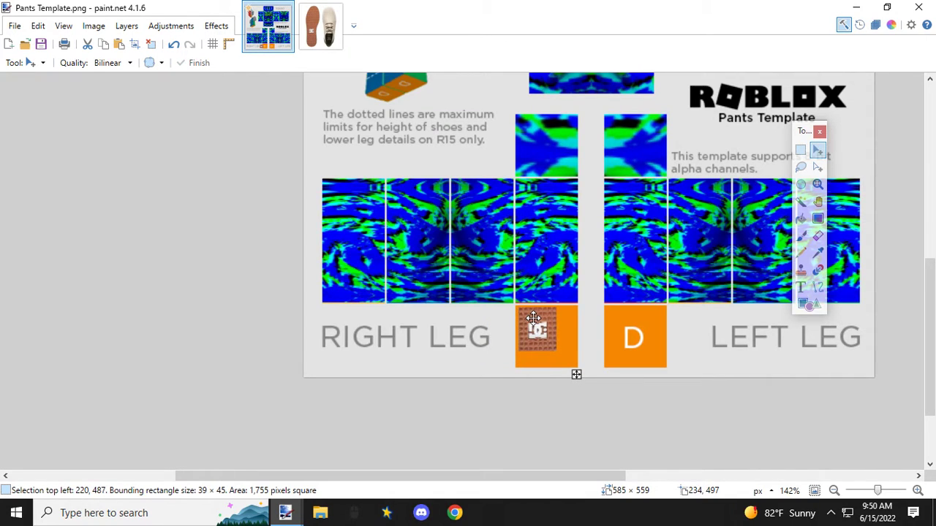
pyautogui.keyDown('ctrl'); pyautogui.scroll(5, 528, 317); pyautogui.keyUp('ctrl')
pyautogui.keyDown('ctrl'); pyautogui.scroll(1, 528, 317); pyautogui.keyUp('ctrl')
pyautogui.moveTo(513, 288); pyautogui.dragTo(495, 276)
pyautogui.scroll(-2, 505, 289)
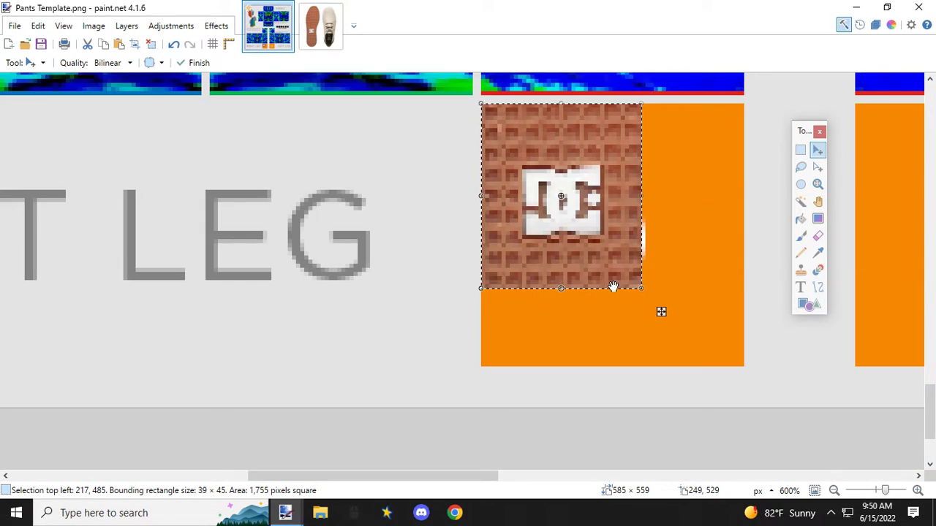
pyautogui.moveTo(641, 289); pyautogui.dragTo(744, 367)
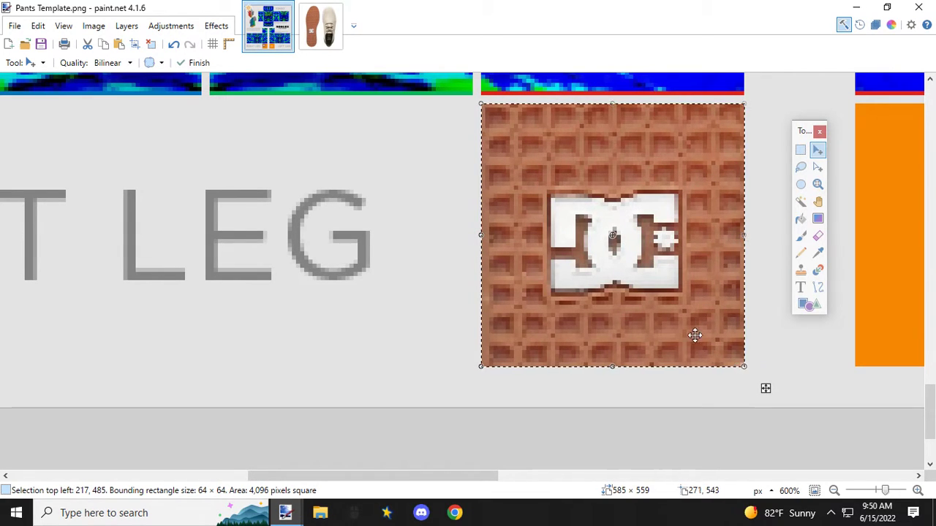
# Step: Open the black.jpg image alongside the pants template
pyautogui.scroll(-5, 650, 324)
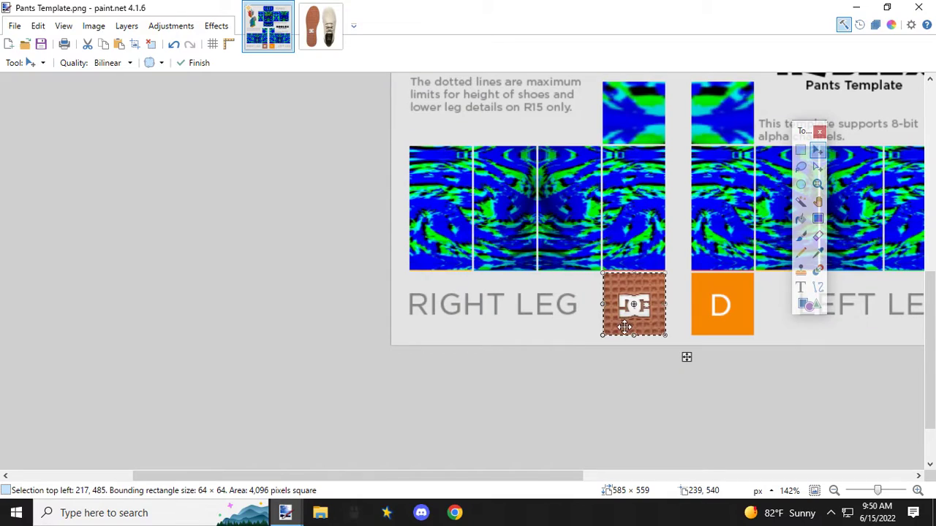
pyautogui.moveTo(569, 480); pyautogui.dragTo(626, 481)
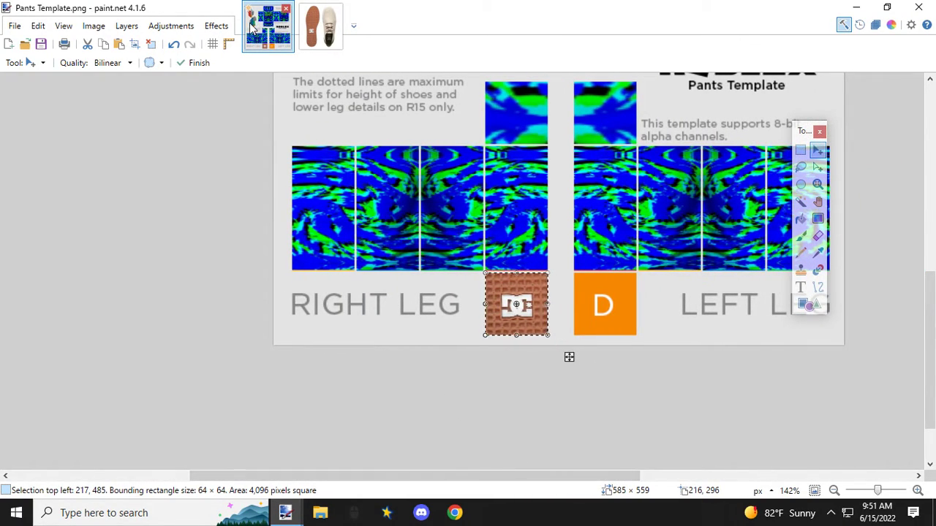
pyautogui.click(15, 26)
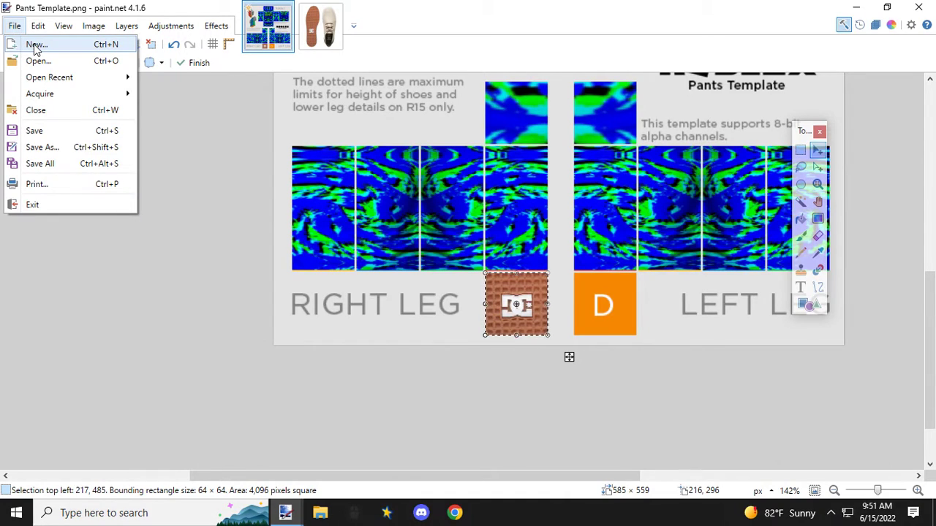
pyautogui.click(37, 62)
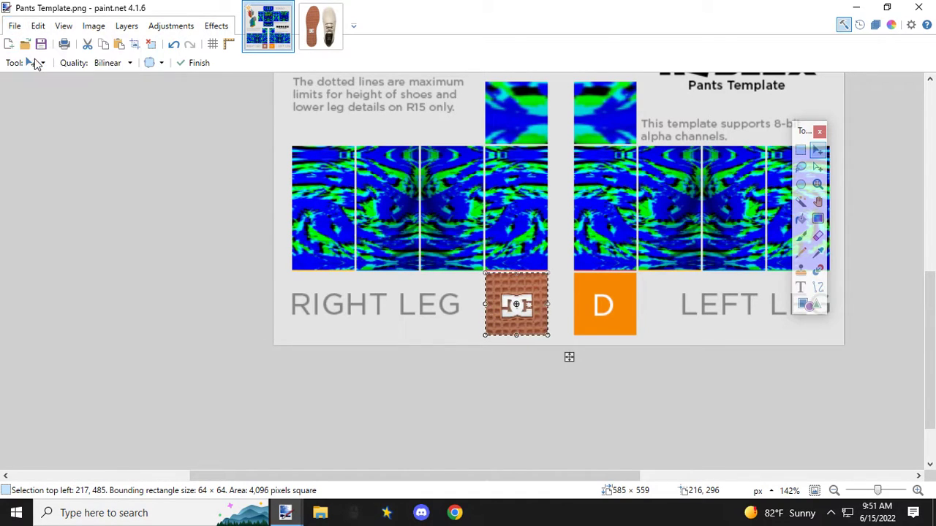
pyautogui.doubleClick(553, 322)
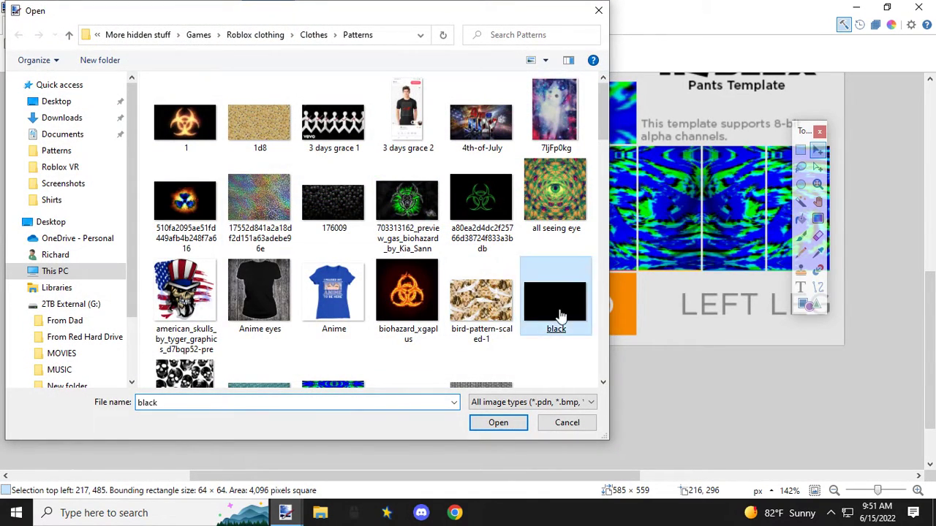
# Step: Copy a 195 × 38 px area of the black image and paste it into the pants template
pyautogui.click(800, 150)
pyautogui.moveTo(387, 225); pyautogui.dragTo(520, 250)
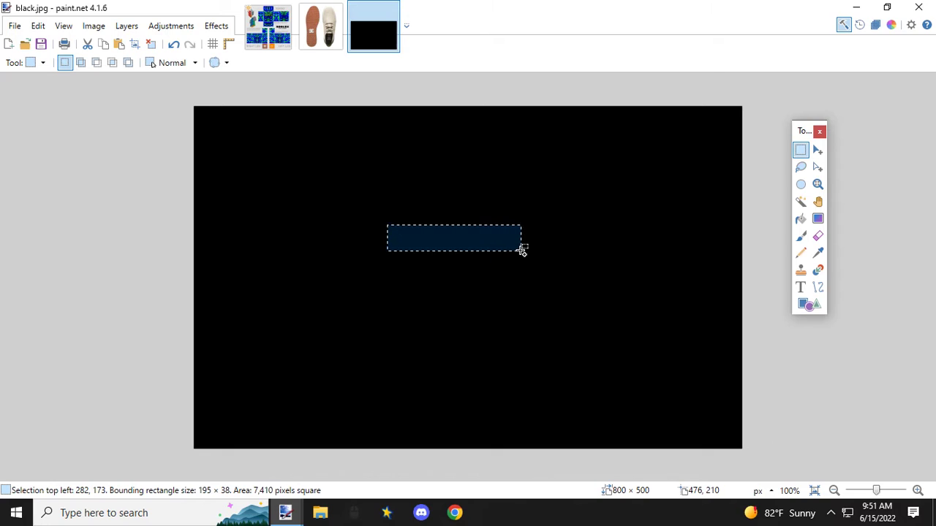
pyautogui.click(274, 45)
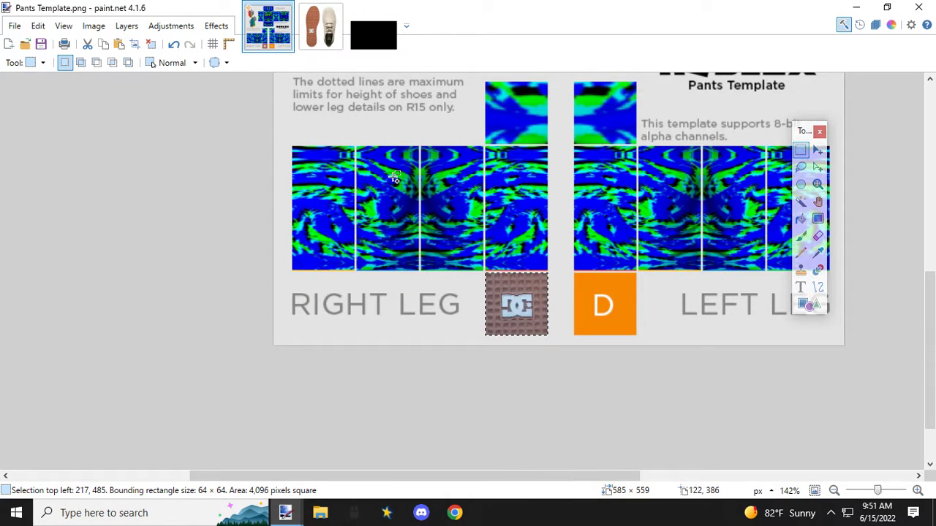
pyautogui.hotkey('ctrl', 'v')
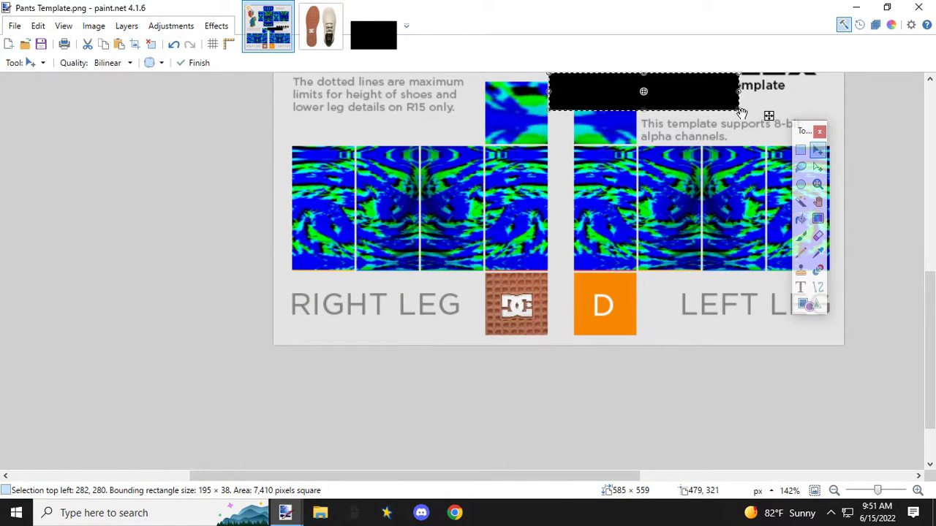
# Step: Resize the black strip to 64 × 12 px and fit it along the bottom edge of the right leg's L panel
pyautogui.moveTo(739, 109); pyautogui.dragTo(590, 85)
pyautogui.scroll(2, 591, 88)
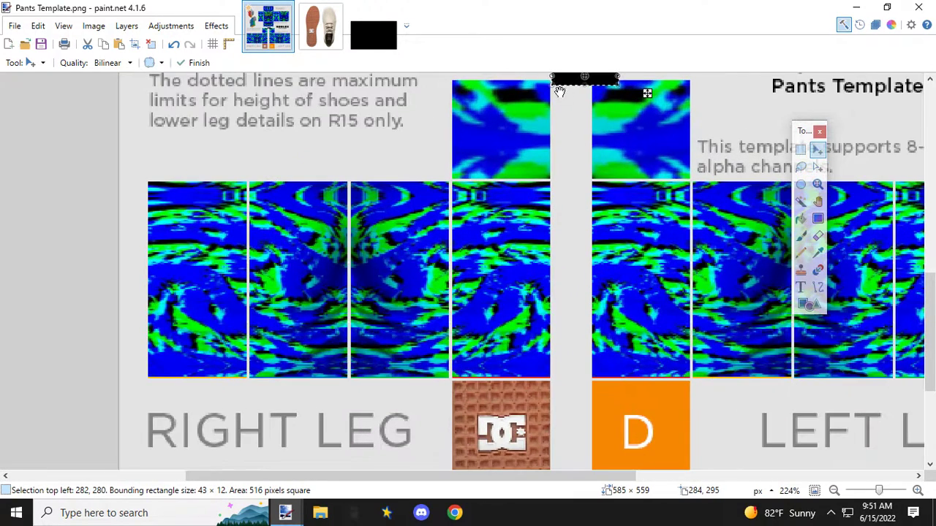
pyautogui.moveTo(604, 77); pyautogui.dragTo(321, 363)
pyautogui.scroll(4, 191, 370)
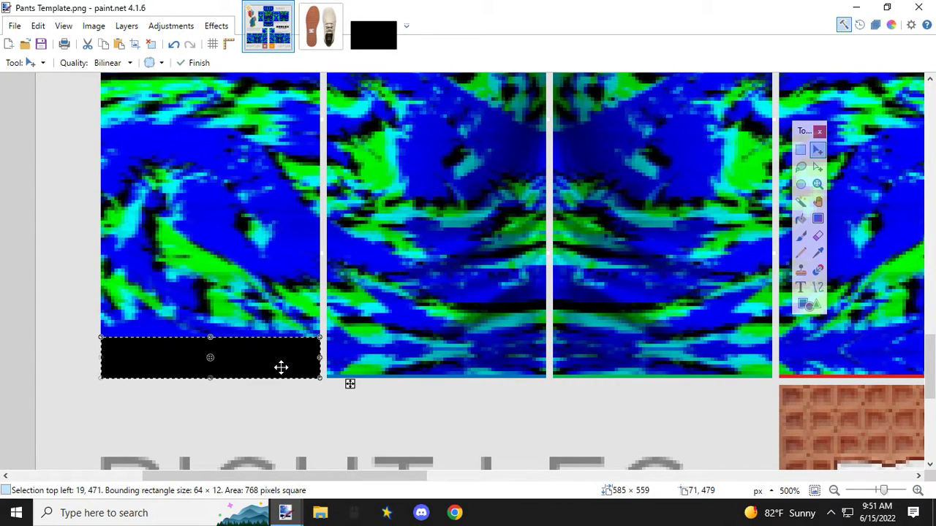
# Step: Place copies of the 64 × 12 px black strip along the bottom edges of the right leg's other three side panels
pyautogui.moveTo(117, 346); pyautogui.dragTo(348, 357)
pyautogui.hotkey('ctrl', 'z')
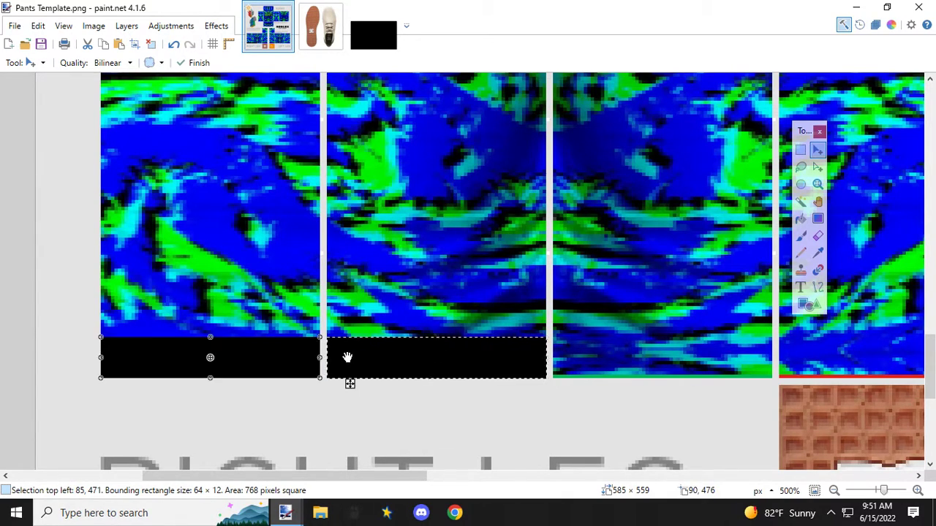
pyautogui.moveTo(127, 353); pyautogui.dragTo(578, 353)
pyautogui.hotkey('ctrl', 'z')
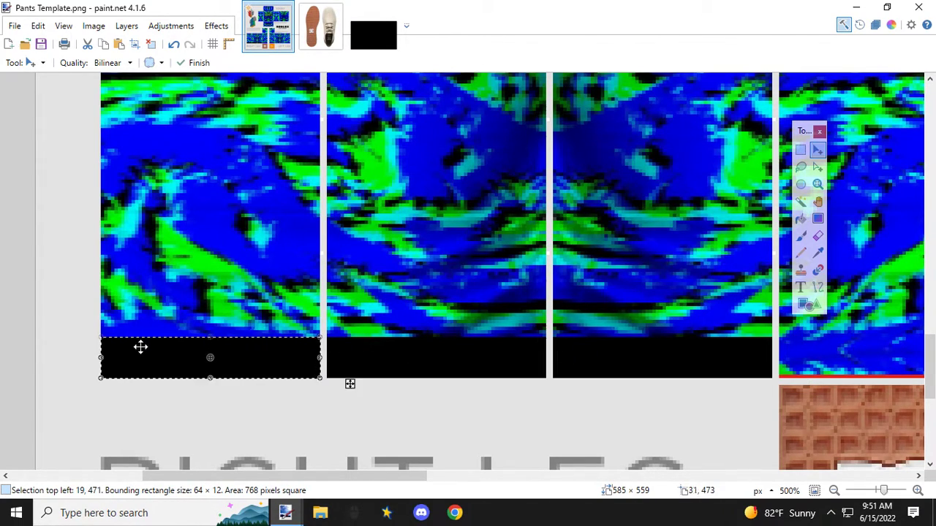
pyautogui.moveTo(111, 346); pyautogui.dragTo(793, 348)
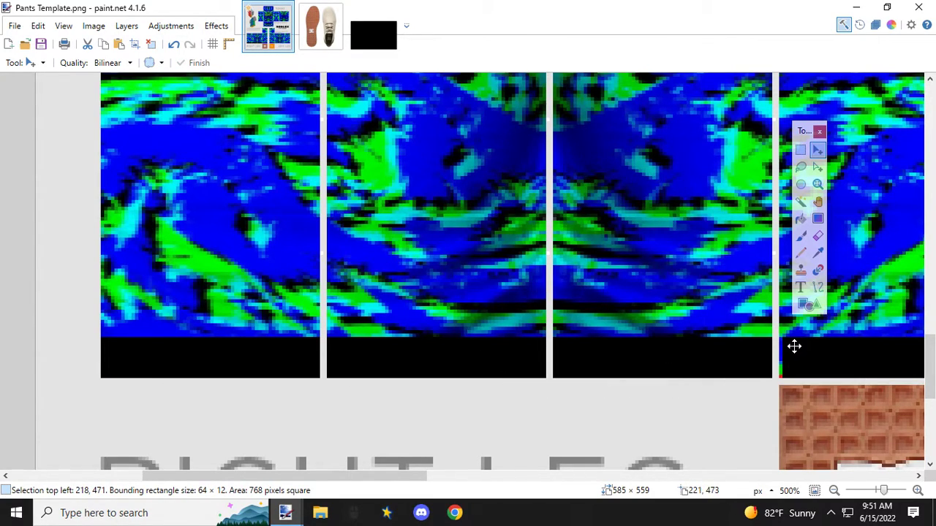
pyautogui.moveTo(793, 347); pyautogui.dragTo(793, 346)
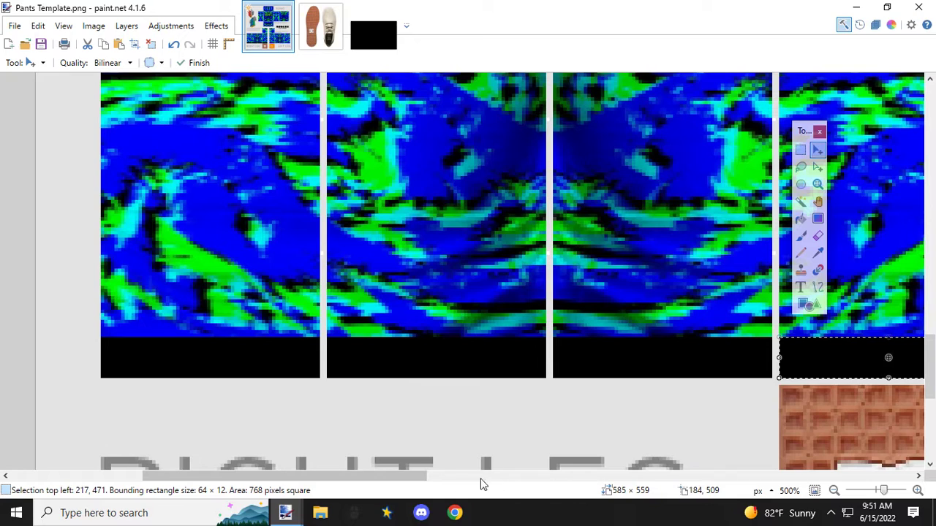
# Step: Place copies of the 64 × 12 px black strip along the bottom edges of all four left leg side panels
pyautogui.moveTo(428, 479); pyautogui.dragTo(697, 481)
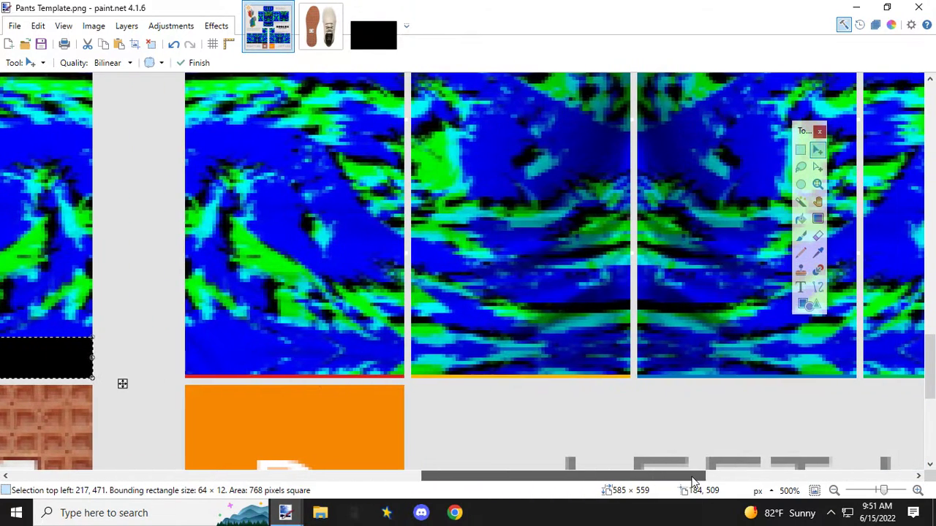
pyautogui.hotkey('ctrl', 'v')
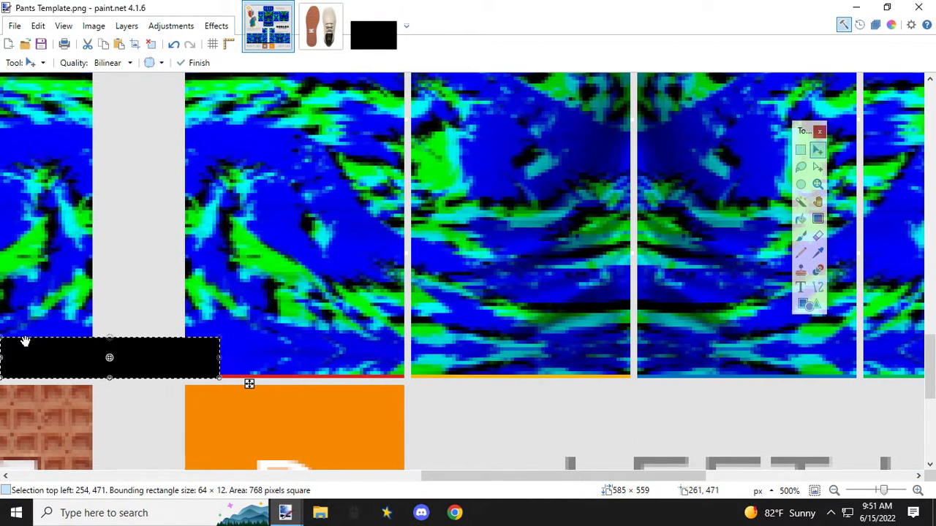
pyautogui.moveTo(10, 344); pyautogui.dragTo(200, 344)
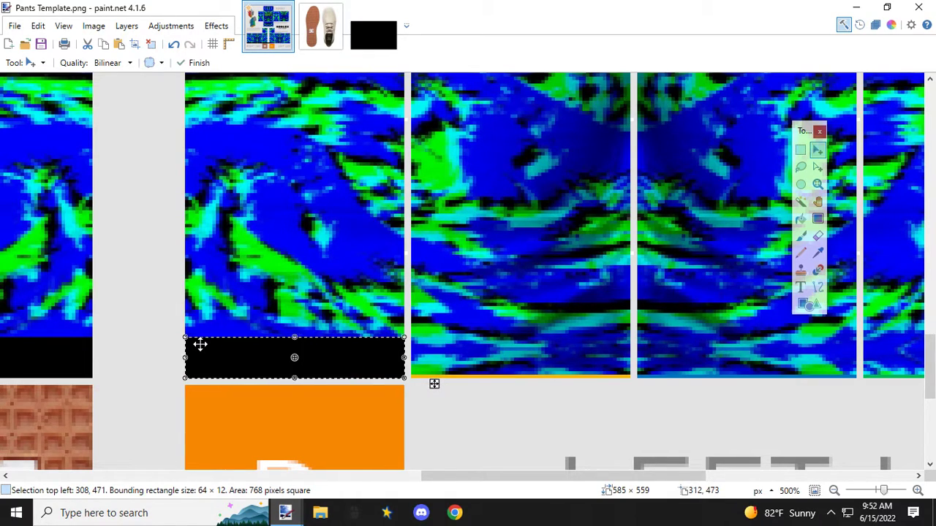
pyautogui.hotkey('ctrl', 'z')
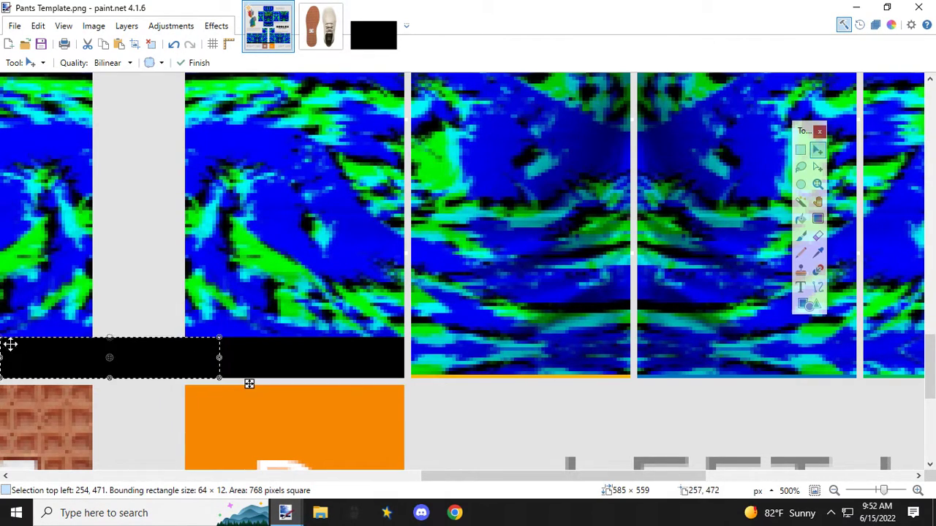
pyautogui.moveTo(12, 349); pyautogui.dragTo(426, 352)
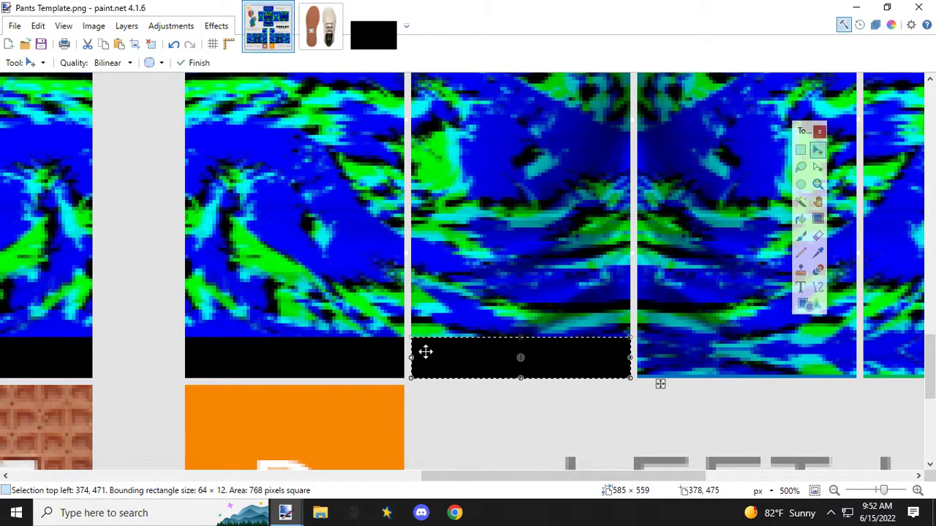
pyautogui.hotkey('ctrl', 'z')
pyautogui.moveTo(19, 351); pyautogui.dragTo(658, 351)
pyautogui.moveTo(574, 481); pyautogui.dragTo(430, 397)
pyautogui.moveTo(22, 346); pyautogui.dragTo(450, 350)
# Step: Paste another black strip and fit it along the top edge of the right leg's sole tread panel at 64 × 2 px
pyautogui.scroll(-3, 450, 350)
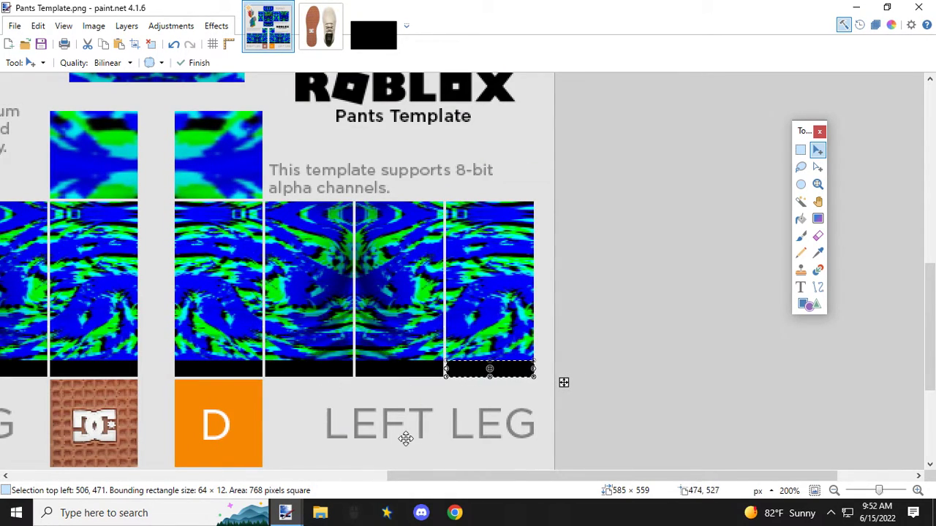
pyautogui.moveTo(451, 479); pyautogui.dragTo(309, 438)
pyautogui.scroll(2, 320, 425)
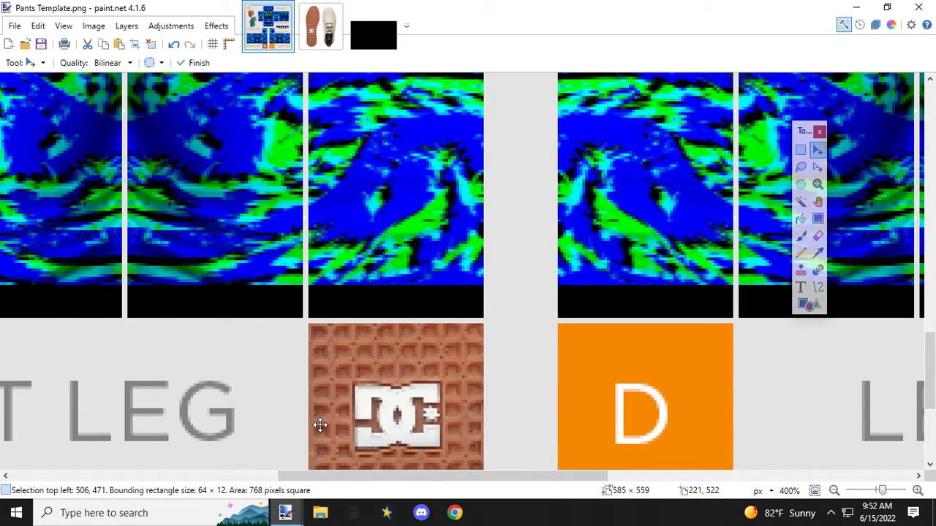
pyautogui.hotkey('ctrl', 'v')
pyautogui.moveTo(149, 306); pyautogui.dragTo(397, 331)
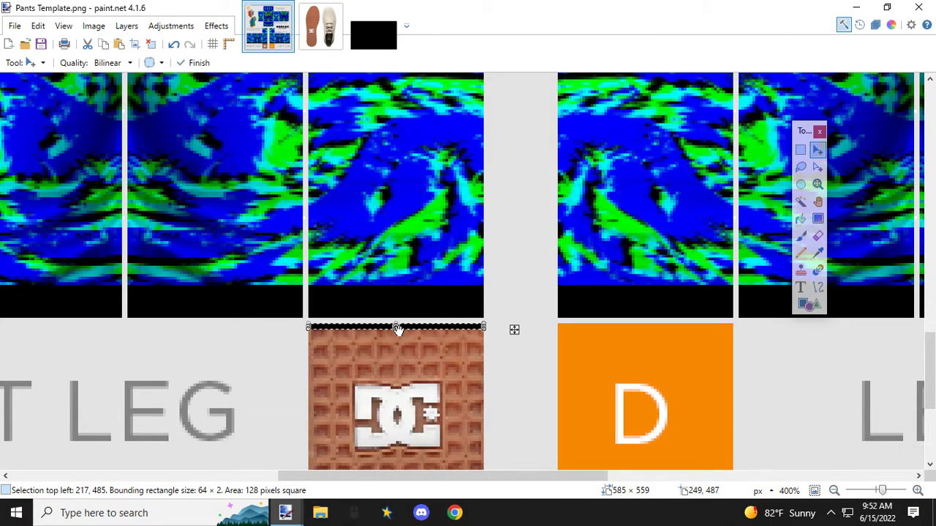
pyautogui.scroll(4, 420, 336)
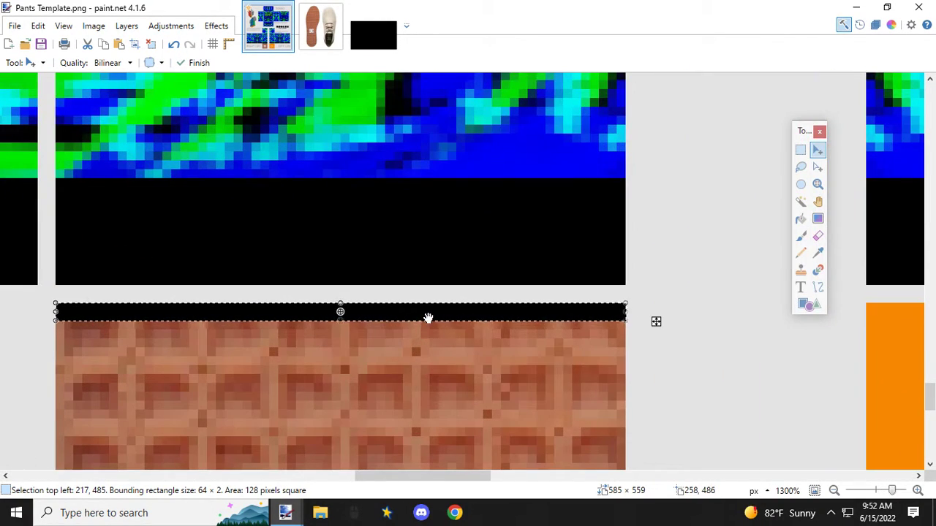
# Step: Place a copy of the 64 × 2 px black strip along the bottom edge of the right leg's sole tread panel
pyautogui.moveTo(429, 312); pyautogui.dragTo(429, 359)
pyautogui.scroll(-2, 428, 361)
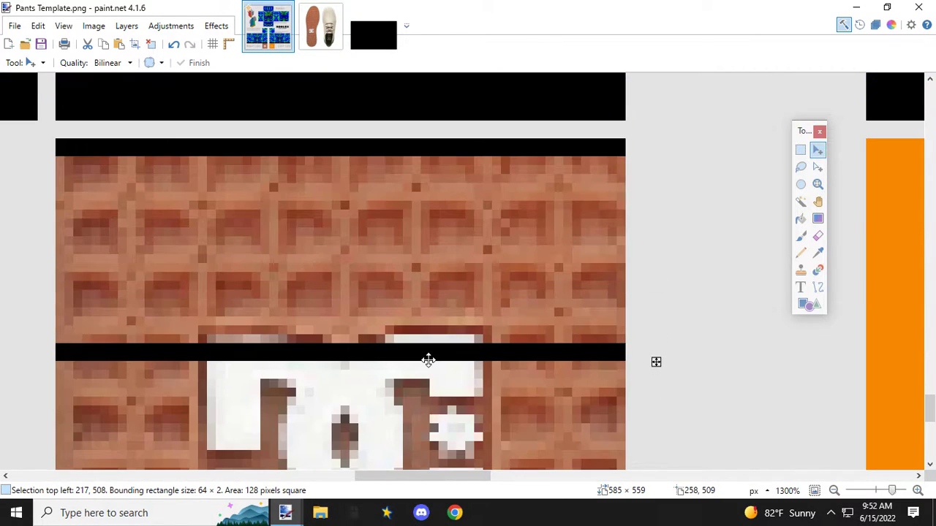
pyautogui.scroll(-4, 429, 359)
pyautogui.moveTo(429, 353); pyautogui.dragTo(430, 287)
pyautogui.hotkey('ctrl', 'd')
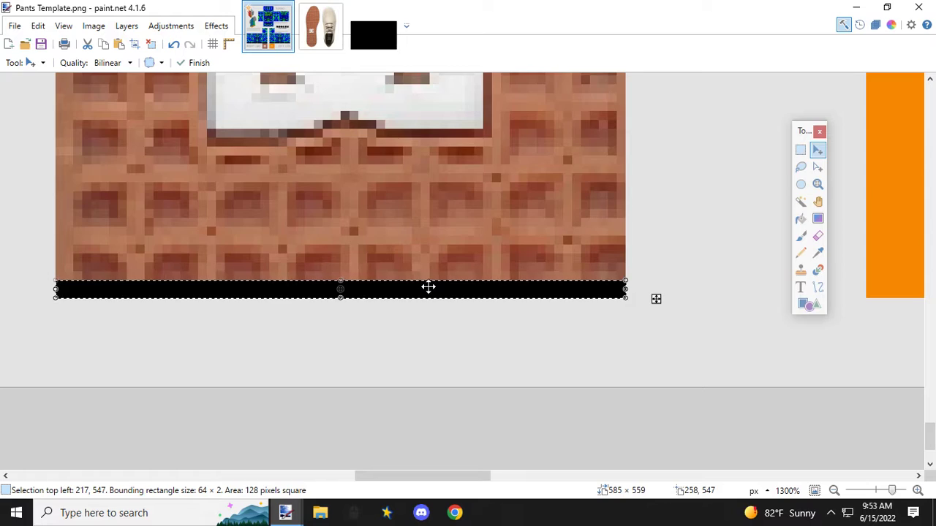
pyautogui.scroll(-3, 428, 287)
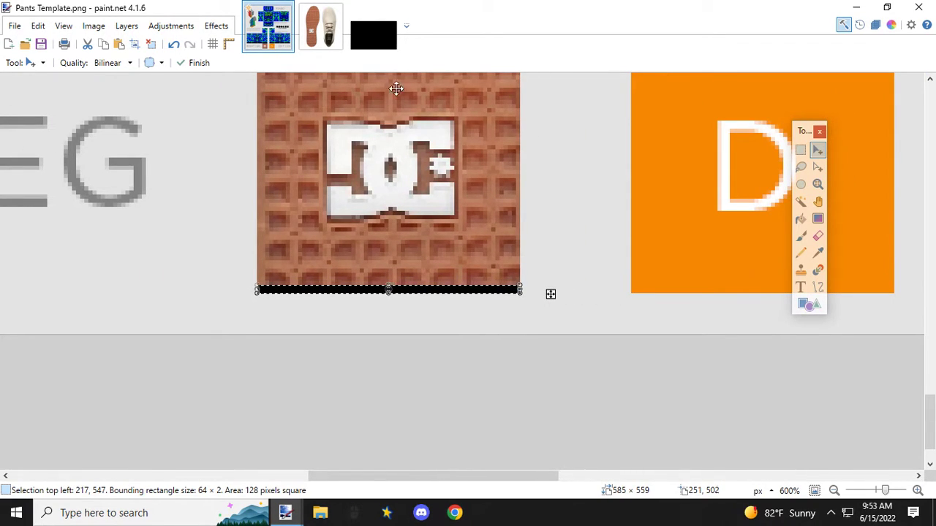
# Step: Copy a narrow vertical strip about 19 × 168 px from black.jpg and paste it into the pants template
pyautogui.click(383, 34)
pyautogui.click(501, 246)
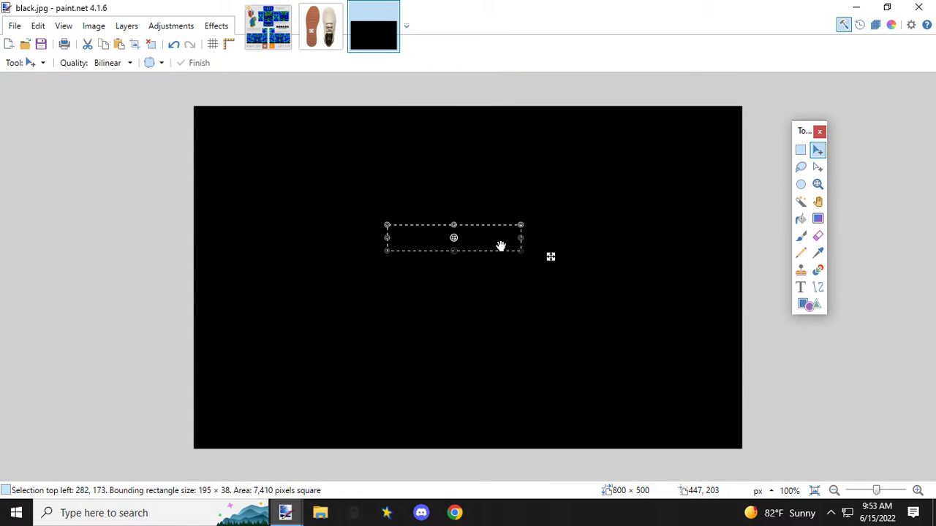
pyautogui.click(803, 150)
pyautogui.moveTo(570, 174); pyautogui.dragTo(584, 290)
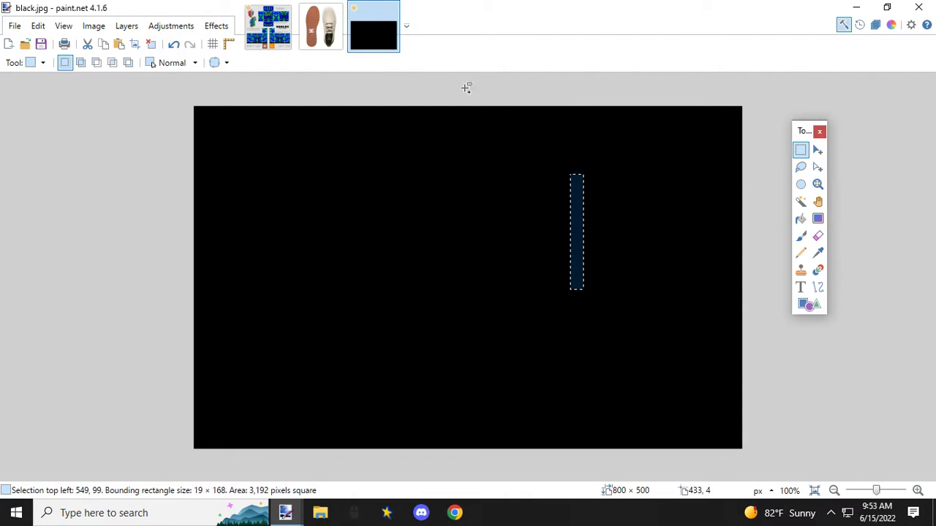
pyautogui.click(268, 29)
pyautogui.hotkey('ctrl', 'v')
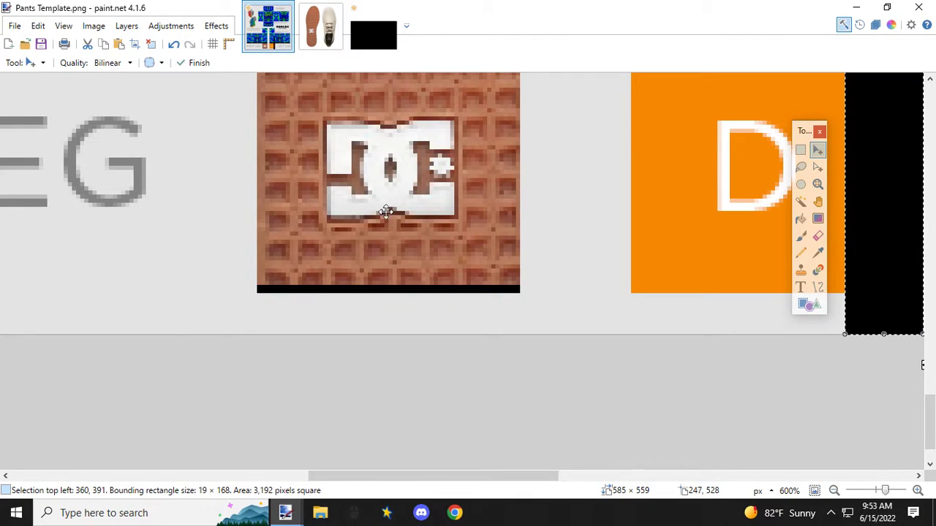
# Step: Move the vertical black strip over the right leg's sole tread panel and shrink it to 2 × 42 px
pyautogui.moveTo(899, 228); pyautogui.dragTo(476, 212)
pyautogui.moveTo(502, 315); pyautogui.dragTo(432, 218)
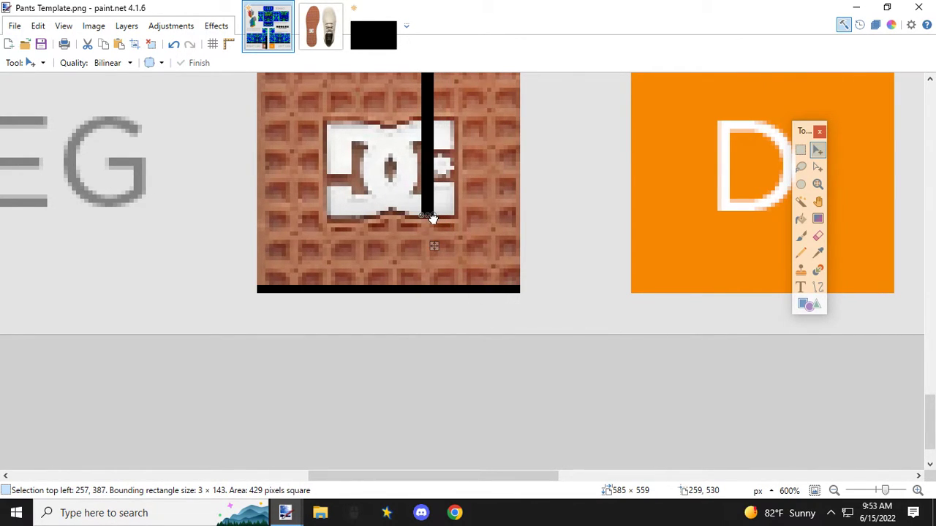
pyautogui.scroll(10, 454, 228)
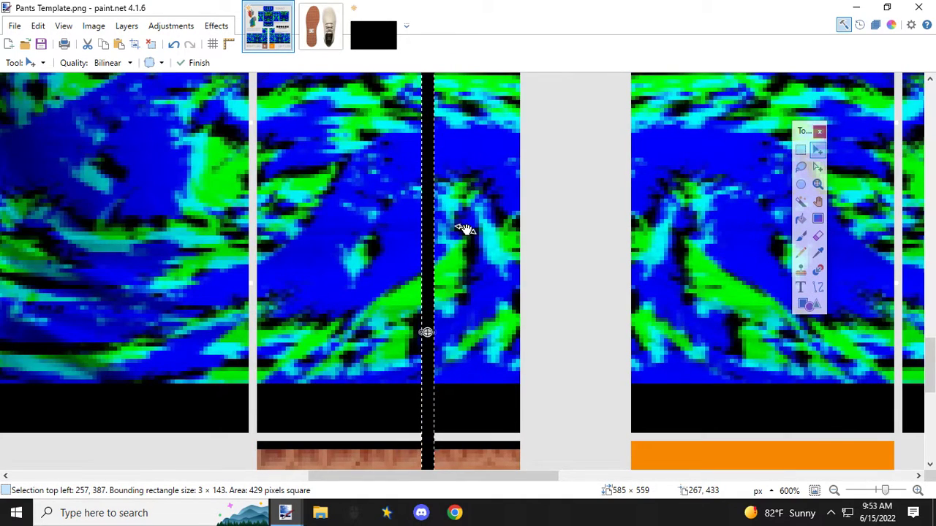
pyautogui.scroll(5, 428, 286)
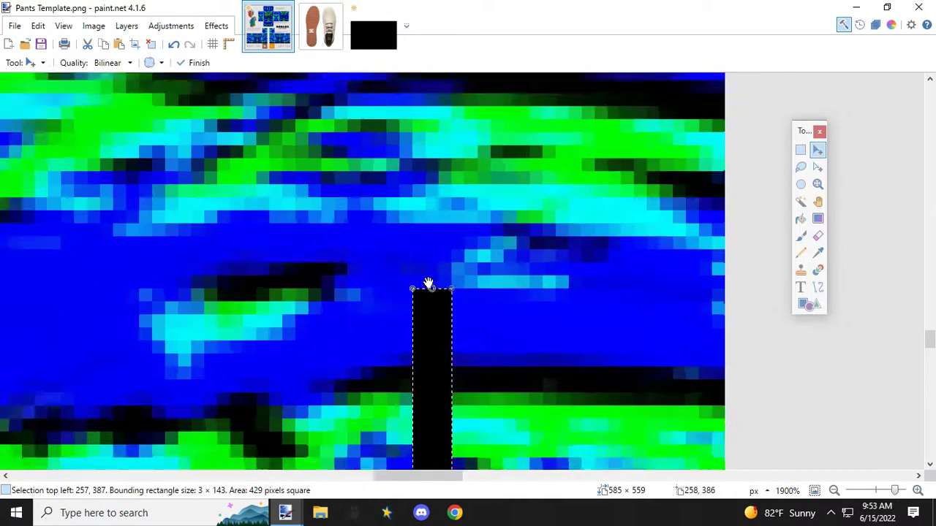
pyautogui.moveTo(433, 291)
pyautogui.mouseDown()
pyautogui.moveTo(434, 359)
pyautogui.moveTo(448, 299)
pyautogui.mouseUp()
pyautogui.scroll(-3, 435, 358)
pyautogui.scroll(-8, 436, 349)
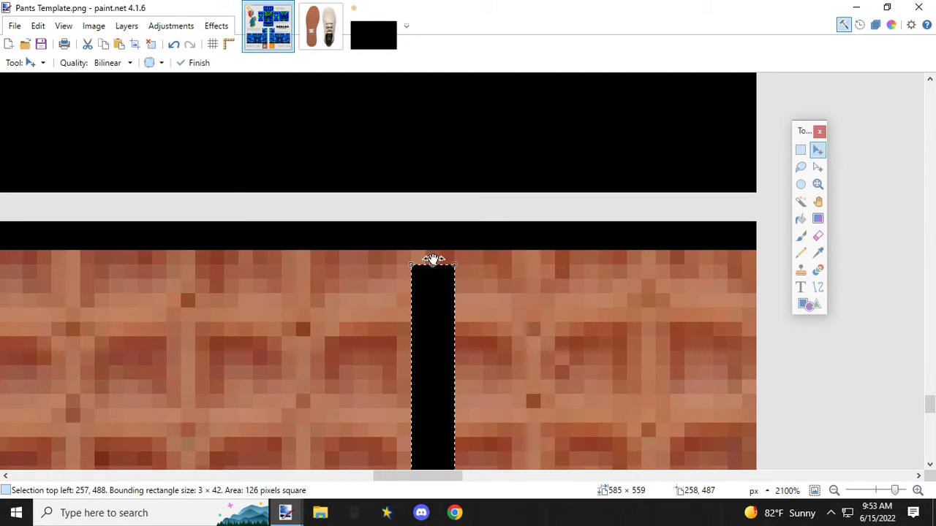
pyautogui.moveTo(409, 265); pyautogui.dragTo(413, 265)
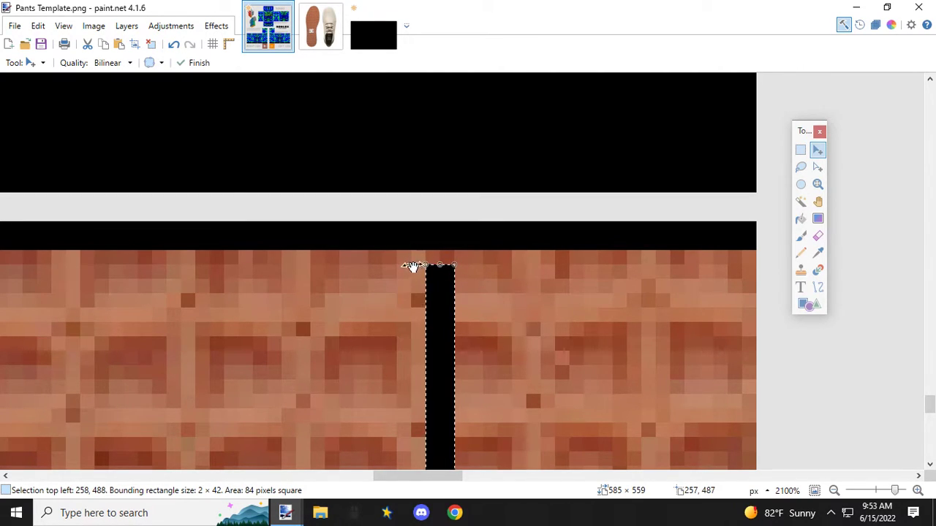
# Step: Fit the vertical strip along the right edge of the sole tread panel, lengthening it to 2 × 60 px
pyautogui.scroll(-2, 447, 332)
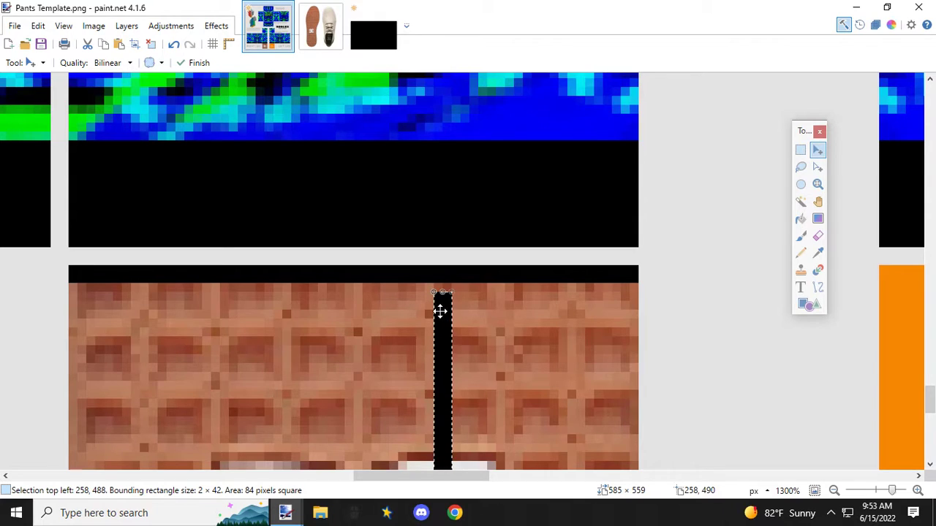
pyautogui.moveTo(441, 305); pyautogui.dragTo(630, 296)
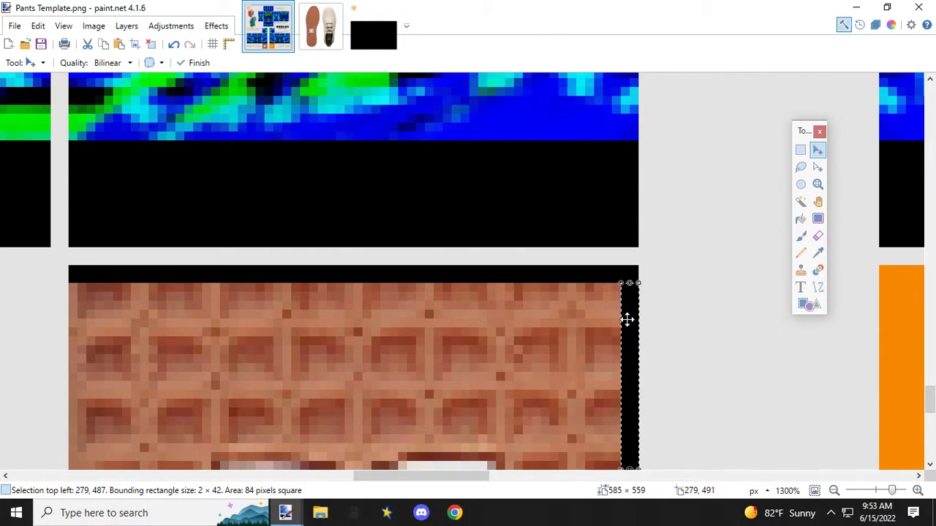
pyautogui.scroll(-5, 627, 317)
pyautogui.hotkey('ctrl', 'd')
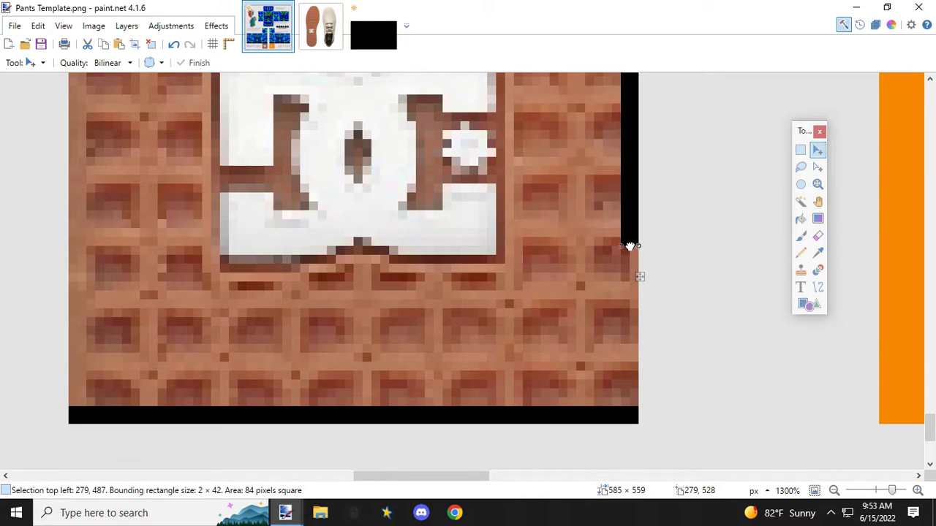
pyautogui.moveTo(630, 253); pyautogui.dragTo(632, 407)
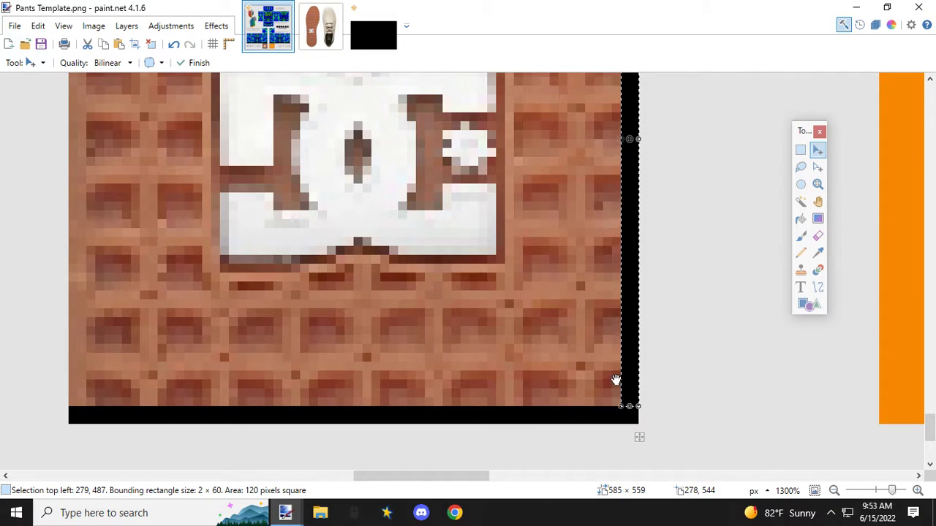
# Step: Place a copy of the 2 × 60 px black strip along the left edge of the right leg's sole tread panel
pyautogui.press('Down')
pyautogui.press('Down')
pyautogui.press('Down')
pyautogui.press('Down')
pyautogui.press('Down')
pyautogui.press('Down')
pyautogui.press('Down')
pyautogui.press('Down')
pyautogui.press('Down')
pyautogui.press('Down')
pyautogui.press('Down')
pyautogui.press('Down')
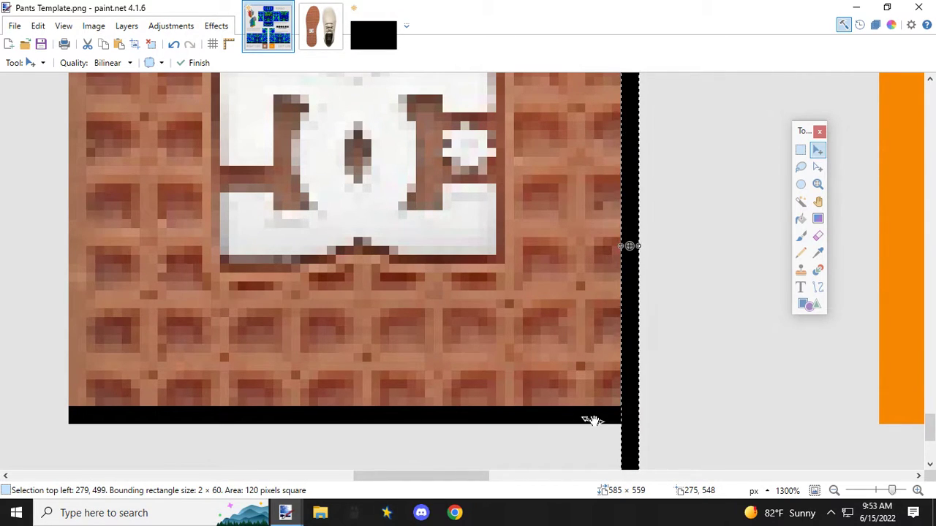
pyautogui.moveTo(630, 357); pyautogui.dragTo(76, 246)
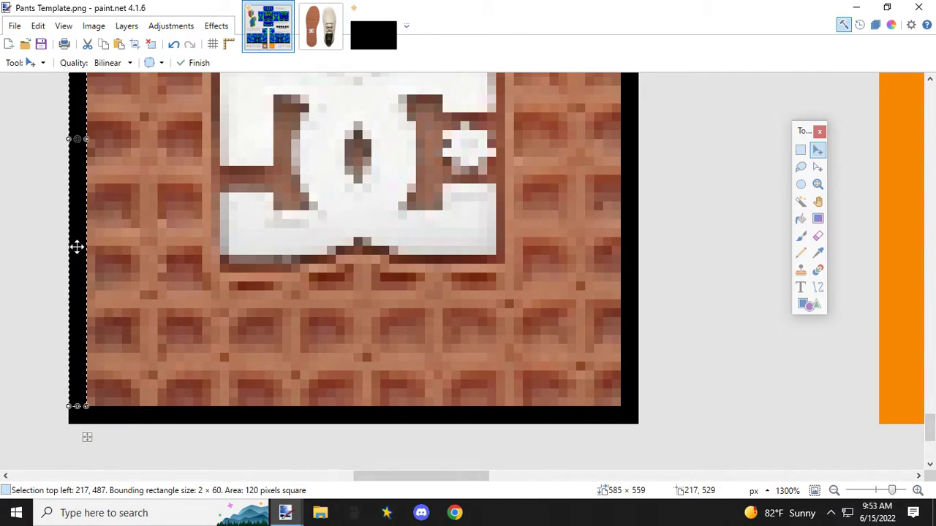
pyautogui.scroll(5, 77, 247)
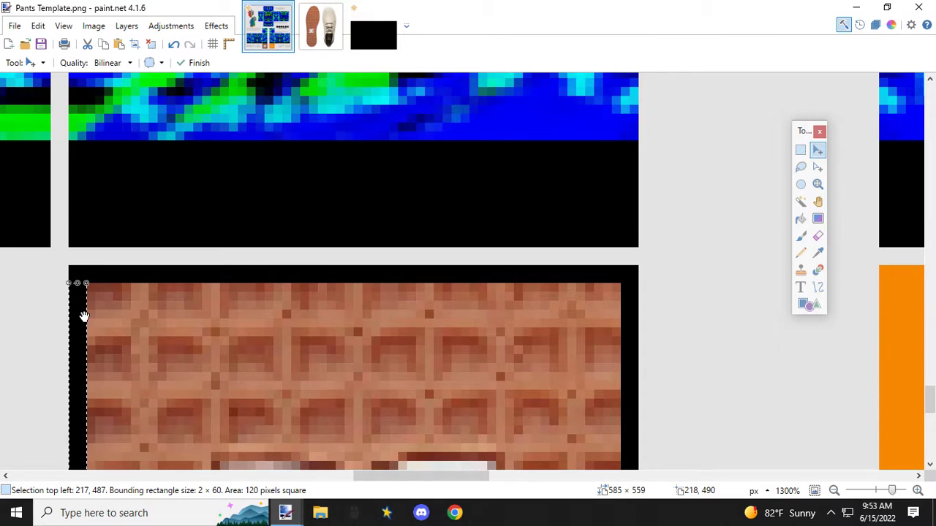
pyautogui.scroll(-2, 136, 320)
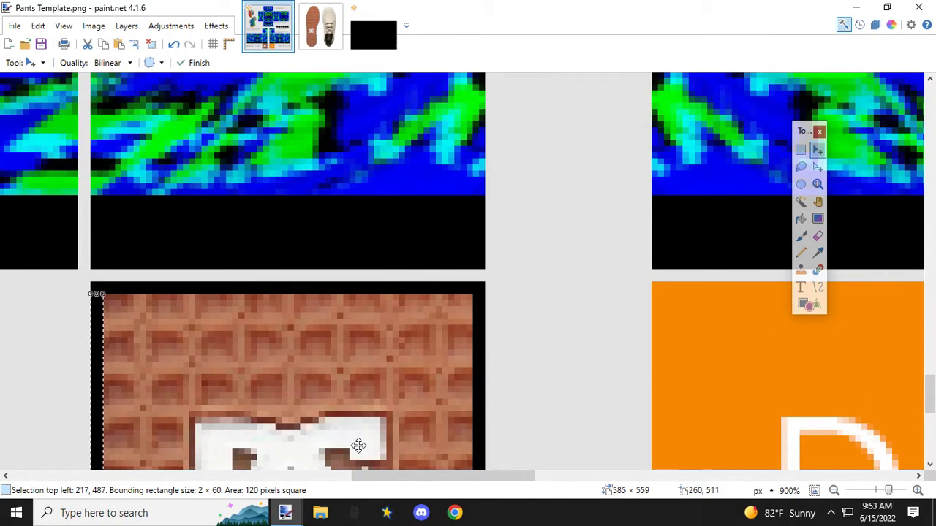
# Step: Copy the black-bordered 64 × 64 px sole tread panel and place it over the left leg's orange D panel
pyautogui.moveTo(414, 477); pyautogui.dragTo(367, 477)
pyautogui.click(800, 150)
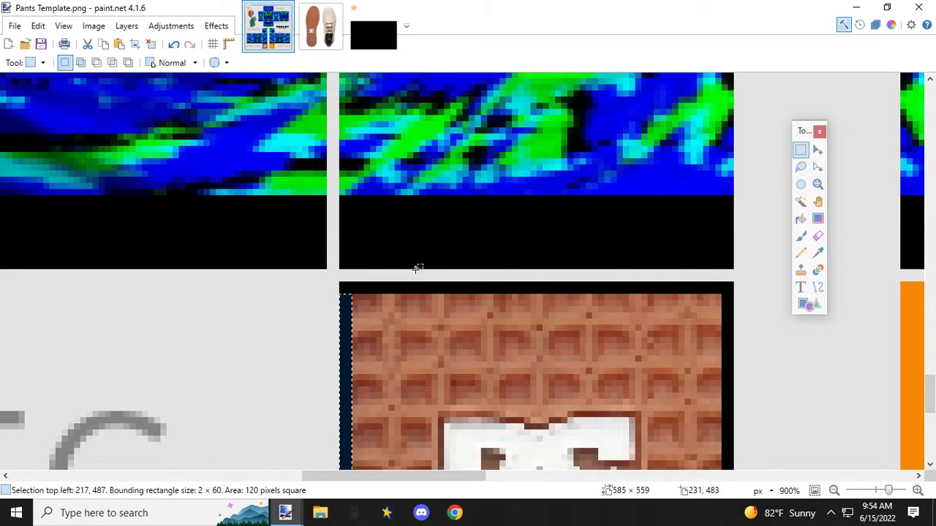
pyautogui.moveTo(339, 283); pyautogui.dragTo(731, 260)
pyautogui.scroll(-5, 676, 316)
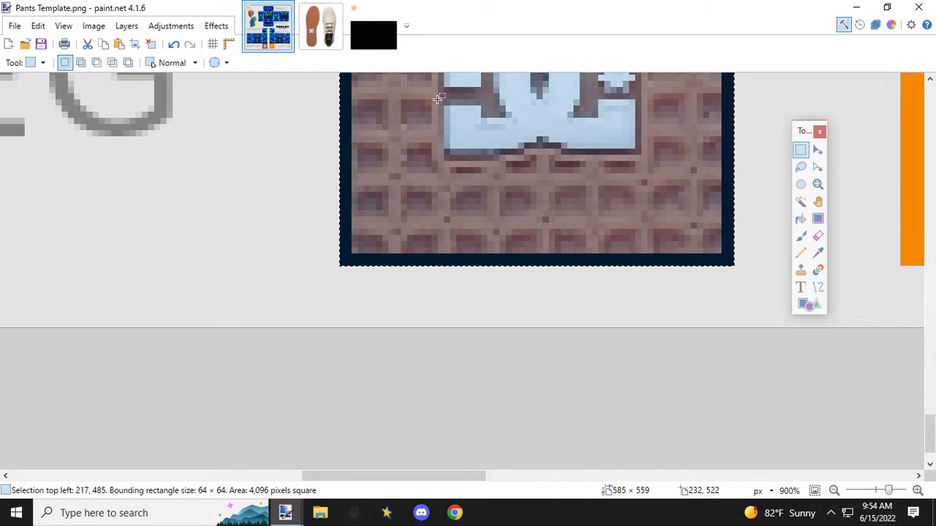
pyautogui.moveTo(472, 479); pyautogui.dragTo(606, 480)
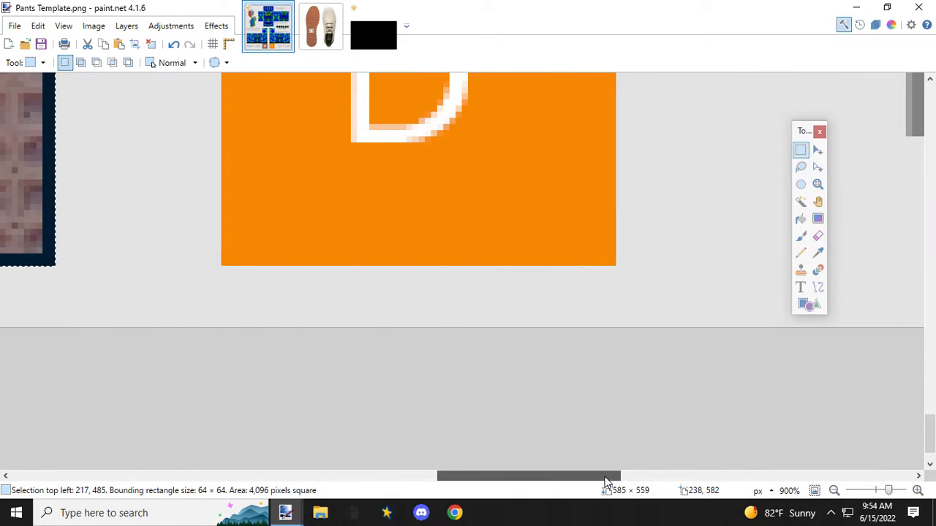
pyautogui.hotkey('ctrl', 'v')
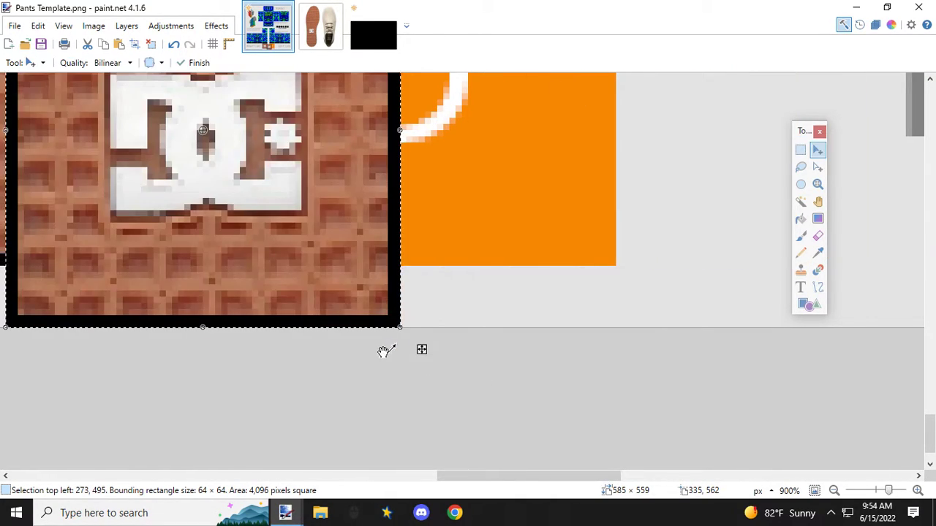
pyautogui.moveTo(56, 267); pyautogui.dragTo(269, 207)
pyautogui.keyDown('ctrl'); pyautogui.scroll(-5, 299, 253); pyautogui.keyUp('ctrl')
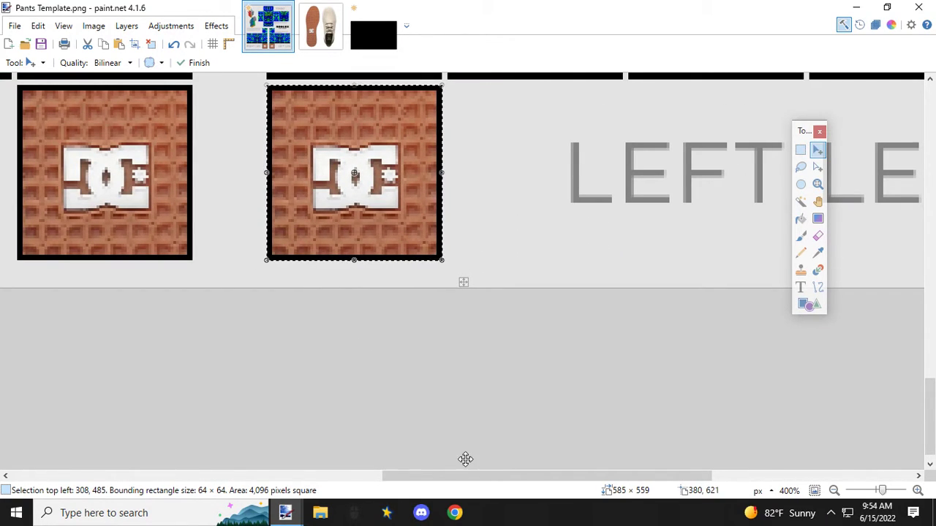
pyautogui.moveTo(470, 482); pyautogui.dragTo(415, 479)
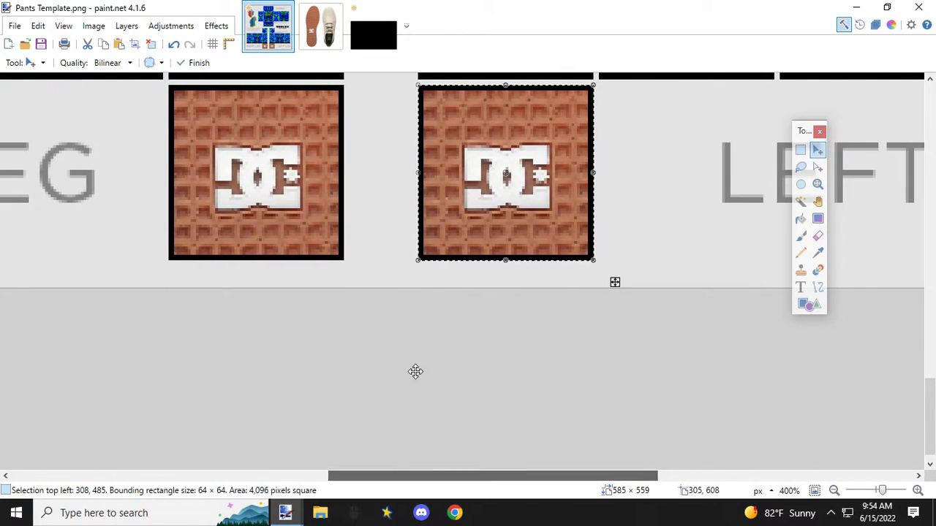
# Step: Close the shoe tread image and black.jpg, discarding the unsaved changes
pyautogui.click(329, 21)
pyautogui.click(339, 8)
pyautogui.click(338, 8)
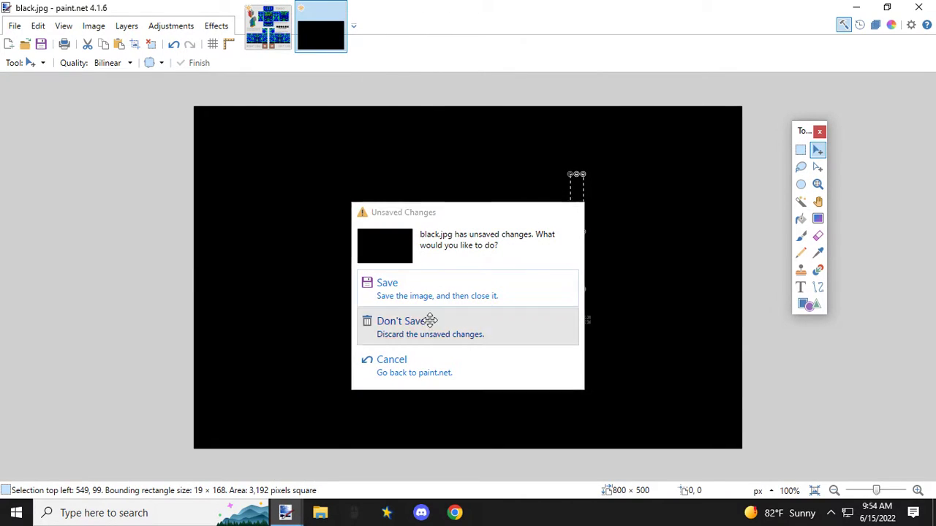
pyautogui.click(429, 322)
# Step: Open the shoe image from the Patterns folder
pyautogui.click(10, 26)
pyautogui.click(33, 61)
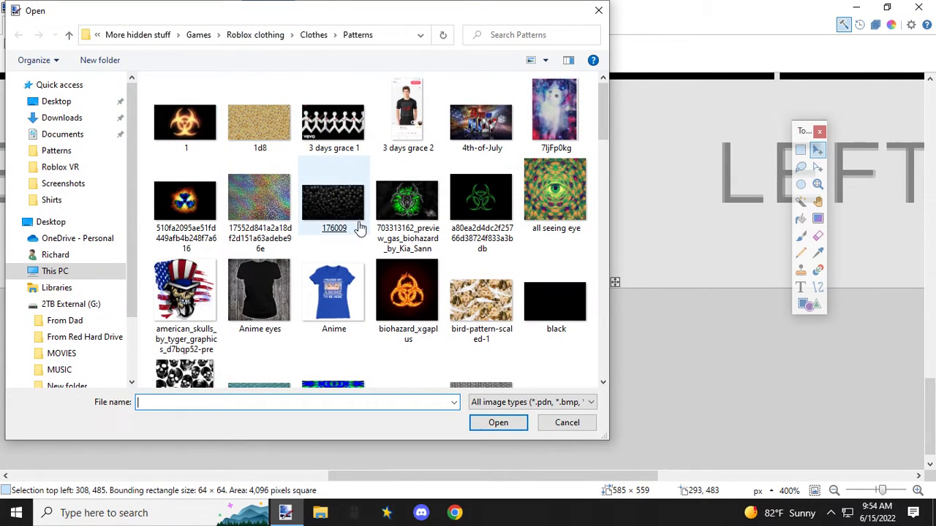
pyautogui.scroll(-2, 351, 232)
pyautogui.scroll(-5, 359, 229)
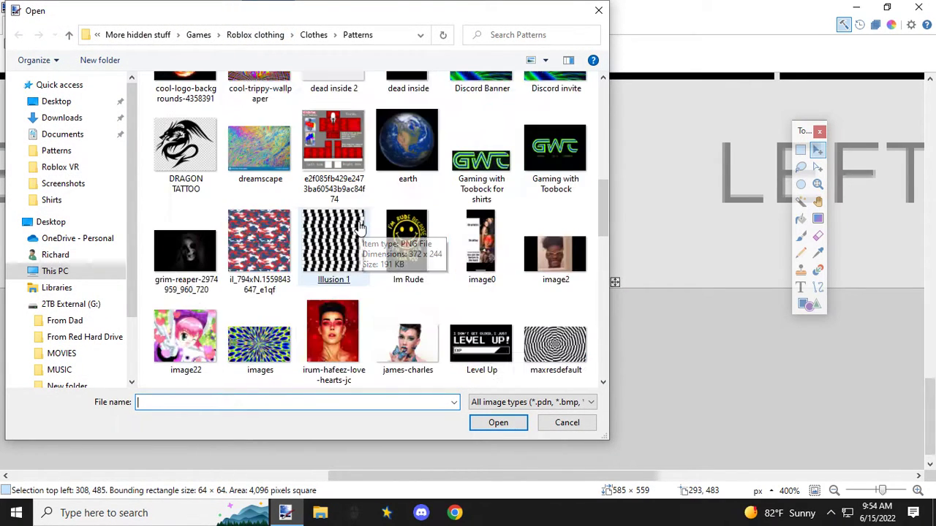
pyautogui.scroll(-4, 360, 229)
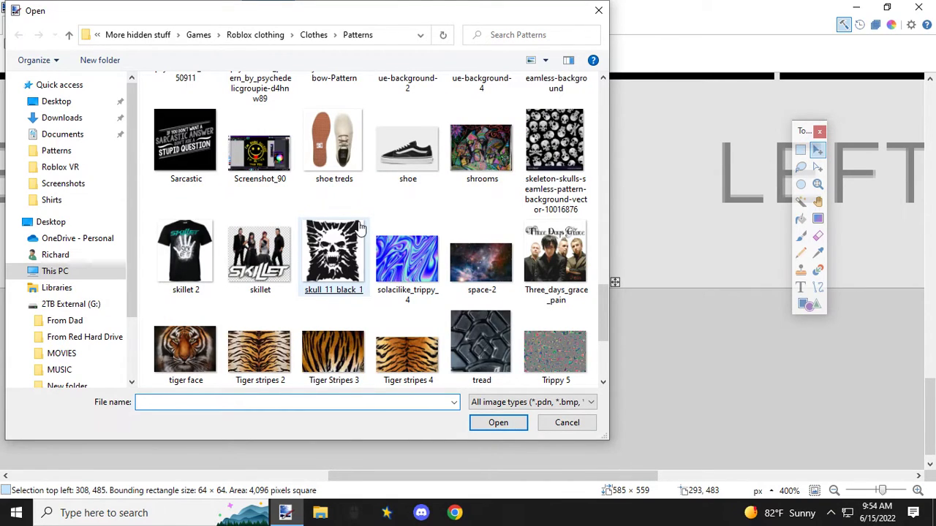
pyautogui.doubleClick(407, 150)
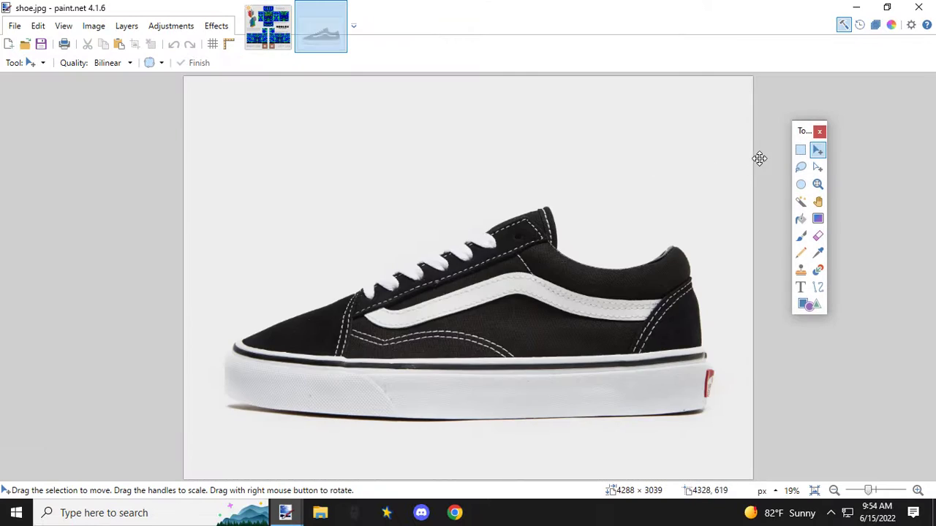
# Step: Copy a section of the shoe's white sole side, about 316 × 455 px, and paste it into the pants template
pyautogui.click(801, 150)
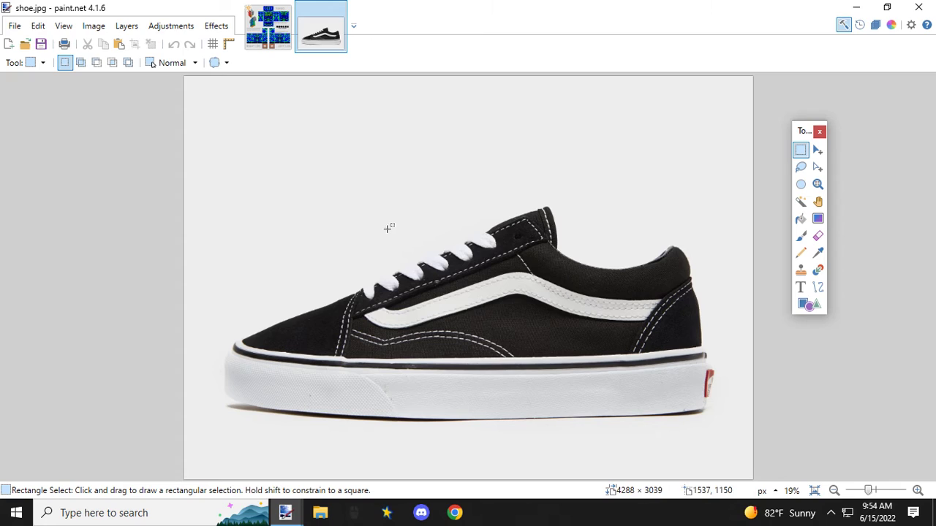
pyautogui.moveTo(451, 359); pyautogui.dragTo(493, 418)
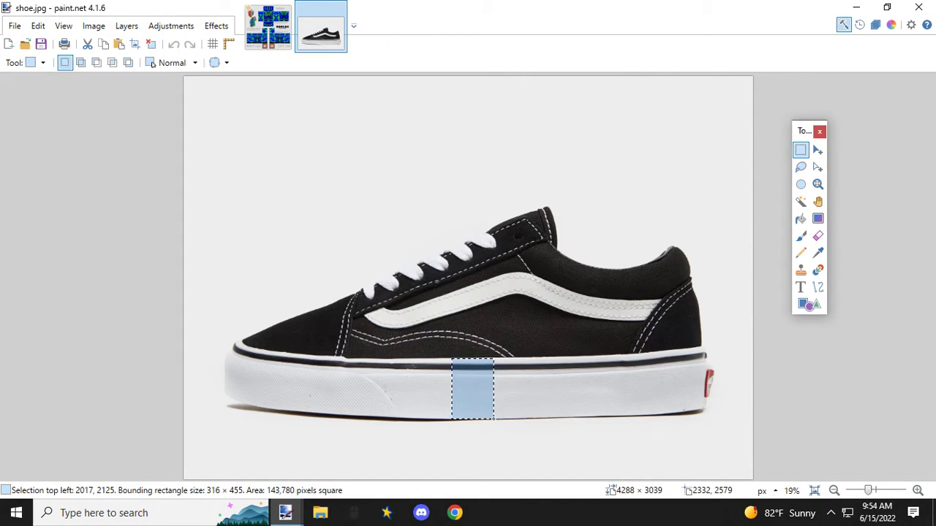
pyautogui.moveTo(492, 419); pyautogui.dragTo(494, 417)
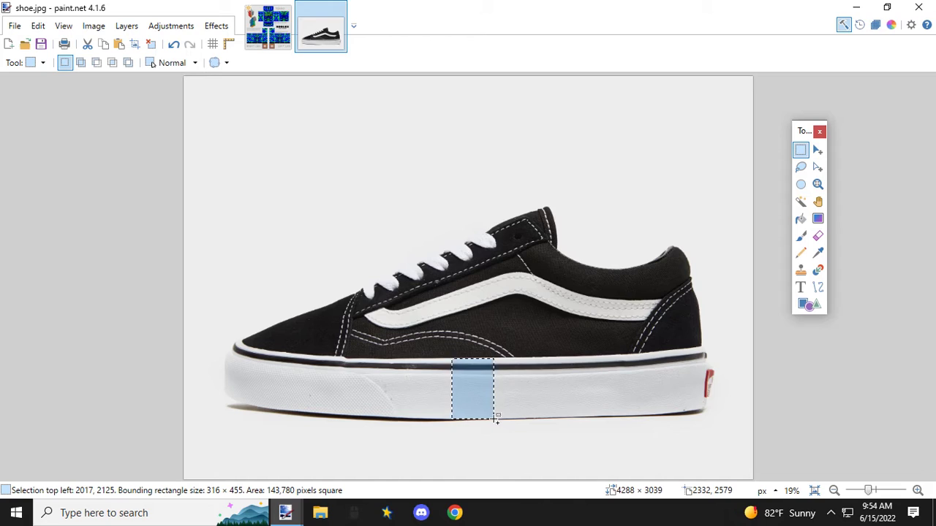
pyautogui.click(265, 45)
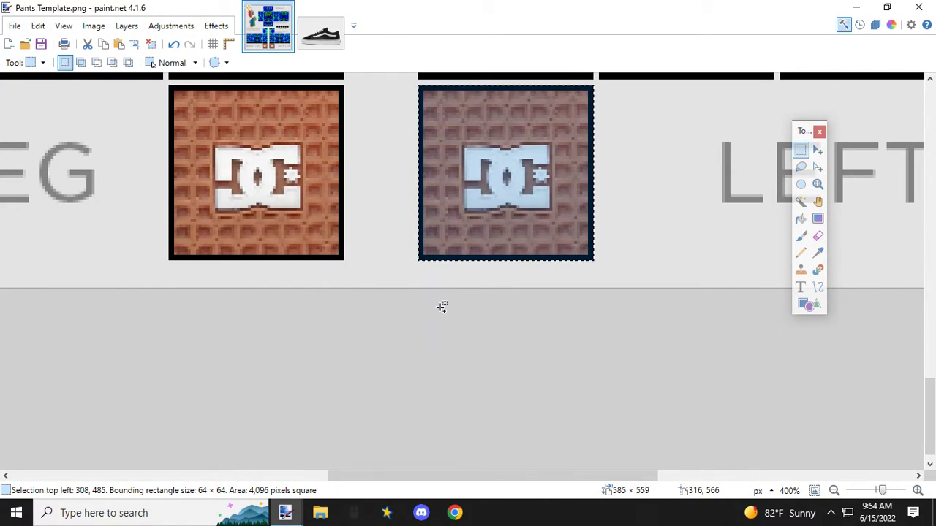
pyautogui.keyDown('ctrl'); pyautogui.scroll(-2, 441, 307); pyautogui.keyUp('ctrl')
pyautogui.hotkey('ctrl', 'v')
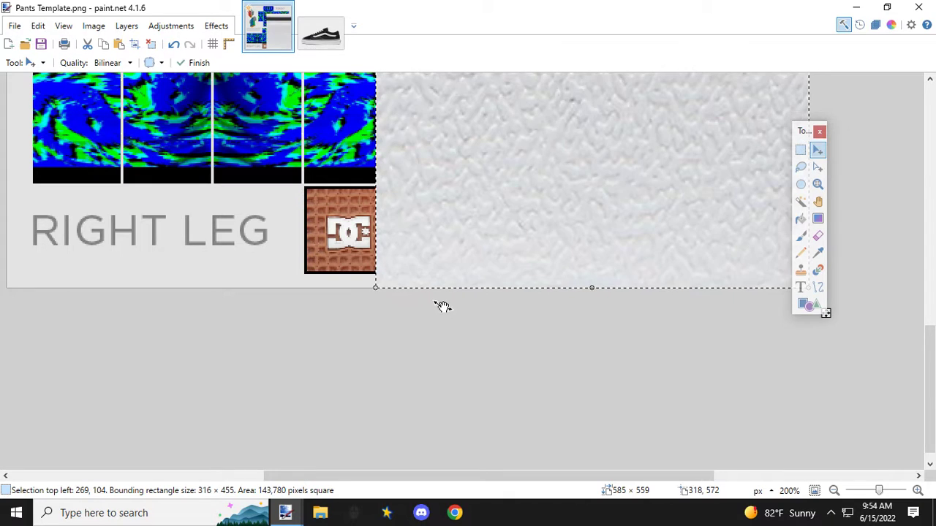
# Step: Try to shrink the pasted sole side section to about 51 × 8 px near the tread panels
pyautogui.keyDown('ctrl'); pyautogui.scroll(-4, 568, 314); pyautogui.keyUp('ctrl')
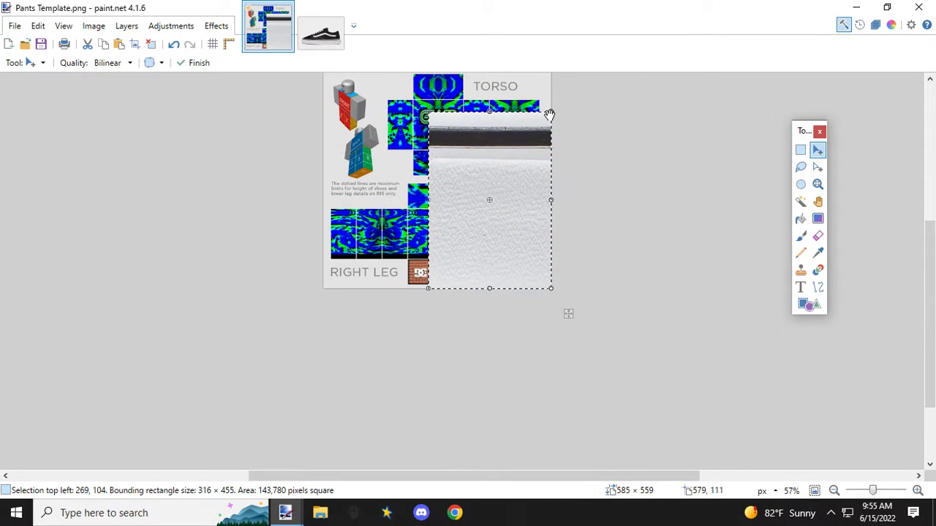
pyautogui.moveTo(550, 115); pyautogui.dragTo(470, 282)
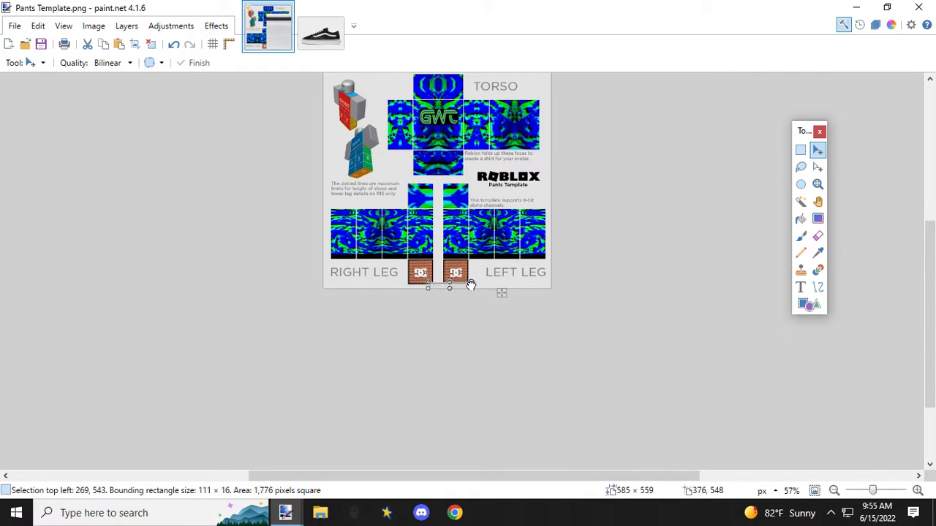
pyautogui.scroll(5, 466, 286)
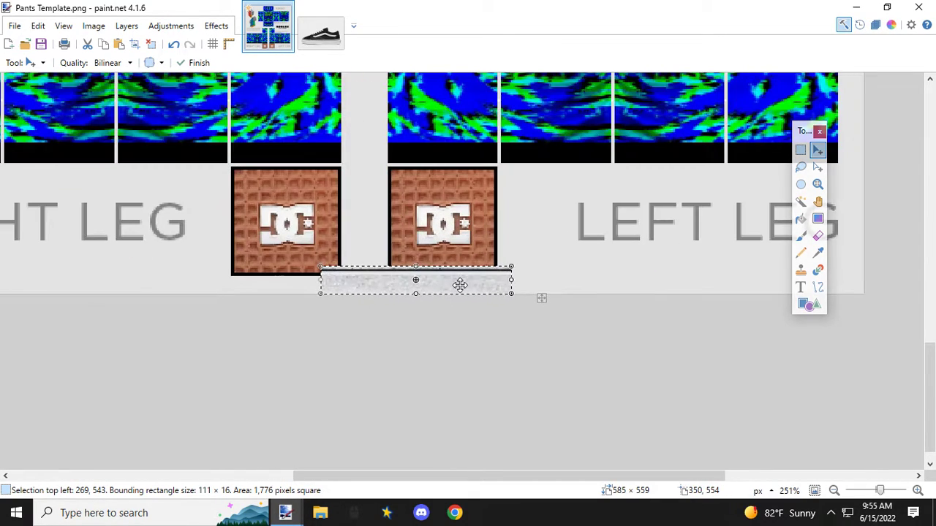
pyautogui.moveTo(450, 284); pyautogui.dragTo(447, 175)
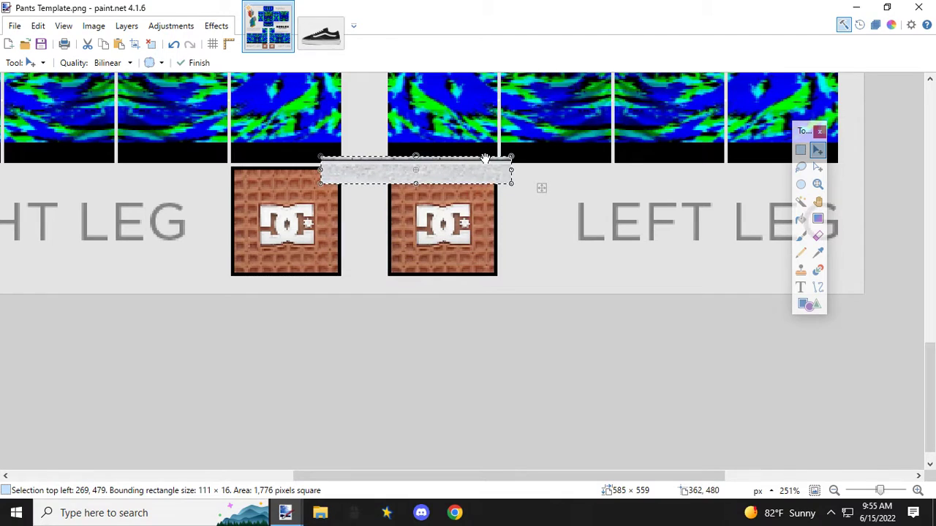
pyautogui.moveTo(514, 156); pyautogui.dragTo(408, 173)
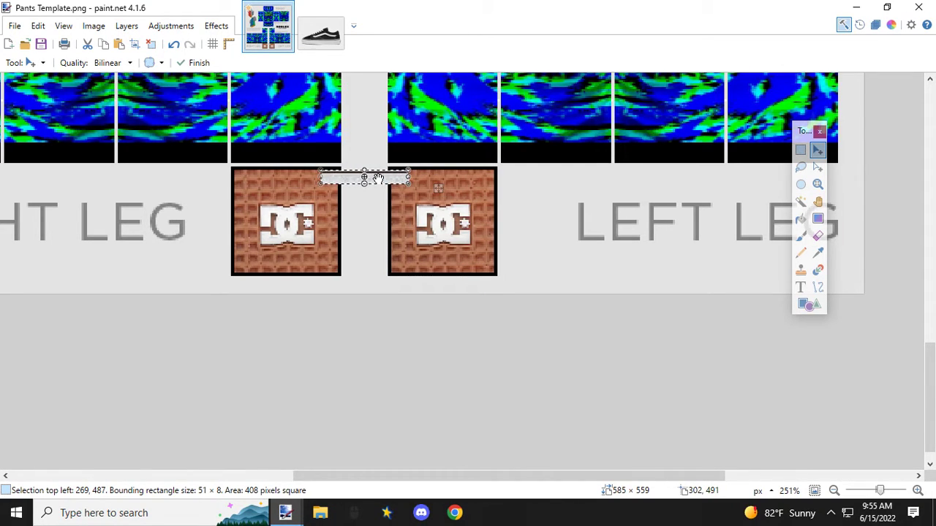
# Step: Try to fit the sole strip along the lower edge of the left leg's black band, flattened to 51 × 4 px
pyautogui.moveTo(407, 183); pyautogui.dragTo(496, 133)
pyautogui.scroll(3, 387, 180)
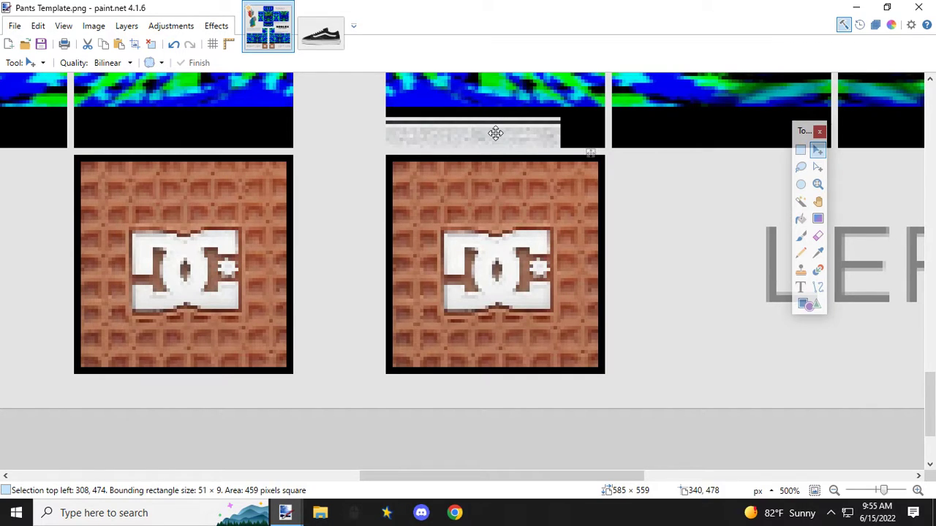
pyautogui.moveTo(495, 133); pyautogui.dragTo(473, 132)
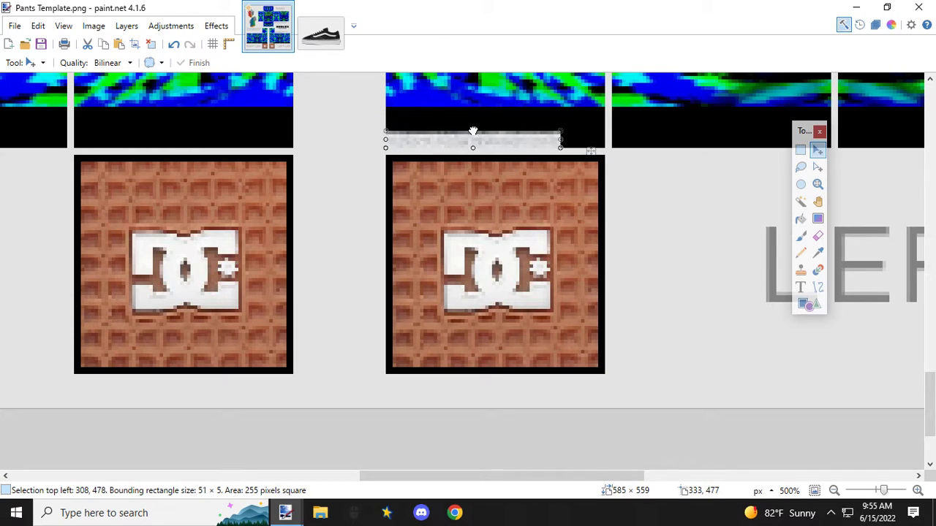
pyautogui.moveTo(473, 132); pyautogui.dragTo(473, 135)
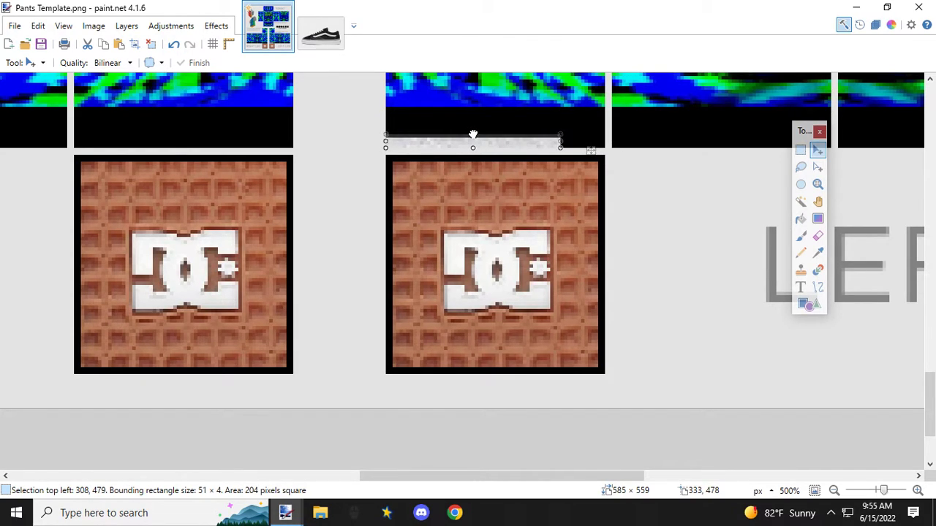
pyautogui.moveTo(473, 135); pyautogui.dragTo(473, 134)
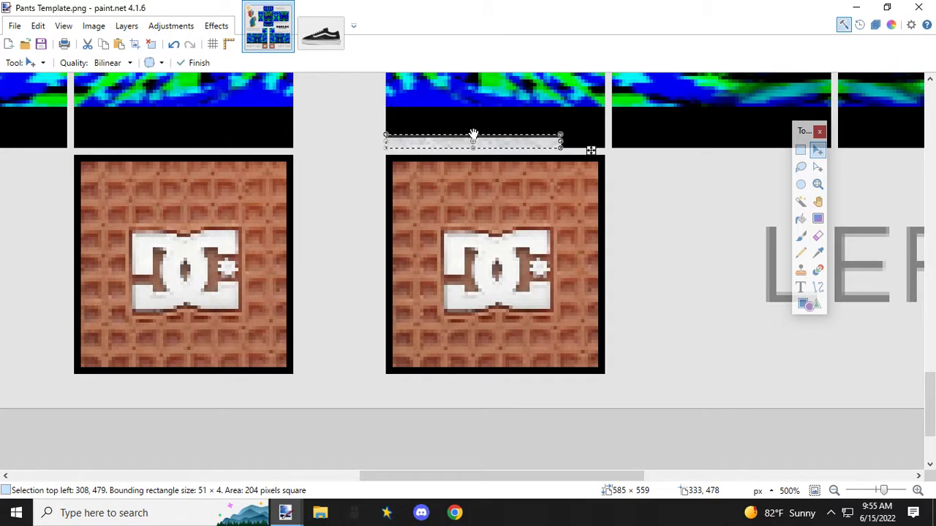
# Step: Undo all moves and resizes of the sole strip as well as its paste into the pants template
pyautogui.click(174, 46)
pyautogui.click(174, 46)
pyautogui.click(174, 46)
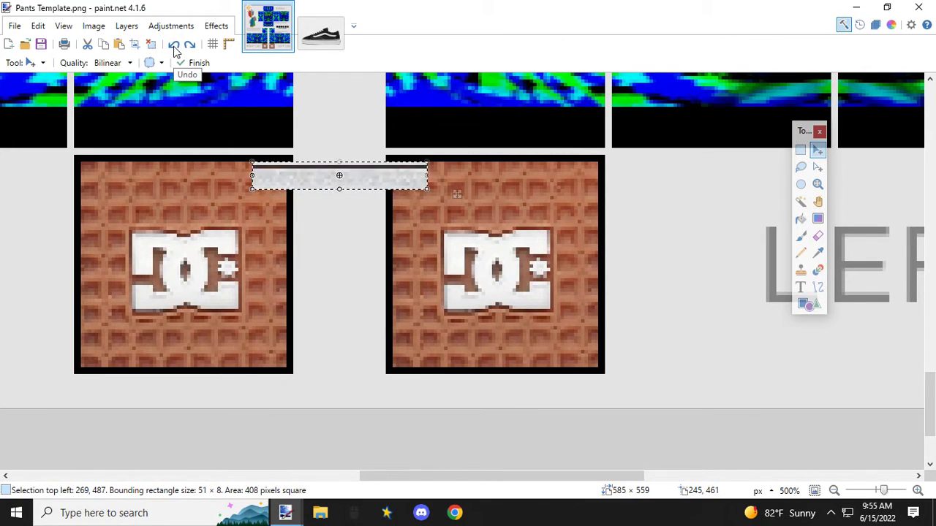
pyautogui.click(174, 45)
pyautogui.click(174, 46)
pyautogui.click(174, 45)
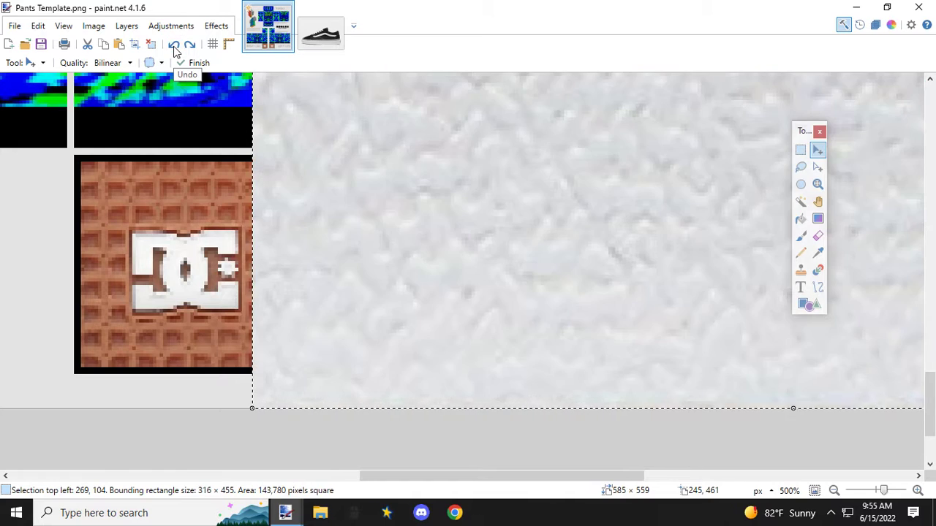
pyautogui.click(174, 45)
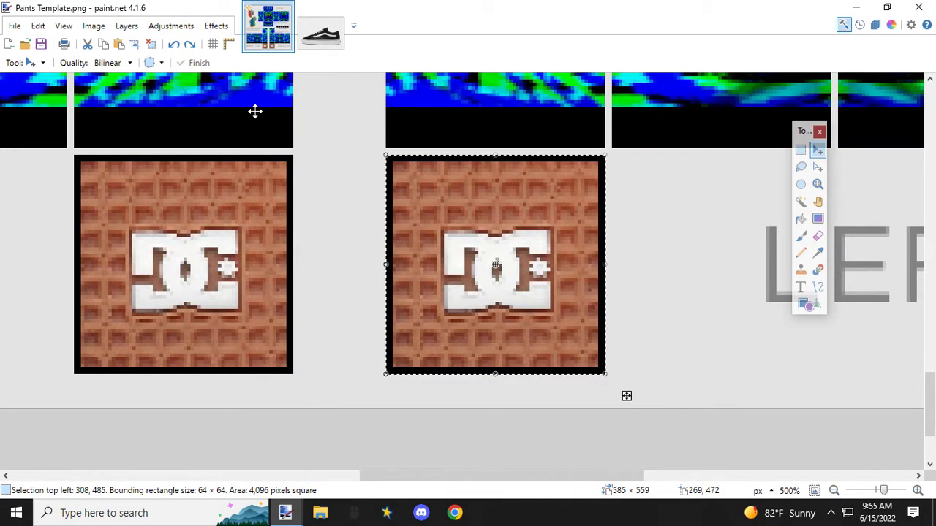
# Step: Switch to the shoe image, display it at 6% and clear its selection for a screen capture
pyautogui.click(322, 45)
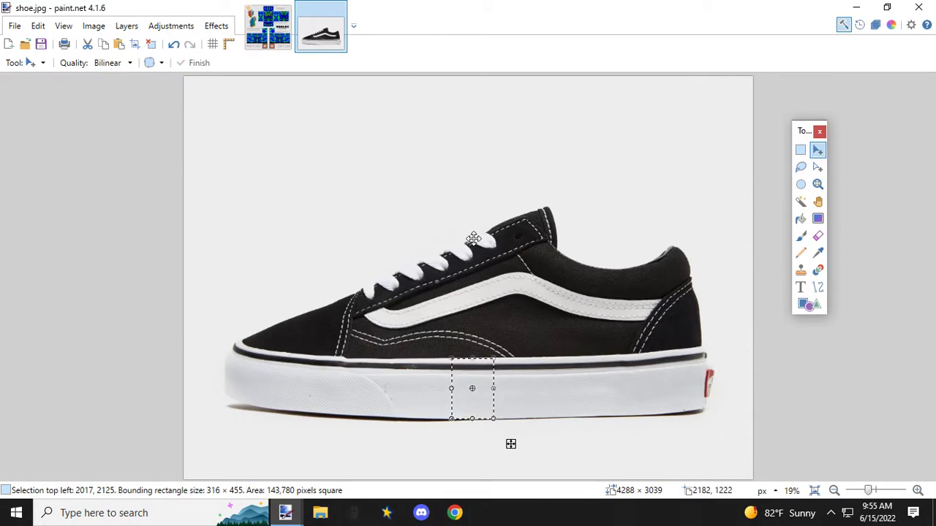
pyautogui.scroll(-5, 476, 247)
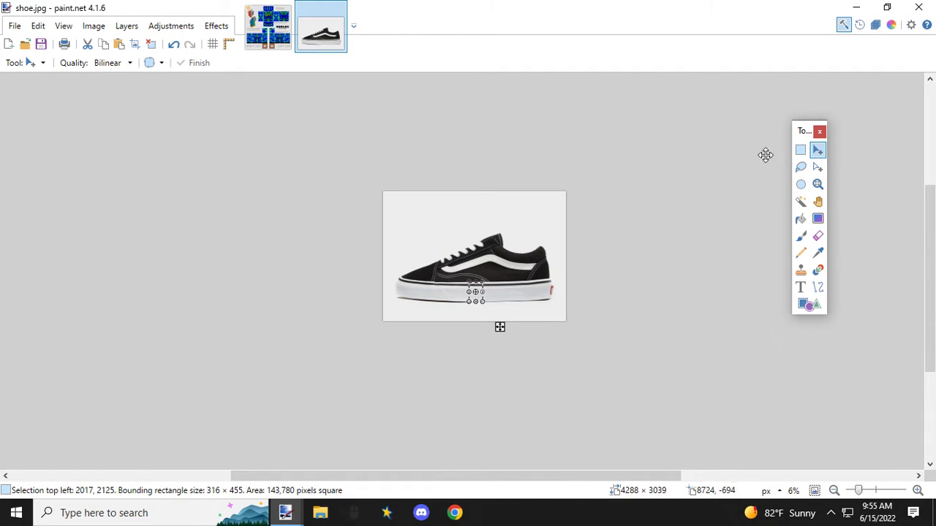
pyautogui.click(801, 150)
pyautogui.click(625, 305)
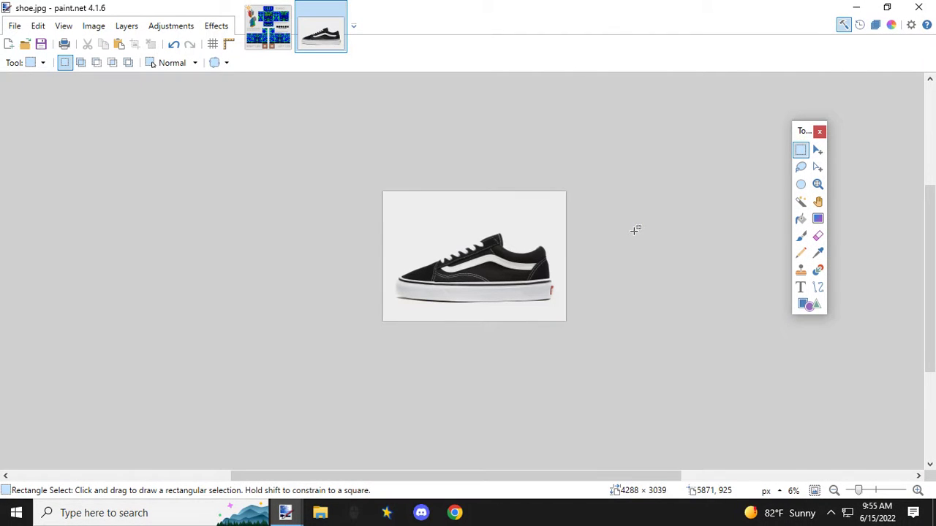
pyautogui.click(13, 25)
pyautogui.click(33, 49)
pyautogui.click(14, 26)
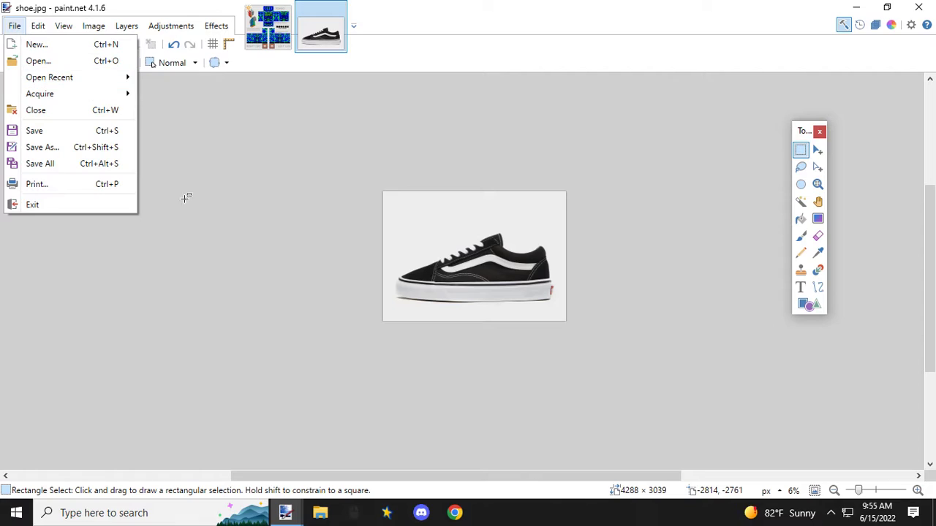
pyautogui.click(158, 251)
# Step: Paste the 1366 × 768 px screen capture into the shoe image and crop the image to it
pyautogui.hotkey('ctrl', 'v')
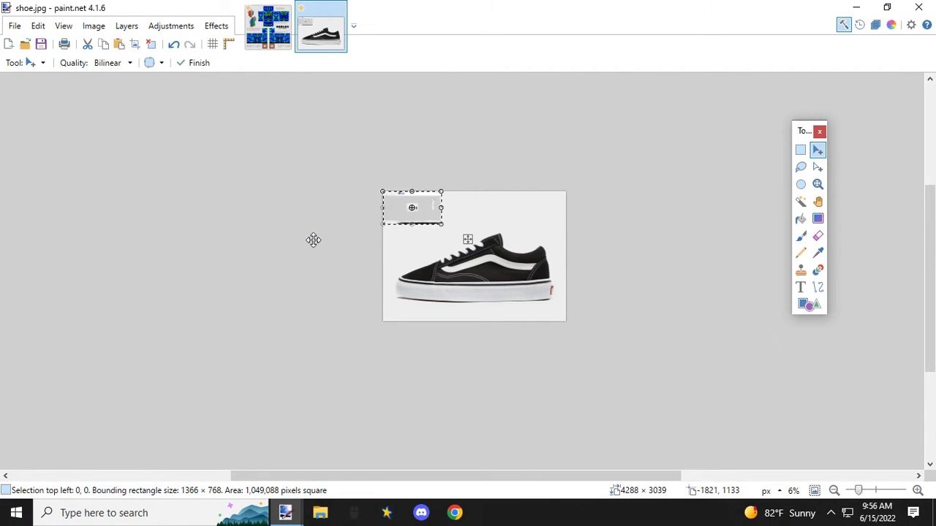
pyautogui.scroll(3, 416, 236)
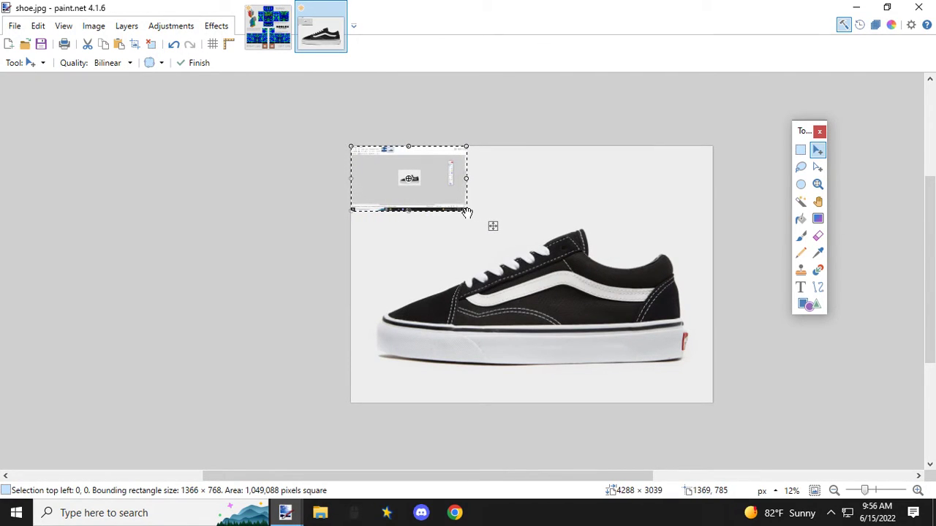
pyautogui.click(136, 45)
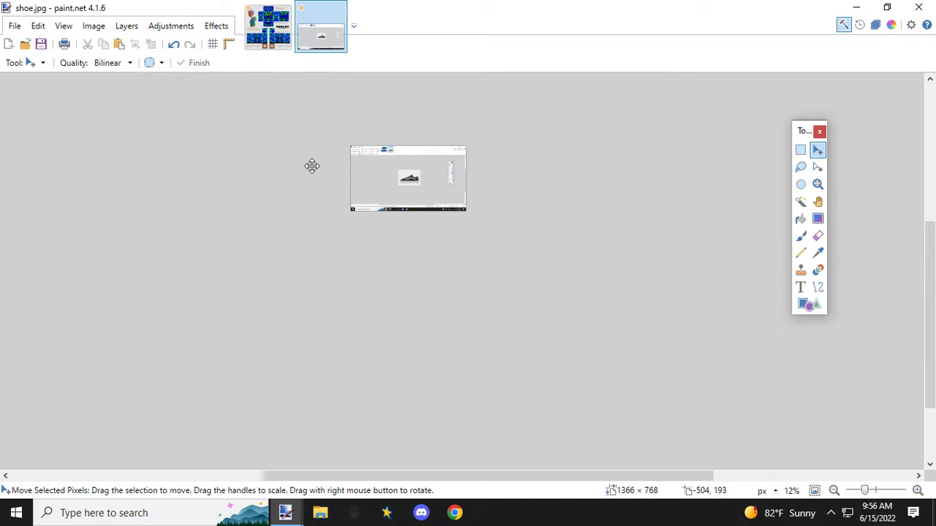
# Step: Copy a section of the reduced shoe's white sole side, about 58 × 27 px, and paste it into the pants template
pyautogui.scroll(5, 424, 248)
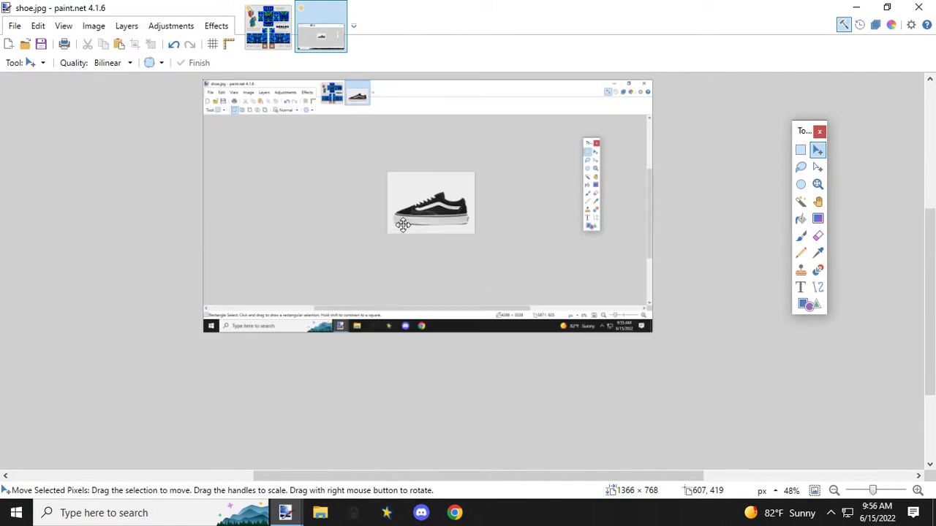
pyautogui.scroll(-3, 437, 311)
pyautogui.scroll(5, 431, 292)
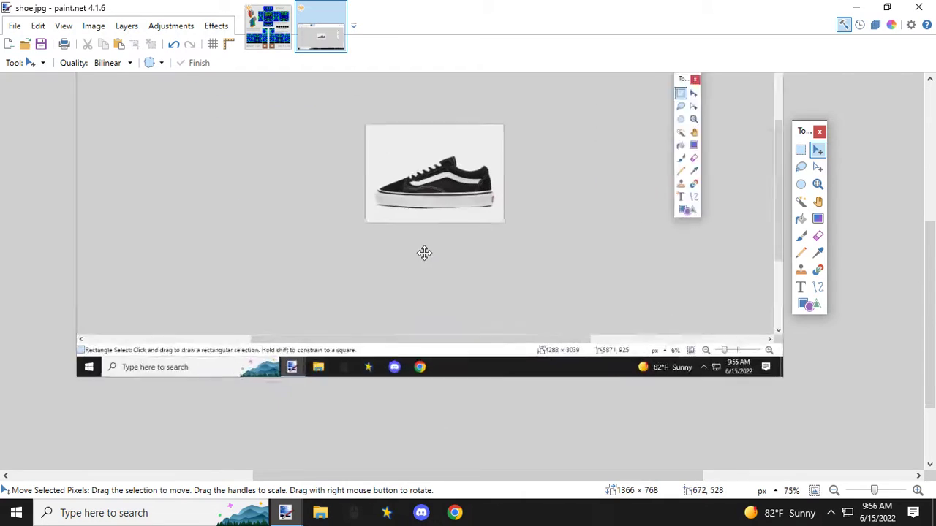
pyautogui.scroll(1, 432, 226)
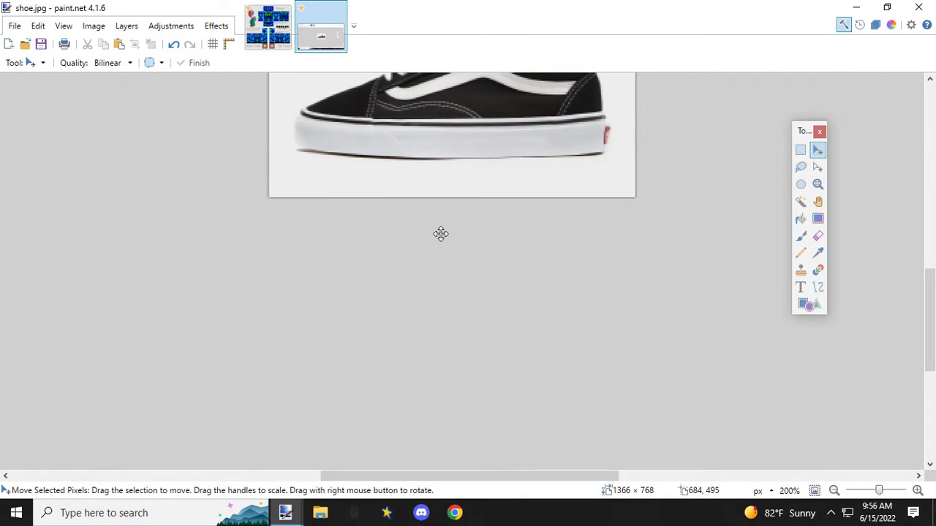
pyautogui.scroll(2, 441, 234)
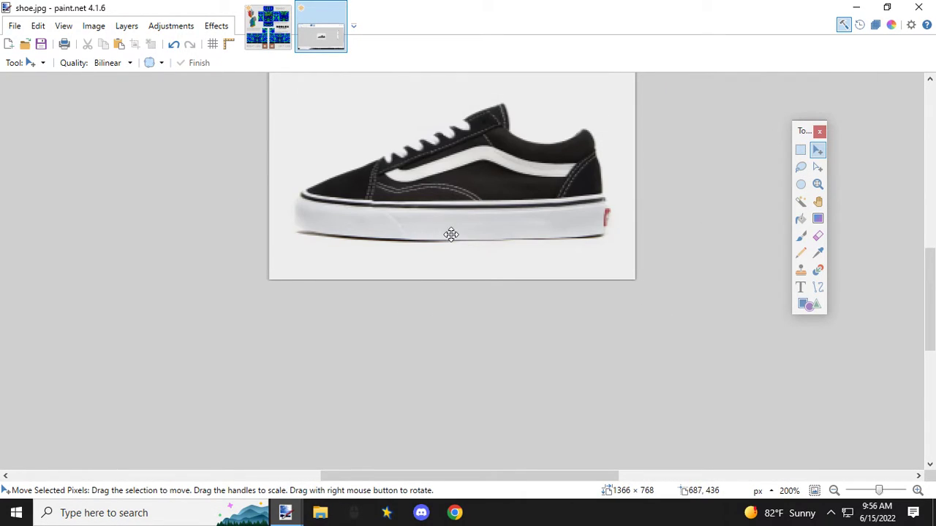
pyautogui.click(801, 150)
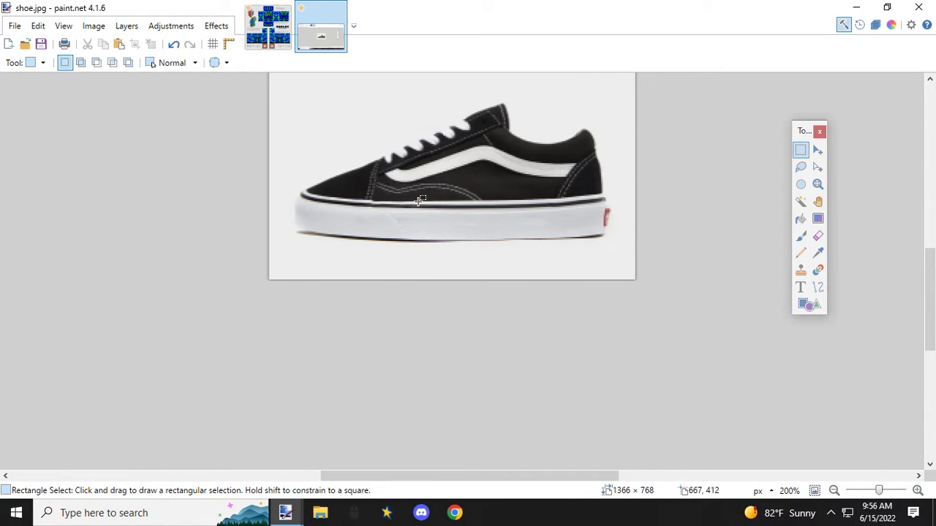
pyautogui.moveTo(421, 200); pyautogui.dragTo(497, 239)
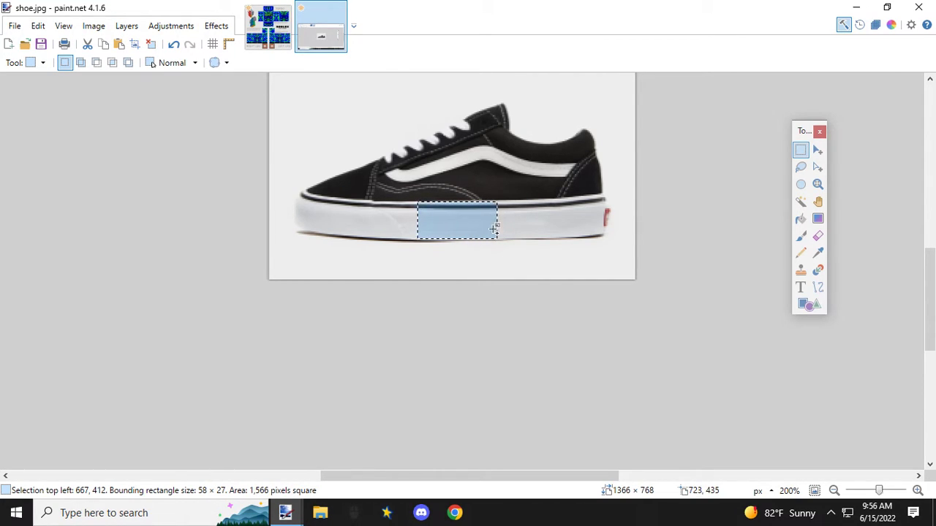
pyautogui.click(268, 27)
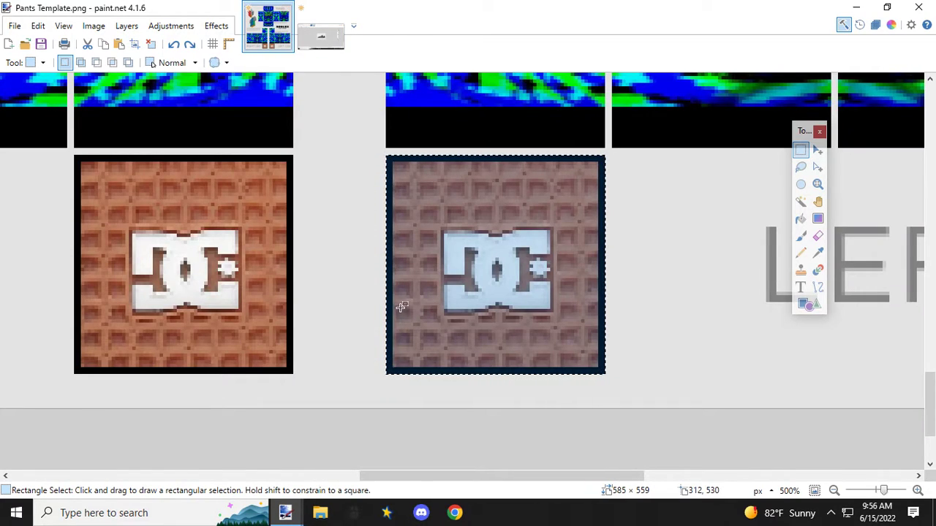
pyautogui.click(340, 293)
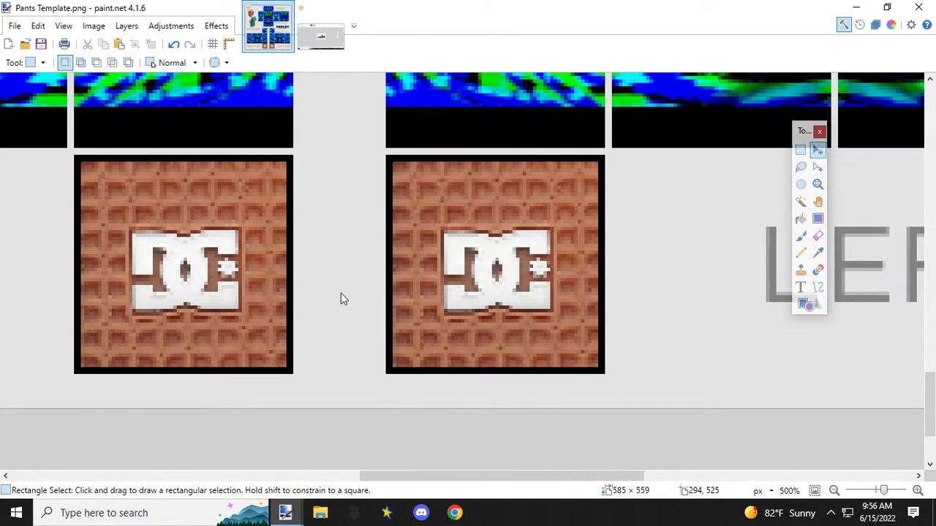
pyautogui.hotkey('ctrl', 'v')
pyautogui.hotkey('ctrl', '-')
pyautogui.scroll(-1, 558, 281)
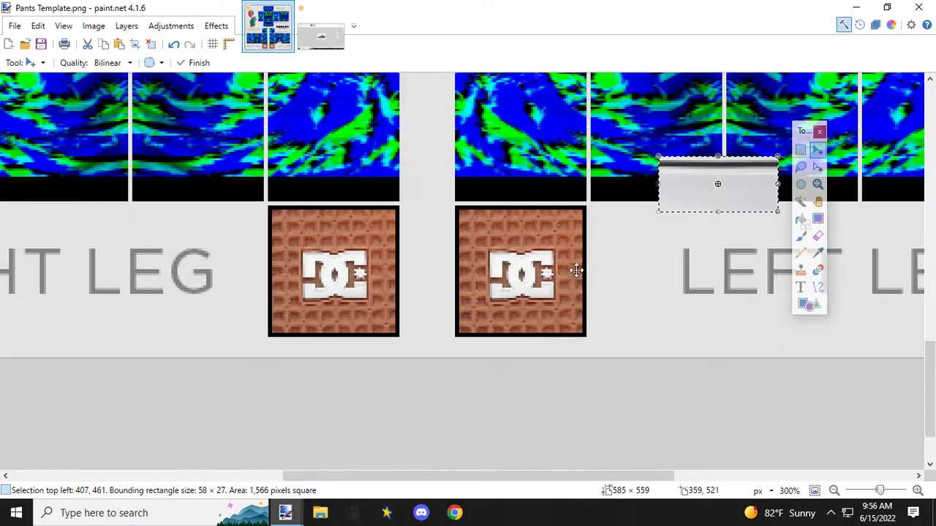
# Step: Shrink the pasted sole strip to about 47 × 9 px and place it on the blank area beside the left leg's tread panel
pyautogui.moveTo(744, 183); pyautogui.dragTo(547, 167)
pyautogui.moveTo(577, 141); pyautogui.dragTo(555, 179)
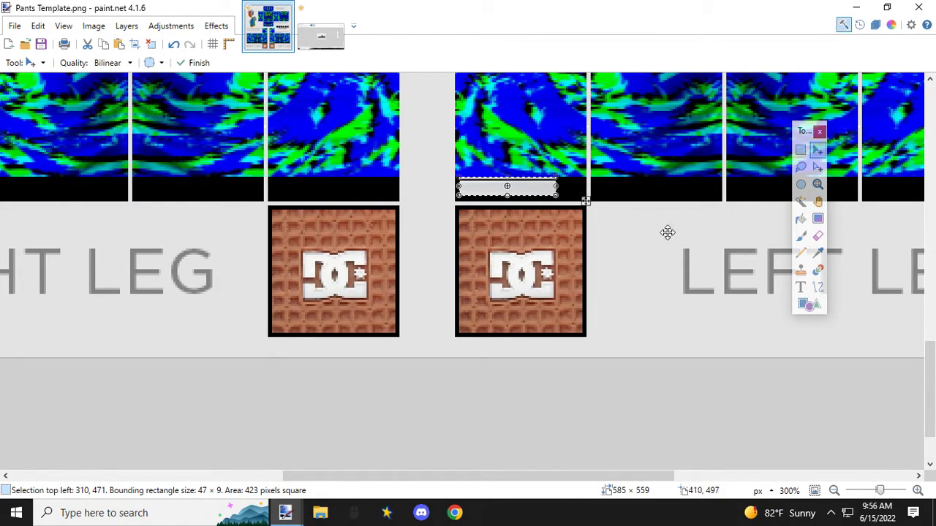
pyautogui.keyDown('ctrl'); pyautogui.scroll(2, 649, 239); pyautogui.keyUp('ctrl')
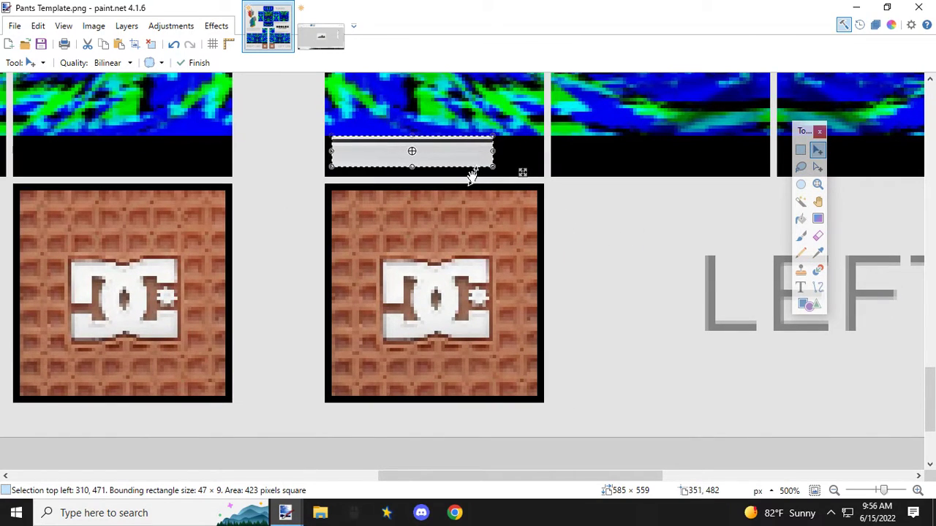
pyautogui.moveTo(452, 148); pyautogui.dragTo(457, 163)
pyautogui.moveTo(571, 215); pyautogui.dragTo(658, 211)
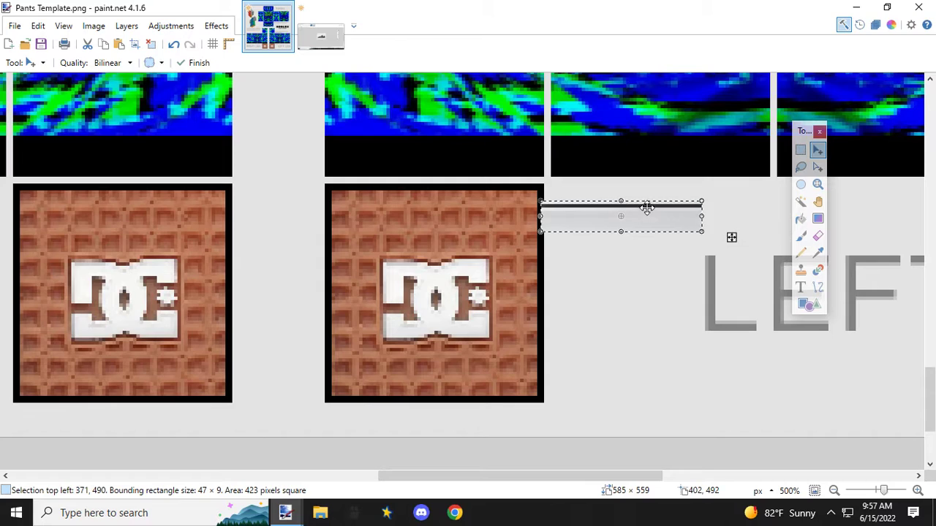
# Step: Select the upper part of the sole strip, including its dark line, about 47 × 5 px
pyautogui.click(800, 151)
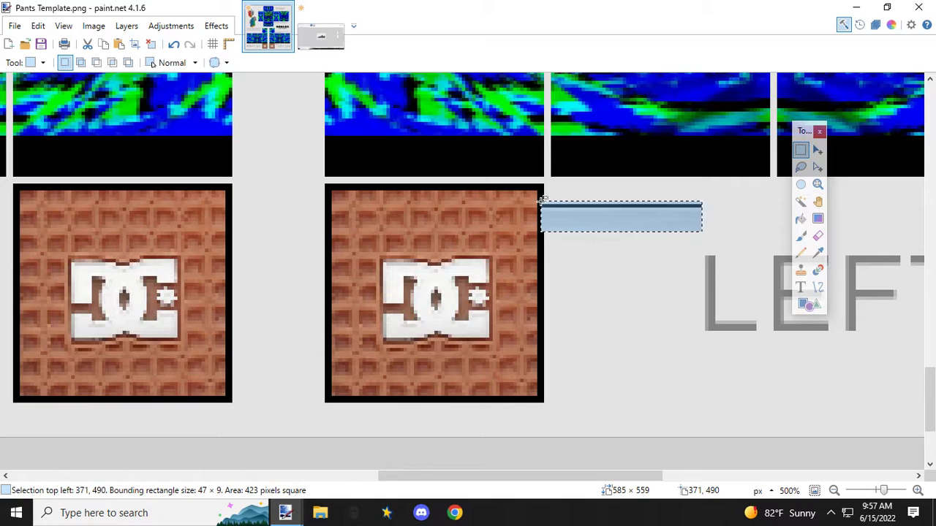
pyautogui.moveTo(543, 200); pyautogui.dragTo(700, 215)
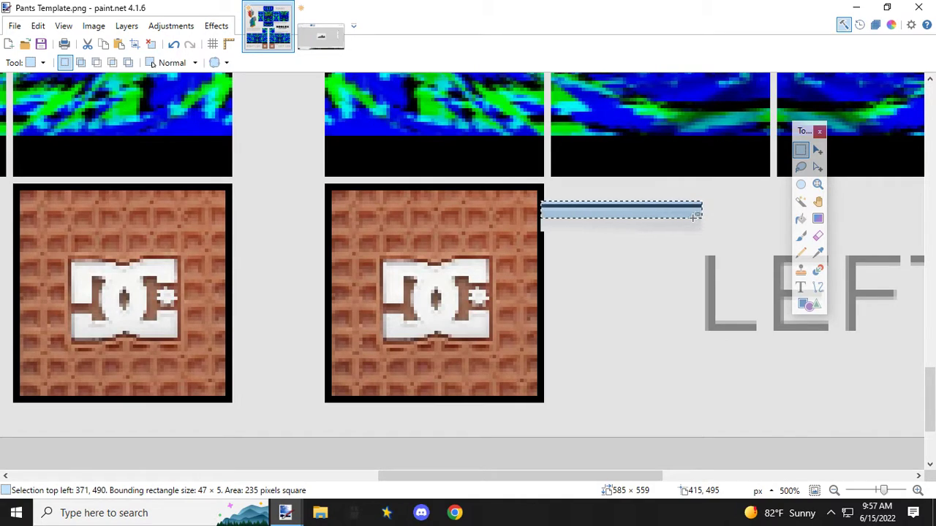
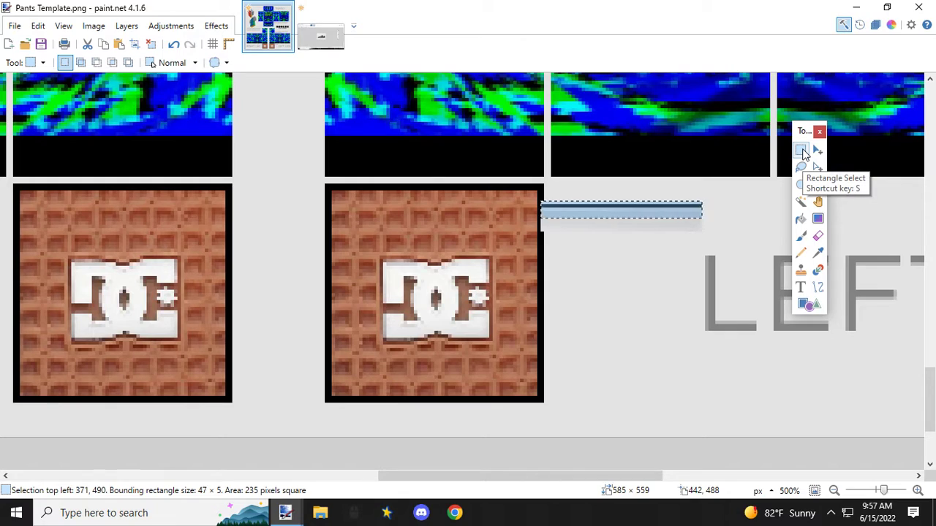
# Step: Undo the strip selection and the paste of the sole strip beside the left leg's tread panel
pyautogui.click(174, 45)
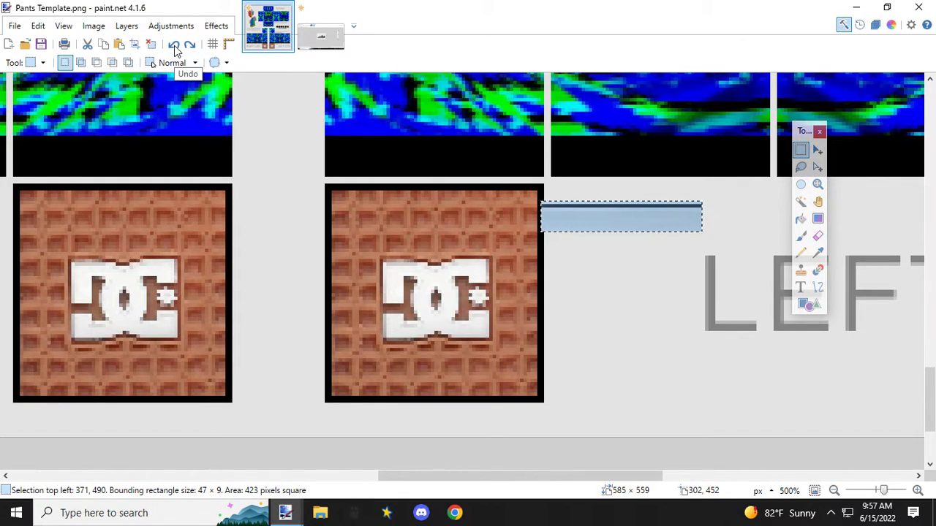
pyautogui.click(174, 45)
pyautogui.click(174, 46)
pyautogui.click(174, 45)
pyautogui.click(174, 45)
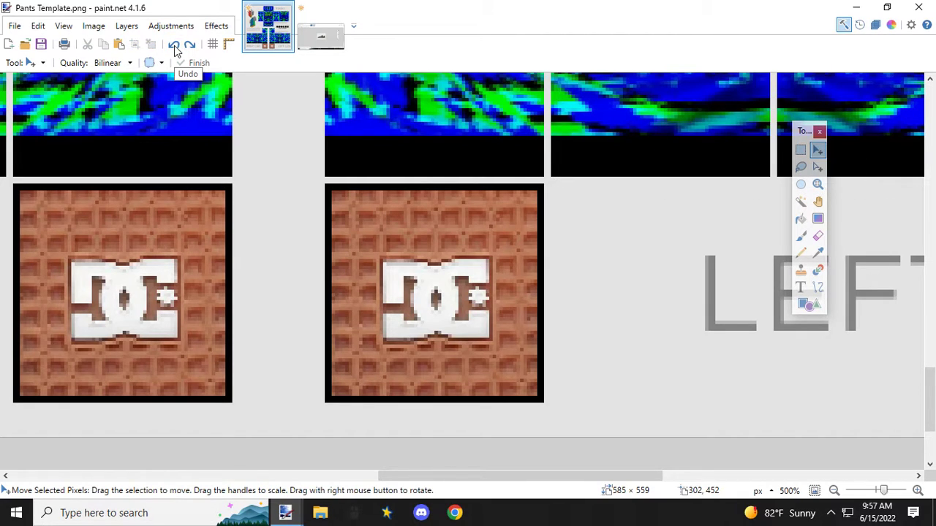
# Step: Paste the copied sole strip at the bottom of the left leg's first panel and stretch it to the panel's width, 64 × 5 px
pyautogui.scroll(-3, 459, 271)
pyautogui.scroll(-2, 459, 270)
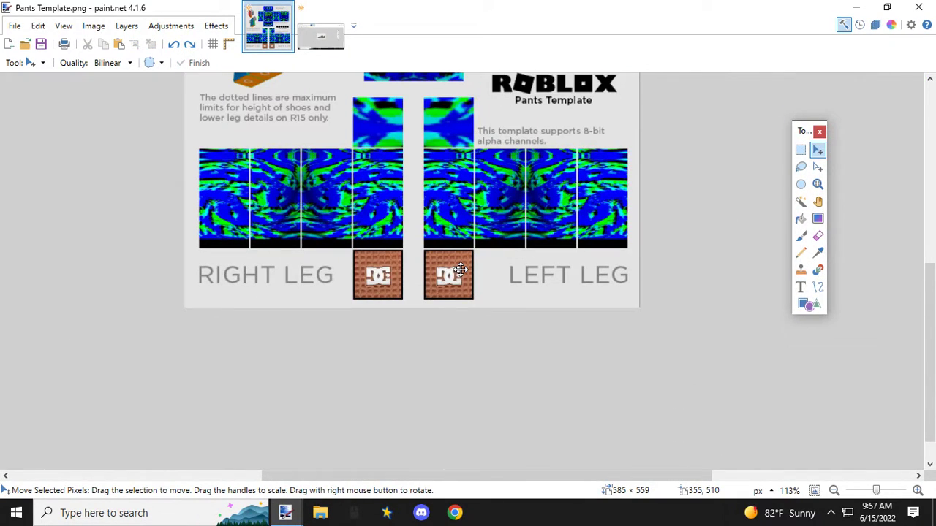
pyautogui.scroll(-2, 459, 270)
pyautogui.scroll(6, 459, 271)
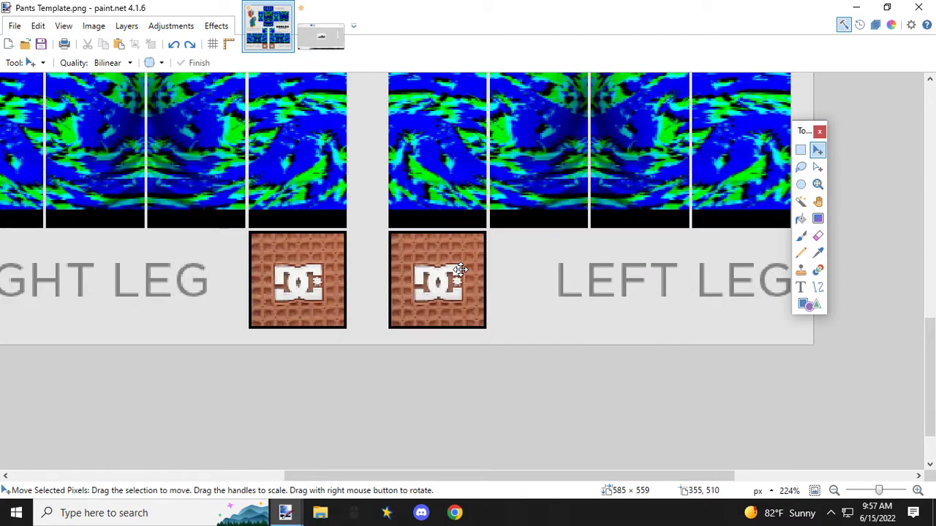
pyautogui.hotkey('ctrl', 'v')
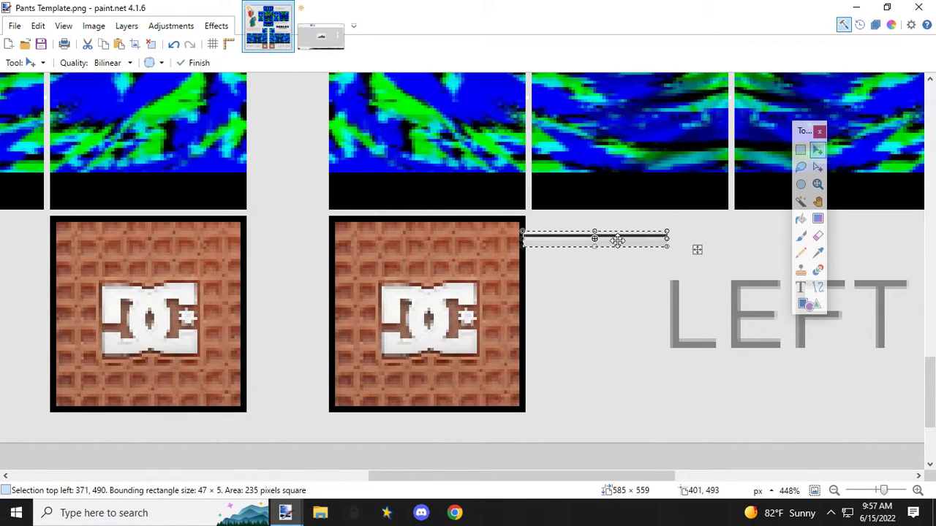
pyautogui.moveTo(618, 241); pyautogui.dragTo(422, 200)
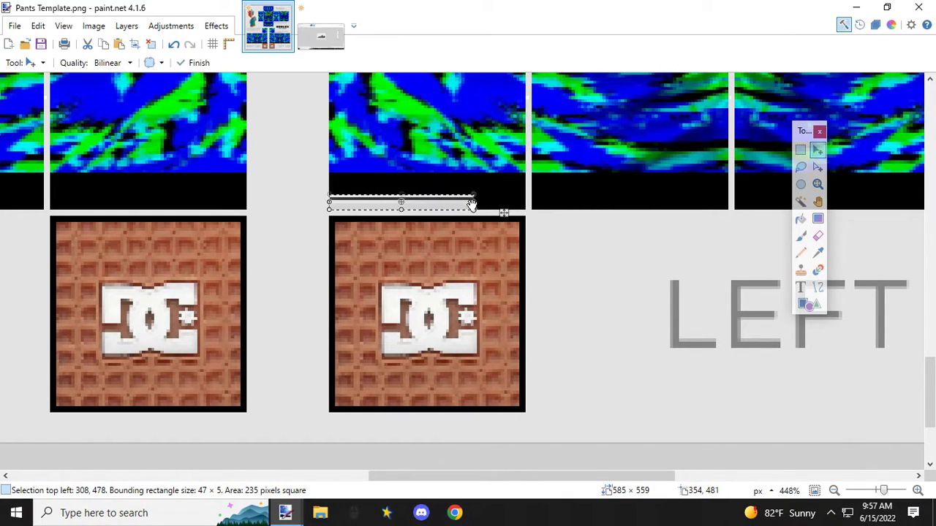
pyautogui.moveTo(474, 202); pyautogui.dragTo(523, 203)
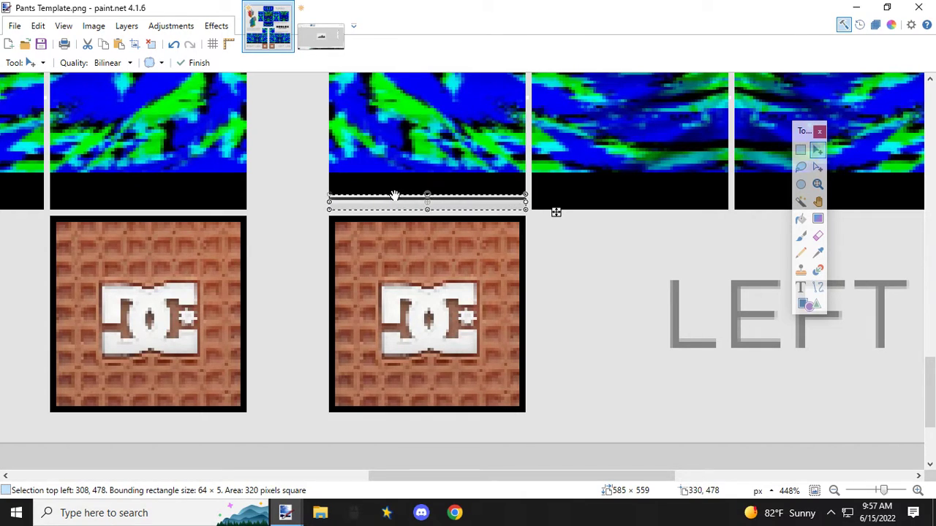
# Step: Place copies of the 64 × 5 px sole strip along the bottom of the left leg's other three panels
pyautogui.moveTo(379, 202); pyautogui.dragTo(583, 202)
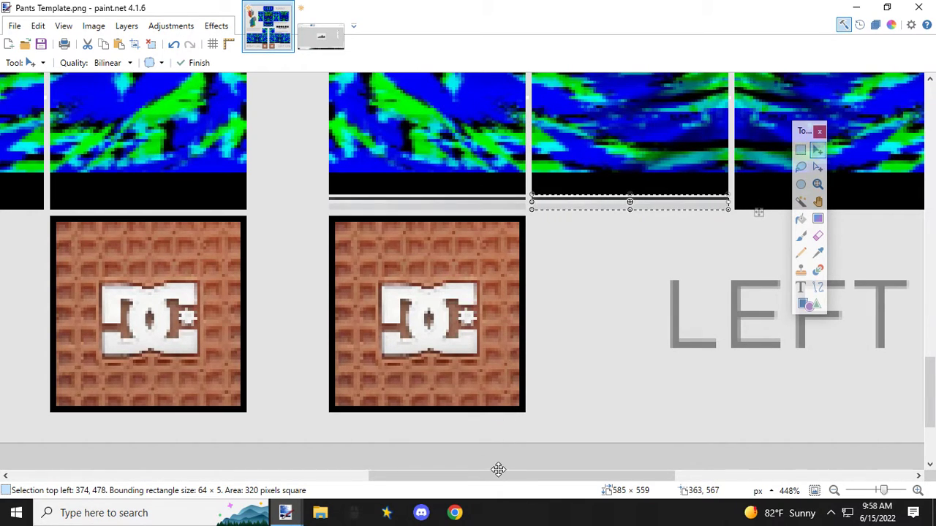
pyautogui.moveTo(500, 473); pyautogui.dragTo(604, 472)
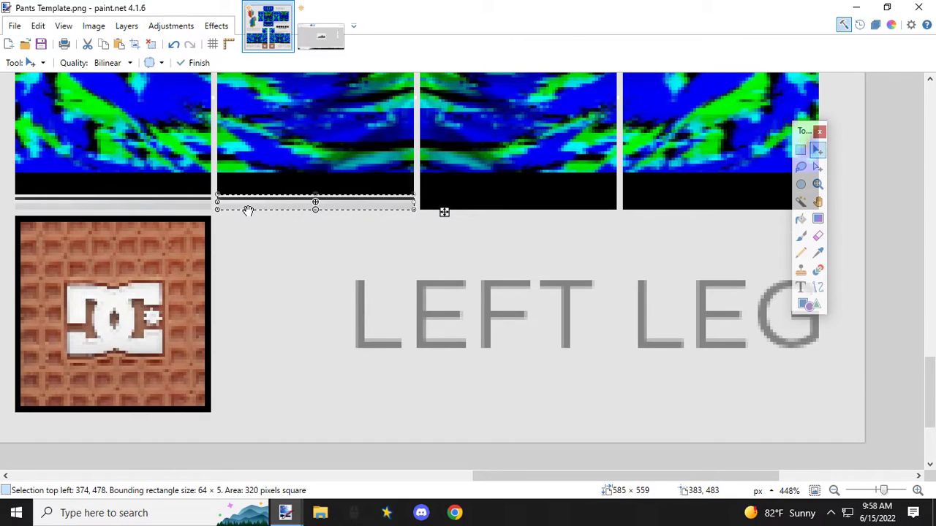
pyautogui.moveTo(245, 206); pyautogui.dragTo(447, 203)
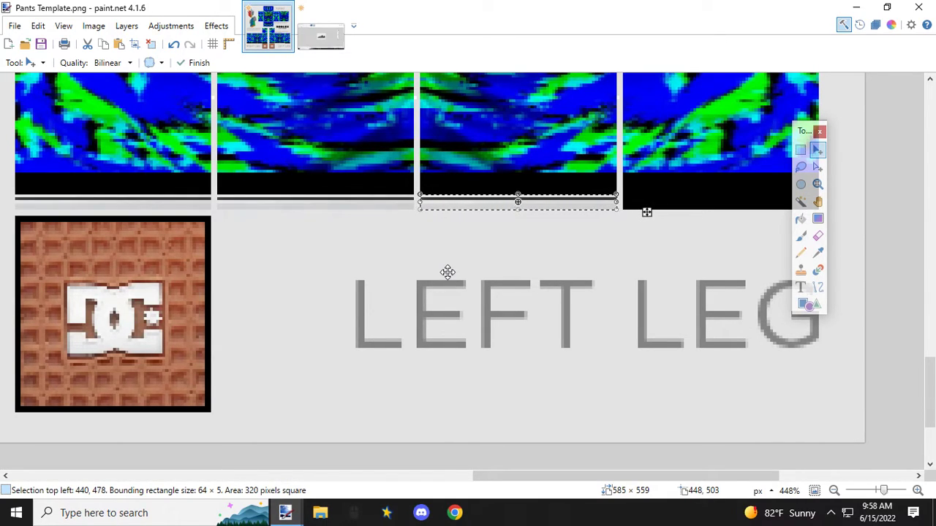
pyautogui.moveTo(426, 203); pyautogui.dragTo(633, 203)
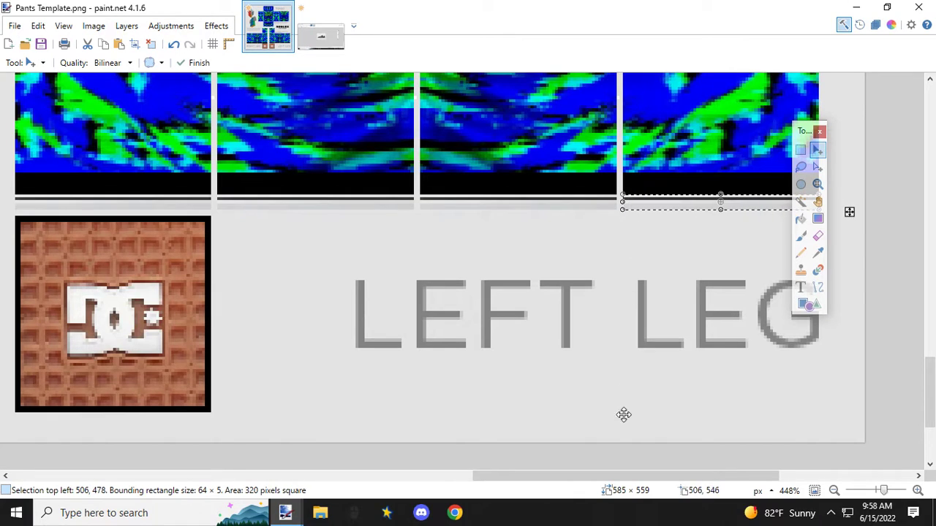
# Step: Paste the sole strip along the bottom of all four right leg panels, aligned with the left leg's strips
pyautogui.moveTo(622, 474); pyautogui.dragTo(385, 458)
pyautogui.hotkey('ctrl', 'v')
pyautogui.moveTo(741, 204); pyautogui.dragTo(462, 202)
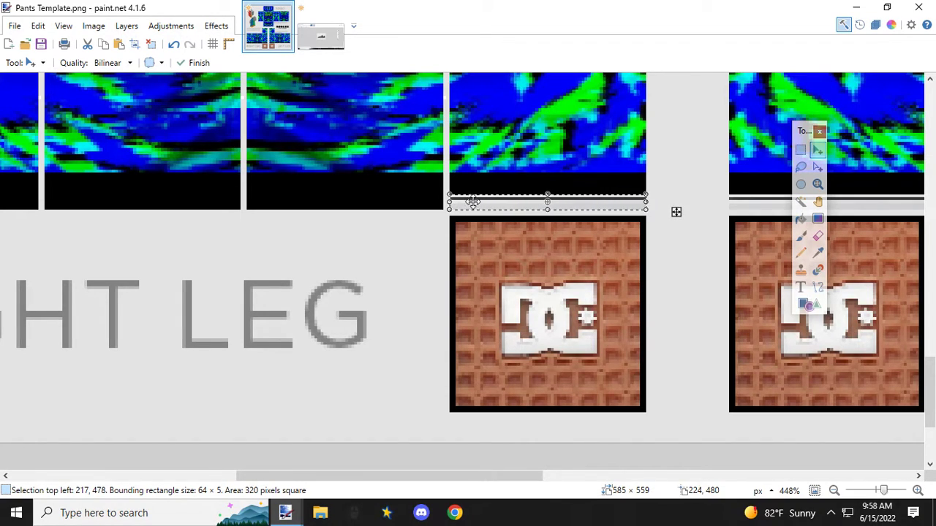
pyautogui.moveTo(474, 202); pyautogui.dragTo(268, 199)
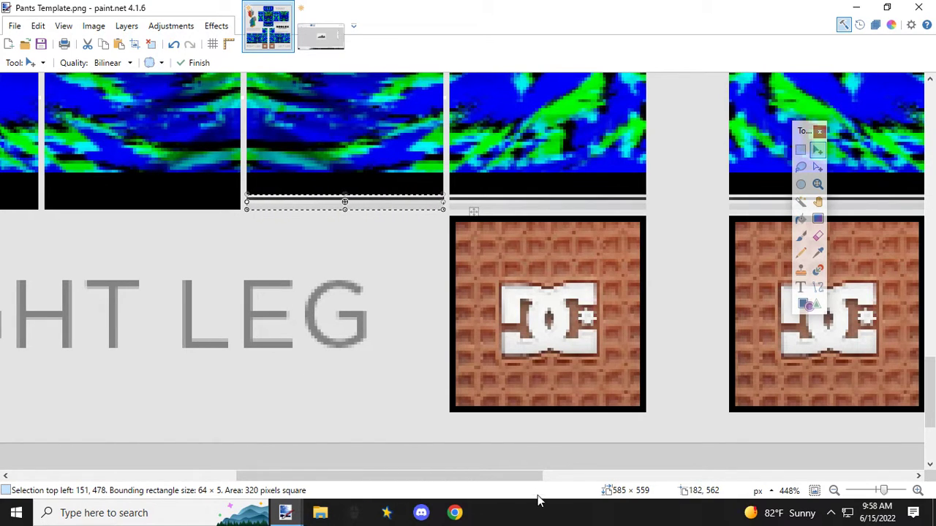
pyautogui.moveTo(532, 480); pyautogui.dragTo(408, 476)
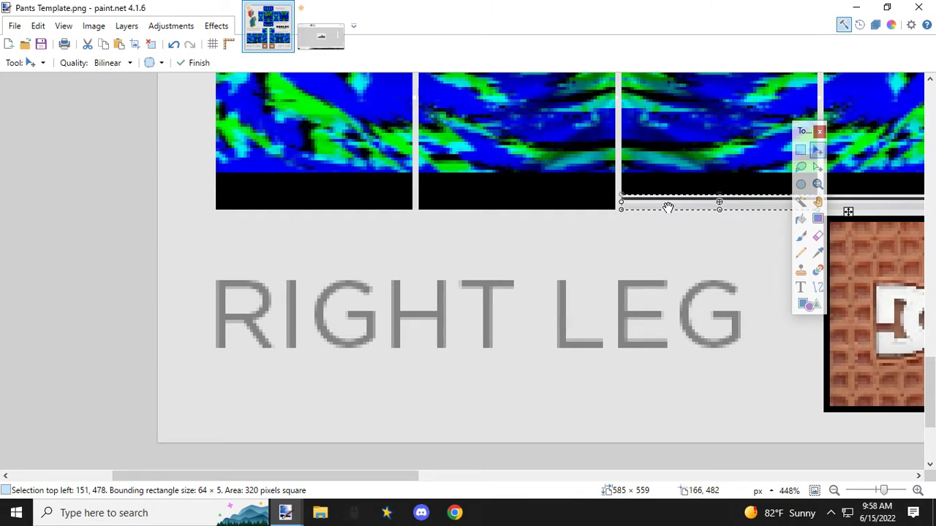
pyautogui.moveTo(669, 203); pyautogui.dragTo(260, 201)
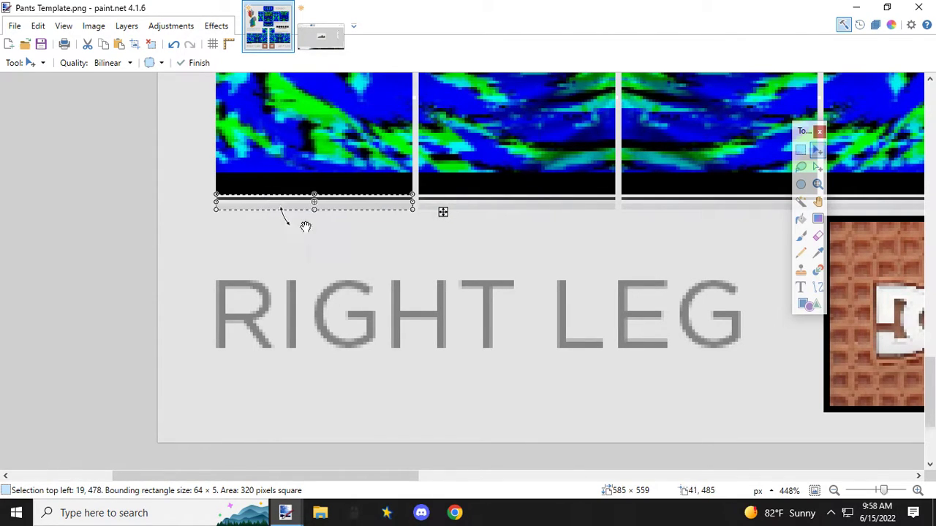
# Step: Examine the sole strips on both legs and the whole pants template, and clear the selection
pyautogui.moveTo(385, 476); pyautogui.dragTo(568, 445)
pyautogui.scroll(-4, 539, 244)
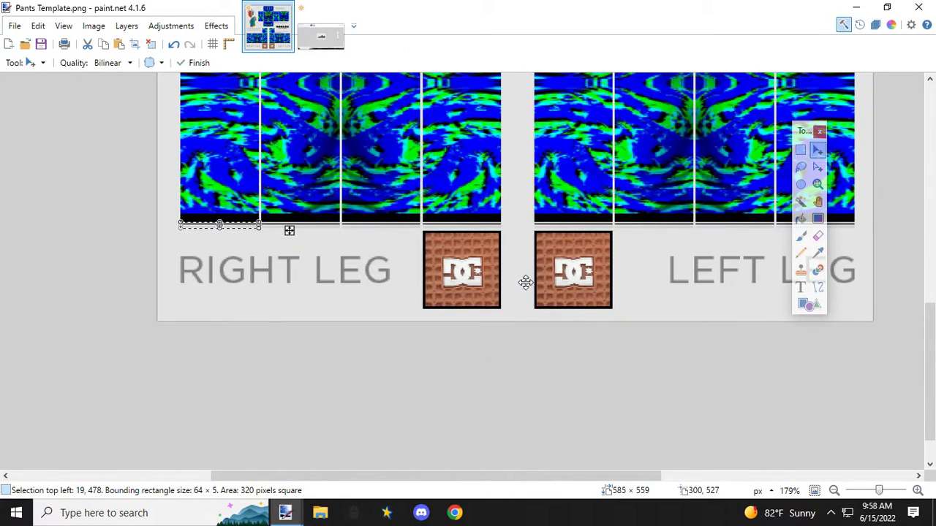
pyautogui.scroll(2, 525, 283)
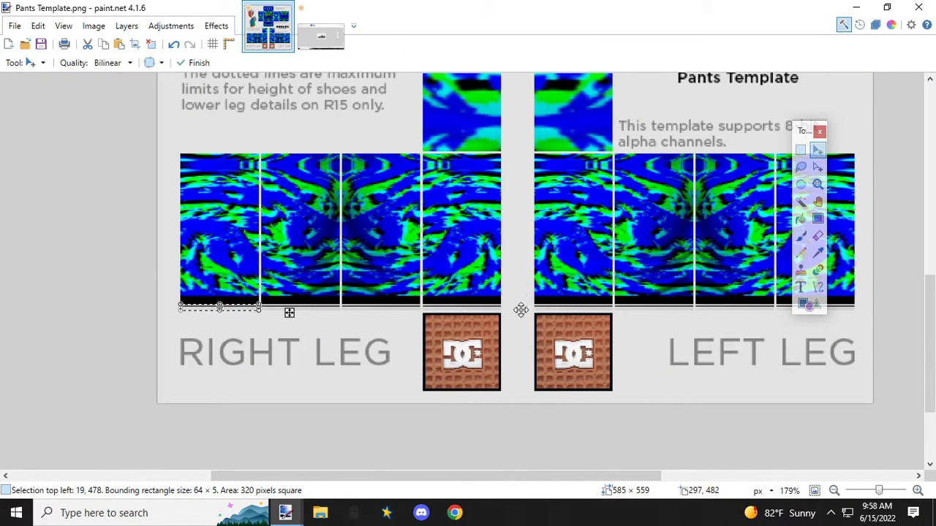
pyautogui.scroll(-3, 520, 310)
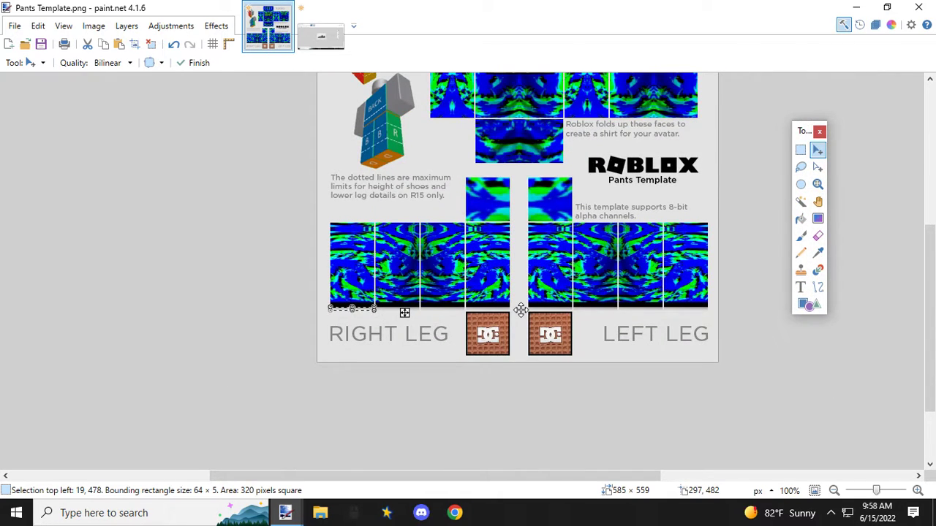
pyautogui.scroll(2, 521, 310)
pyautogui.scroll(1, 521, 310)
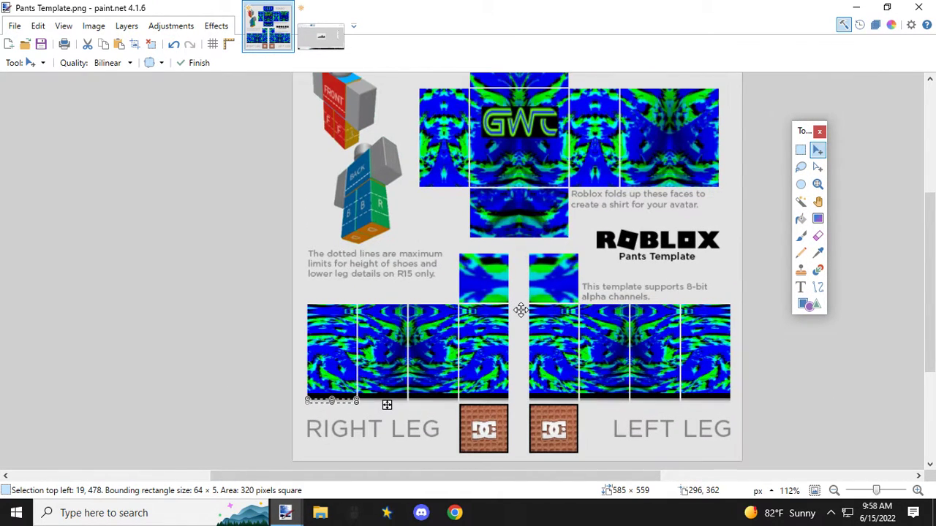
pyautogui.scroll(-3, 521, 310)
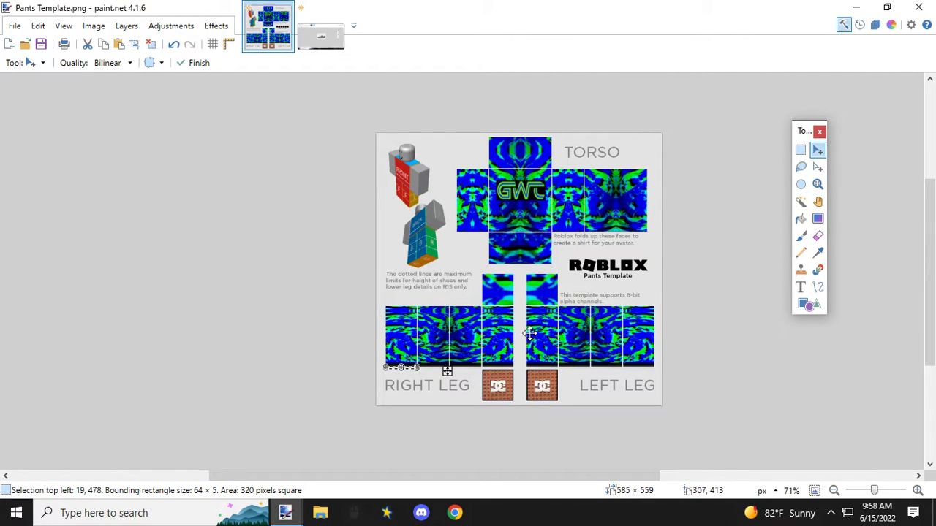
pyautogui.click(800, 149)
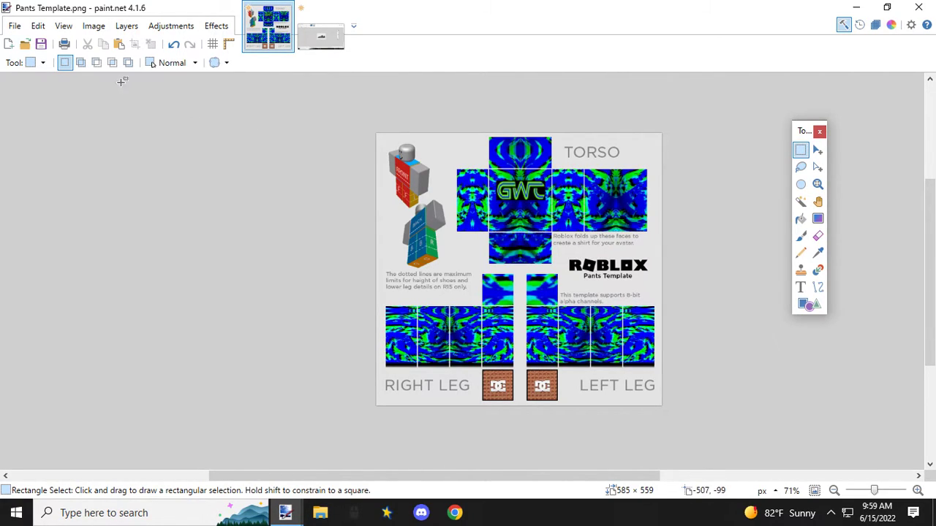
# Step: Save the template as the PNG file GWT 2 Pants in the Roblox clothing > Clothes > Pants folder, with auto-detected bit depth
pyautogui.click(14, 26)
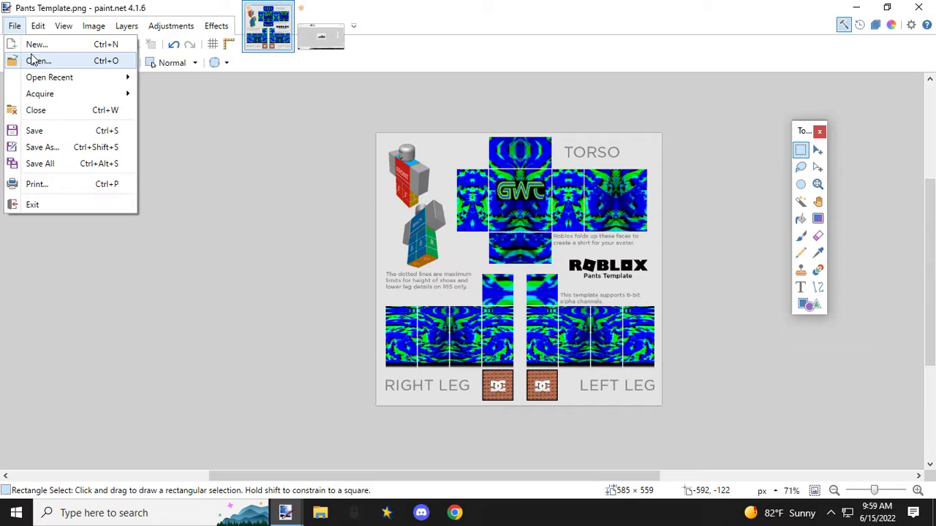
pyautogui.click(40, 148)
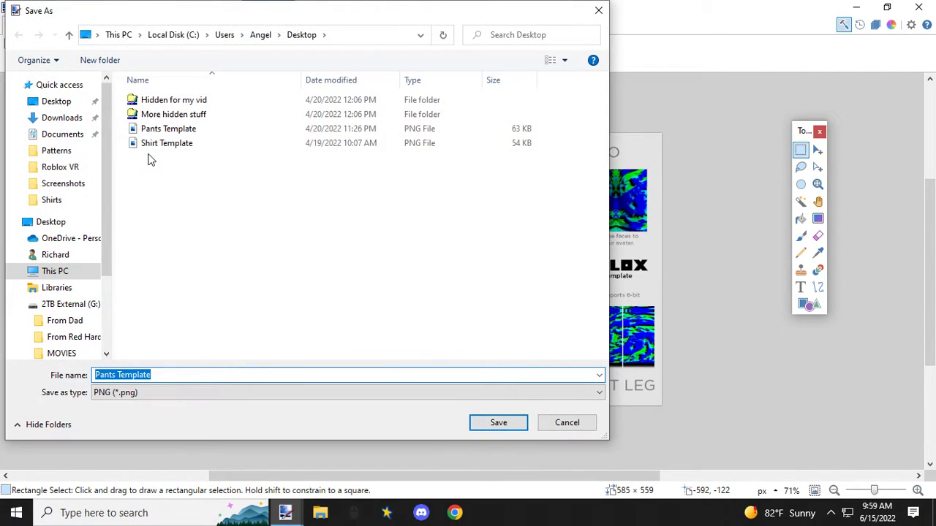
pyautogui.click(155, 117)
pyautogui.doubleClick(154, 102)
pyautogui.doubleClick(152, 101)
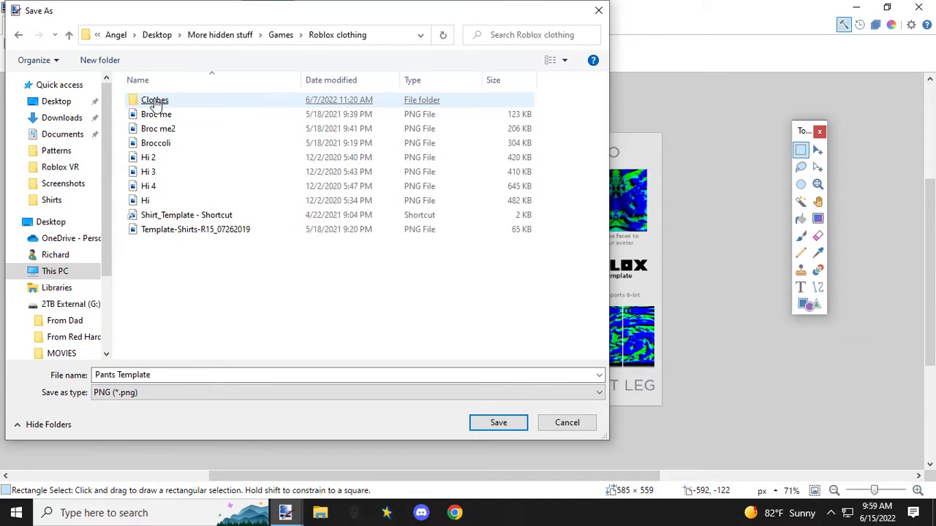
pyautogui.doubleClick(151, 101)
pyautogui.doubleClick(149, 110)
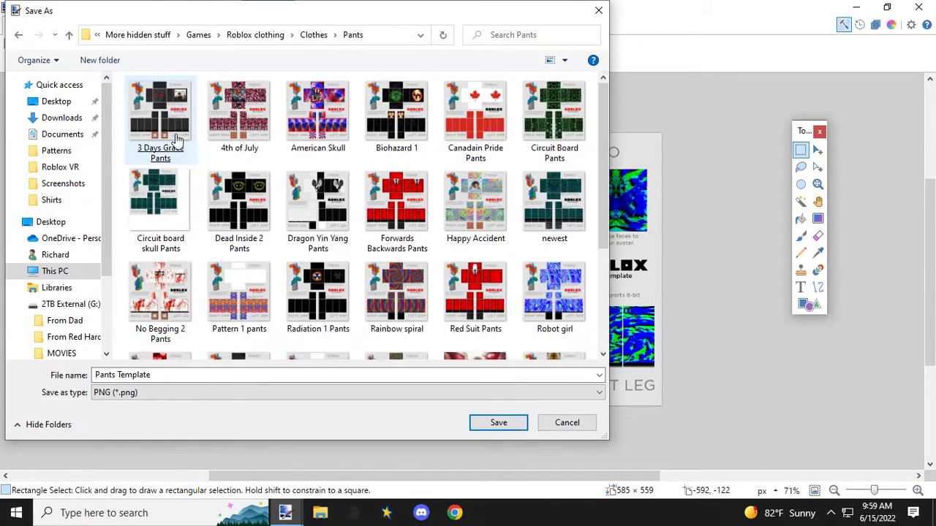
pyautogui.click(151, 374)
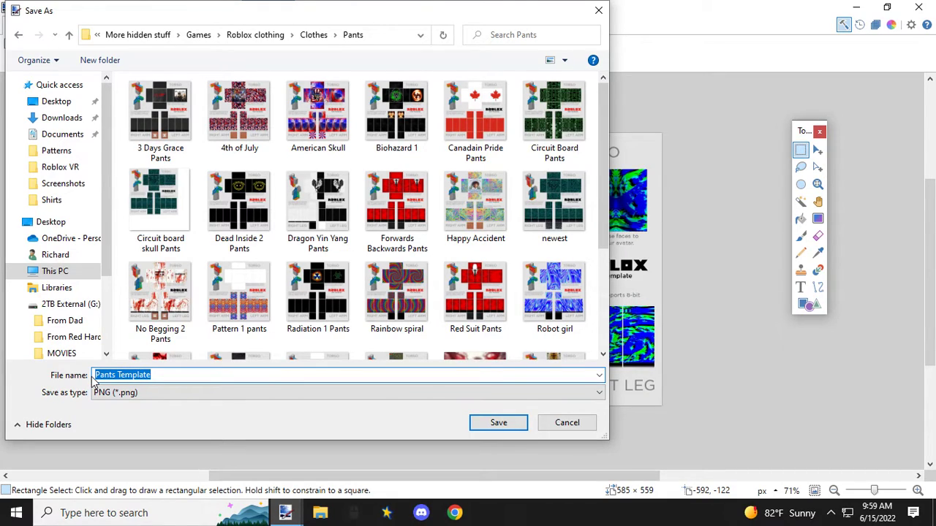
pyautogui.write('GWT 2 Pants')
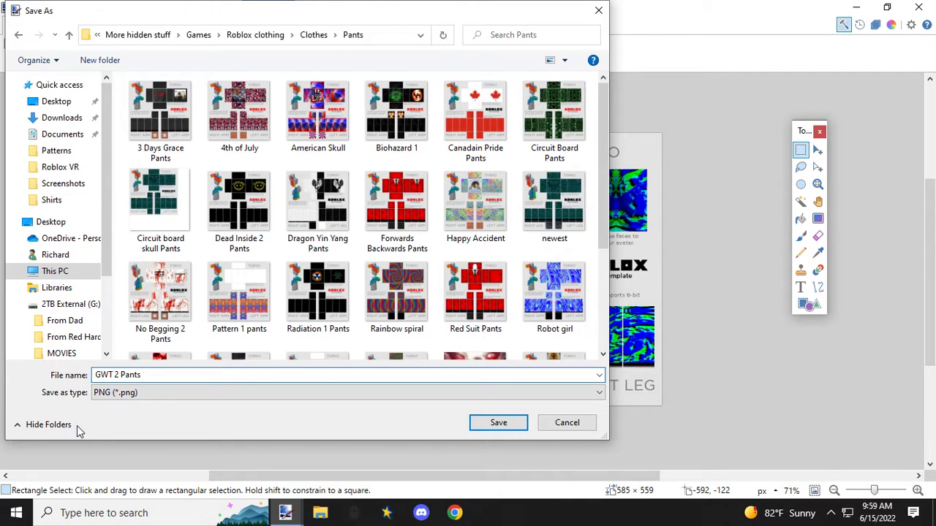
pyautogui.click(487, 428)
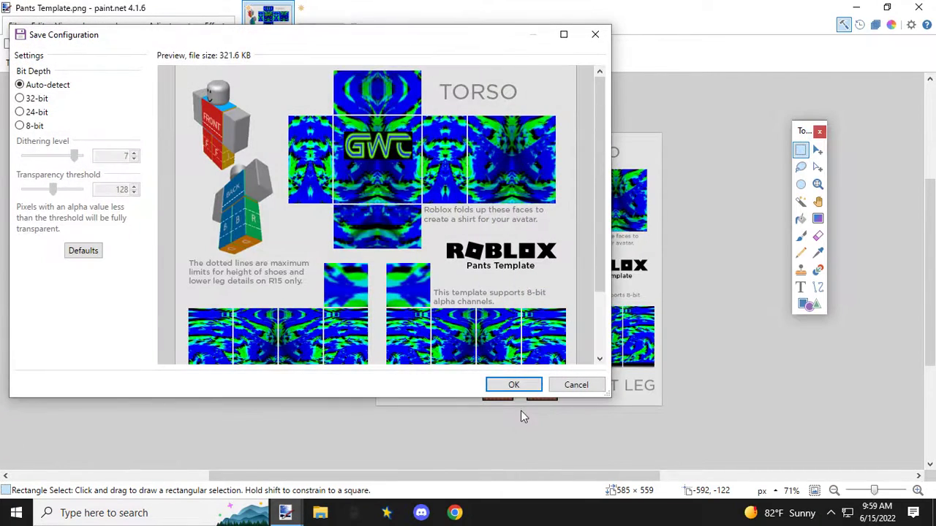
pyautogui.click(514, 386)
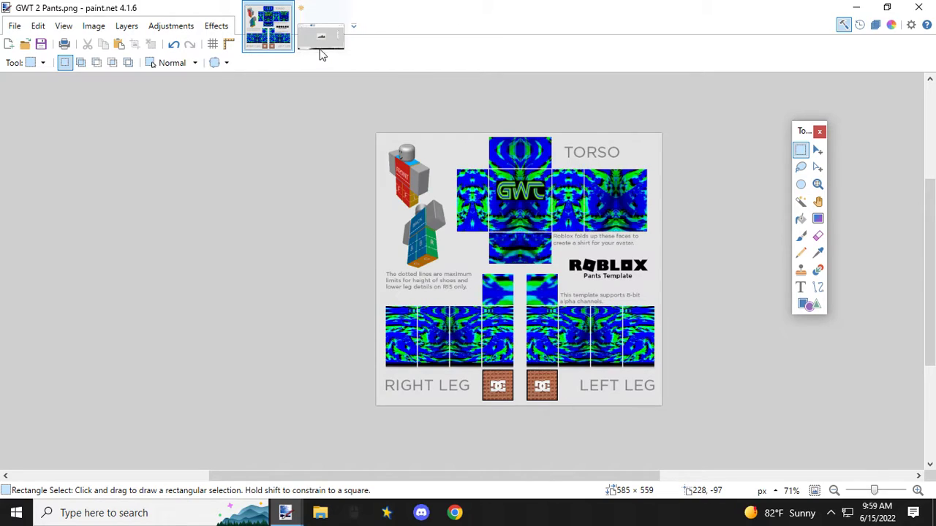
# Step: Close the shoe image without saving its changes and exit paint.net
pyautogui.click(341, 11)
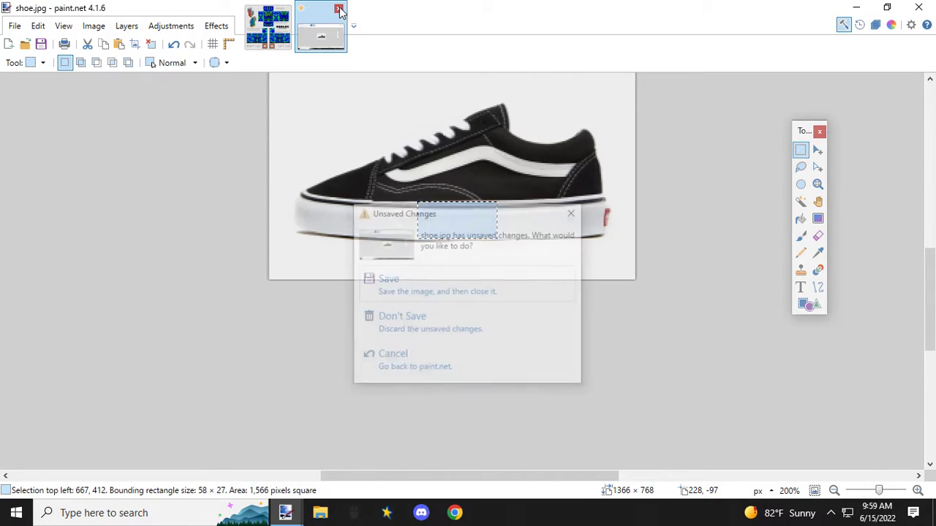
pyautogui.click(414, 322)
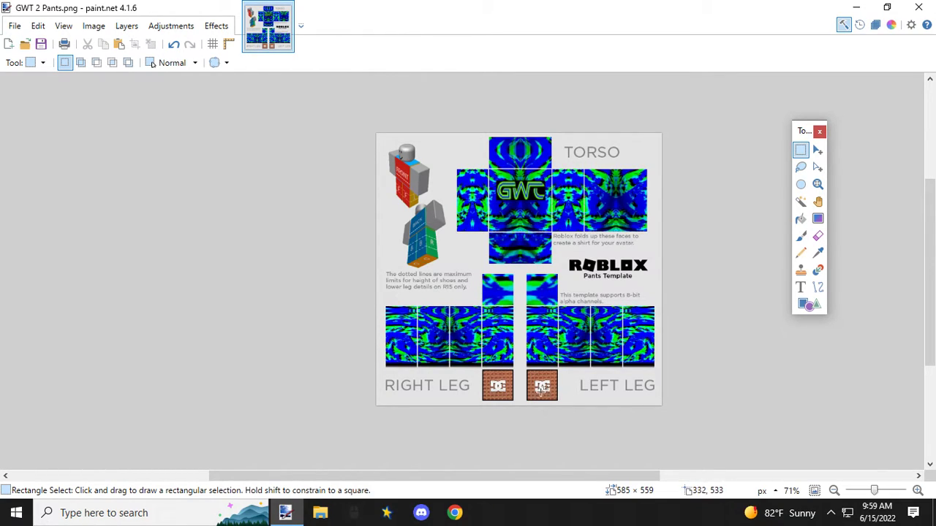
pyautogui.click(924, 10)
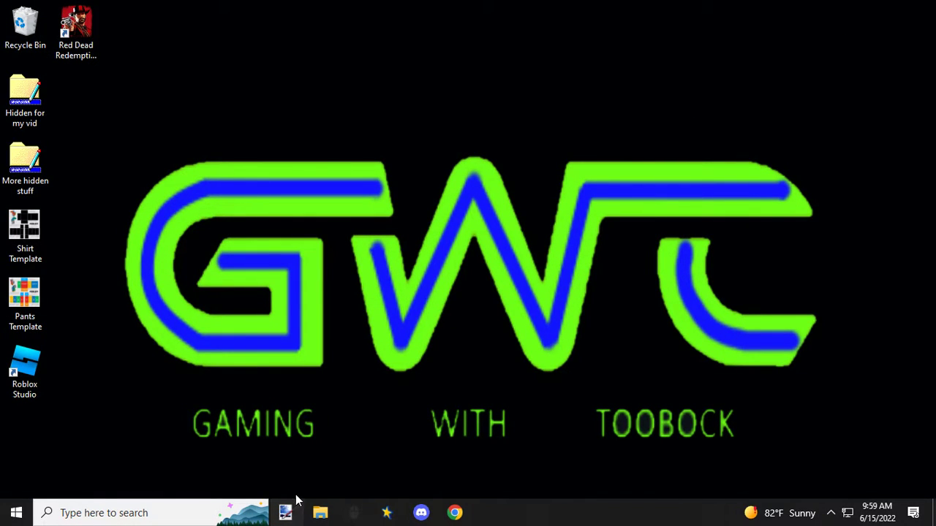
# Step: Switch to Chrome, open the Roblox site and go to its creations page
pyautogui.click(454, 515)
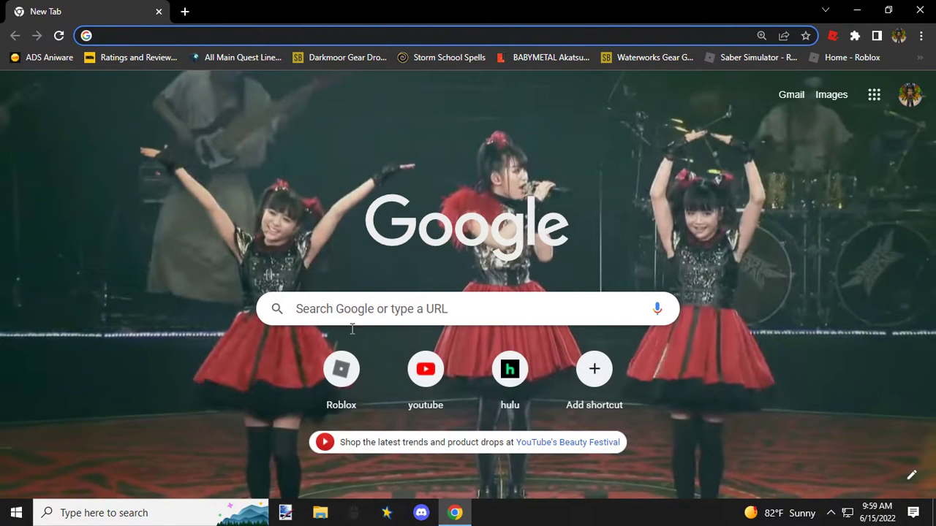
pyautogui.click(359, 369)
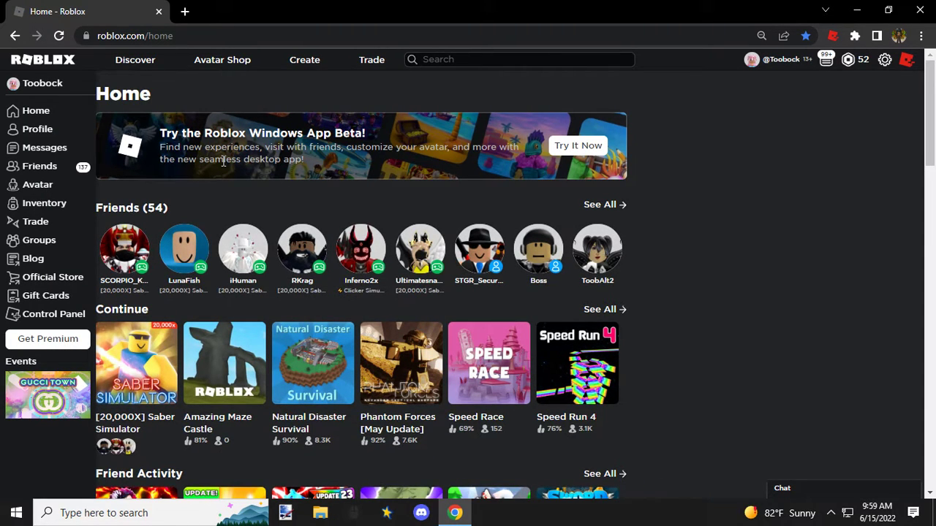
pyautogui.click(308, 63)
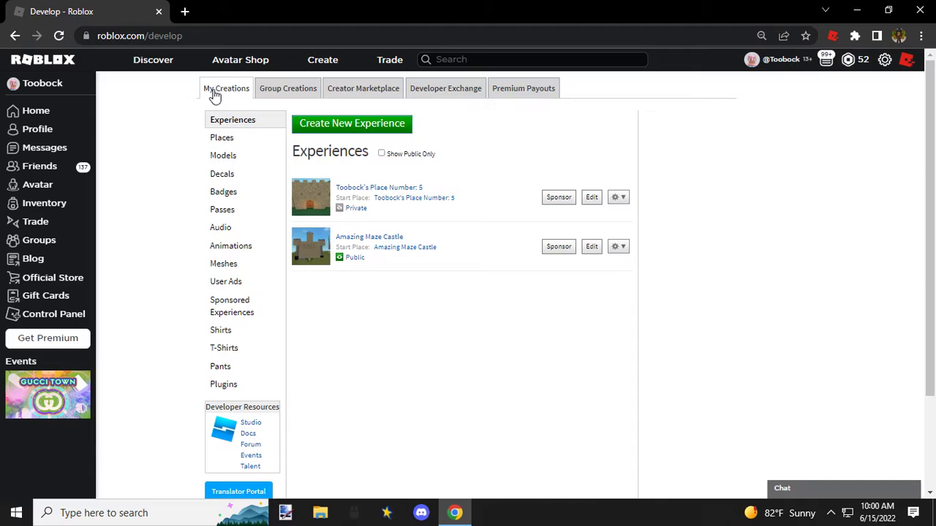
# Step: Open the group's shirt creation form and browse to the Shirts folder for the image
pyautogui.click(295, 91)
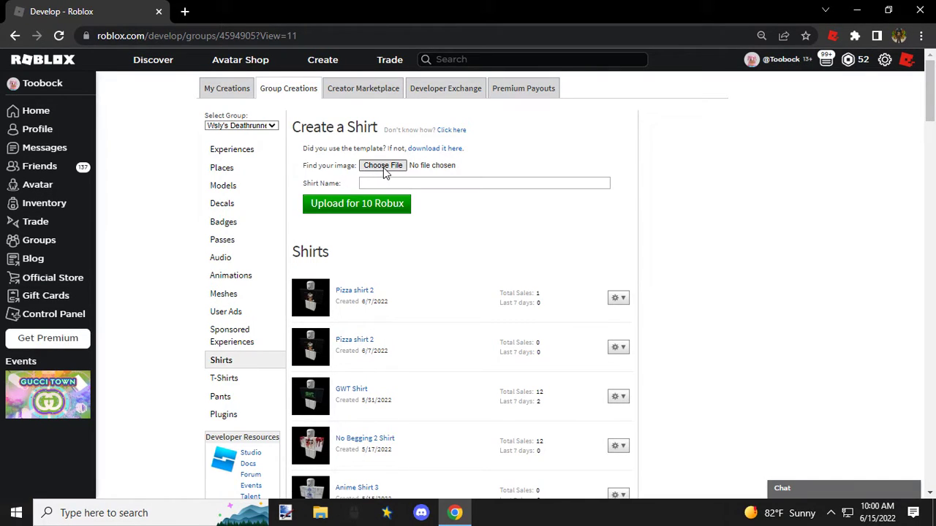
pyautogui.click(384, 166)
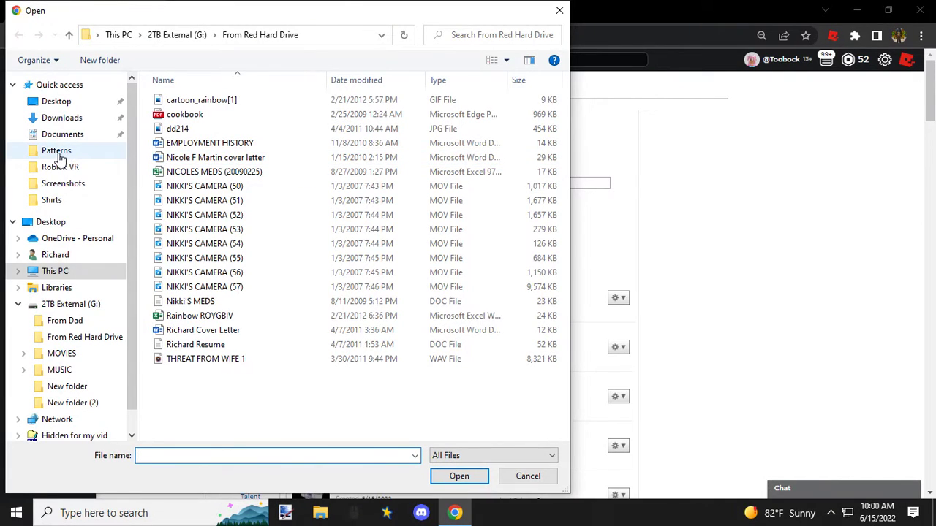
pyautogui.click(55, 202)
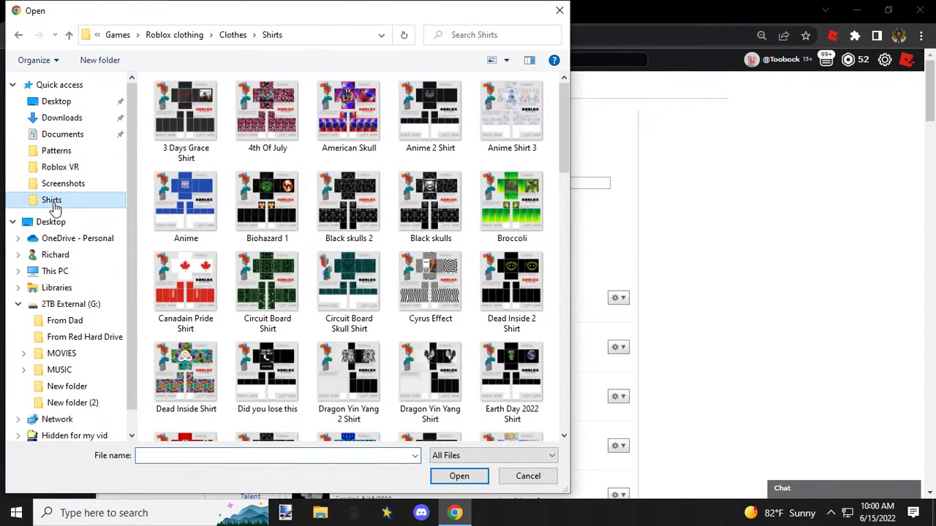
# Step: Choose GWT 2 Shirt as the shirt image and upload it to the group for 10 Robux
pyautogui.click(380, 234)
pyautogui.scroll(-5, 383, 236)
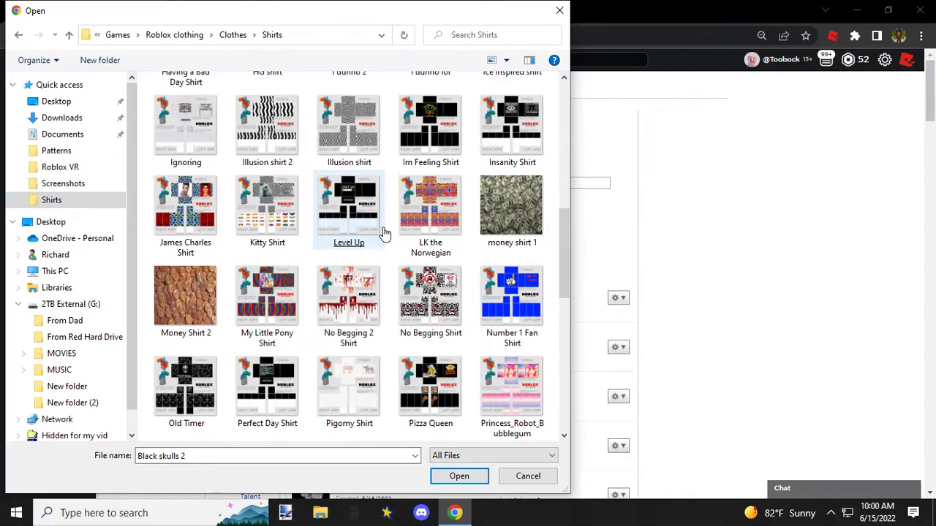
pyautogui.click(382, 236)
pyautogui.scroll(-3, 384, 234)
pyautogui.click(383, 234)
pyautogui.scroll(-3, 383, 234)
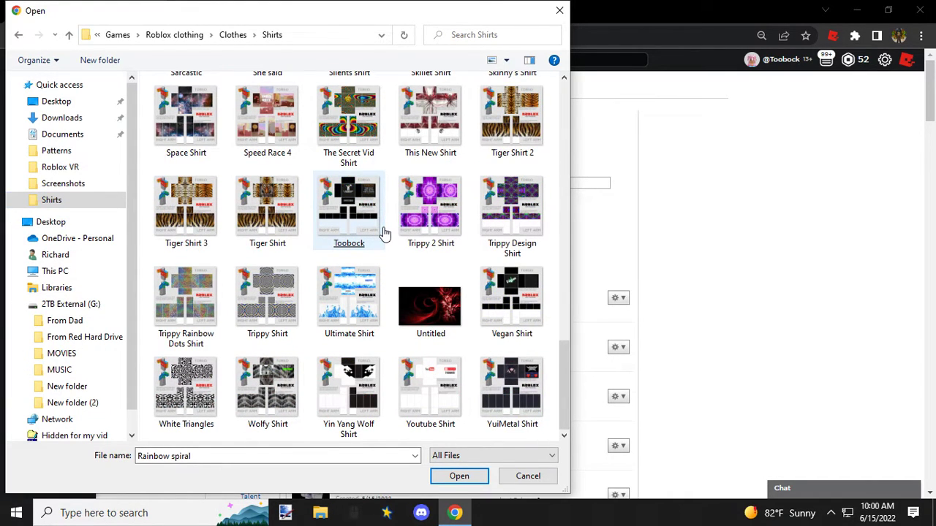
pyautogui.scroll(3, 384, 234)
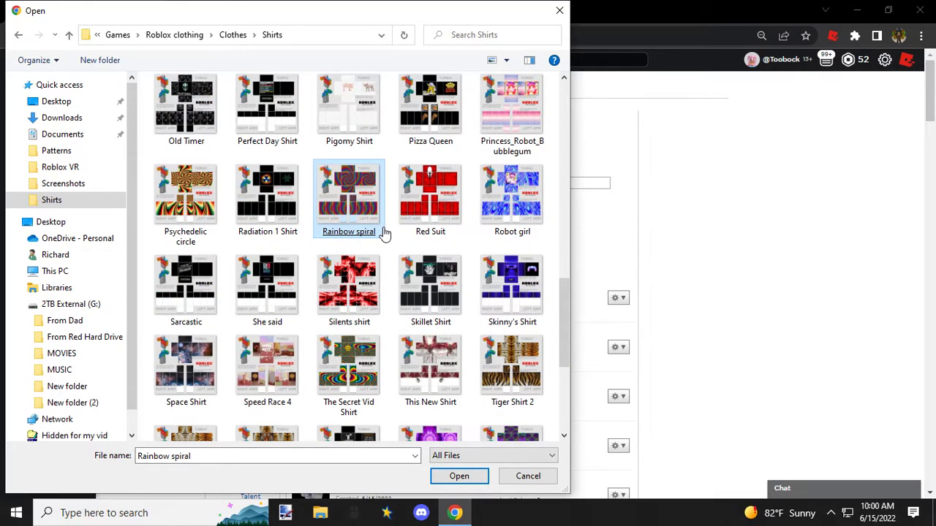
pyautogui.scroll(3, 385, 233)
pyautogui.scroll(6, 385, 233)
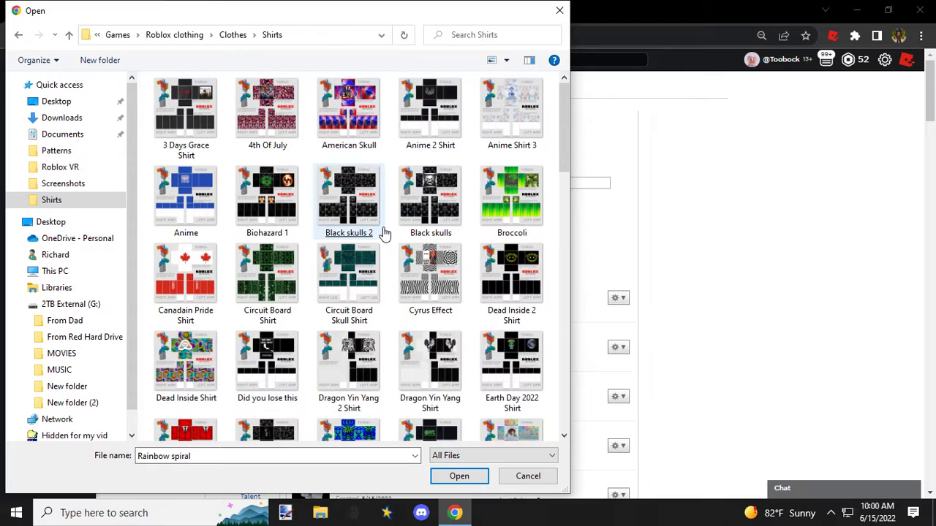
pyautogui.scroll(-3, 385, 233)
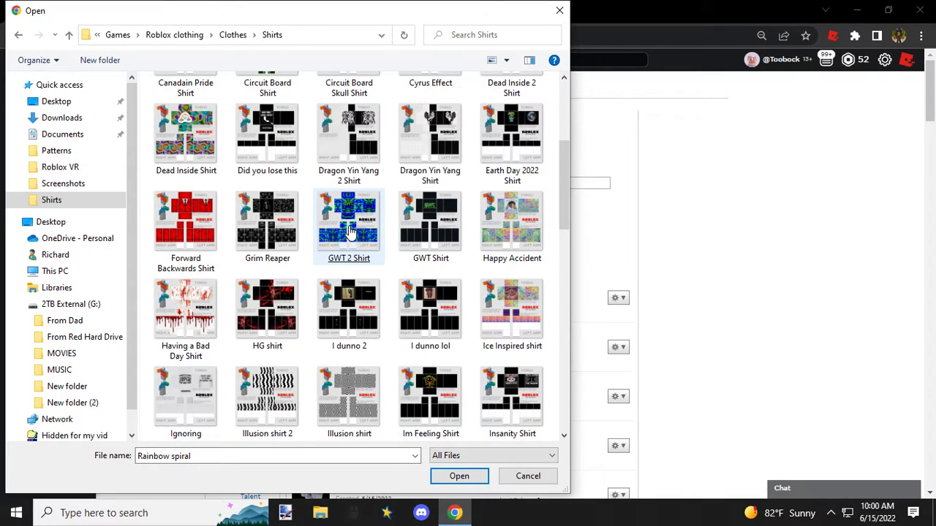
pyautogui.doubleClick(347, 223)
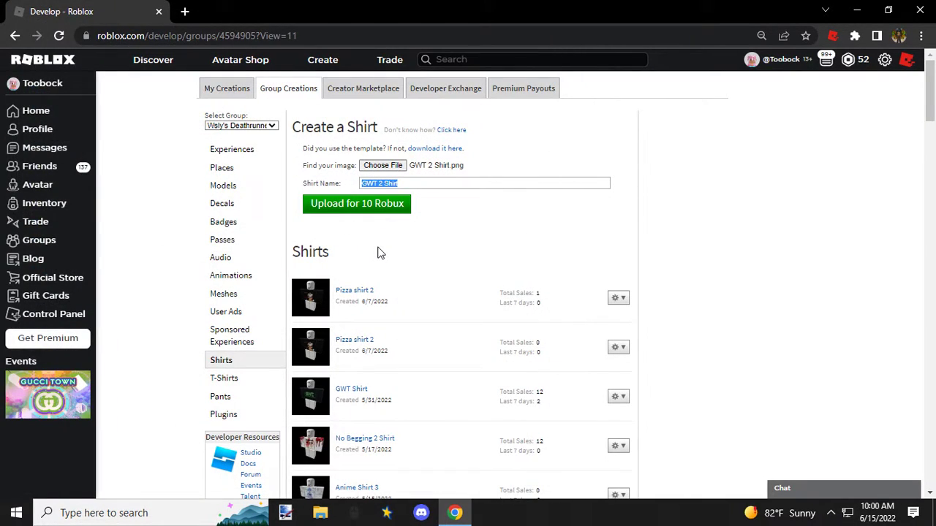
pyautogui.click(352, 211)
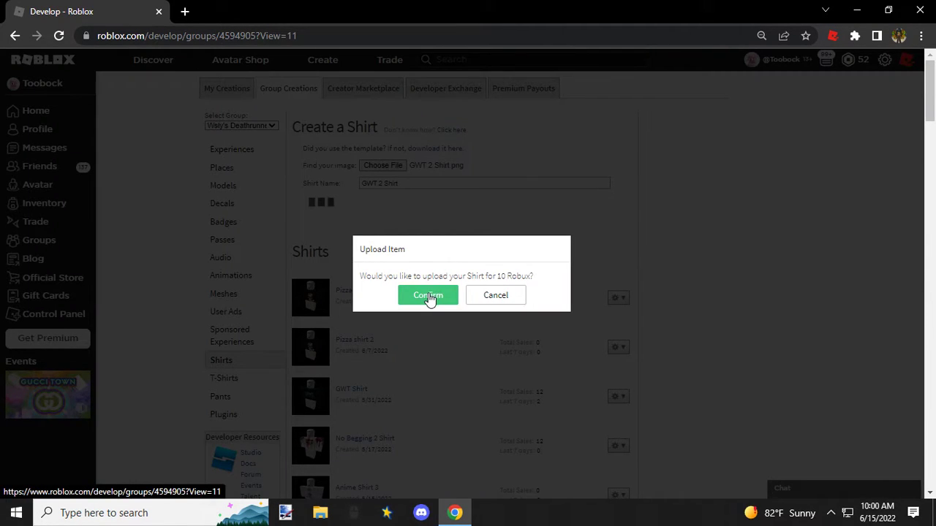
pyautogui.click(429, 296)
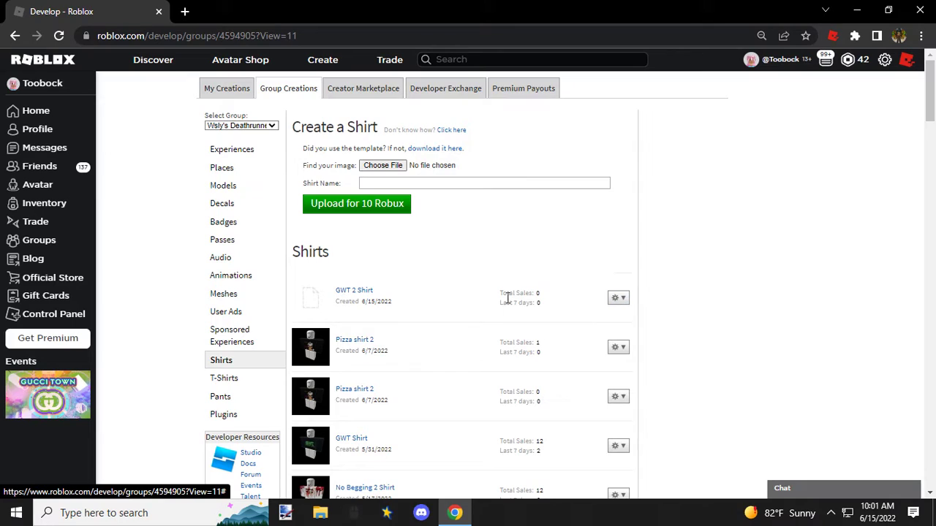
# Step: Open the sales settings of GWT 2 Shirt, put it up for sale and enter a price of 5000000 Robux
pyautogui.click(620, 300)
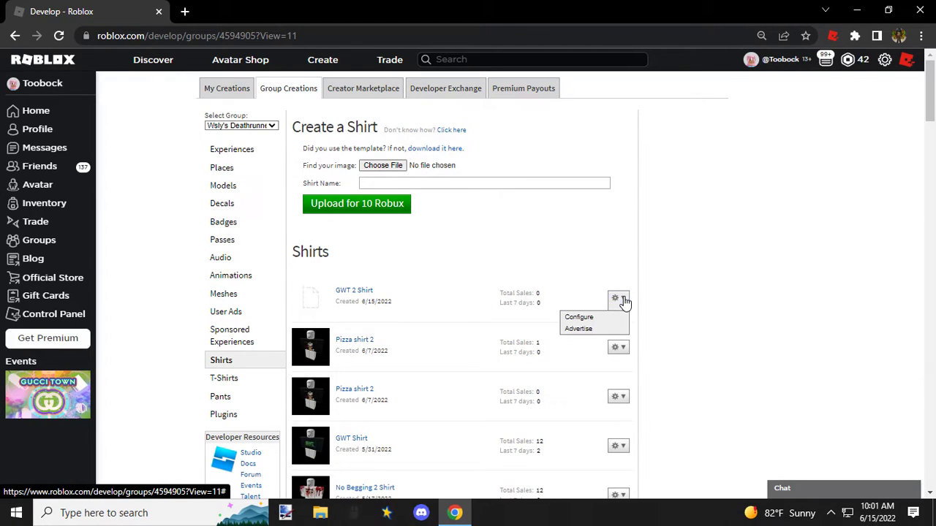
pyautogui.click(585, 318)
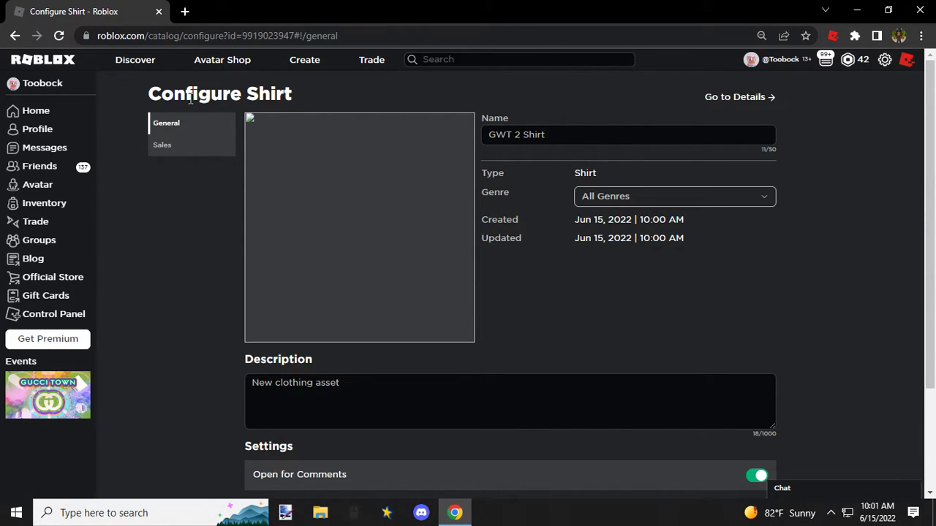
pyautogui.click(188, 146)
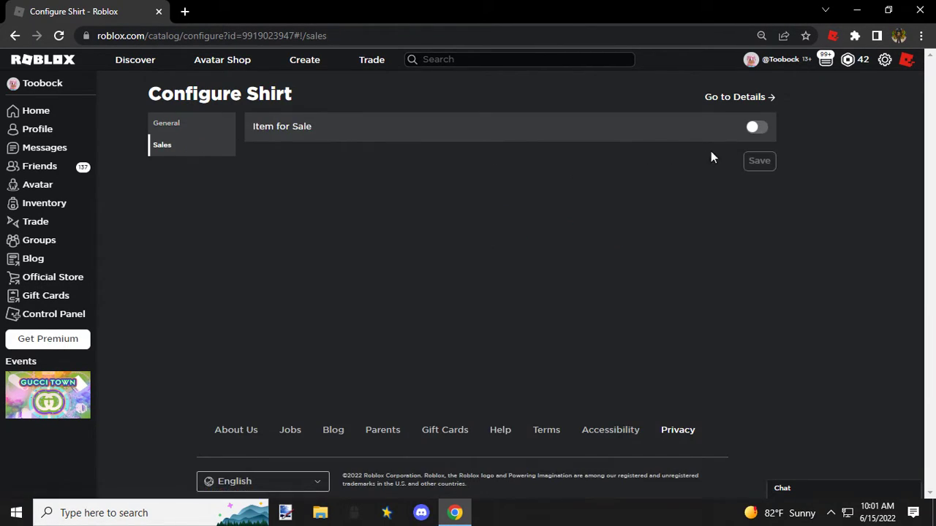
pyautogui.click(755, 130)
pyautogui.moveTo(441, 161); pyautogui.dragTo(331, 167)
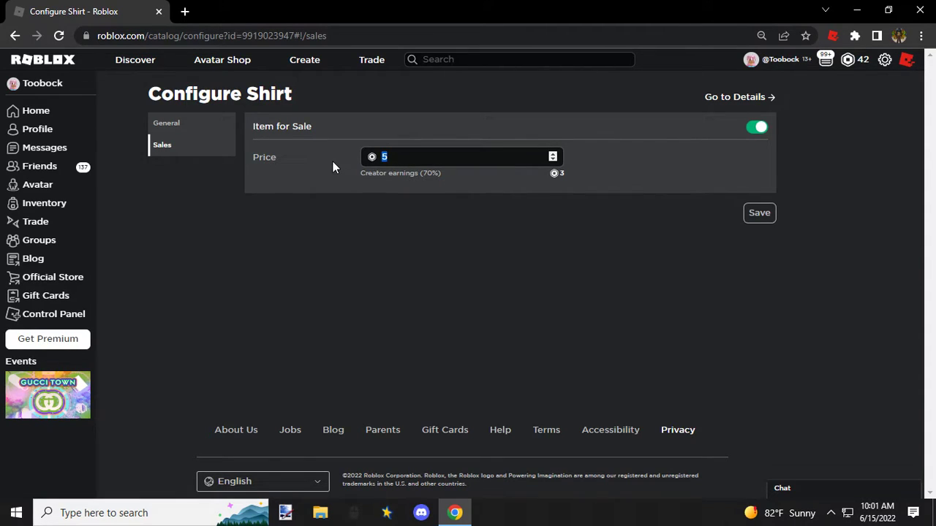
pyautogui.write('5000000')
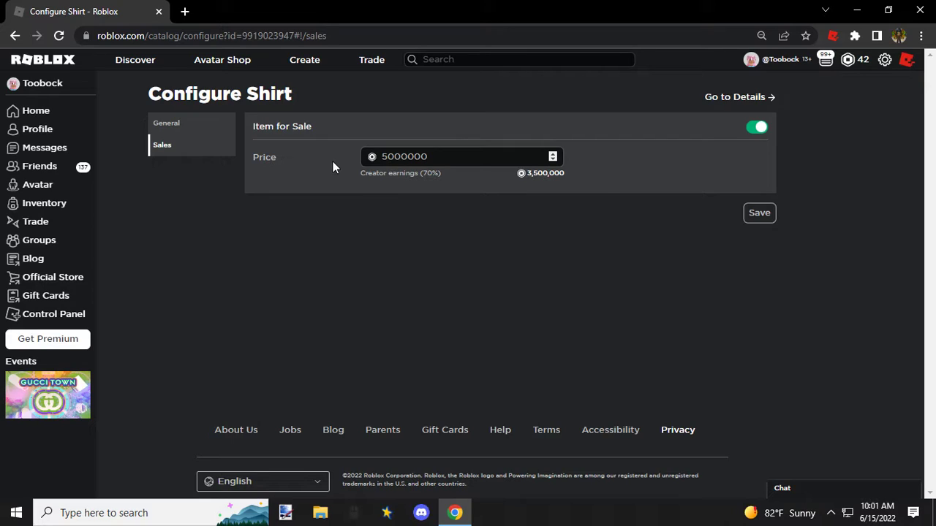
# Step: Clear the shirt's price and switch its for-sale setting back off
pyautogui.moveTo(463, 160); pyautogui.dragTo(354, 160)
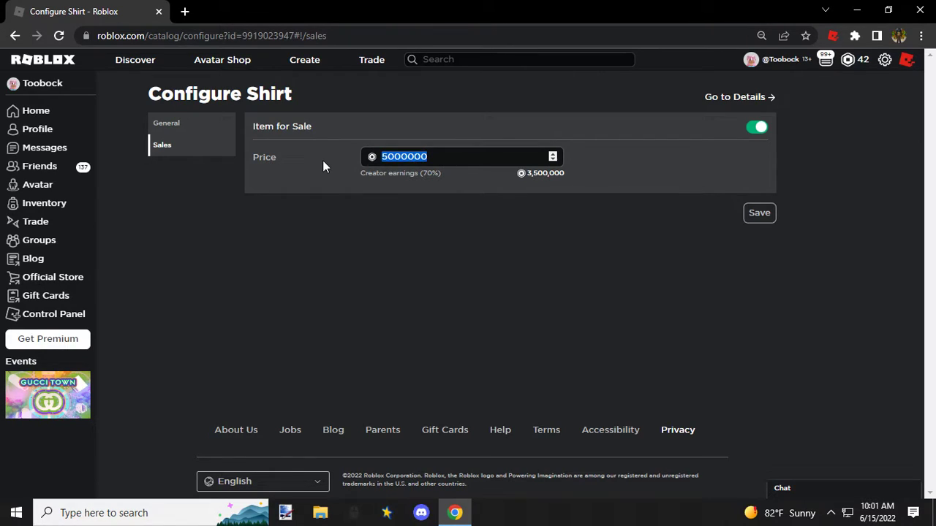
pyautogui.press('BackSpace')
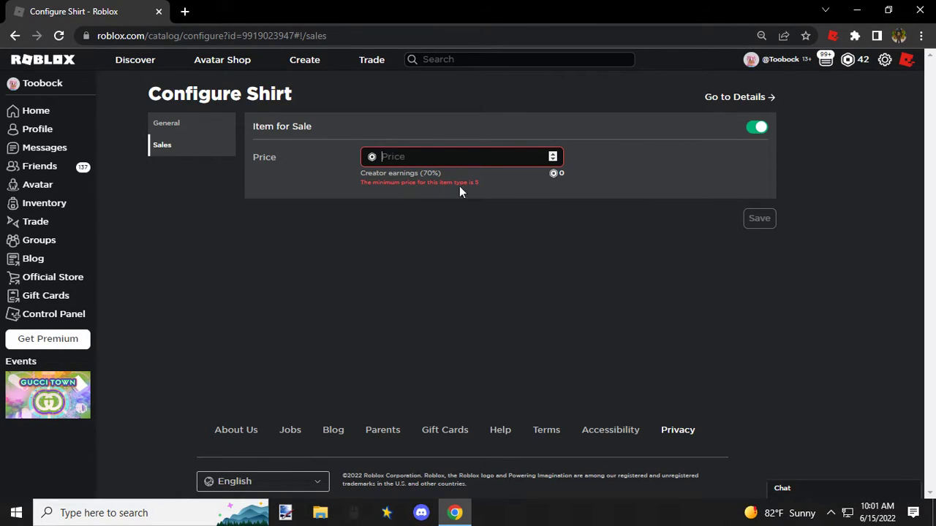
pyautogui.click(755, 129)
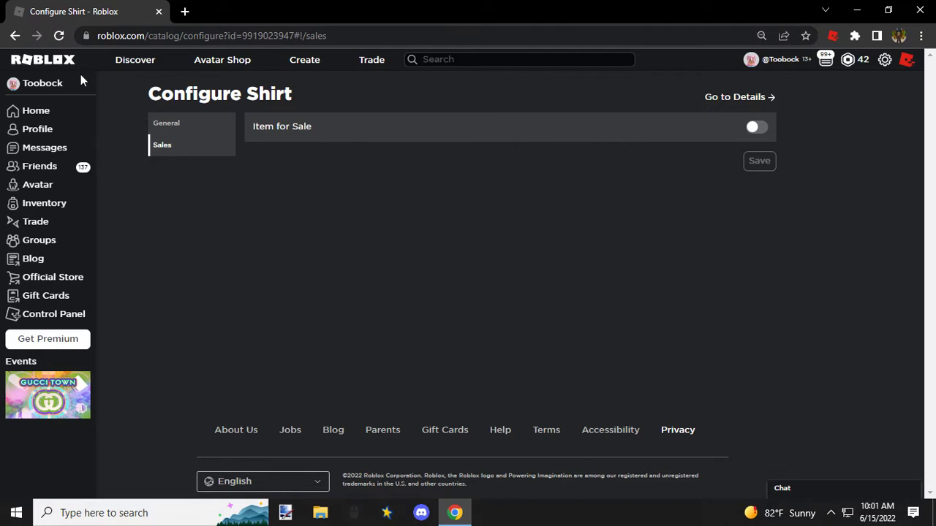
# Step: Look for the uploaded GWT 2 Shirt among the classic shirts in the Avatar Editor
pyautogui.click(62, 61)
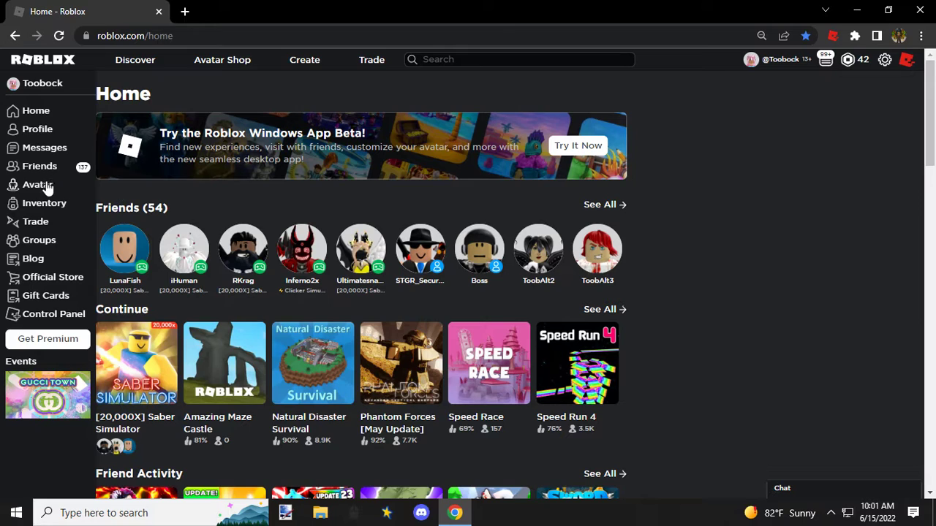
pyautogui.click(44, 187)
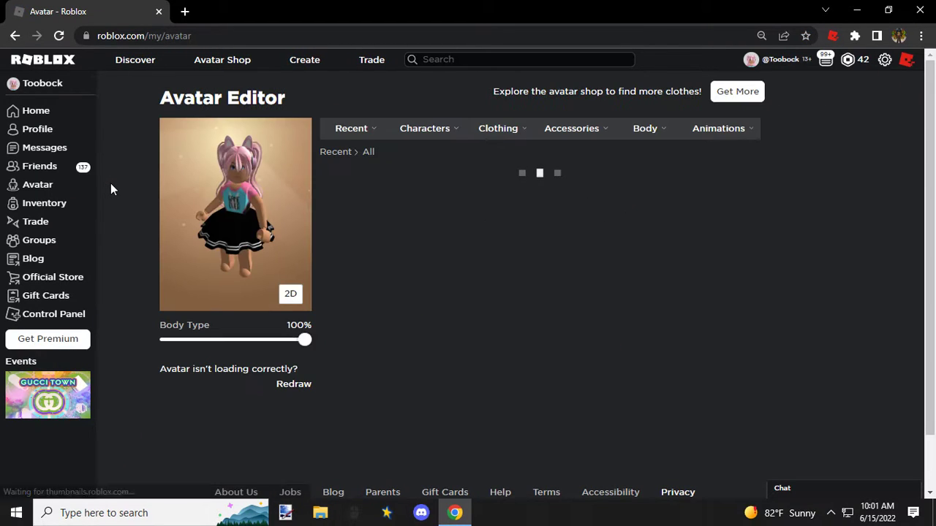
pyautogui.moveTo(414, 141)
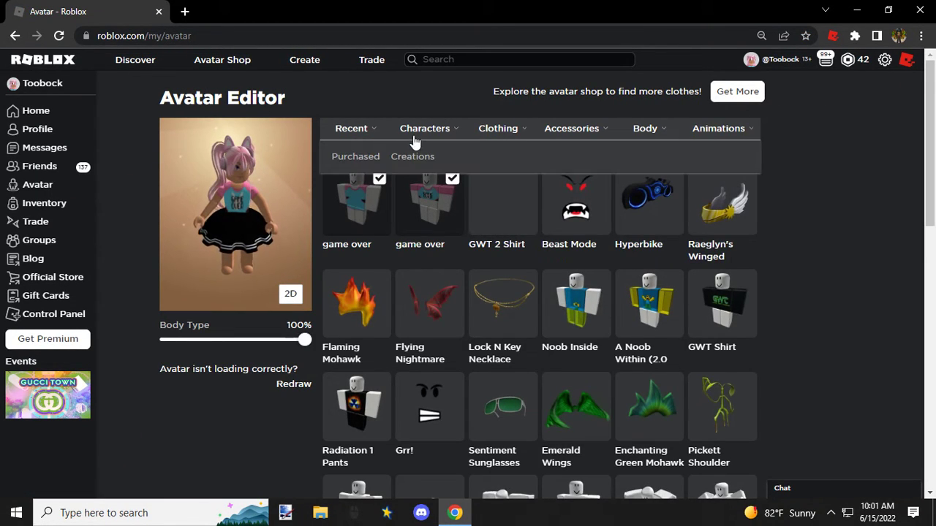
pyautogui.moveTo(501, 136)
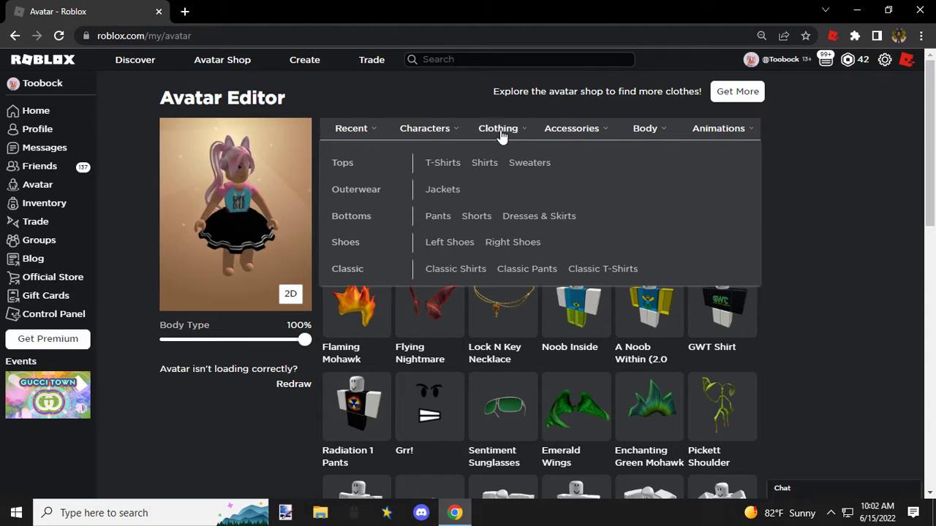
pyautogui.click(455, 271)
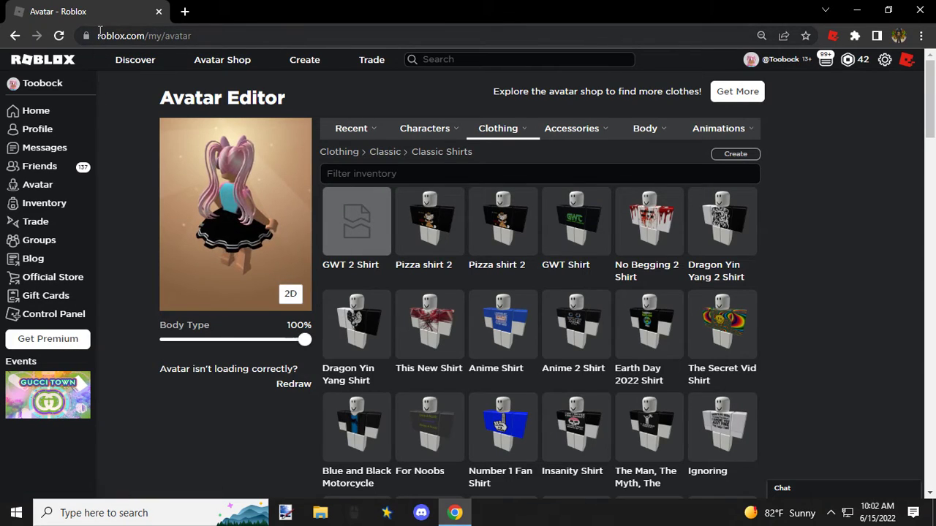
# Step: Return to the creations area and open the group's pants creation form
pyautogui.click(15, 35)
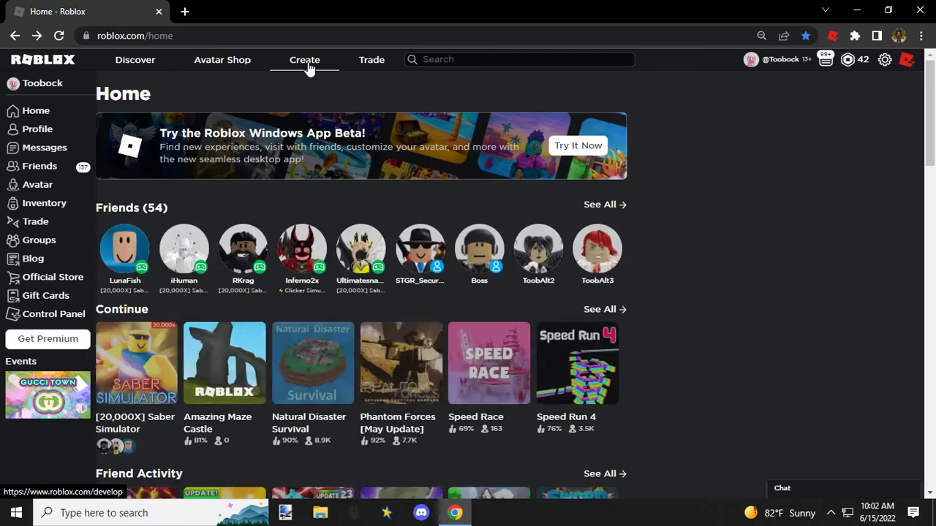
pyautogui.click(307, 62)
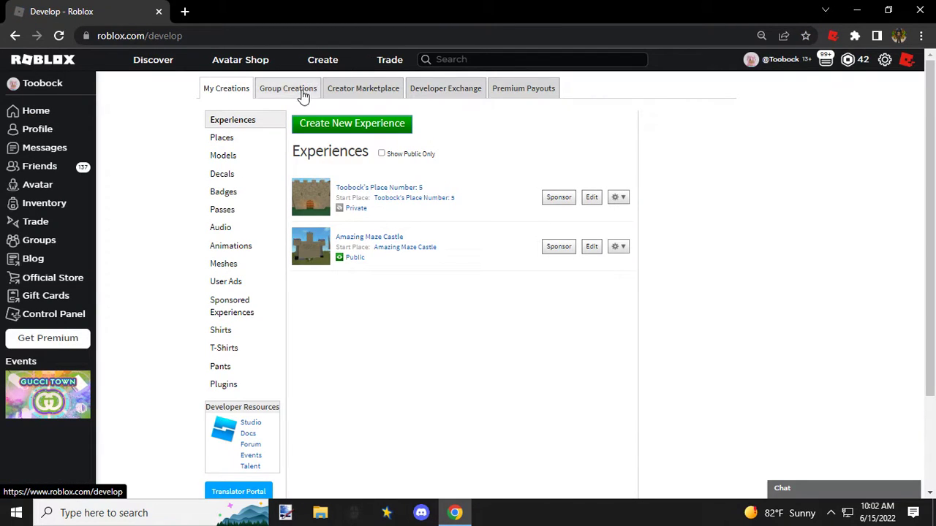
pyautogui.click(289, 91)
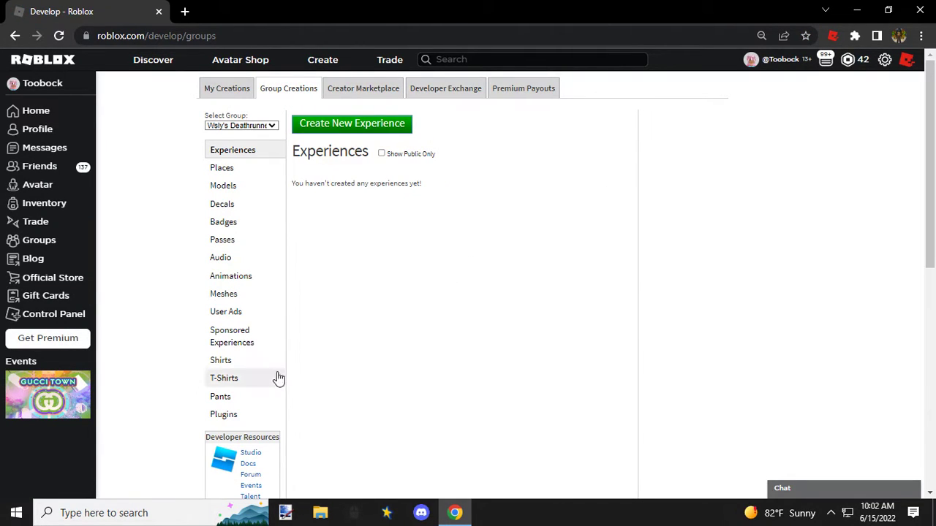
pyautogui.click(220, 401)
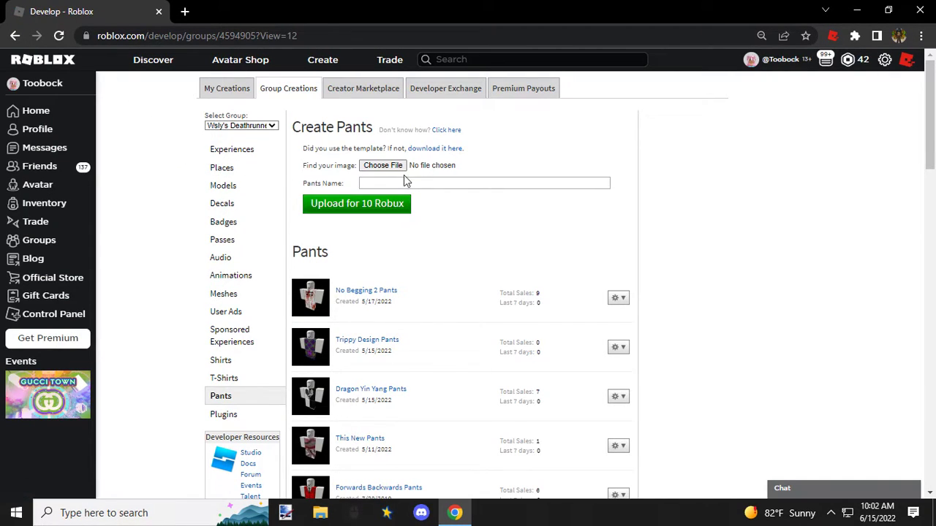
# Step: Choose GWT 2 Pants from the Clothes > Pants folder as the image for the new pants
pyautogui.click(381, 165)
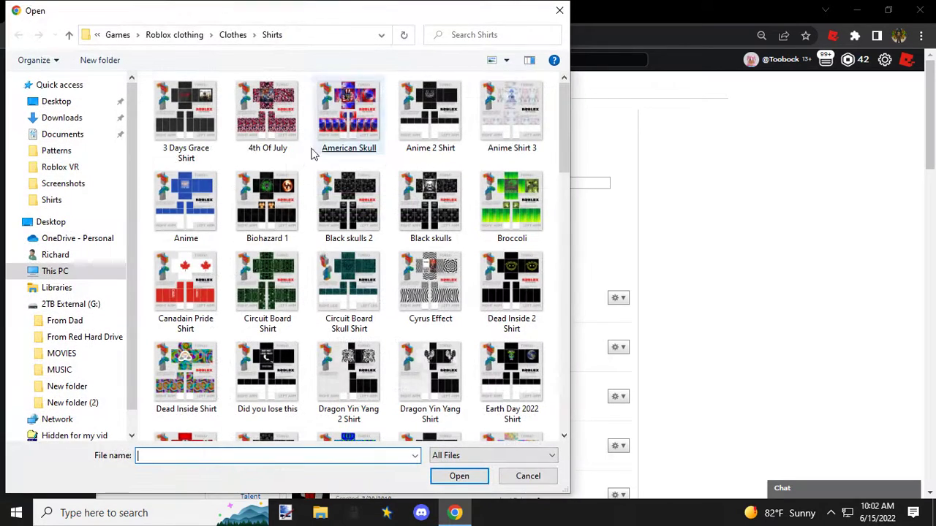
pyautogui.click(68, 35)
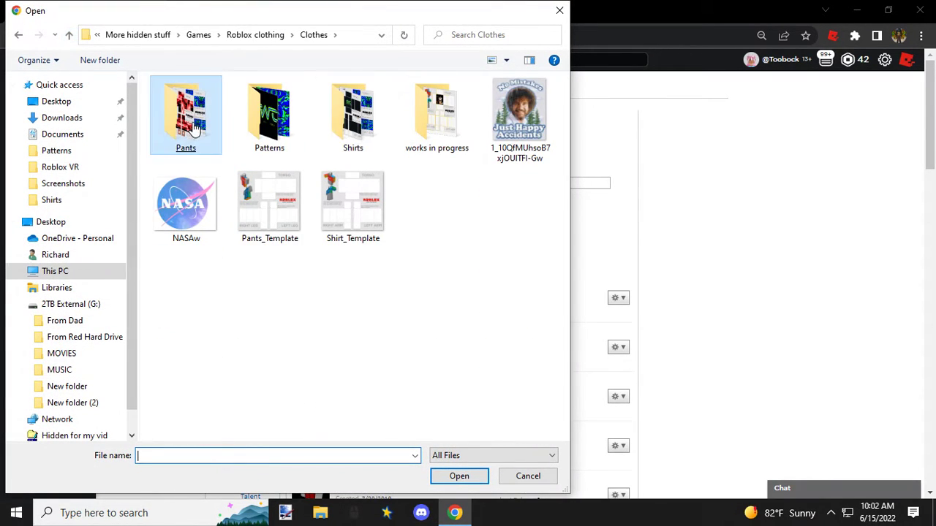
pyautogui.doubleClick(196, 127)
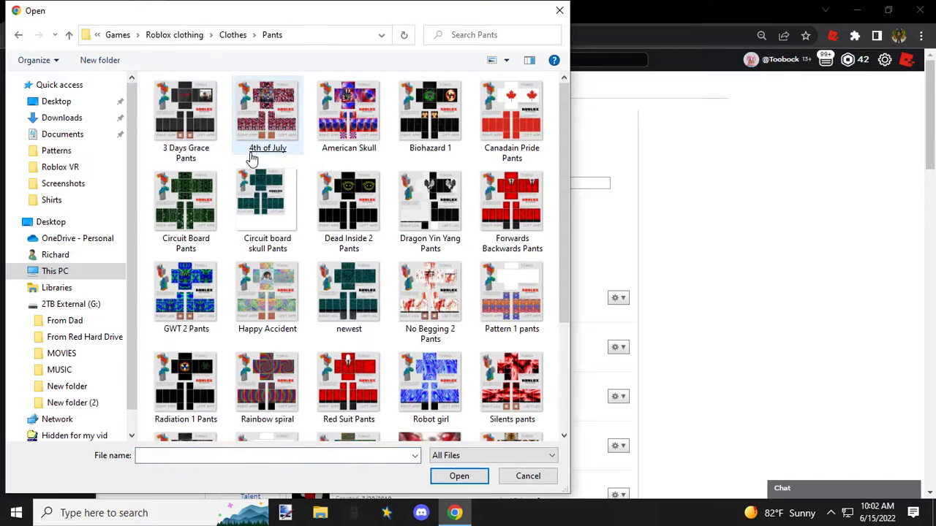
pyautogui.scroll(-2, 368, 233)
pyautogui.click(368, 233)
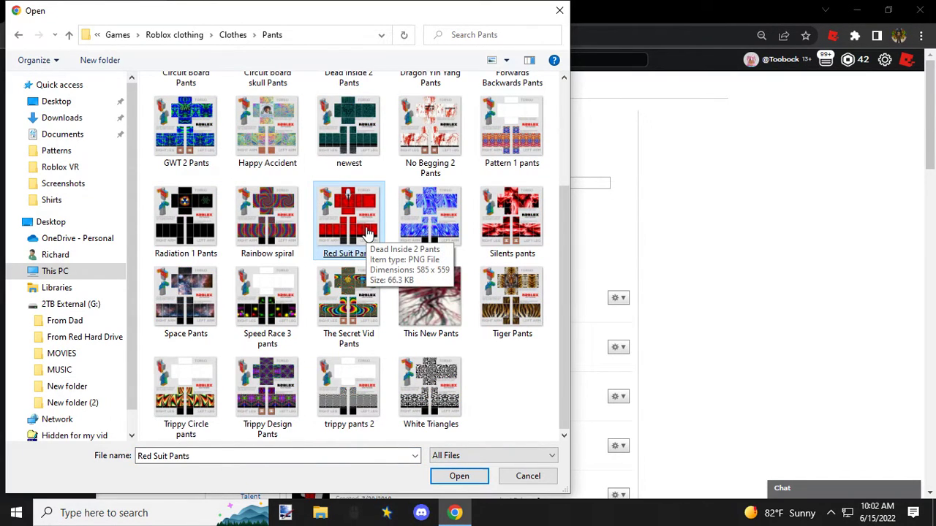
pyautogui.click(378, 297)
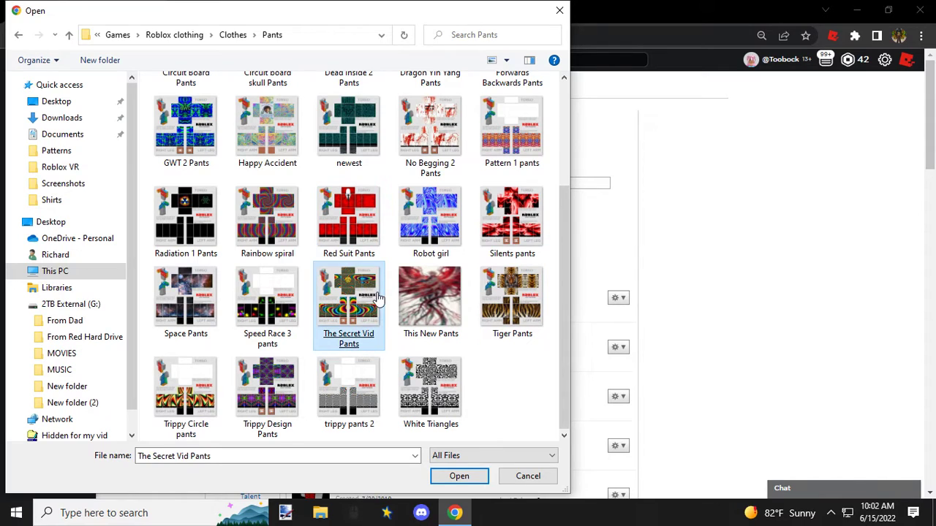
pyautogui.scroll(2, 378, 297)
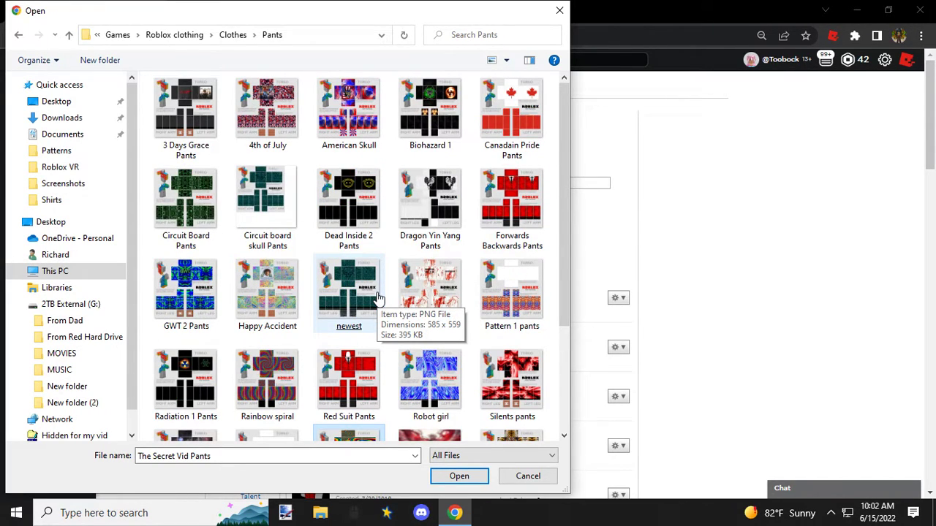
pyautogui.doubleClick(194, 285)
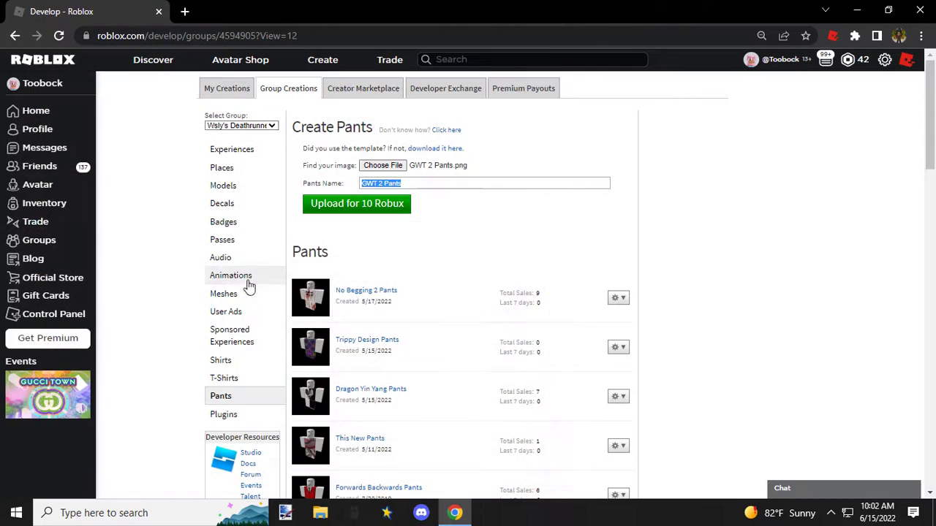
# Step: Upload GWT 2 Pants to the group for 10 Robux and confirm the purchase
pyautogui.click(351, 209)
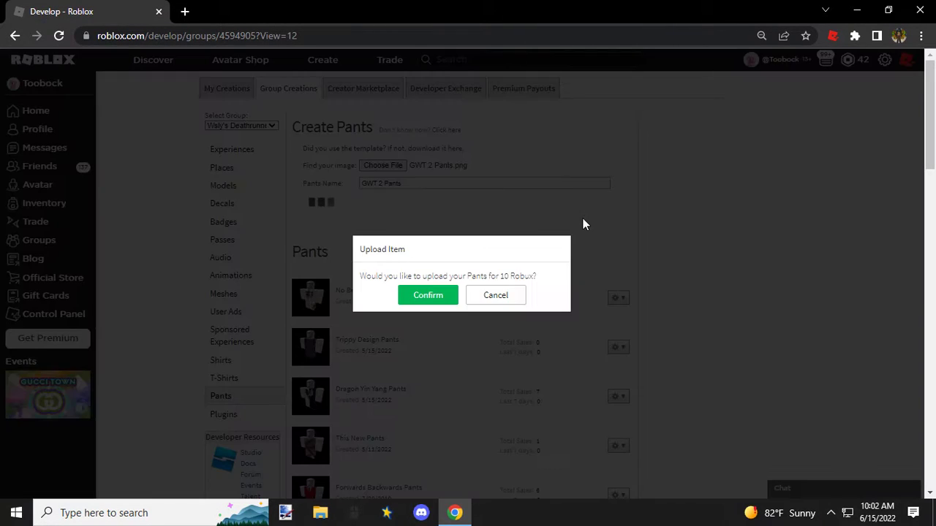
pyautogui.click(432, 296)
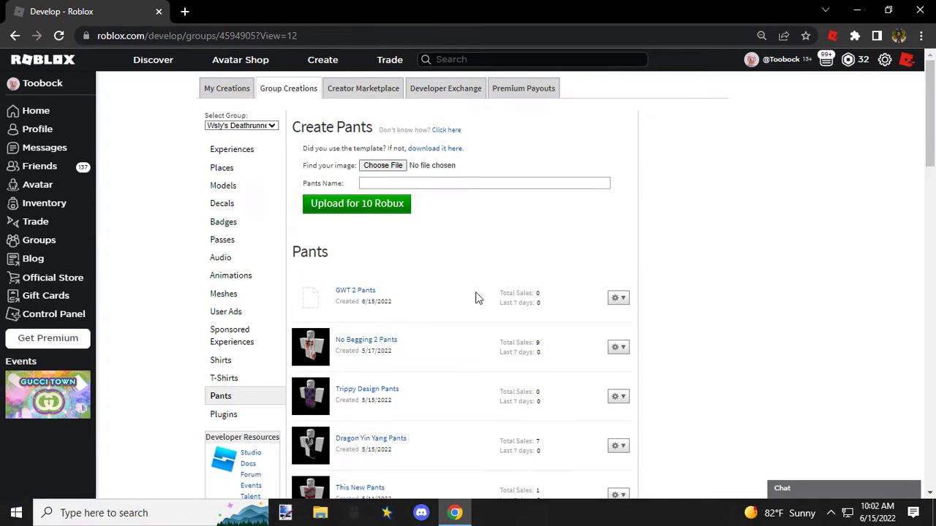
pyautogui.click(617, 299)
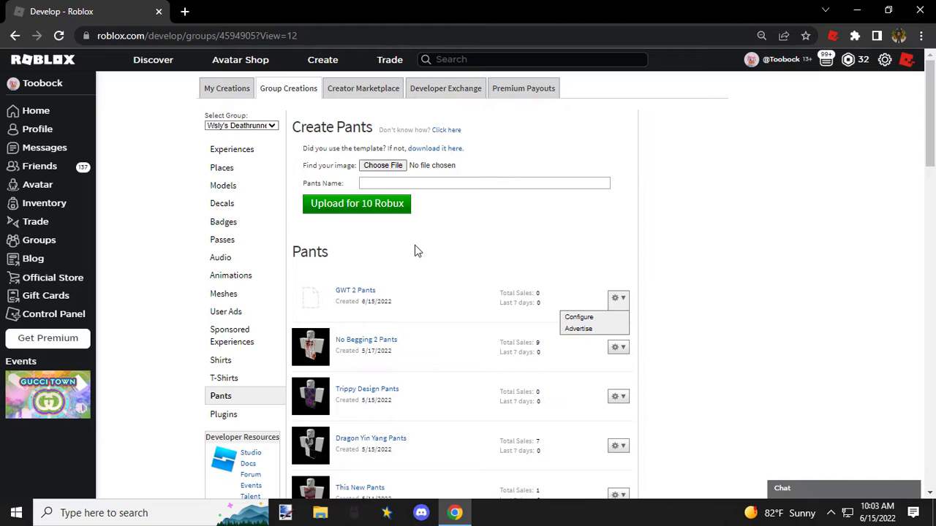
pyautogui.click(468, 253)
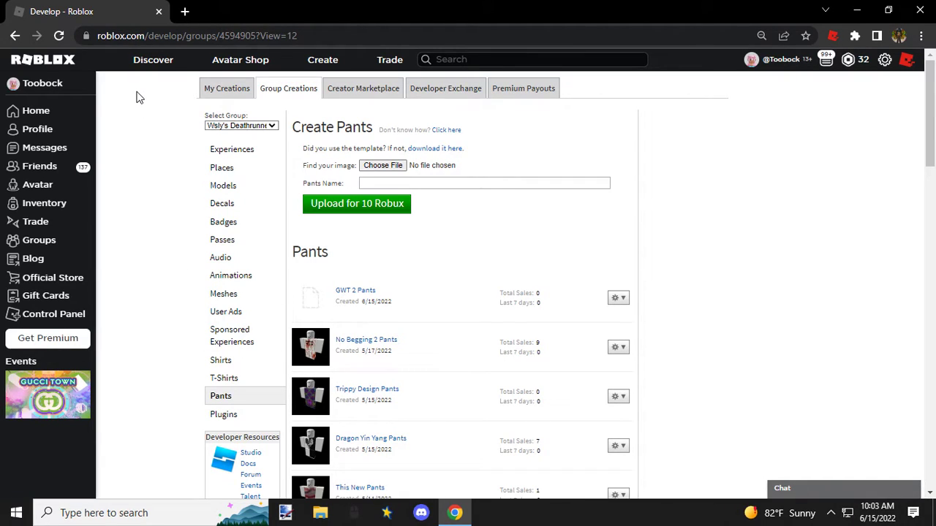
# Step: Open the Avatar Editor and wear the Blank Slate costume from the character creations
pyautogui.click(42, 85)
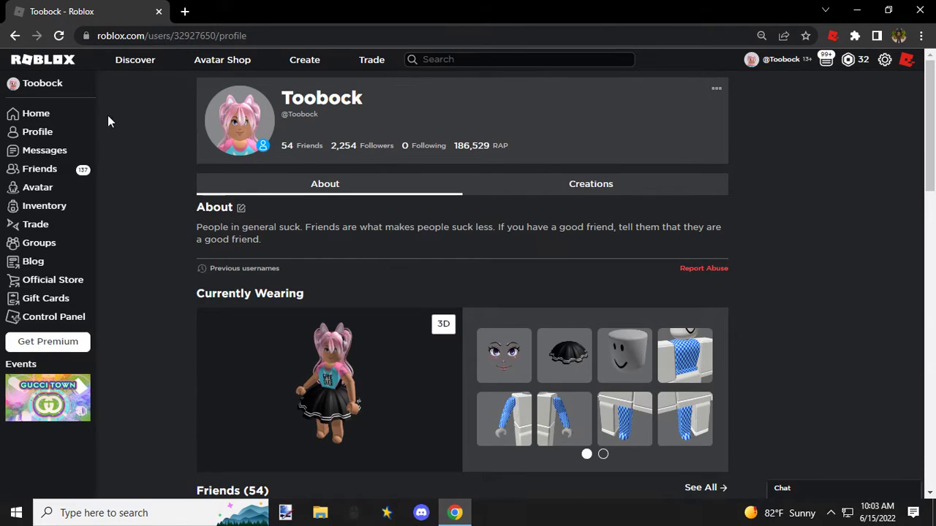
pyautogui.click(38, 191)
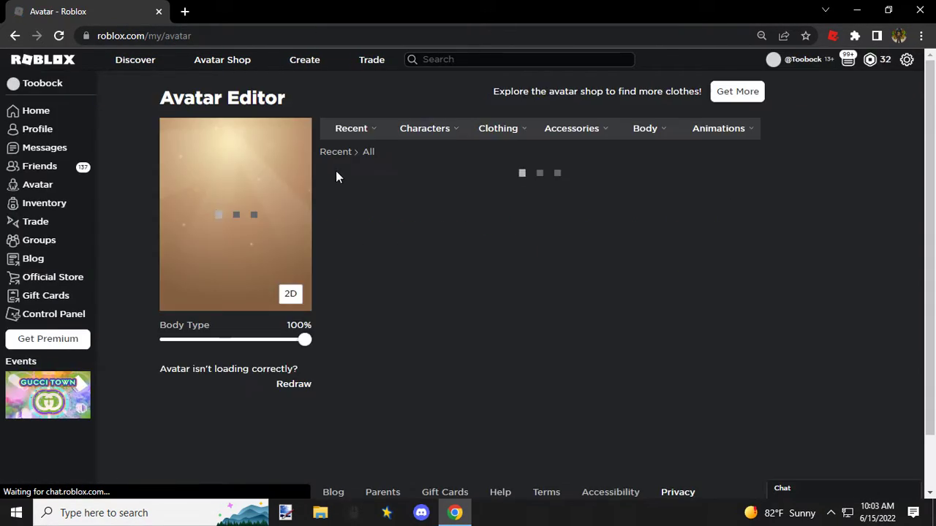
pyautogui.moveTo(428, 139)
pyautogui.click(424, 157)
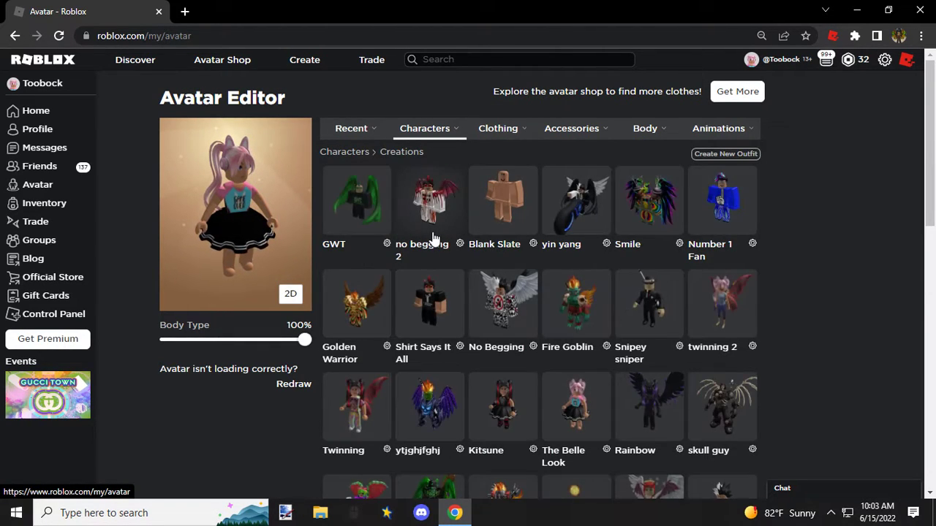
pyautogui.click(492, 196)
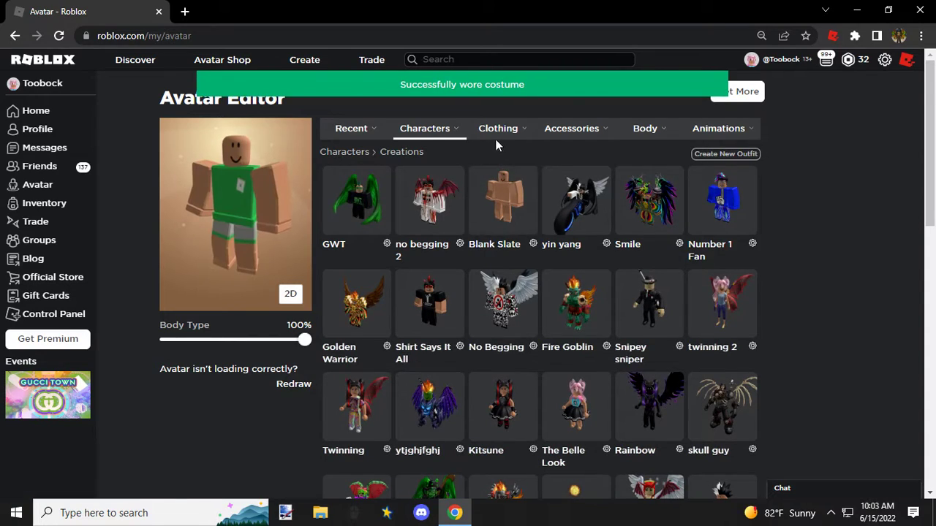
# Step: Put the GWT 2 Pants and the GWT 2 Shirt from the classic clothing on the avatar
pyautogui.moveTo(503, 139)
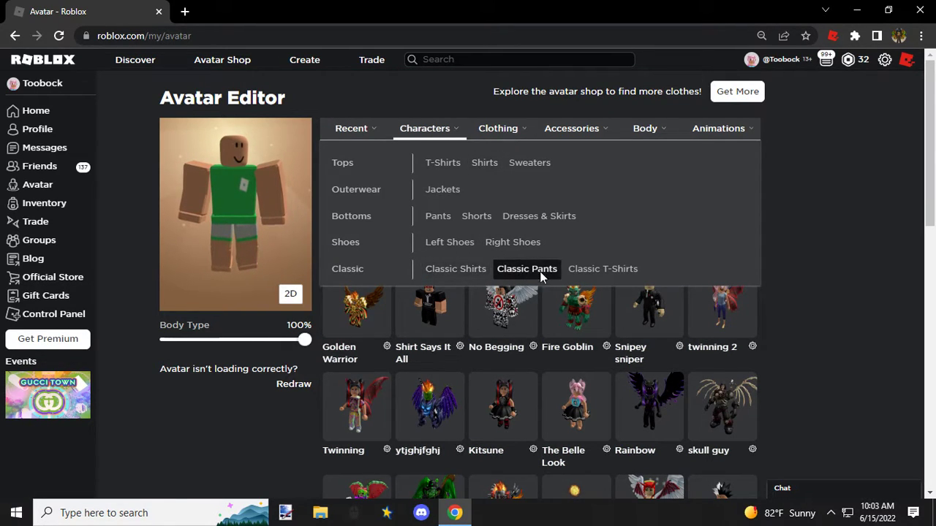
pyautogui.click(526, 269)
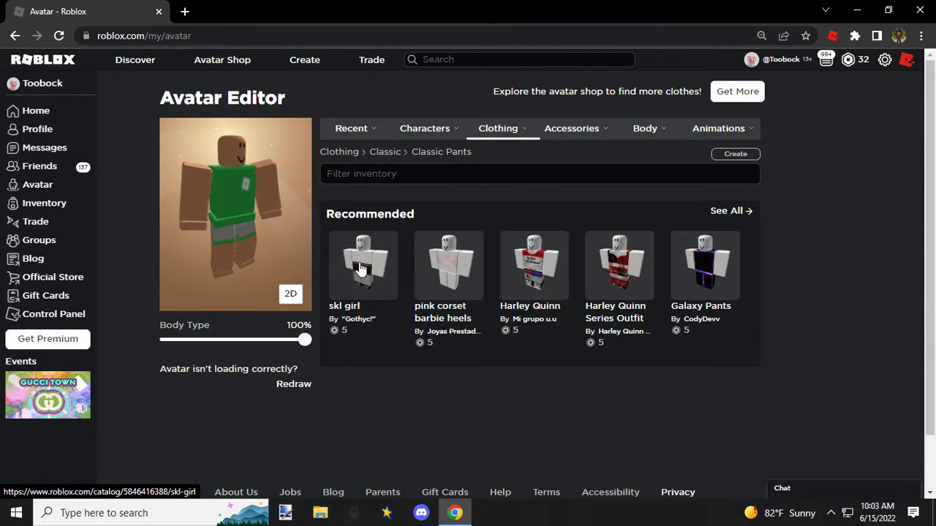
pyautogui.click(360, 231)
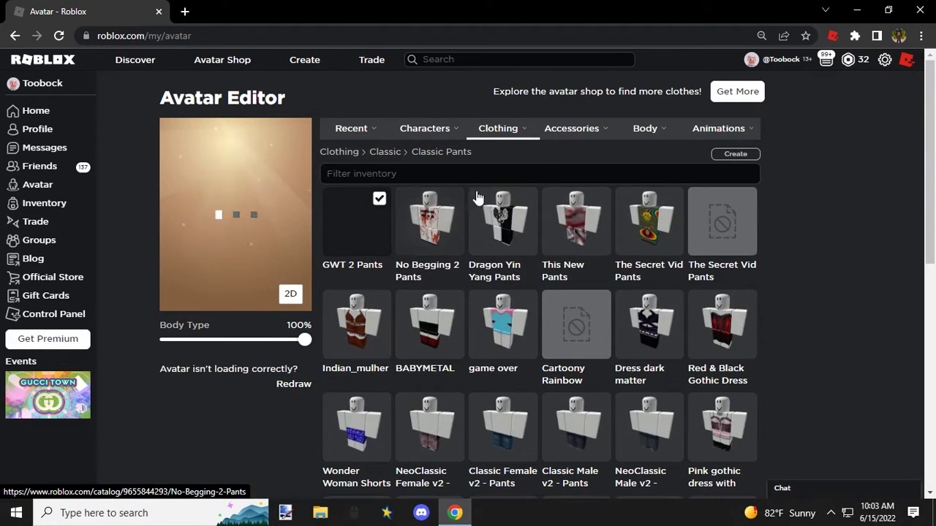
pyautogui.moveTo(538, 139)
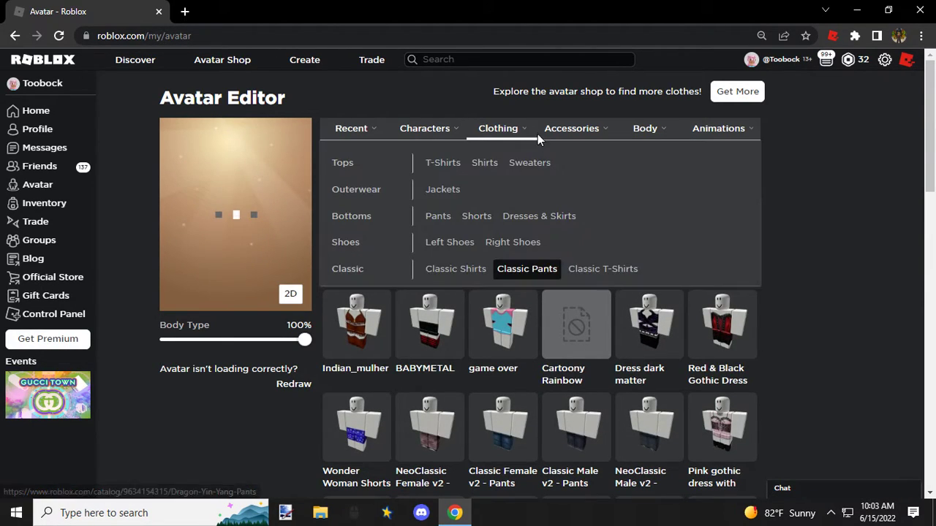
pyautogui.click(455, 269)
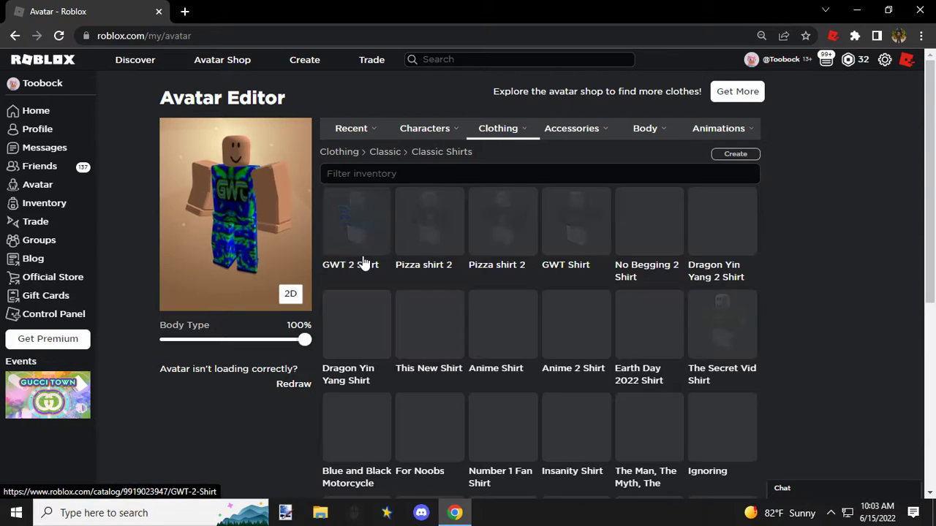
pyautogui.click(358, 227)
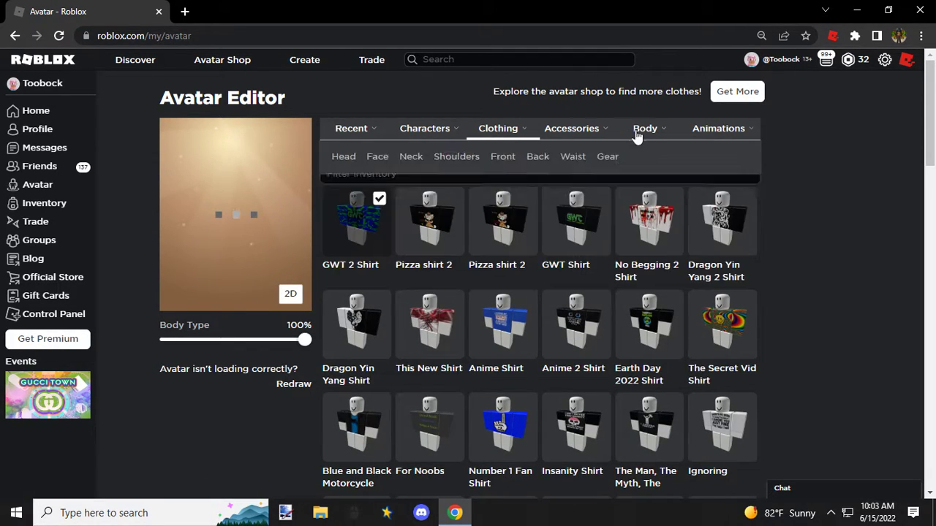
# Step: Give the avatar the Grr! face
pyautogui.moveTo(655, 137)
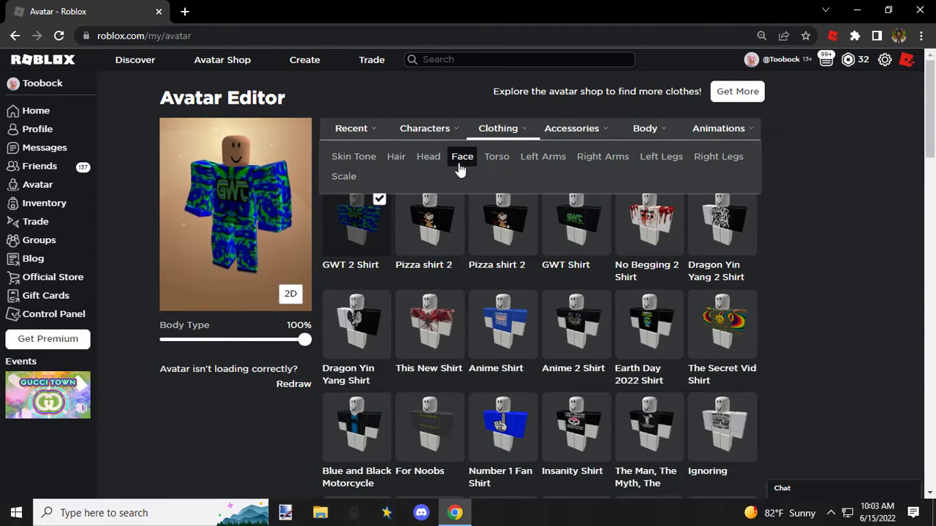
pyautogui.click(460, 158)
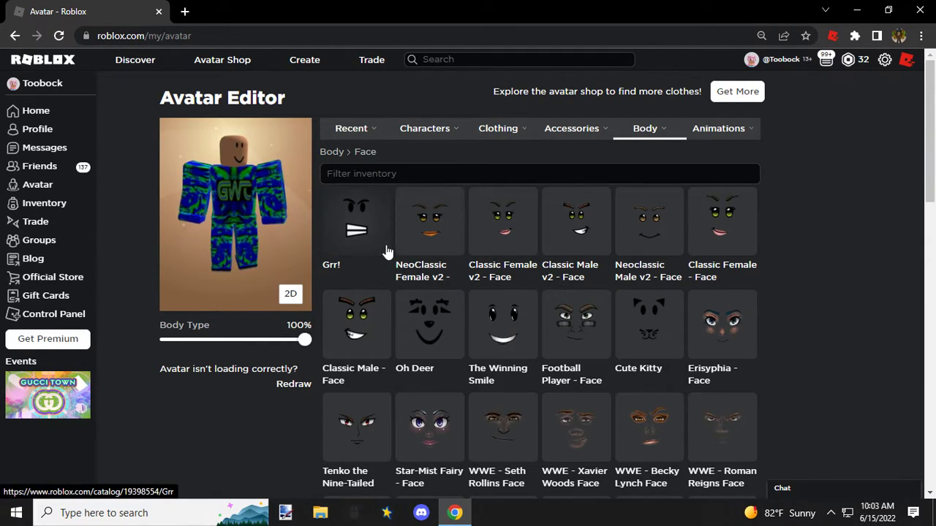
pyautogui.click(354, 231)
# Step: Give the avatar the True Blue Hair from the body hair collection
pyautogui.moveTo(631, 130)
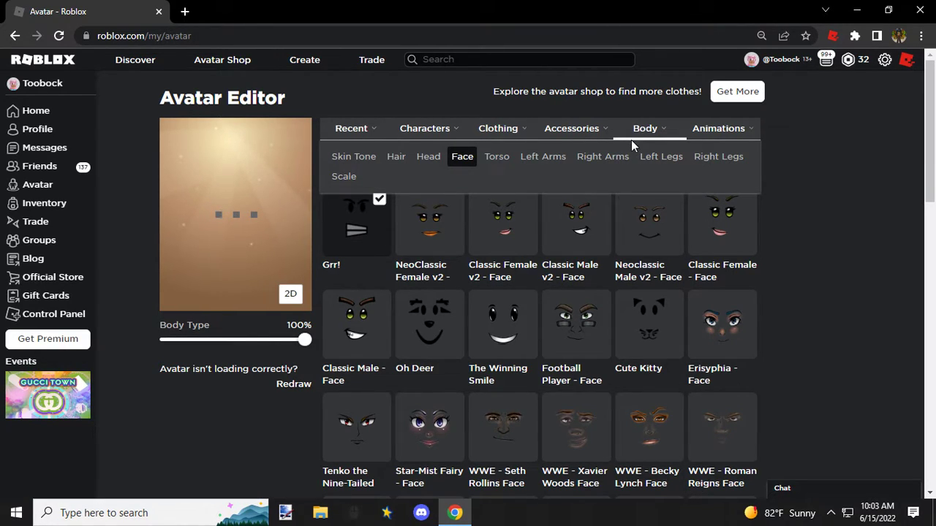
pyautogui.click(396, 156)
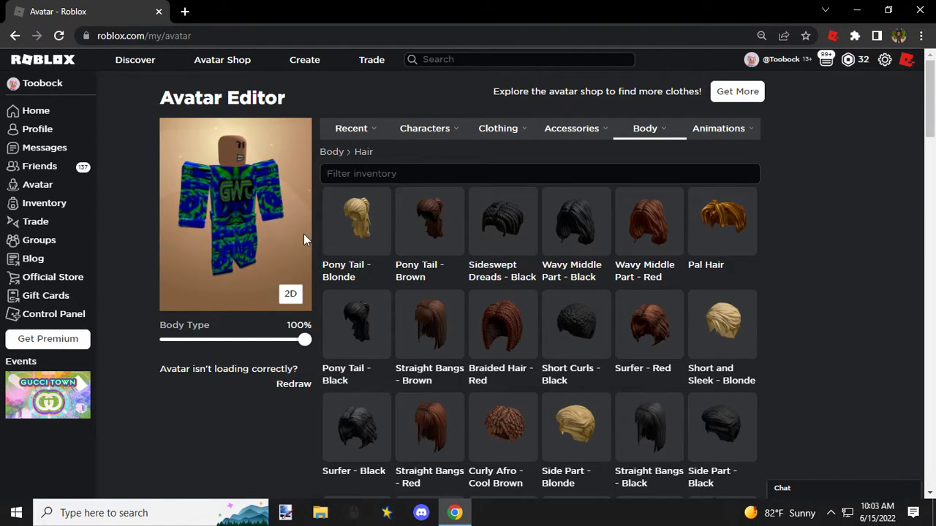
pyautogui.scroll(-6, 577, 278)
pyautogui.scroll(-6, 577, 281)
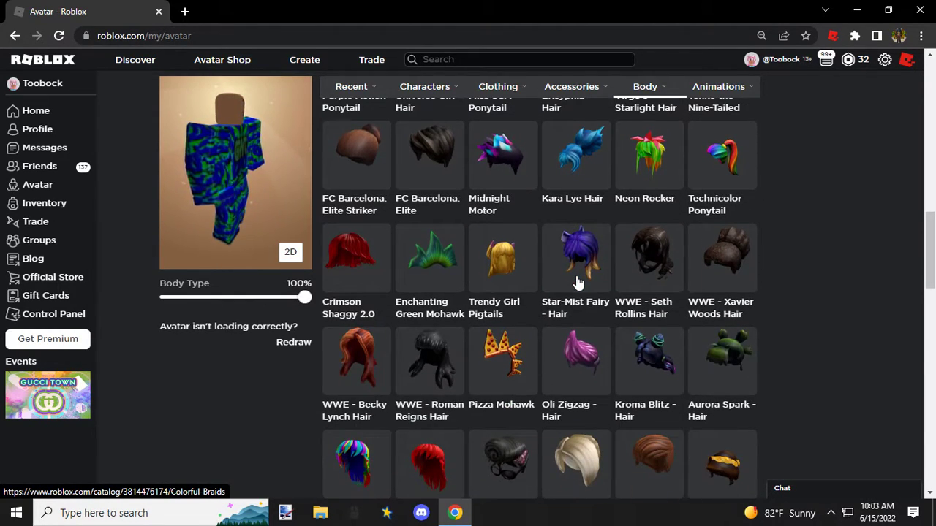
pyautogui.scroll(-4, 577, 282)
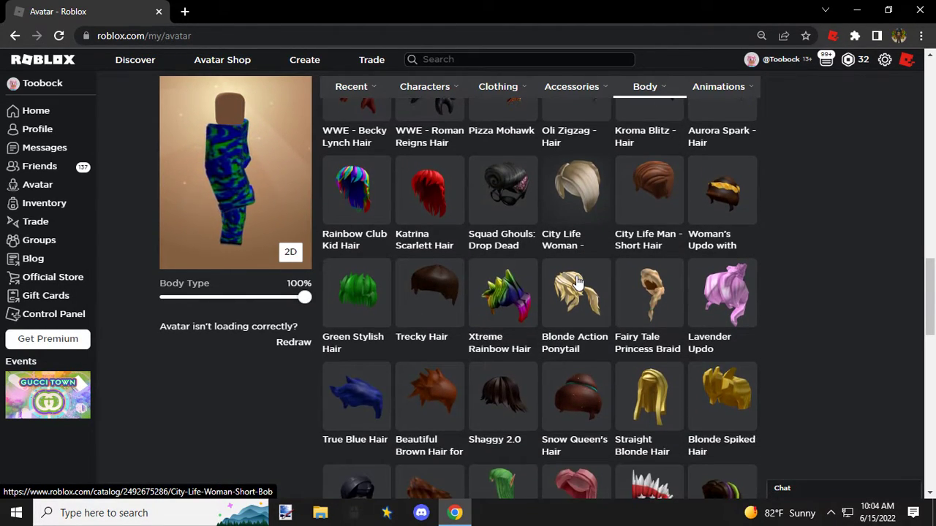
pyautogui.scroll(-5, 577, 282)
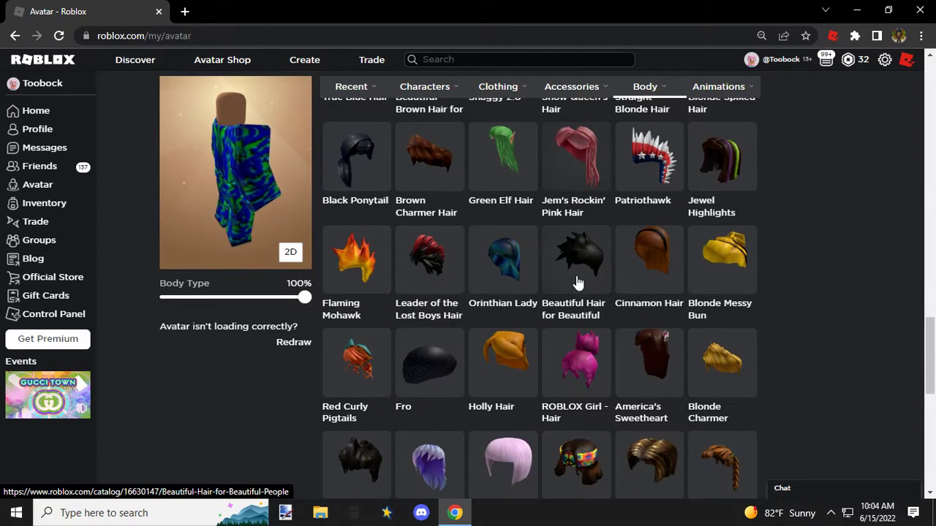
pyautogui.scroll(-4, 577, 282)
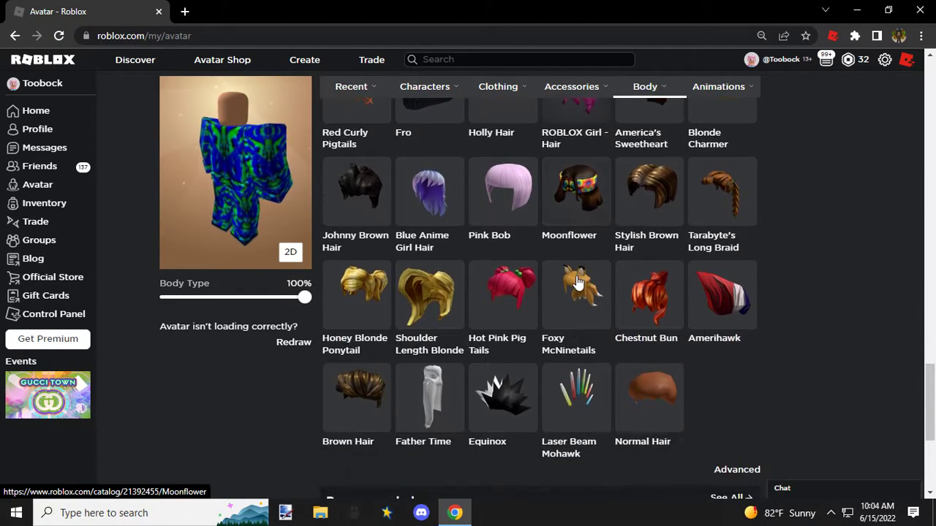
pyautogui.scroll(-1, 576, 281)
pyautogui.scroll(7, 577, 281)
pyautogui.click(374, 265)
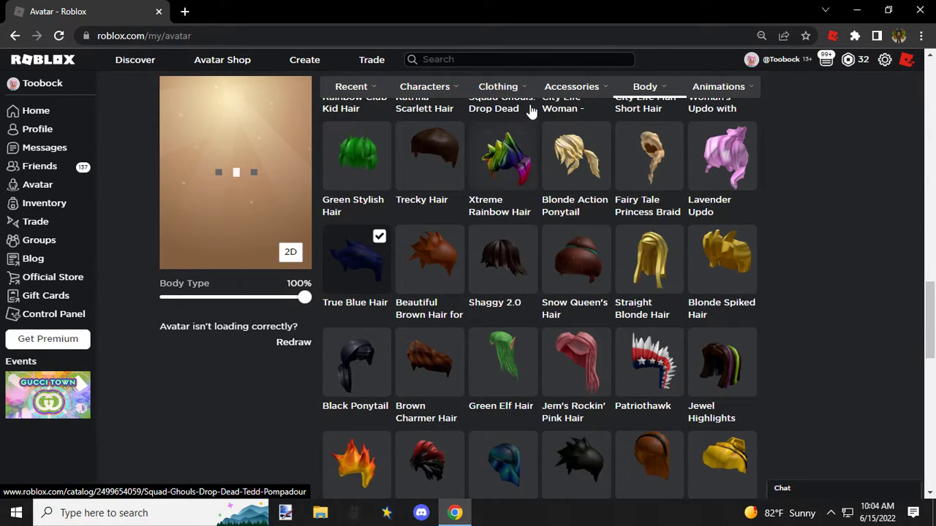
# Step: Add the Sleek Sunglasses from the face accessories to the avatar
pyautogui.moveTo(587, 95)
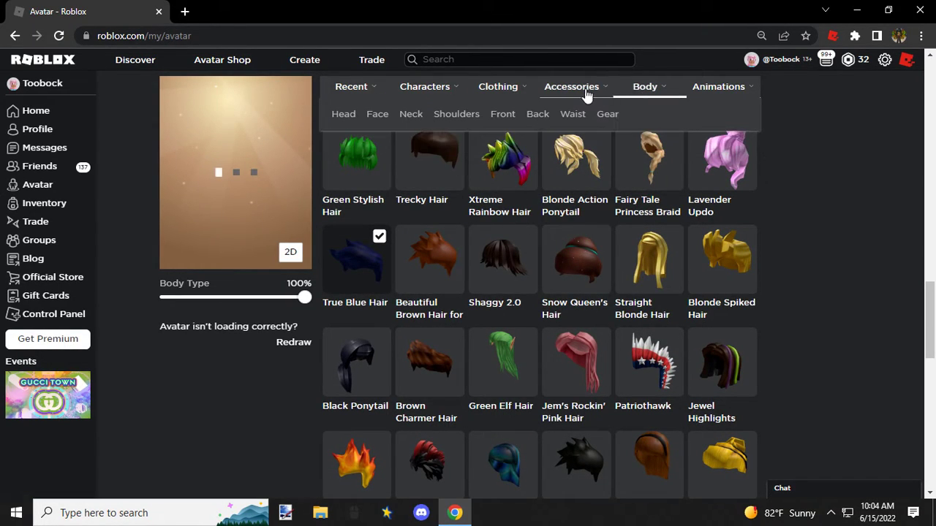
pyautogui.click(378, 122)
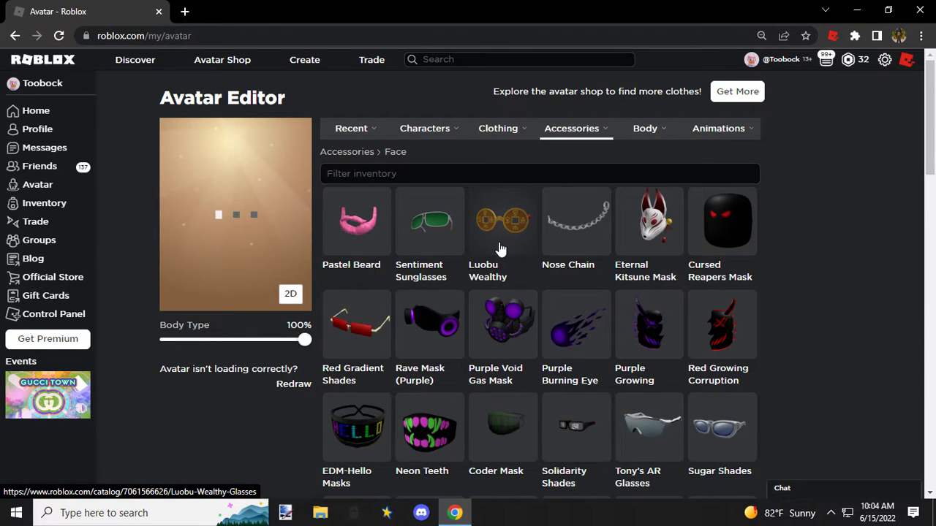
pyautogui.scroll(-1, 500, 249)
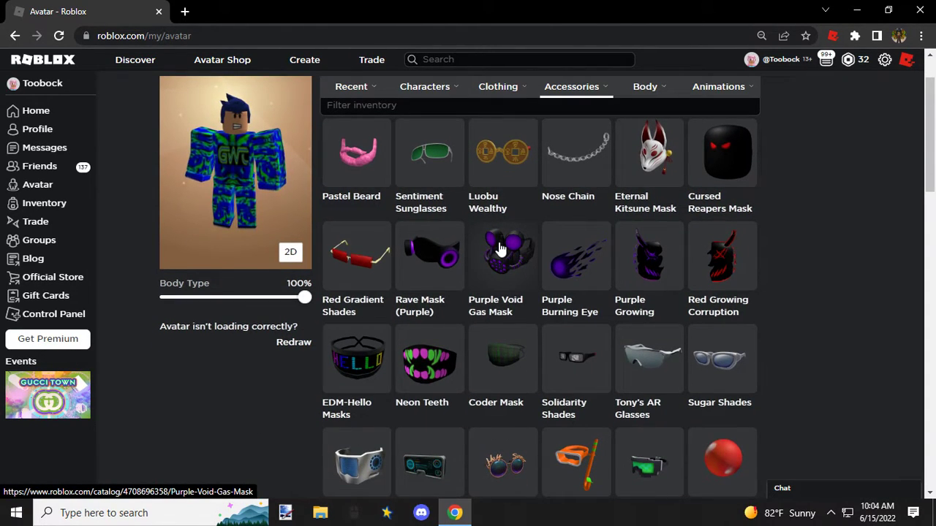
pyautogui.scroll(-3, 500, 249)
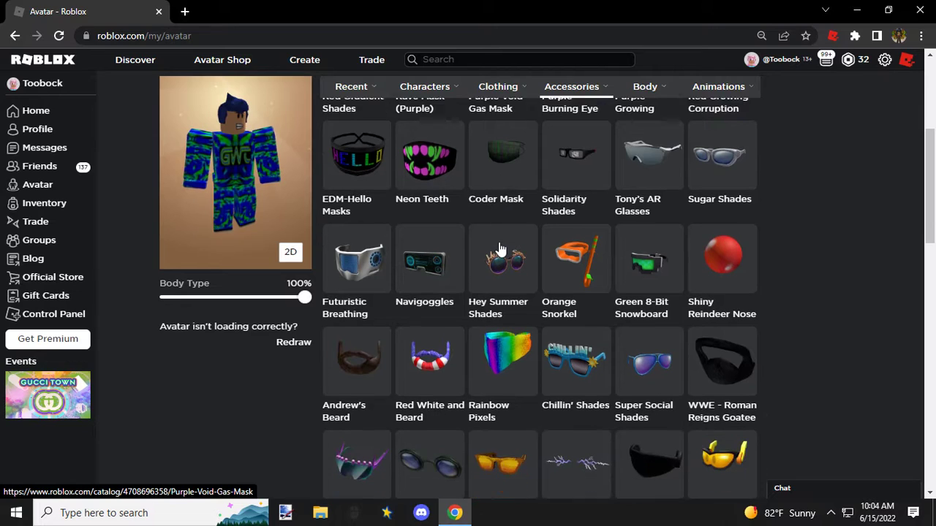
pyautogui.scroll(-2, 500, 249)
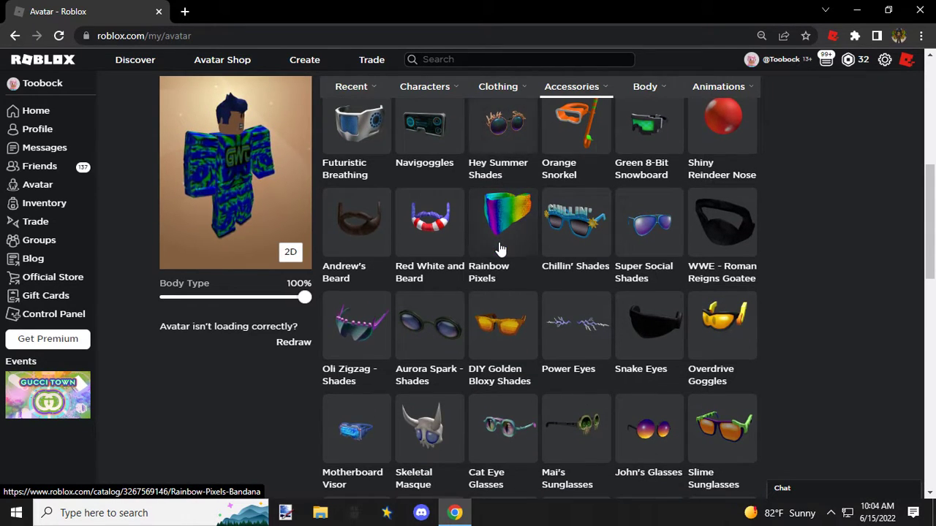
pyautogui.scroll(-3, 500, 249)
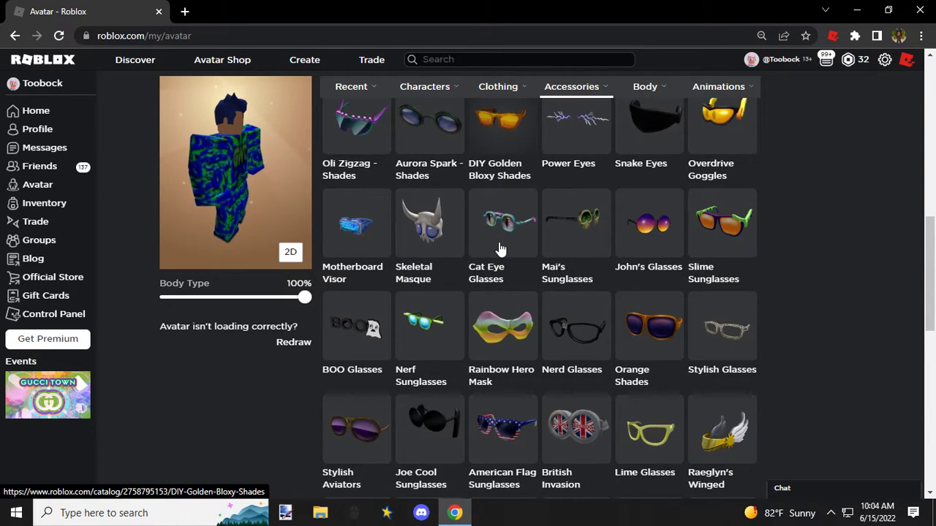
pyautogui.scroll(-1, 500, 249)
pyautogui.scroll(-2, 500, 249)
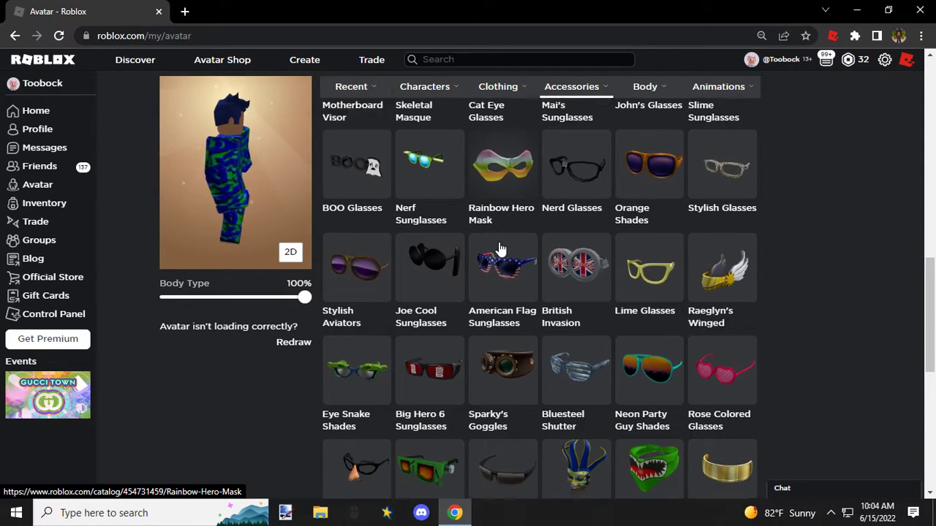
pyautogui.scroll(-2, 500, 250)
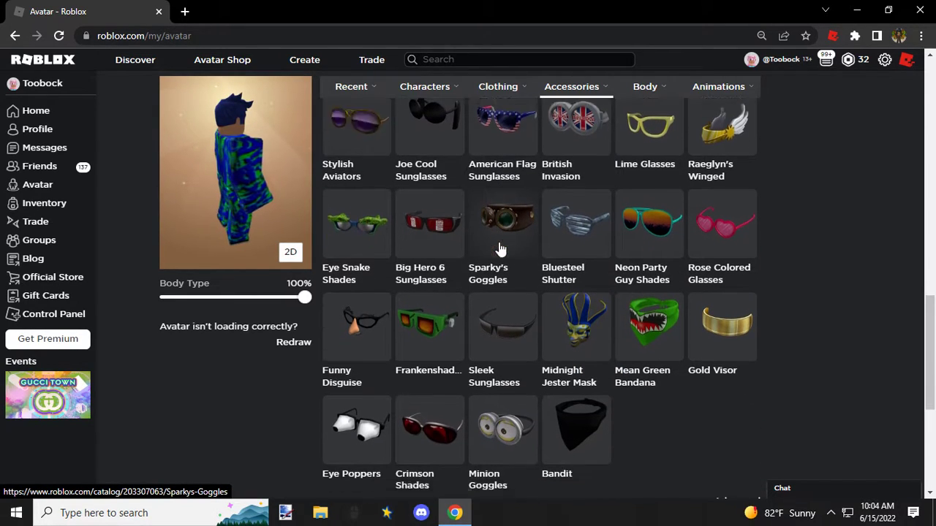
pyautogui.click(509, 299)
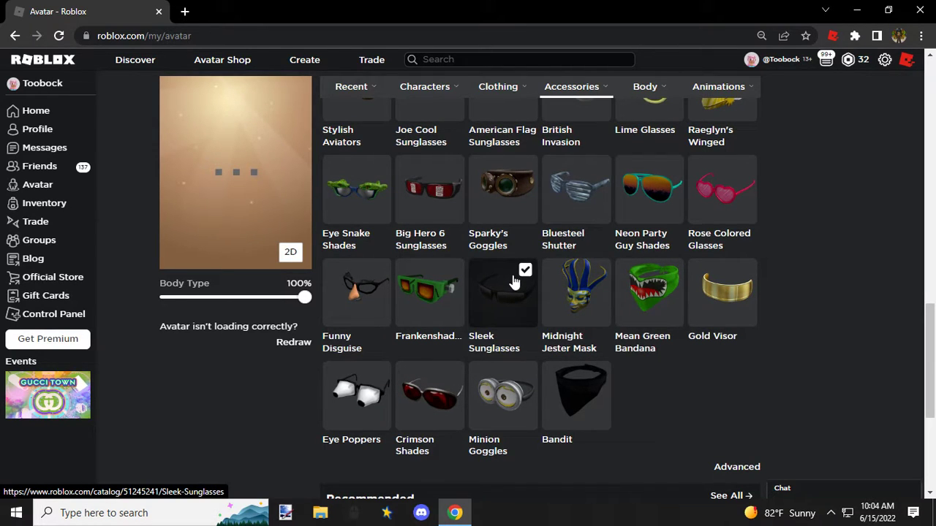
# Step: Rotate the avatar preview to inspect the outfit, and reopen the Avatar Editor to review the recently worn items
pyautogui.scroll(12, 516, 258)
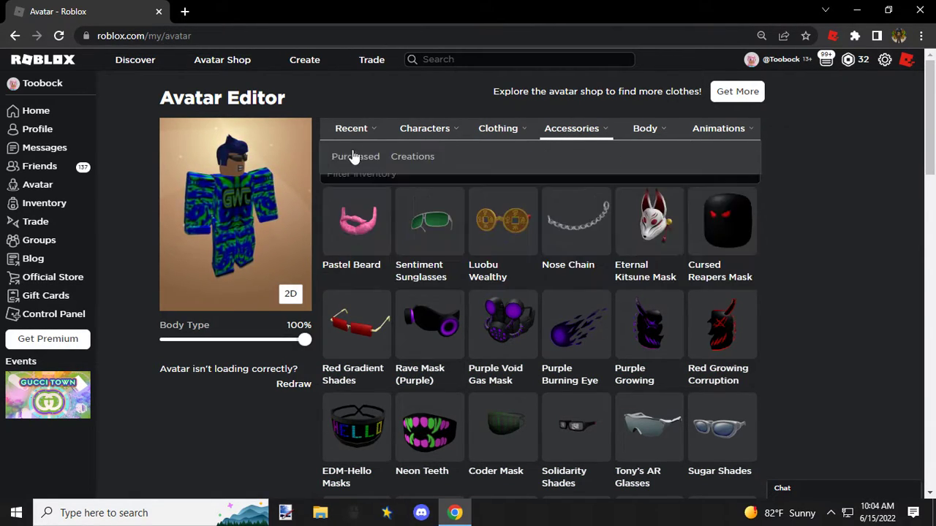
pyautogui.moveTo(225, 211)
pyautogui.mouseDown()
pyautogui.moveTo(256, 209)
pyautogui.moveTo(186, 206)
pyautogui.moveTo(212, 190)
pyautogui.moveTo(186, 212)
pyautogui.moveTo(242, 216)
pyautogui.mouseUp()
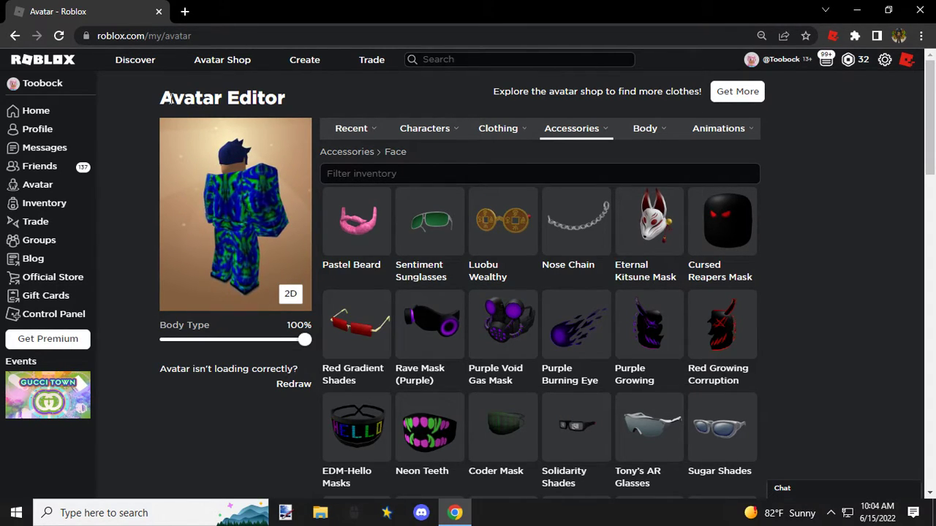
pyautogui.click(22, 187)
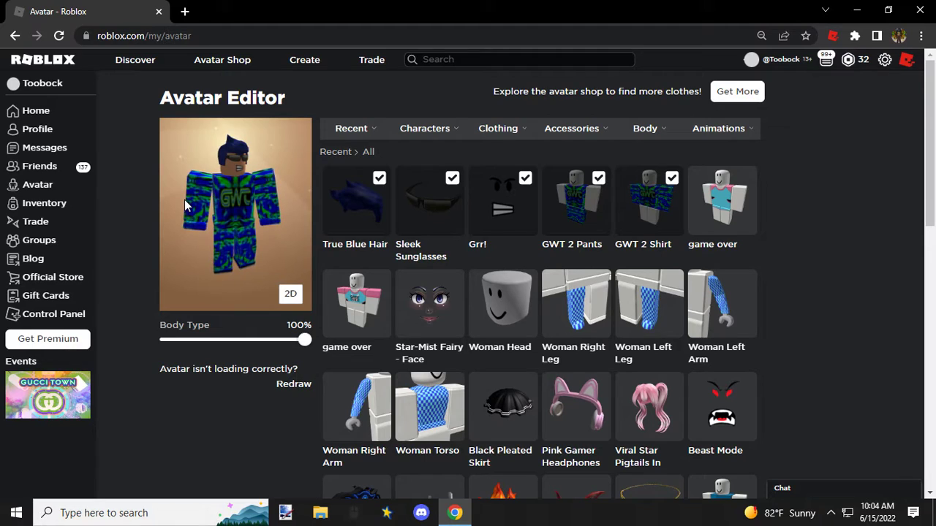
# Step: Shrink the browser window, open Saber Simulator from the Roblox home page, and join a 17 of 20 people server from its server list
pyautogui.click(889, 13)
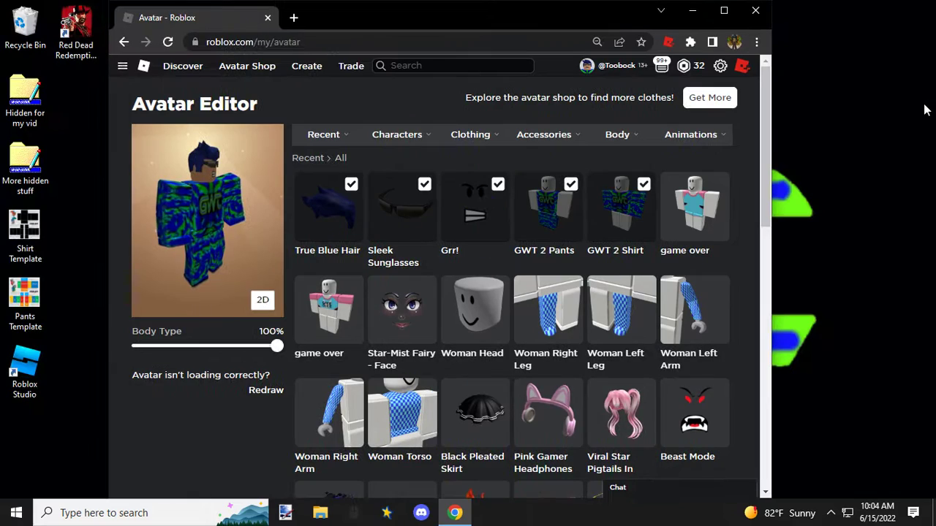
pyautogui.click(143, 66)
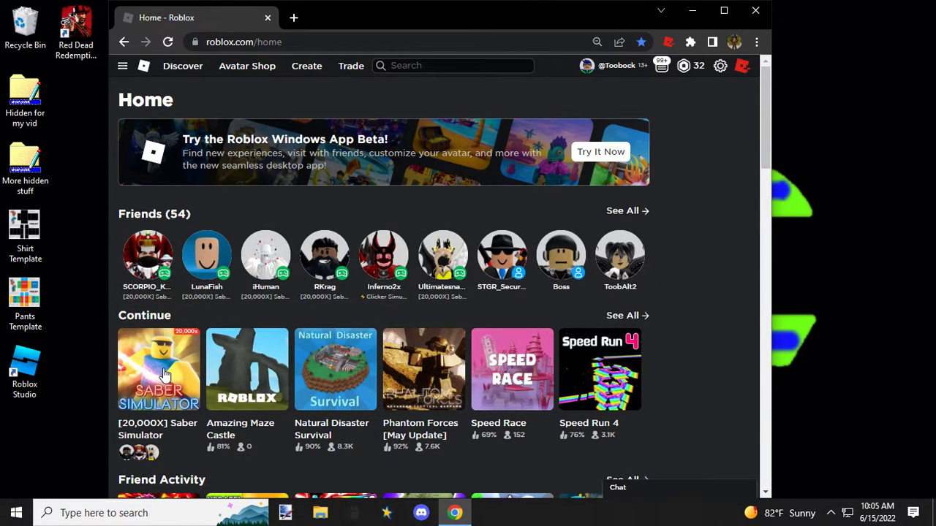
pyautogui.click(164, 374)
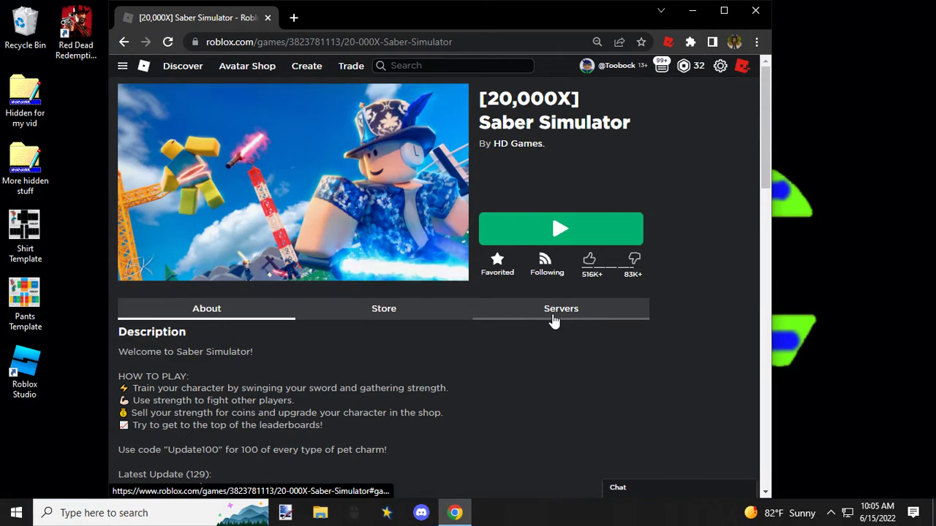
pyautogui.click(554, 318)
pyautogui.scroll(-10, 263, 313)
pyautogui.scroll(-15, 249, 314)
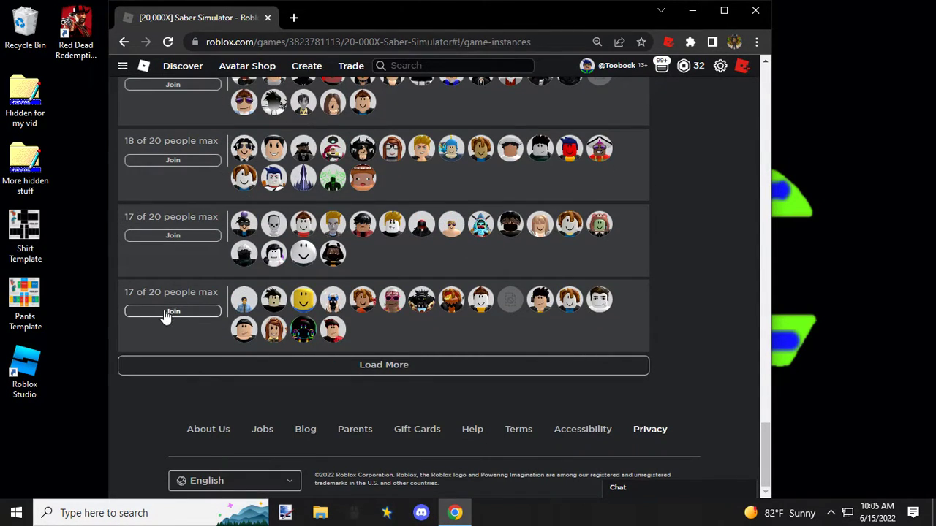
pyautogui.click(173, 312)
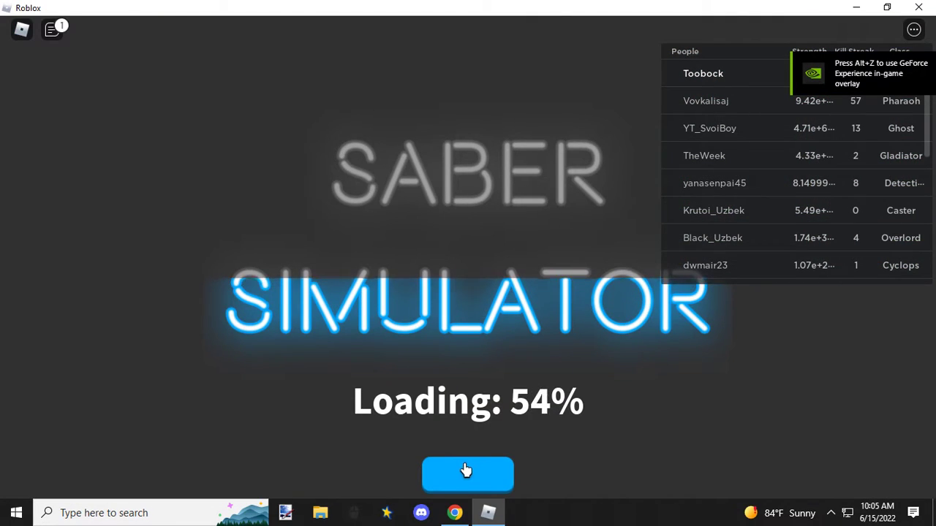
# Step: Hide the in-game player list and move the avatar with repeated double jumps up to the blue-roofed house on the cliff
pyautogui.click(466, 472)
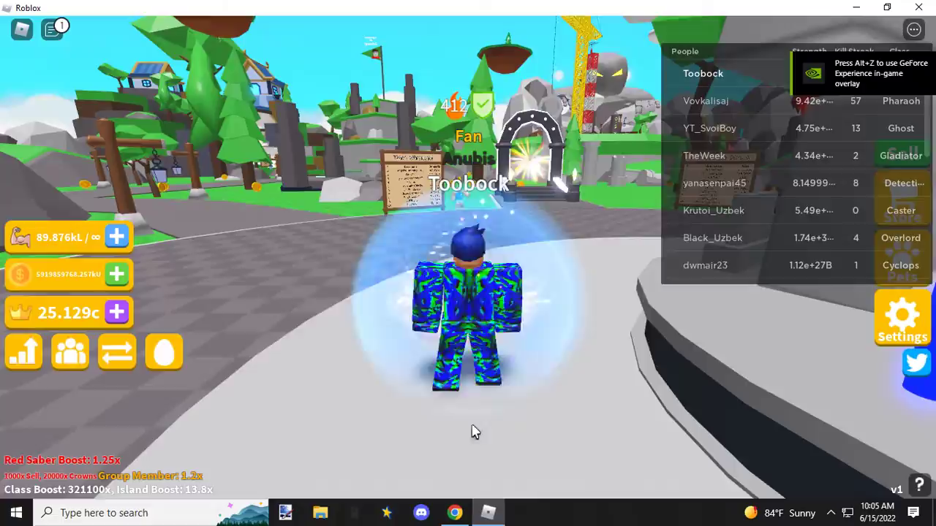
pyautogui.press('Tab')
pyautogui.press('w')
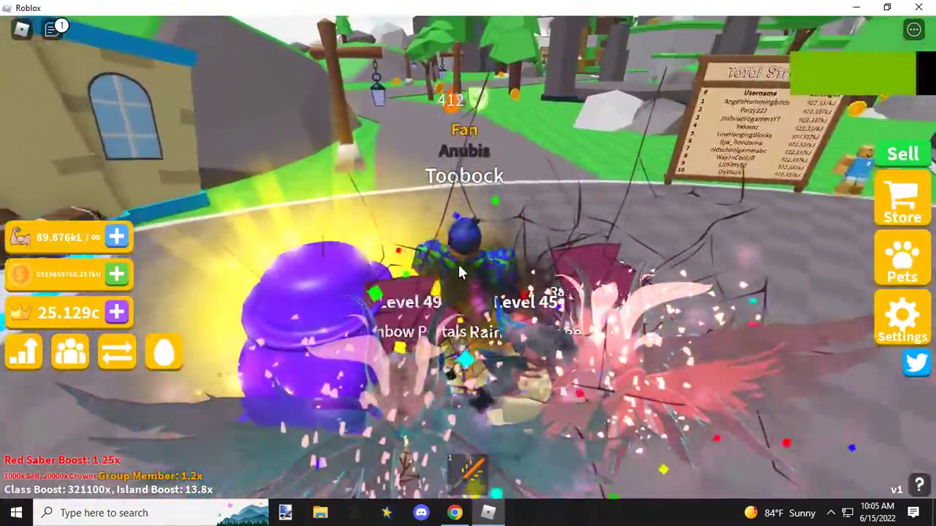
pyautogui.press('space')
pyautogui.press('space')
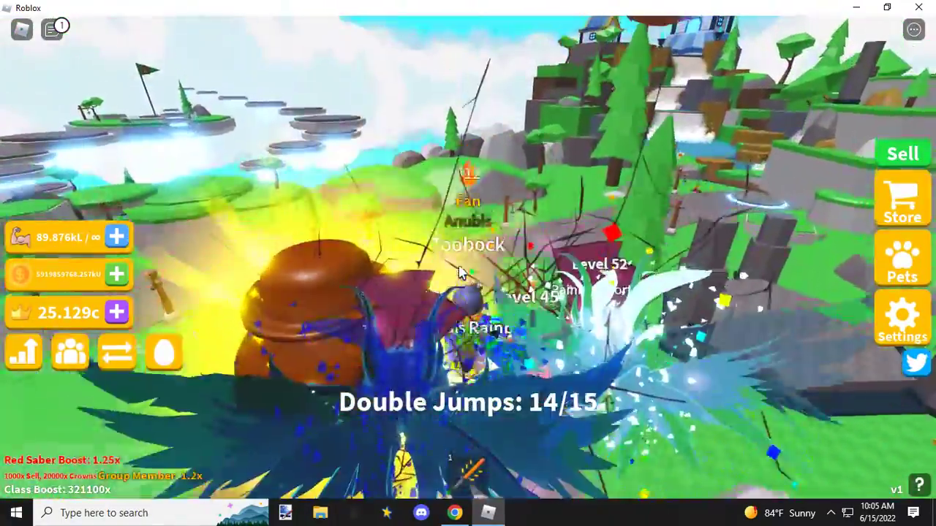
pyautogui.press('space')
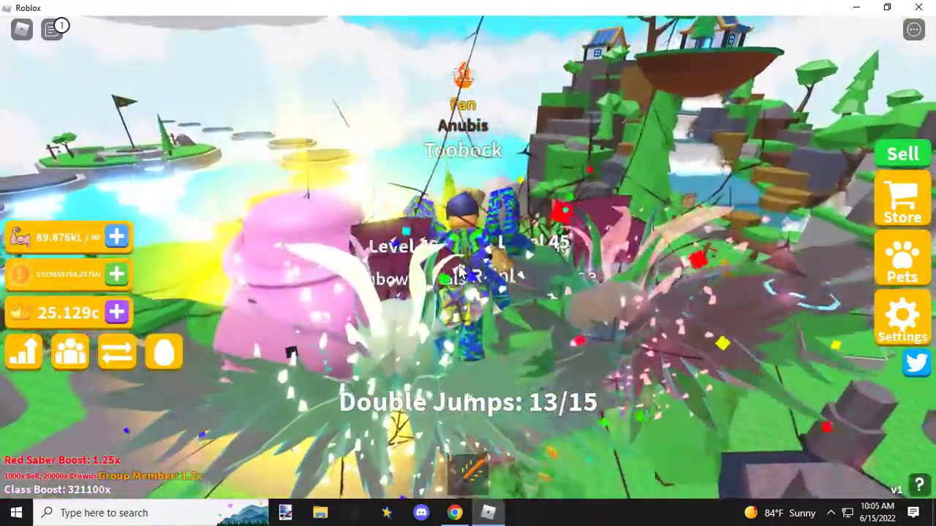
pyautogui.press('space')
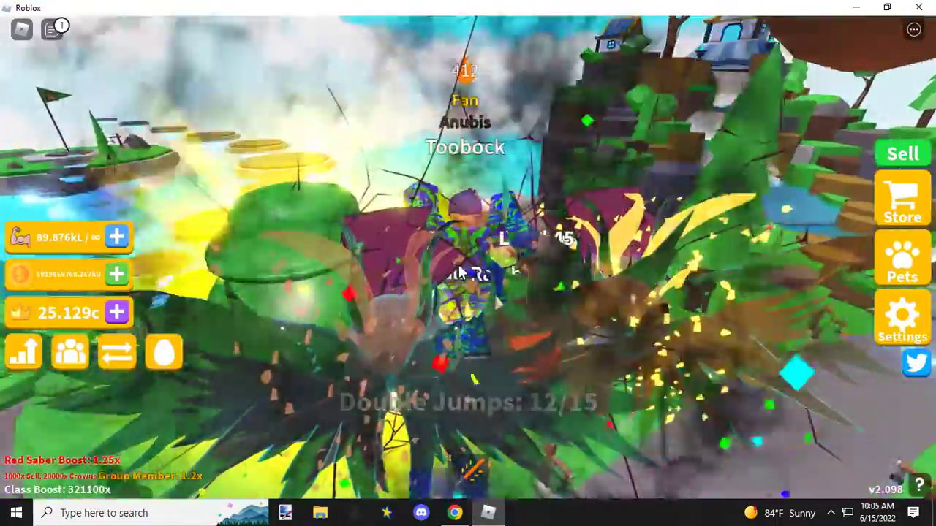
pyautogui.press('space')
pyautogui.press('space')
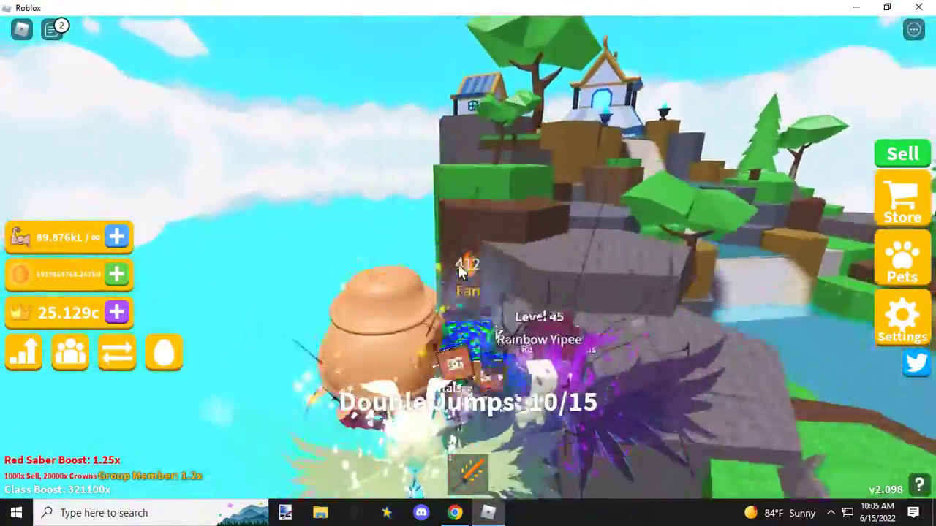
pyautogui.press('space')
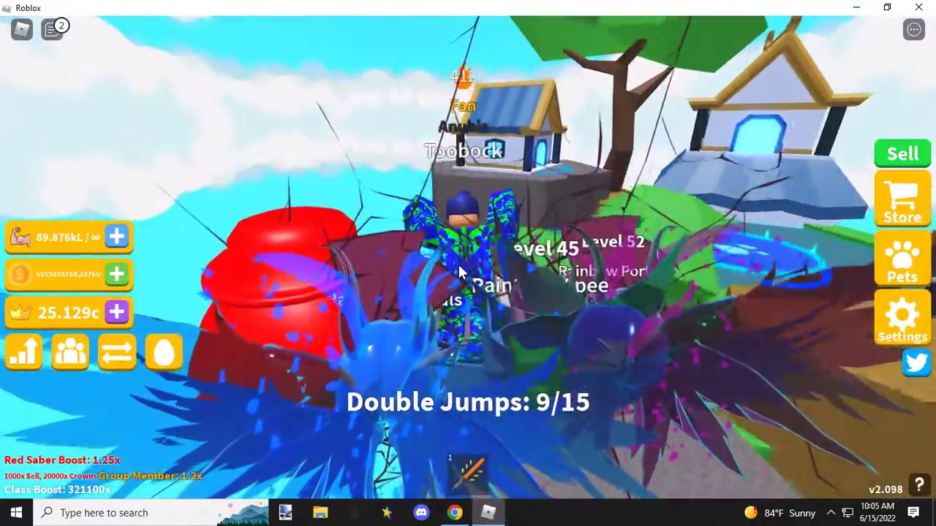
pyautogui.press('space')
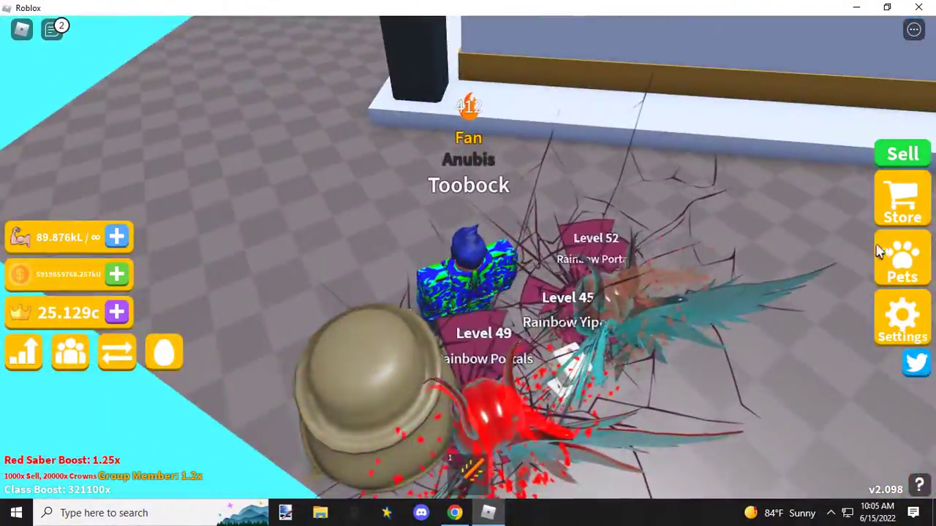
# Step: Unequip all four equipped Rainbow pets, levels 49, 45, 52 and 62, and close the pet inventory
pyautogui.click(886, 256)
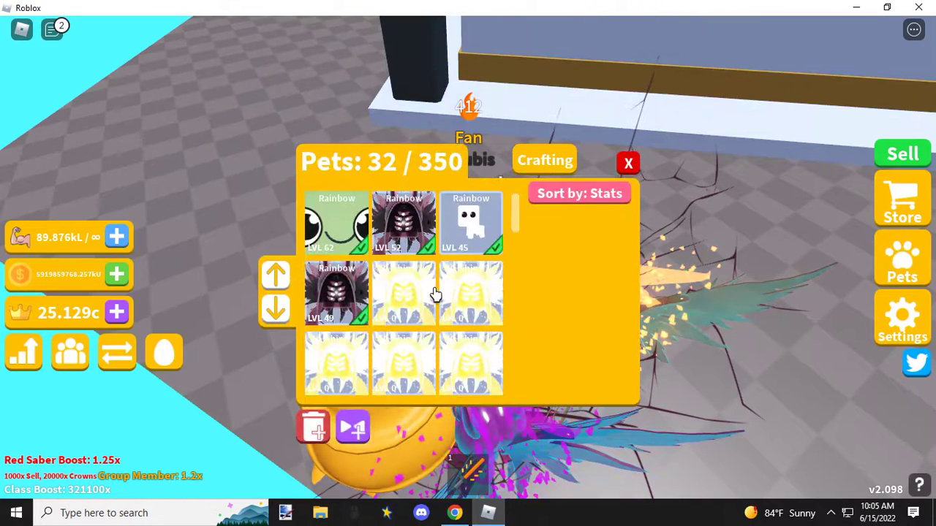
pyautogui.click(360, 300)
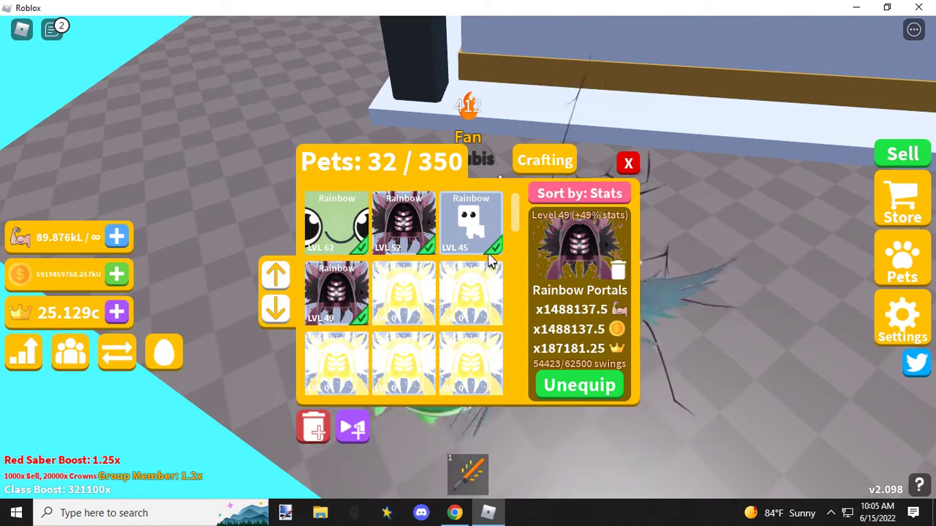
pyautogui.click(492, 252)
pyautogui.click(402, 234)
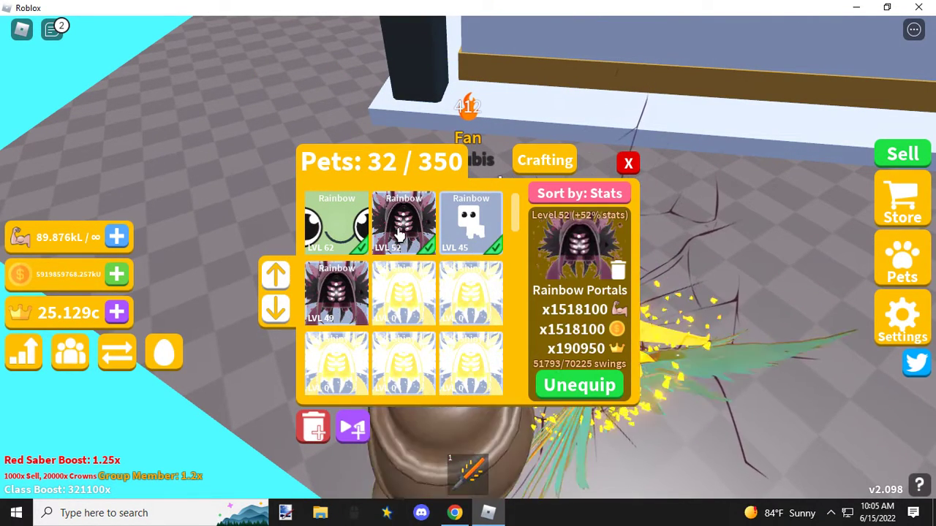
pyautogui.click(342, 232)
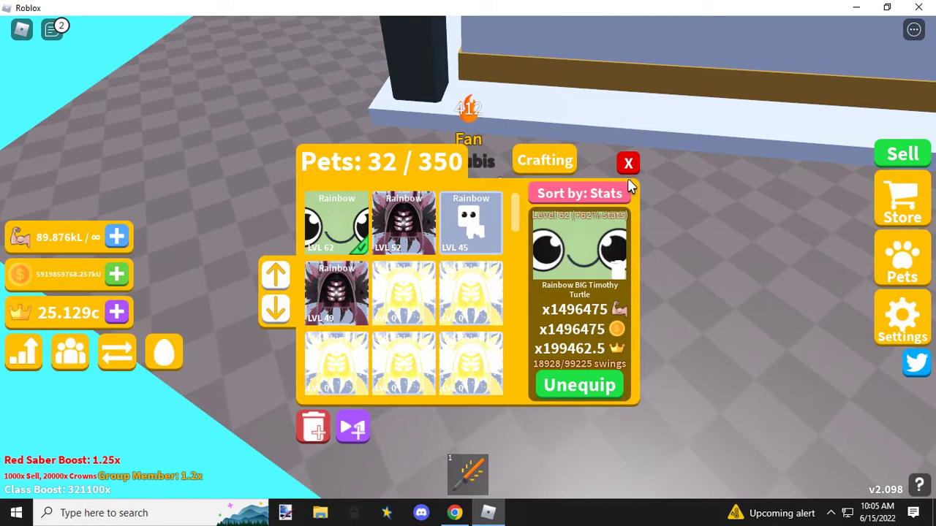
pyautogui.click(628, 163)
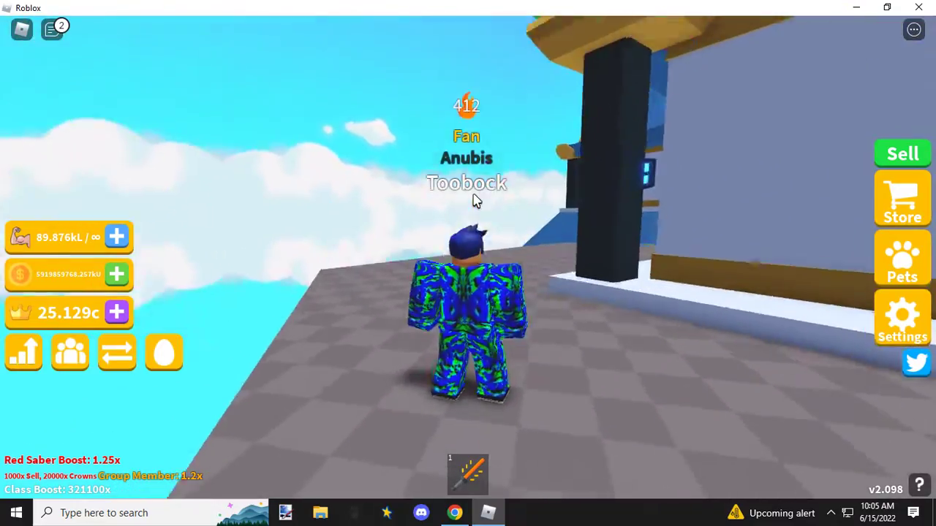
# Step: Examine the GWT outfit on the avatar in the game from the front, side and back, including a close-up
pyautogui.rightClick(475, 201)
pyautogui.press('w')
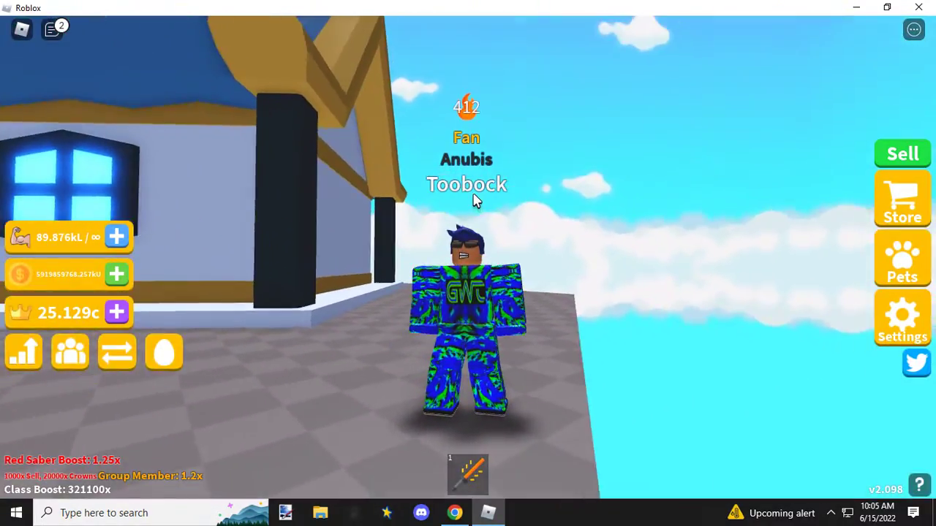
pyautogui.scroll(2, 473, 201)
pyautogui.rightClick(516, 264)
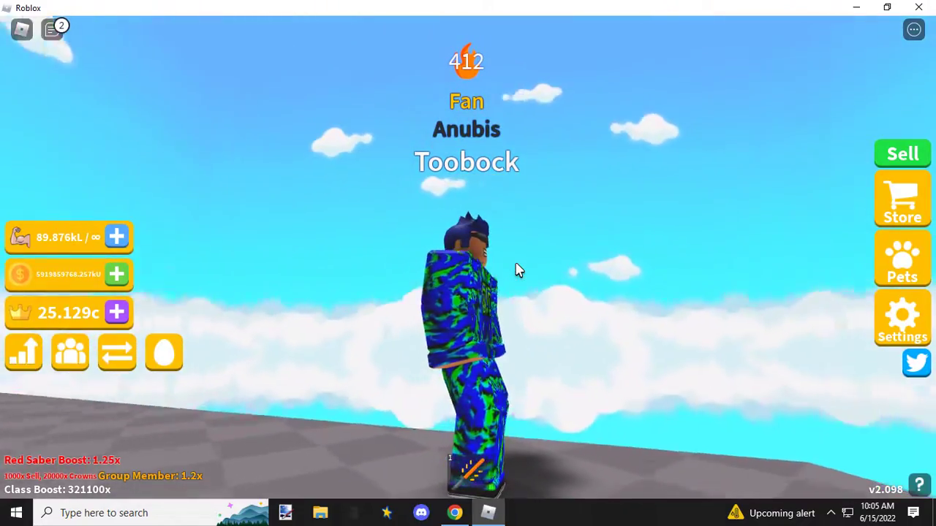
pyautogui.rightClick(515, 263)
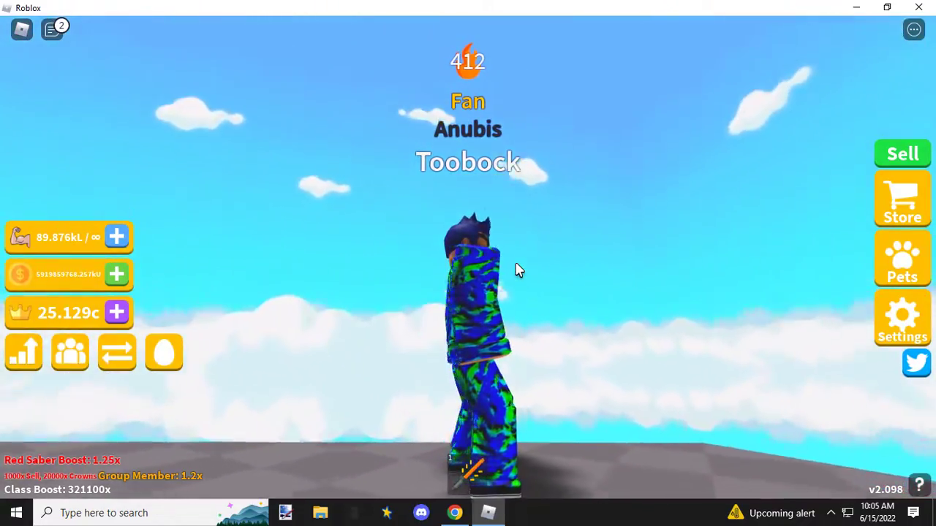
pyautogui.rightClick(516, 263)
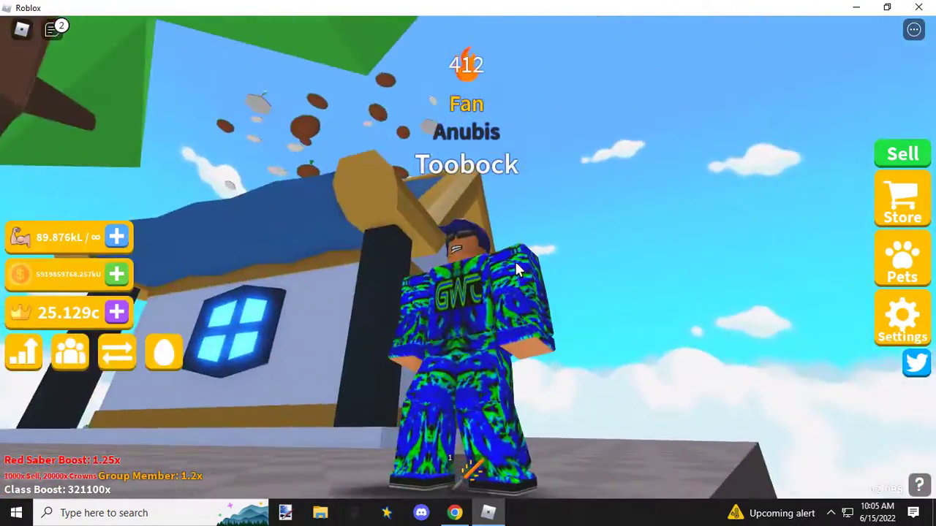
pyautogui.rightClick(515, 263)
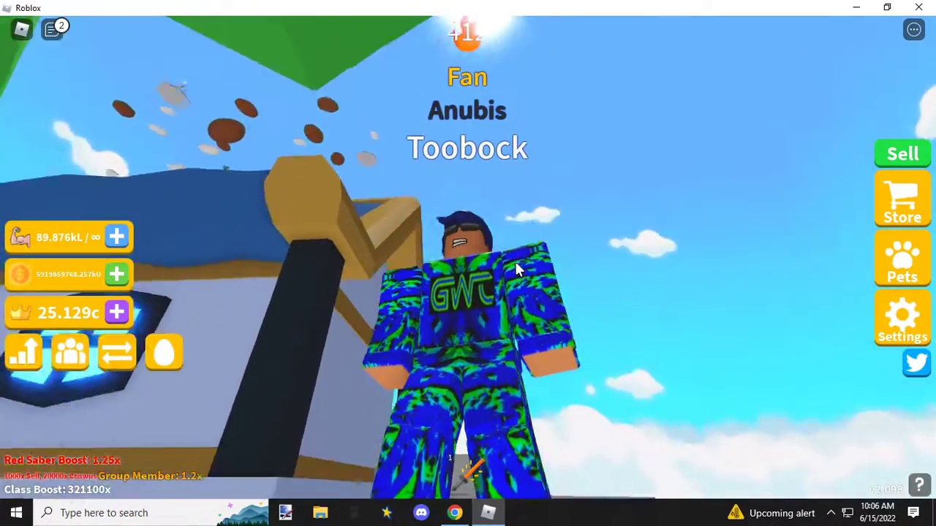
pyautogui.rightClick(515, 263)
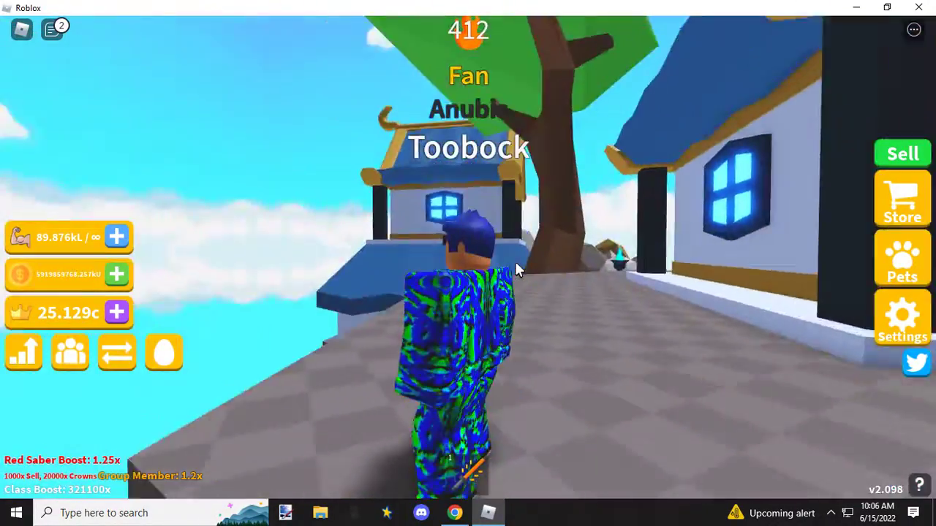
pyautogui.rightClick(515, 263)
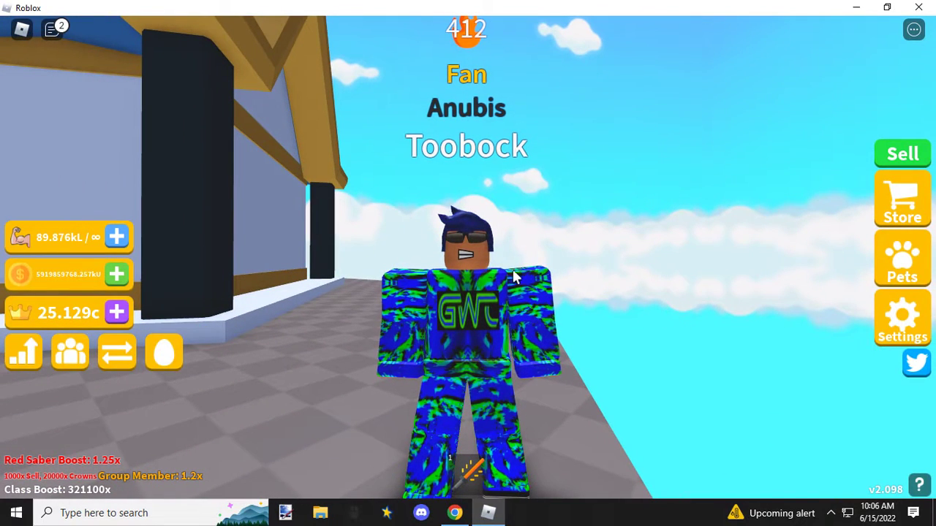
# Step: Switch back to the Chrome window and open the Avatar Editor
pyautogui.click(456, 513)
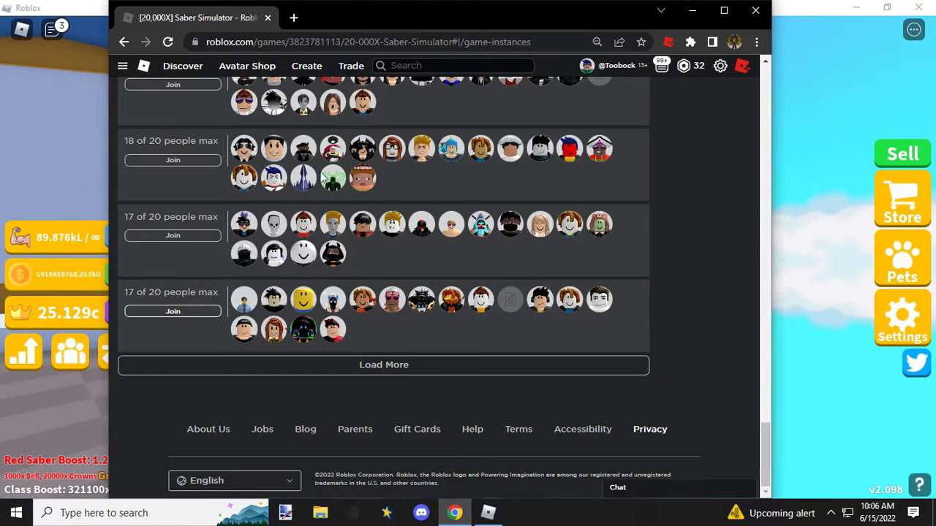
pyautogui.click(122, 66)
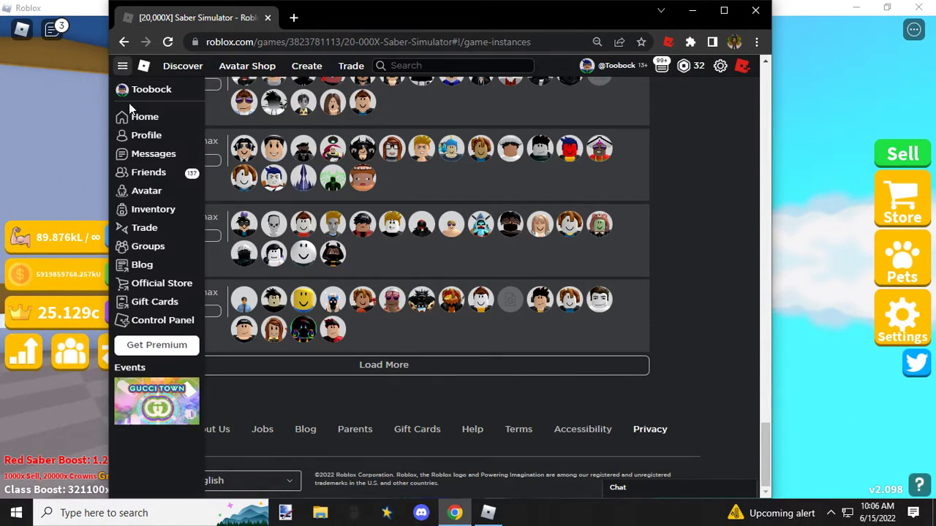
pyautogui.click(146, 192)
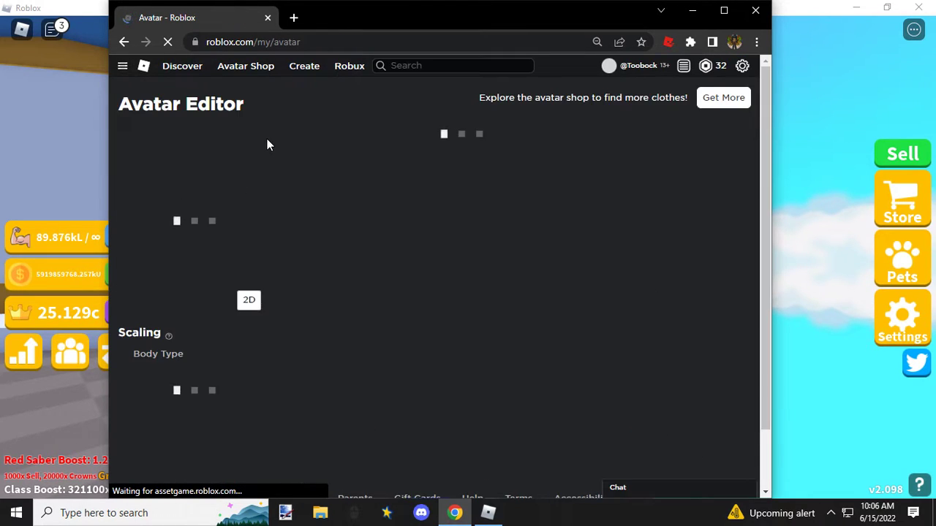
# Step: Give the avatar the Man Torso from the body torso collection
pyautogui.moveTo(318, 150)
pyautogui.moveTo(474, 142)
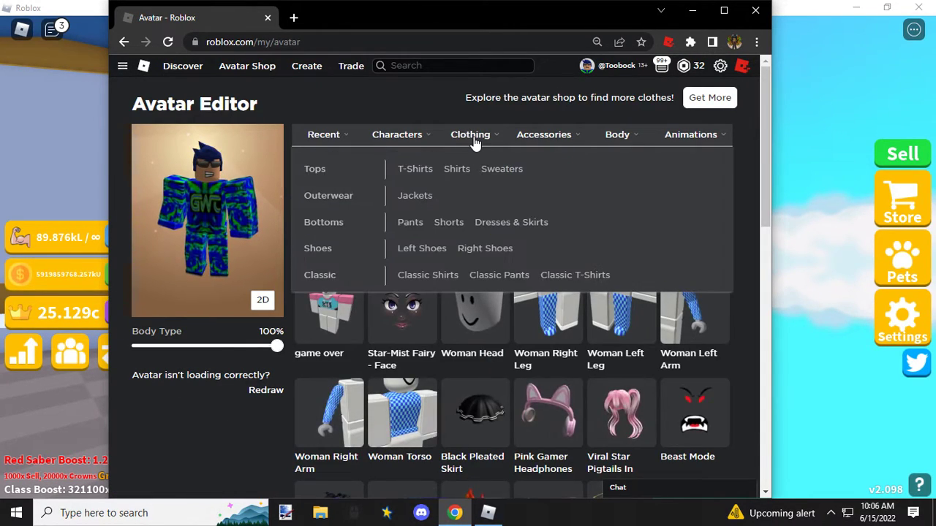
pyautogui.moveTo(619, 146)
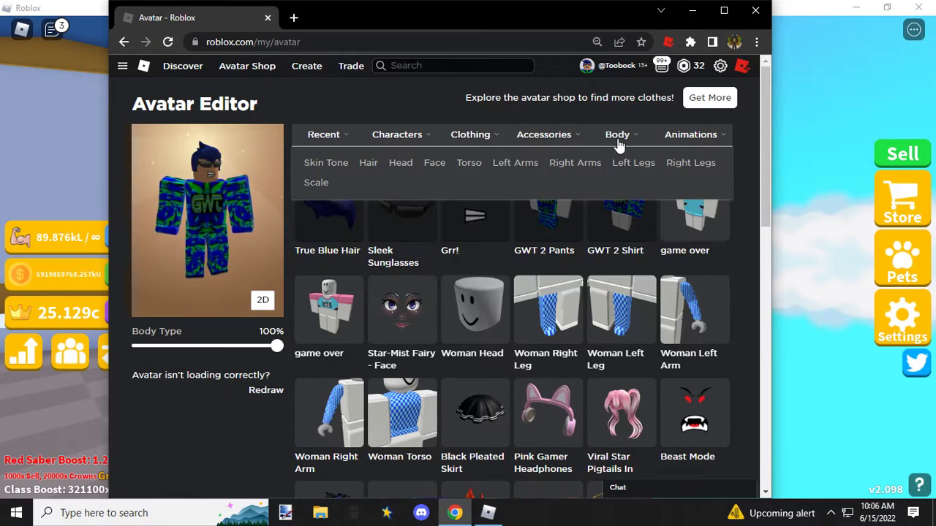
pyautogui.click(468, 164)
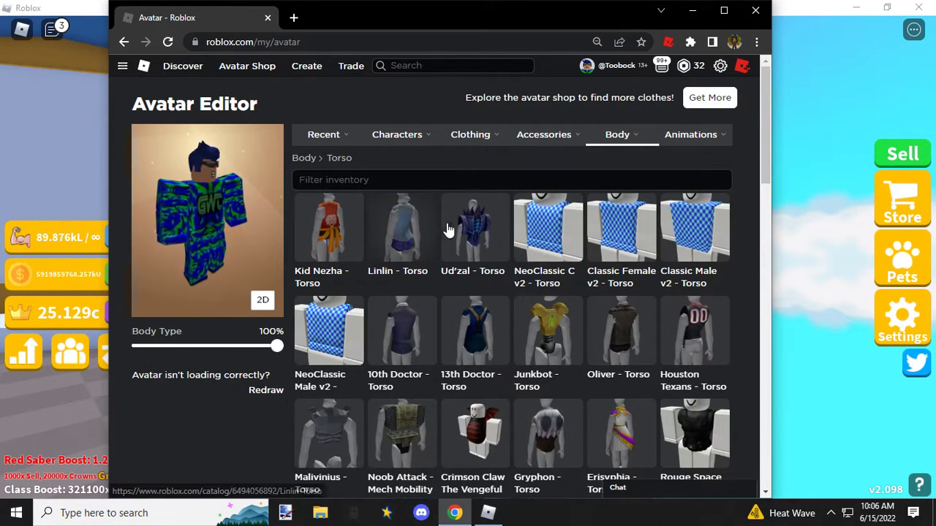
pyautogui.scroll(-10, 538, 220)
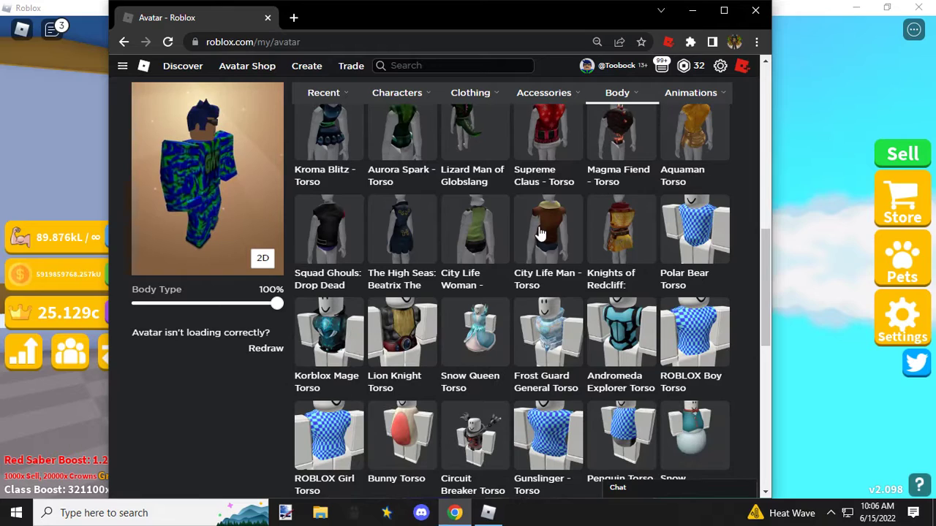
pyautogui.scroll(-3, 540, 232)
pyautogui.scroll(-3, 540, 233)
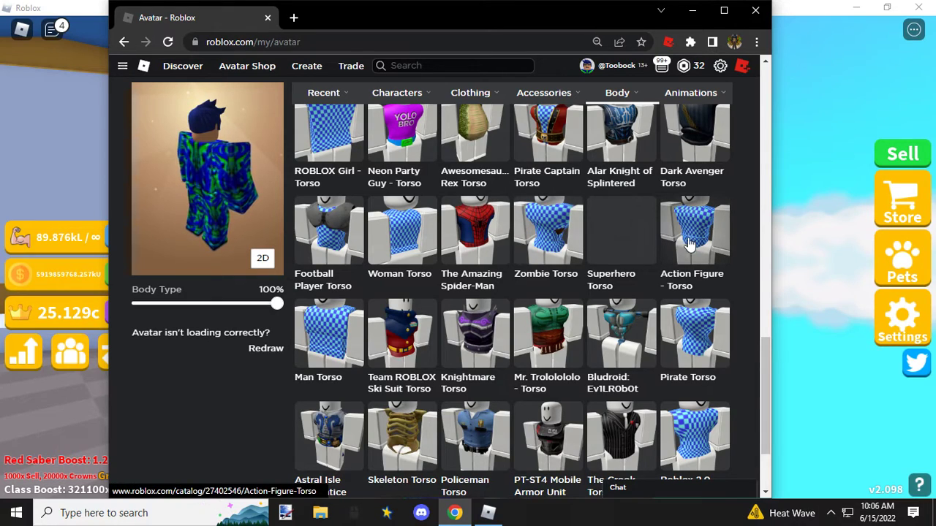
pyautogui.scroll(-1, 351, 285)
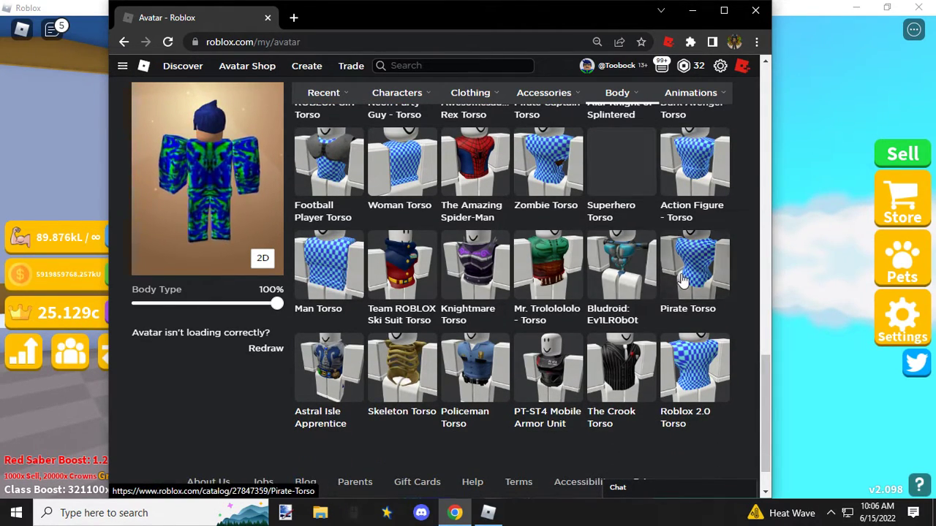
pyautogui.click(323, 257)
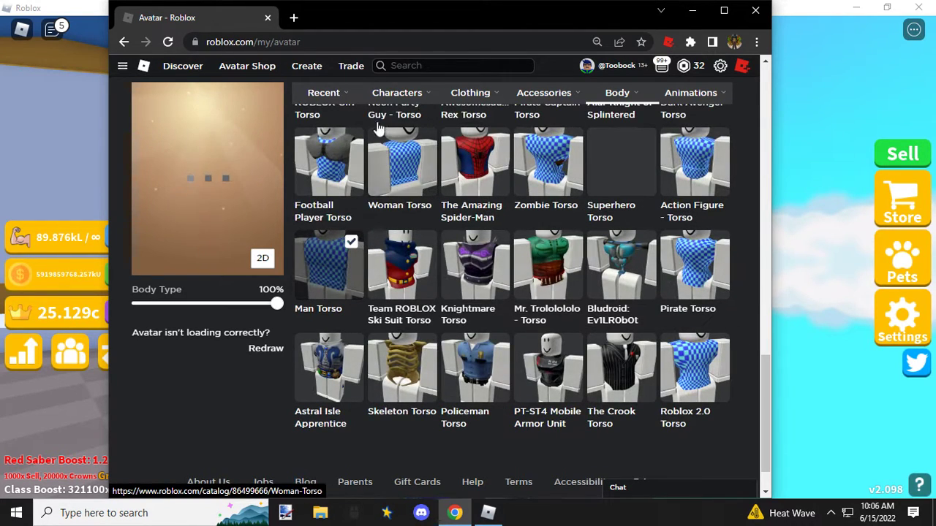
# Step: Dress the avatar in the Man costume from the purchased characters
pyautogui.moveTo(426, 96)
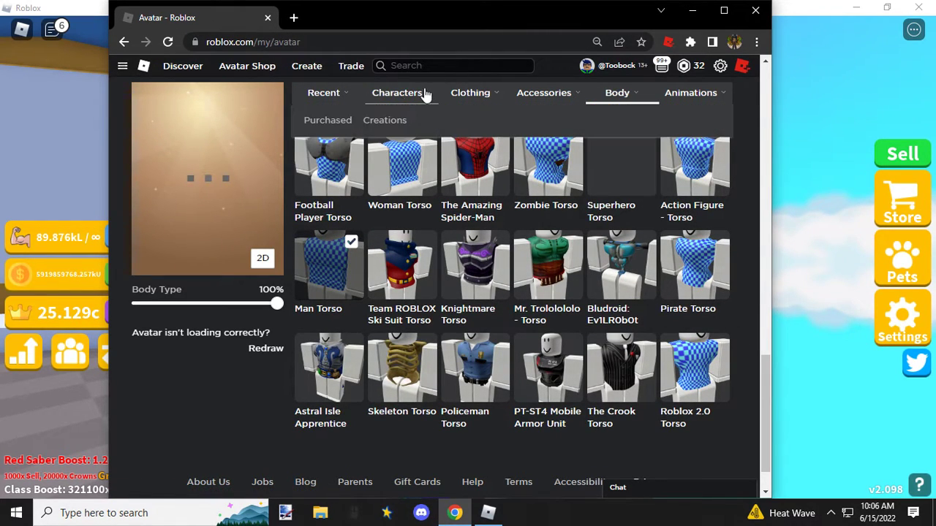
pyautogui.click(348, 124)
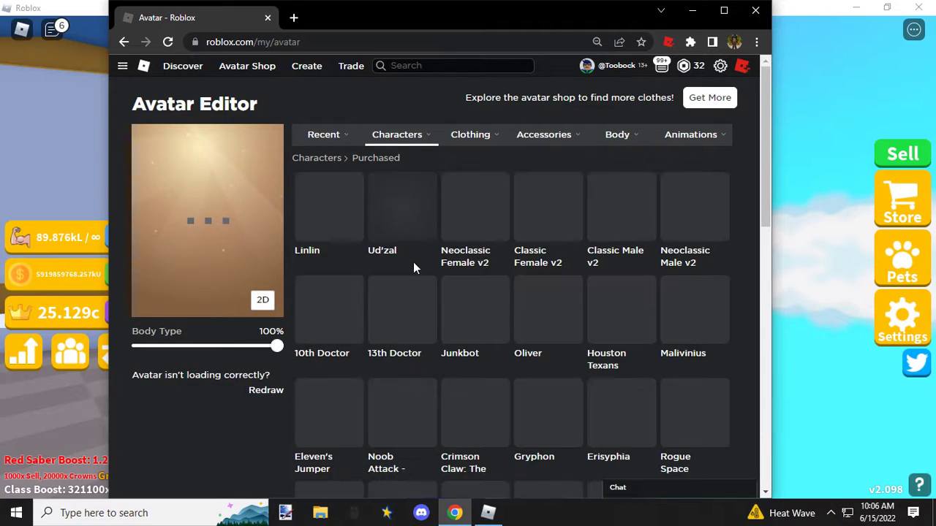
pyautogui.scroll(-5, 438, 219)
pyautogui.scroll(-5, 480, 277)
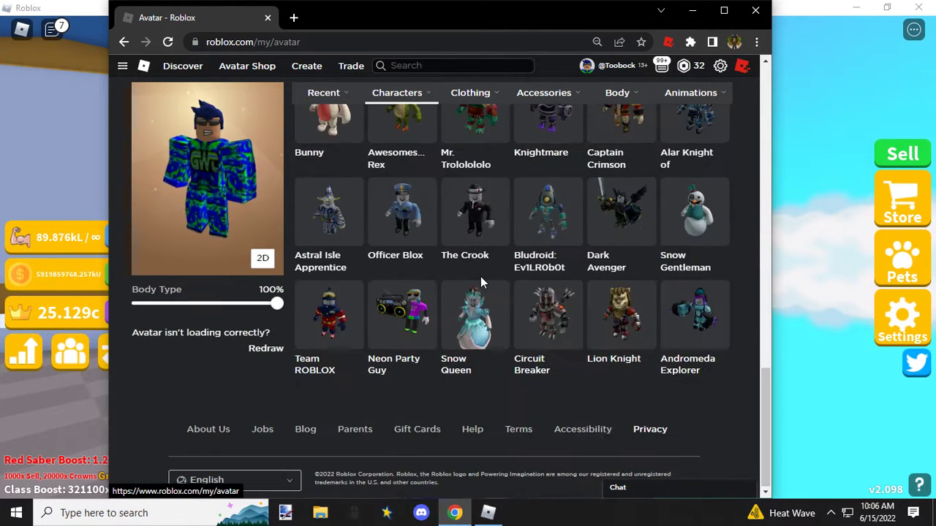
pyautogui.scroll(2, 417, 236)
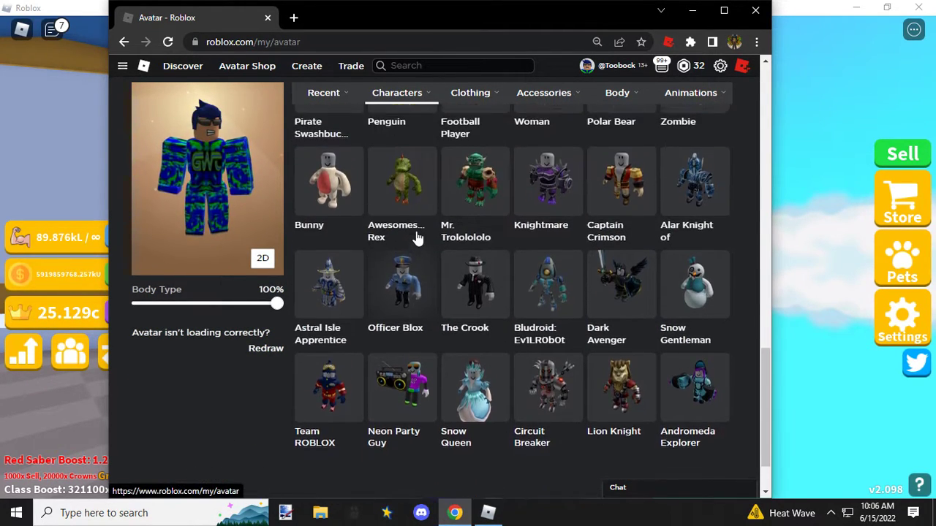
pyautogui.scroll(2, 409, 201)
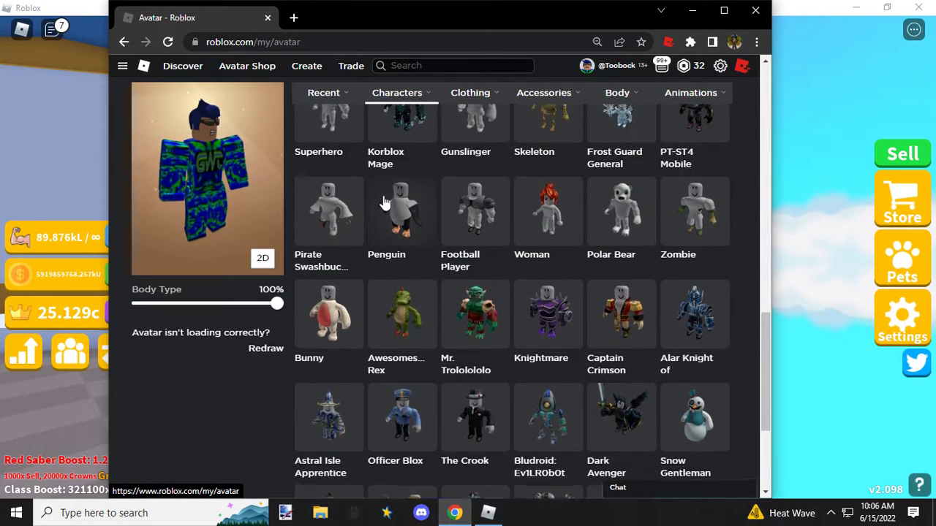
pyautogui.scroll(2, 462, 219)
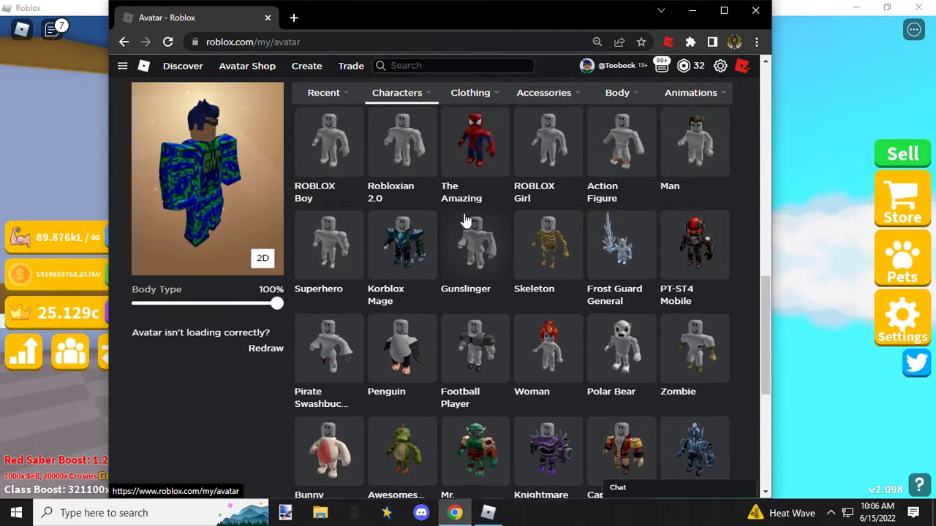
pyautogui.click(699, 213)
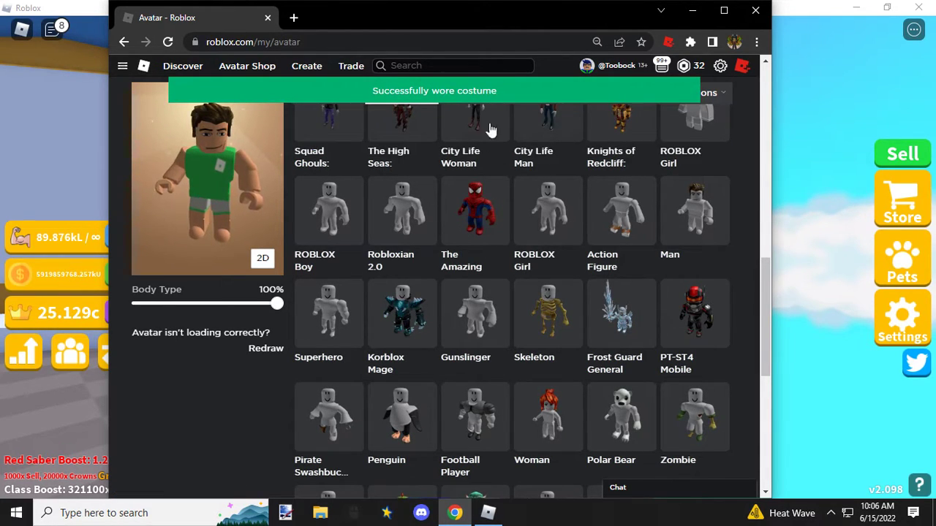
# Step: Give the avatar the Grr! face from the body face collection
pyautogui.moveTo(620, 99)
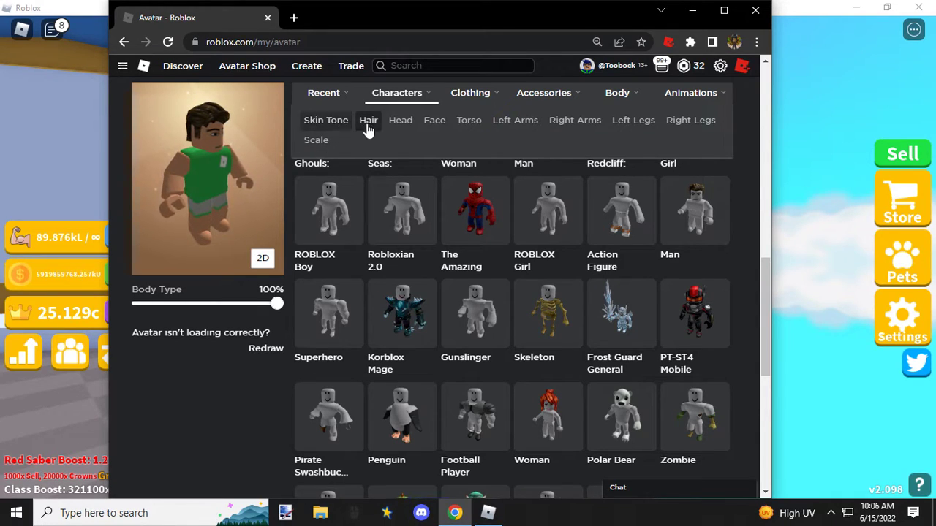
pyautogui.click(422, 123)
pyautogui.moveTo(605, 146)
pyautogui.moveTo(557, 147)
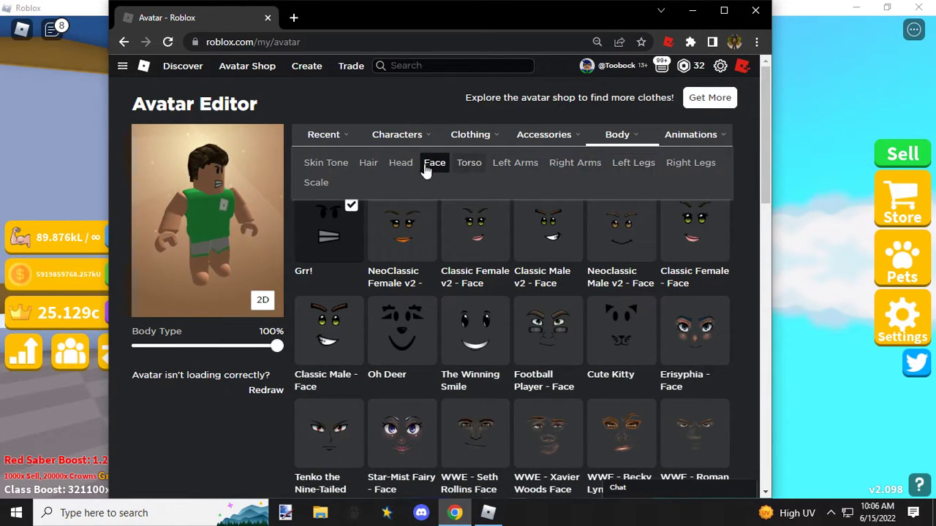
# Step: Give the avatar the True Blue Hair from the body hair collection
pyautogui.click(378, 168)
pyautogui.scroll(-5, 358, 292)
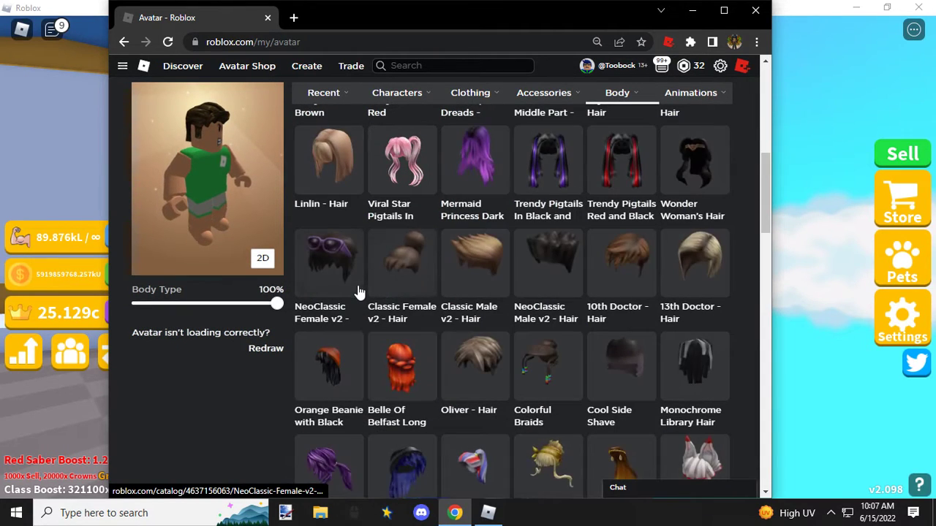
pyautogui.scroll(-10, 358, 292)
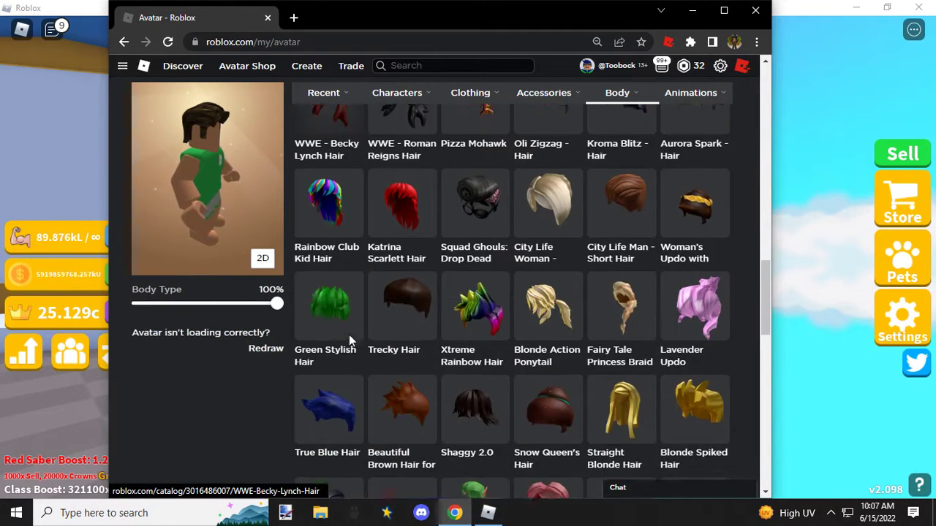
pyautogui.scroll(-1, 349, 336)
pyautogui.click(336, 203)
# Step: Put the Sleek Sunglasses from the face accessories on the avatar
pyautogui.moveTo(528, 109)
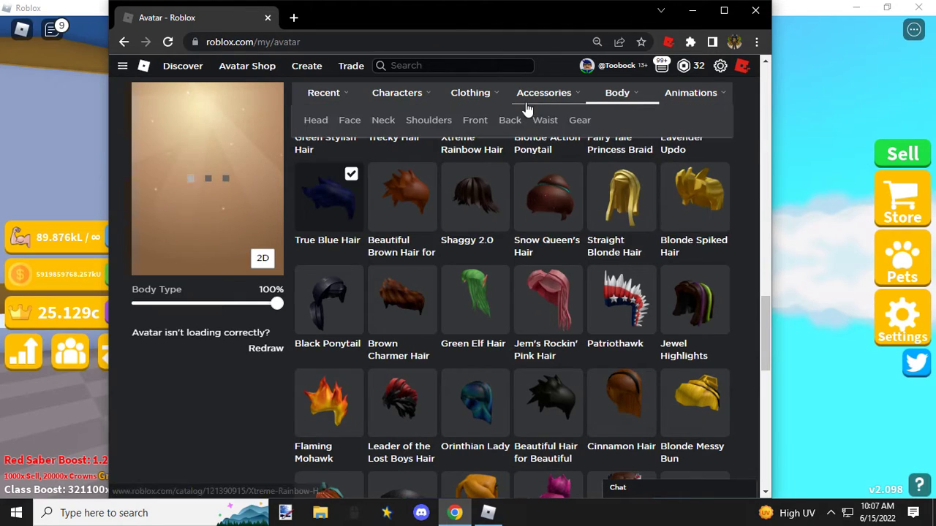
pyautogui.click(349, 122)
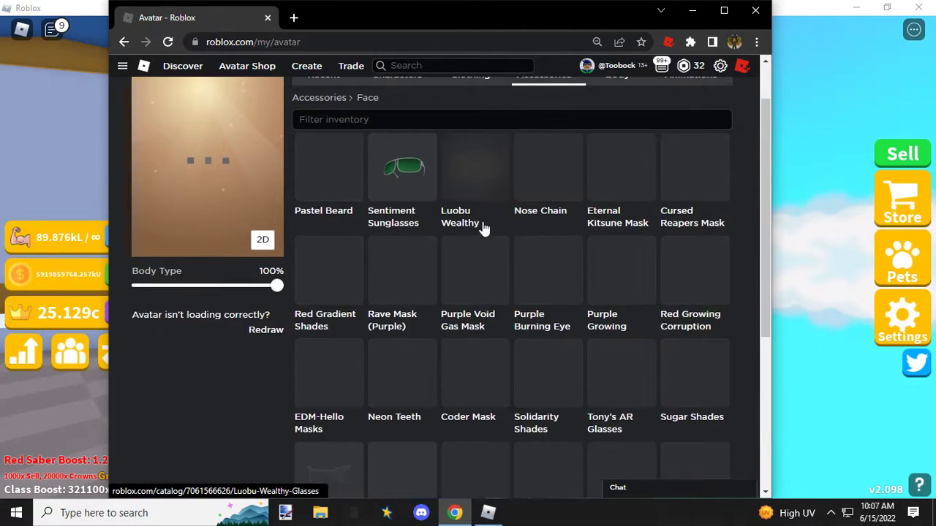
pyautogui.scroll(-5, 482, 227)
pyautogui.scroll(2, 484, 223)
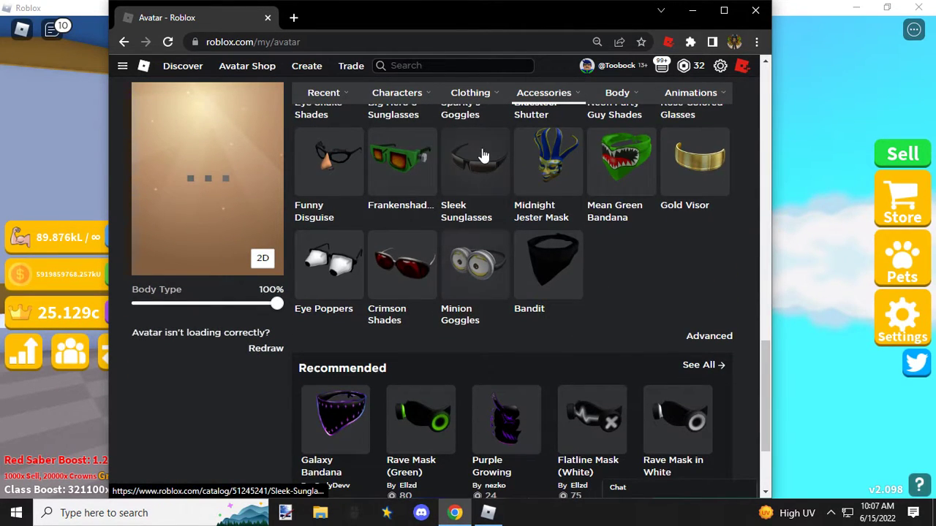
pyautogui.click(484, 154)
# Step: Dress the avatar in the custom GWT 2 shirt from the classic shirts
pyautogui.moveTo(548, 102)
pyautogui.moveTo(472, 102)
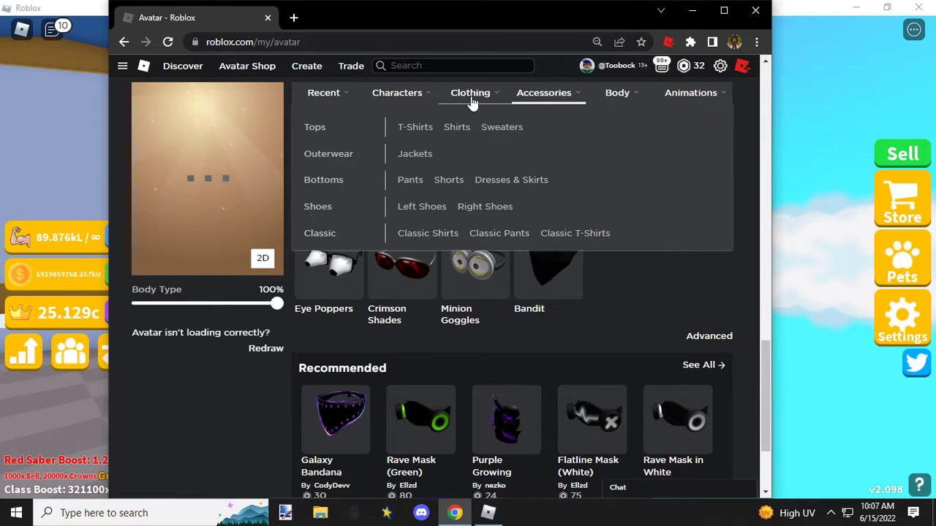
pyautogui.click(431, 228)
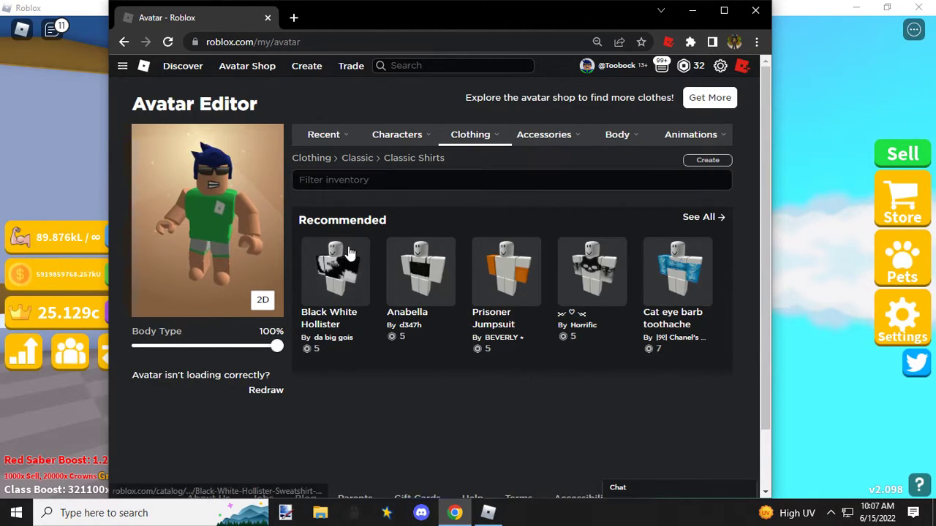
pyautogui.click(350, 241)
# Step: Dress the avatar in the GWT 2 Pants from the classic pants
pyautogui.moveTo(472, 141)
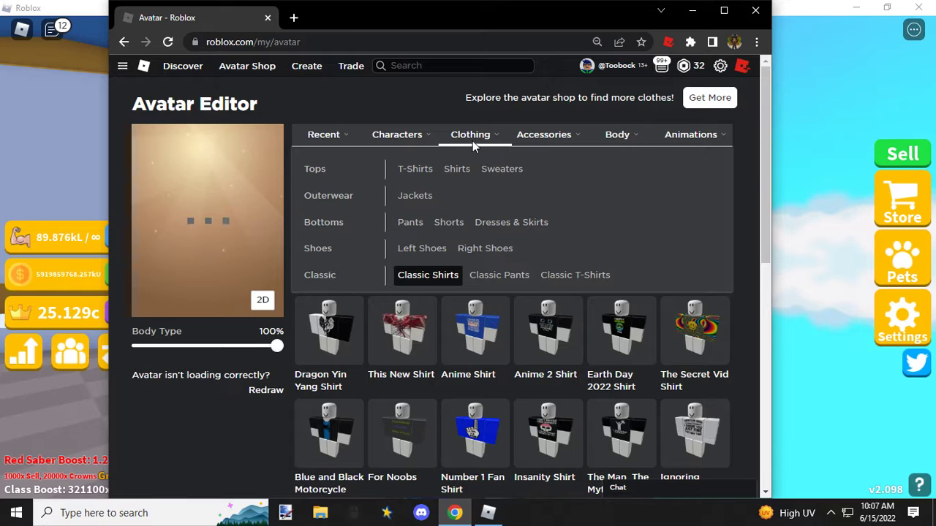
pyautogui.click(453, 272)
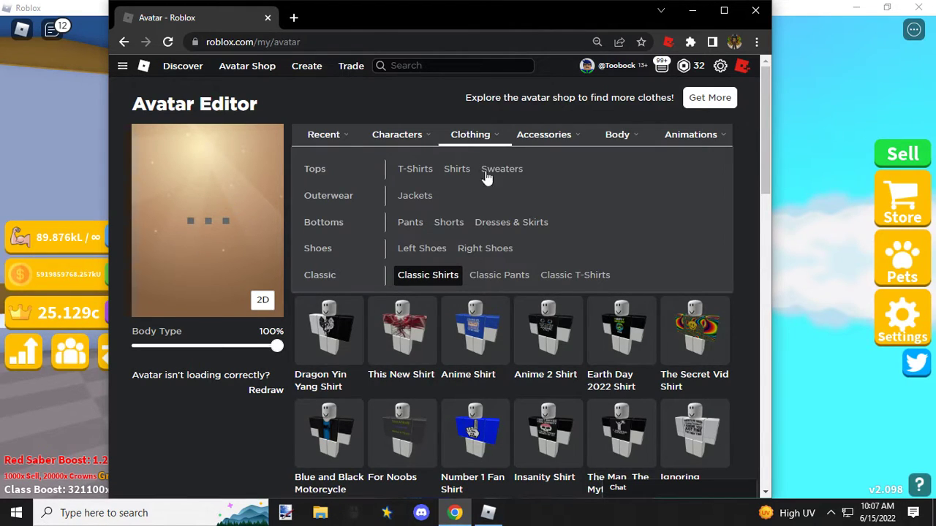
pyautogui.click(495, 275)
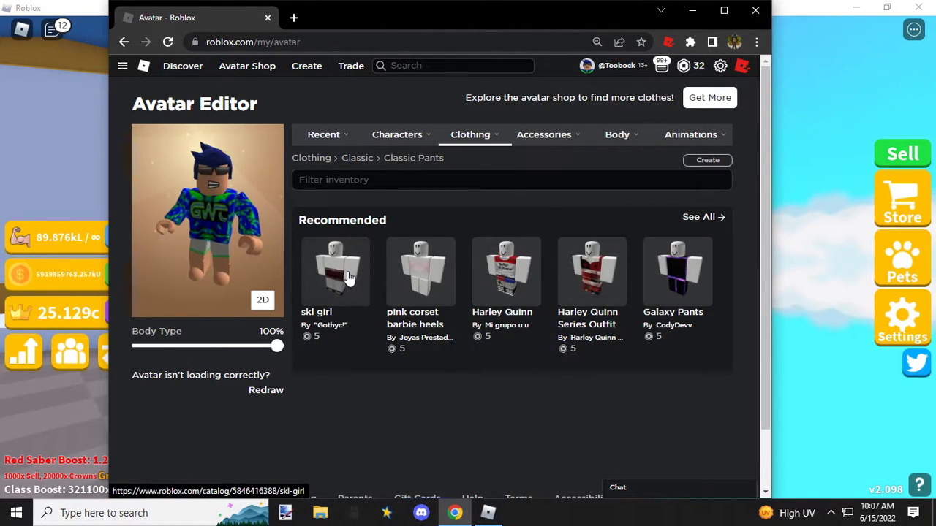
pyautogui.click(349, 274)
# Step: Set the avatar's height to 105% in the body scale settings
pyautogui.moveTo(626, 137)
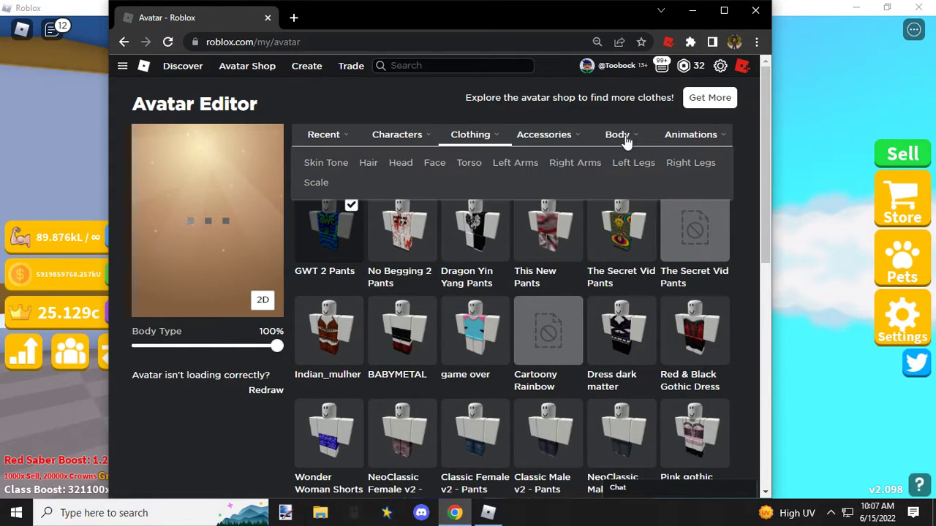
pyautogui.click(334, 187)
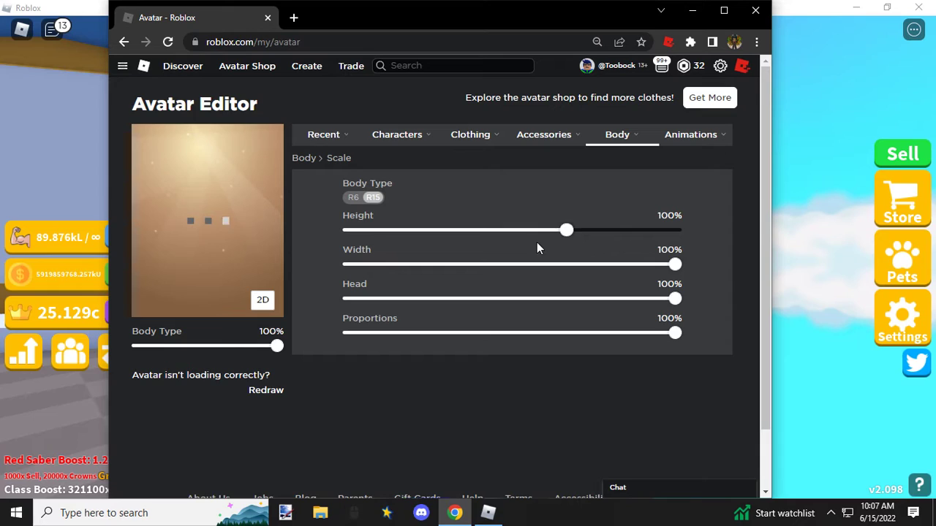
pyautogui.moveTo(565, 230); pyautogui.dragTo(716, 247)
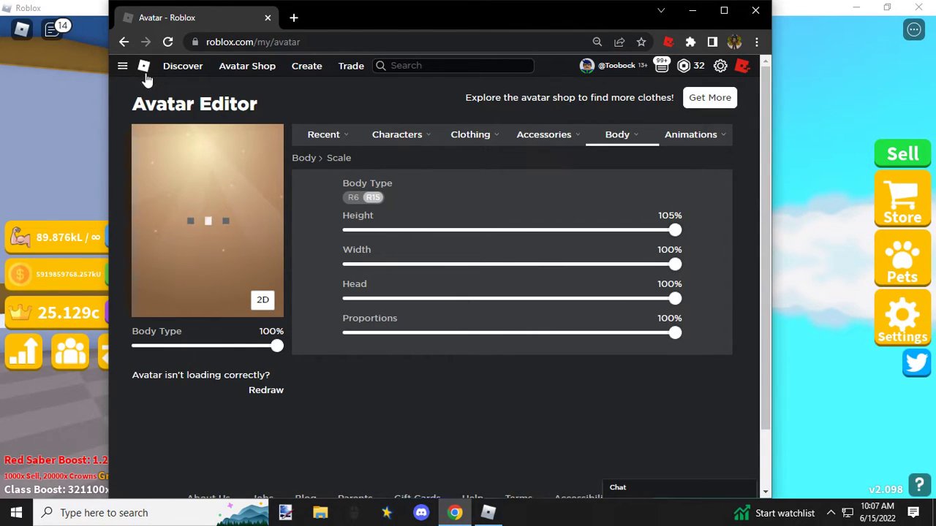
# Step: Switch back to the Roblox game and reset the character to load the changed avatar
pyautogui.click(62, 140)
pyautogui.press('Escape')
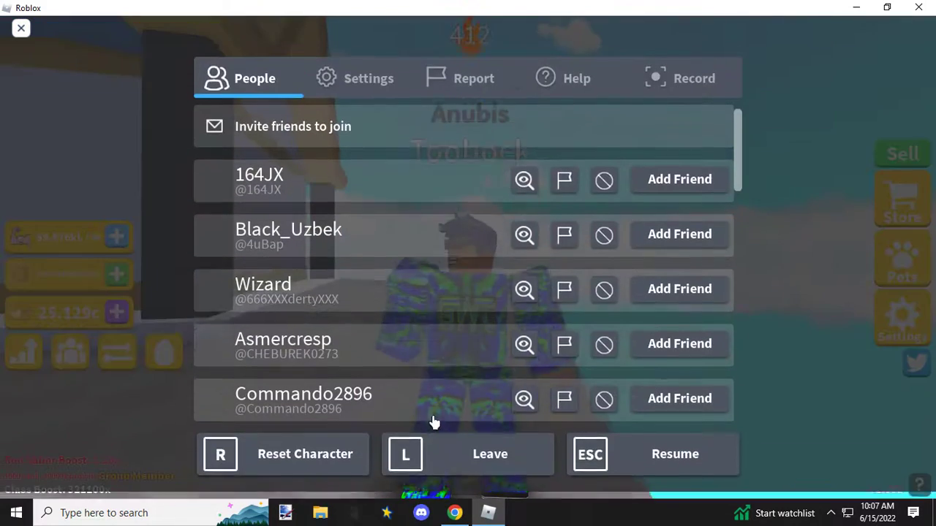
pyautogui.click(308, 483)
pyautogui.click(415, 272)
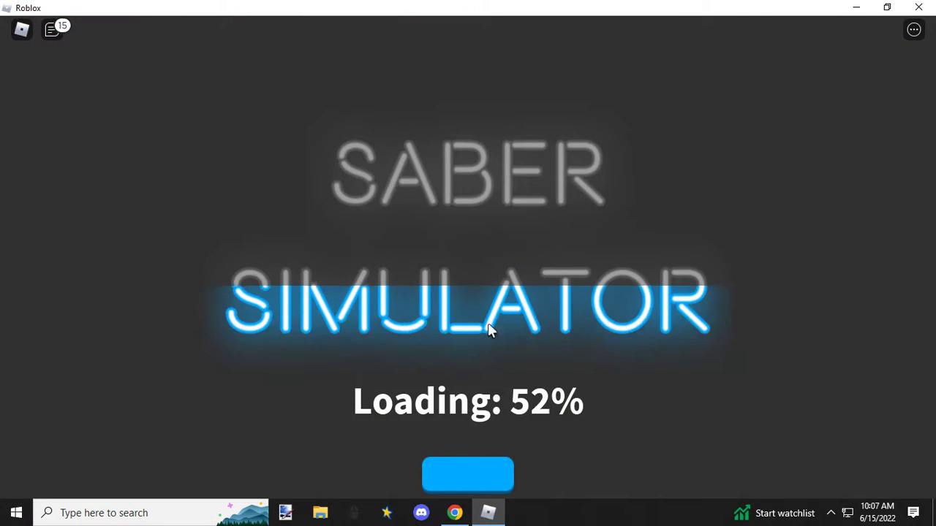
# Step: Walk the avatar from the spawn area past the eggs to the central statue plaza
pyautogui.click(484, 471)
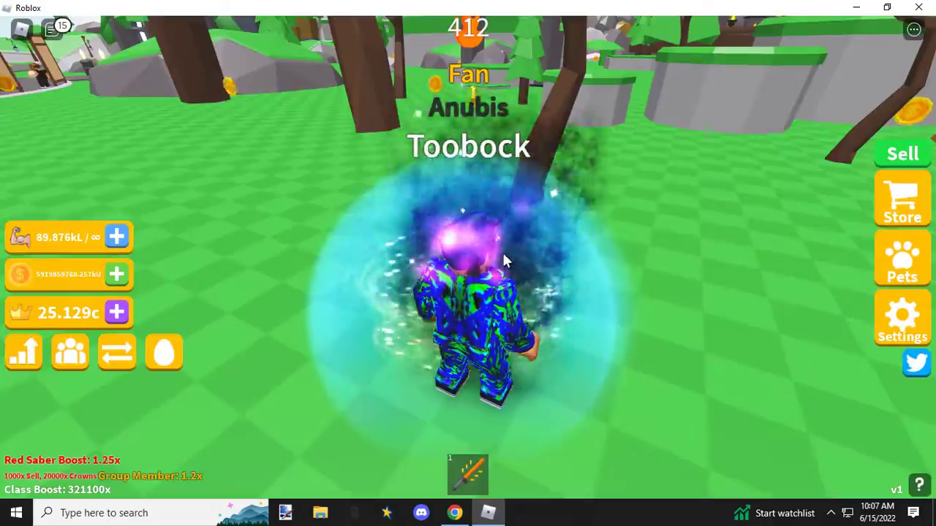
pyautogui.press('w')
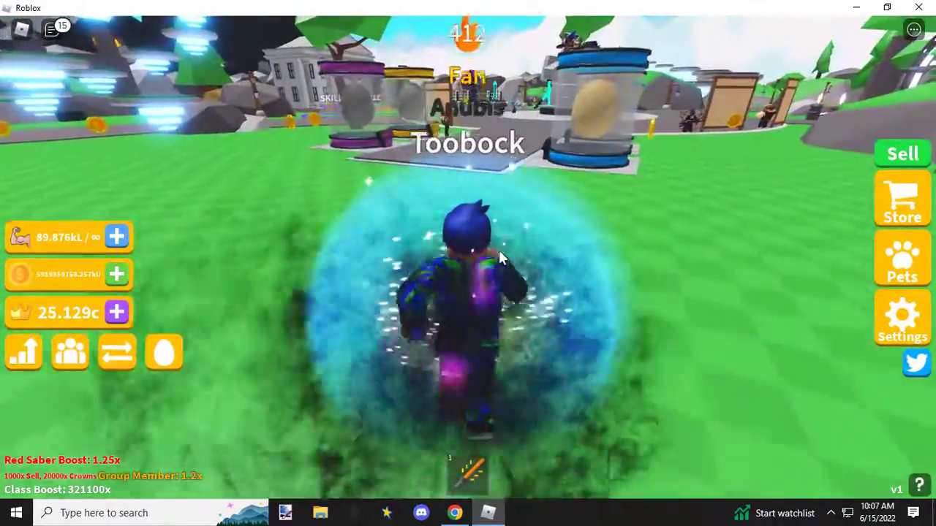
pyautogui.press('w')
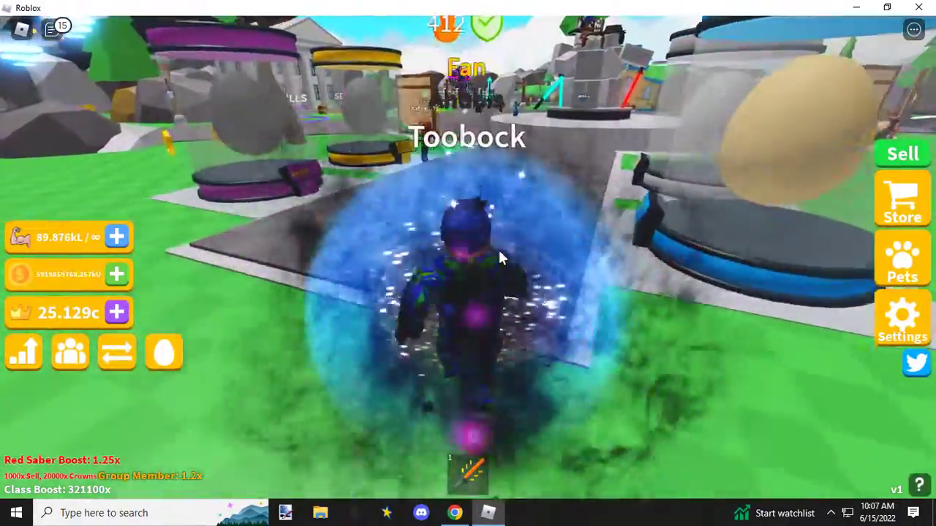
pyautogui.press('w')
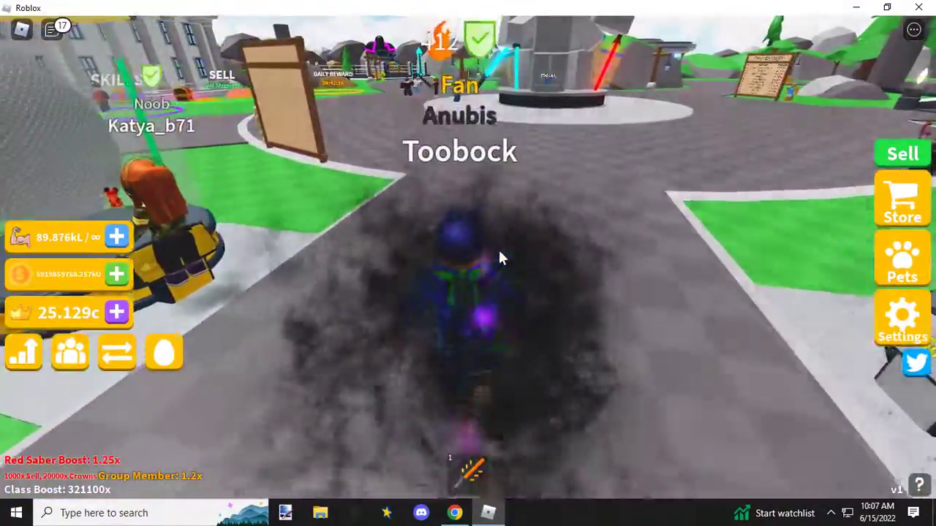
pyautogui.press('w')
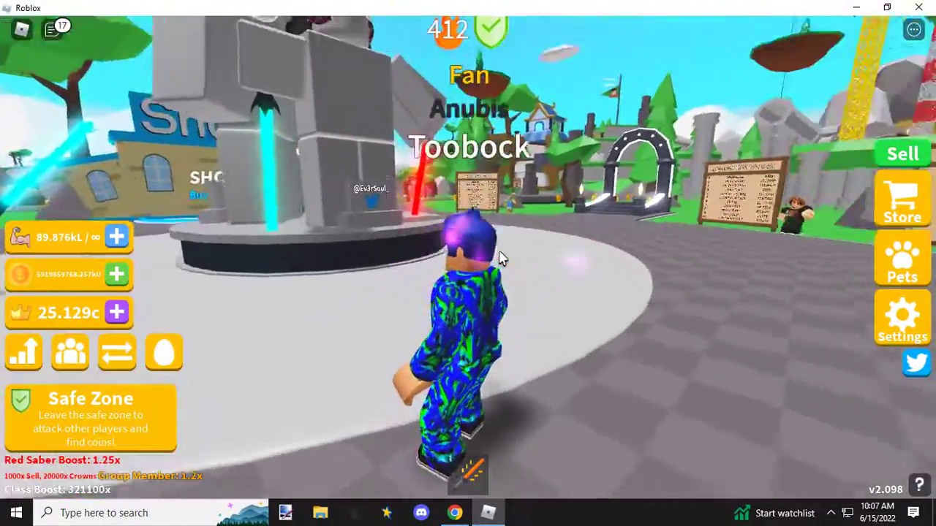
# Step: Examine the GWT outfit on the rebuilt avatar from the front, side and back in the game
pyautogui.rightClick(499, 252)
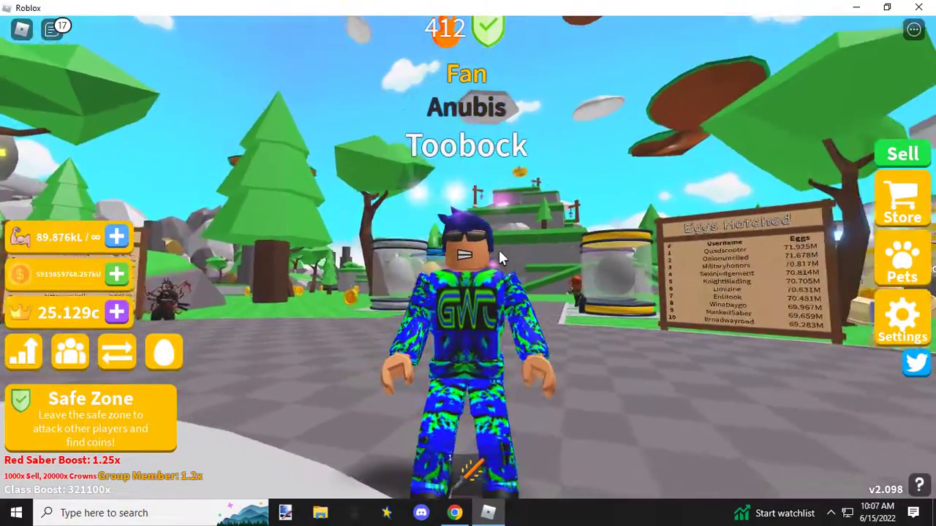
pyautogui.rightClick(499, 252)
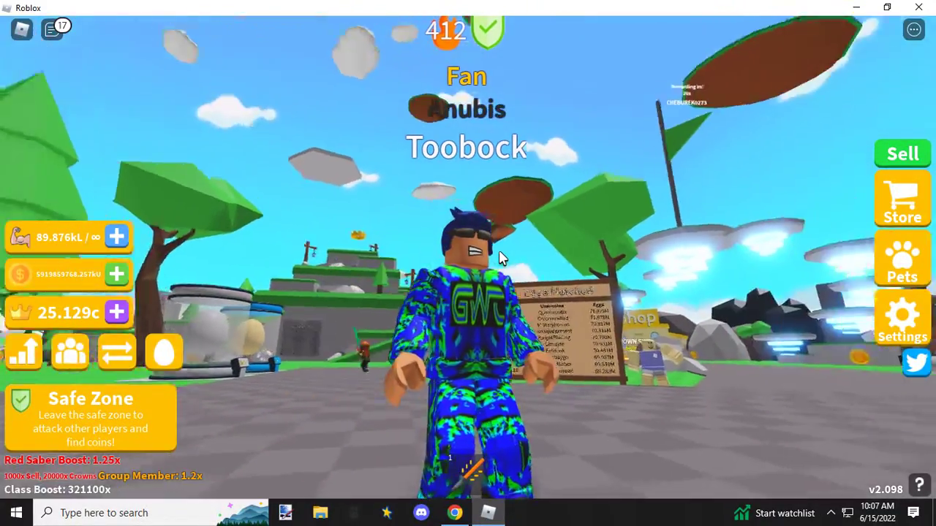
pyautogui.rightClick(499, 251)
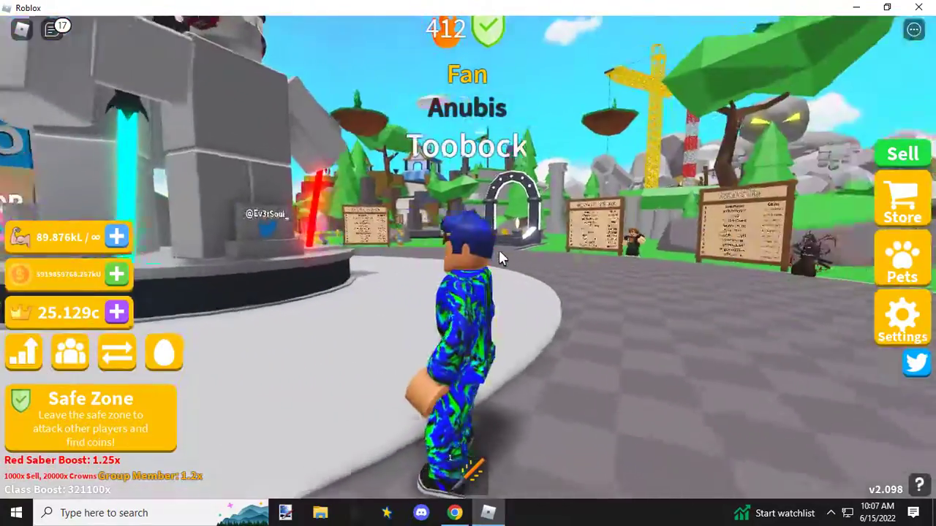
pyautogui.rightClick(498, 249)
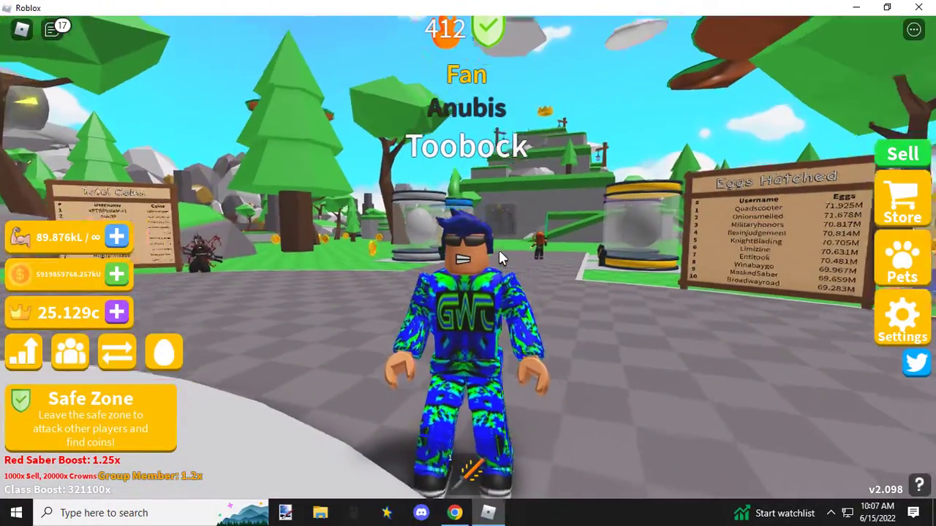
pyautogui.rightClick(499, 253)
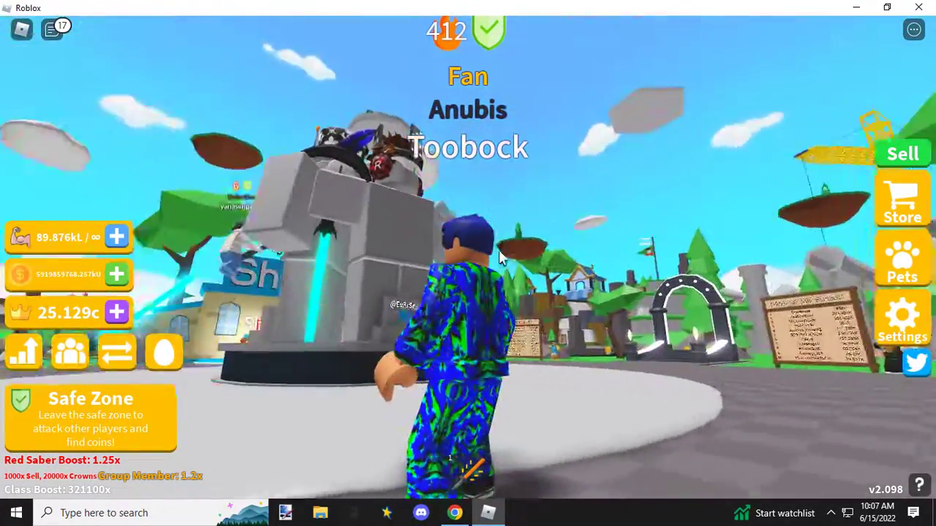
pyautogui.rightClick(498, 249)
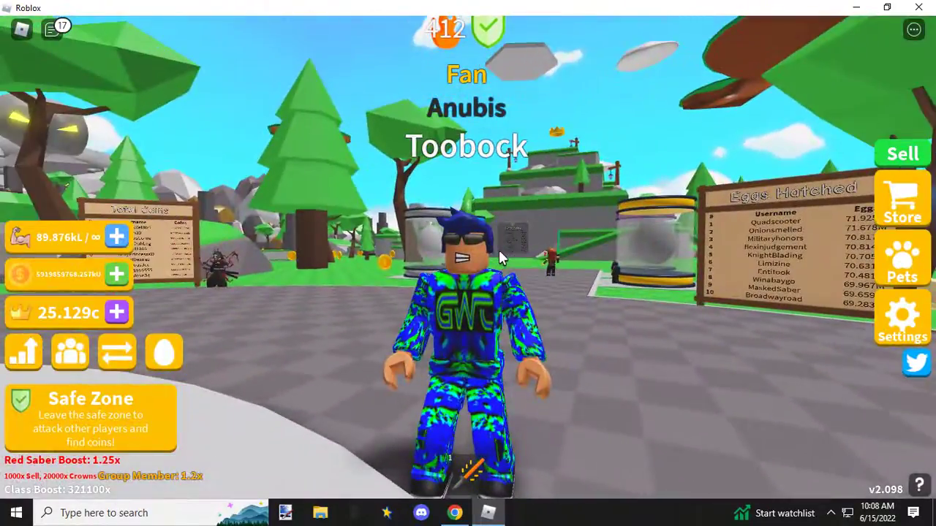
# Step: Inspect the GWT shirt and pants from the front, back and both sides while the avatar stands beside the statue
pyautogui.rightClick(498, 250)
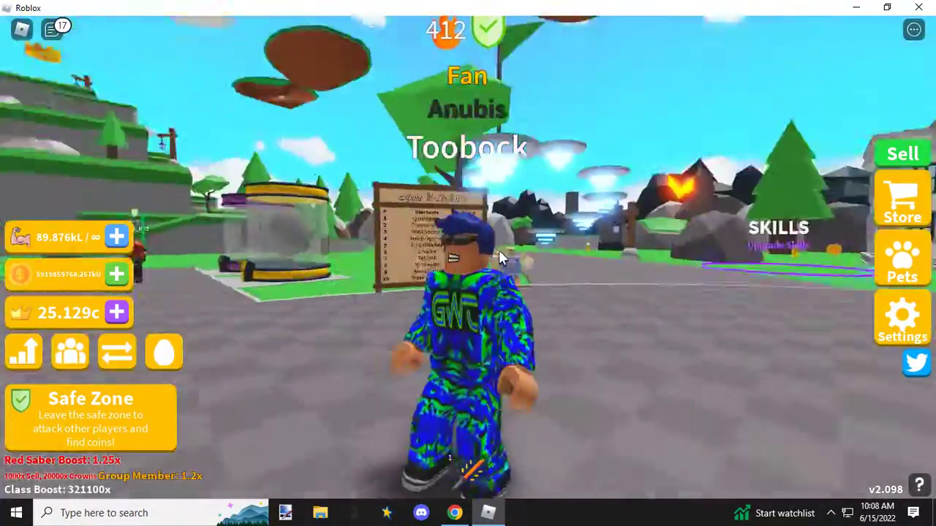
pyautogui.rightClick(499, 250)
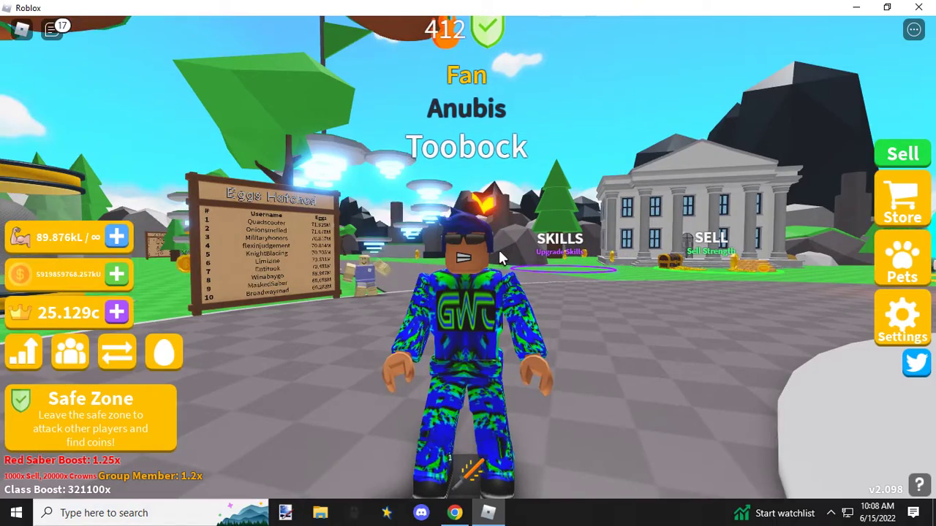
pyautogui.rightClick(498, 249)
pyautogui.rightClick(496, 254)
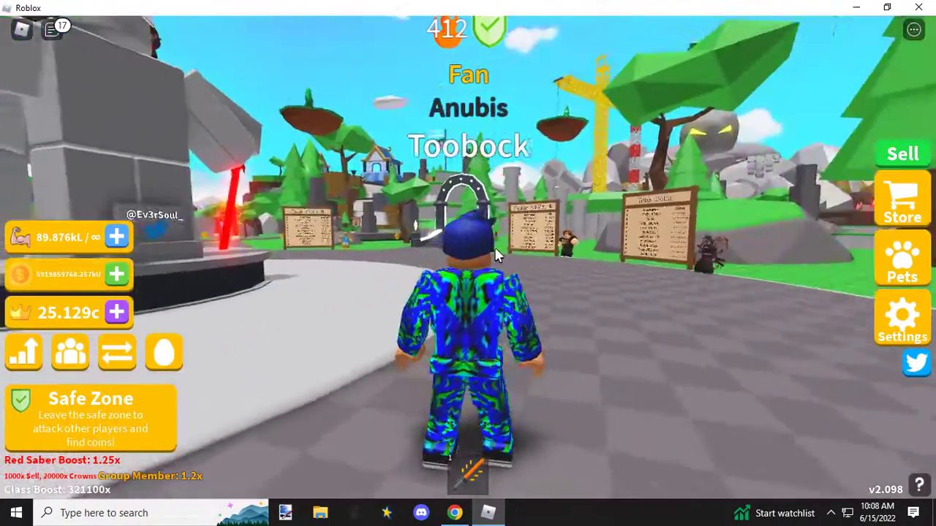
pyautogui.rightClick(494, 247)
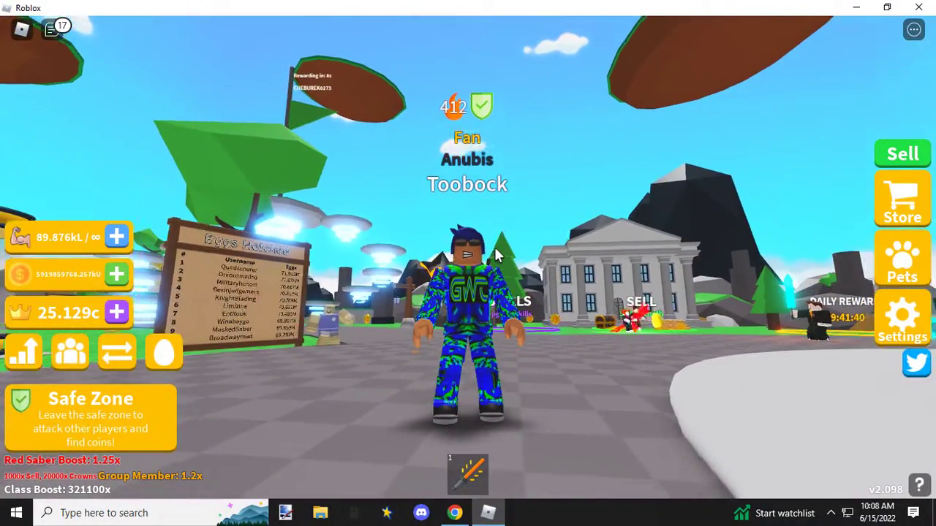
pyautogui.rightClick(495, 249)
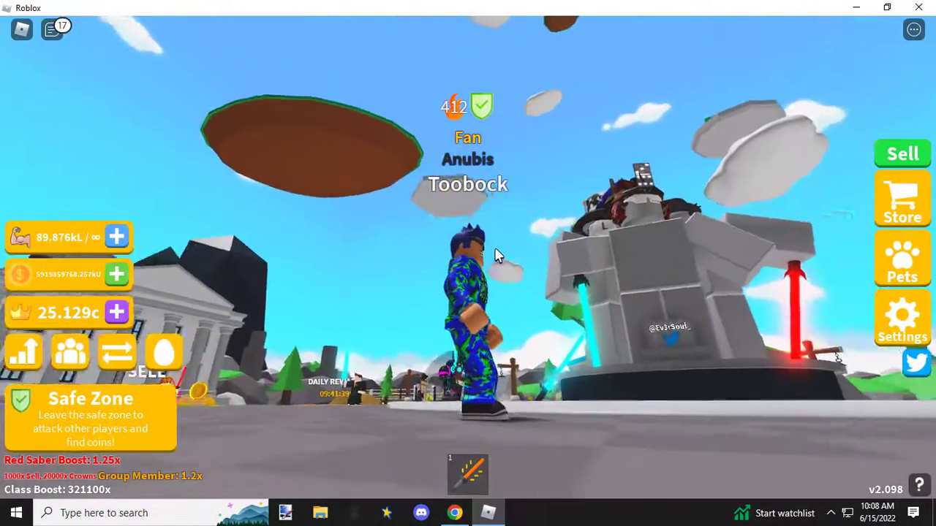
pyautogui.rightClick(497, 256)
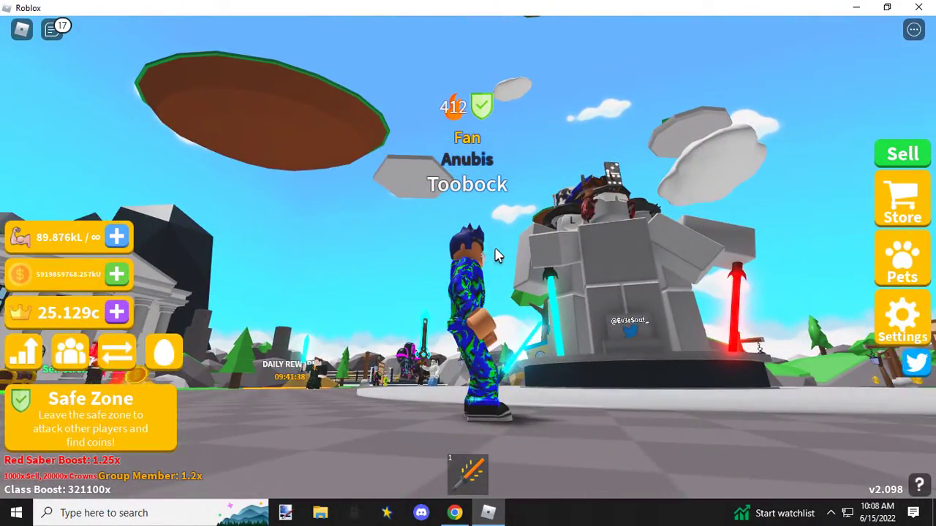
pyautogui.rightClick(495, 249)
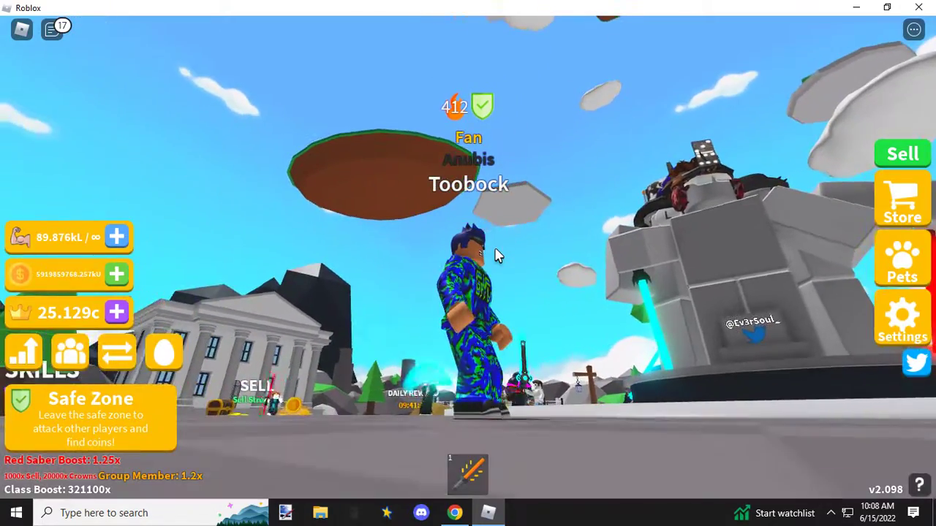
pyautogui.rightClick(495, 255)
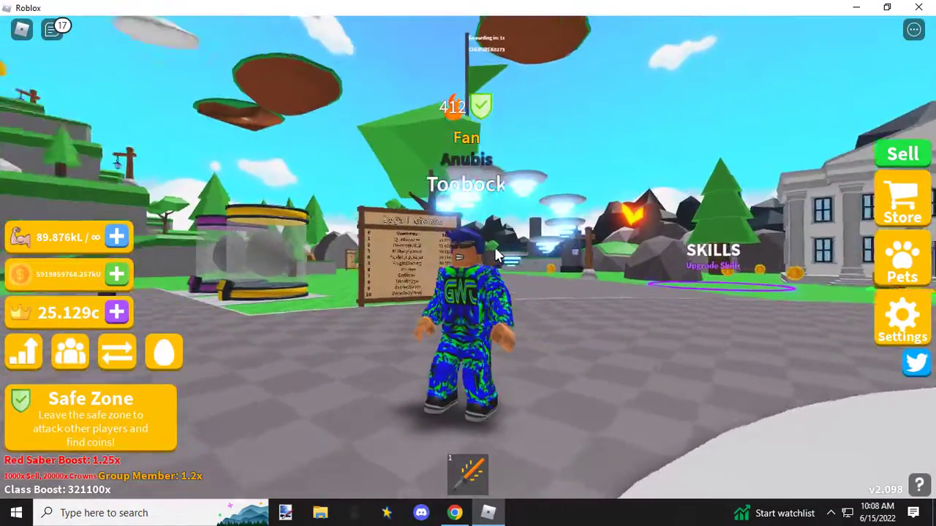
pyautogui.rightClick(495, 255)
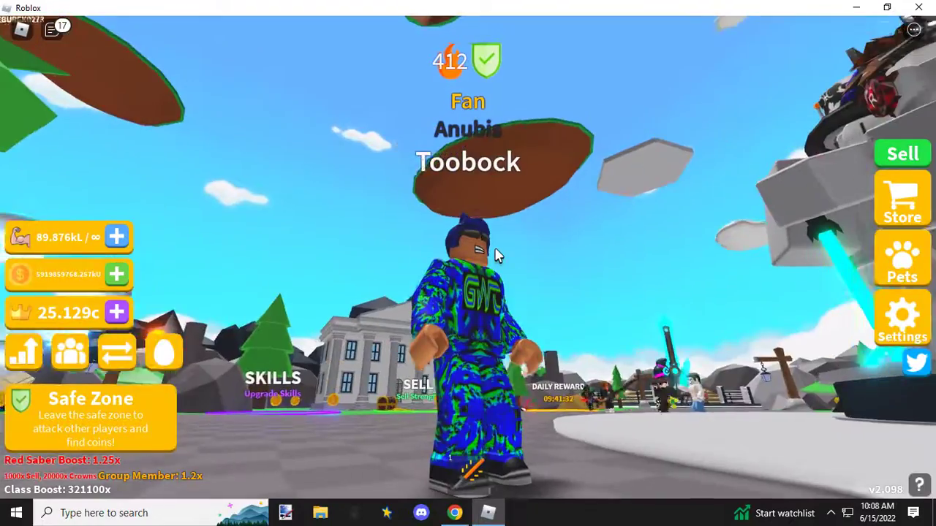
pyautogui.rightClick(493, 269)
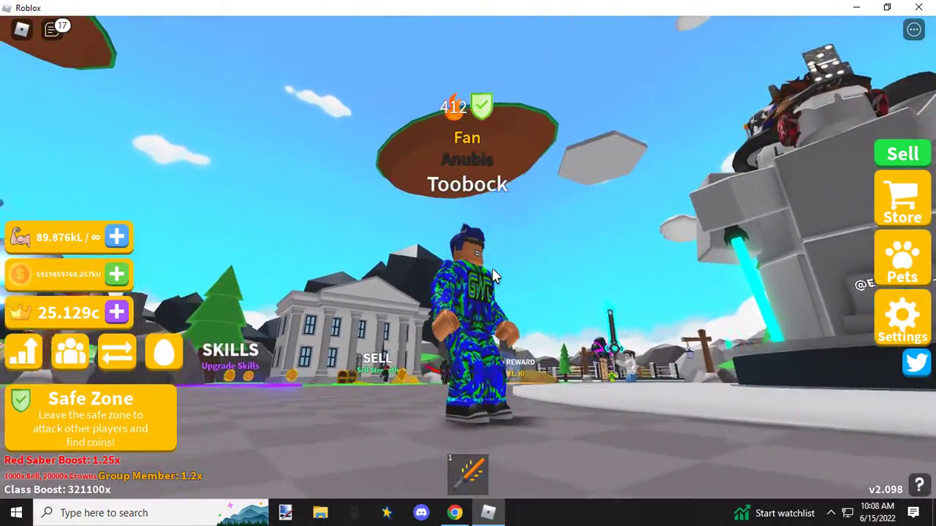
pyautogui.rightClick(493, 270)
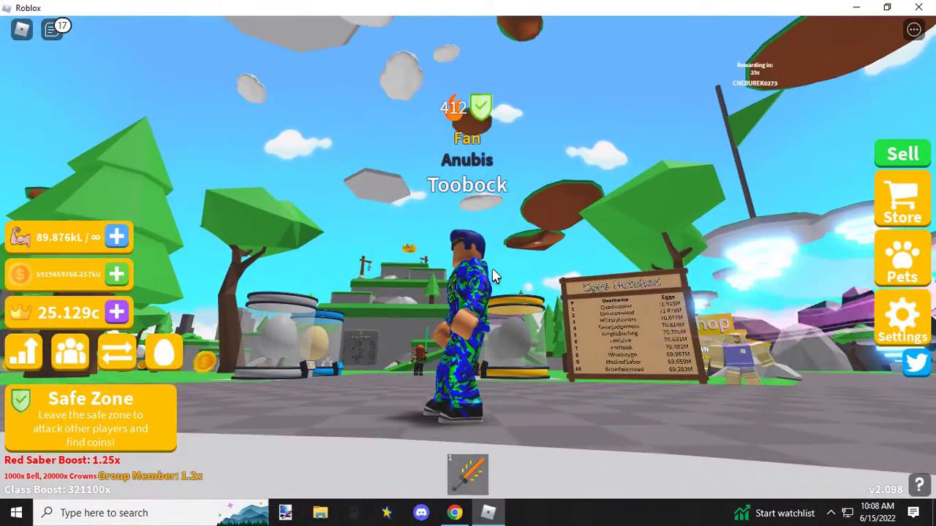
pyautogui.rightClick(493, 273)
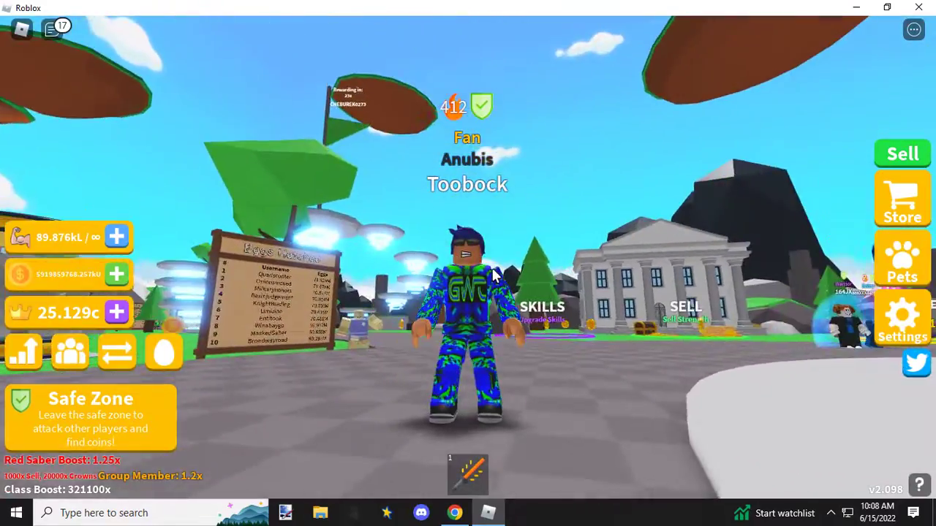
pyautogui.press('Right')
pyautogui.press('Right')
pyautogui.press('Right')
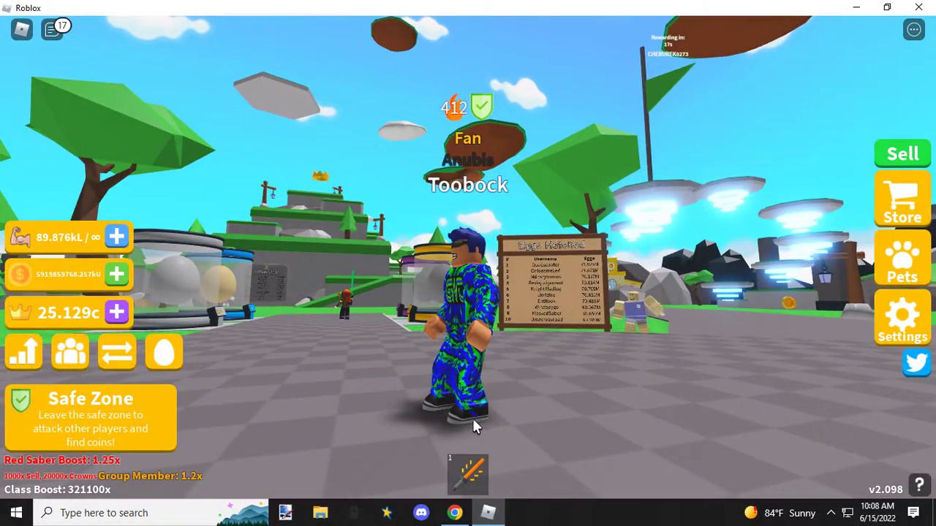
# Step: Examine the pants legs and shoes up close from a low angle beneath the avatar
pyautogui.scroll(2, 474, 431)
pyautogui.rightClick(472, 453)
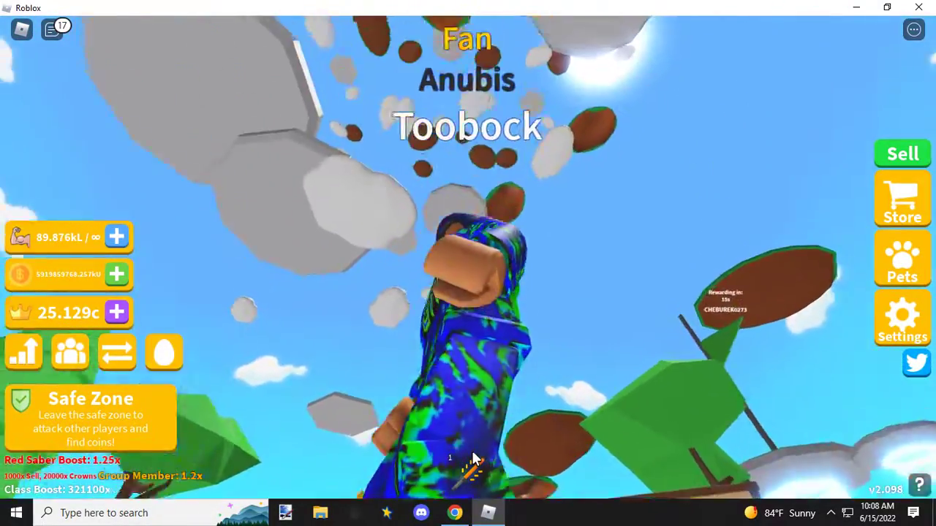
pyautogui.rightClick(473, 459)
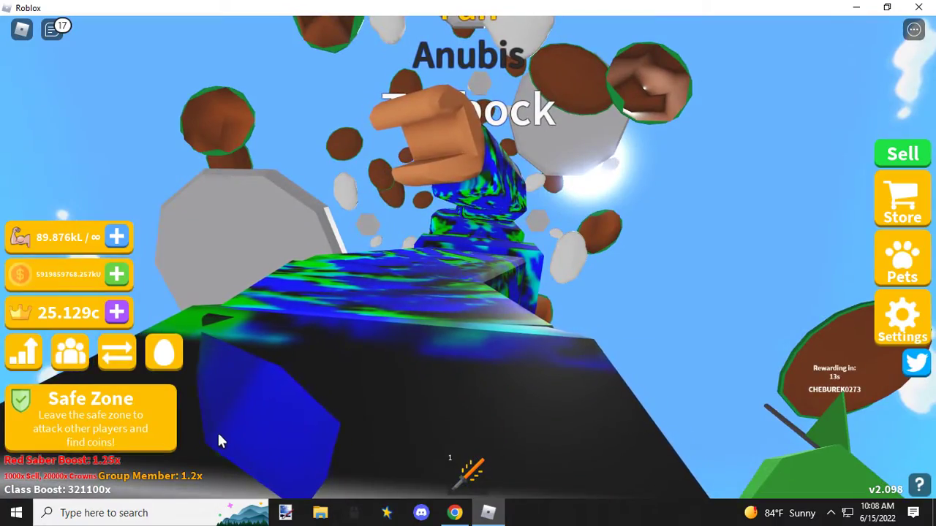
pyautogui.scroll(-5, 427, 409)
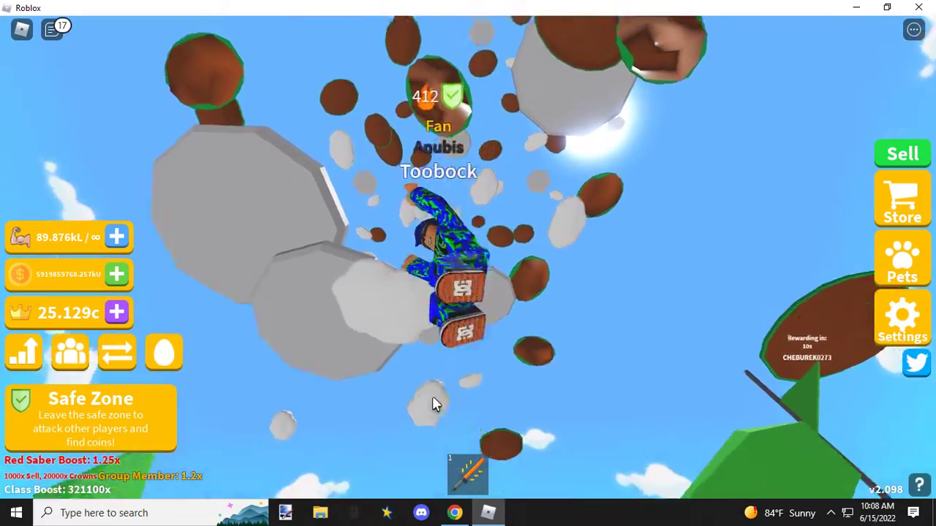
pyautogui.rightClick(432, 397)
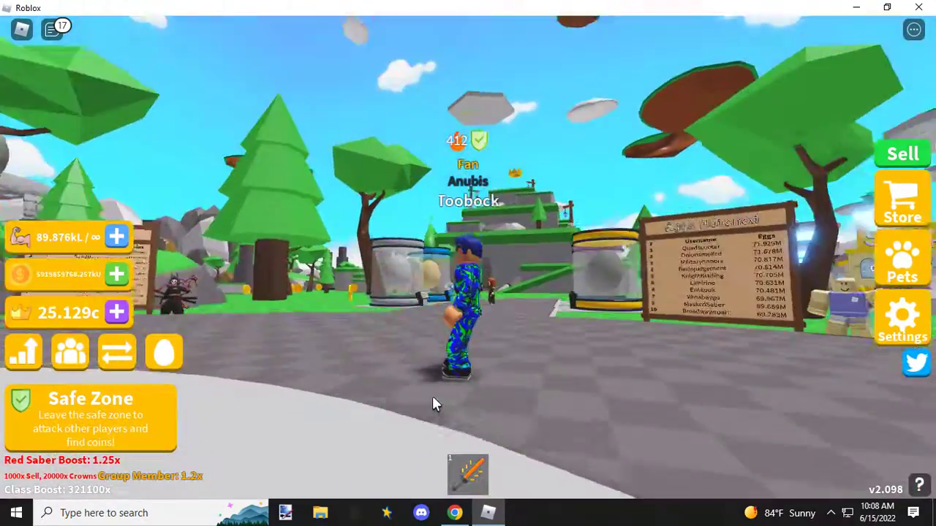
# Step: Run the avatar to the Eggs Hatched leaderboard and jump on top of it
pyautogui.press('space')
pyautogui.press('w')
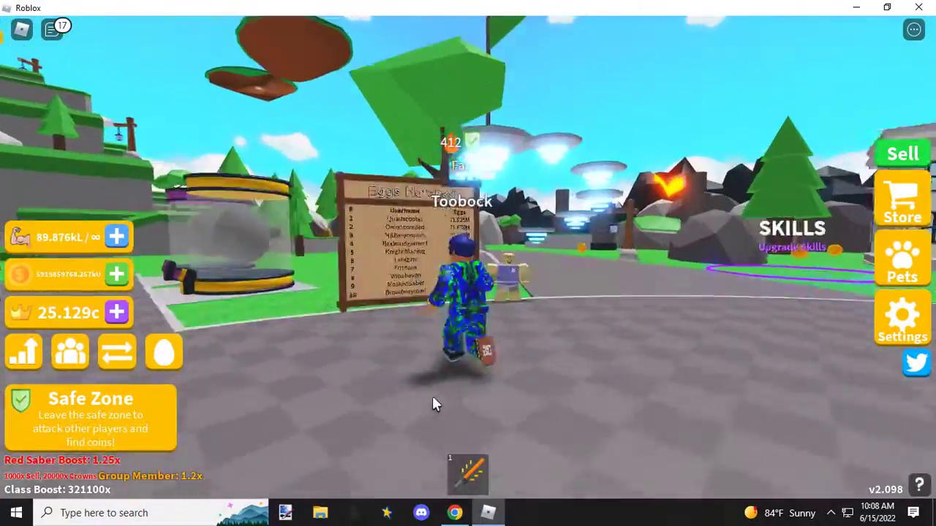
pyautogui.press('space')
pyautogui.press('w')
pyautogui.press('space')
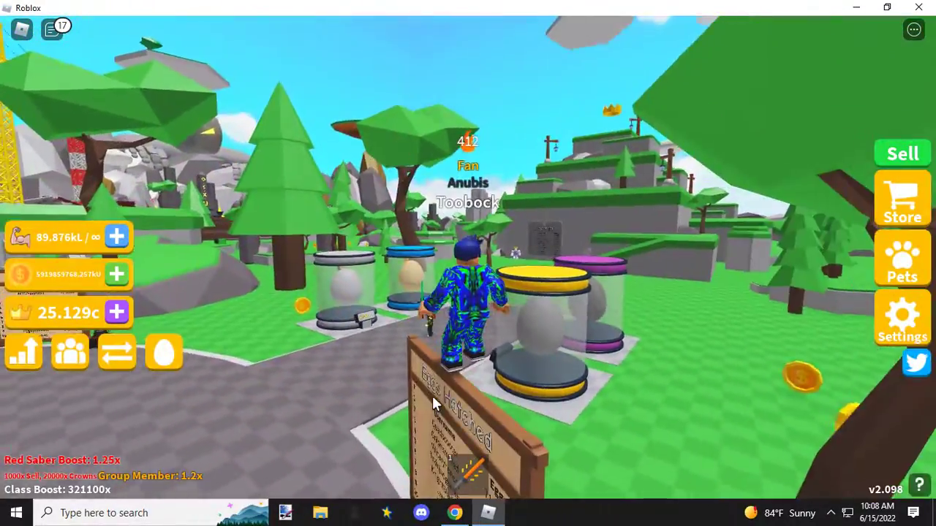
# Step: Make the avatar jump repeatedly on the leaderboard and check the outfit and shoe soles from below
pyautogui.rightClick(432, 396)
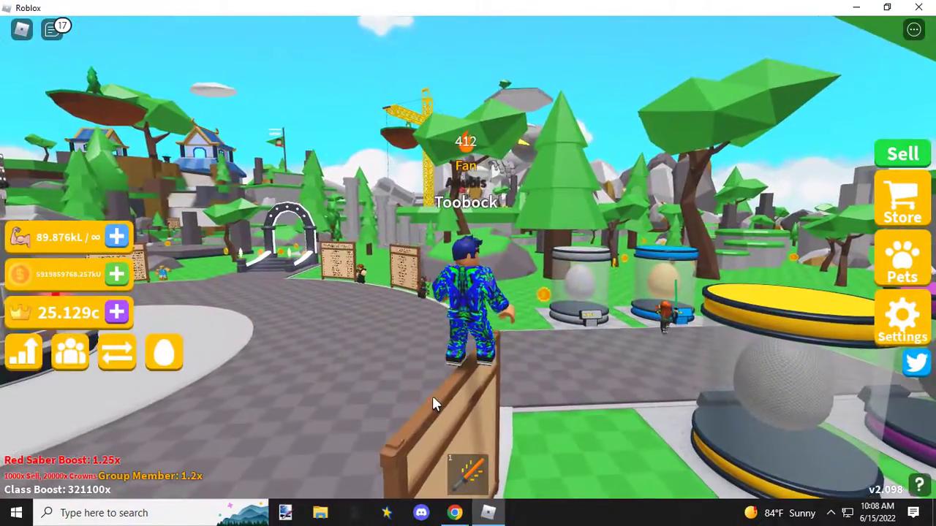
pyautogui.scroll(2, 432, 395)
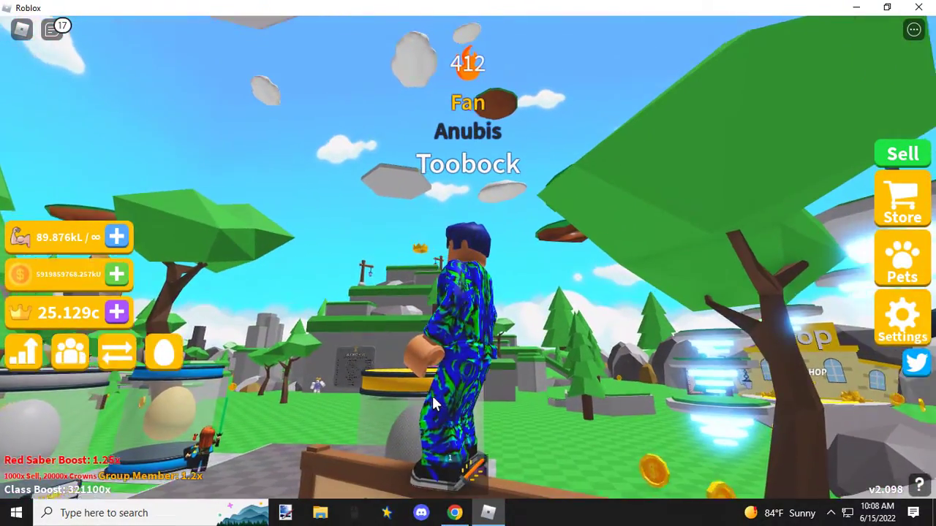
pyautogui.rightClick(431, 396)
pyautogui.press('space')
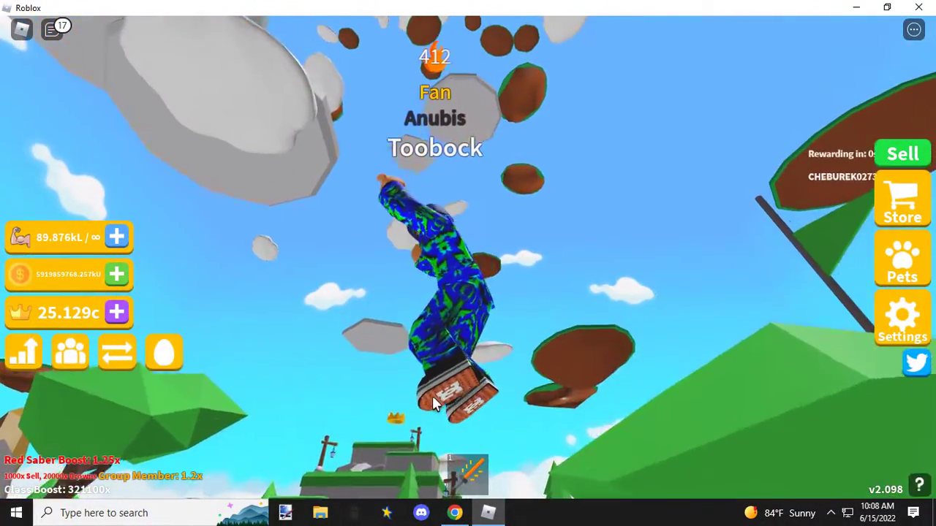
pyautogui.press('space')
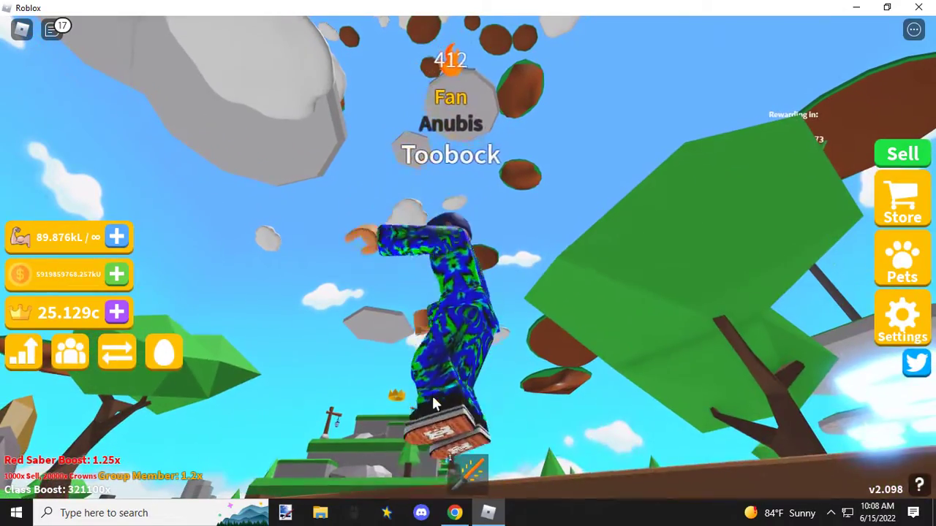
pyautogui.press('space')
pyautogui.rightClick(432, 395)
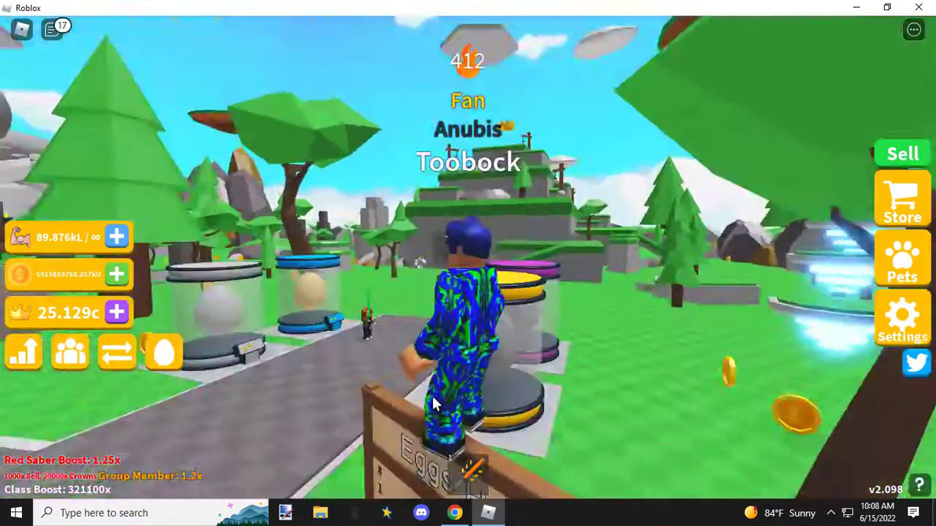
# Step: Examine the front and back of the outfit with the avatar standing on the Eggs Hatched leaderboard
pyautogui.scroll(5, 432, 397)
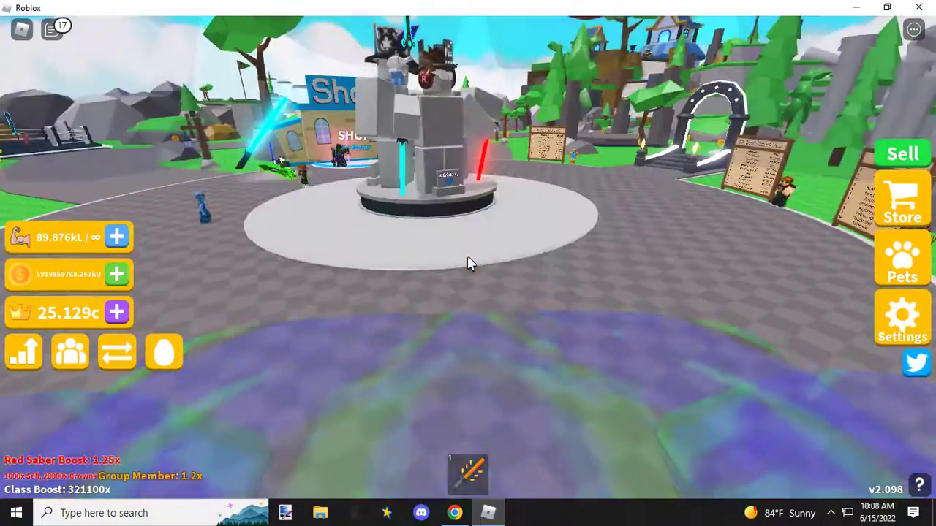
pyautogui.scroll(-3, 469, 259)
pyautogui.rightClick(492, 241)
pyautogui.scroll(-3, 492, 241)
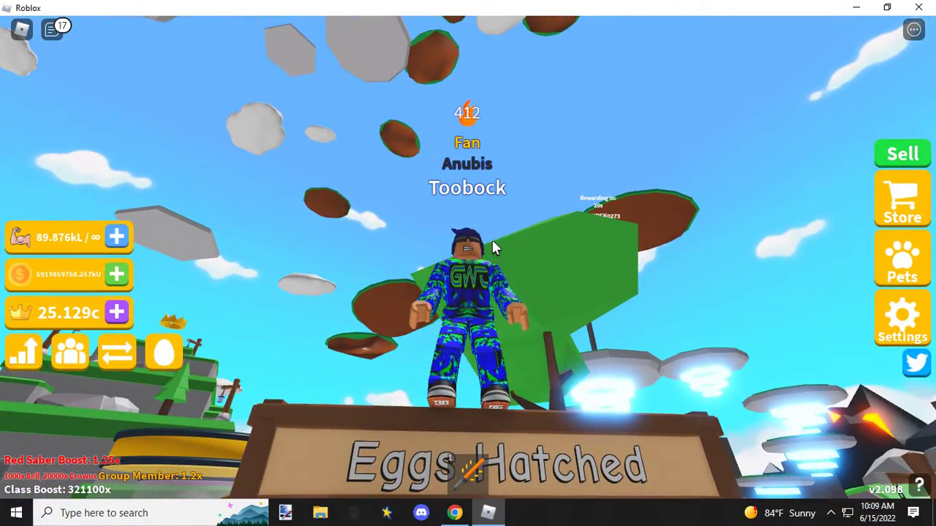
pyautogui.rightClick(492, 245)
pyautogui.scroll(3, 492, 247)
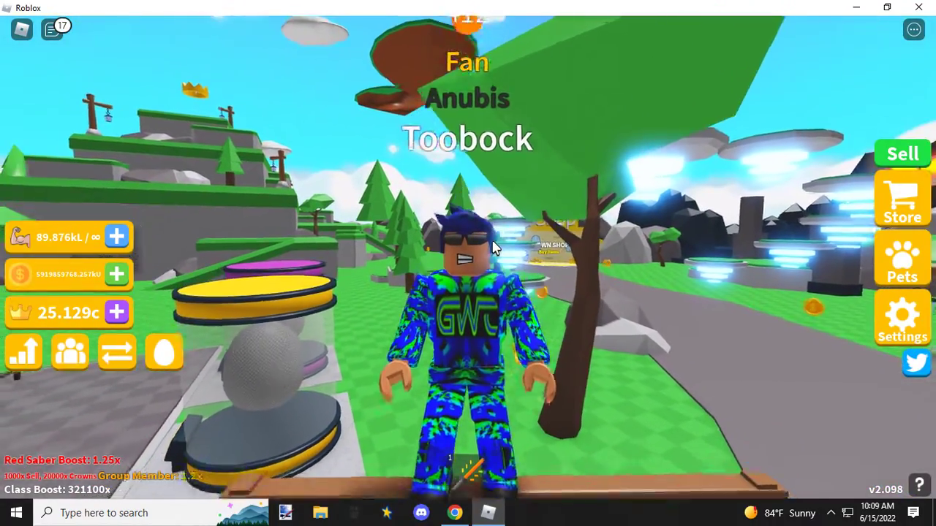
pyautogui.scroll(-1, 492, 247)
pyautogui.rightClick(492, 247)
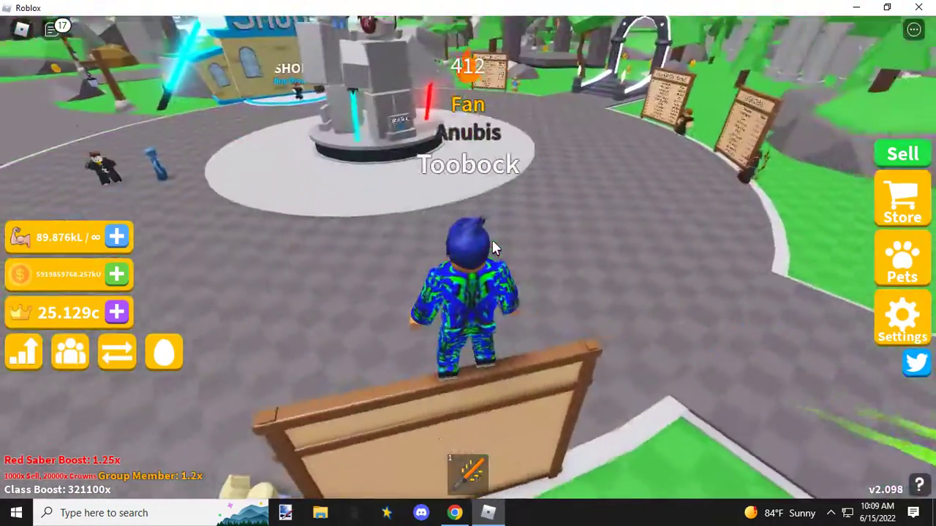
# Step: Bring the avatar down from the leaderboard to the plaza and review the outfit from every side, ending on the front
pyautogui.press('w')
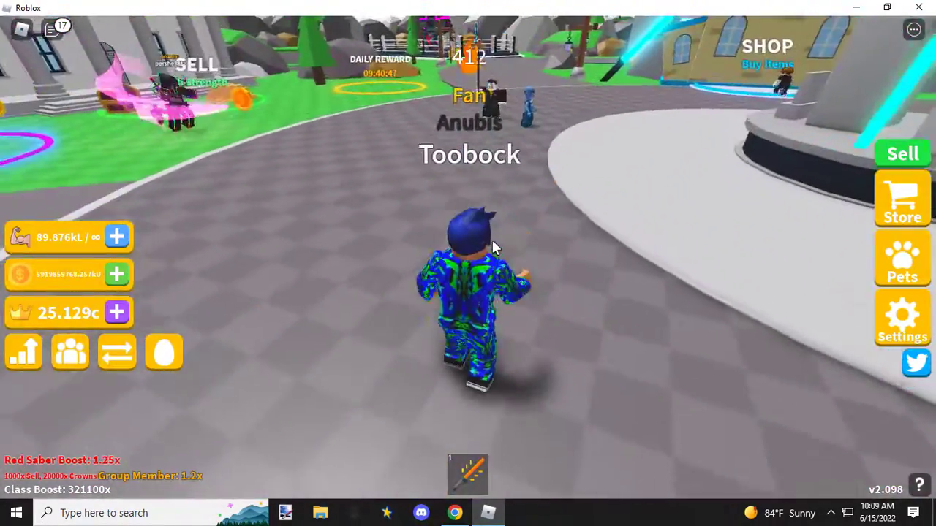
pyautogui.rightClick(491, 247)
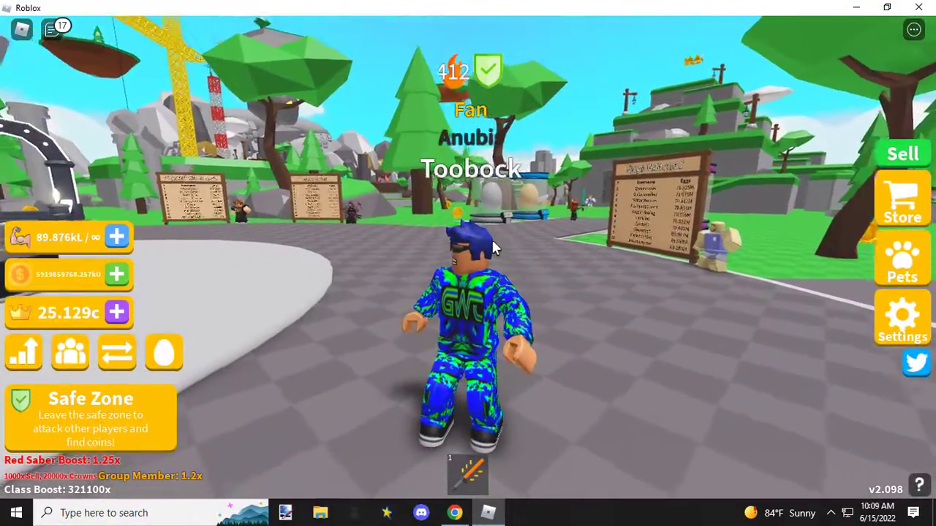
pyautogui.rightClick(491, 247)
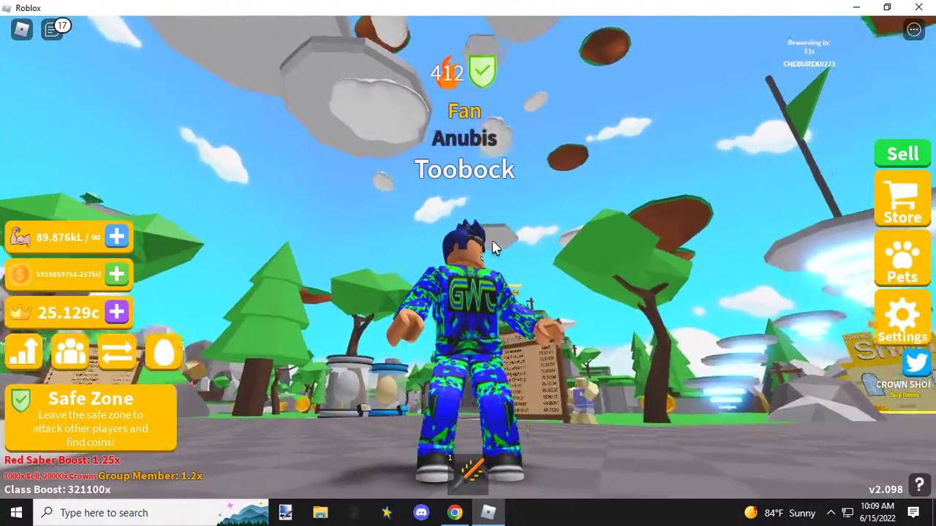
pyautogui.rightClick(492, 248)
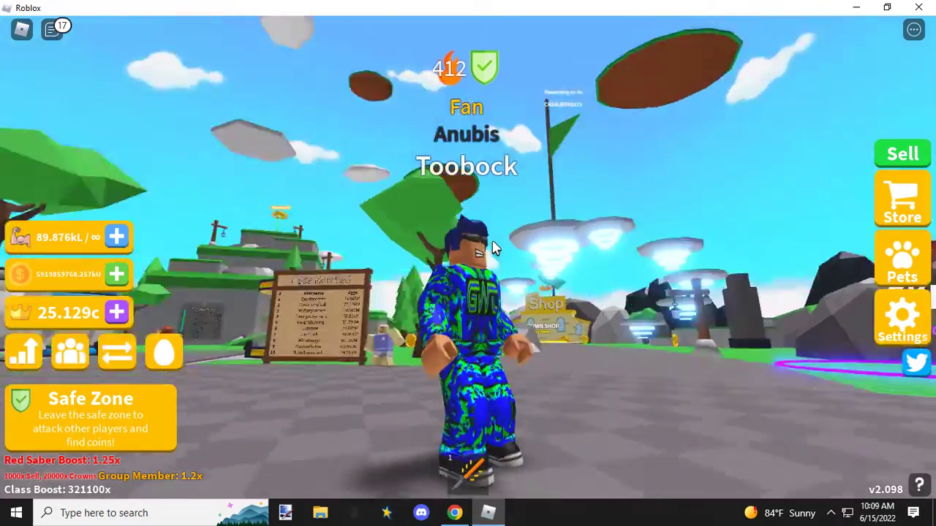
pyautogui.rightClick(492, 247)
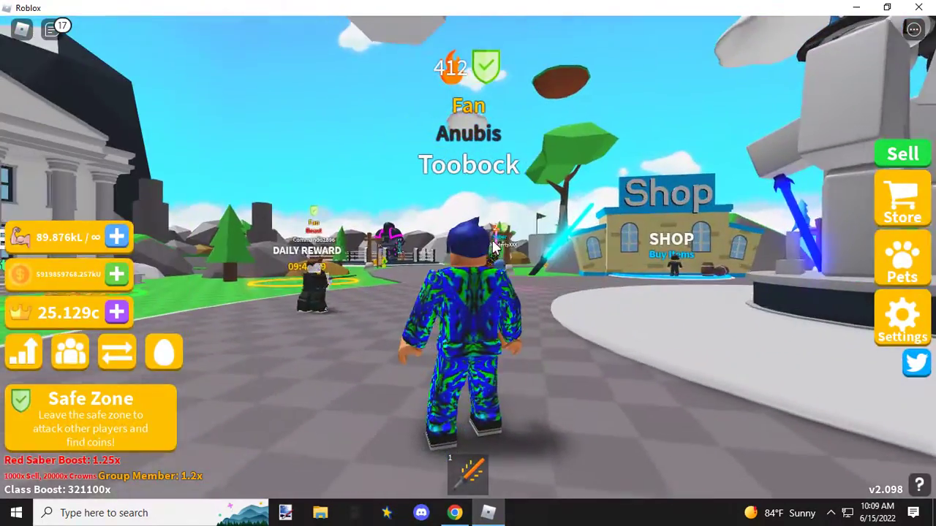
pyautogui.rightClick(492, 247)
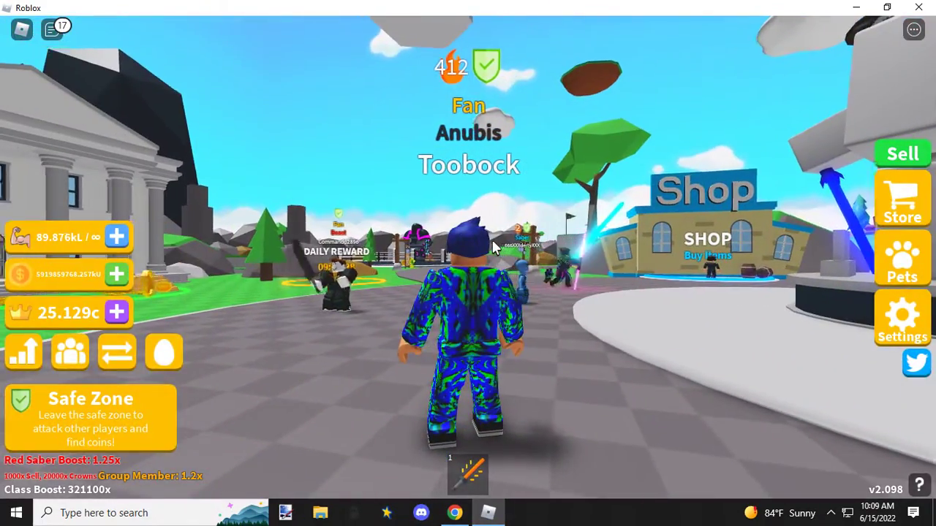
pyautogui.rightClick(492, 247)
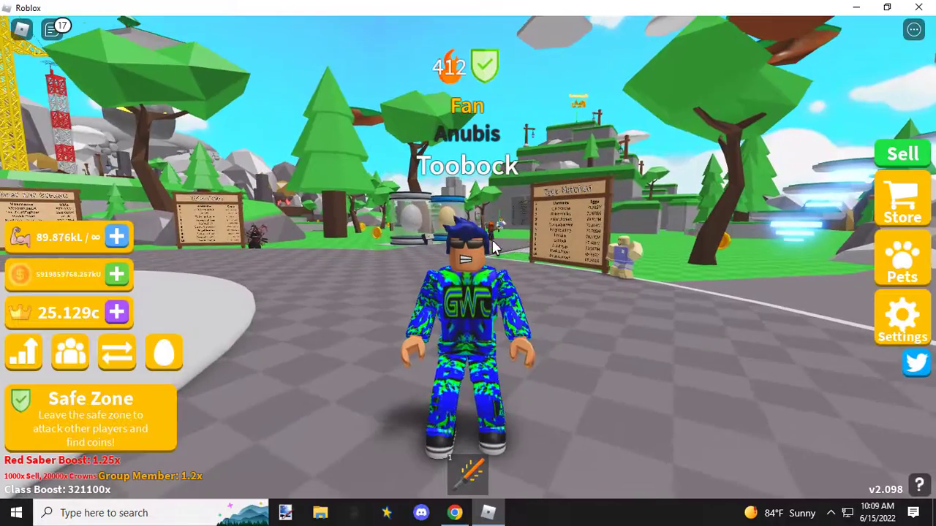
pyautogui.rightClick(492, 247)
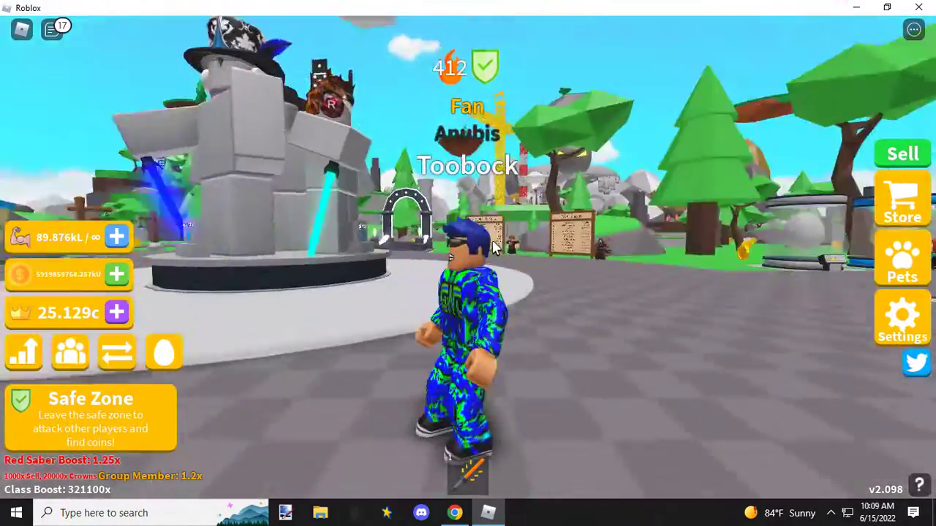
pyautogui.rightClick(492, 247)
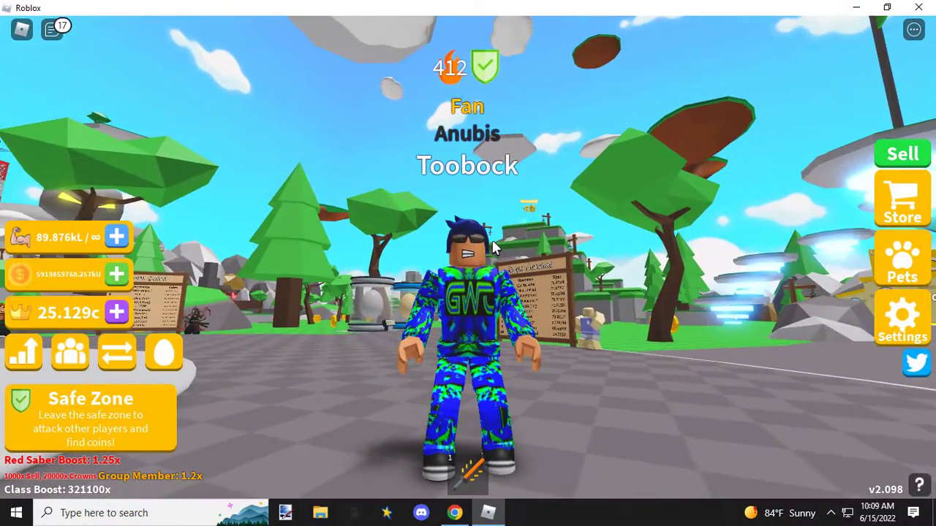
pyautogui.rightClick(492, 248)
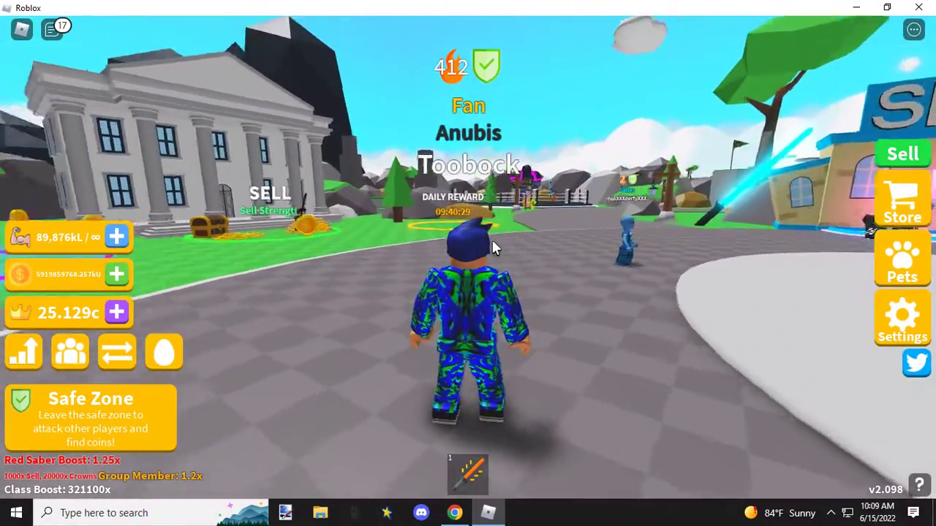
pyautogui.rightClick(494, 247)
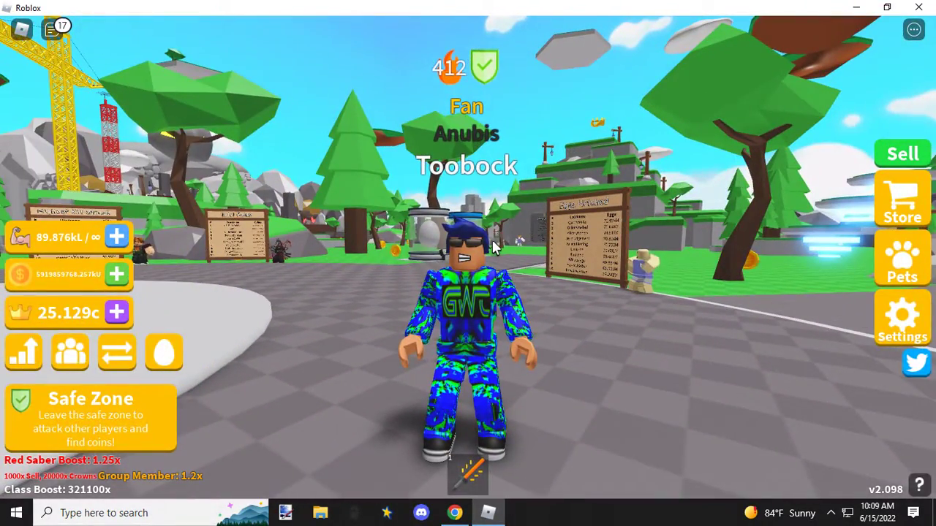
pyautogui.rightClick(492, 248)
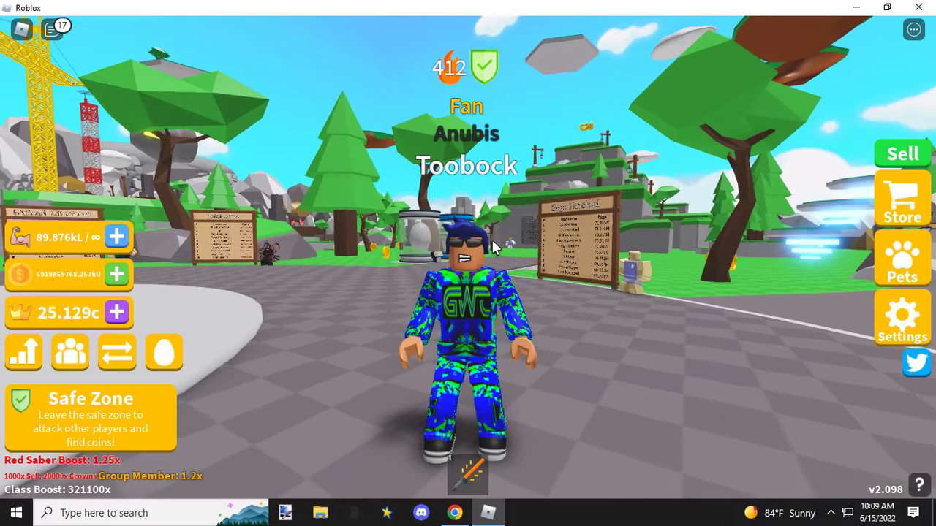